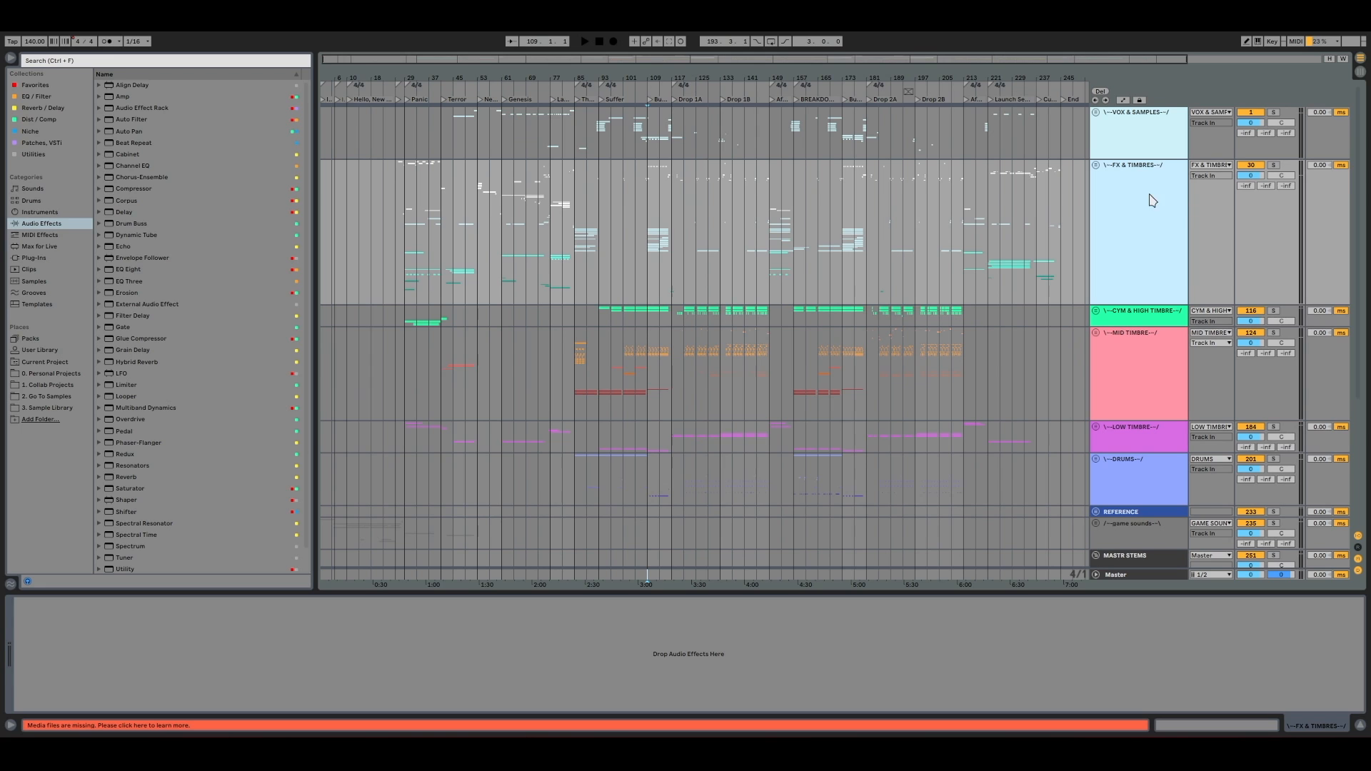
# Inspect the device chains of the MID TIMBRE and CYM & HIGH TIMBRE stems in MASTR STEMS, and unfold and resize the CYM & HIGH TIMBRE track
pyautogui.scroll(-5, 1143, 207)
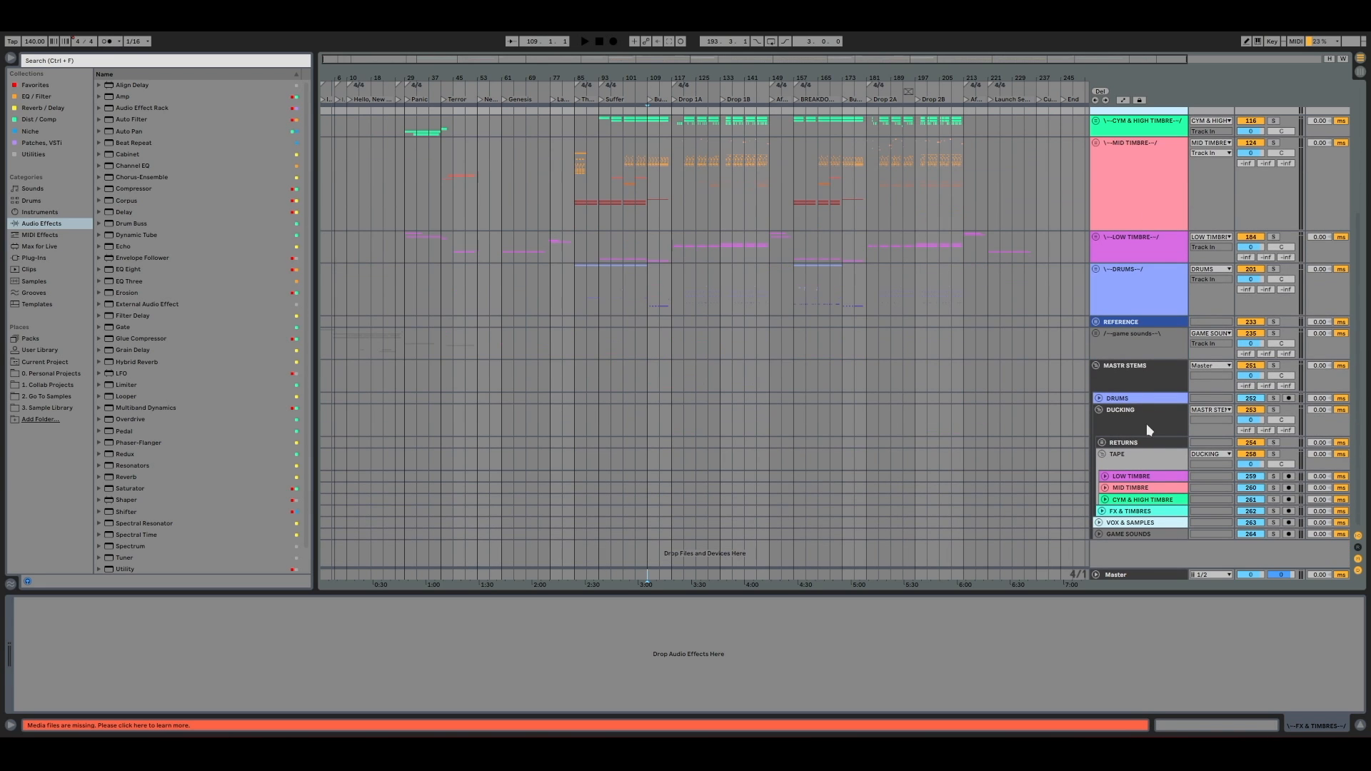
pyautogui.click(1154, 489)
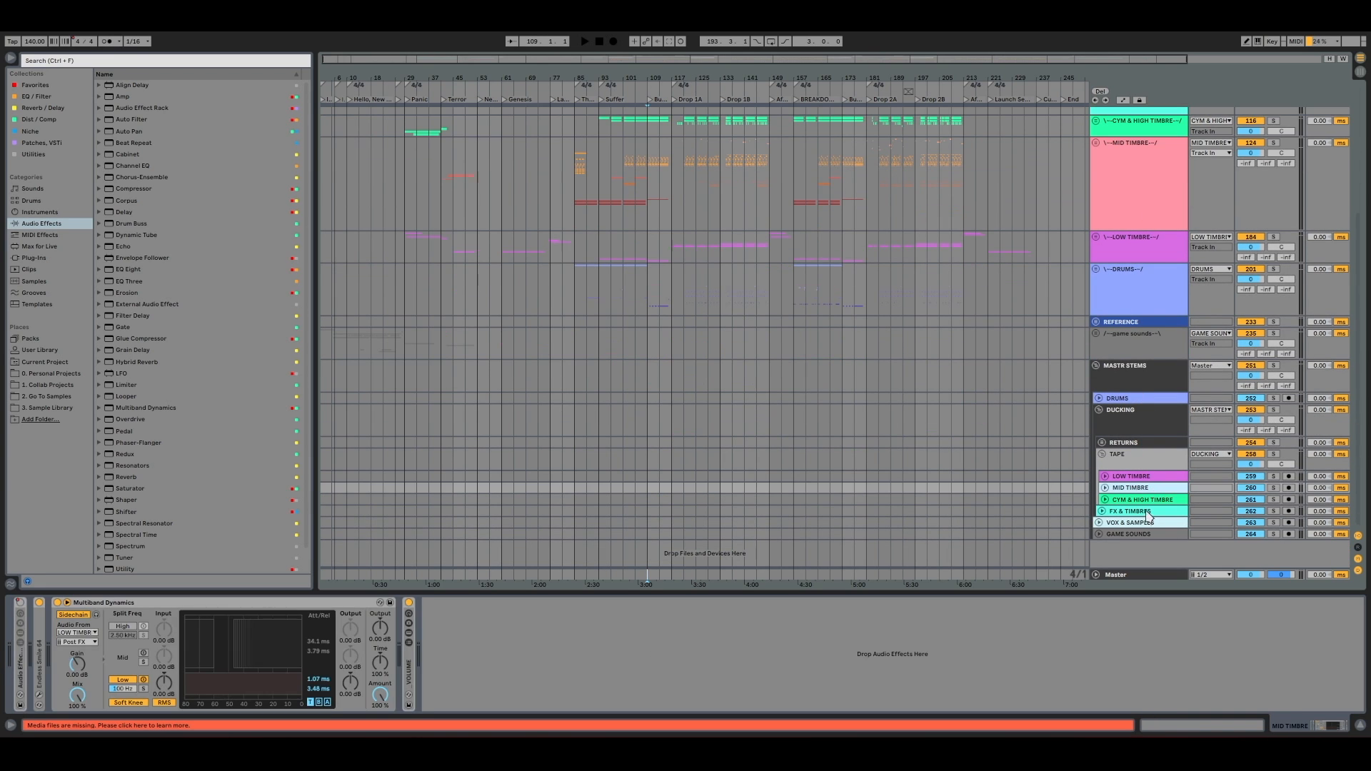
pyautogui.click(1149, 502)
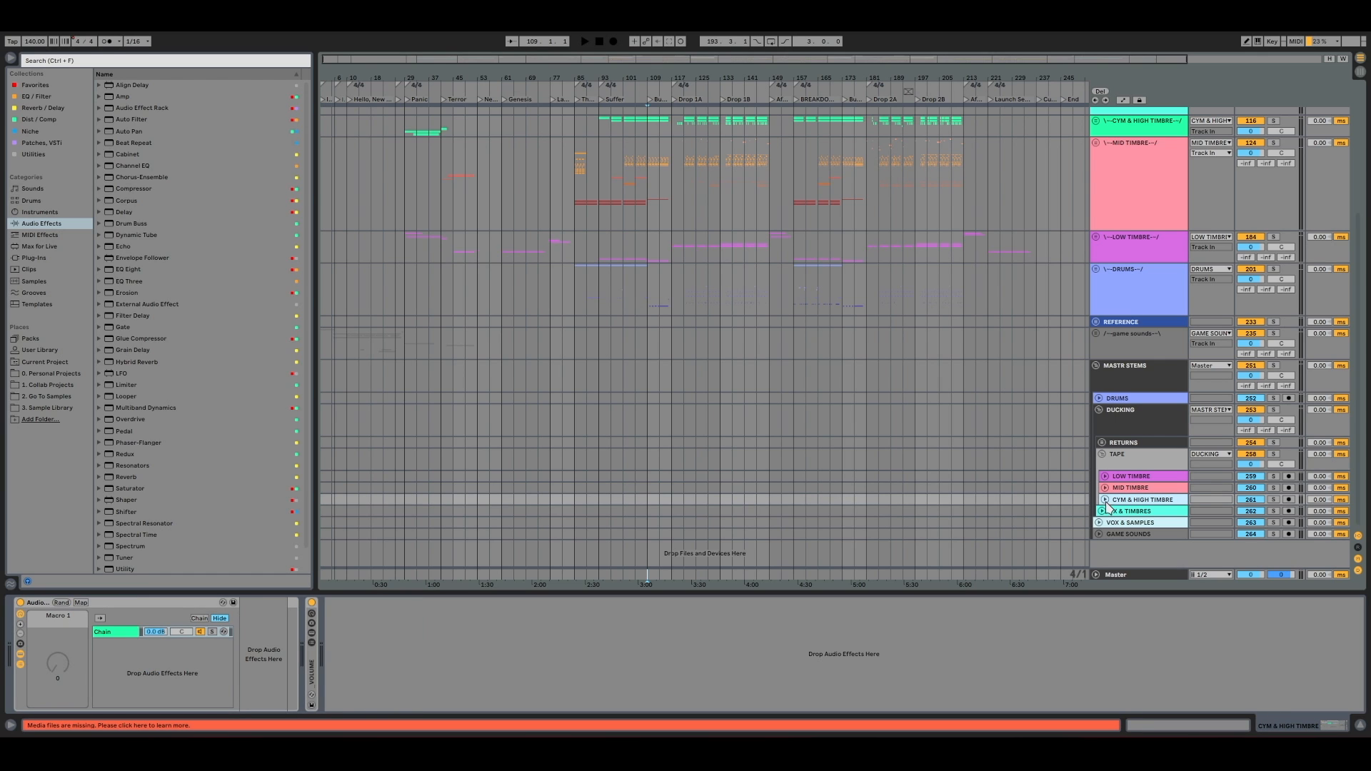
pyautogui.click(1105, 501)
pyautogui.moveTo(1173, 537); pyautogui.dragTo(1176, 545)
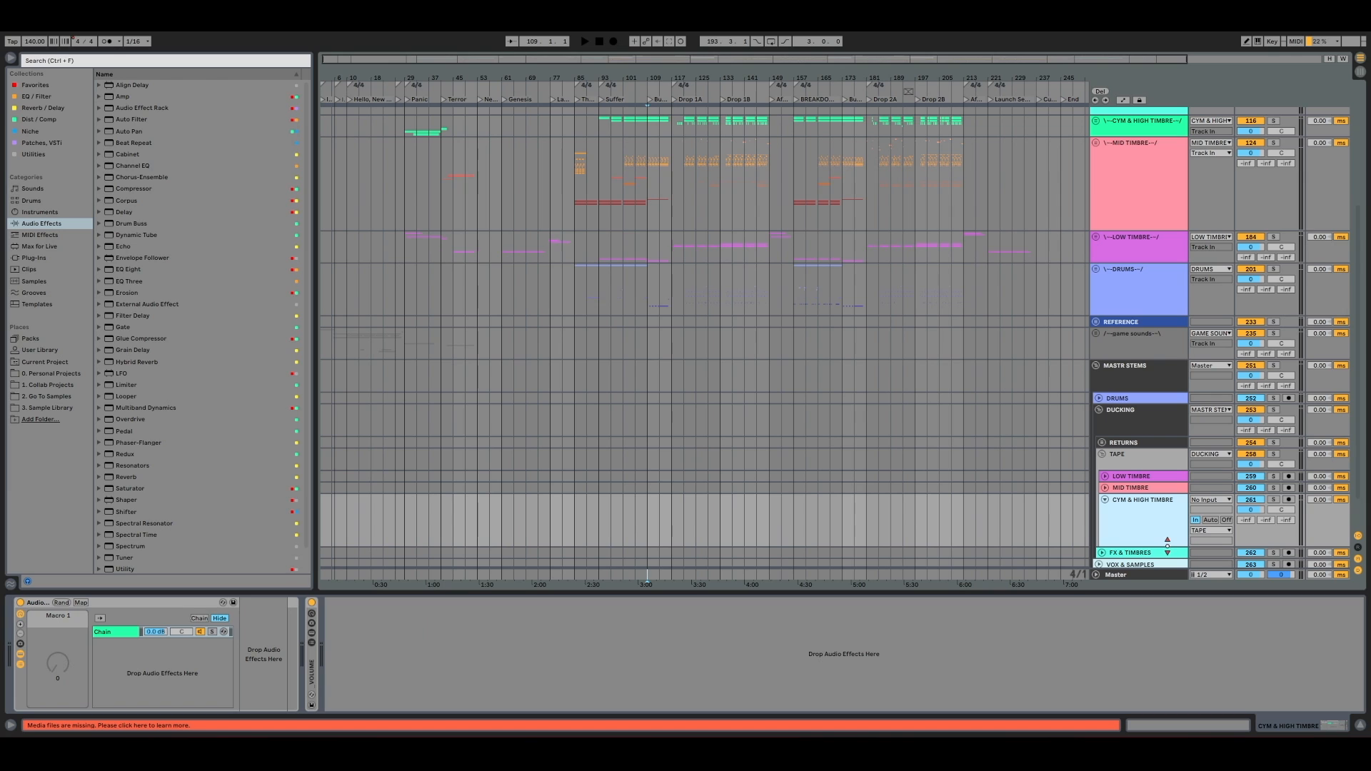
pyautogui.moveTo(1167, 546); pyautogui.dragTo(1169, 539)
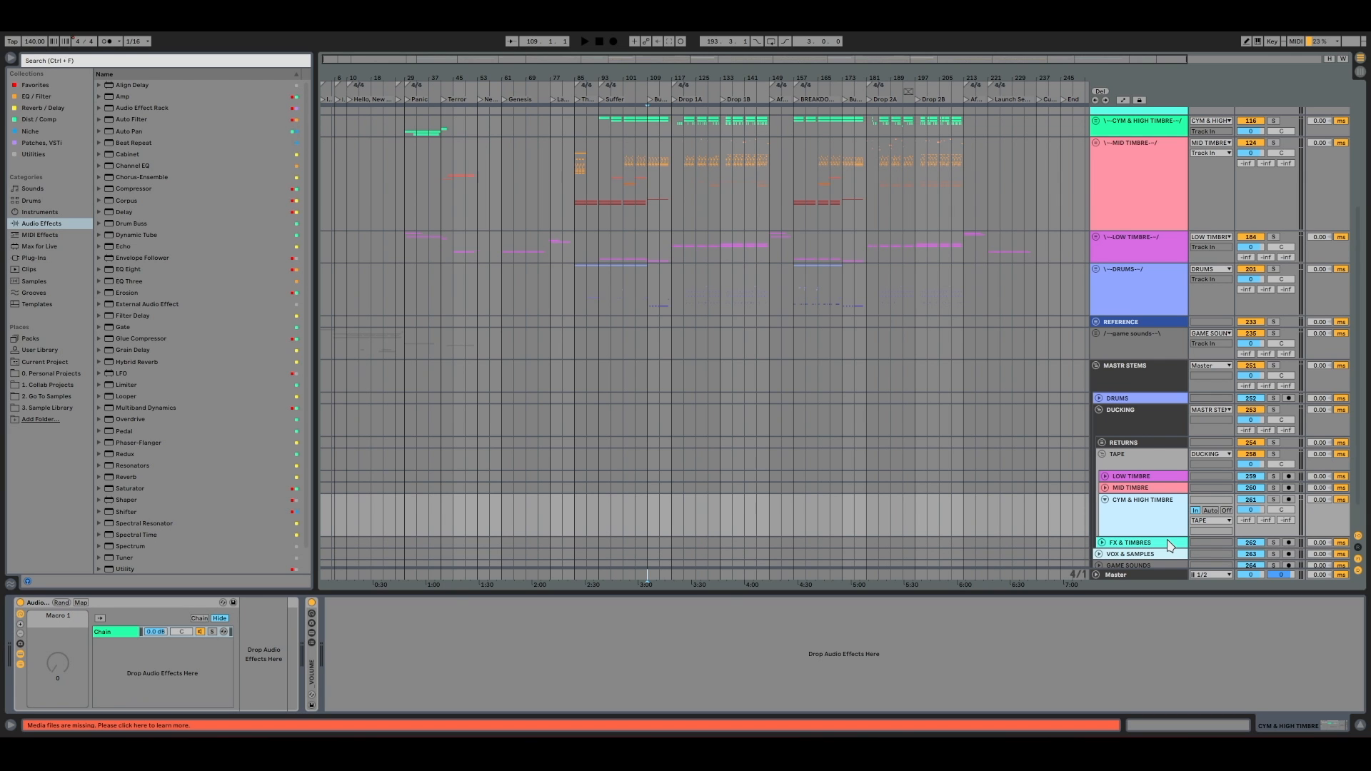
# Show the TAPE group's device chain, fold the CYM & HIGH TIMBRE stem back up, and select the low/high filter rack
pyautogui.click(1119, 457)
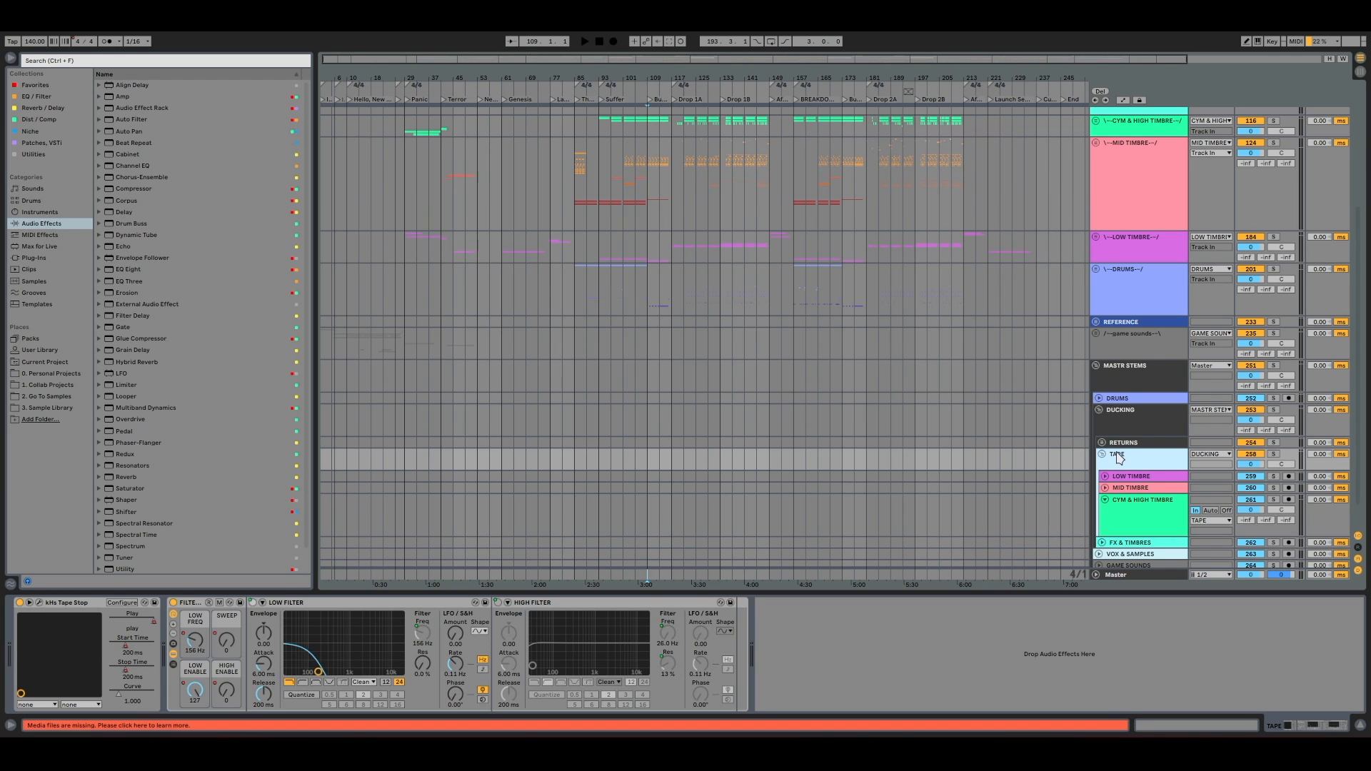
pyautogui.click(1105, 500)
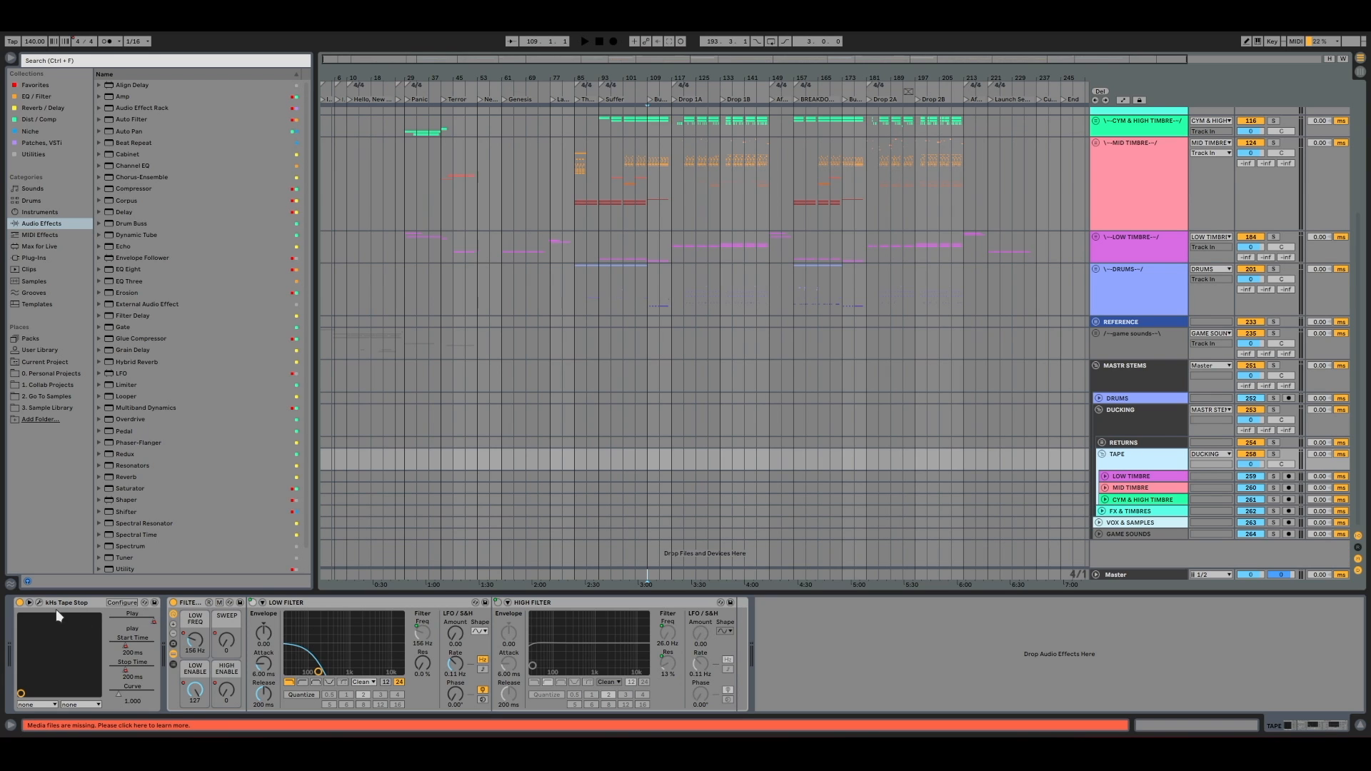
pyautogui.click(194, 606)
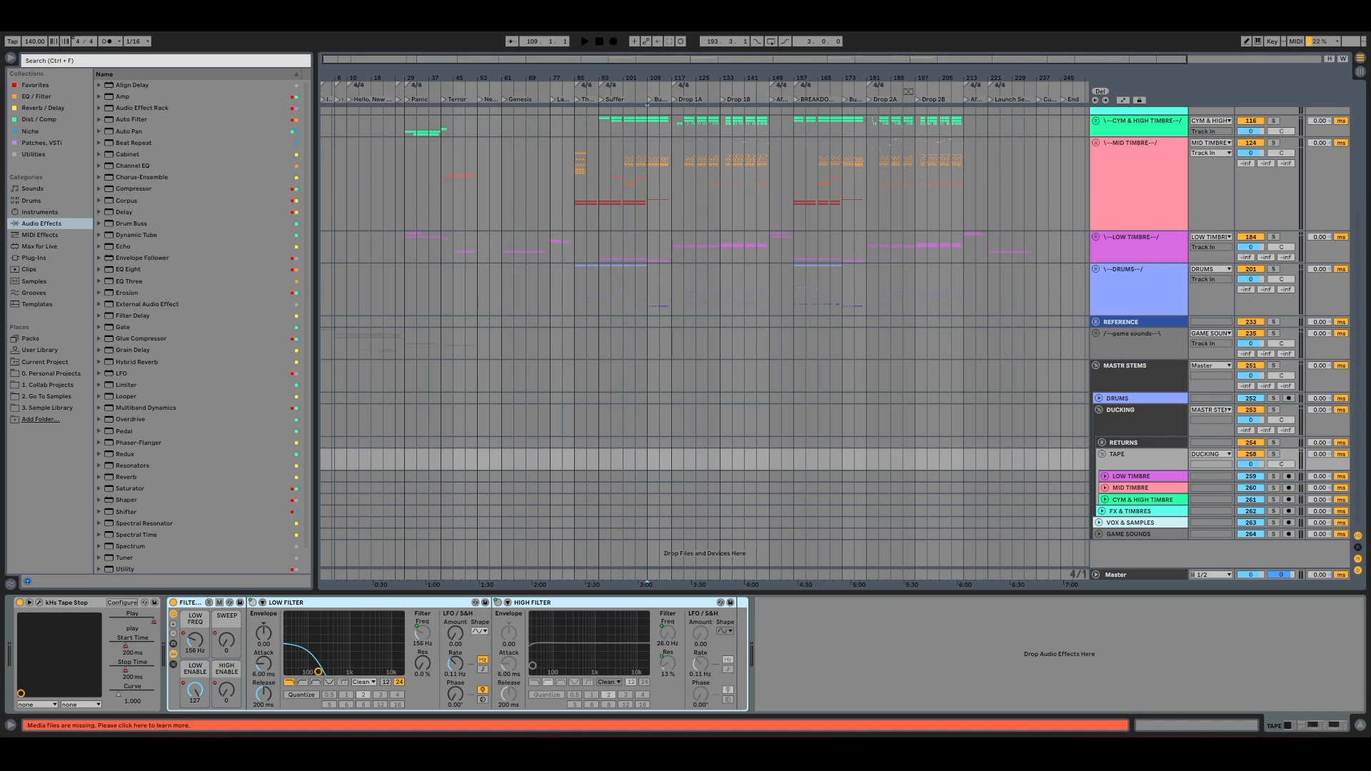
# Show the DUCKING group's Duck Buddy devices and unfold the DRUMS and KICK & STOMPS groups to reveal the kick tracks
pyautogui.click(1145, 430)
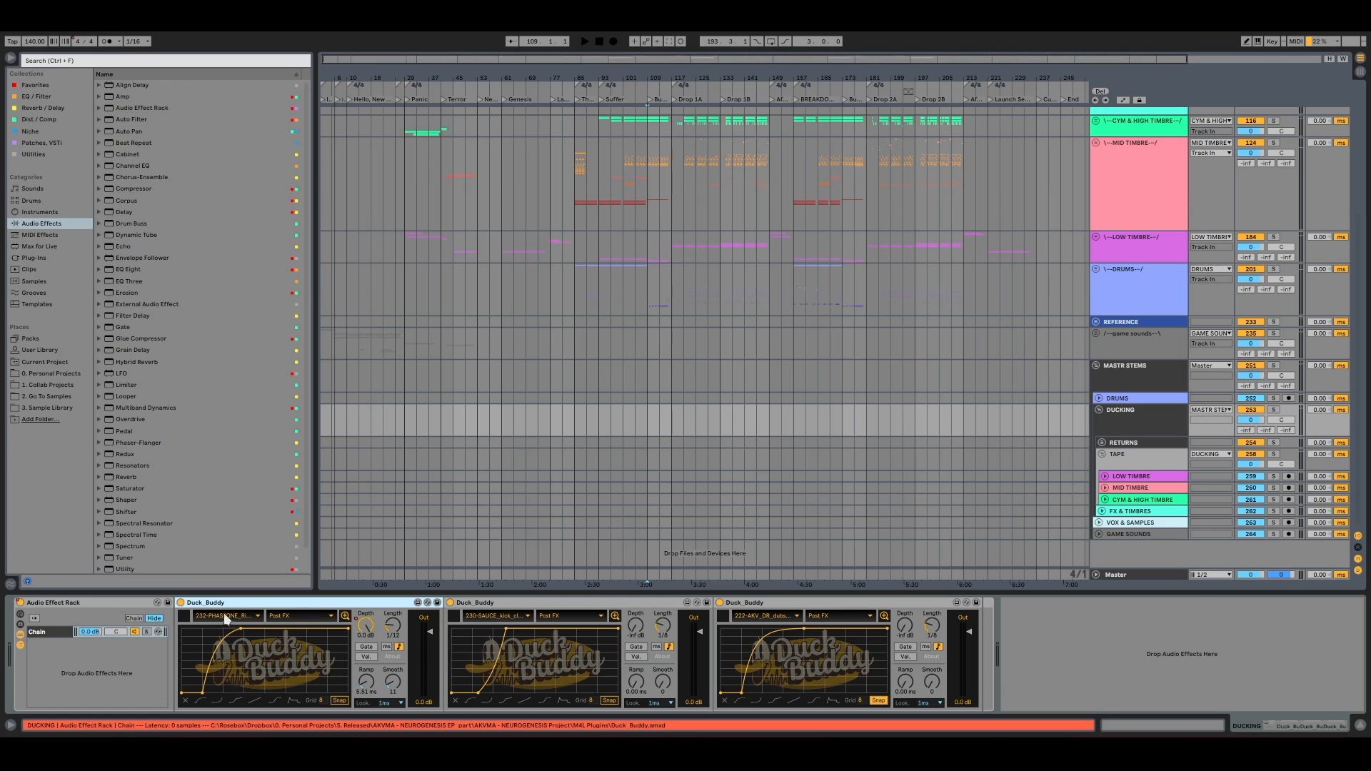
pyautogui.click(1095, 269)
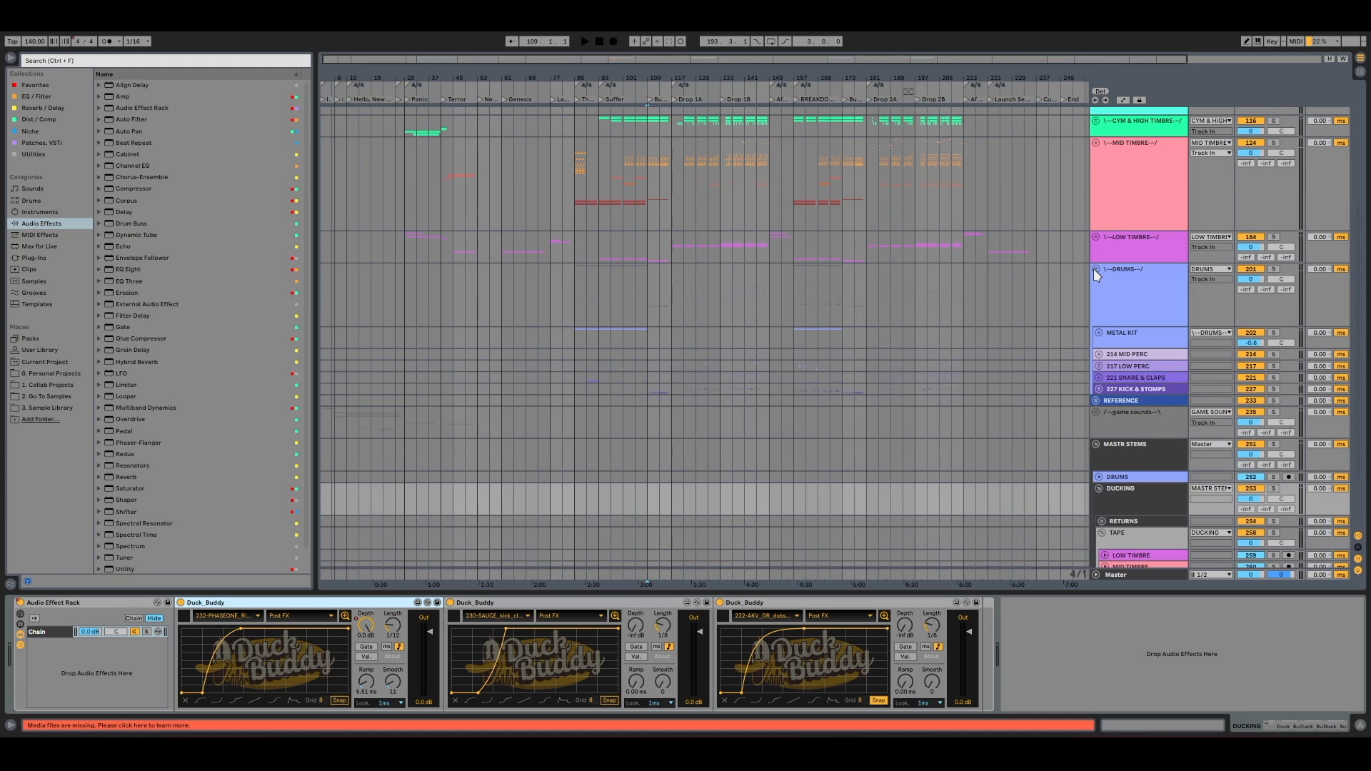
pyautogui.click(1098, 388)
pyautogui.scroll(-3, 1114, 378)
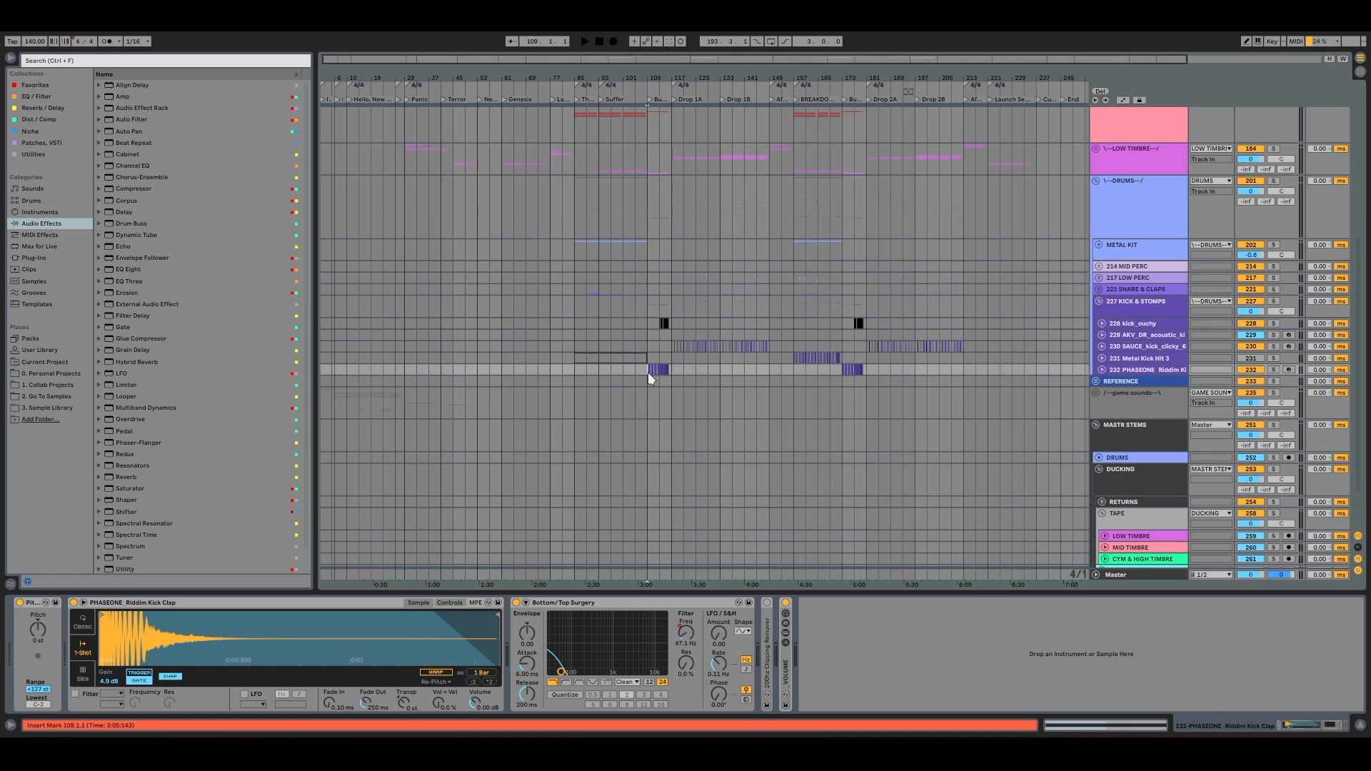
# Play the Buildup from bar 109 while watching the Duck Buddy devices on the DUCKING group, and stop playback
pyautogui.scroll(3, 648, 372)
pyautogui.press('space')
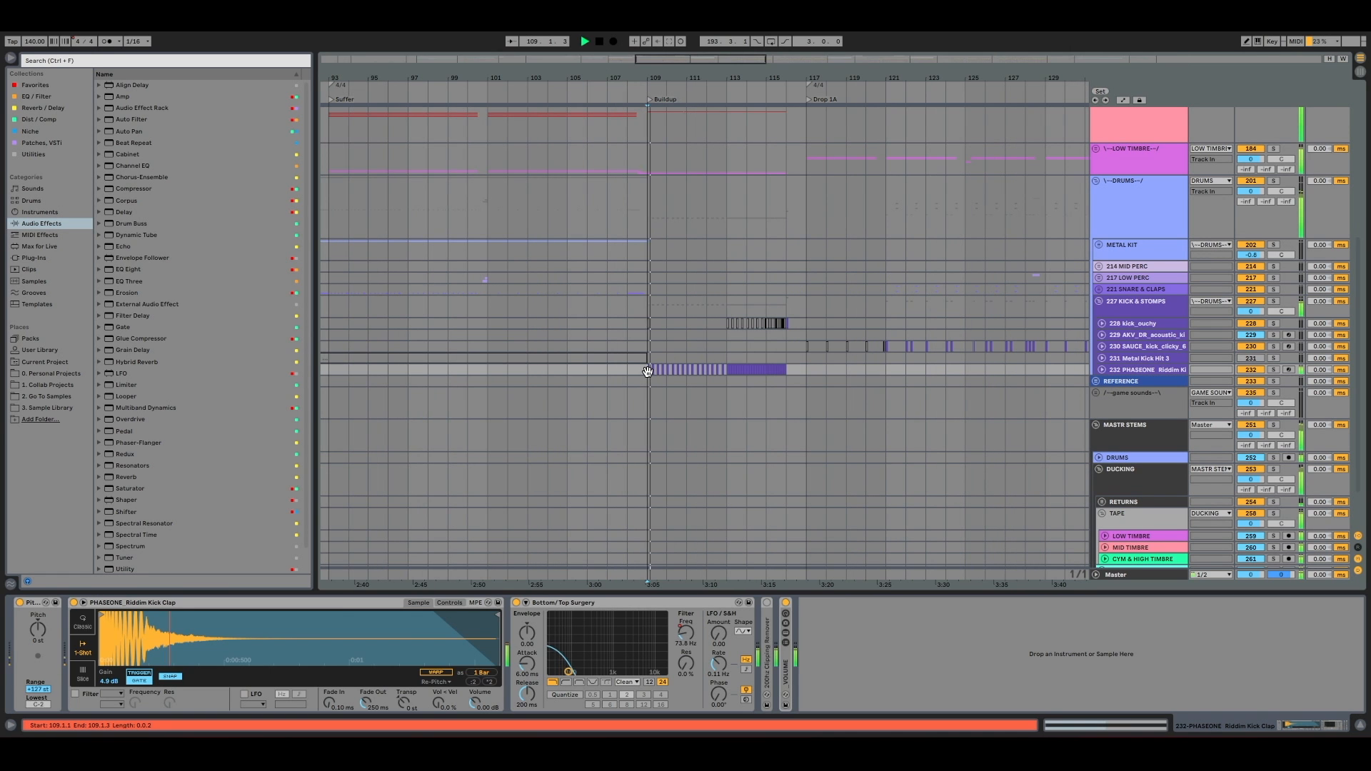
pyautogui.click(1130, 484)
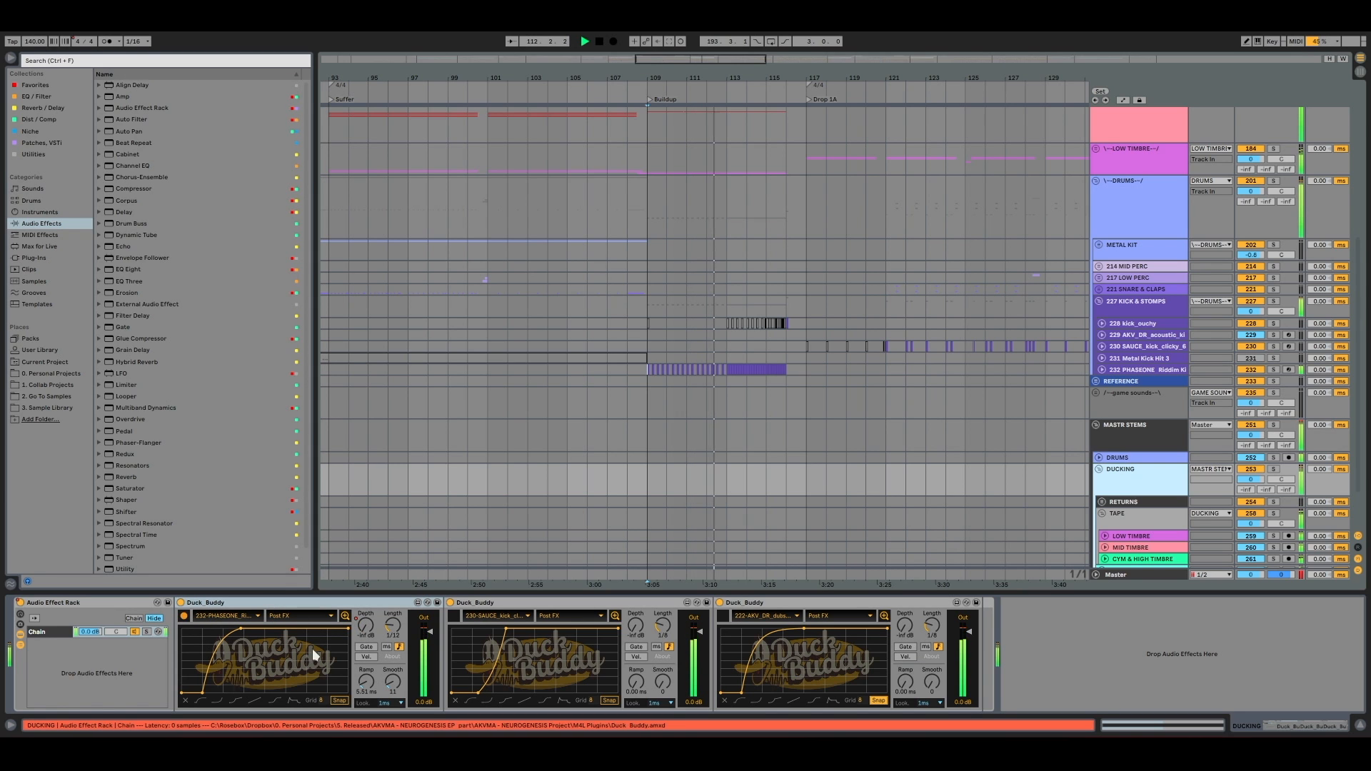
pyautogui.press('space')
# Review the device chains of the LOW TIMBRE stem and the TAPE, RETURNS and DUCKING groups inside MASTR STEMS
pyautogui.scroll(-1, 781, 488)
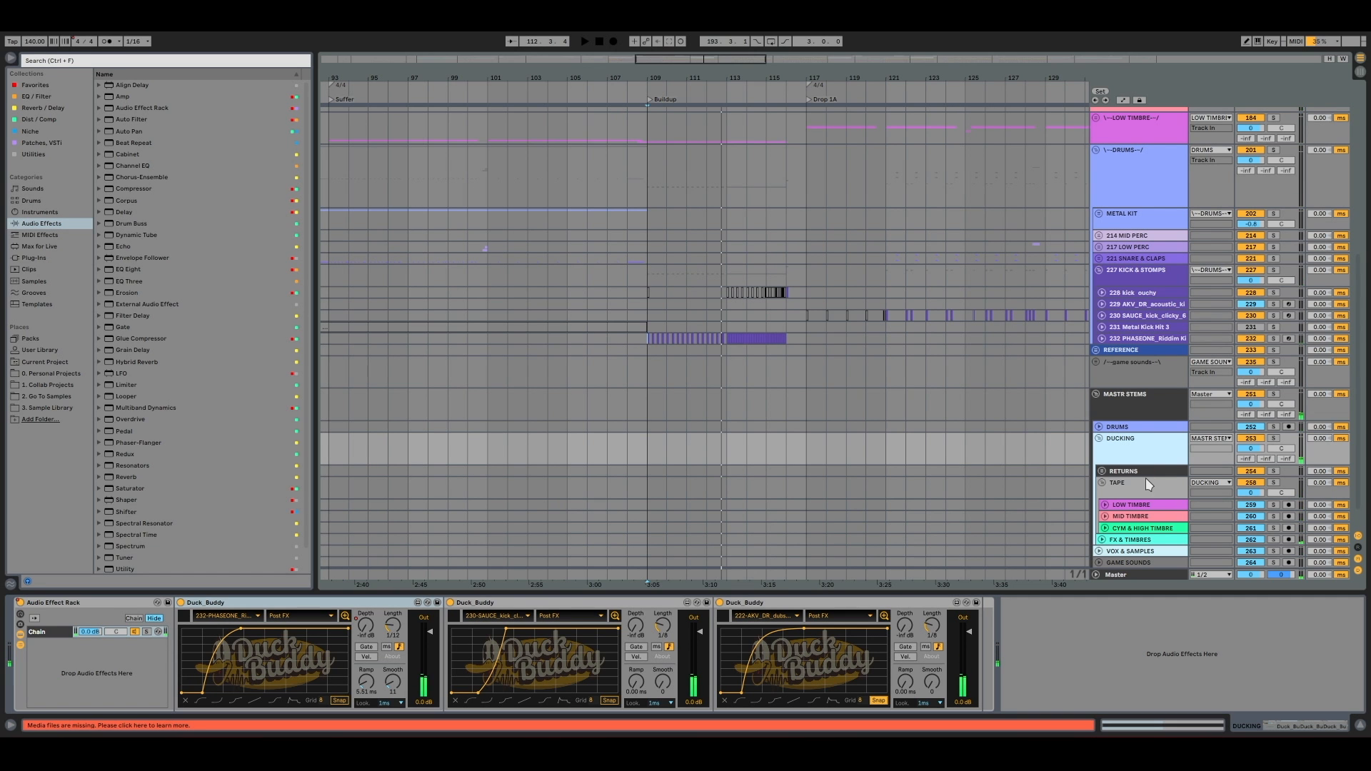
pyautogui.scroll(2, 1116, 127)
pyautogui.scroll(4, 1116, 127)
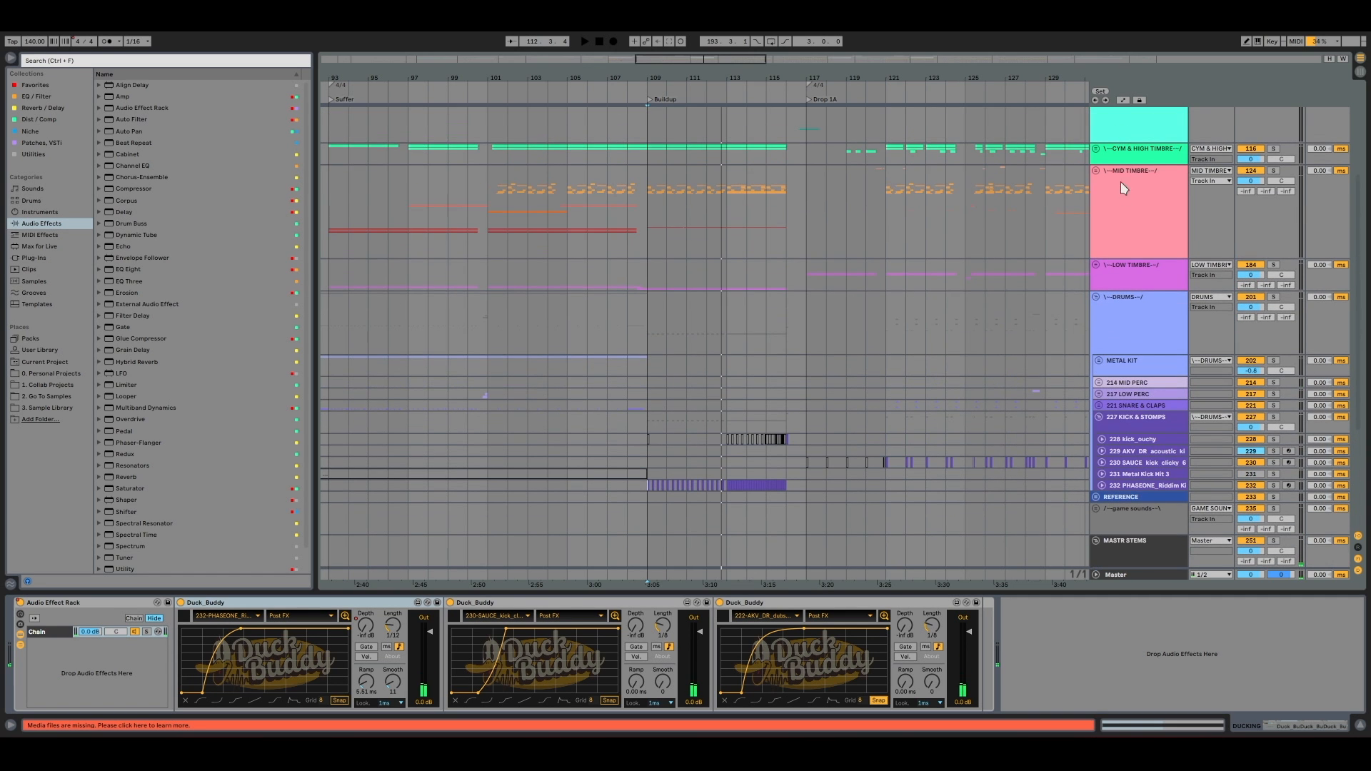
pyautogui.scroll(-6, 1191, 160)
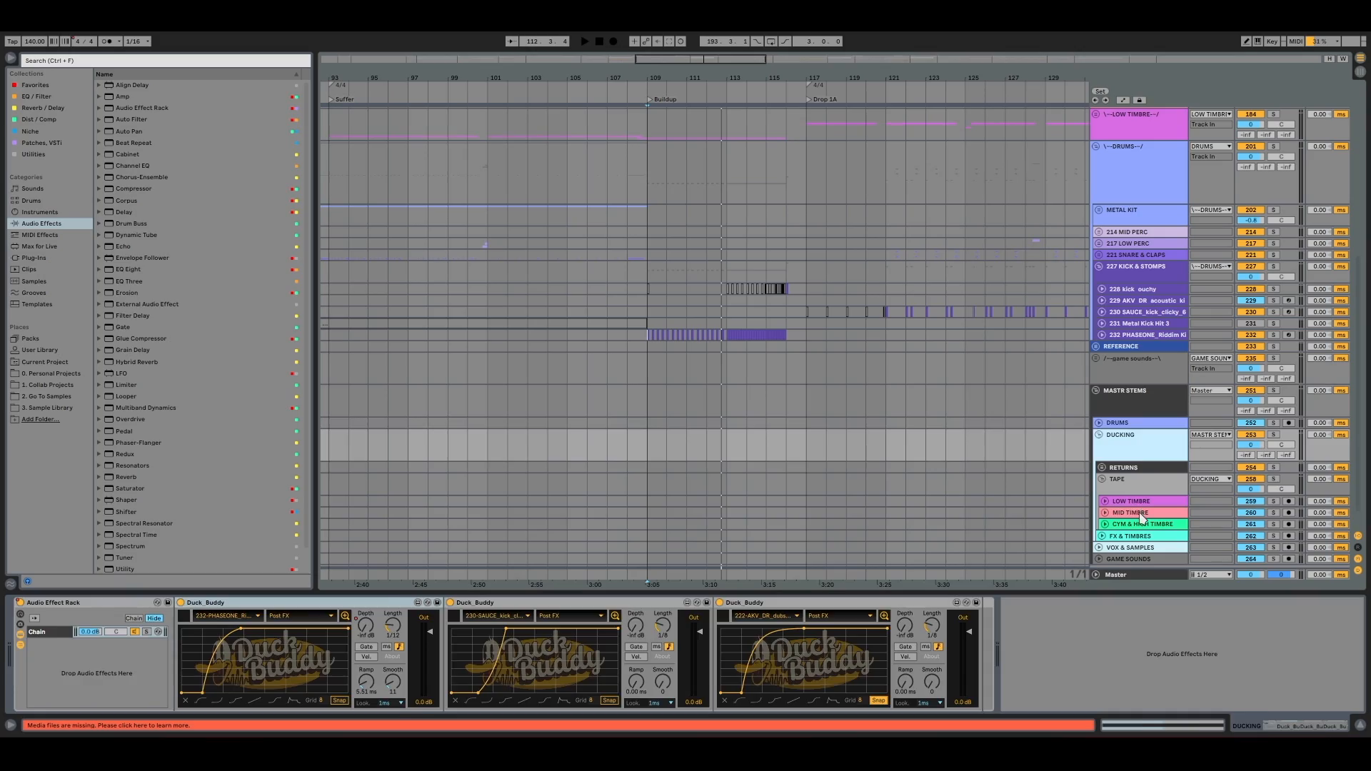
pyautogui.click(1140, 502)
pyautogui.click(1140, 481)
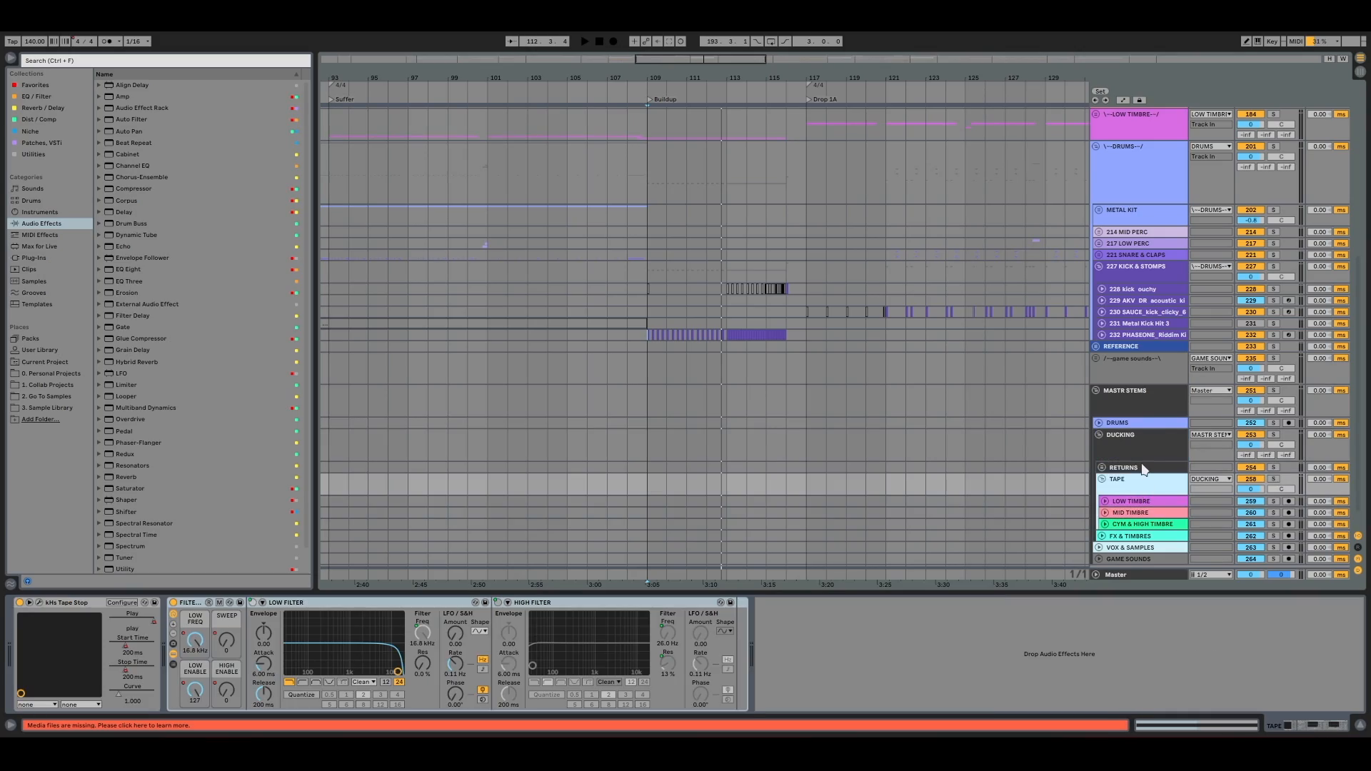
pyautogui.click(1142, 469)
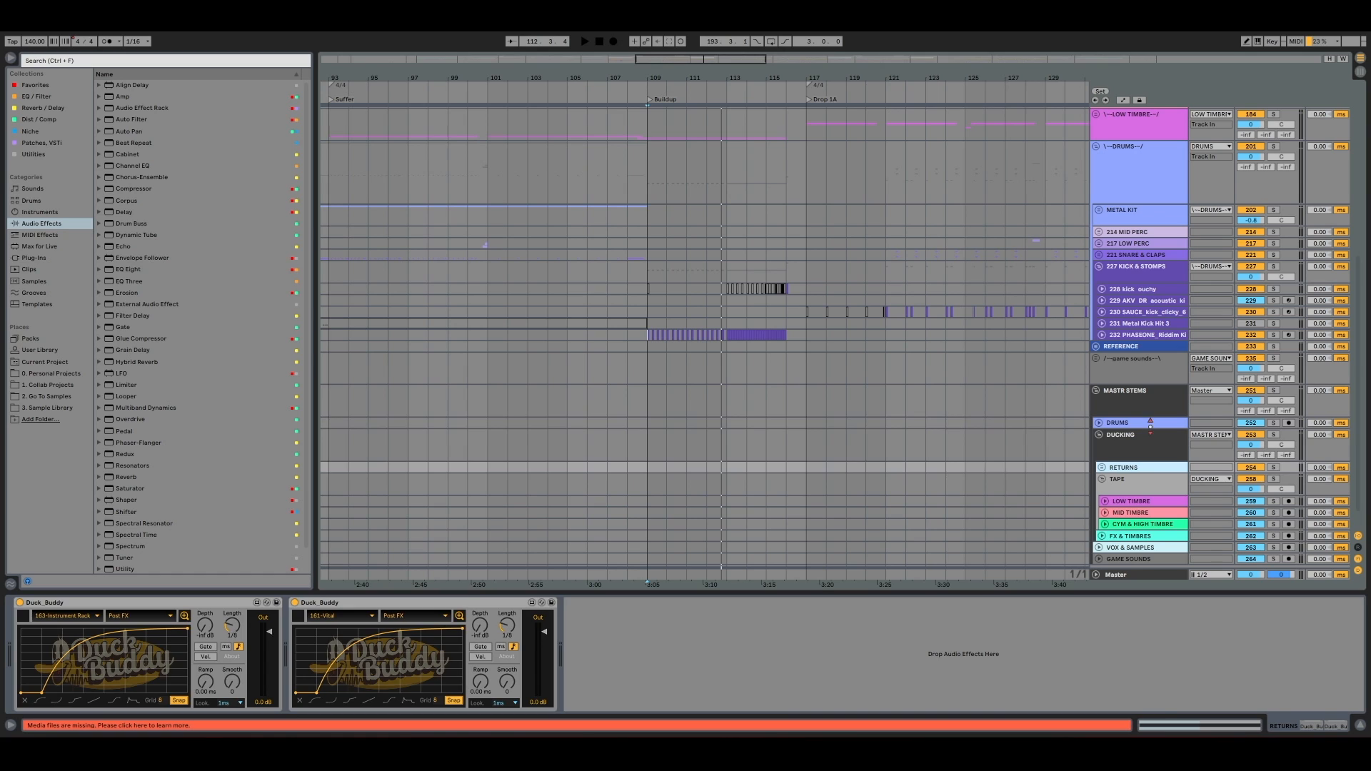
pyautogui.click(1149, 427)
pyautogui.click(1148, 442)
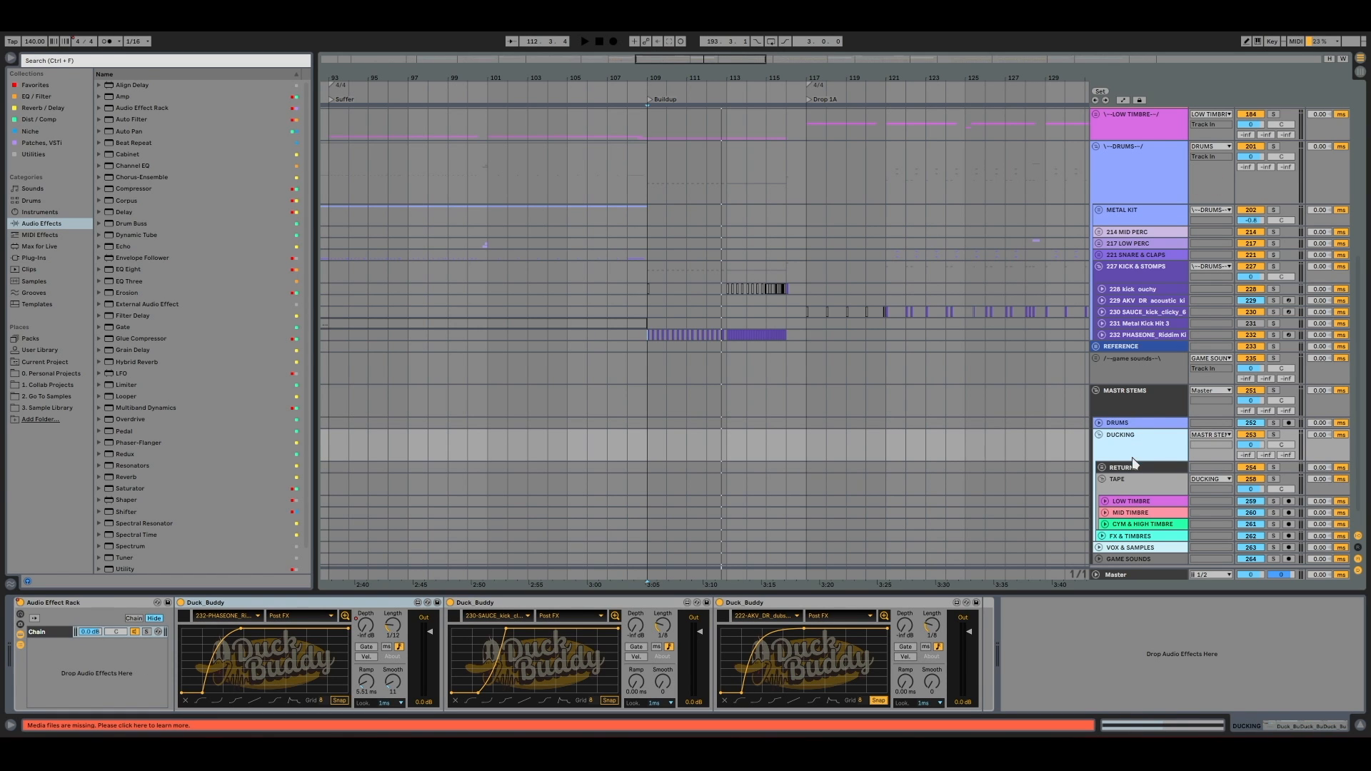
# Select the Grain Delay on the MASTR STEMS group and display the group's automation across the whole song
pyautogui.click(1139, 414)
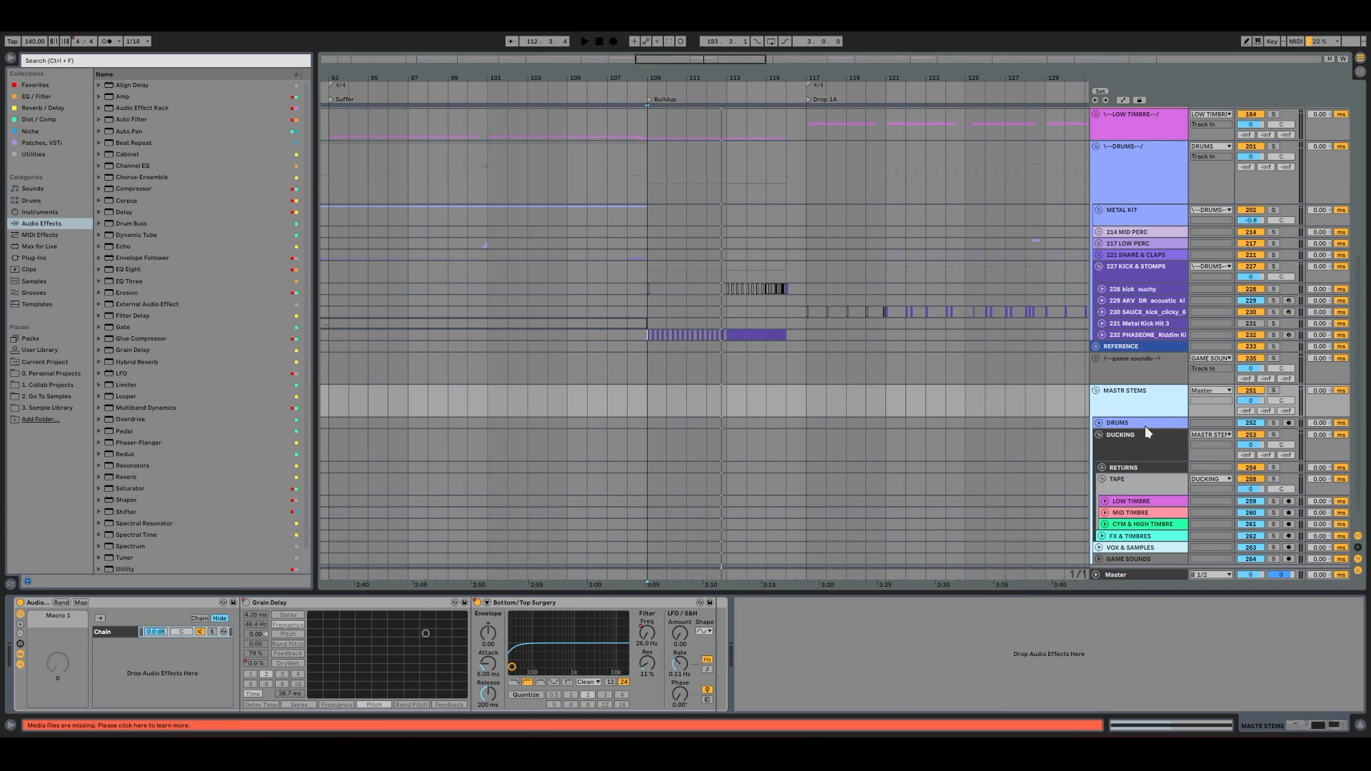
pyautogui.click(298, 602)
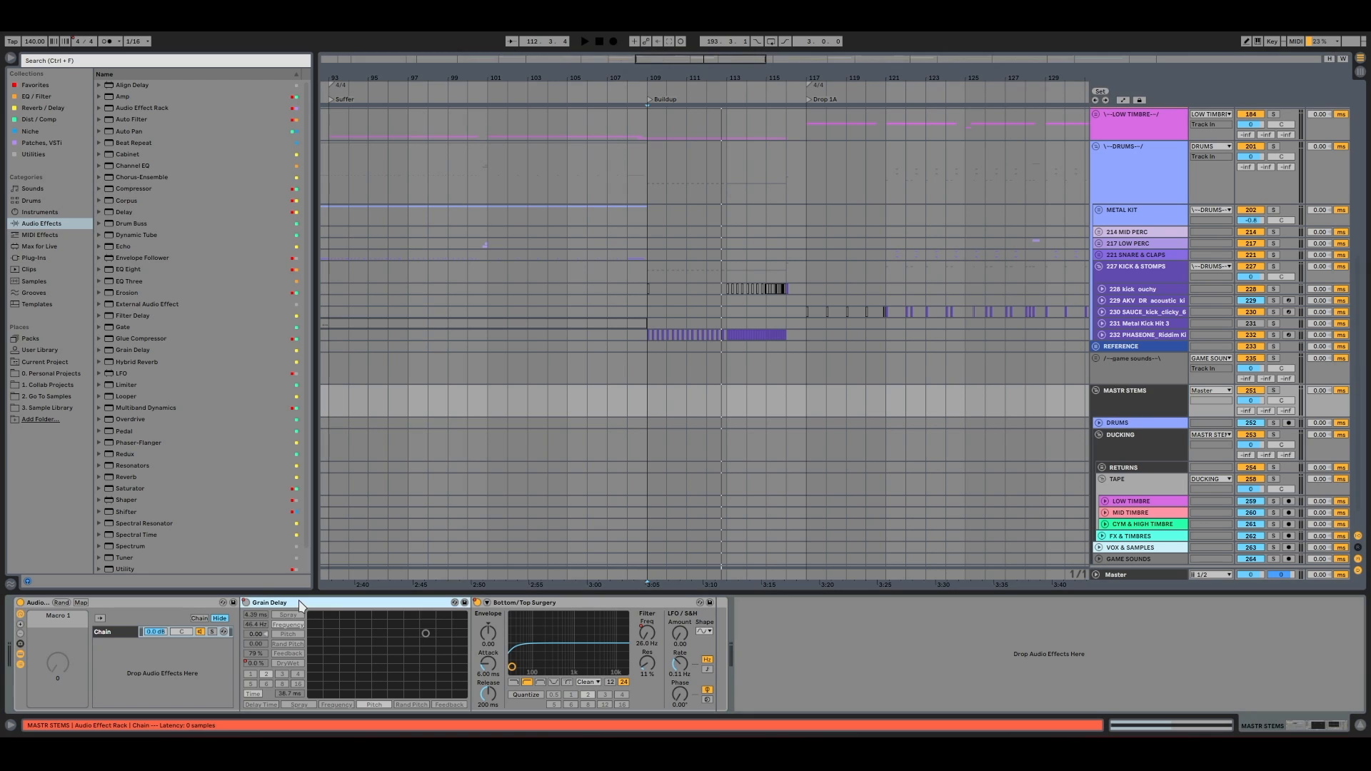
pyautogui.press('a')
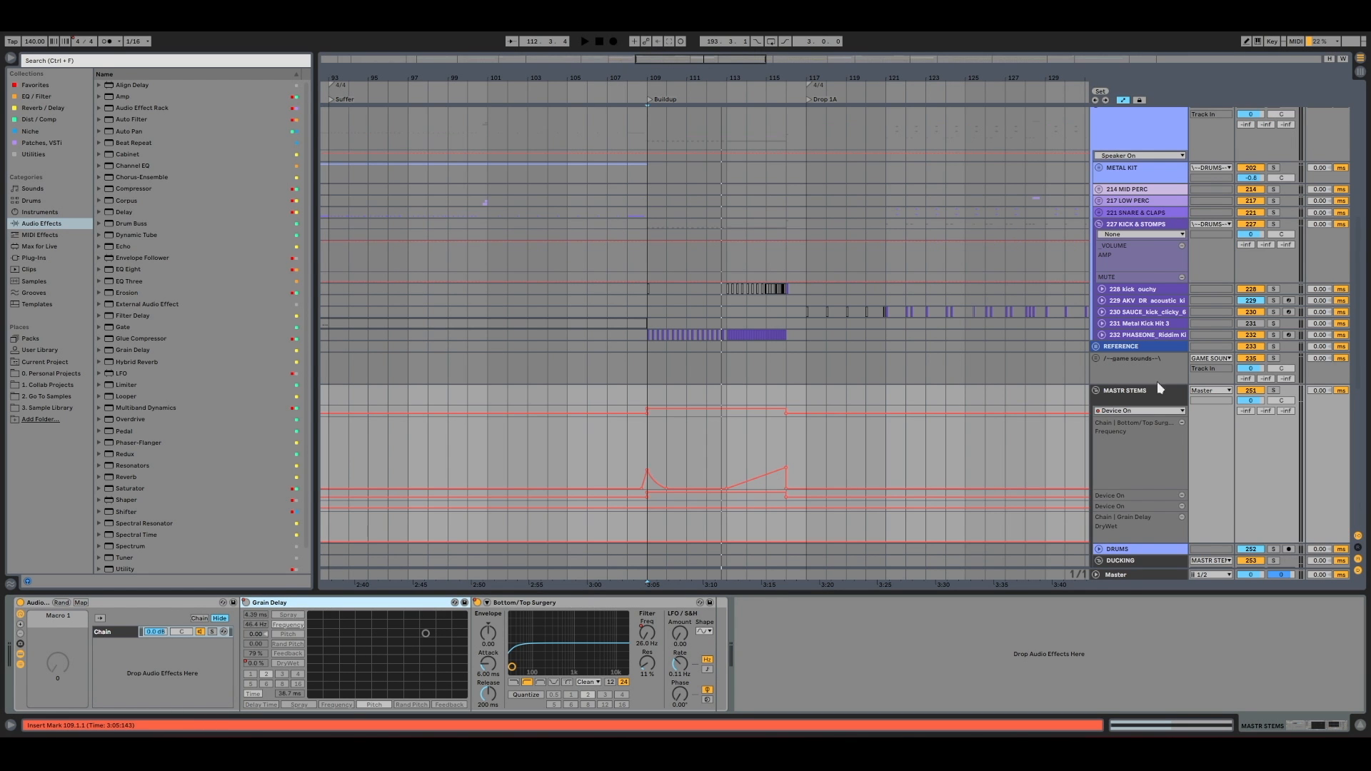
pyautogui.press('-')
pyautogui.press('-')
pyautogui.press('-')
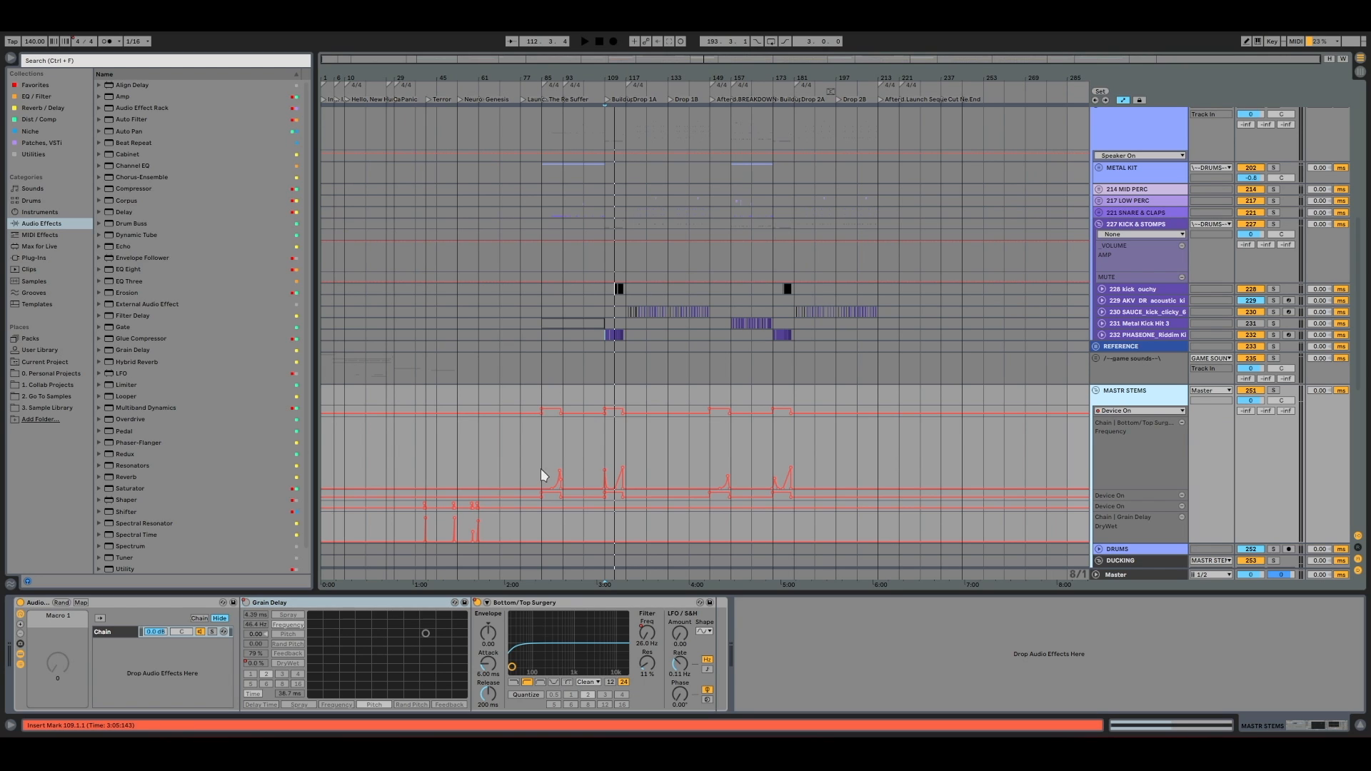
# Play the Grain Delay automation ahead of the Neuro marker from bar 51 and ahead of the Genesis marker from bar 60.3
pyautogui.click(457, 473)
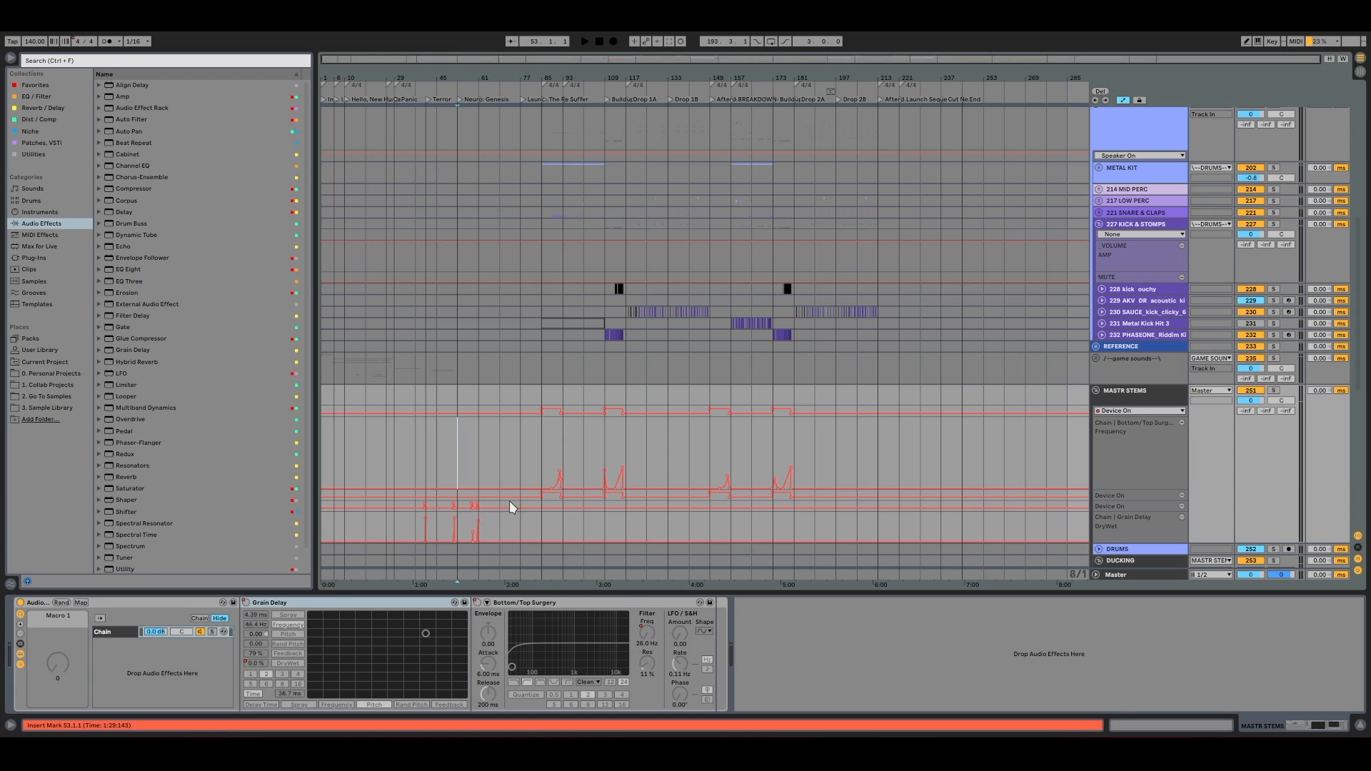
pyautogui.press('+')
pyautogui.press('+')
pyautogui.press('+')
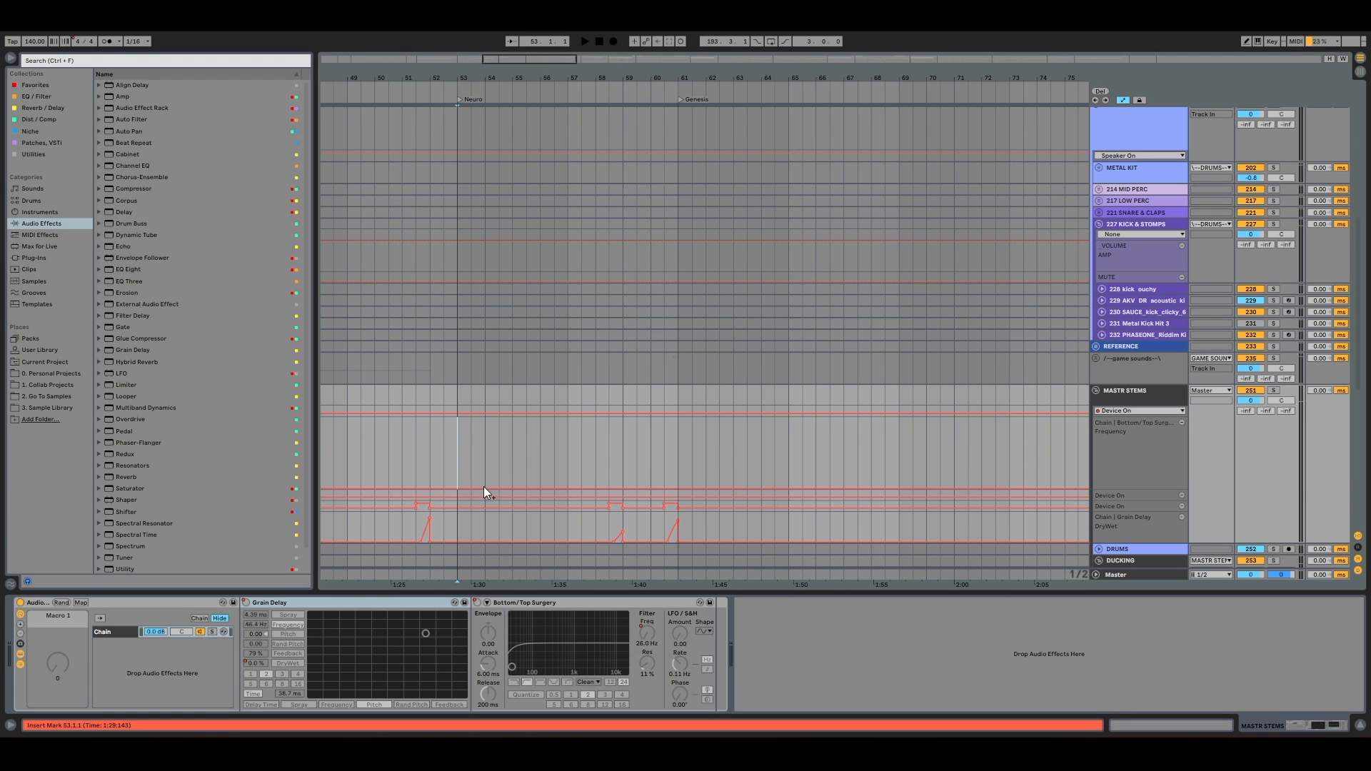
pyautogui.click(413, 473)
pyautogui.press('+')
pyautogui.press('space')
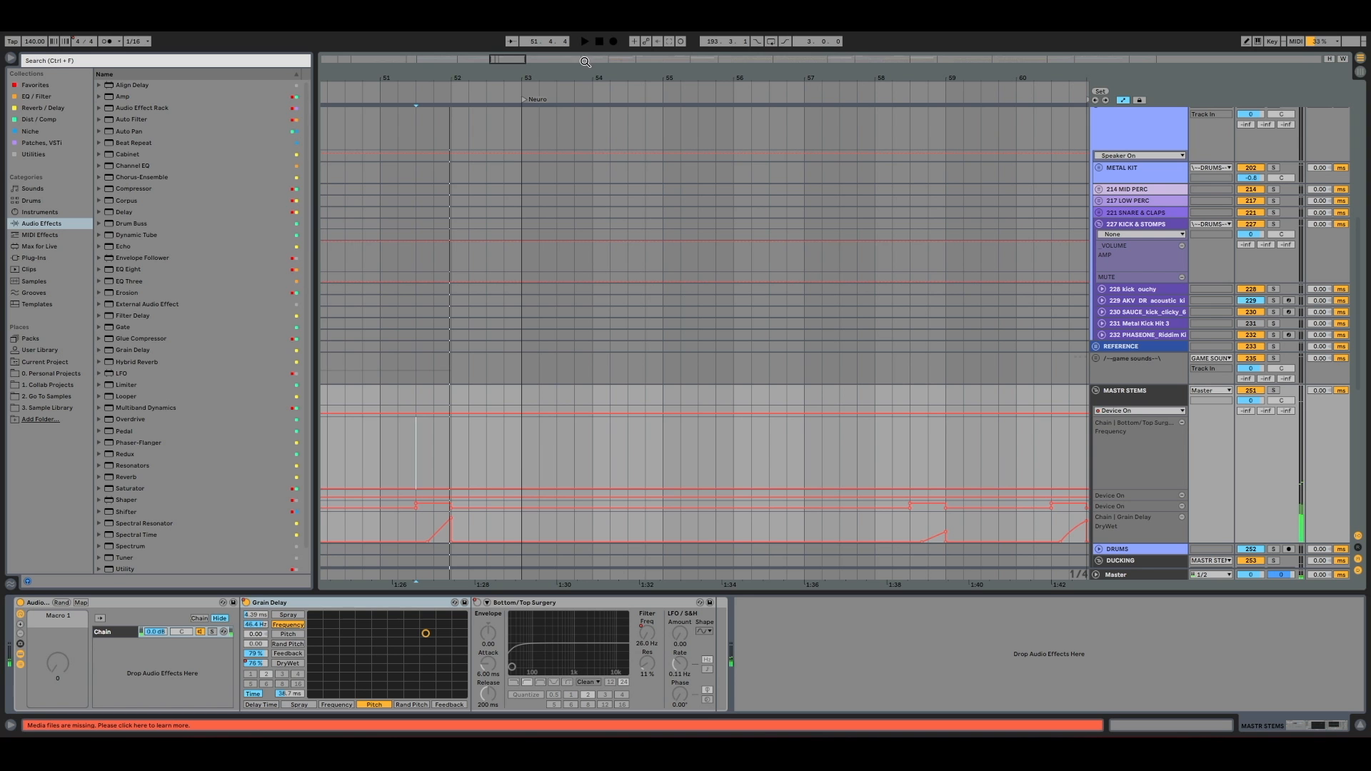
pyautogui.moveTo(582, 74); pyautogui.dragTo(582, 63)
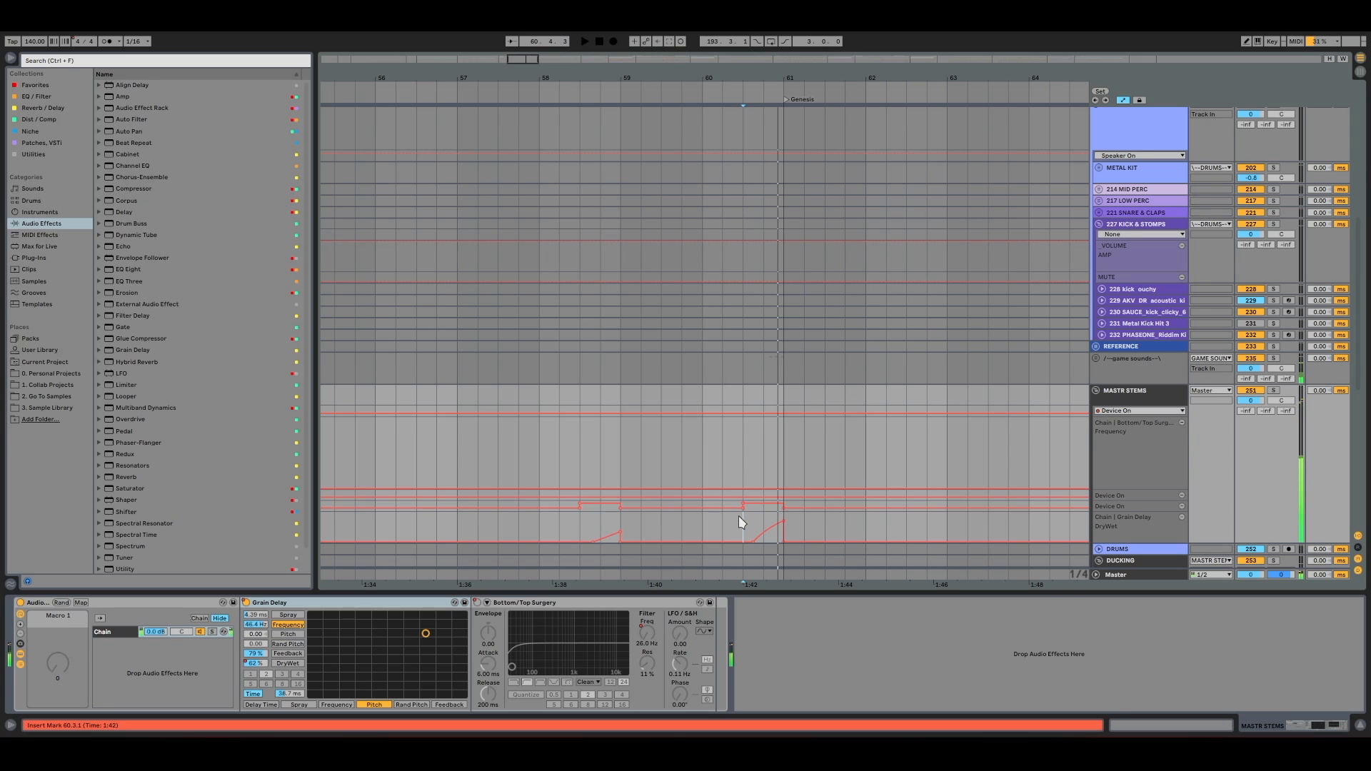
pyautogui.press('space')
# Play the Bottom/Top Surgery filter frequency sweep in the first Buildup from bar 113, and its ending from bar 115.3
pyautogui.press('-')
pyautogui.press('-')
pyautogui.press('-')
pyautogui.press('-')
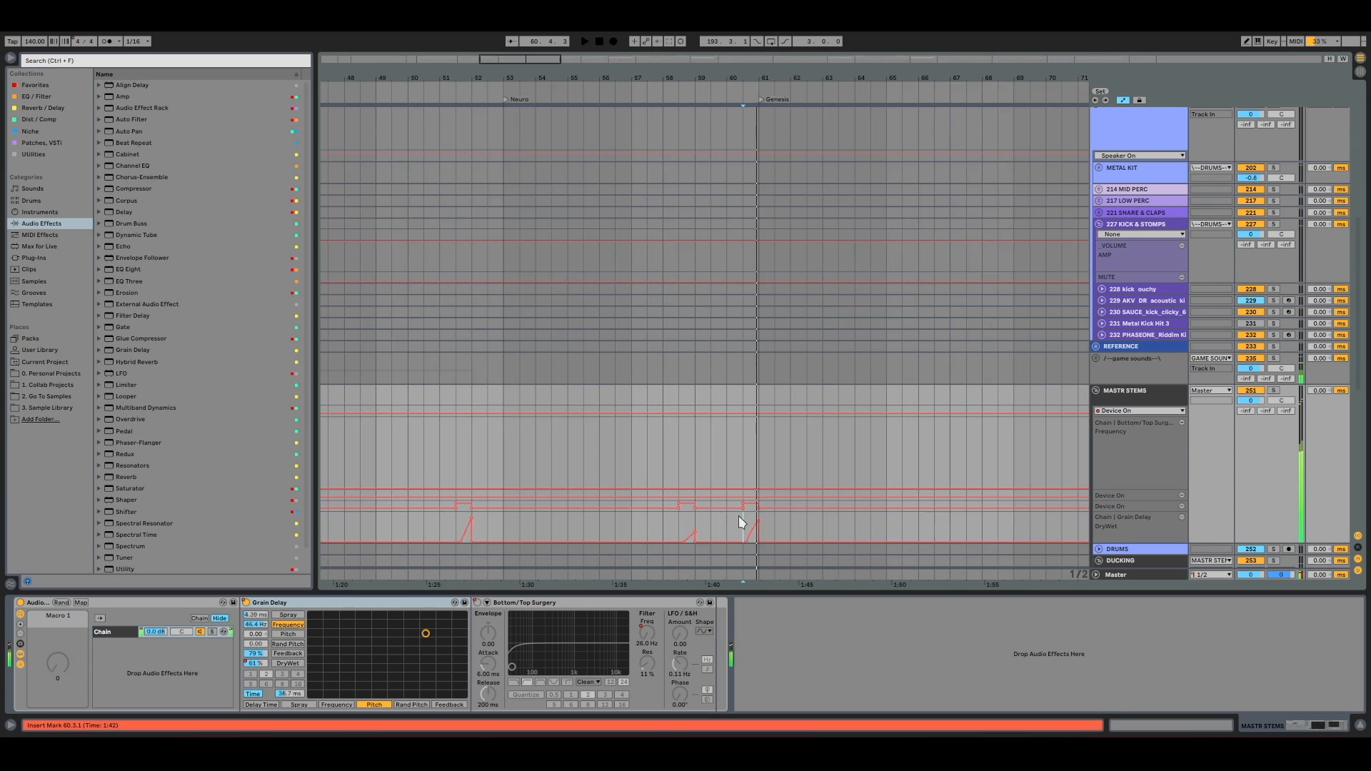
pyautogui.press('-')
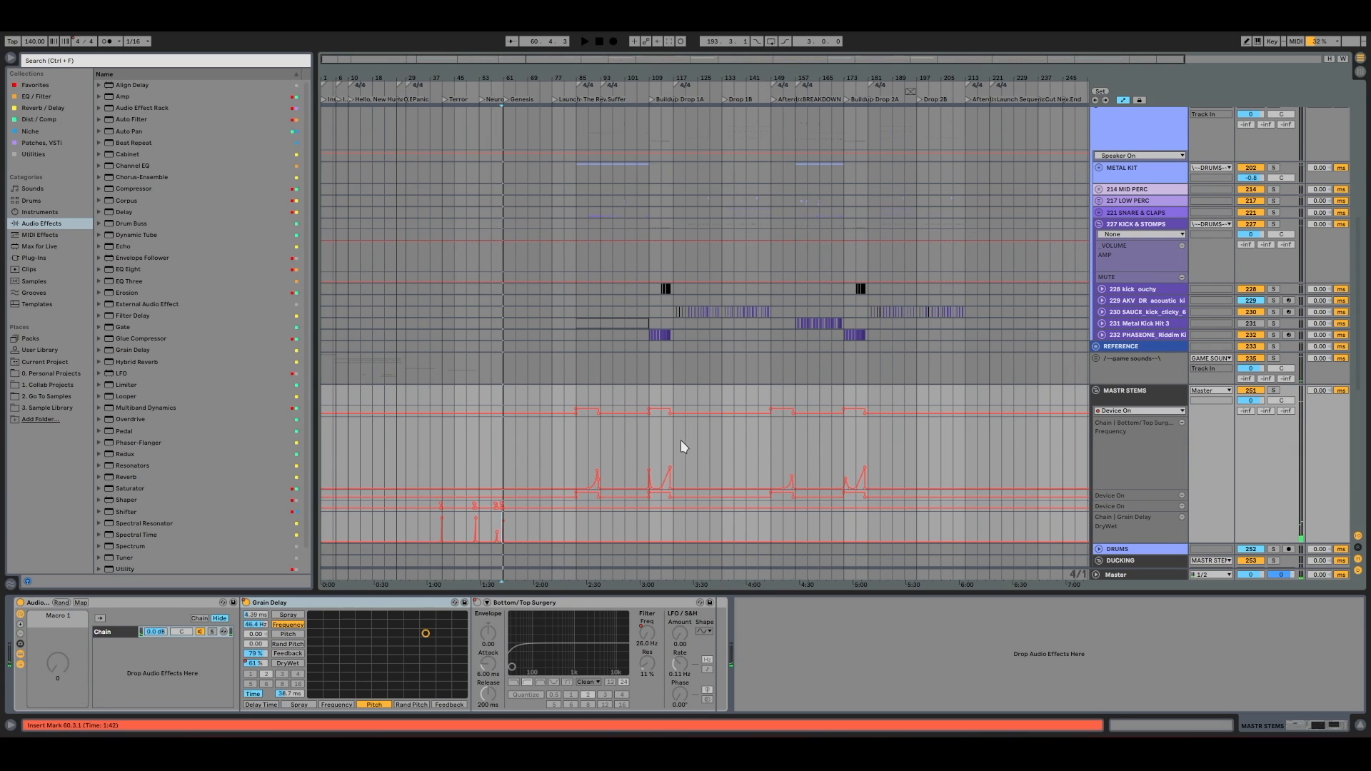
pyautogui.click(657, 441)
pyautogui.press('+')
pyautogui.press('+')
pyautogui.press('+')
pyautogui.press('+')
pyautogui.press('space')
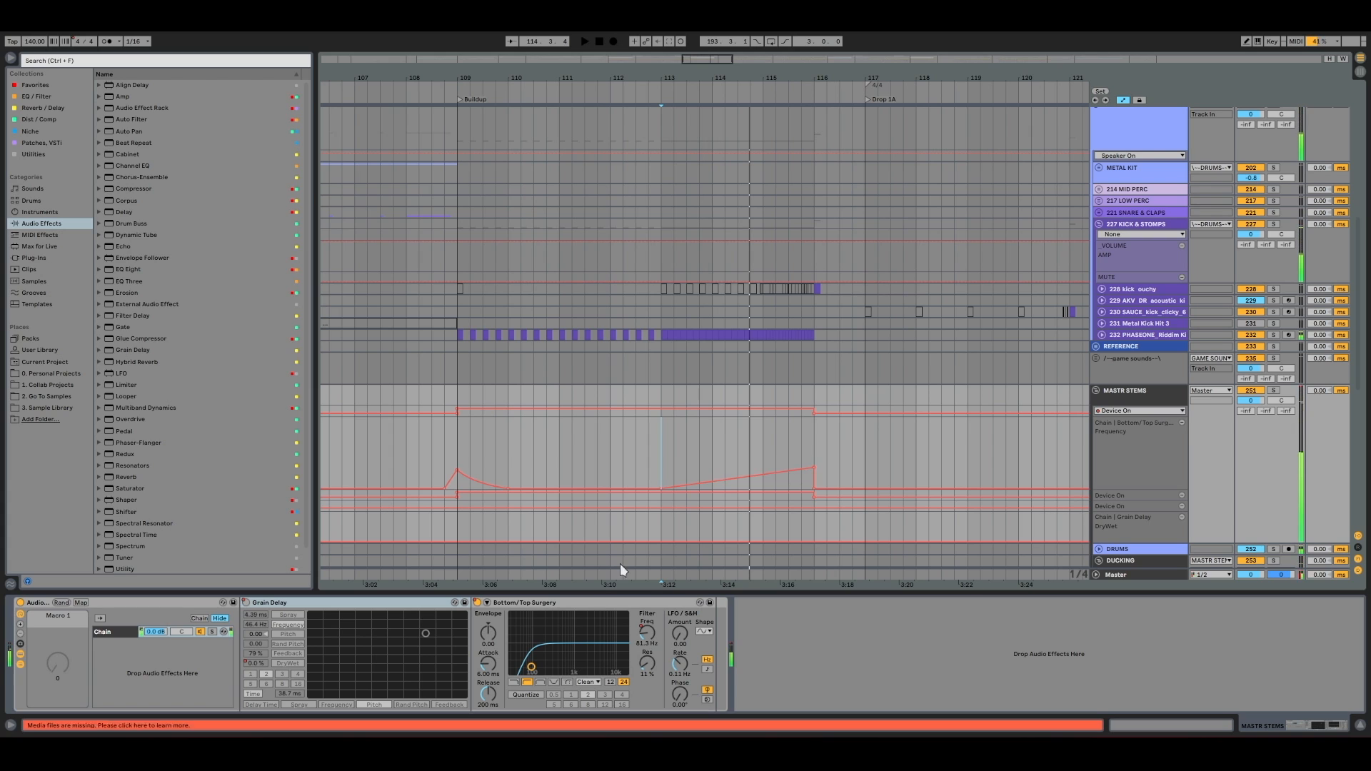
pyautogui.click(787, 448)
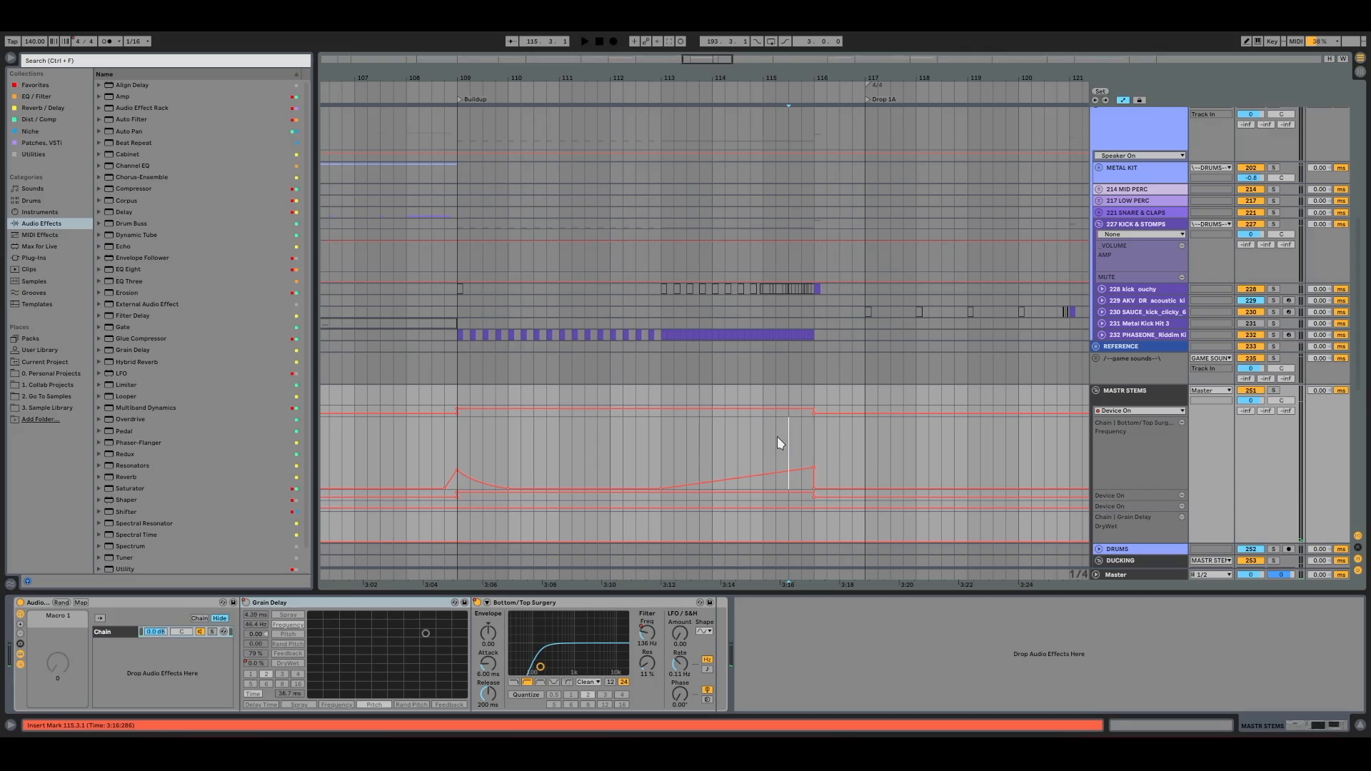
pyautogui.press('space')
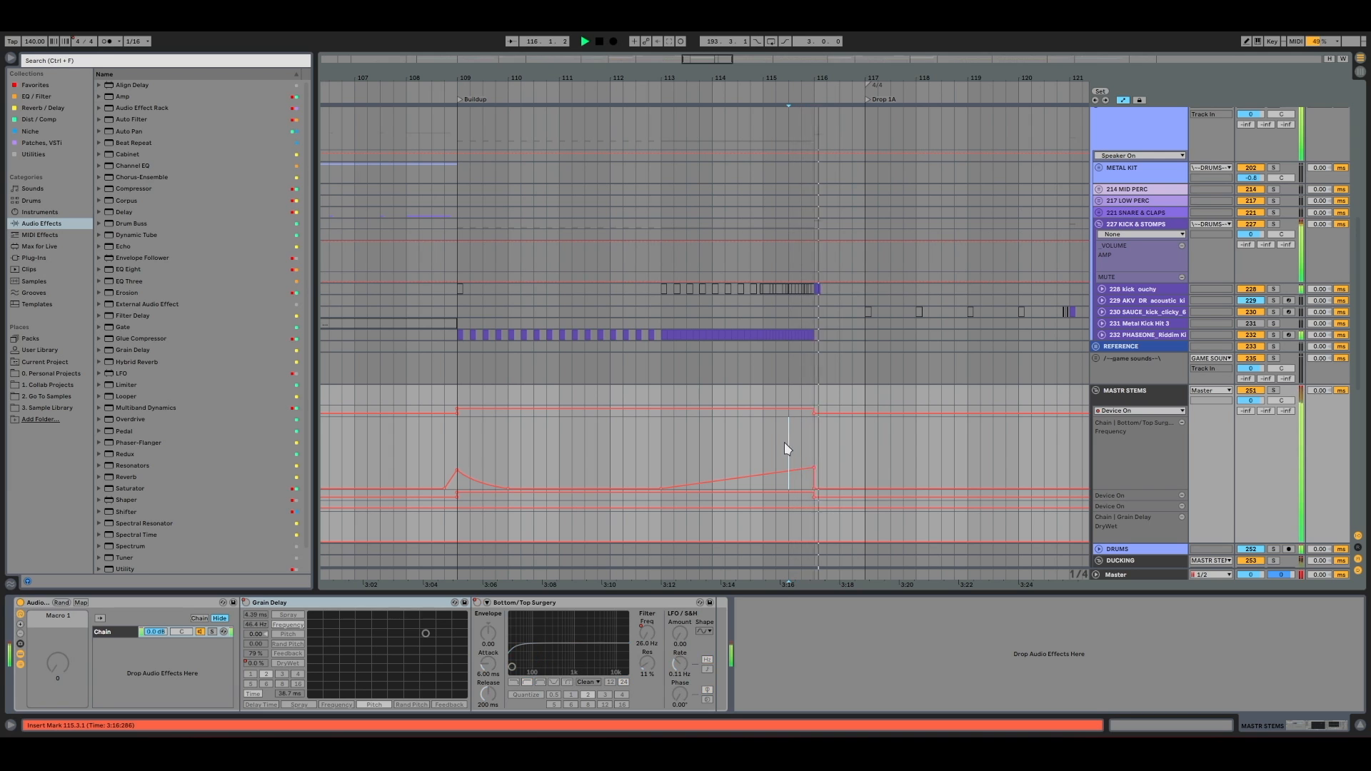
# Show the Master track's devices, play from bar 113 while watching the spectrum analyzer, and stop playback
pyautogui.click(751, 575)
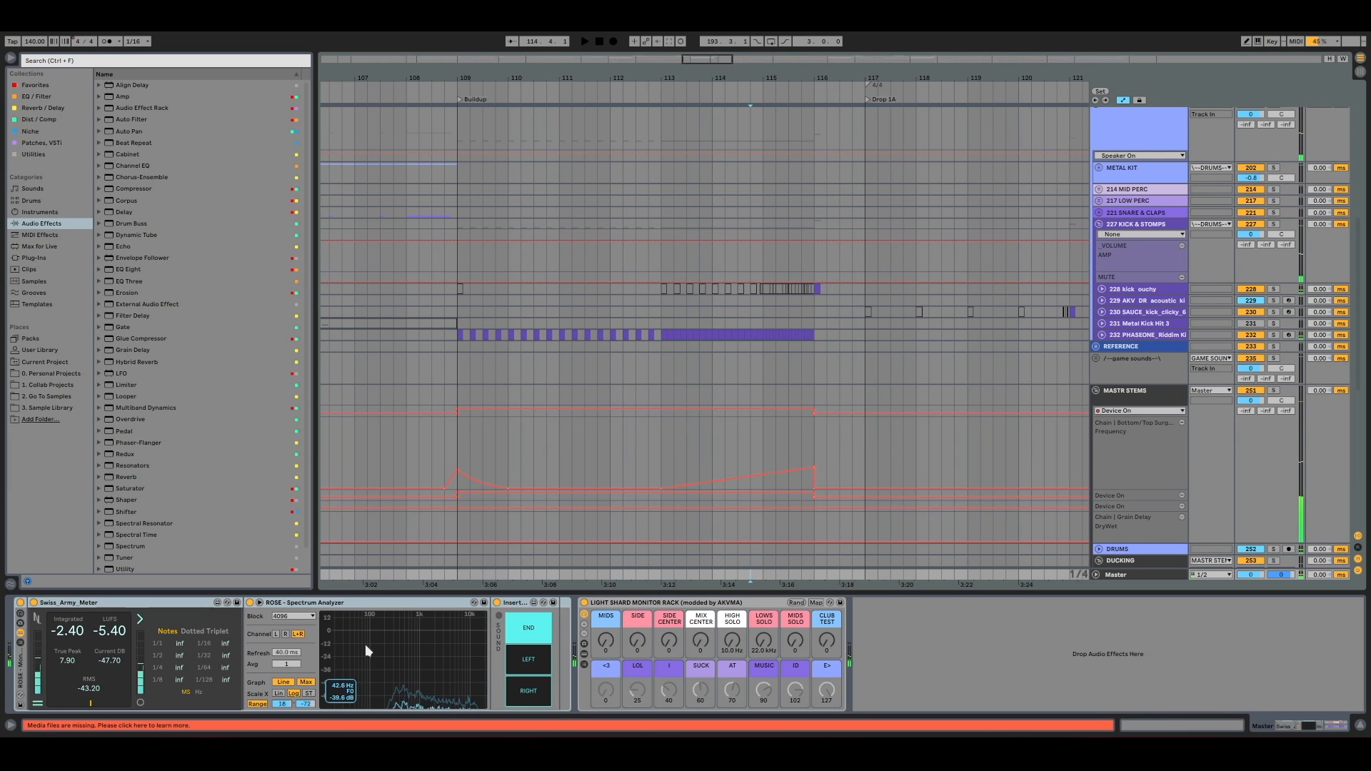
pyautogui.click(660, 577)
pyautogui.press('space')
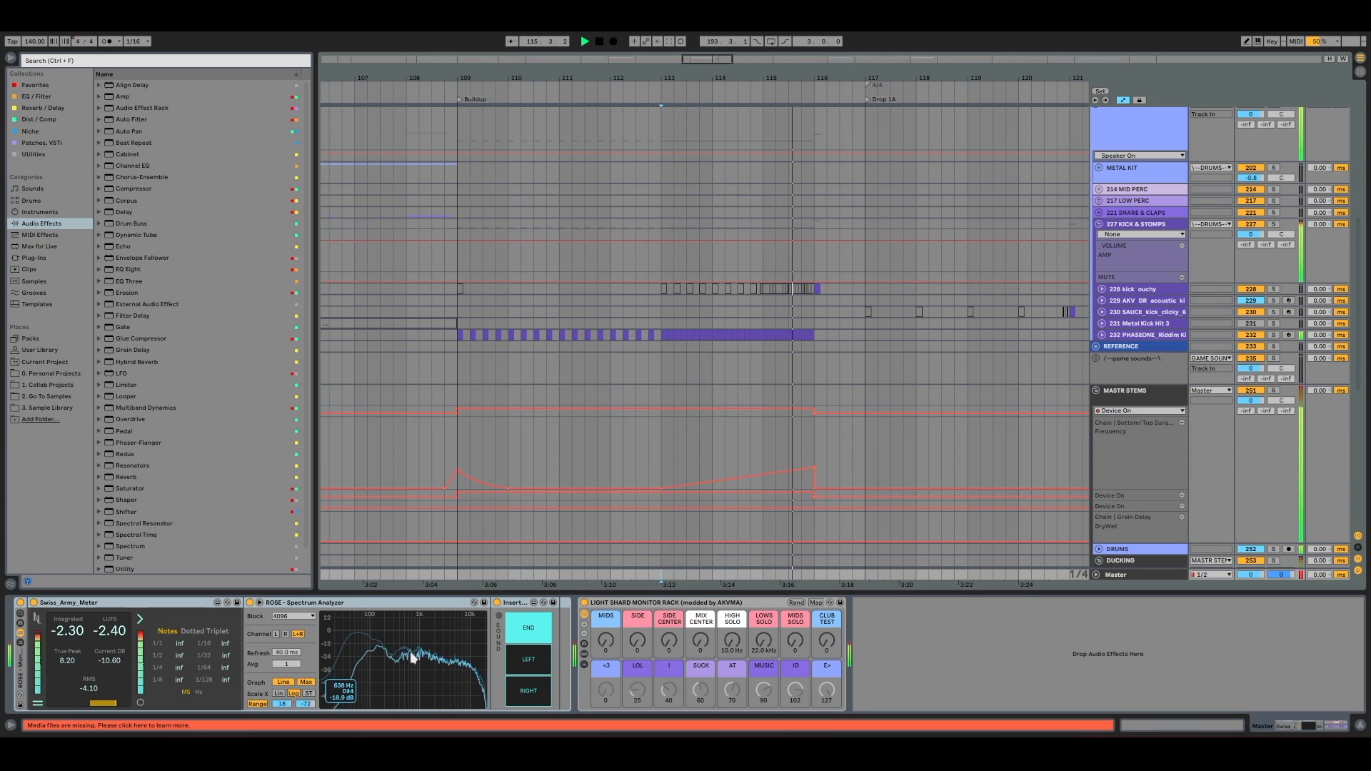
pyautogui.press('space')
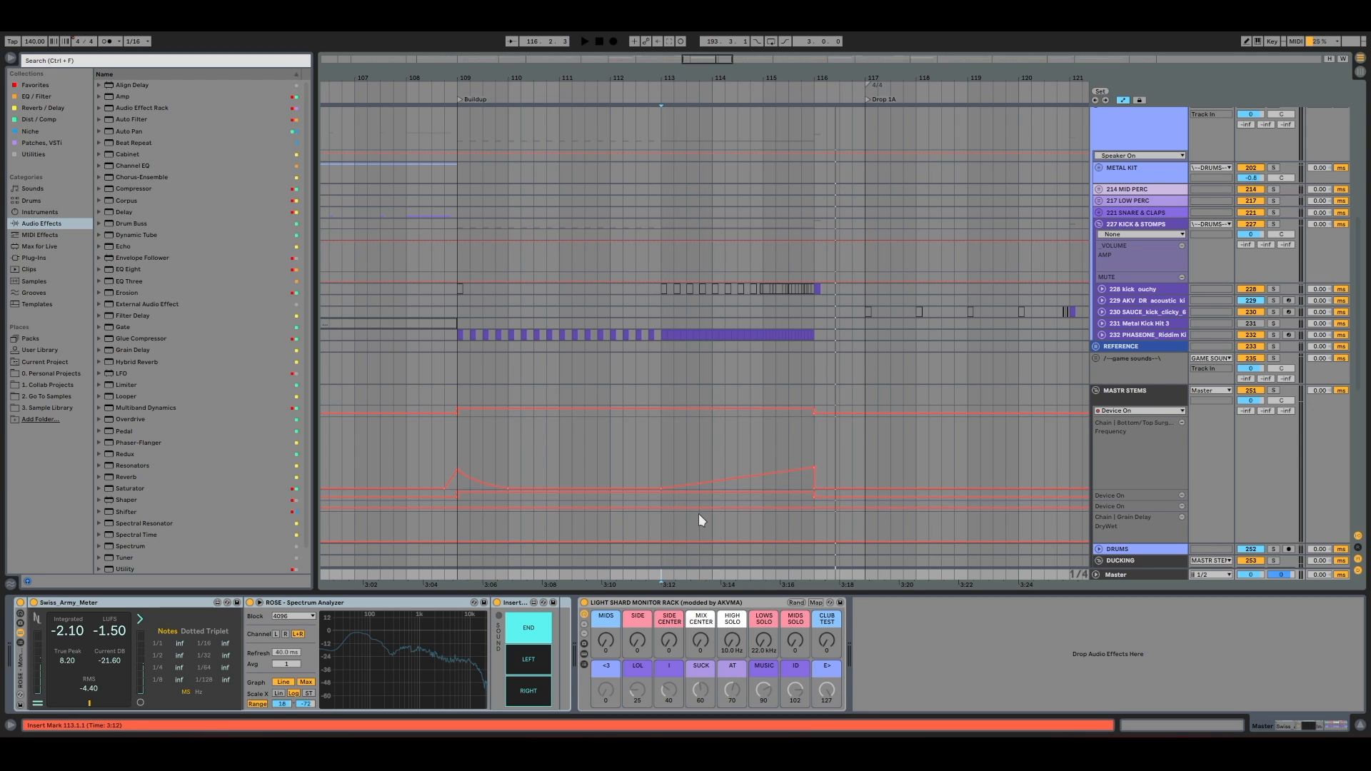
# Play the MASTR STEMS automation at the start of the Buildup from bar 109, and stop playback
pyautogui.click(464, 432)
pyautogui.press('space')
pyautogui.press('space')
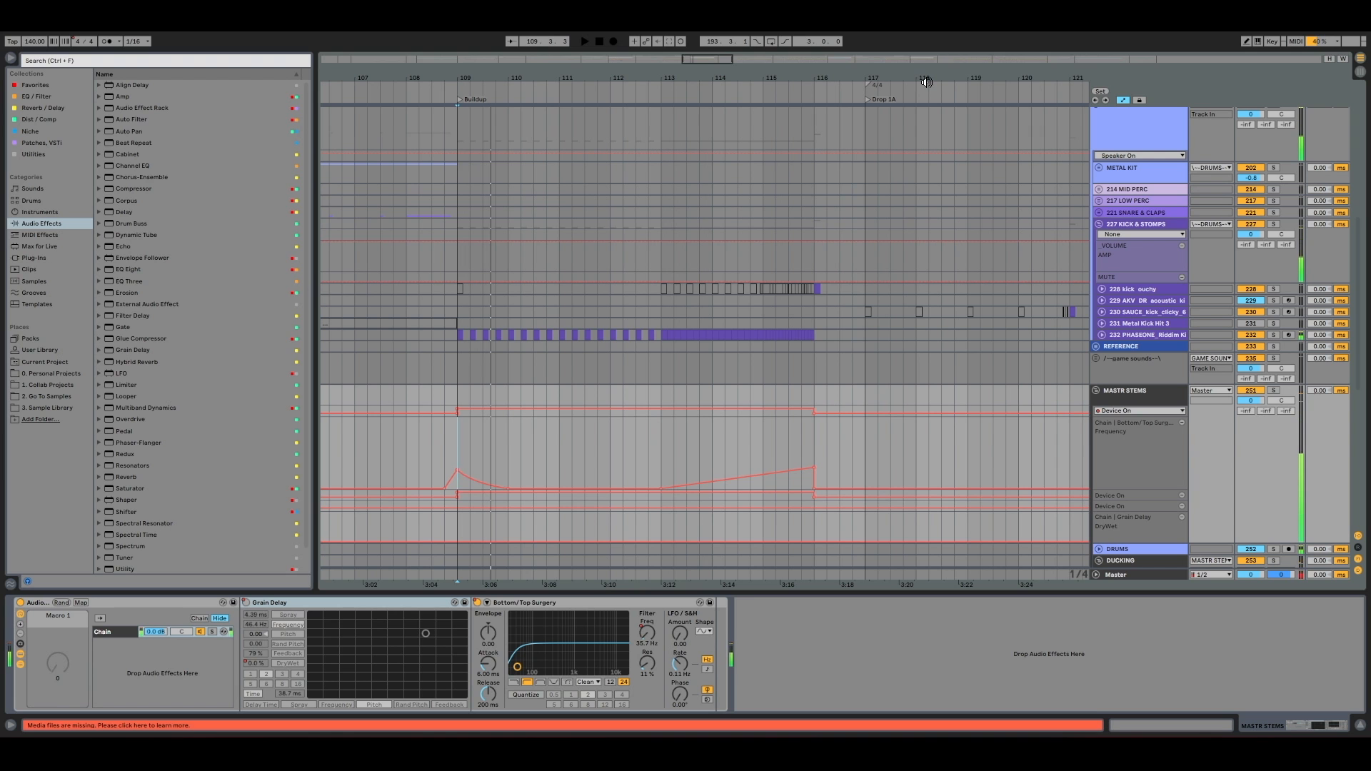
# Expand the RETURNS group under DUCKING and show the S. 1 track's devices and its automation across the song
pyautogui.keyDown('ctrl'); pyautogui.scroll(-5, 952, 242); pyautogui.keyUp('ctrl')
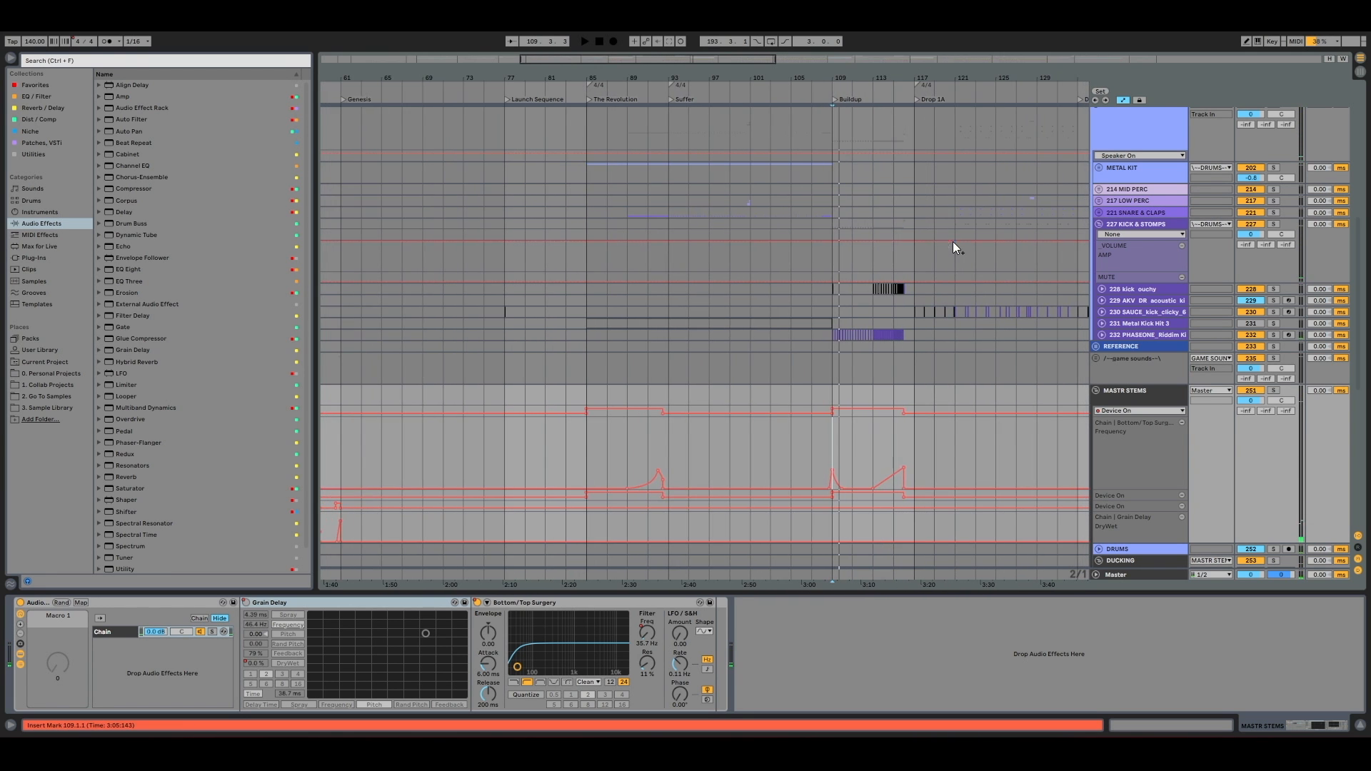
pyautogui.scroll(-3, 952, 241)
pyautogui.scroll(-2, 952, 241)
pyautogui.click(1102, 422)
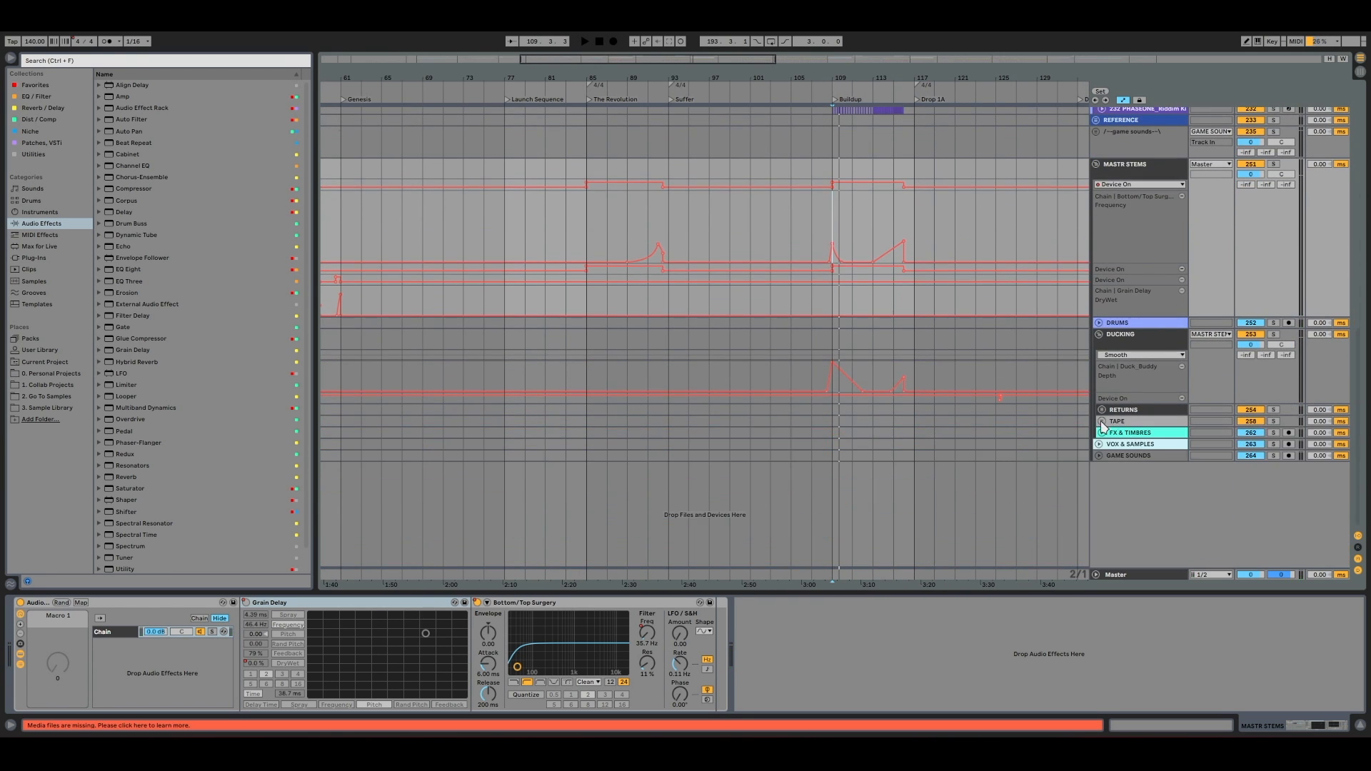
pyautogui.click(1101, 410)
pyautogui.click(1128, 439)
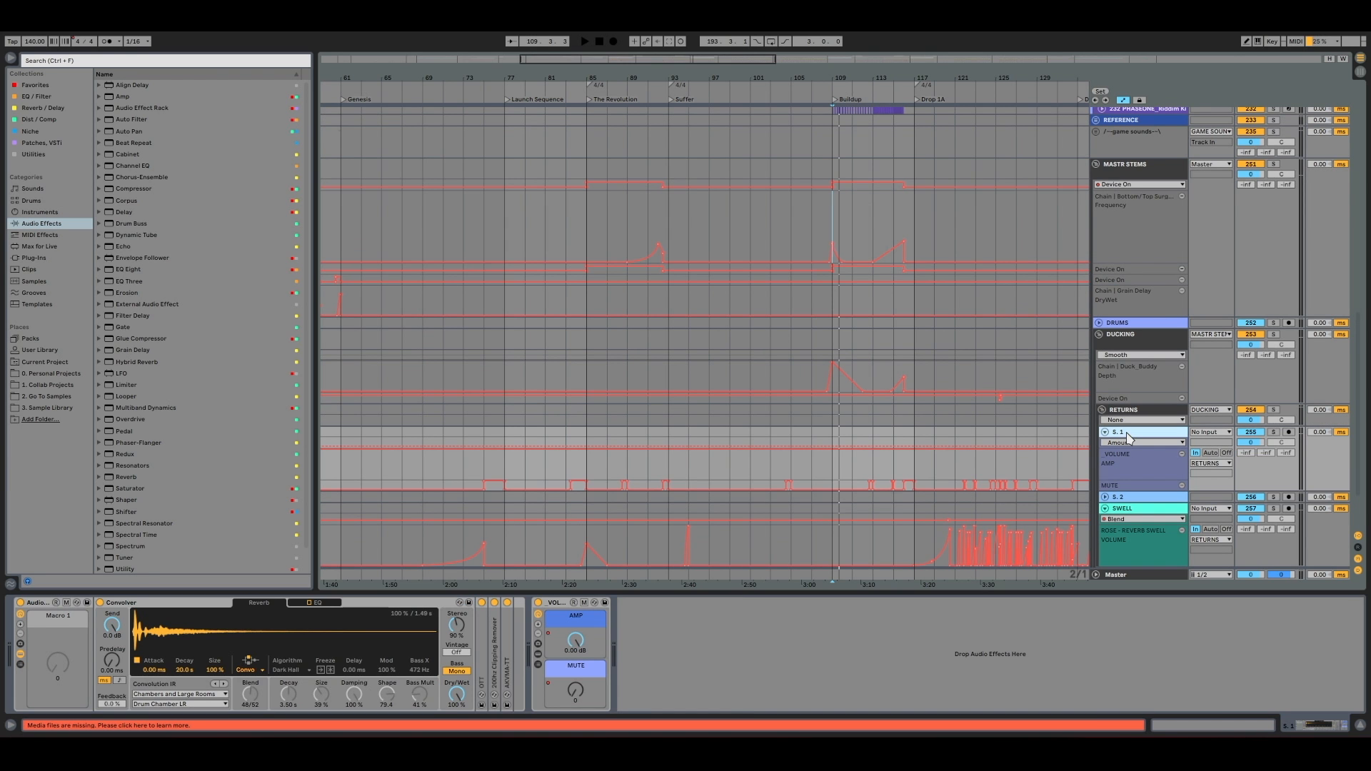
pyautogui.moveTo(953, 75); pyautogui.dragTo(953, 57)
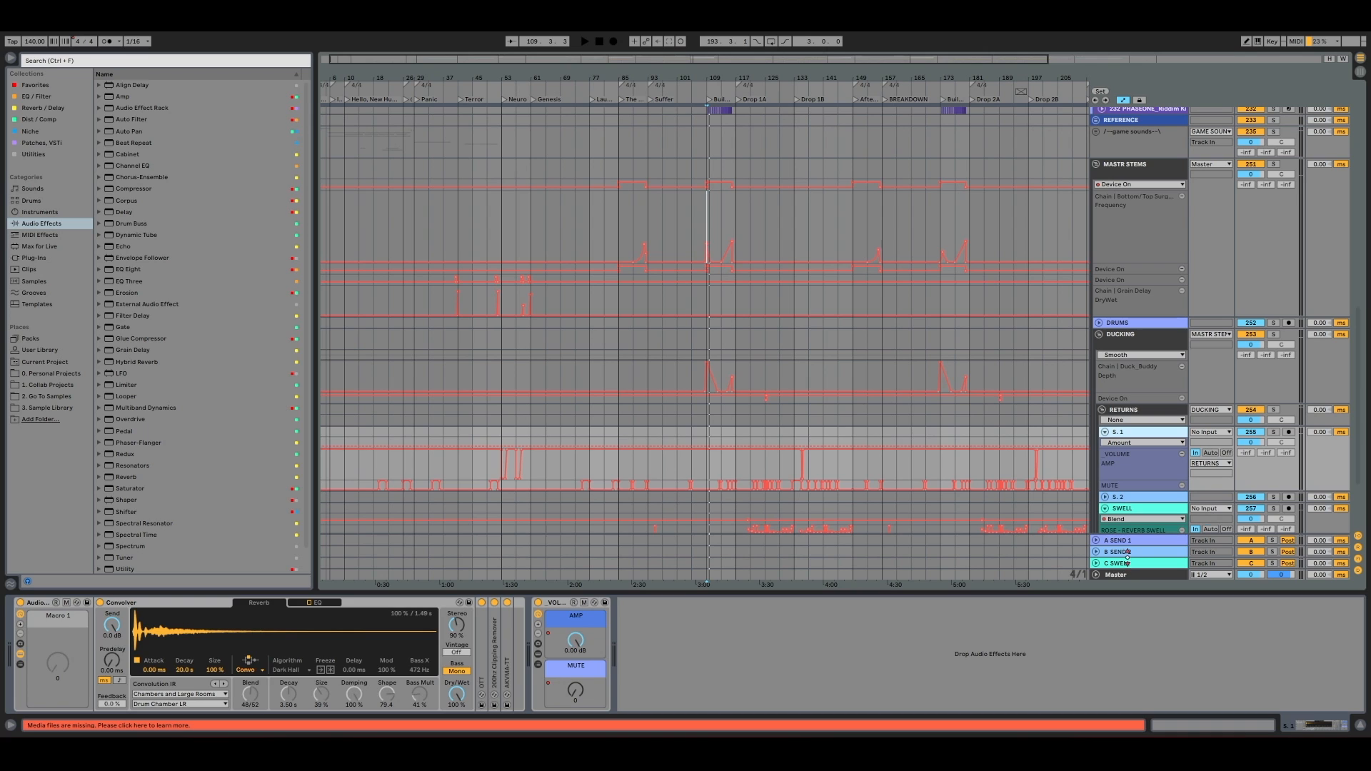
# Show the device chains of the A-SEND 1 and C-SWELL return tracks
pyautogui.click(1125, 544)
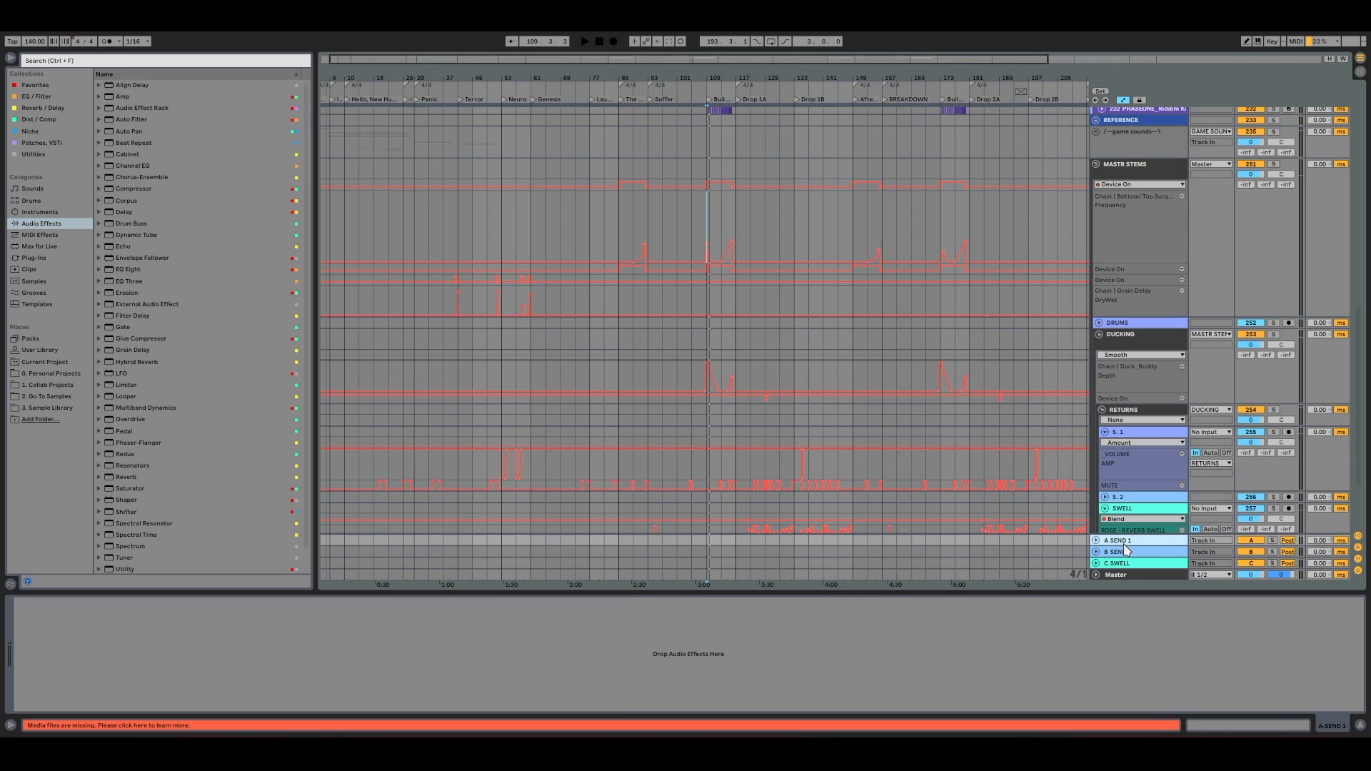
pyautogui.click(1098, 541)
pyautogui.click(1097, 500)
pyautogui.click(1126, 564)
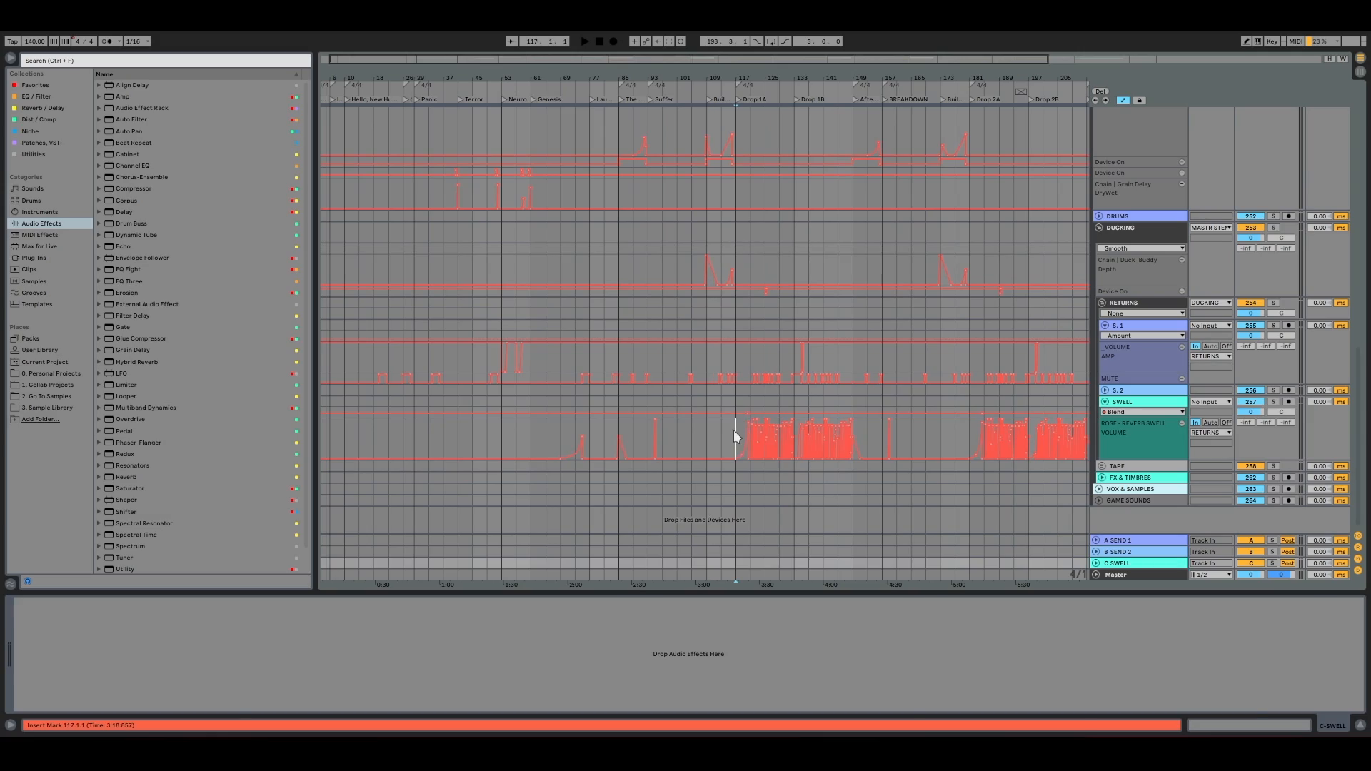
# Select the SWELL track at bar 117 and show its volume automation around Drop 1A in more detail
pyautogui.click(734, 430)
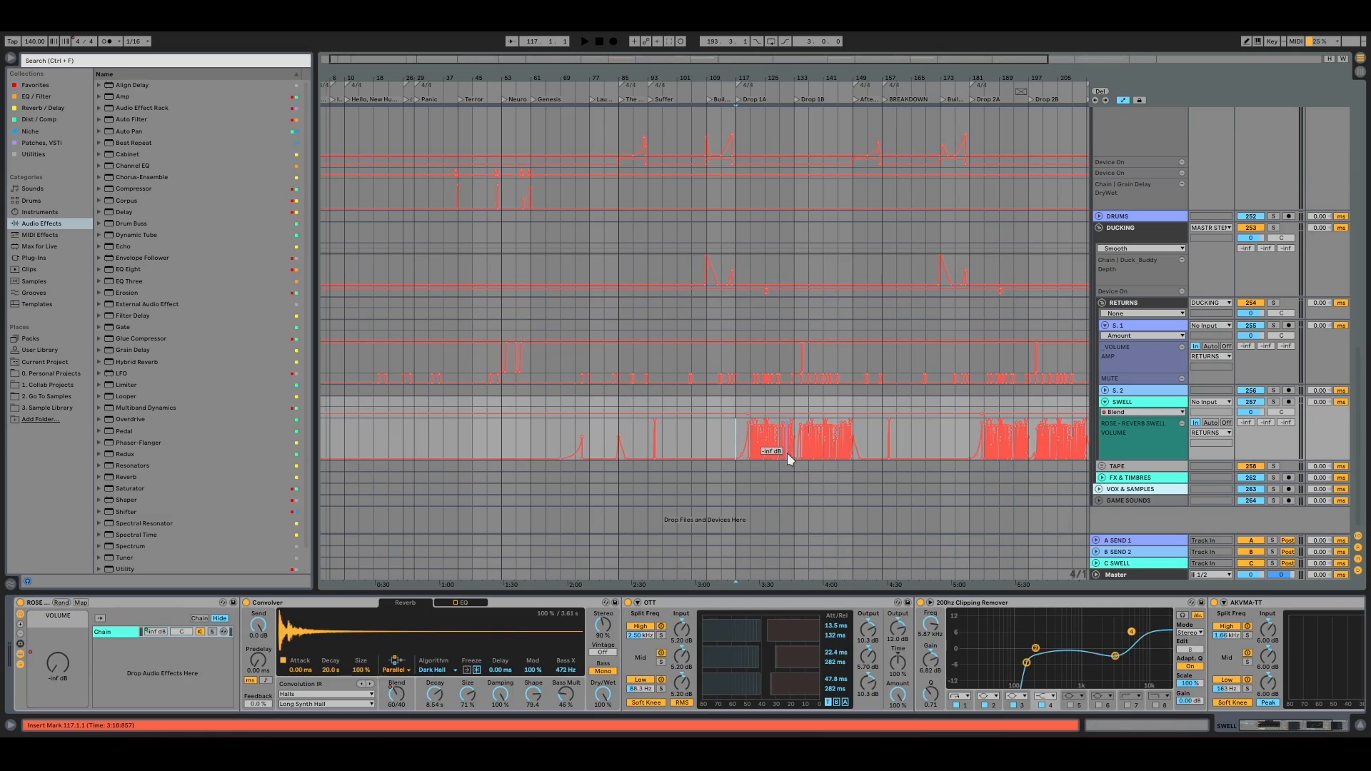
pyautogui.press('+')
pyautogui.press('+')
pyautogui.press('+')
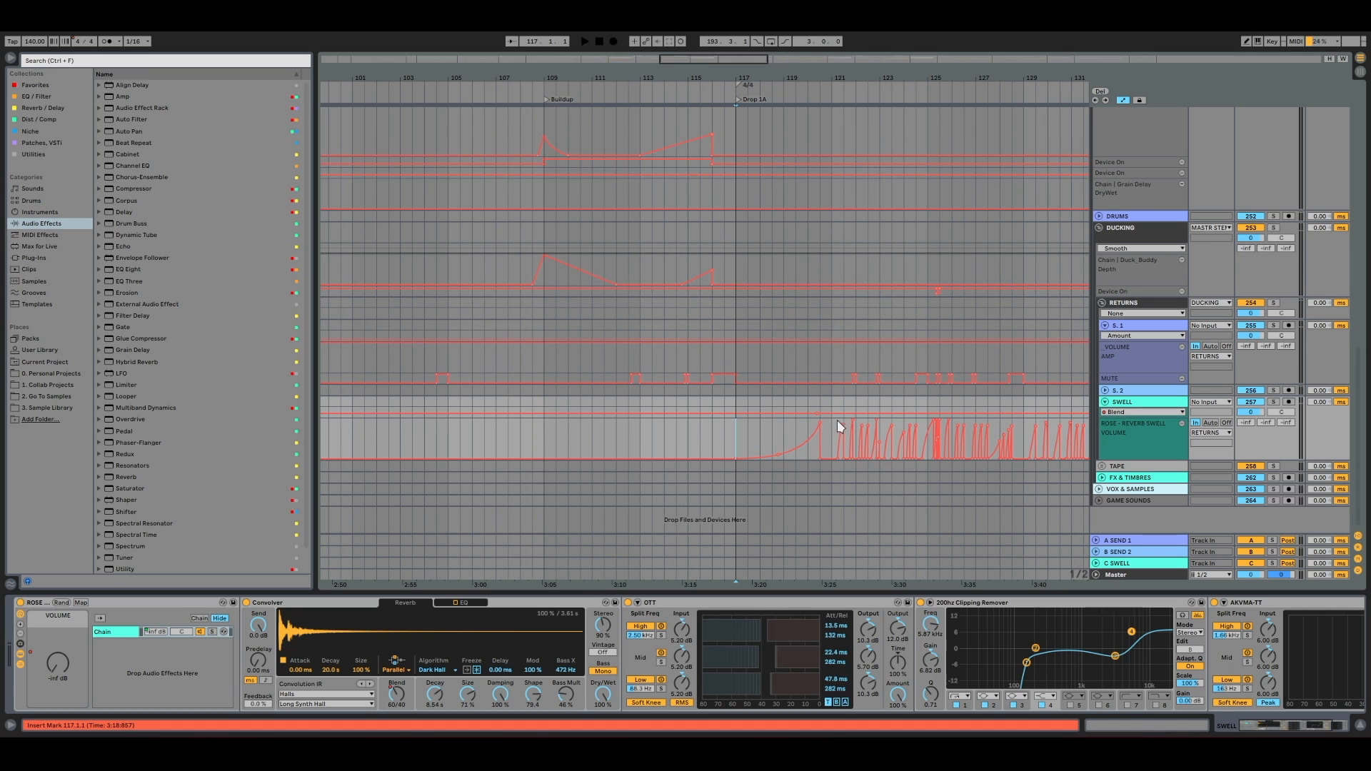
# Play the SWELL track's reverb volume automation from bar 121, and stop playback
pyautogui.click(832, 420)
pyautogui.hscroll(4, 832, 420)
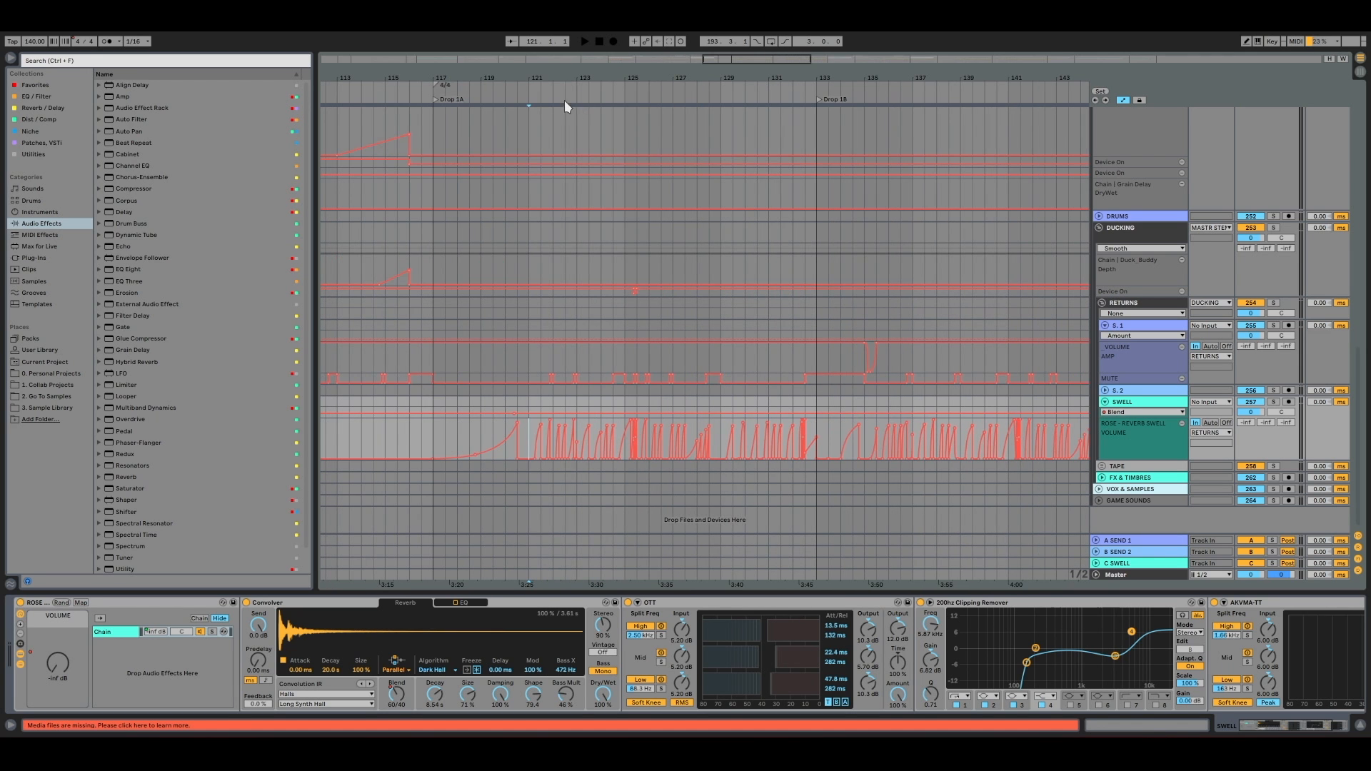
pyautogui.press('+')
pyautogui.press('+')
pyautogui.press('space')
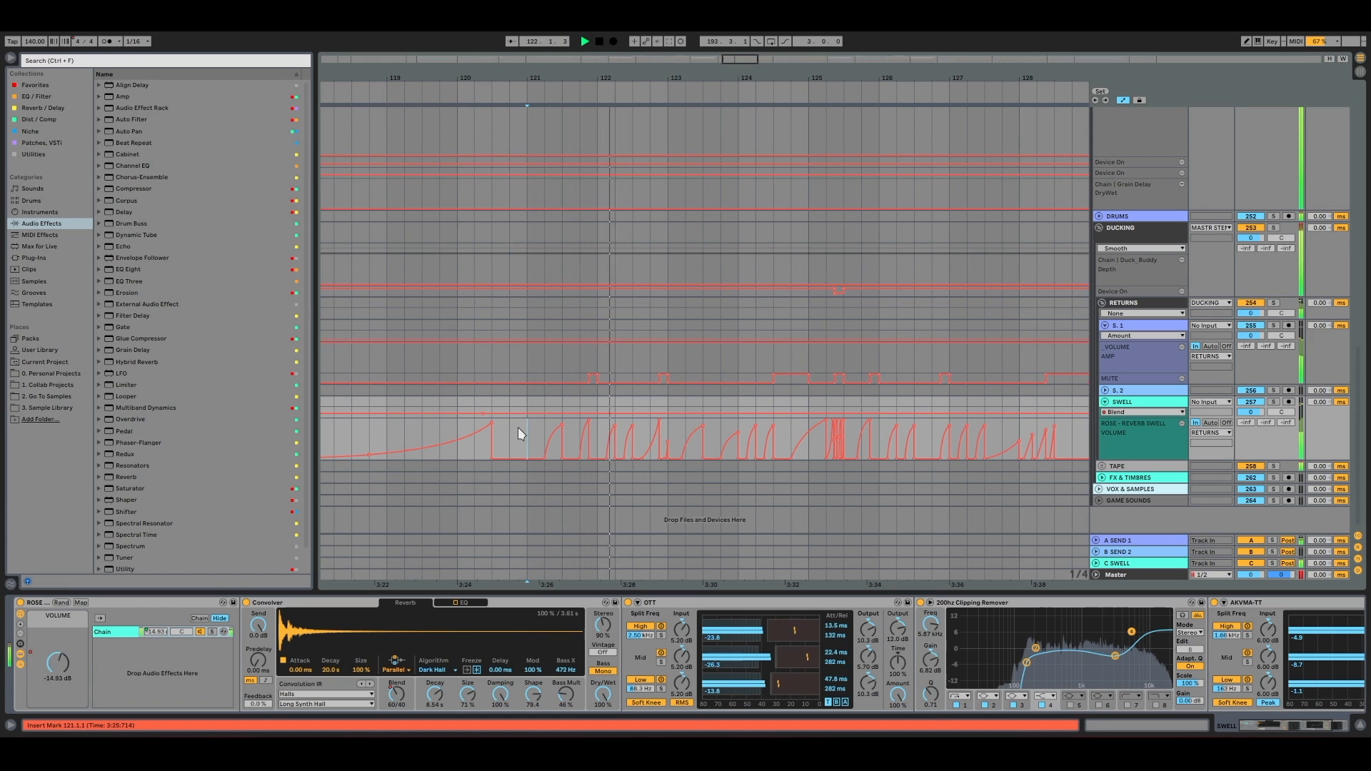
pyautogui.press('space')
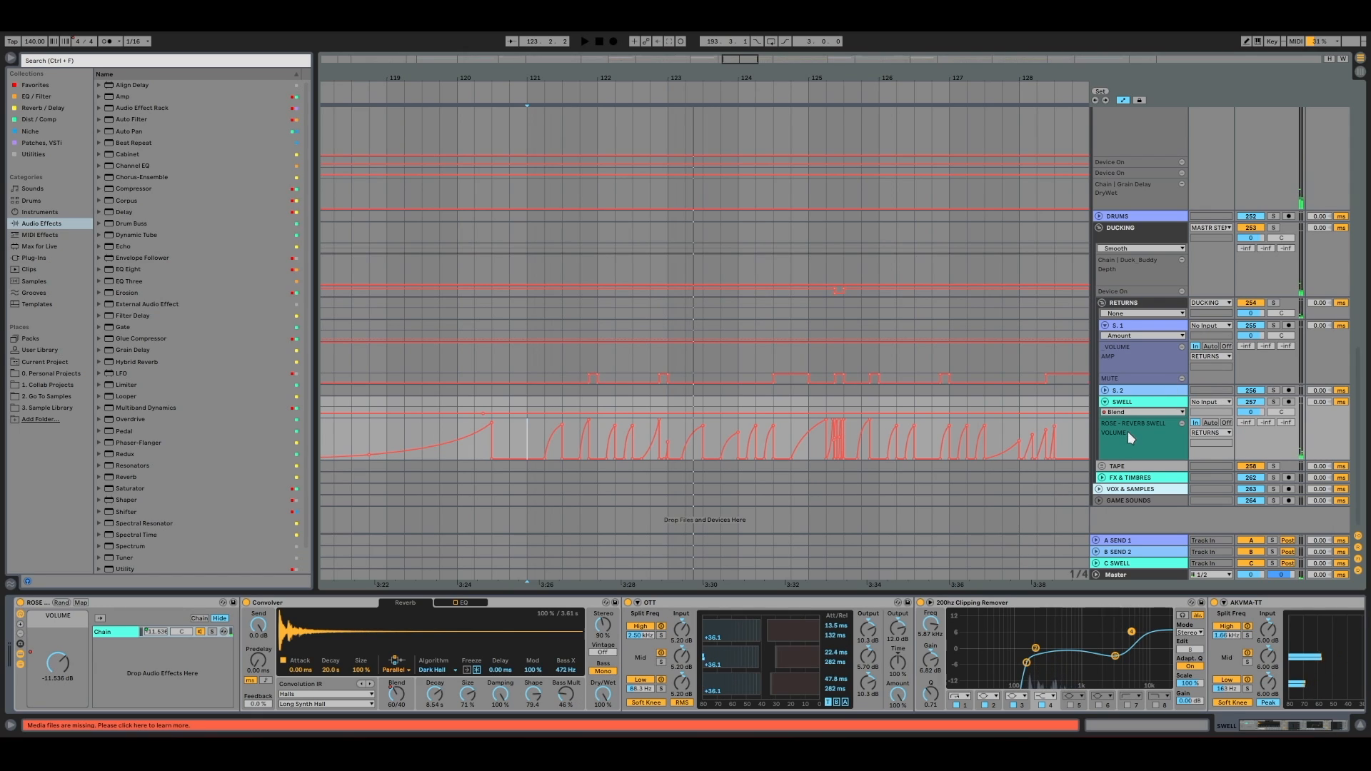
# Expand the MID TIMBRE group, its 162 RIFF group and the instrument rack tracks 163 and 164 inside it
pyautogui.scroll(10, 1132, 397)
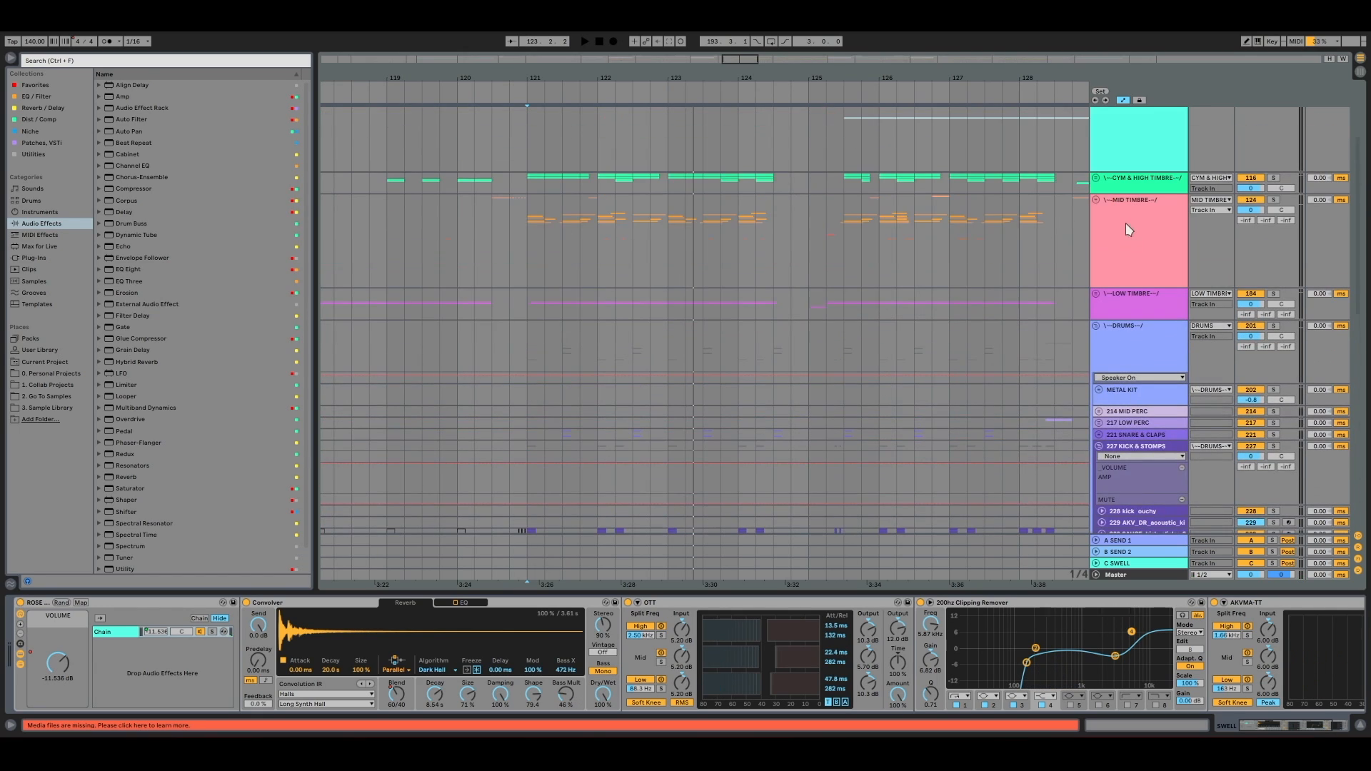
pyautogui.click(1096, 201)
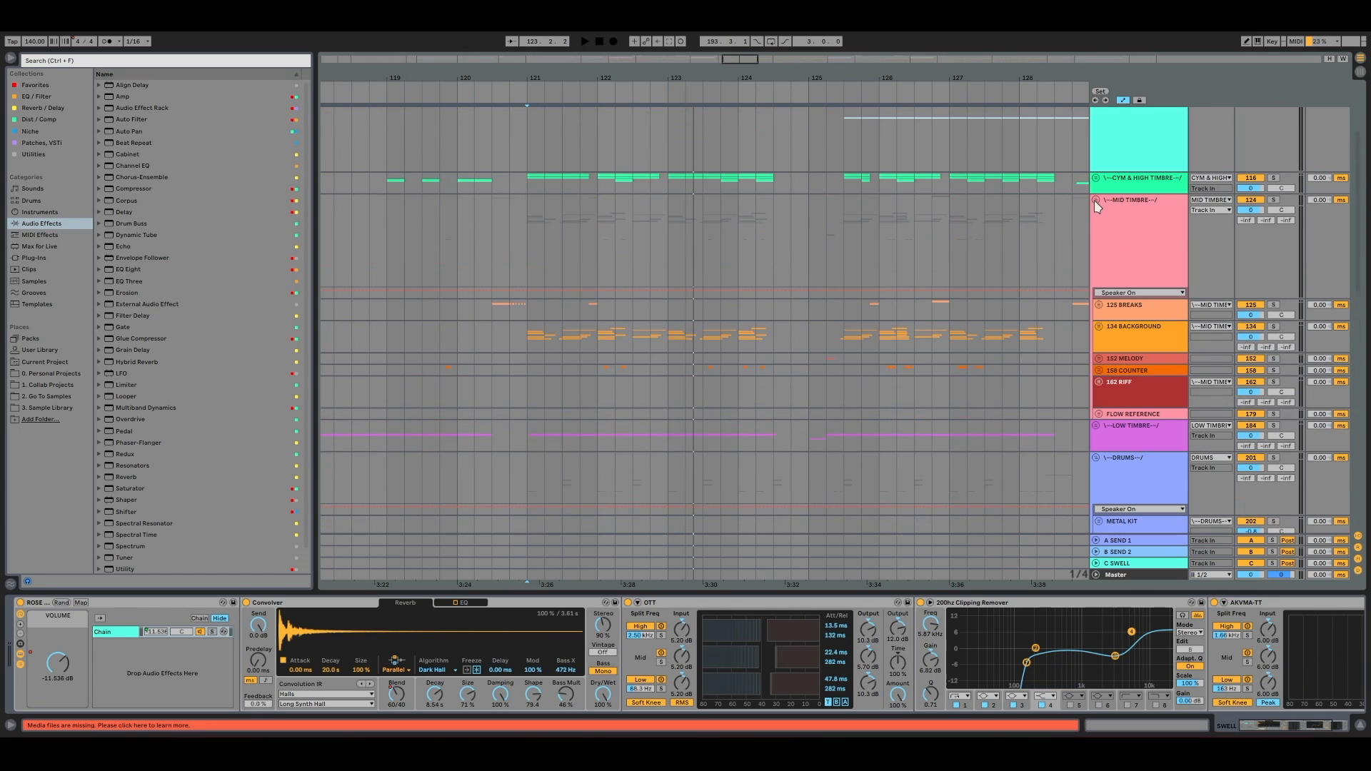
pyautogui.click(1099, 384)
pyautogui.scroll(-3, 1151, 429)
pyautogui.click(1102, 390)
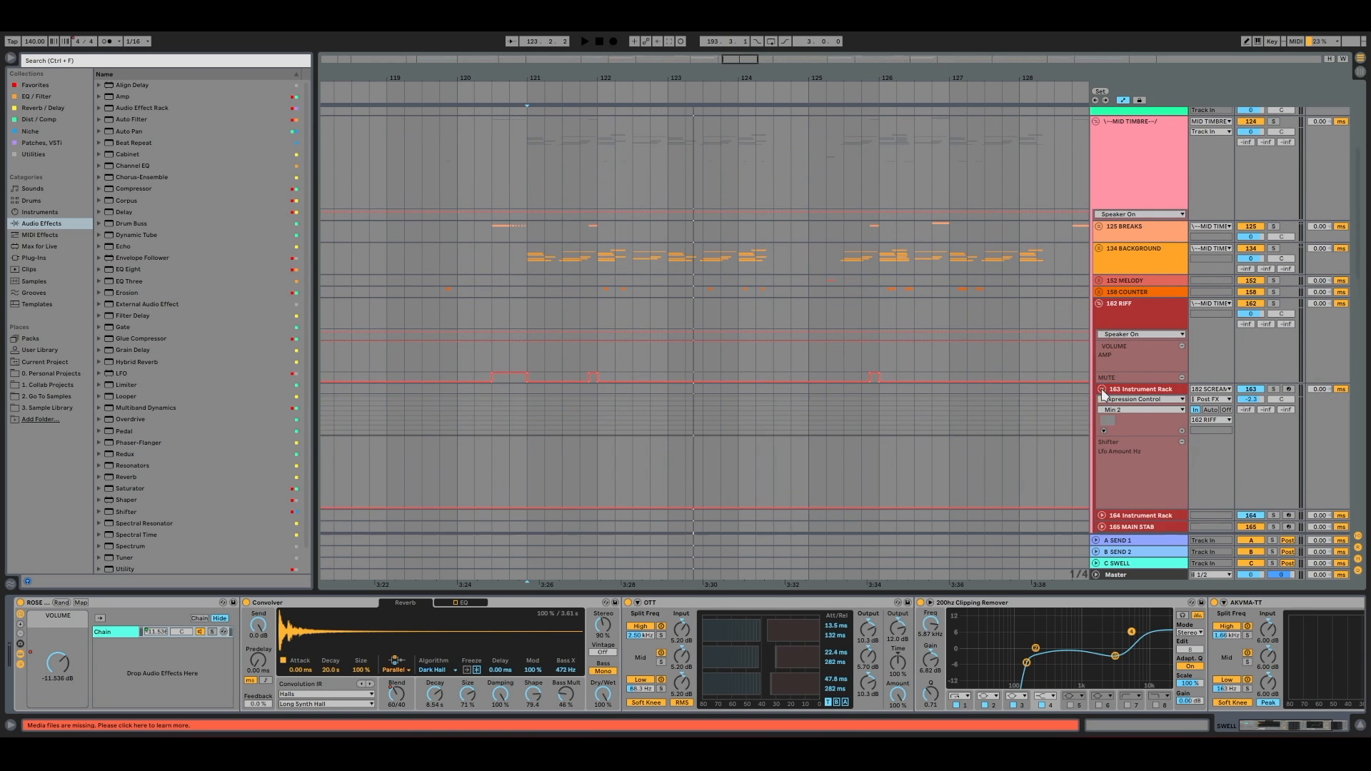
pyautogui.click(1099, 517)
# Unfold the 166 Group inside the RIFF group and show its effects and its C-SWELL send
pyautogui.scroll(-10, 1154, 350)
pyautogui.click(1101, 310)
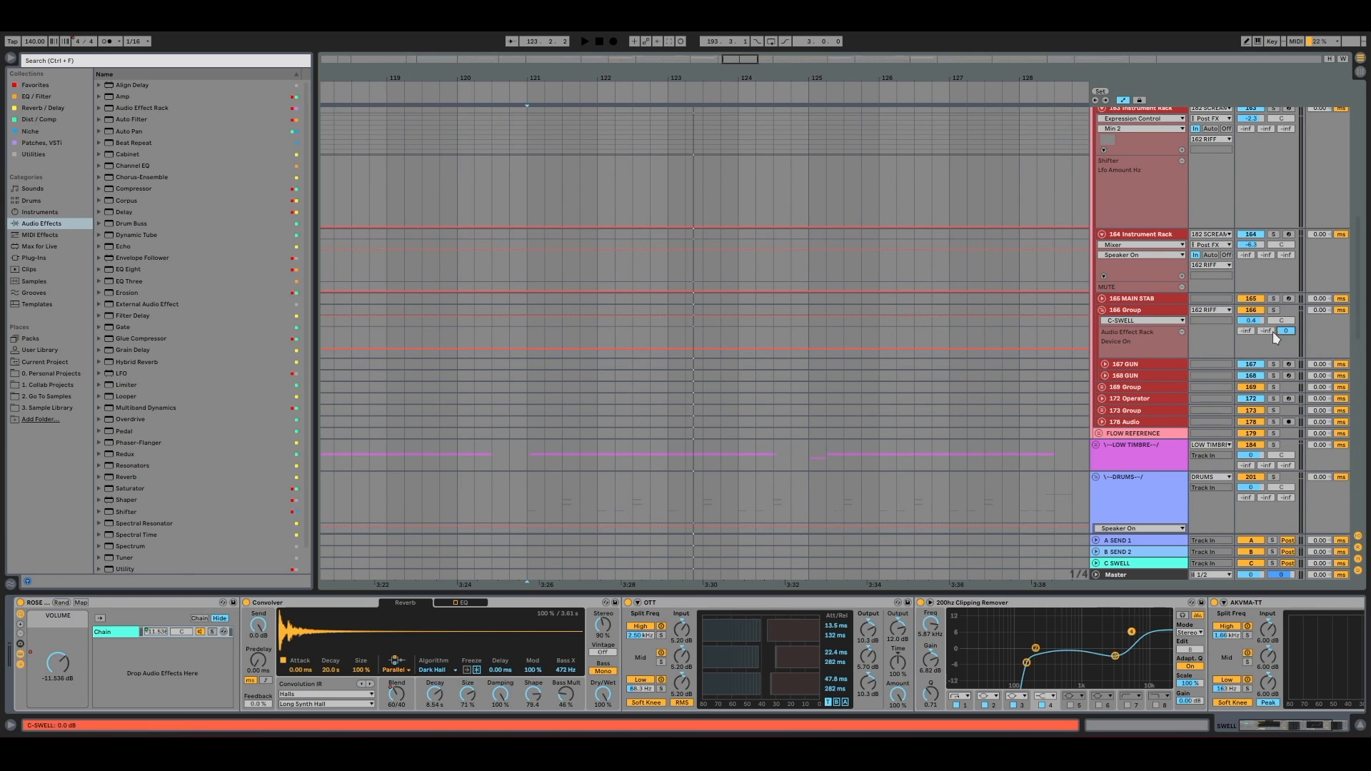
pyautogui.click(1137, 314)
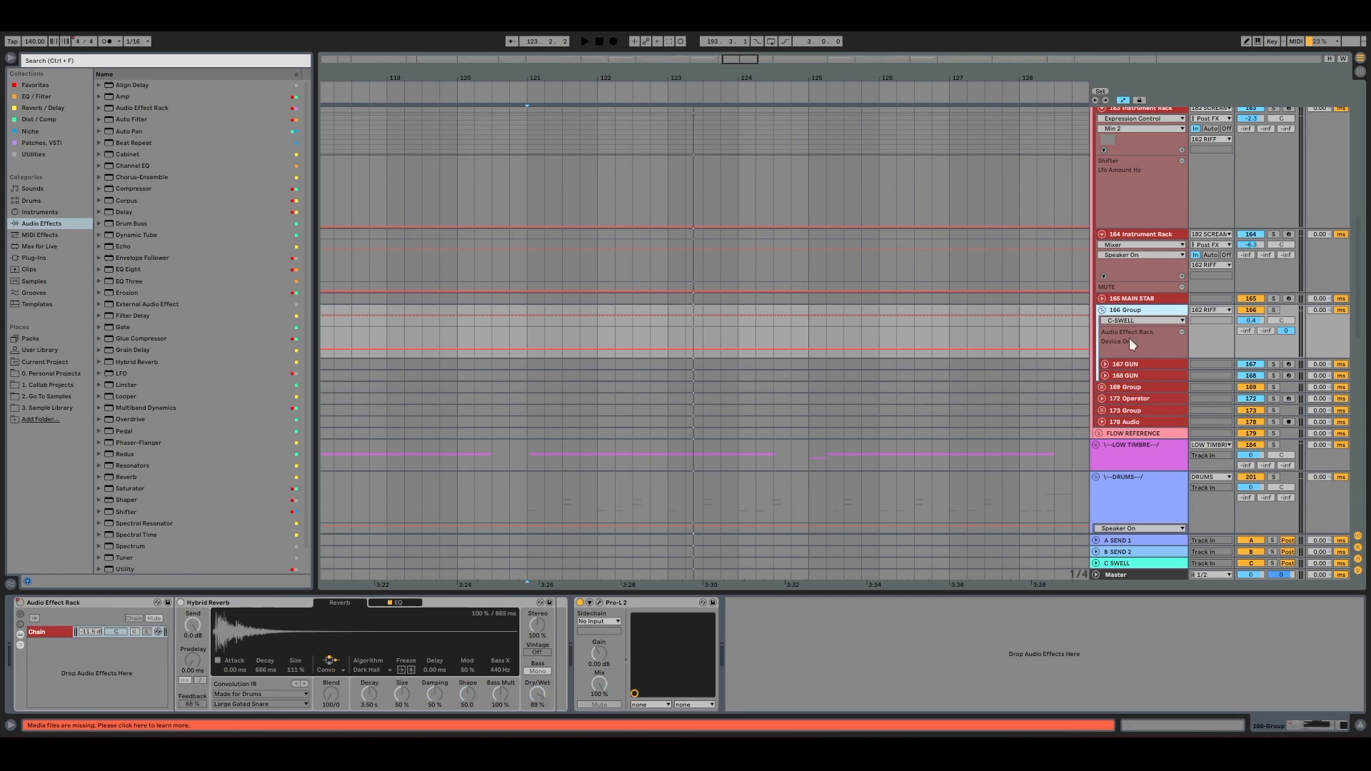
pyautogui.click(1290, 332)
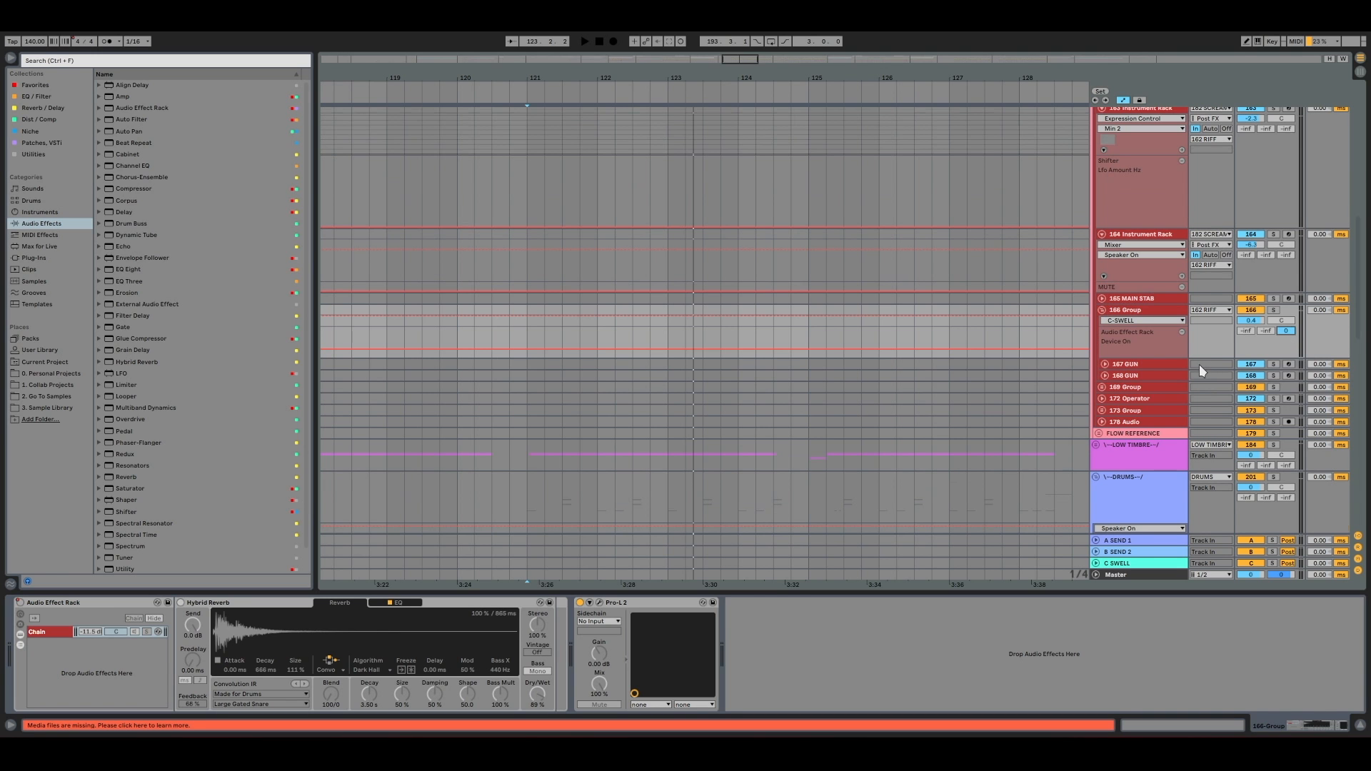
# Return to the SWELL track and show the reverb swell rack with its VOLUME macro
pyautogui.scroll(-15, 1207, 368)
pyautogui.click(1159, 404)
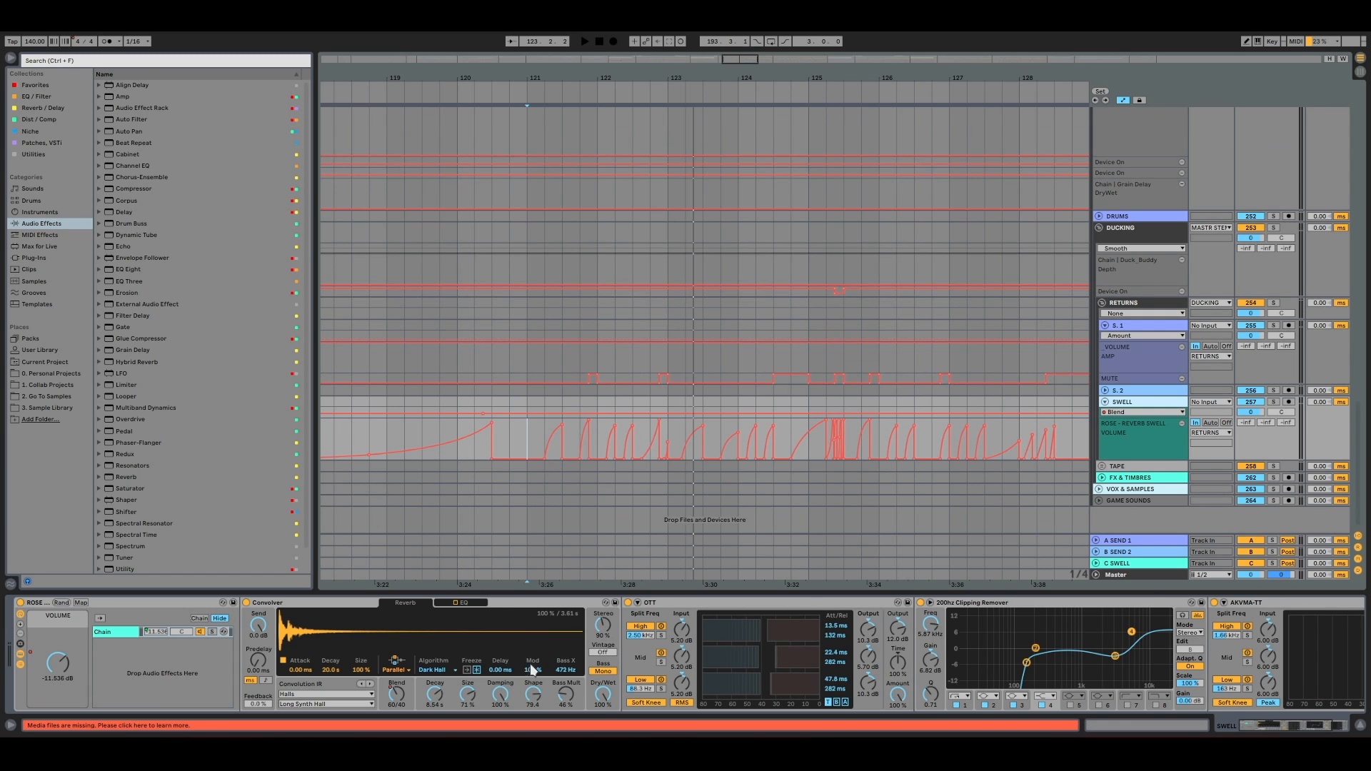
pyautogui.press('space')
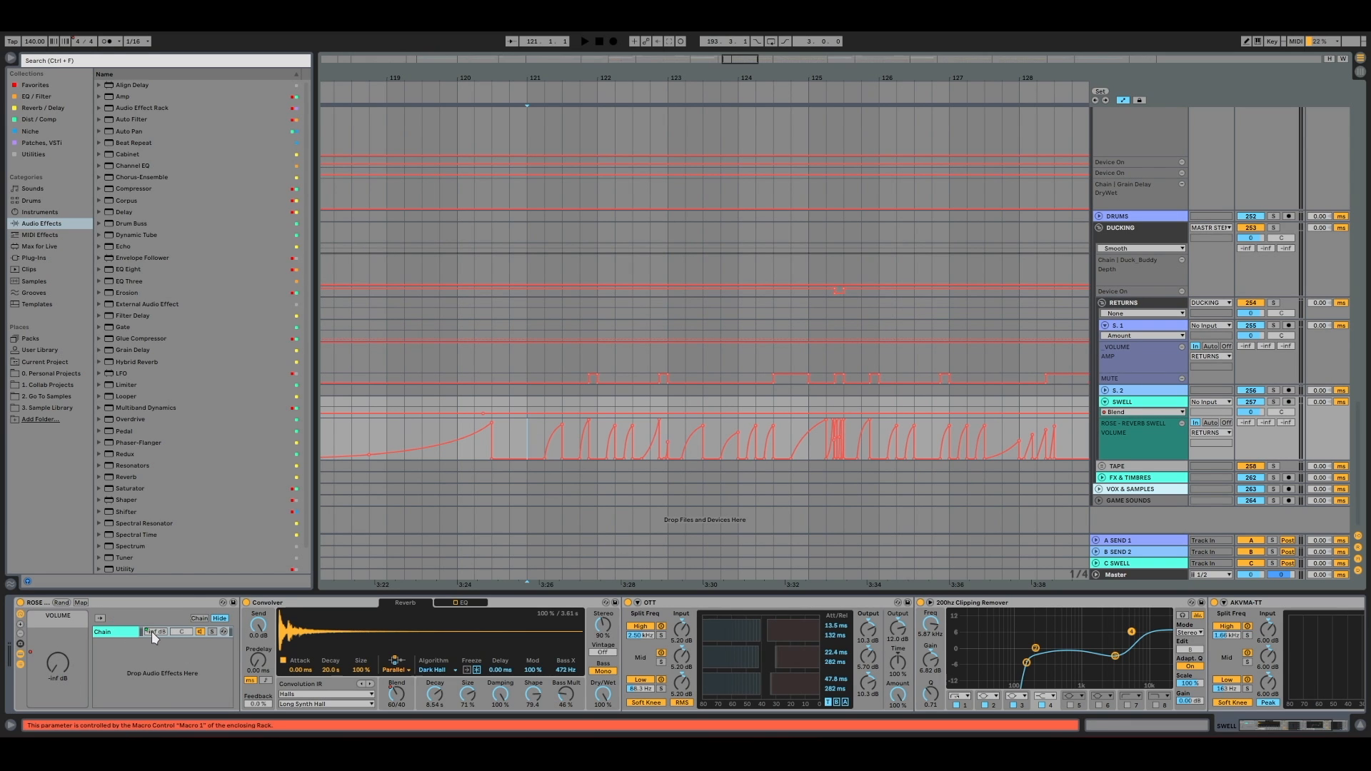
pyautogui.click(109, 602)
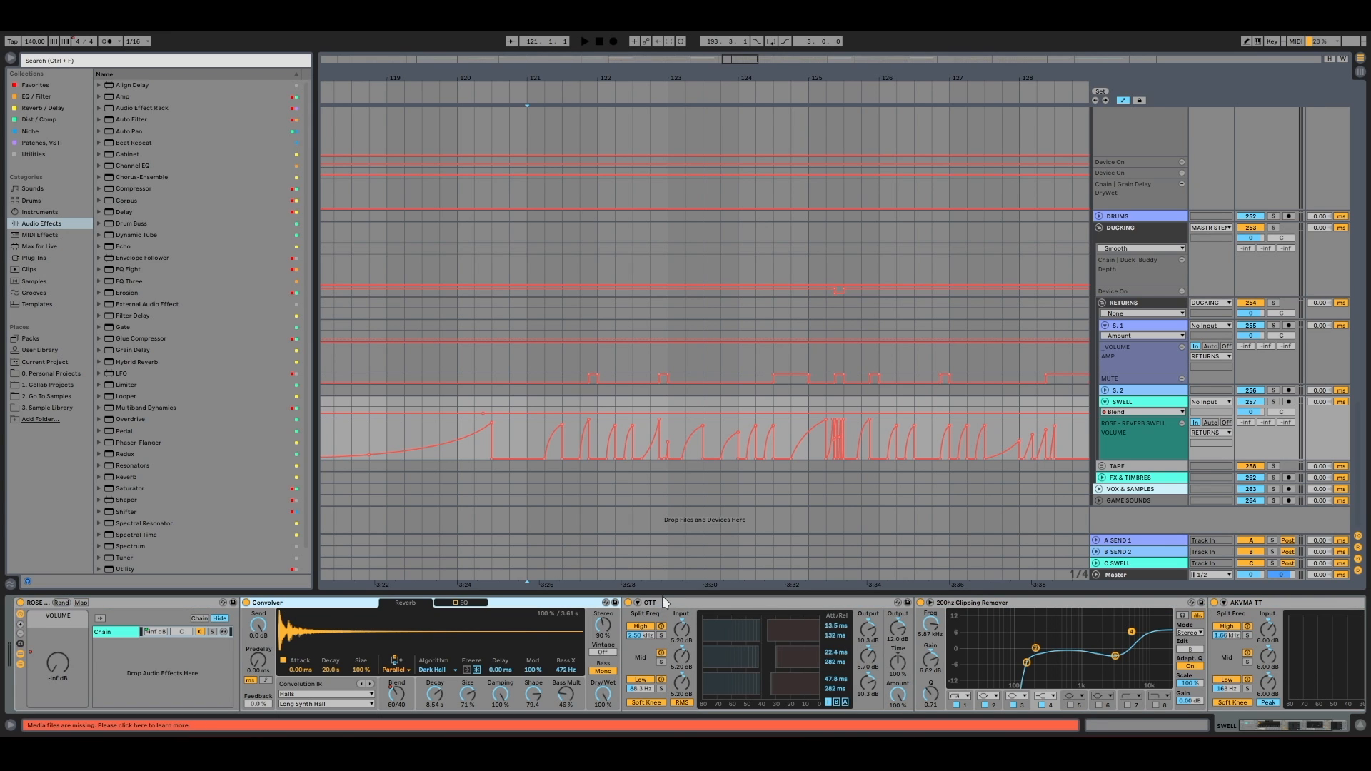
# Examine the SWELL track's effect chain, from the Convolver through OTT and 200hz Clipping Remover to AKVMA-TT
pyautogui.hscroll(3, 942, 621)
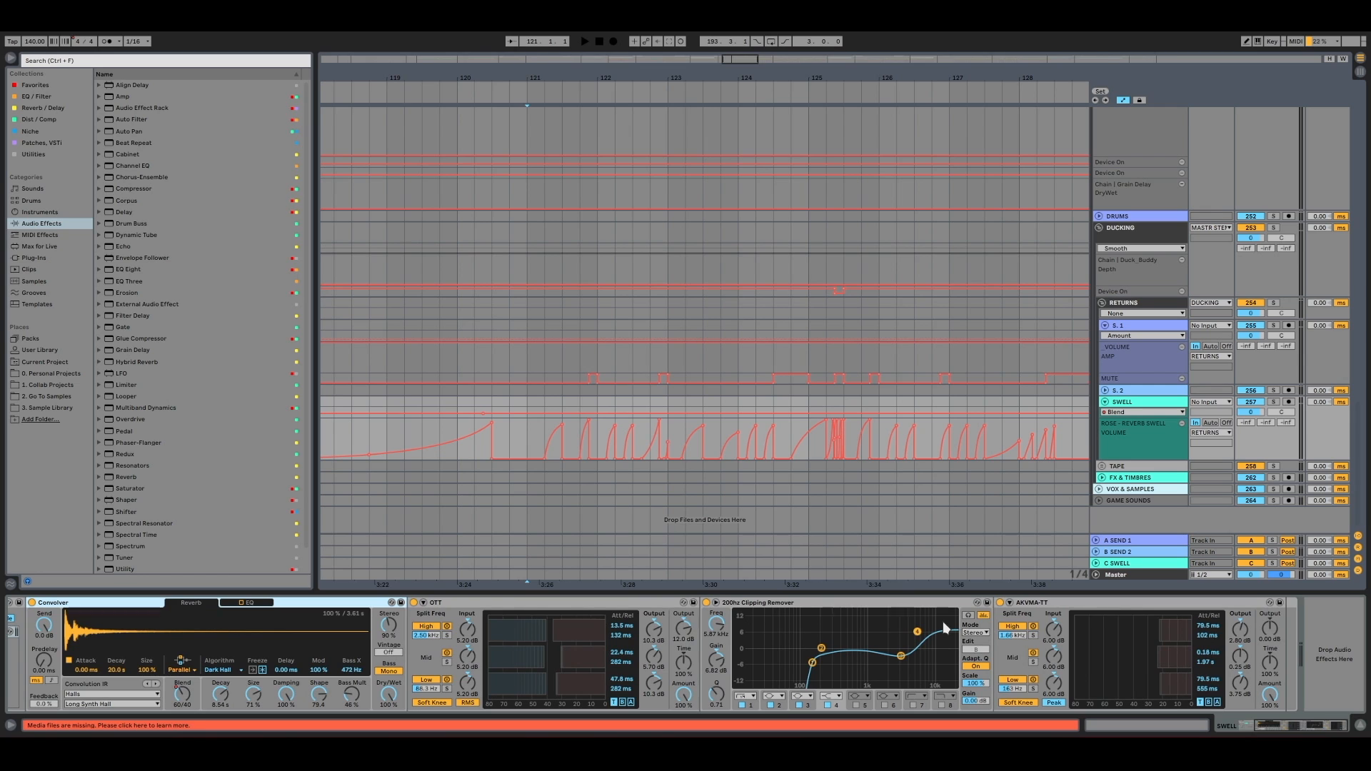
pyautogui.click(804, 604)
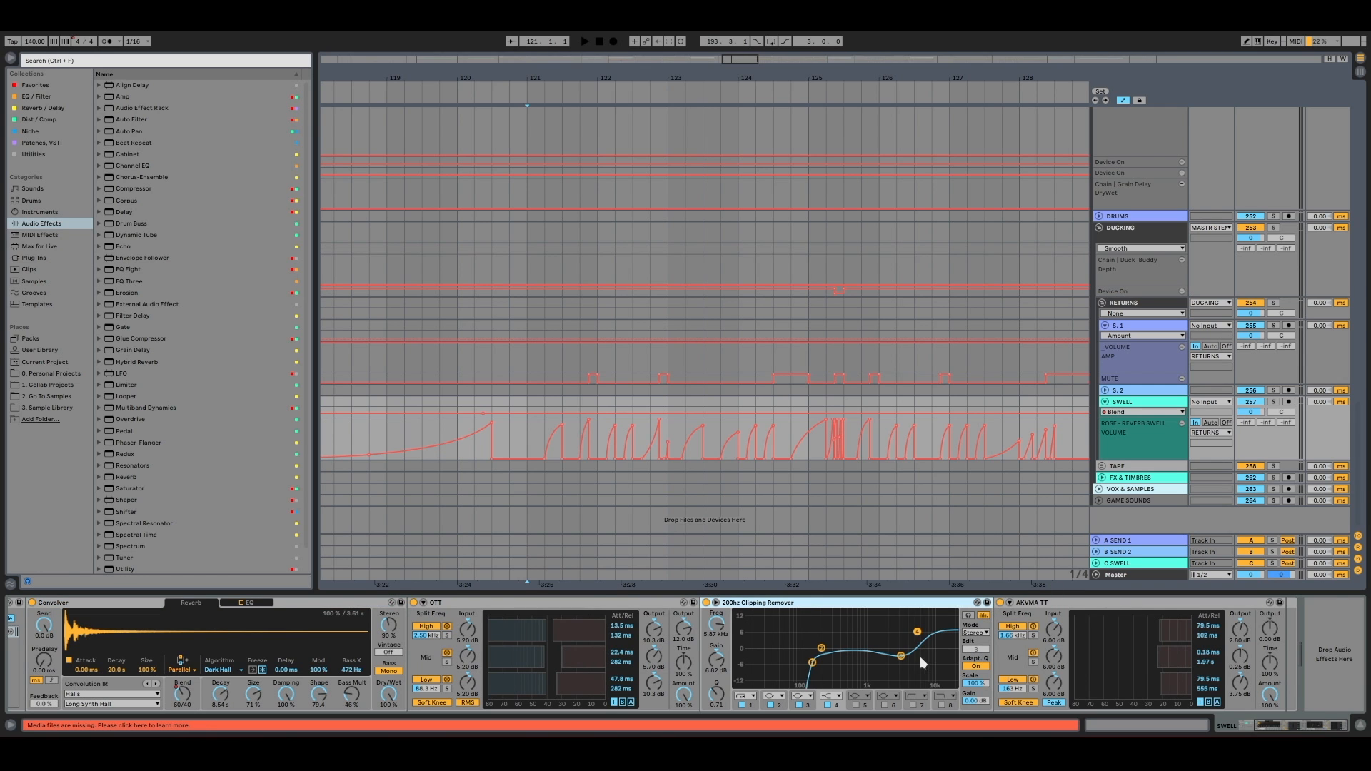
pyautogui.hscroll(-3, 731, 667)
pyautogui.click(266, 605)
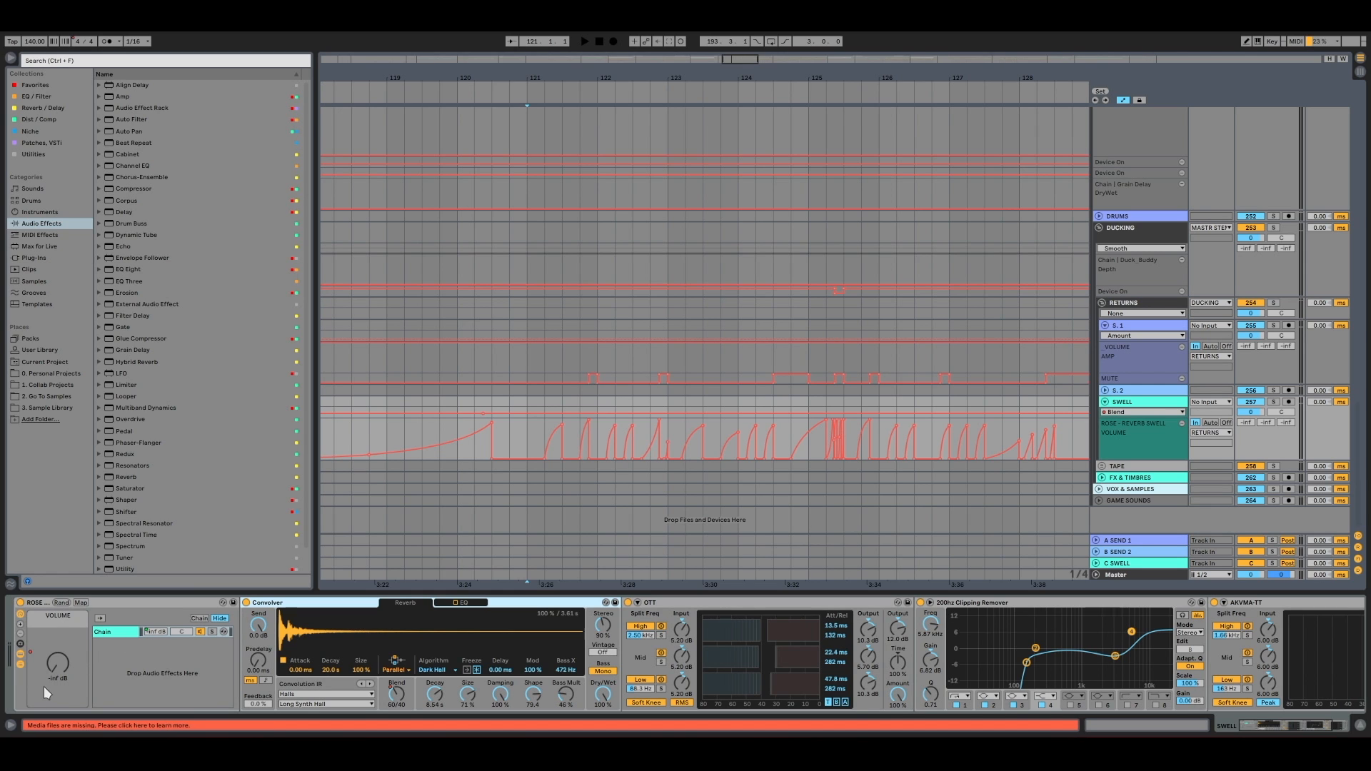
# Play the SWELL volume automation from 121.2 and show the curves around bar 121 in finer detail
pyautogui.click(546, 426)
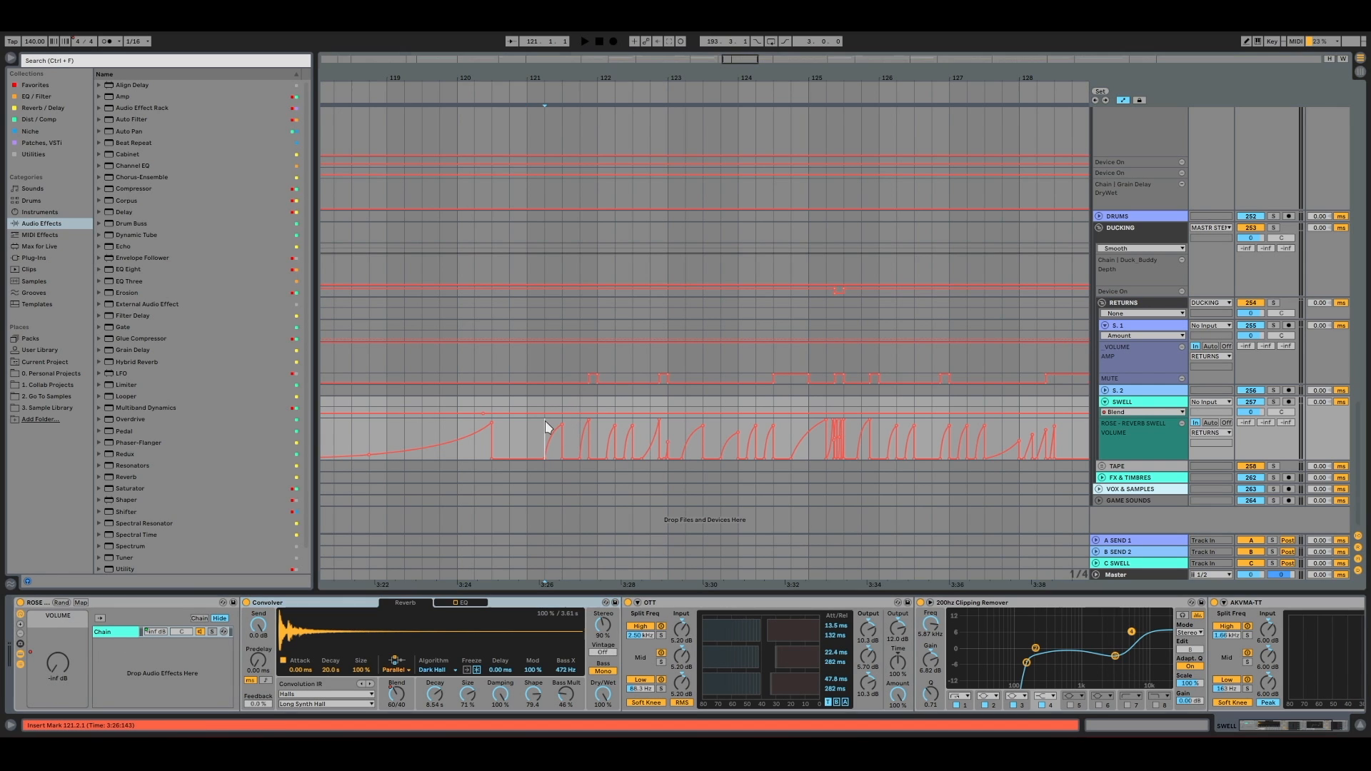
pyautogui.press('space')
pyautogui.press('+')
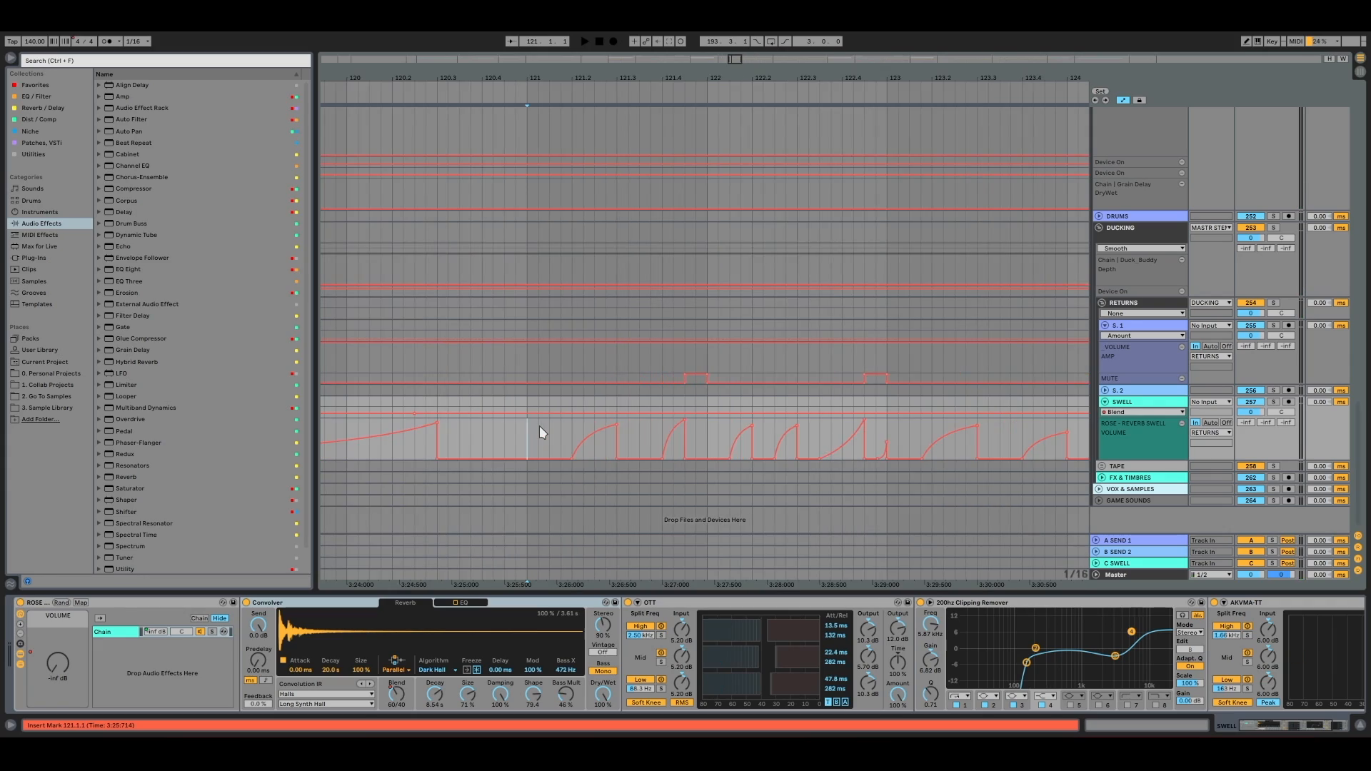
# Highlight the flat SWELL volume beat from 121.1 to 121.2 and the rising curve from 121.2 to 121.3
pyautogui.moveTo(529, 426); pyautogui.dragTo(619, 427)
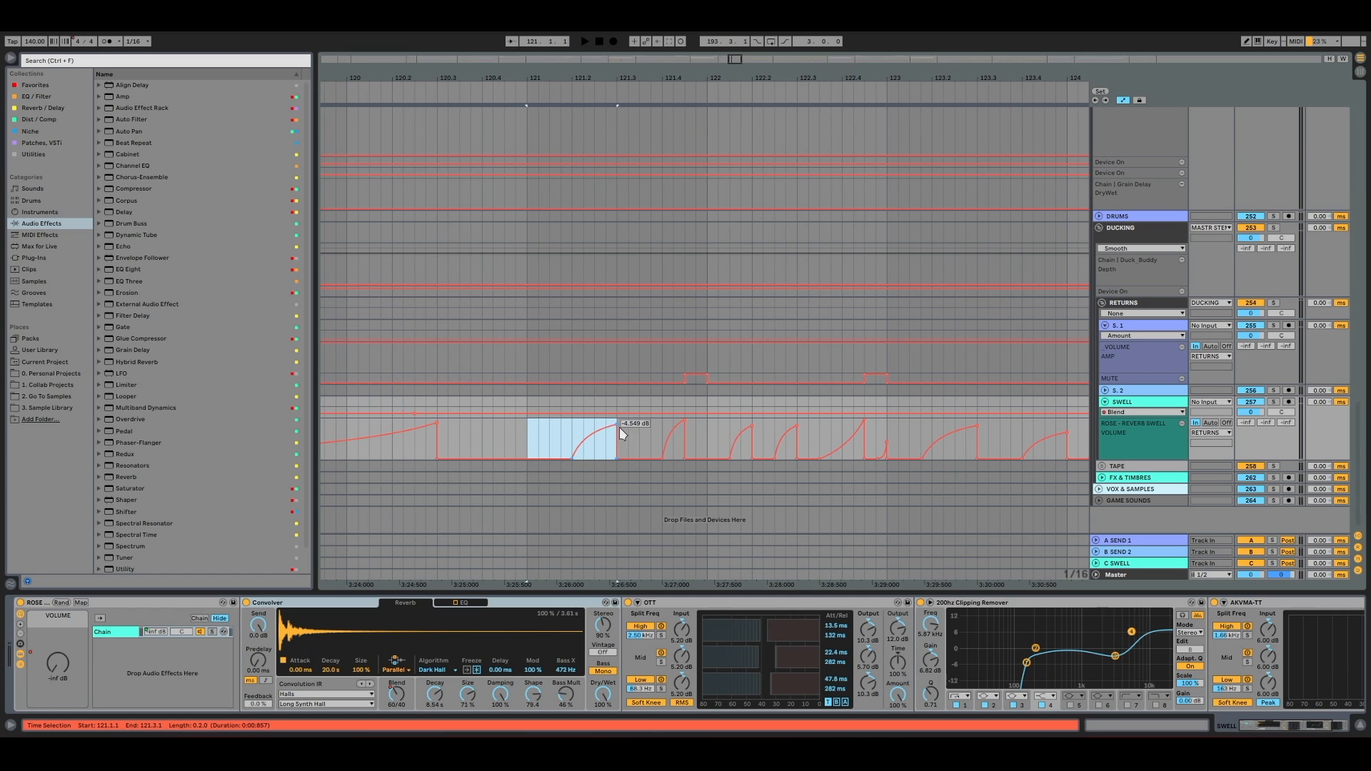
pyautogui.click(530, 428)
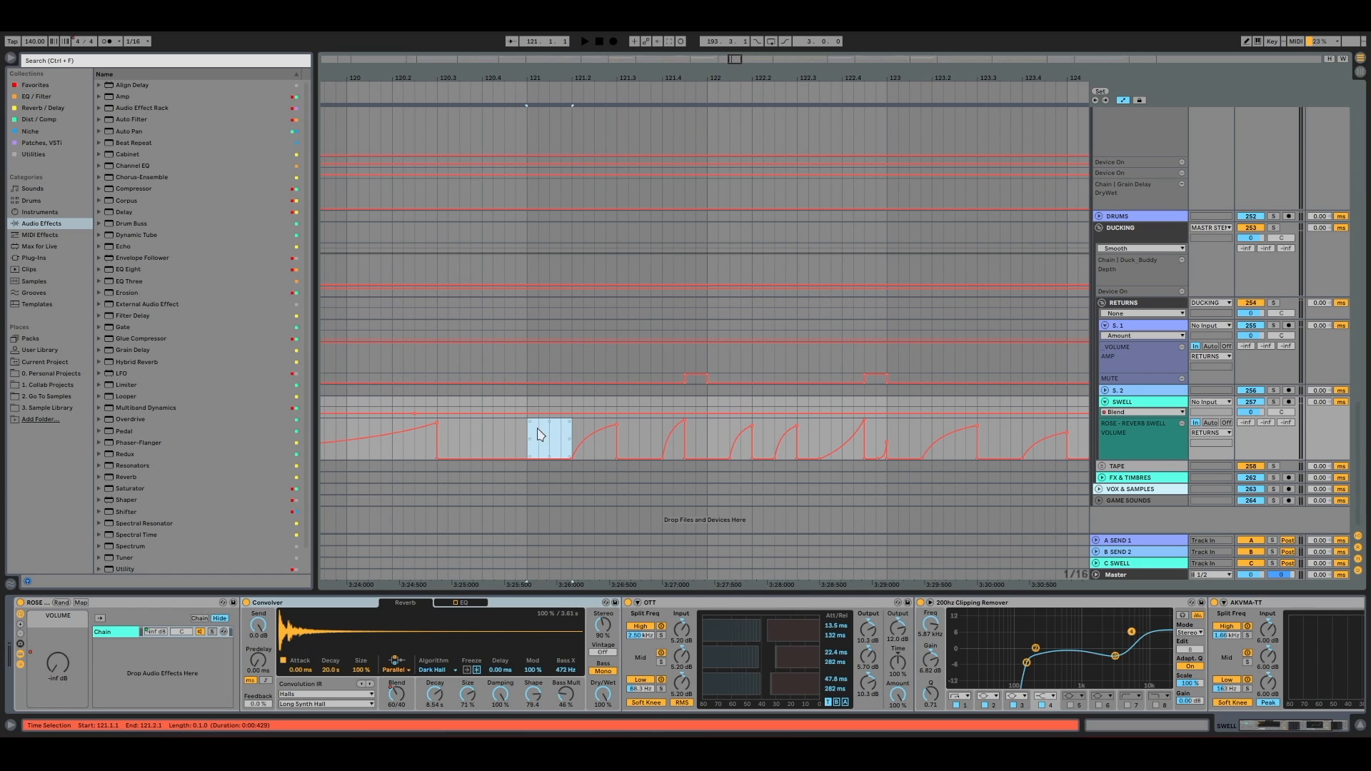
pyautogui.moveTo(573, 438); pyautogui.dragTo(626, 438)
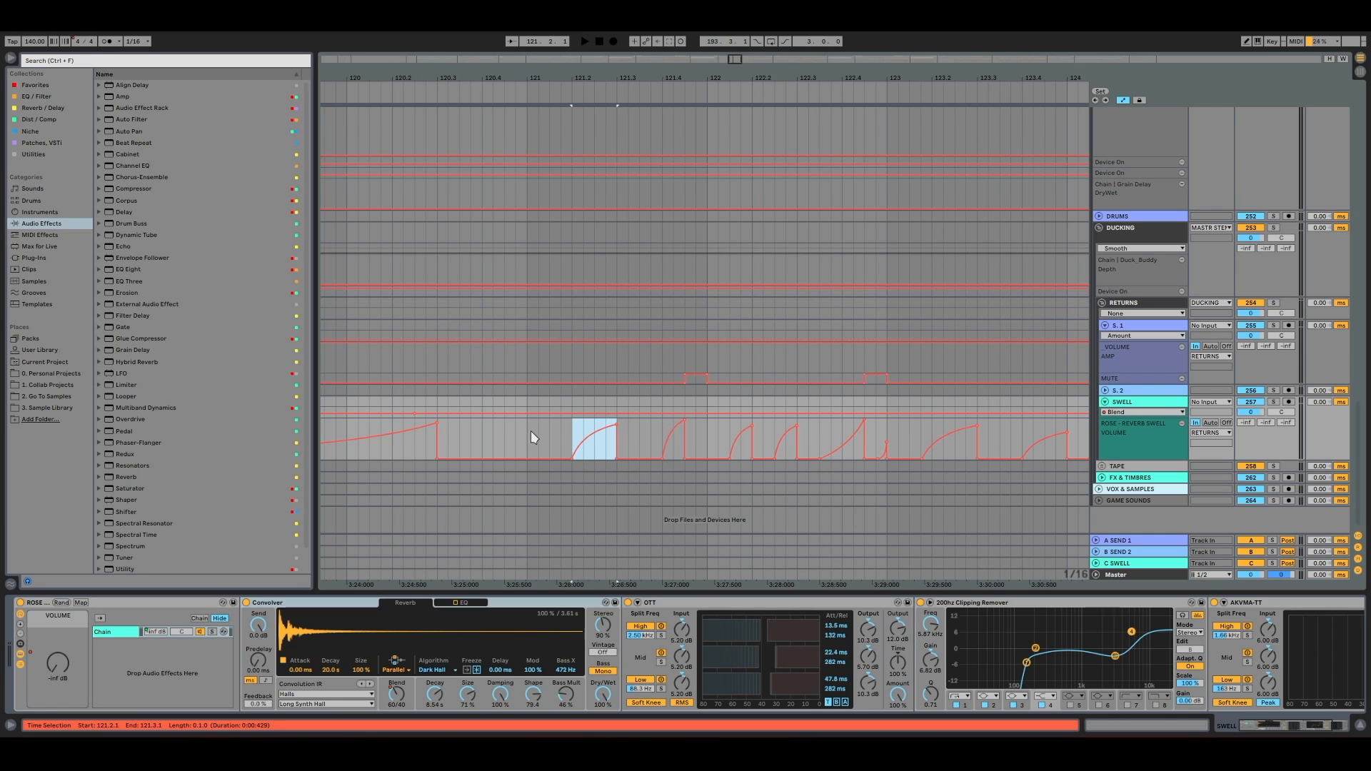
pyautogui.moveTo(530, 430); pyautogui.dragTo(628, 433)
pyautogui.moveTo(572, 429); pyautogui.dragTo(600, 429)
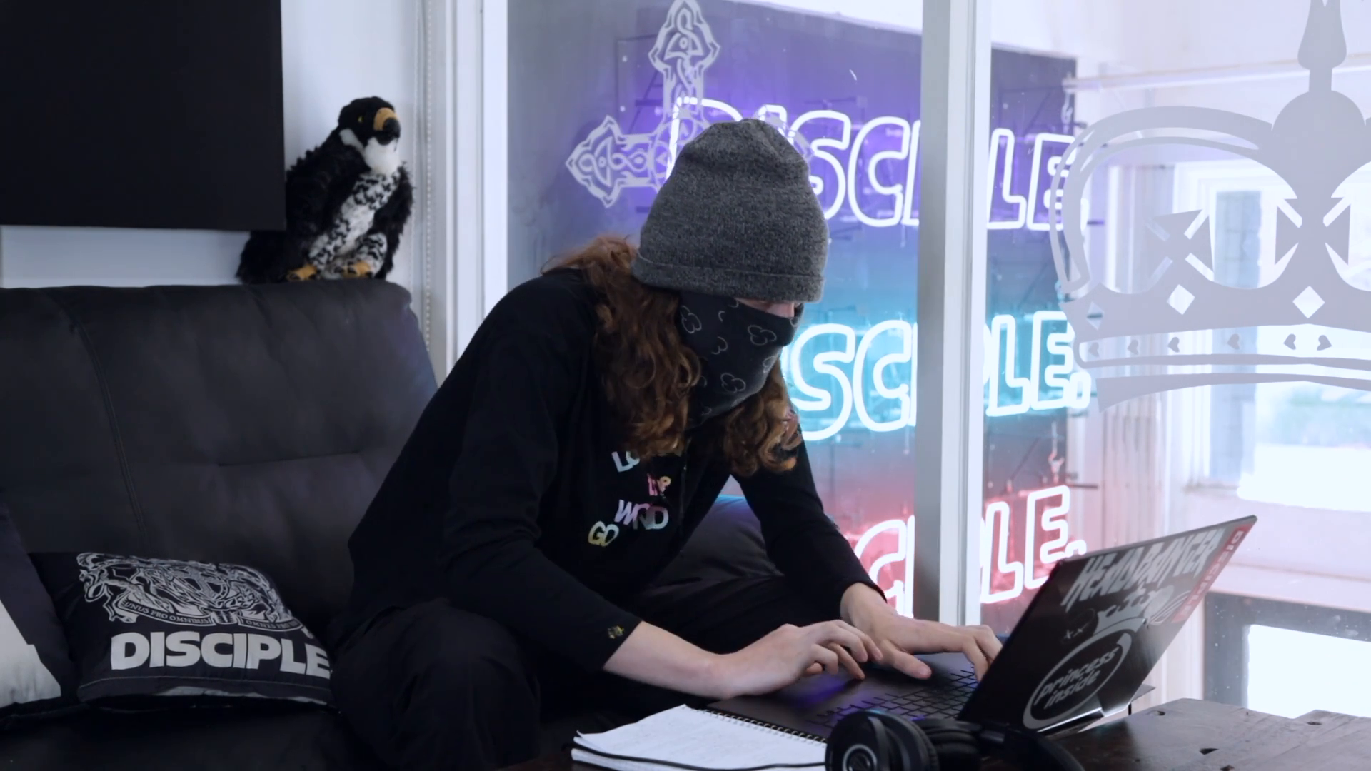
# Try altering the SWELL volume automation around its peak at 121.3
pyautogui.moveTo(529, 437); pyautogui.dragTo(631, 448)
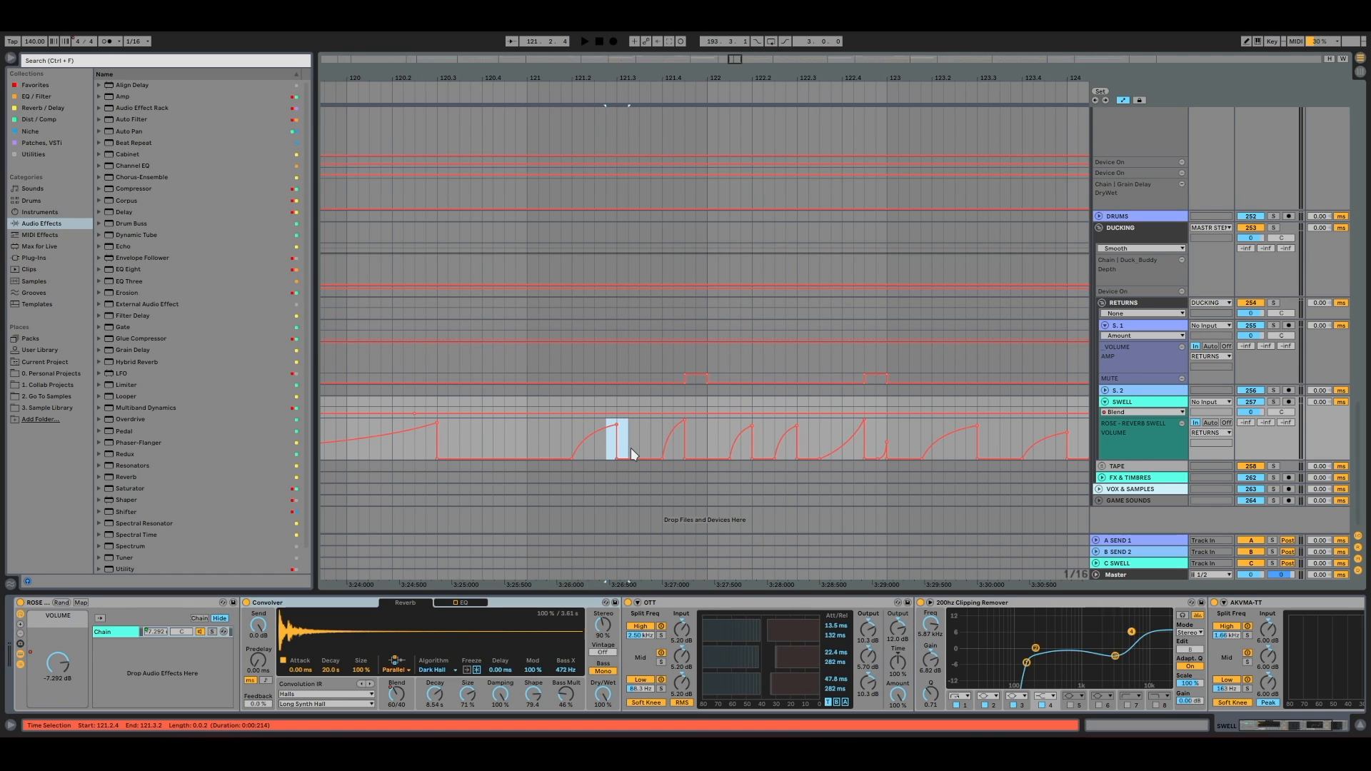
pyautogui.press('Delete')
pyautogui.click(603, 444)
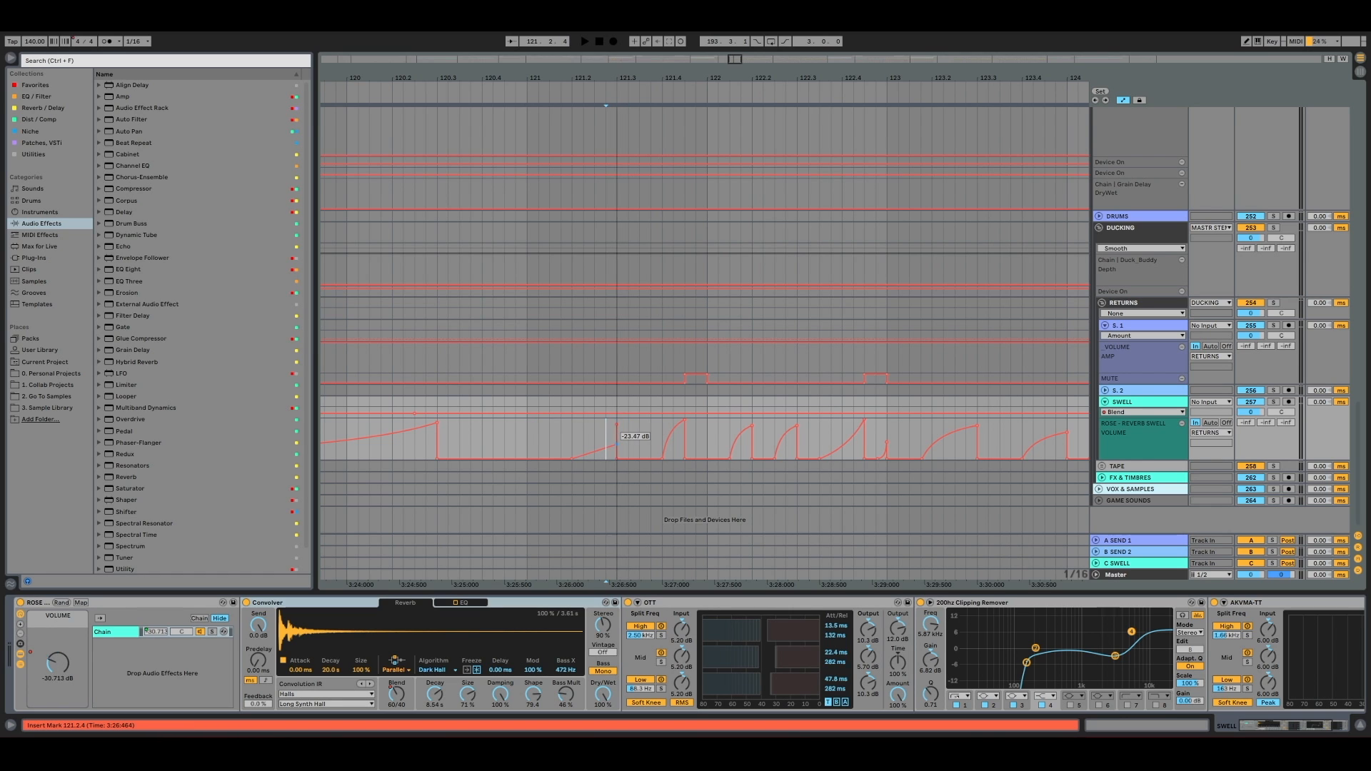
# Play the SWELL volume automation from 121.1 and again from 121.3 to hear the reverb cut off
pyautogui.click(526, 446)
pyautogui.scroll(3, 572, 467)
pyautogui.press('space')
pyautogui.scroll(-3, 573, 467)
pyautogui.press('space')
pyautogui.click(620, 451)
pyautogui.press('space')
pyautogui.press('space')
# Unfold the 158 COUNTER, 152 MELODY and 134 BACKGROUND groups to show their mute automation
pyautogui.click(661, 448)
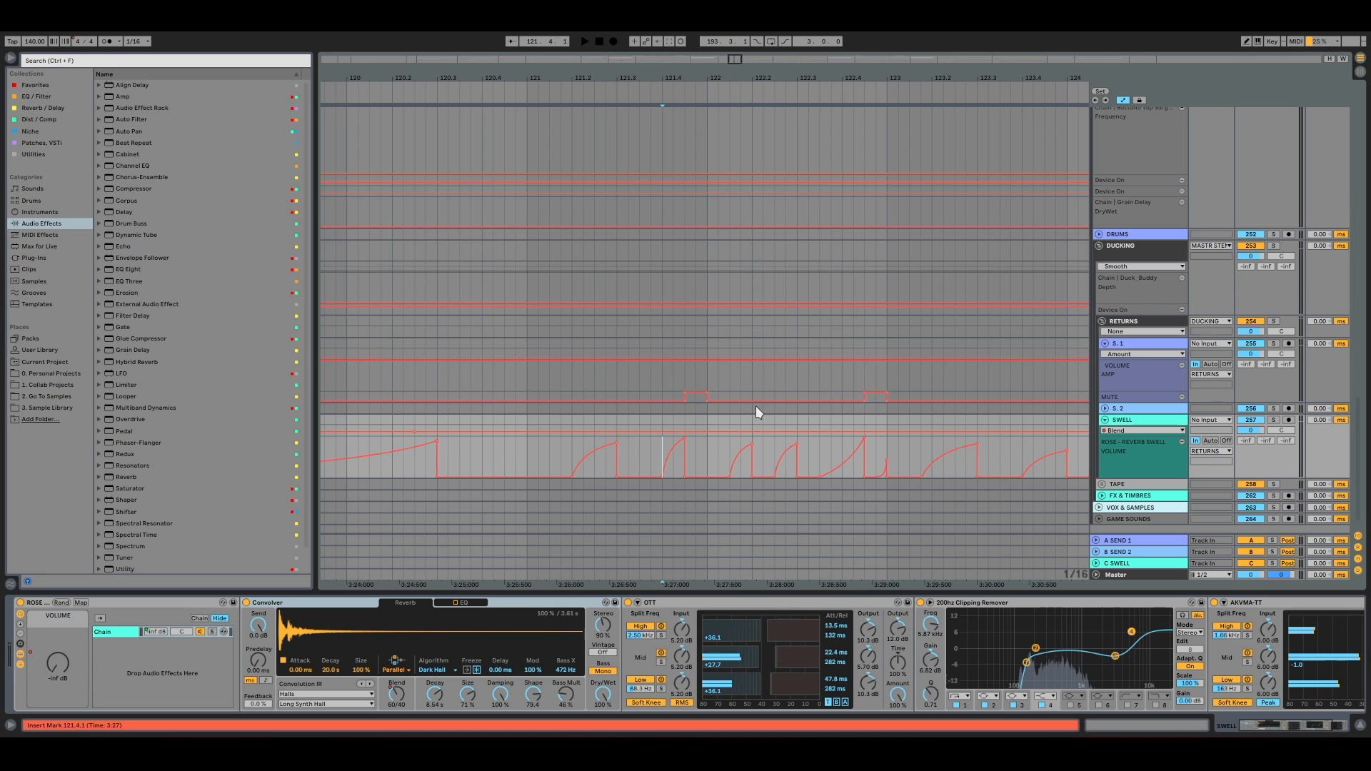
pyautogui.scroll(15, 755, 405)
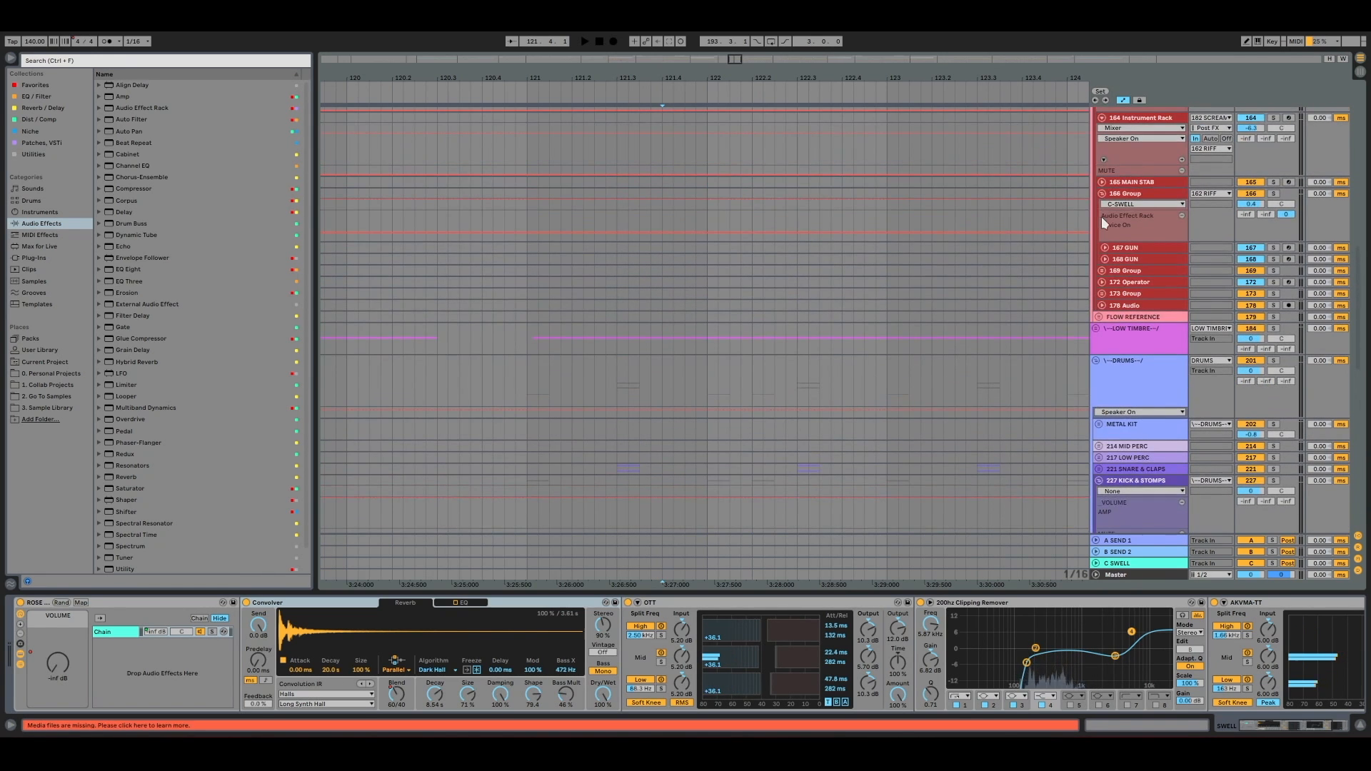
pyautogui.scroll(8, 1125, 214)
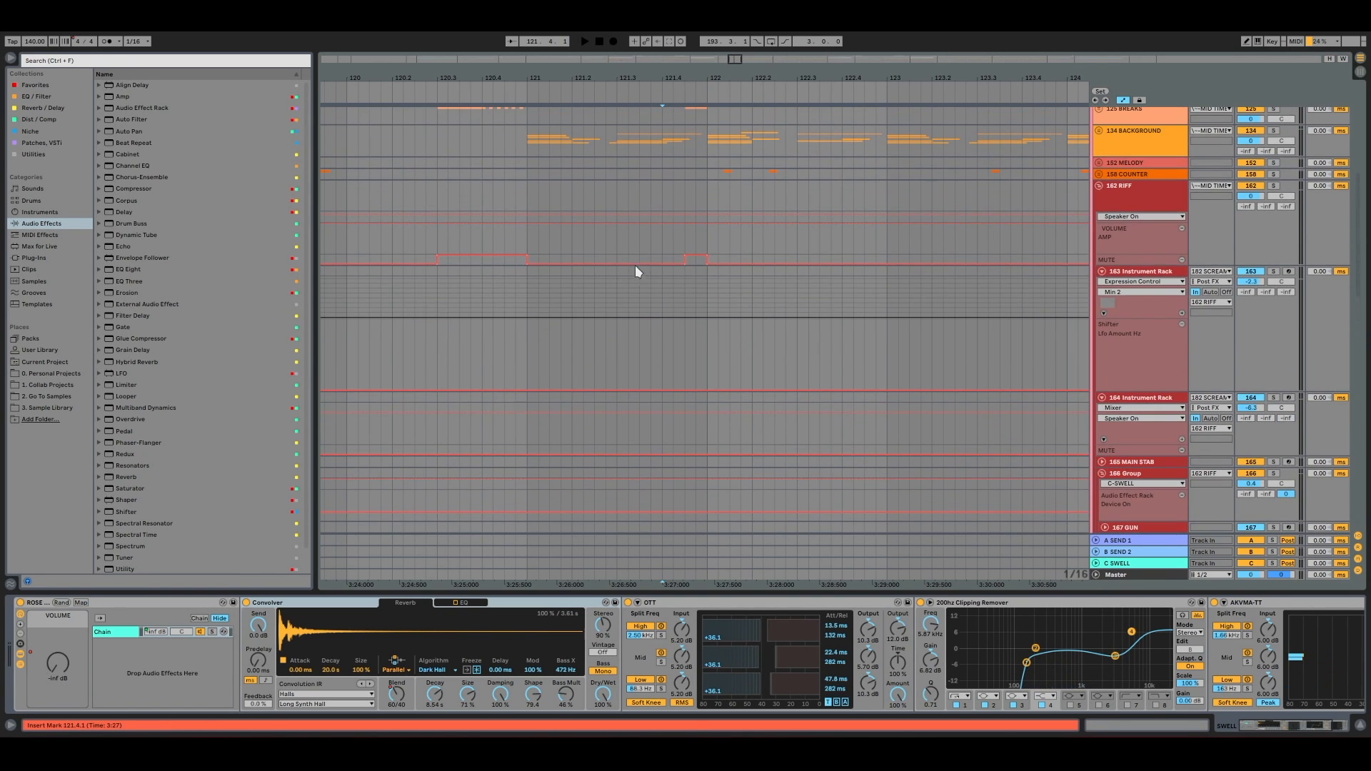
pyautogui.click(1099, 174)
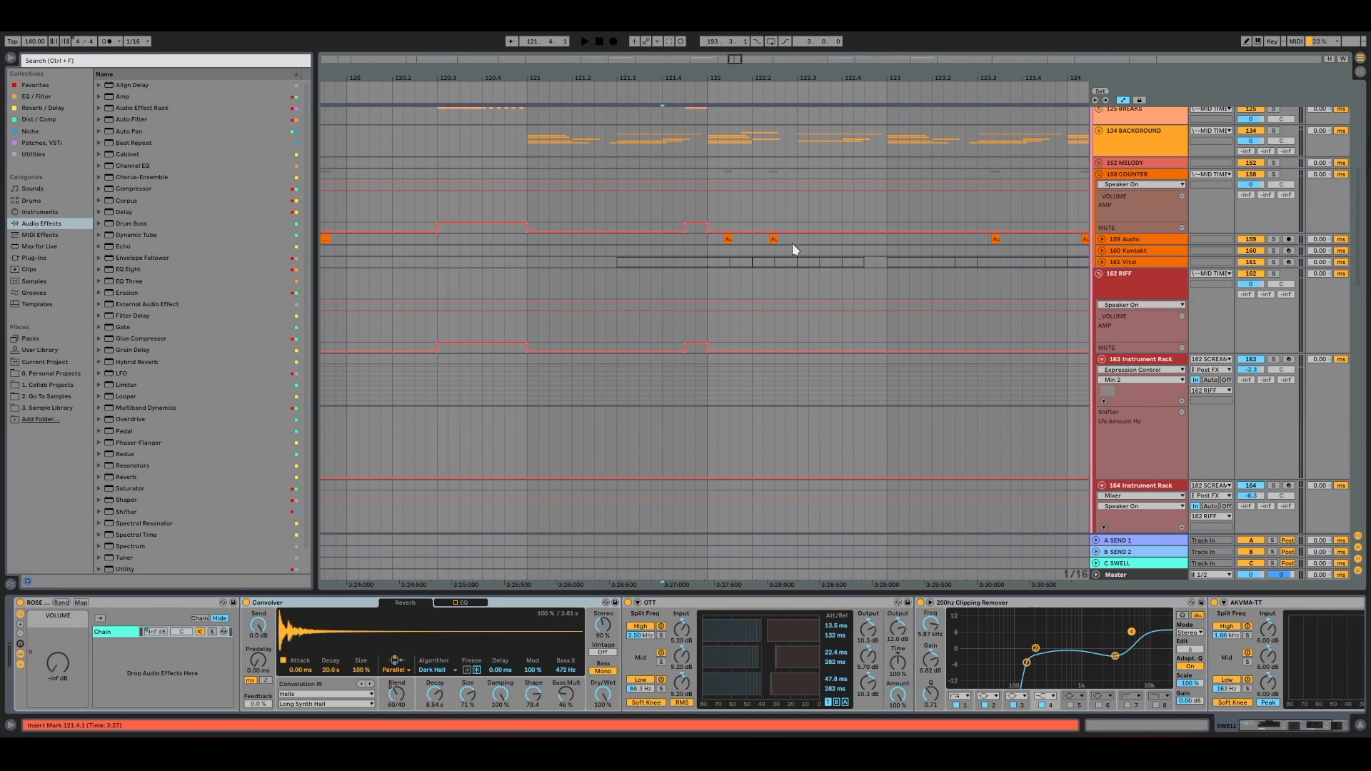
pyautogui.click(1099, 163)
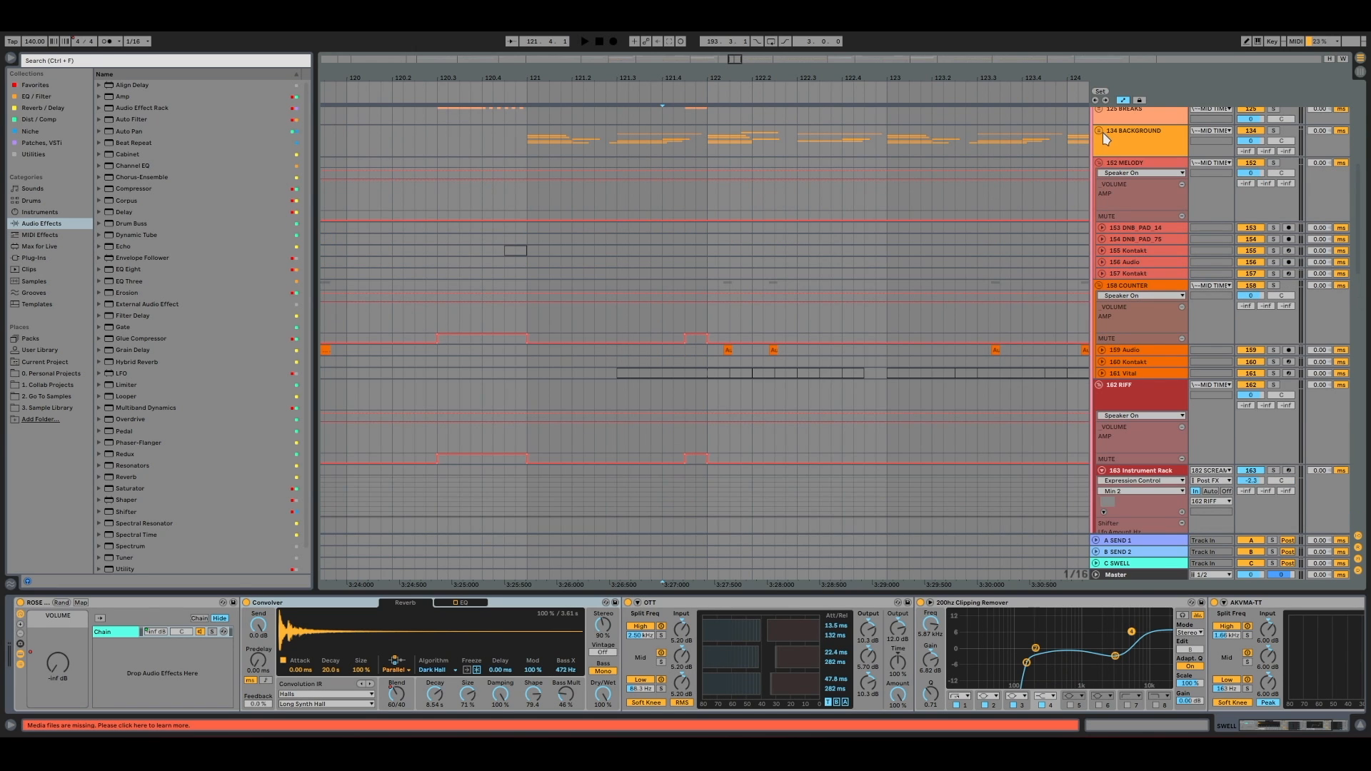
pyautogui.click(1099, 131)
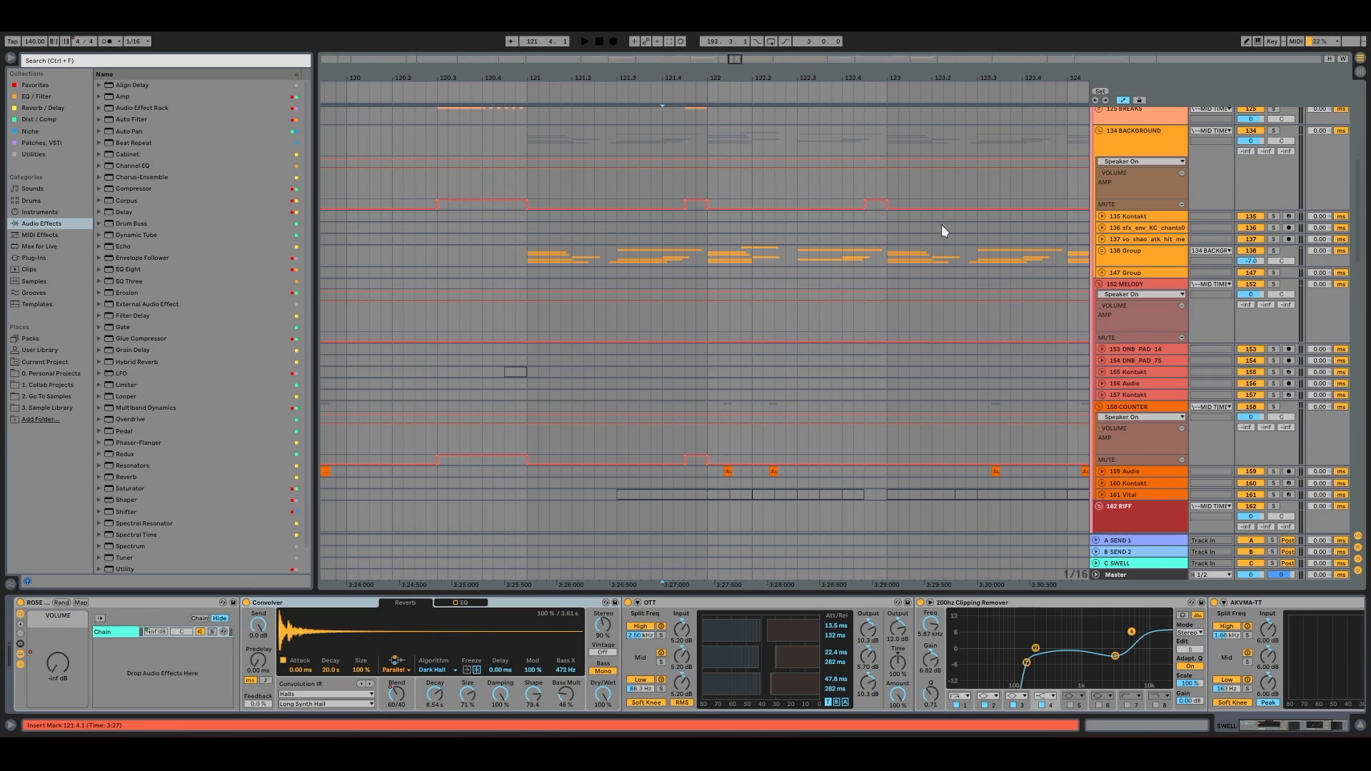
# Play the BACKGROUND group's mute automation from 121.1, then set the insert mark at 125.1 over a wider time range
pyautogui.click(659, 200)
pyautogui.scroll(1, 659, 200)
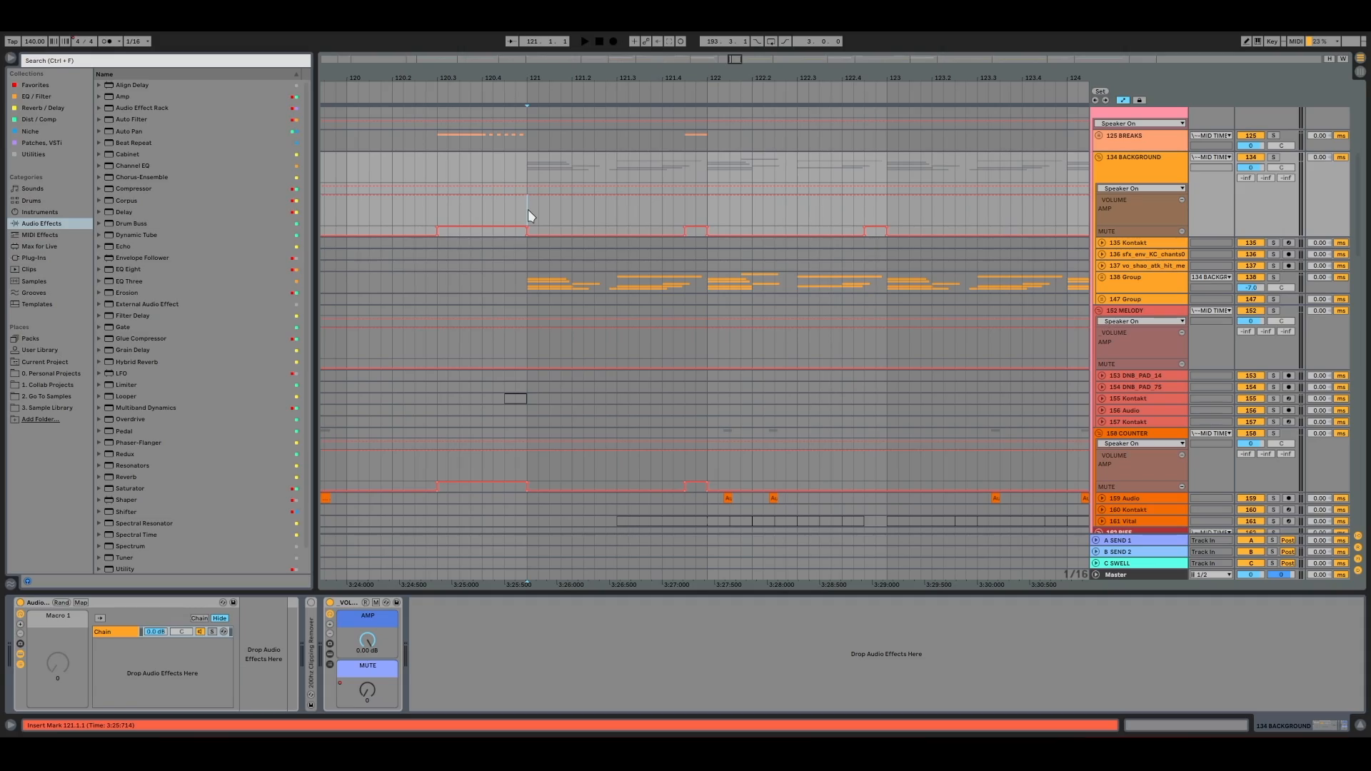
pyautogui.press('space')
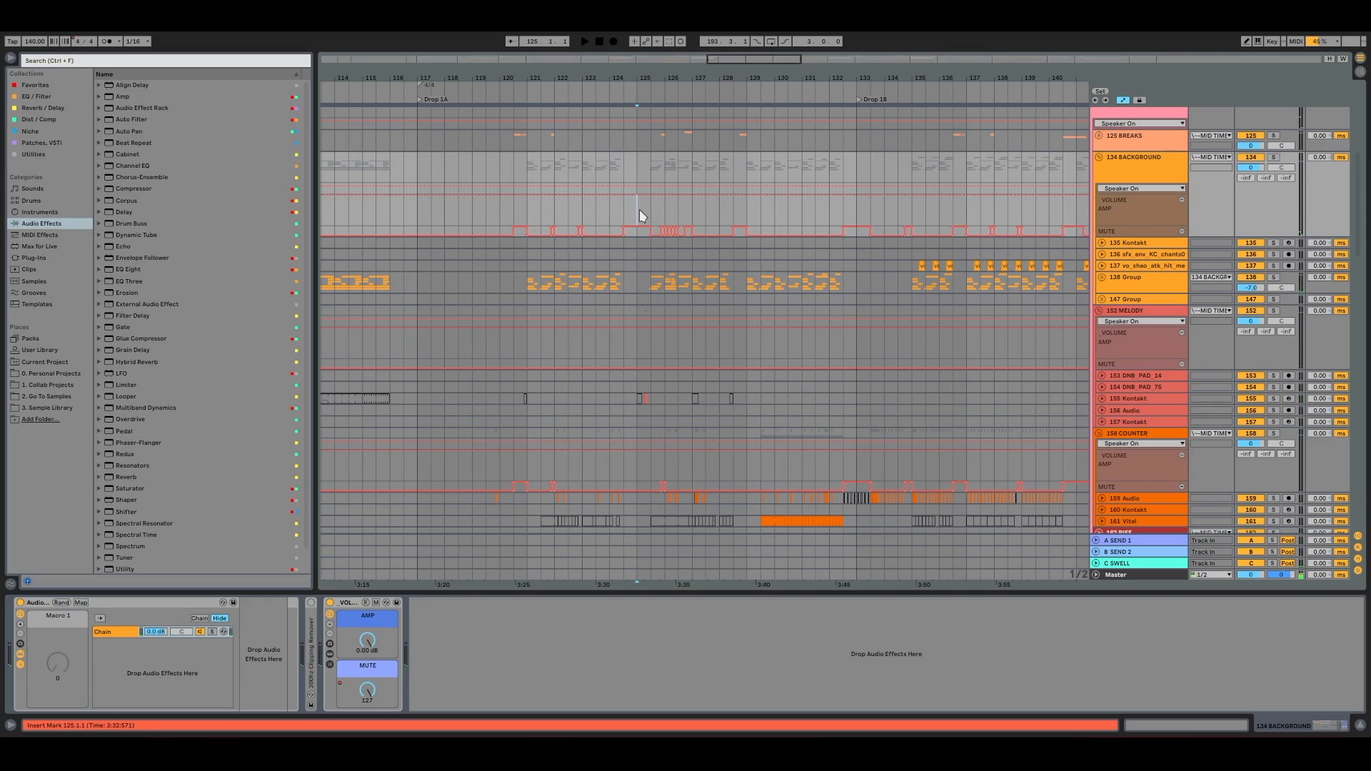
pyautogui.click(528, 209)
pyautogui.click(636, 211)
# Examine the SWELL return's volume automation around bar 125 in finer detail
pyautogui.scroll(-10, 637, 210)
pyautogui.scroll(-10, 637, 210)
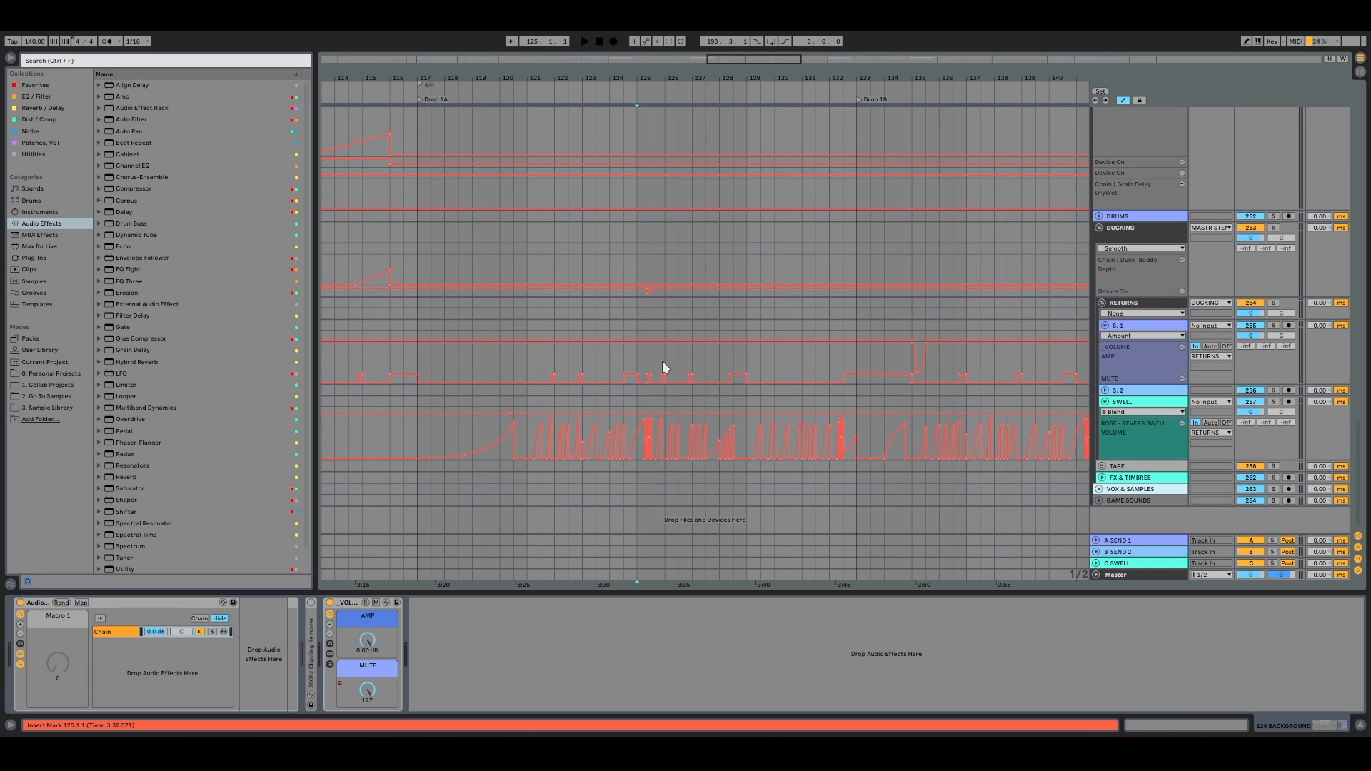
pyautogui.press('+')
pyautogui.press('+')
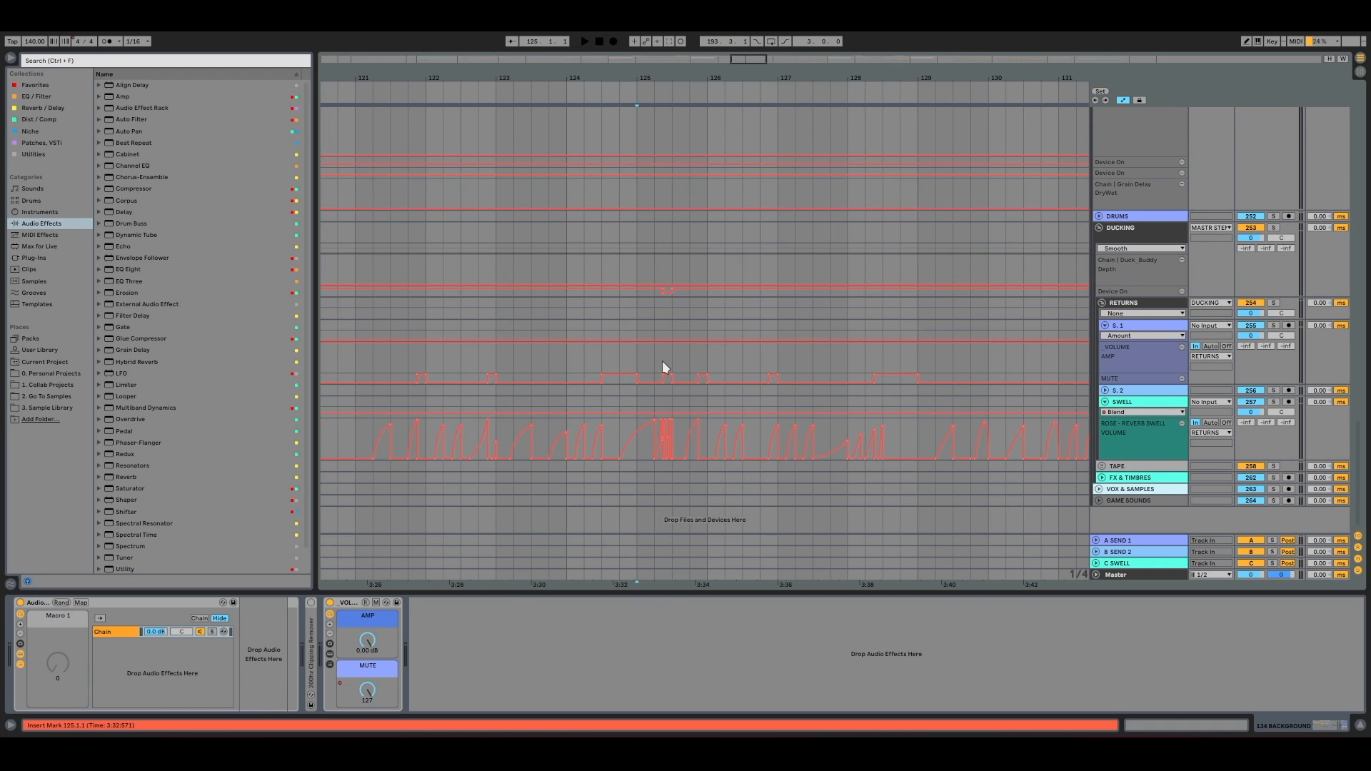
pyautogui.click(618, 429)
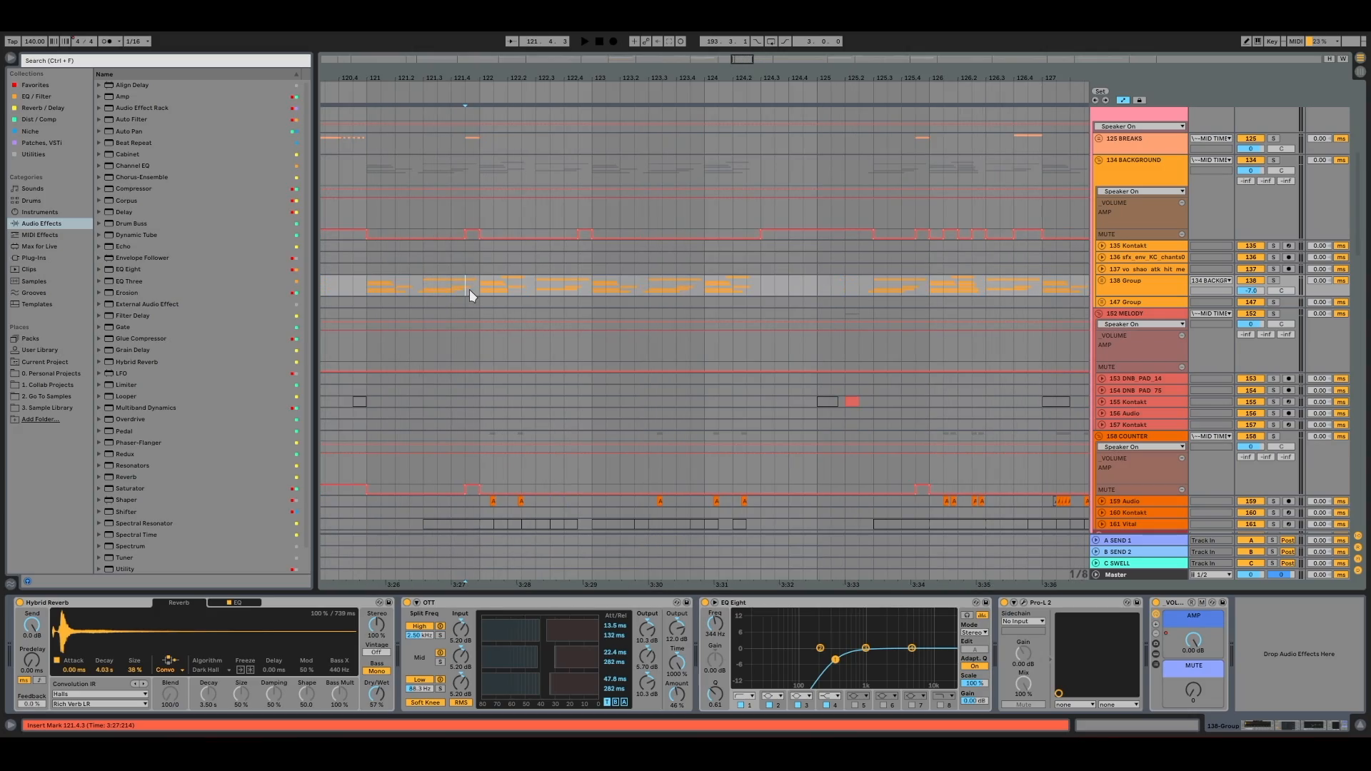
# Set the insert mark at 121.1 in the 138 Group and unfold the LOW TIMBRE group
pyautogui.moveTo(365, 288)
pyautogui.mouseDown()
pyautogui.moveTo(484, 285)
pyautogui.moveTo(364, 289)
pyautogui.mouseUp()
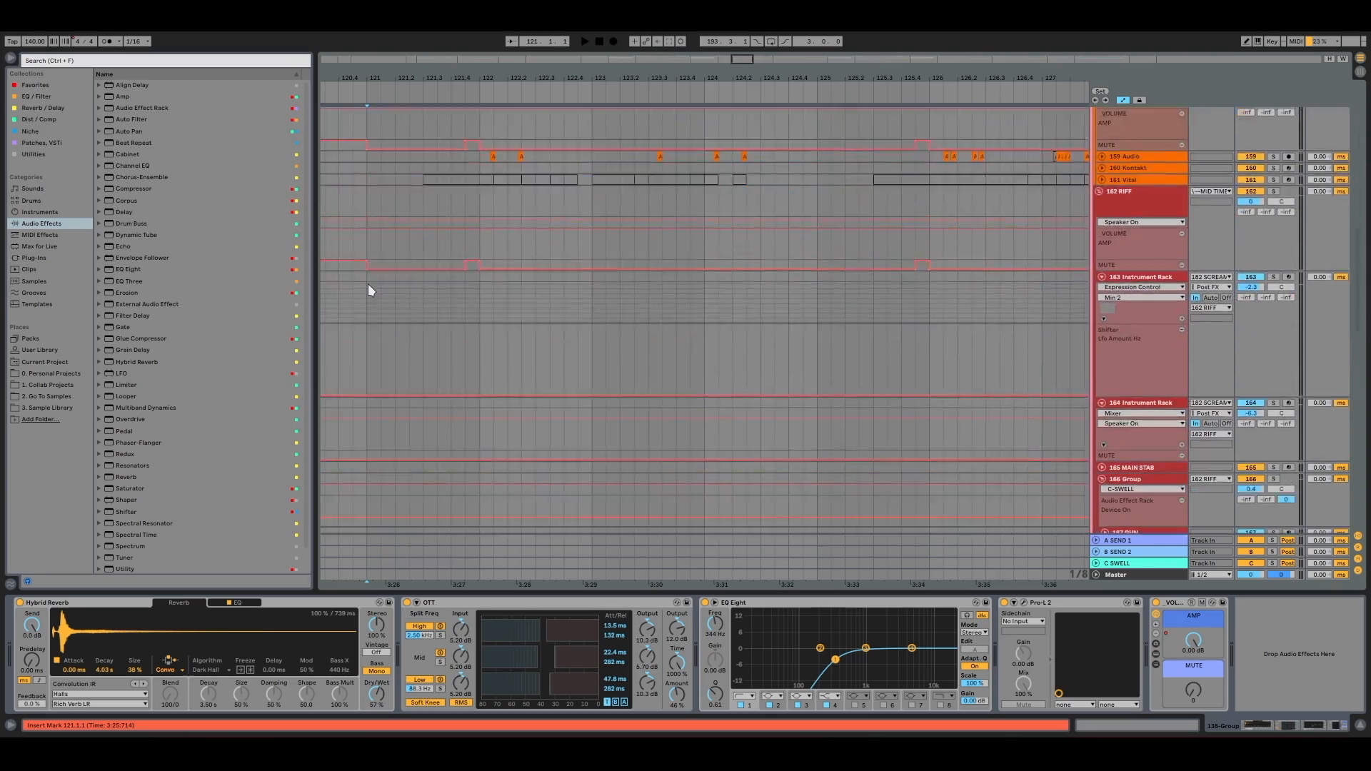
pyautogui.scroll(-10, 368, 289)
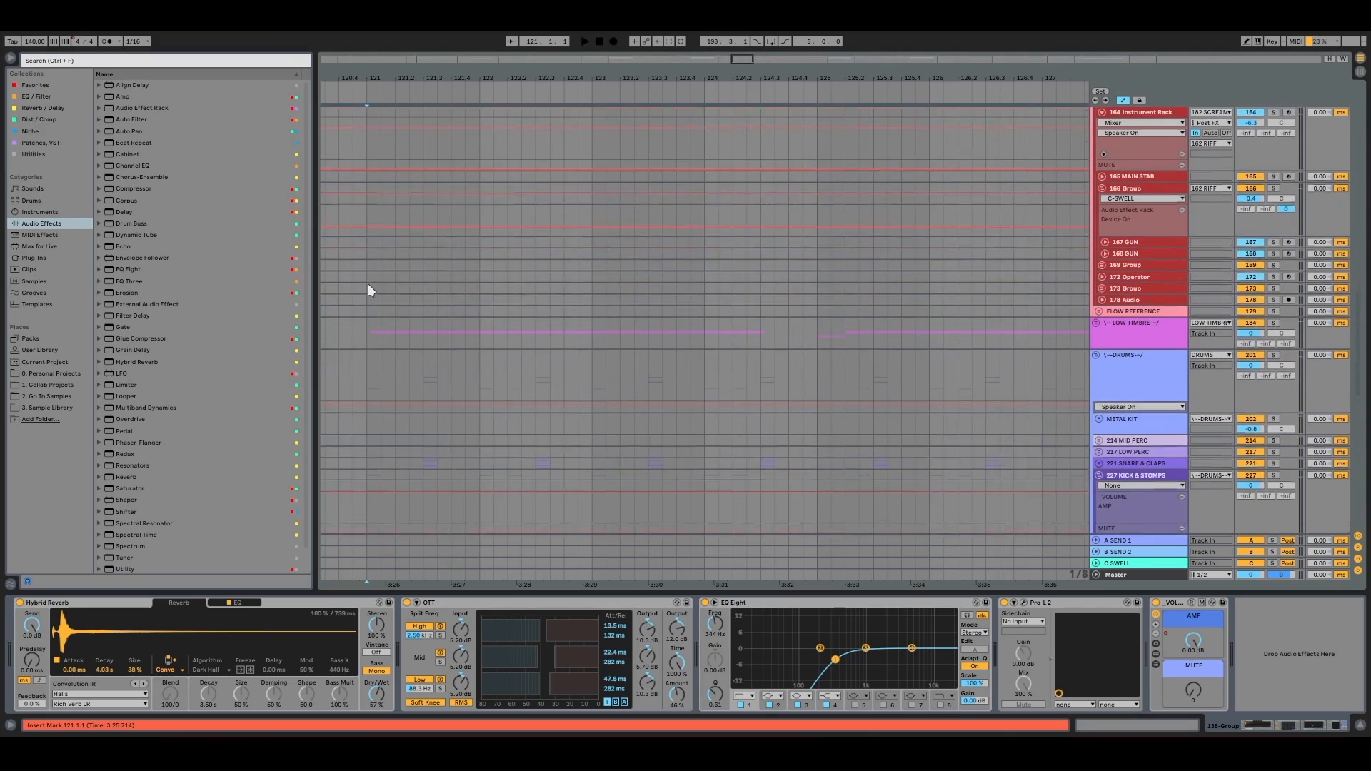
pyautogui.click(1097, 322)
pyautogui.scroll(-2, 943, 367)
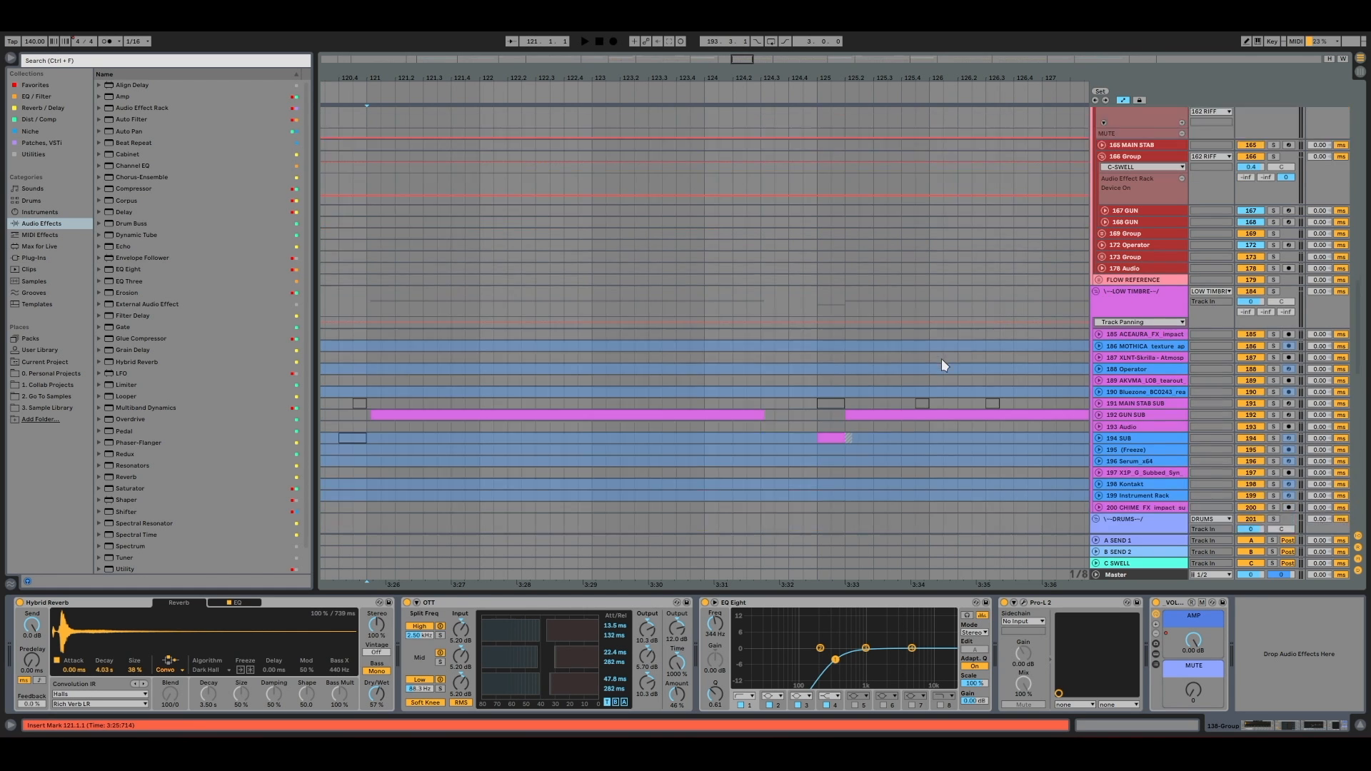
# Unfold the FLOW REFERENCE group and expand its GUN 1, GUN 2, SCREAM 1 and SCREAM 2 tracks
pyautogui.click(1100, 239)
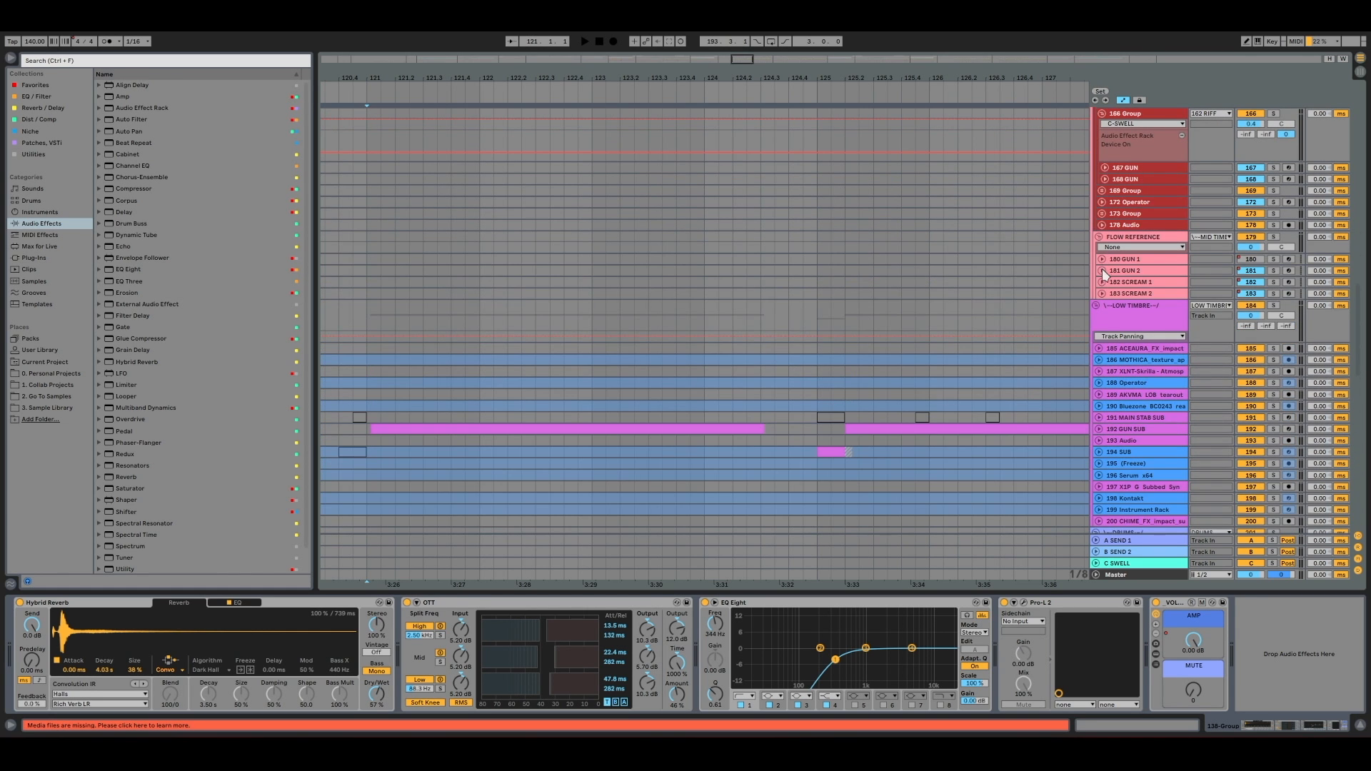
pyautogui.click(1103, 272)
pyautogui.click(1103, 261)
pyautogui.click(1103, 400)
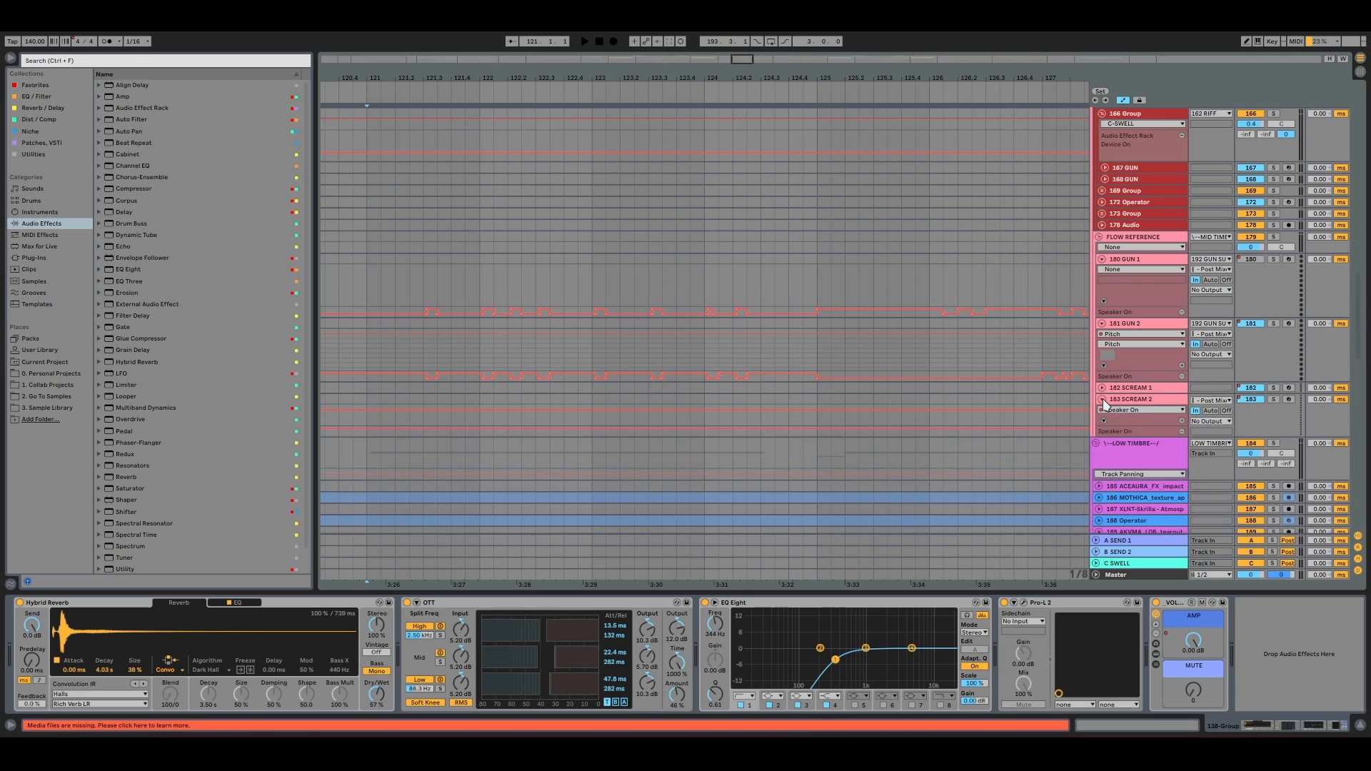
pyautogui.click(1103, 389)
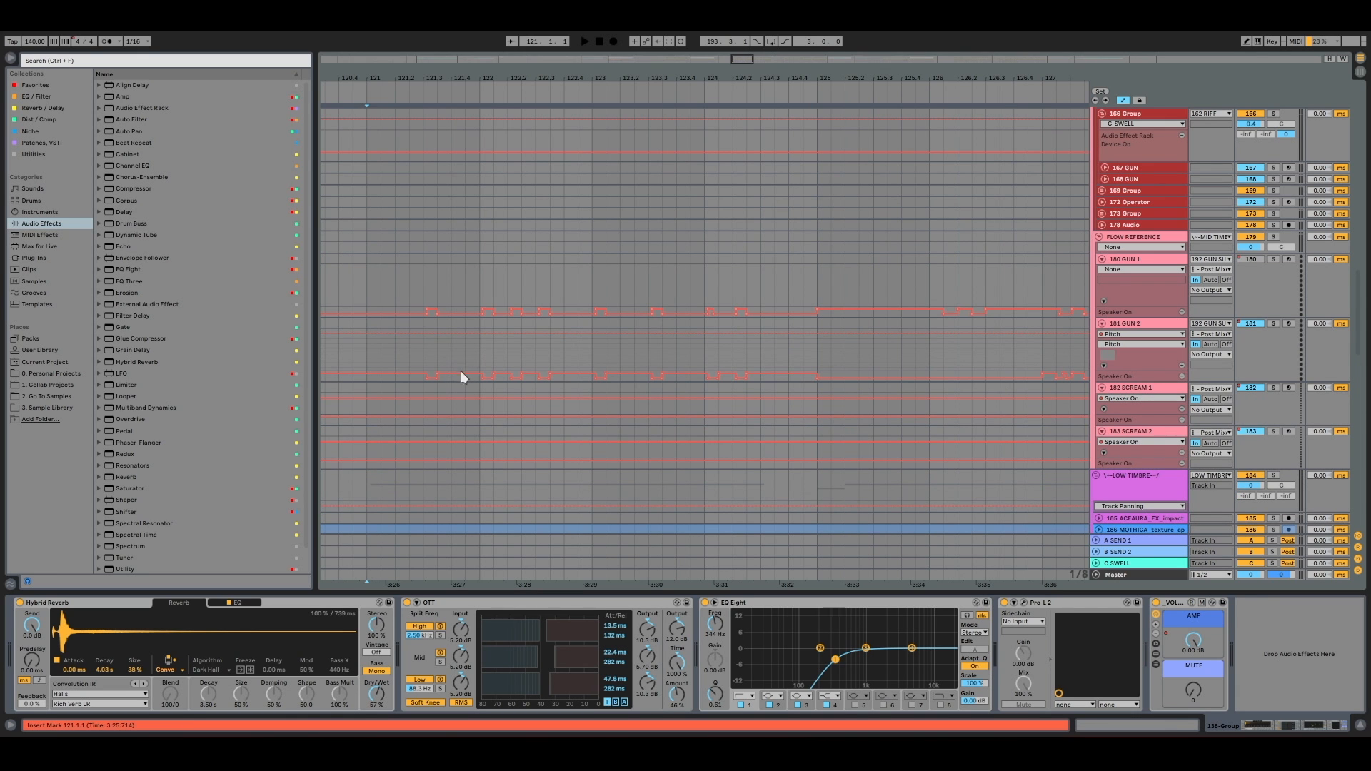
# Expand the 192 GUN SUB track, hide the automation and open the notes of its clip at bar 121
pyautogui.click(366, 353)
pyautogui.scroll(-5, 514, 413)
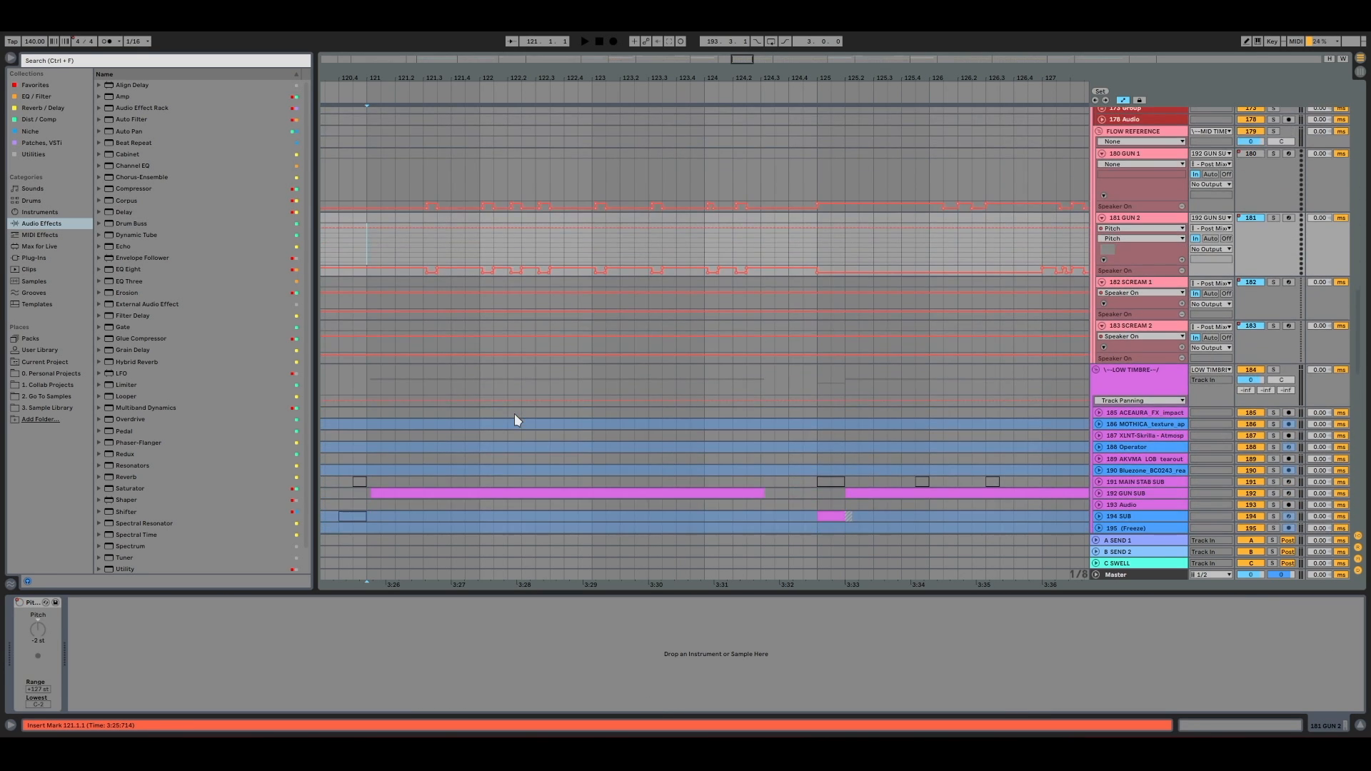
pyautogui.scroll(1, 514, 413)
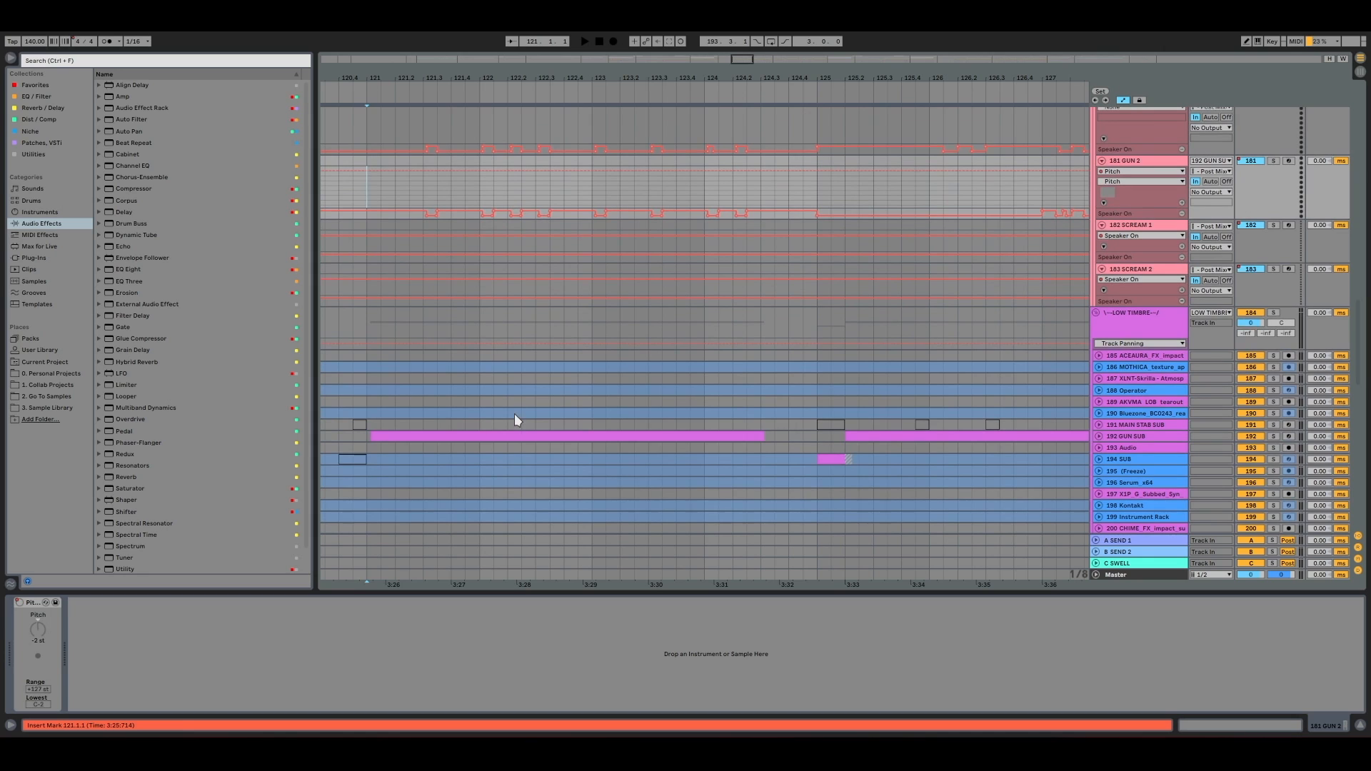
pyautogui.click(1100, 437)
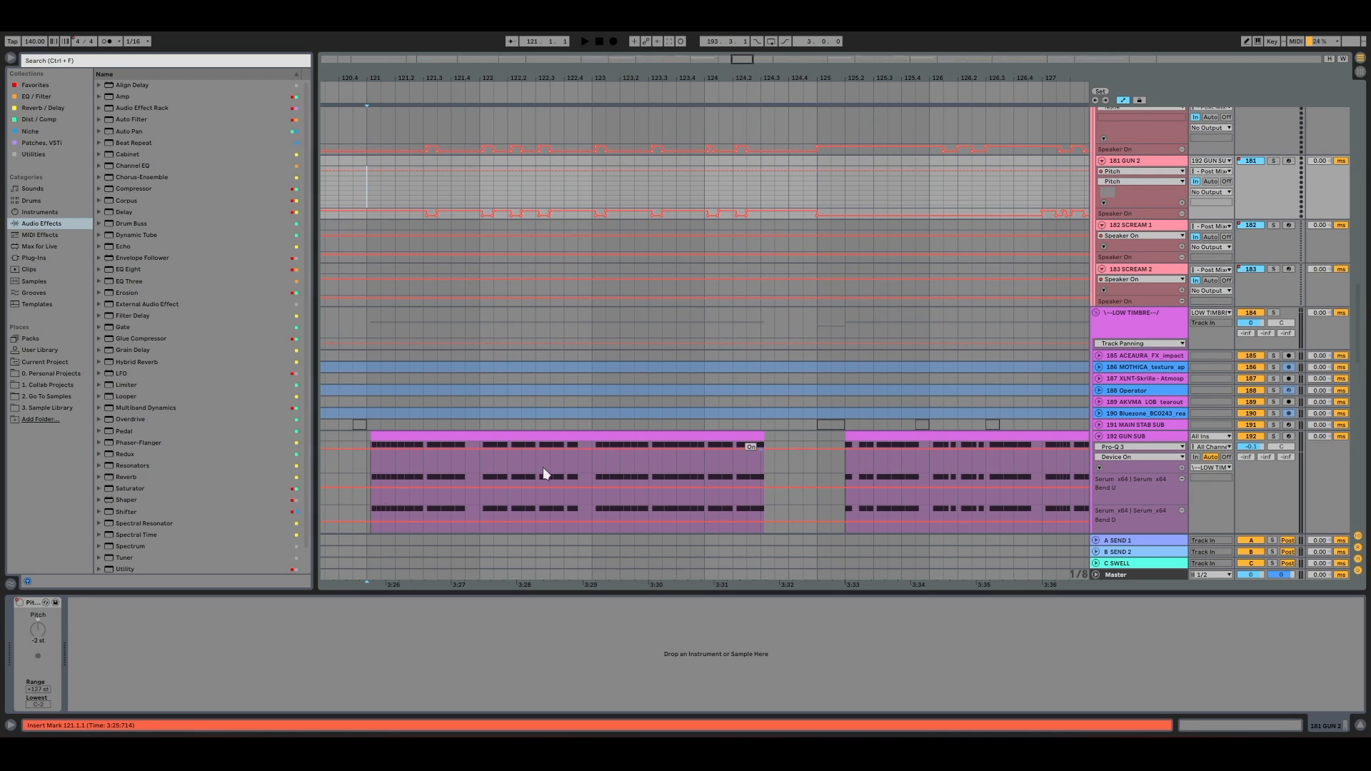
pyautogui.click(365, 468)
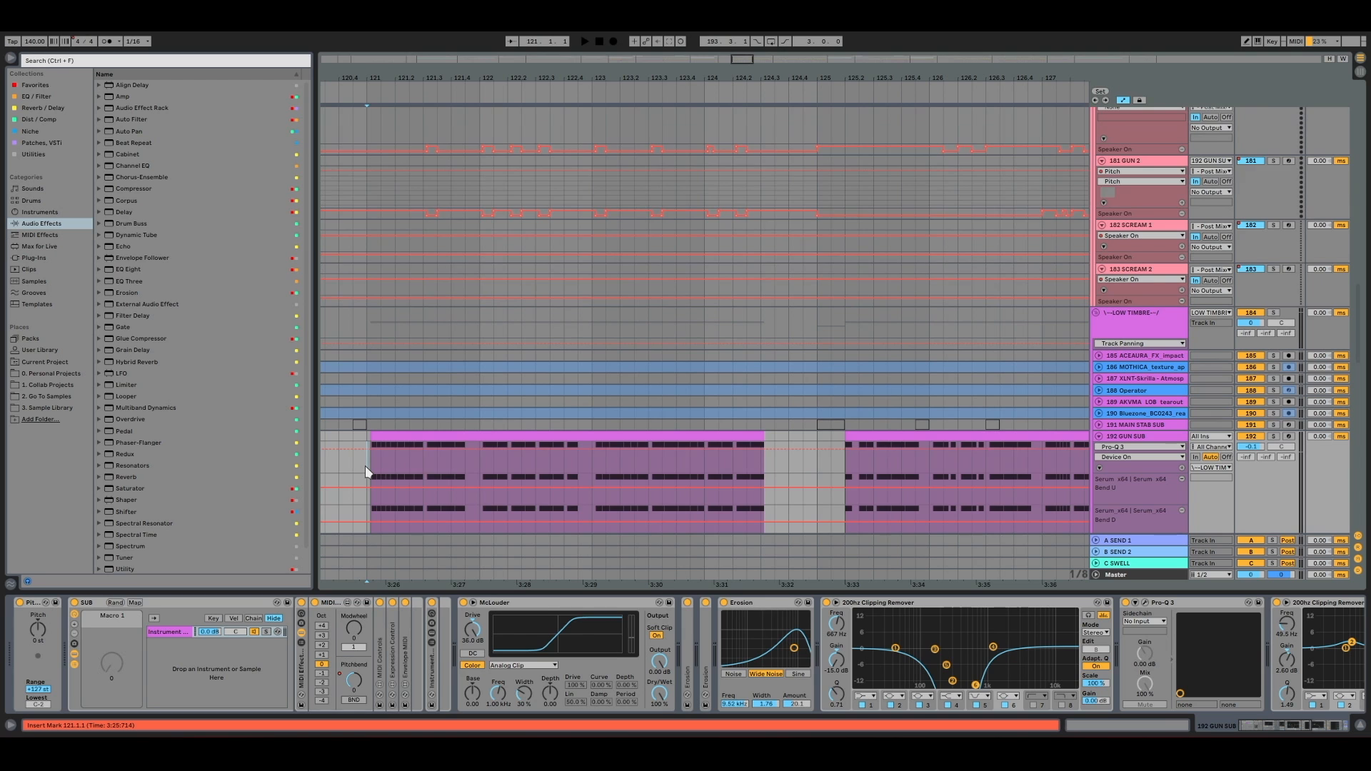
pyautogui.hotkey('alt', 'u')
pyautogui.doubleClick(390, 447)
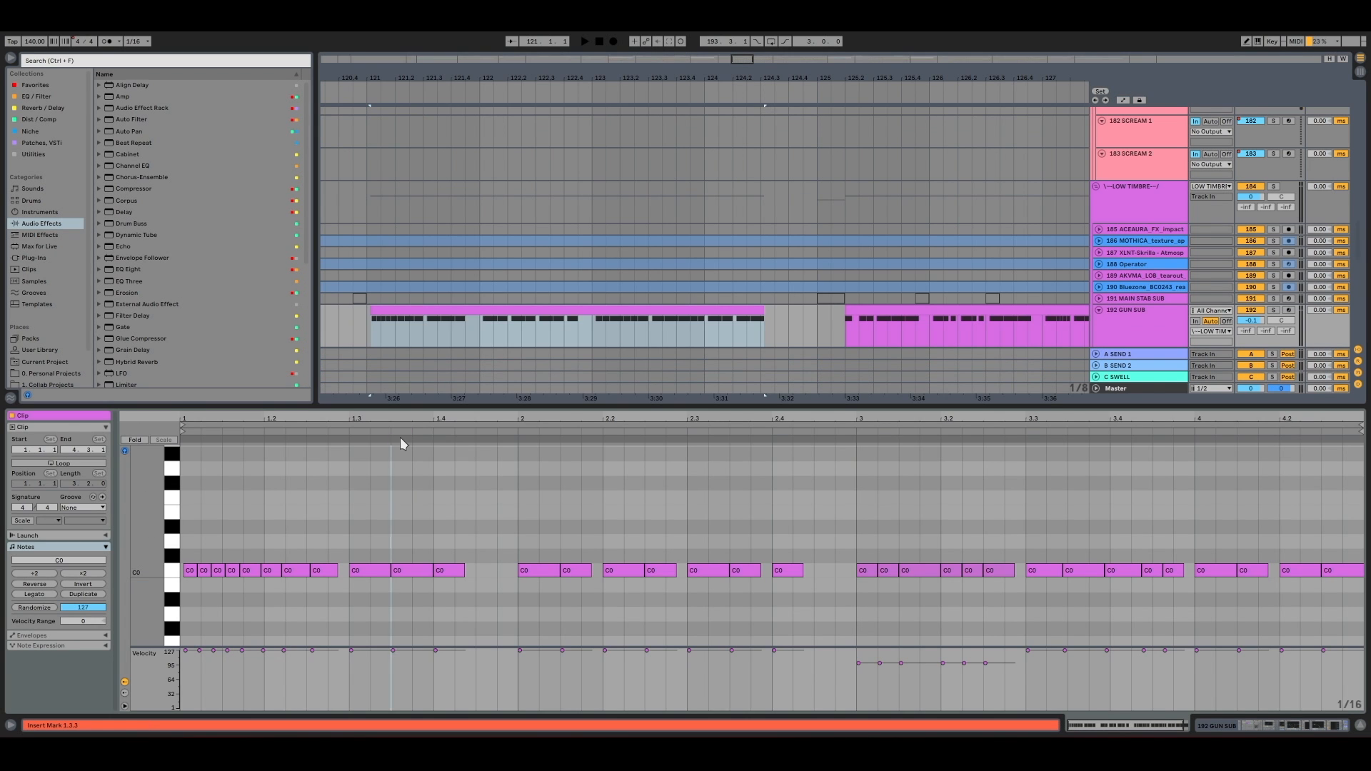
# Highlight the note range in the GUN SUB clip and the track's time span from 121.1 to 125.1
pyautogui.click(247, 504)
pyautogui.moveTo(249, 501); pyautogui.dragTo(1365, 491)
pyautogui.moveTo(363, 327); pyautogui.dragTo(816, 326)
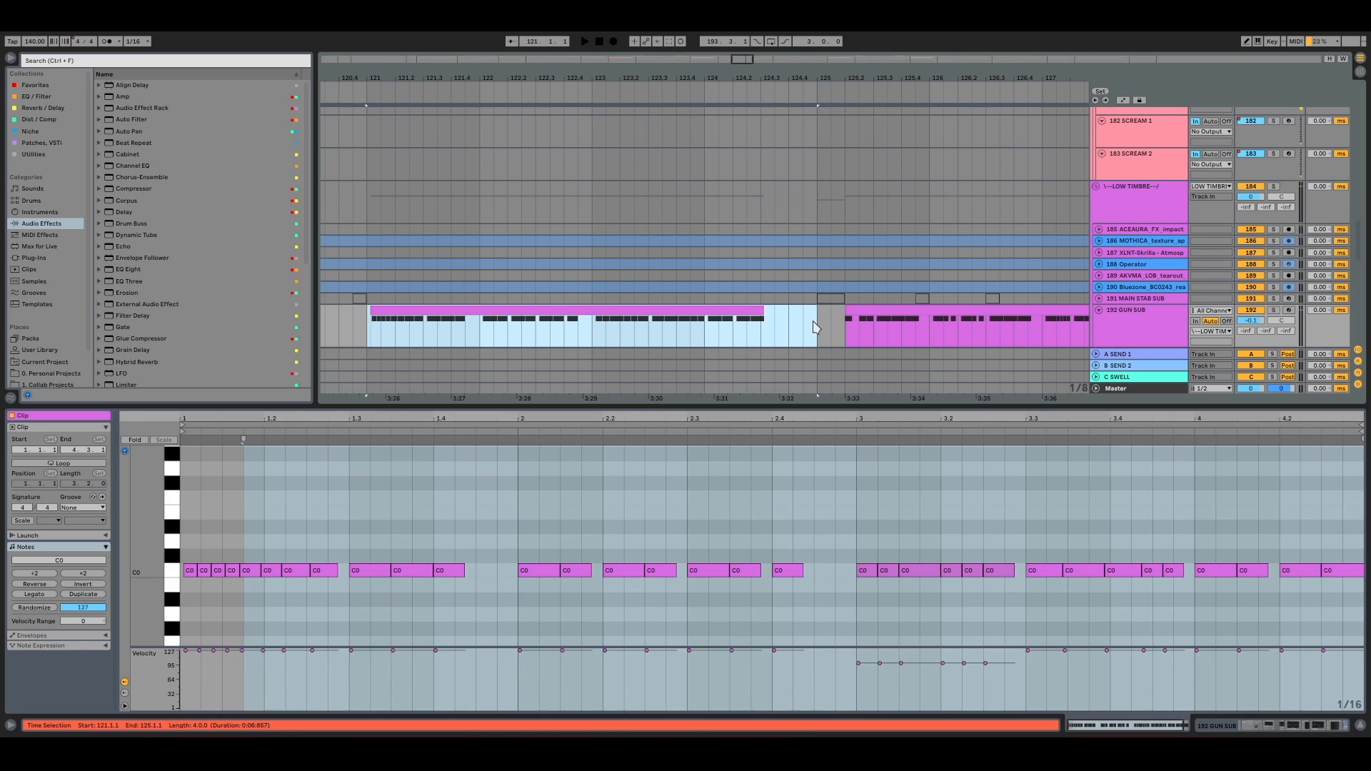
# Show the GUN SUB track's device chain and play the track from 121.1, including in solo
pyautogui.click(1131, 317)
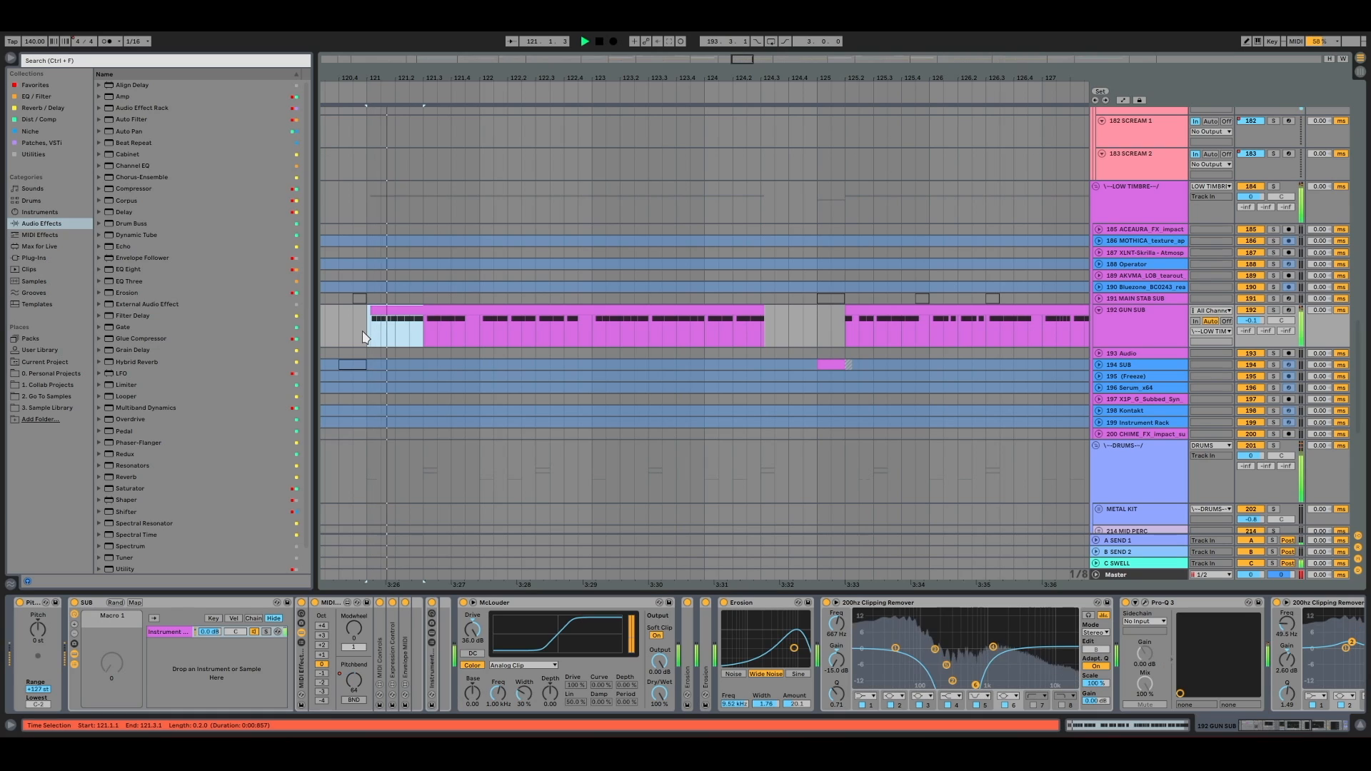
pyautogui.press('space')
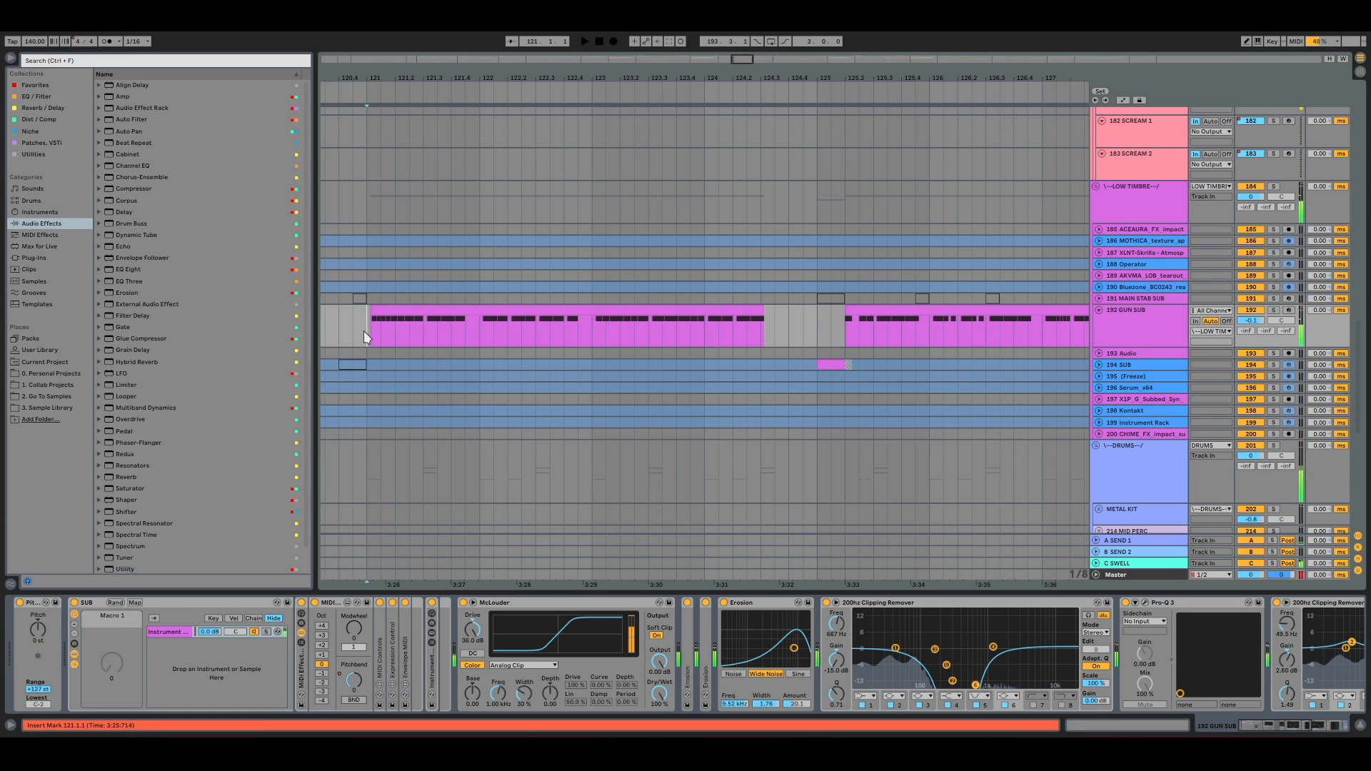
pyautogui.moveTo(362, 332); pyautogui.dragTo(385, 337)
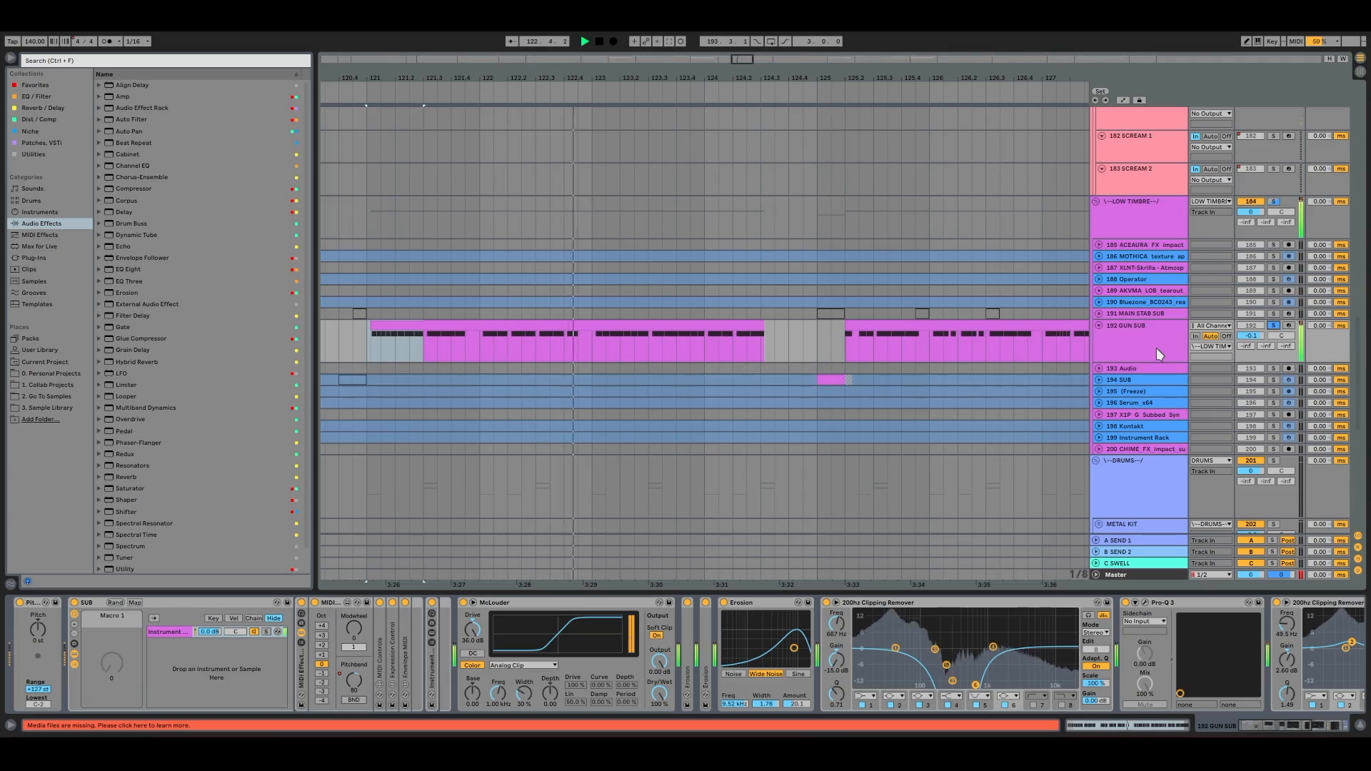
pyautogui.press('space')
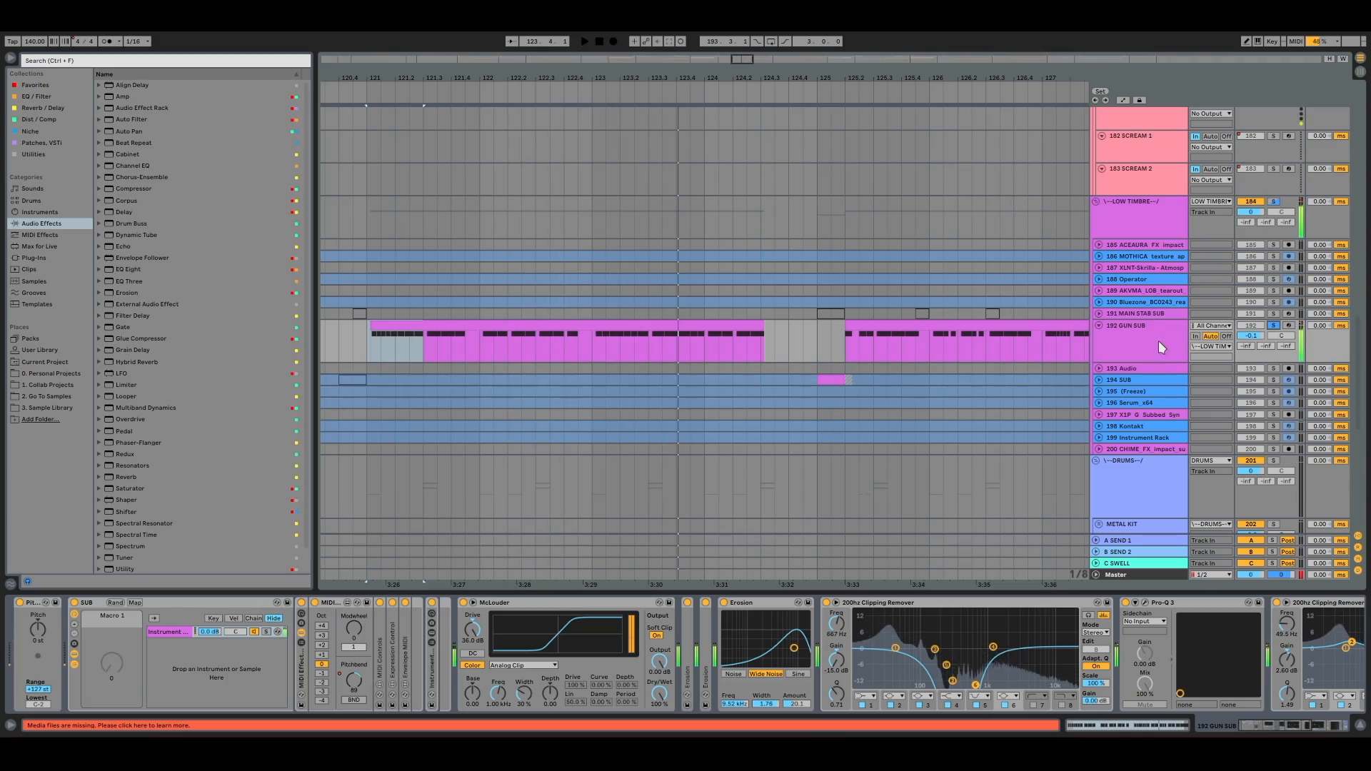
# Collapse the GUN SUB effect devices from McLouder through AKVMA-TT
pyautogui.doubleClick(537, 604)
pyautogui.doubleClick(538, 604)
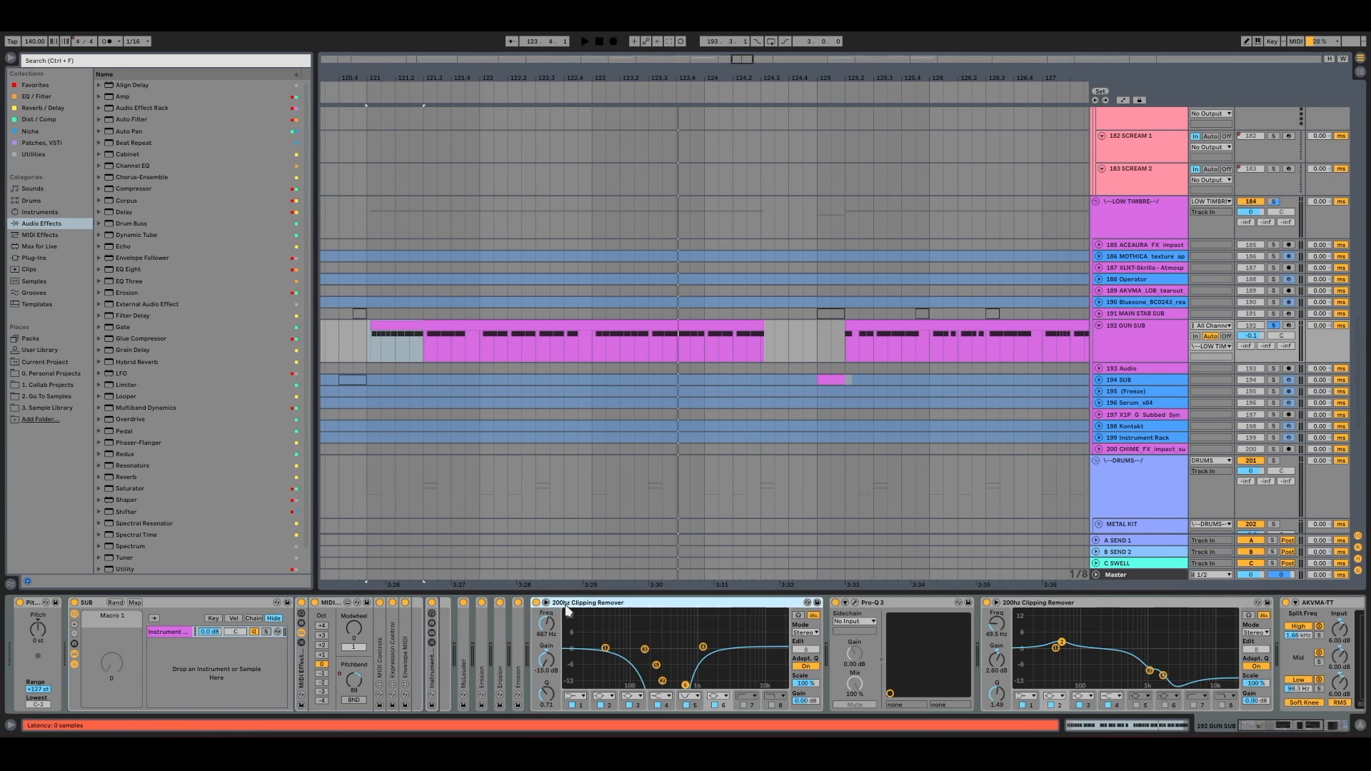
pyautogui.doubleClick(564, 604)
pyautogui.doubleClick(564, 604)
pyautogui.doubleClick(618, 603)
pyautogui.doubleClick(619, 603)
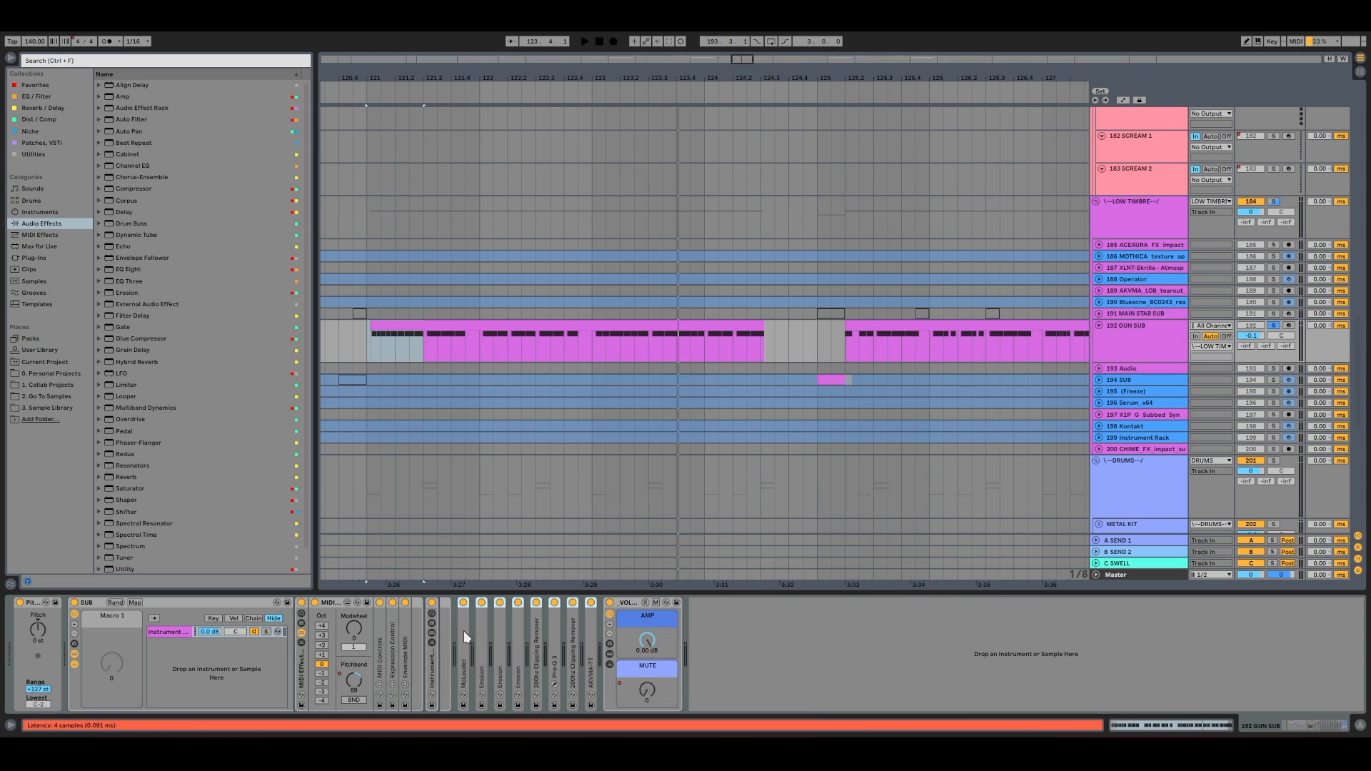
# Expand GUN SUB's Instrument Rack and open its Serum_x64 synth on the oscillator page
pyautogui.doubleClick(431, 663)
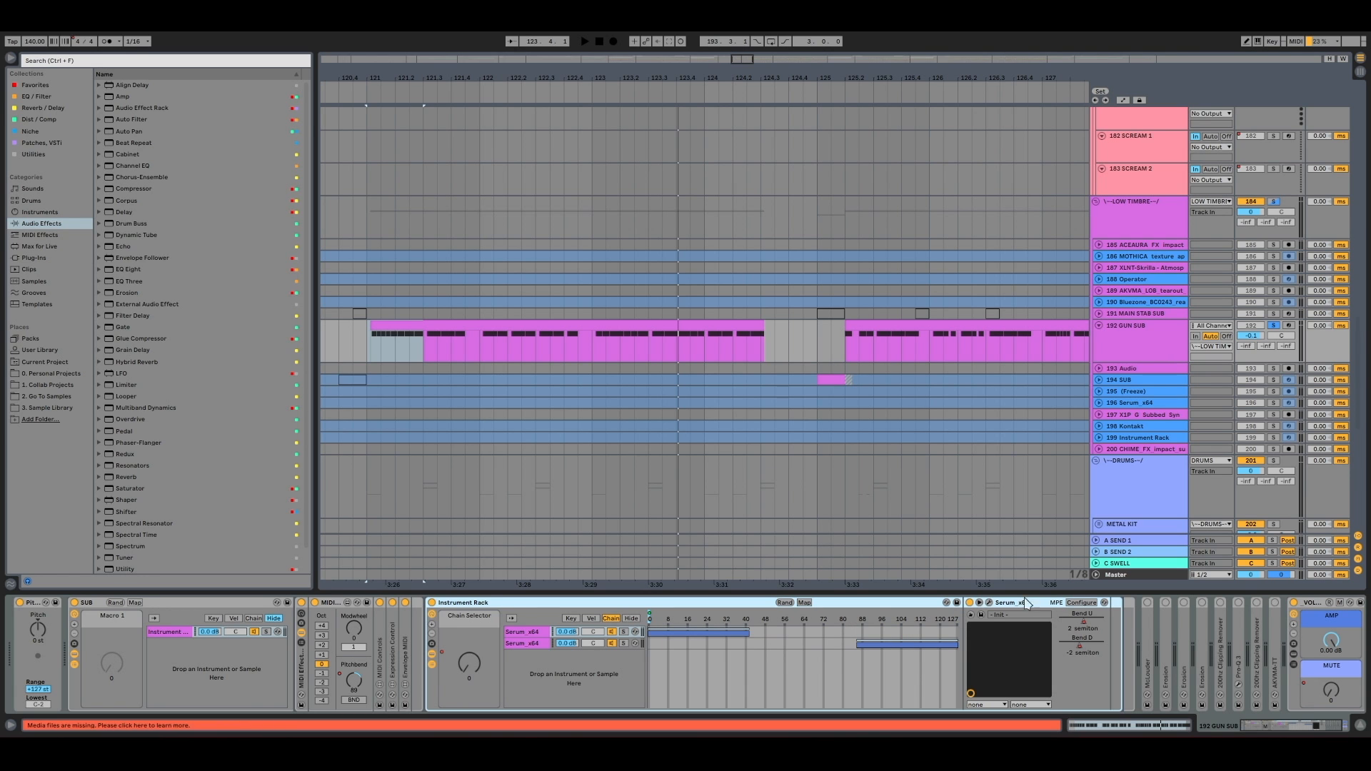
pyautogui.click(989, 603)
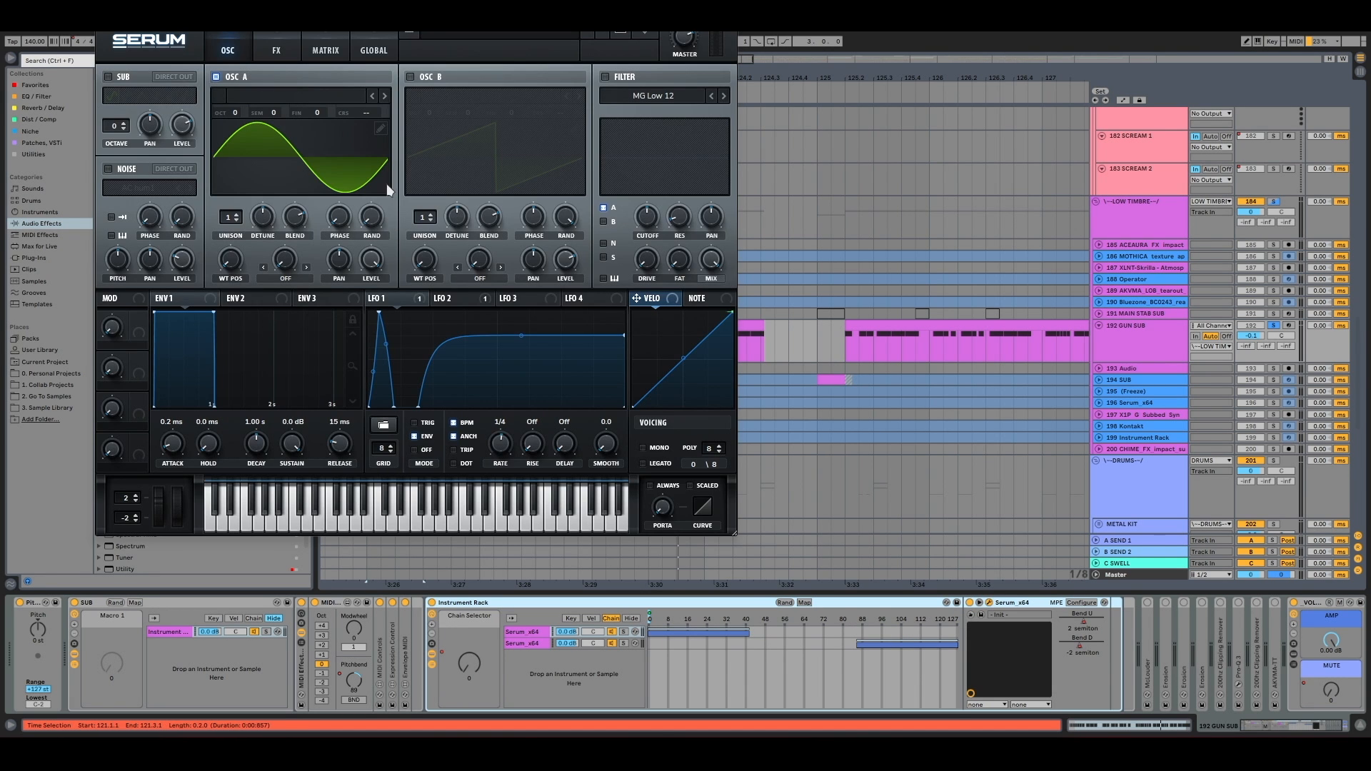
pyautogui.click(257, 47)
pyautogui.click(236, 44)
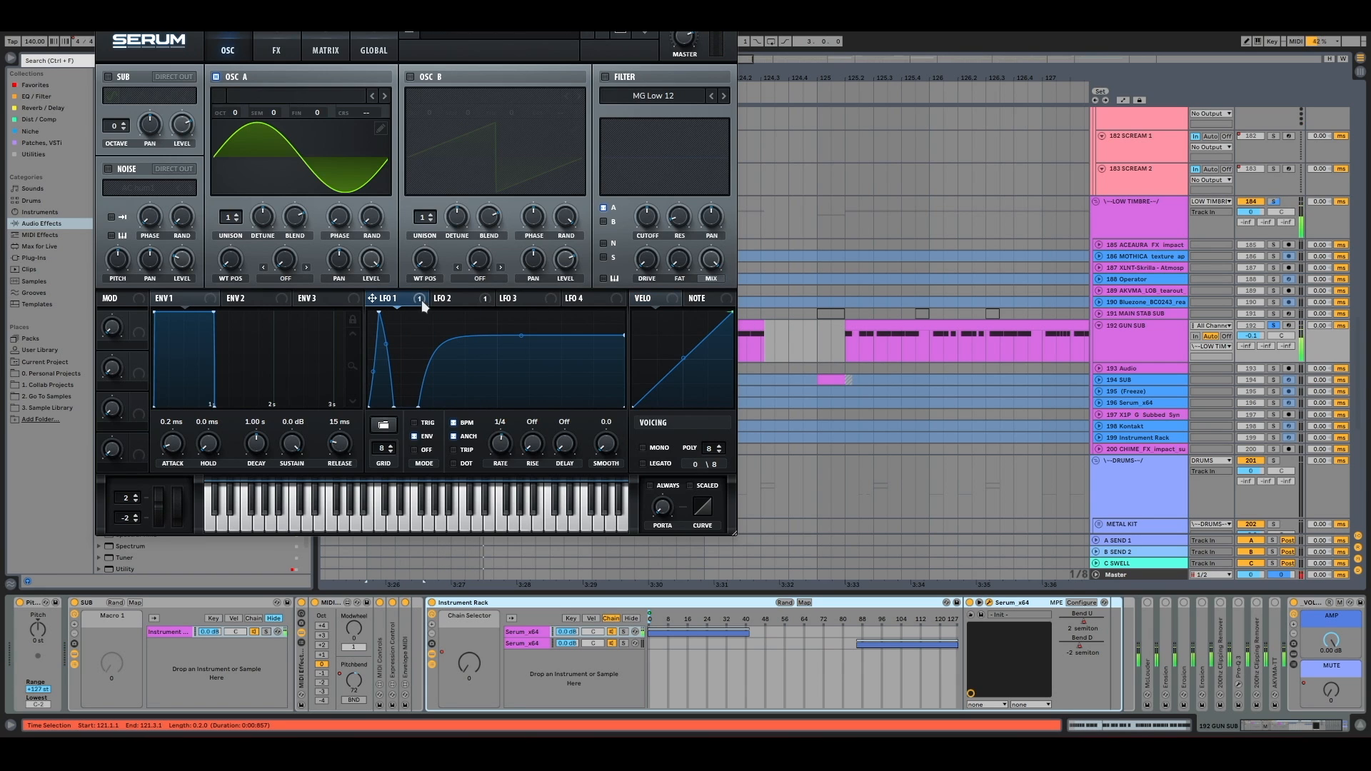
# Inspect Serum's LFO 1 and LFO 2 curves and their assignments in the modulation matrix
pyautogui.rightClick(398, 300)
pyautogui.click(396, 299)
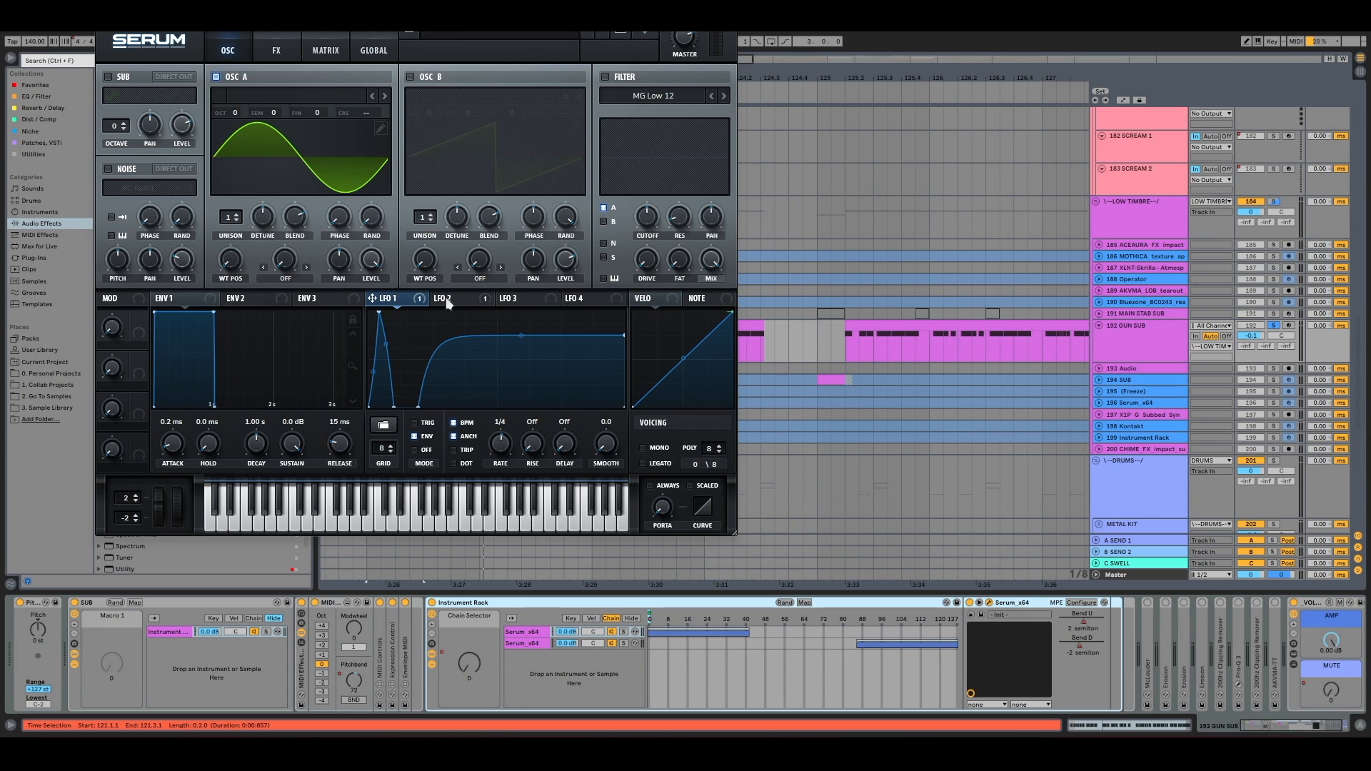
pyautogui.click(326, 54)
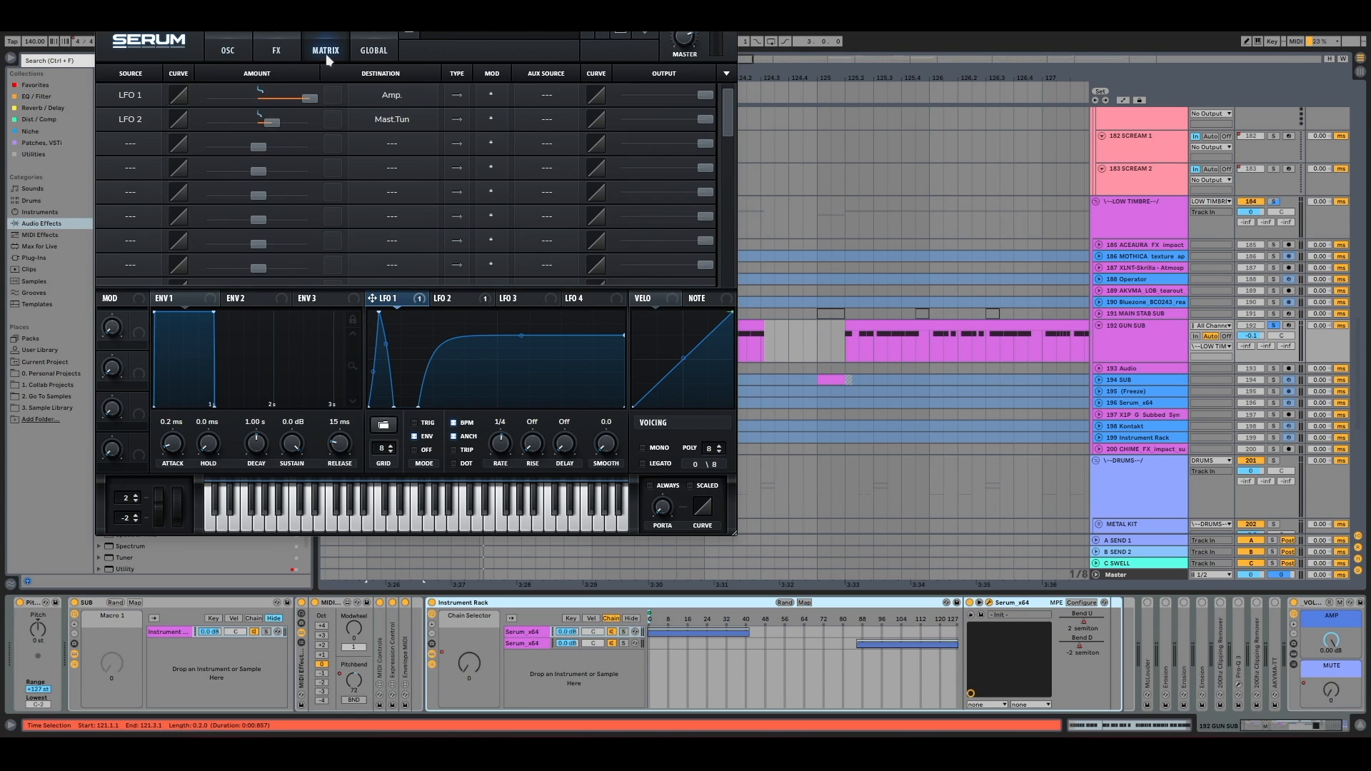
pyautogui.click(248, 50)
pyautogui.click(478, 299)
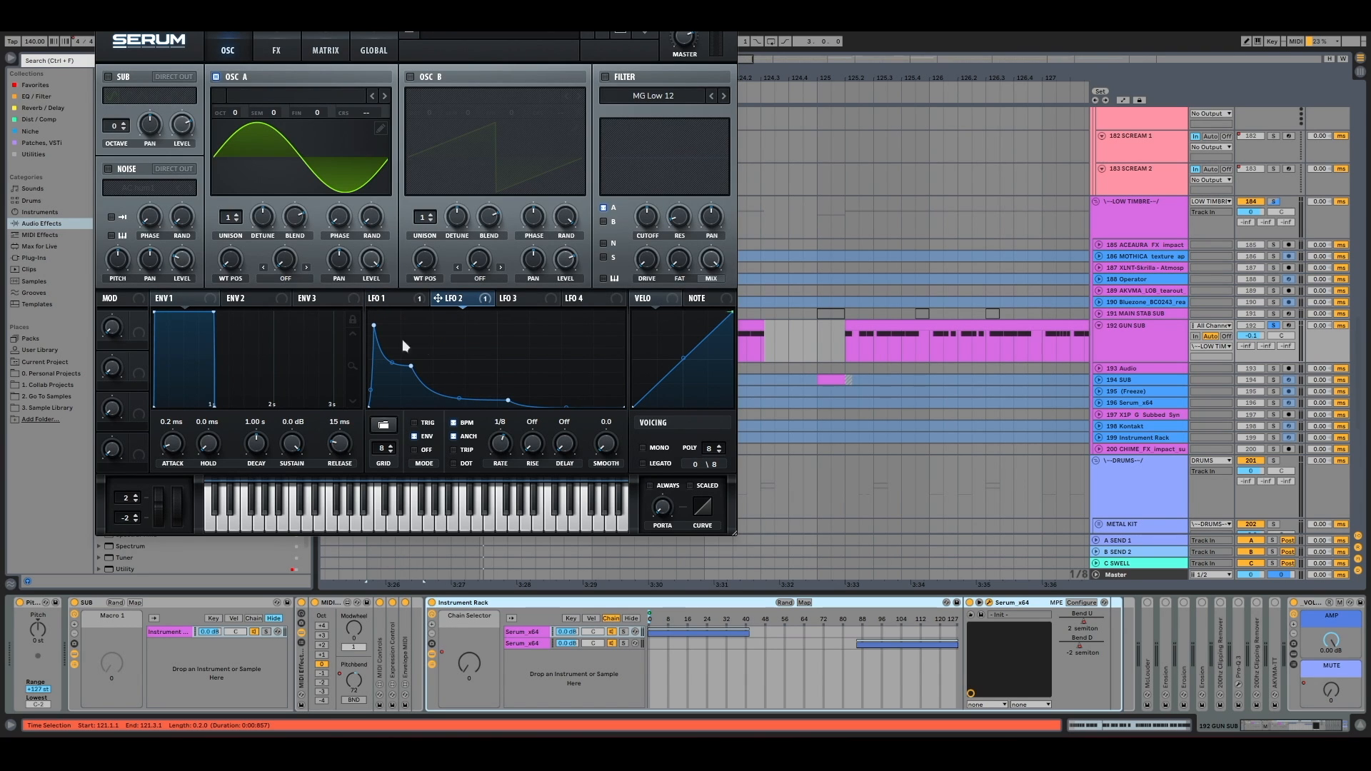
# Play GUN SUB with Serum open, hide the synth window, and collapse the Instrument Rack to examine the expanded McLouder saturator
pyautogui.press('space')
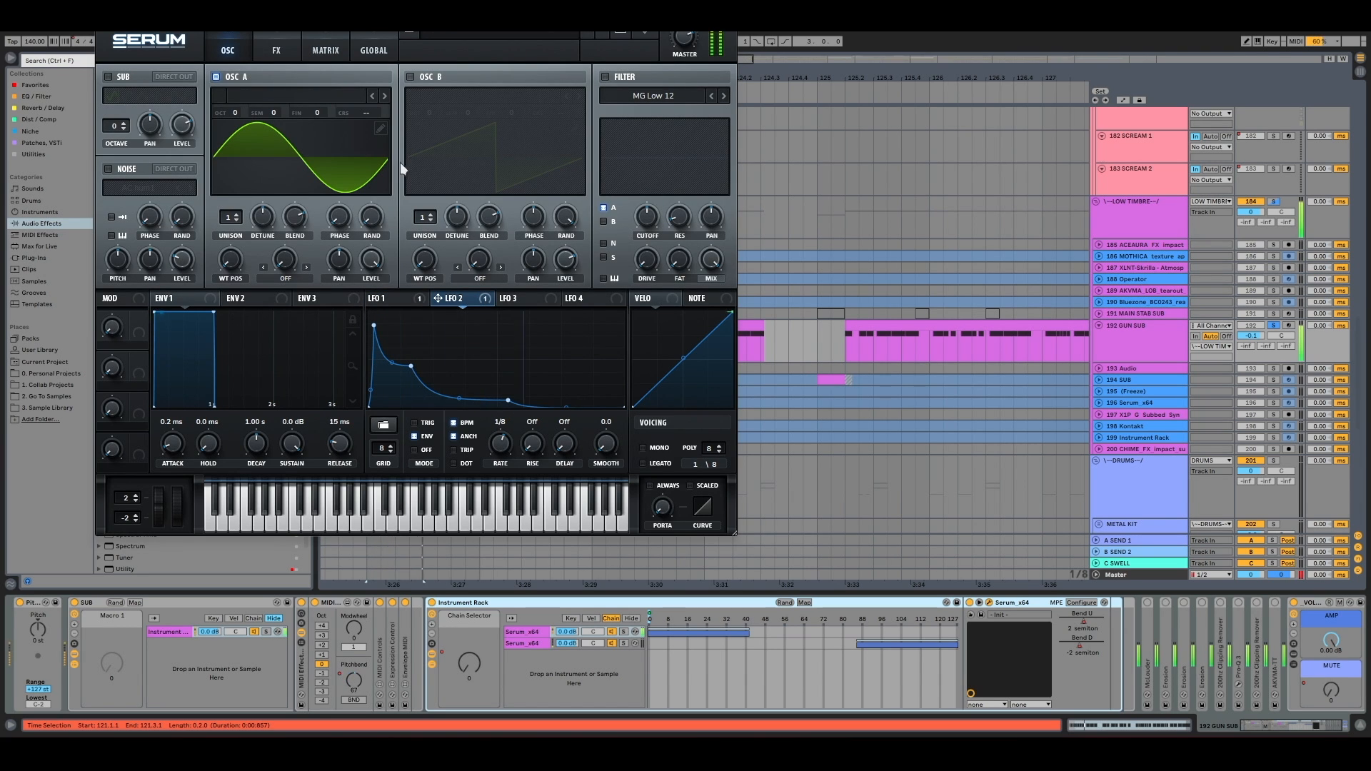
pyautogui.hotkey('ctrl', 'alt', 'p')
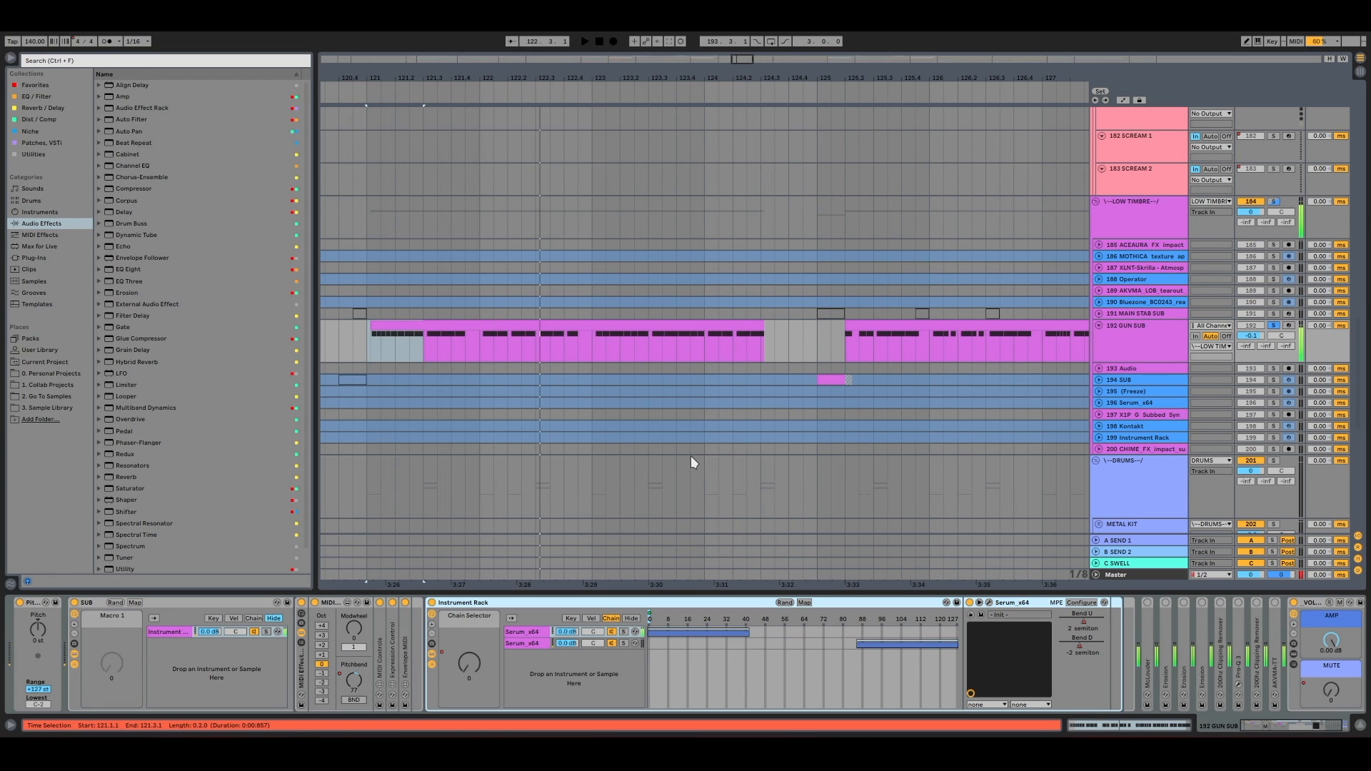
pyautogui.press('space')
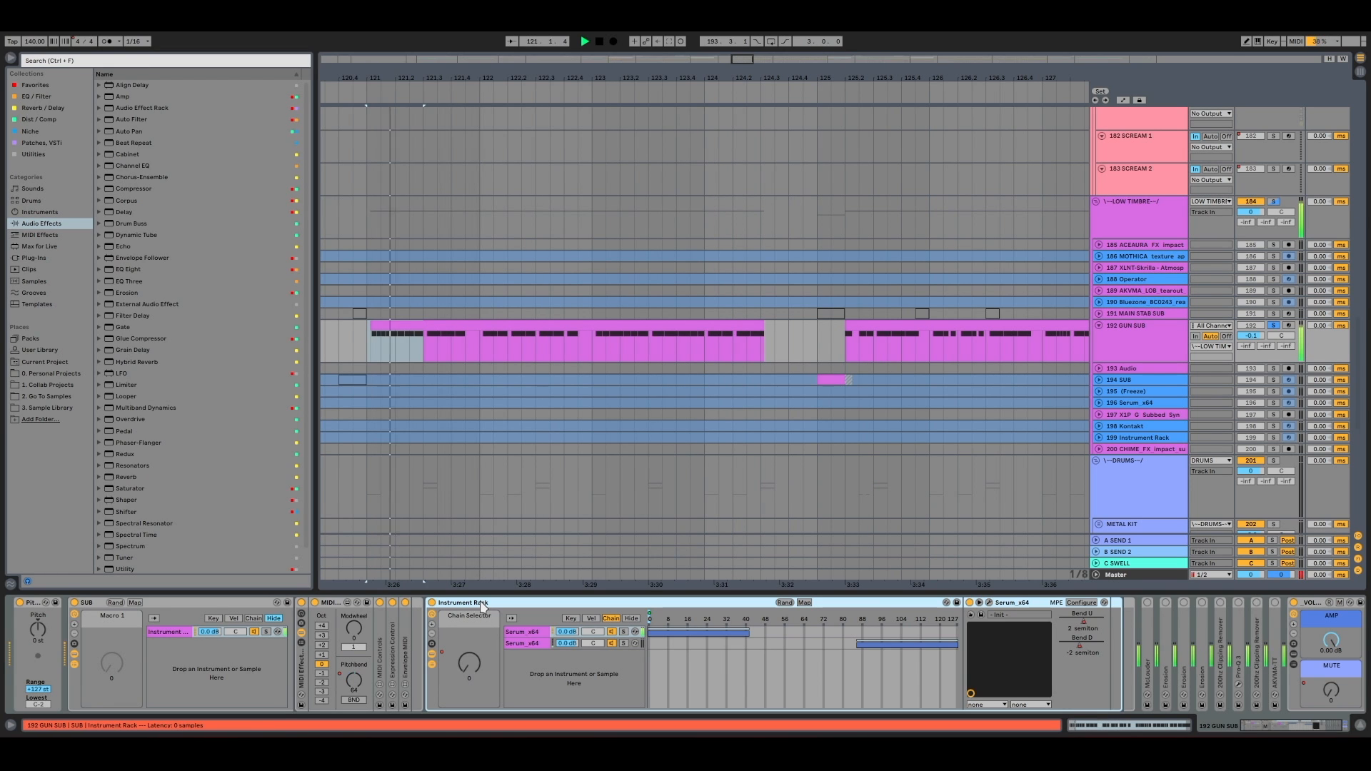
pyautogui.doubleClick(478, 603)
pyautogui.press('space')
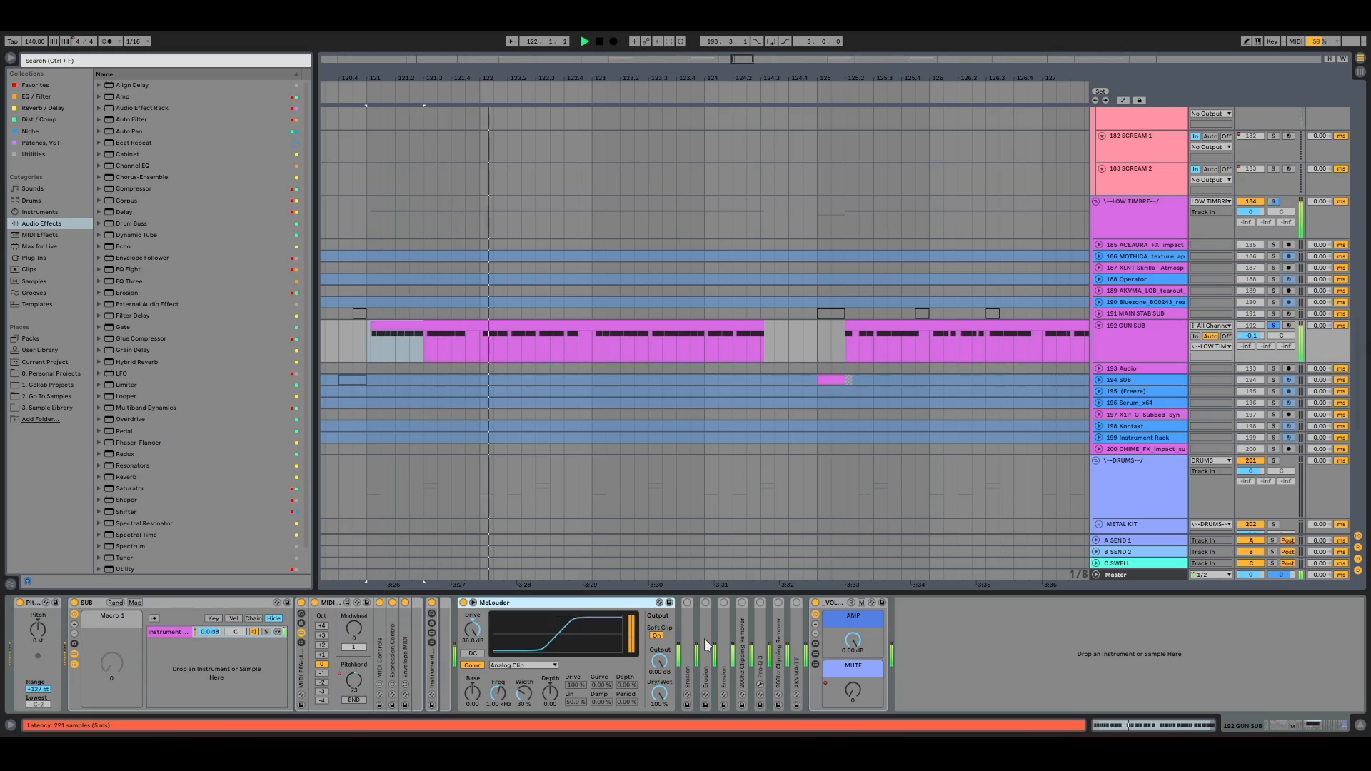
pyautogui.press('space')
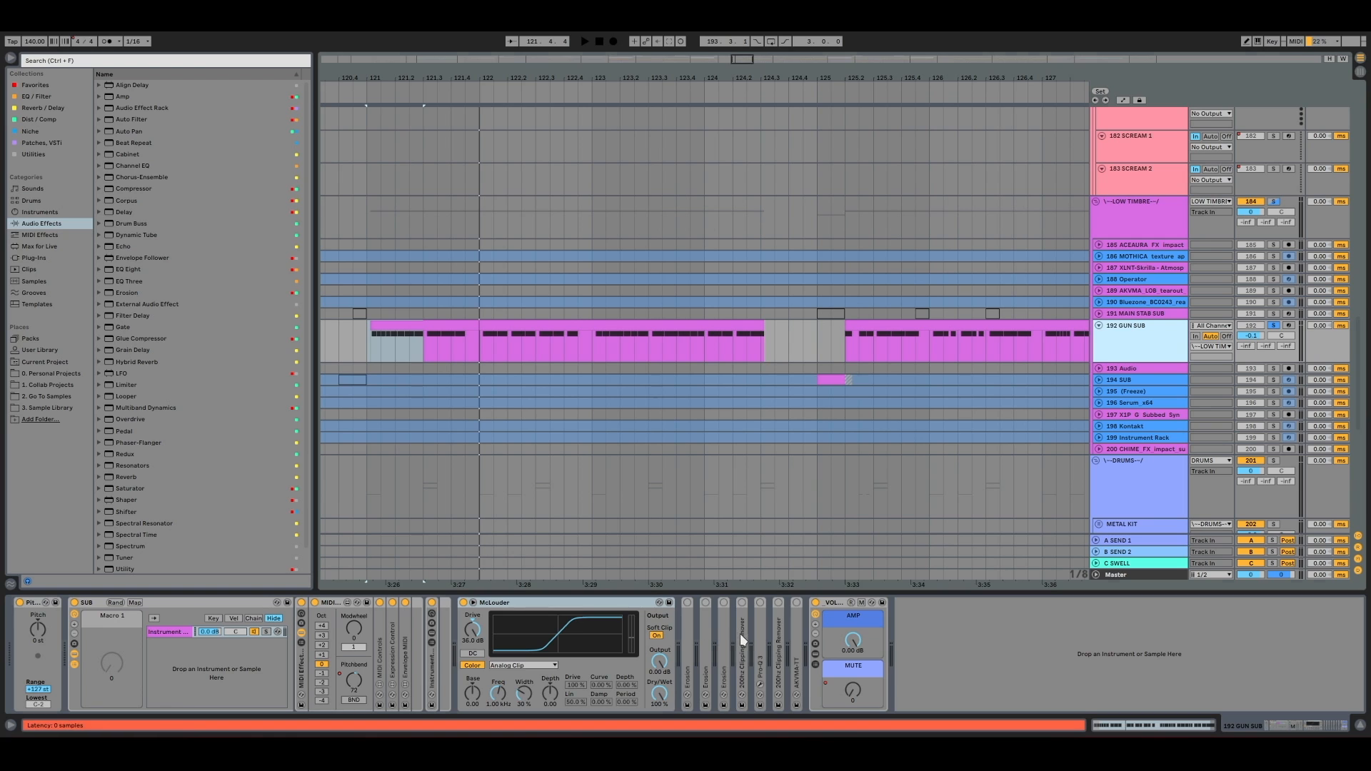
# Expand the first 200Hz Clipping Remover and inspect the Pro-Q 3 curve while GUN SUB plays
pyautogui.doubleClick(742, 615)
pyautogui.press('space')
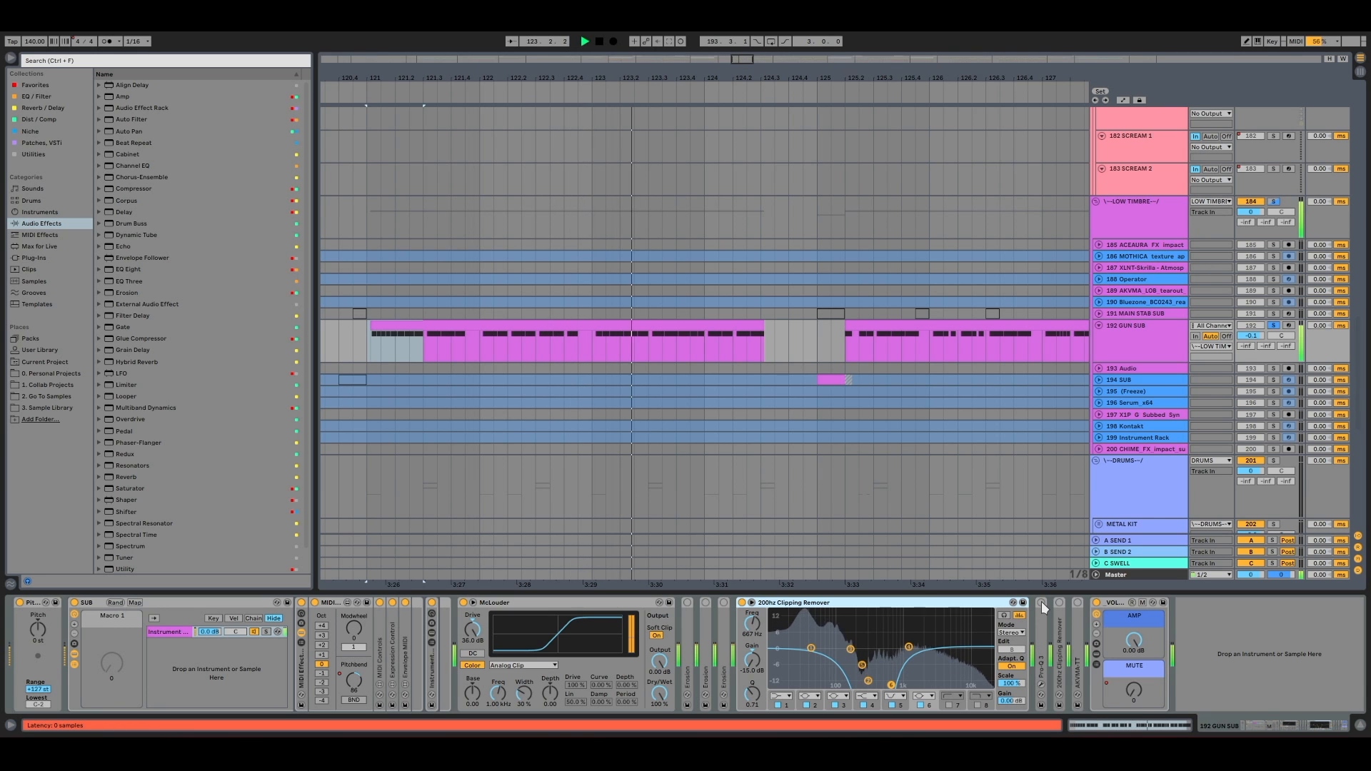
pyautogui.click(1042, 687)
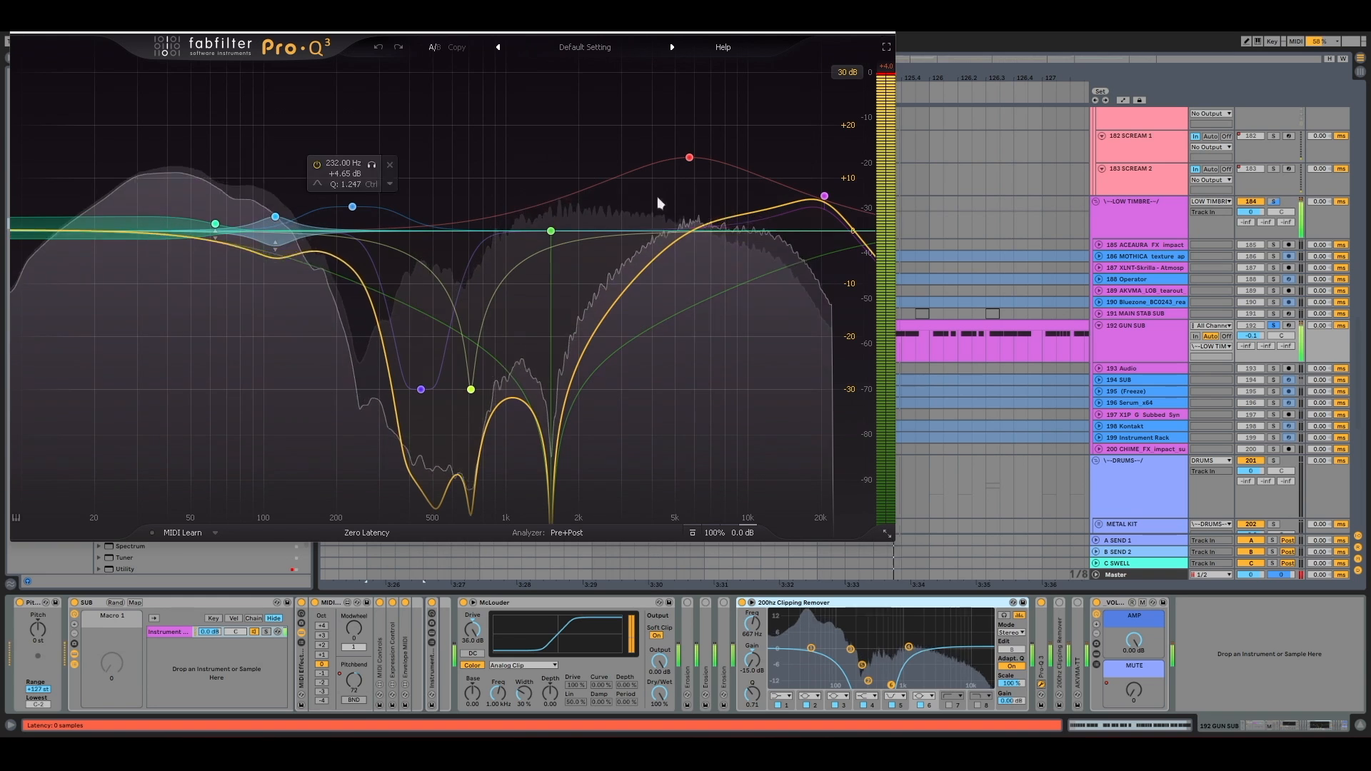
pyautogui.moveTo(337, 33); pyautogui.dragTo(573, 51)
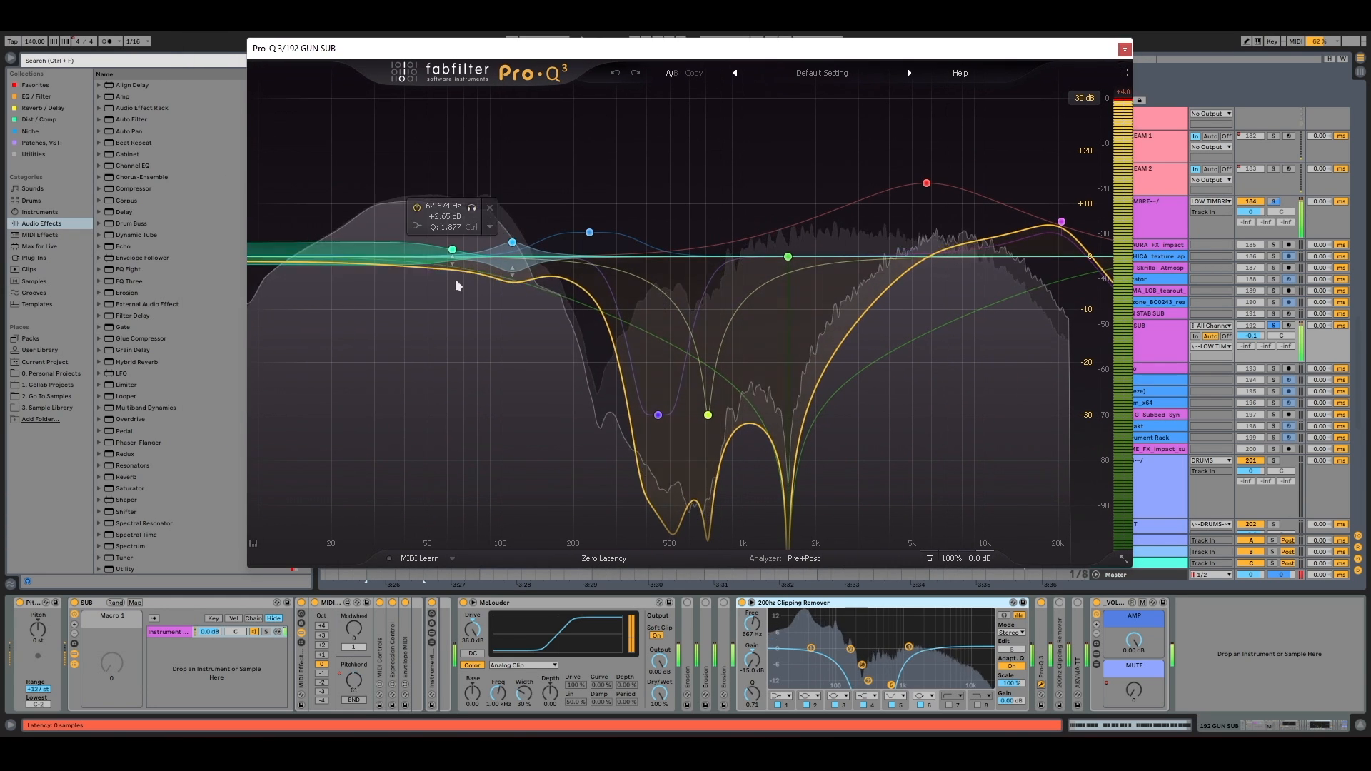
pyautogui.moveTo(744, 287)
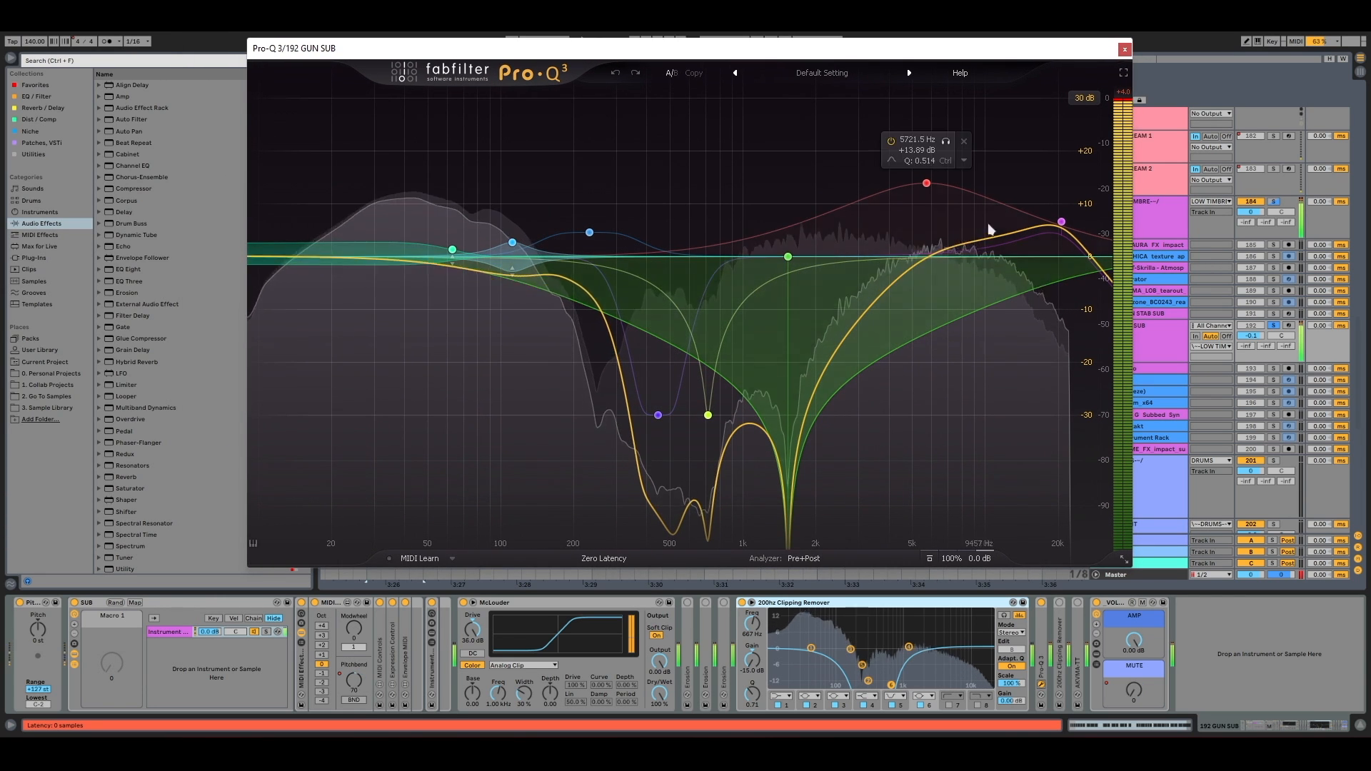
pyautogui.click(1124, 49)
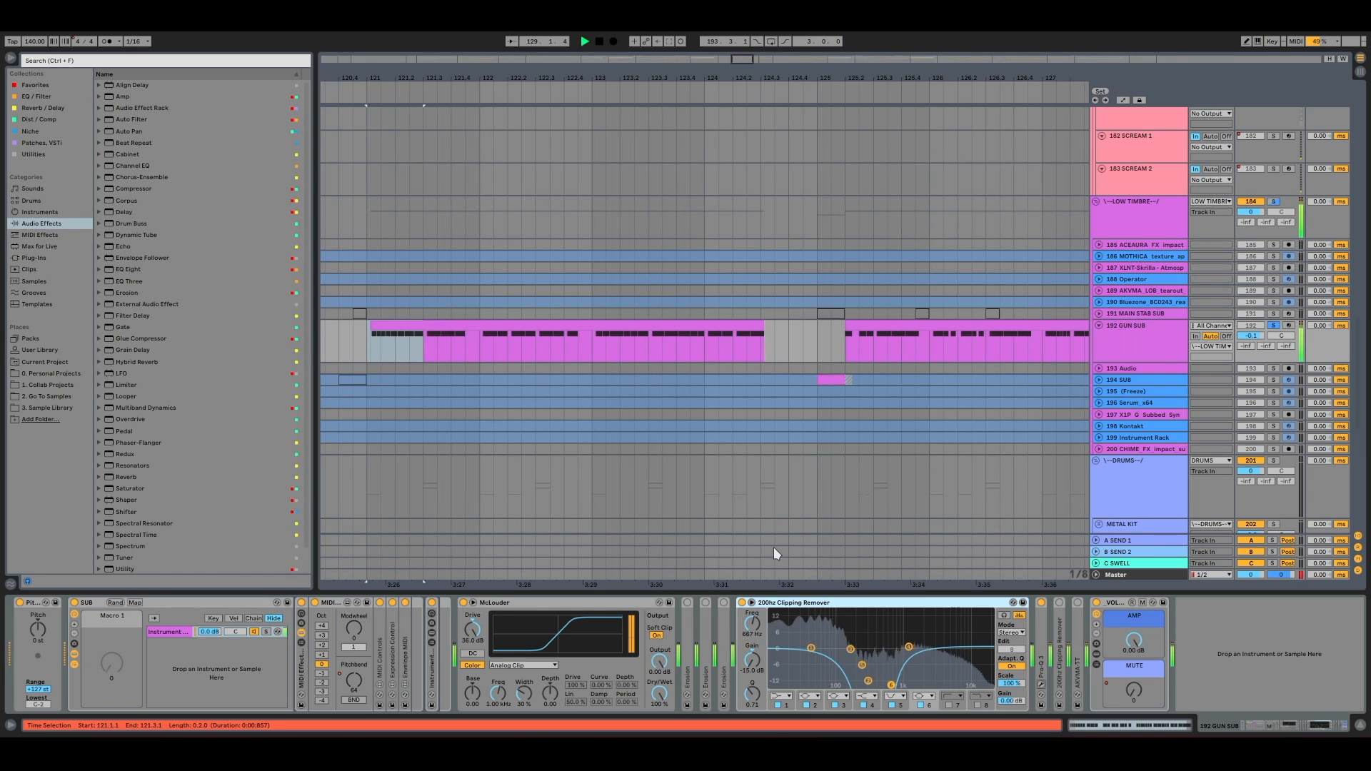
# Collapse the first 200Hz Clipping Remover, then expand and turn on the first Erosion device and play the track
pyautogui.doubleClick(812, 604)
pyautogui.press('space')
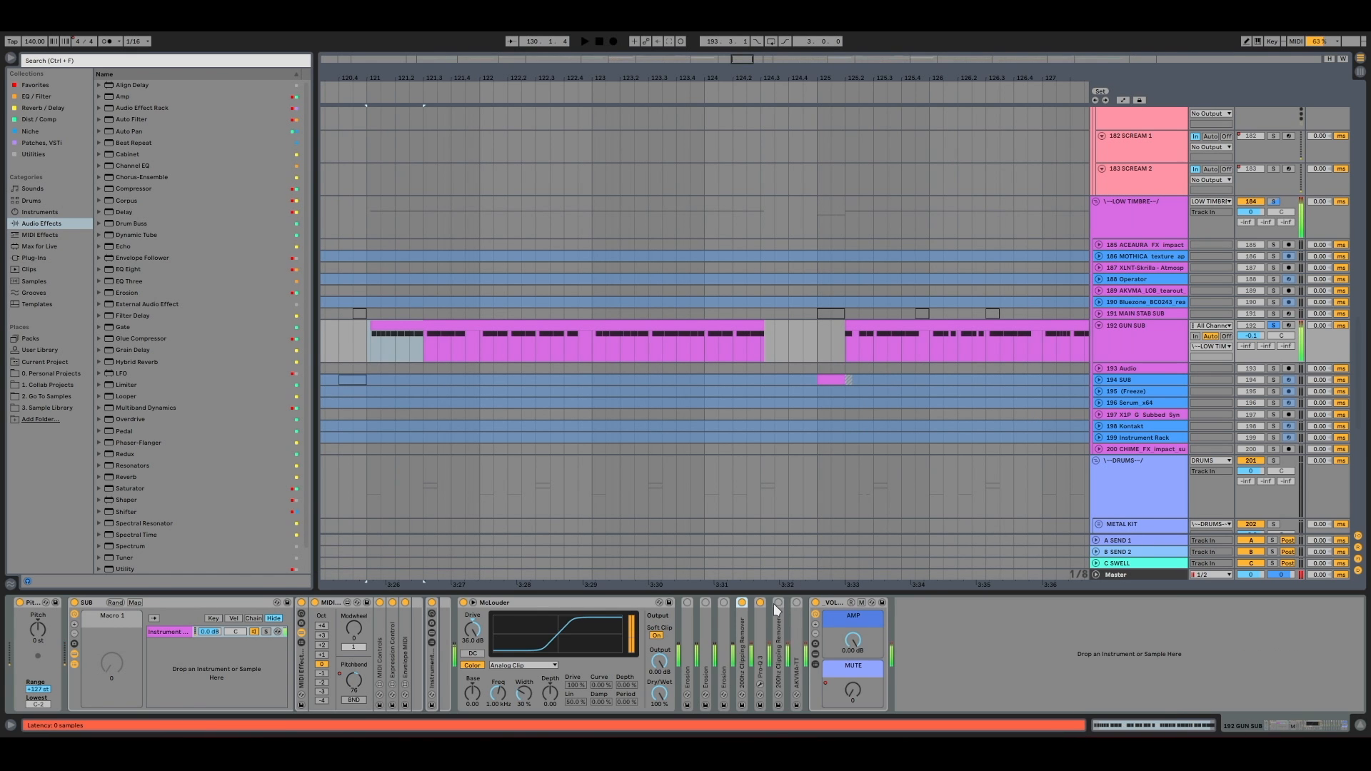
pyautogui.doubleClick(683, 622)
pyautogui.click(688, 602)
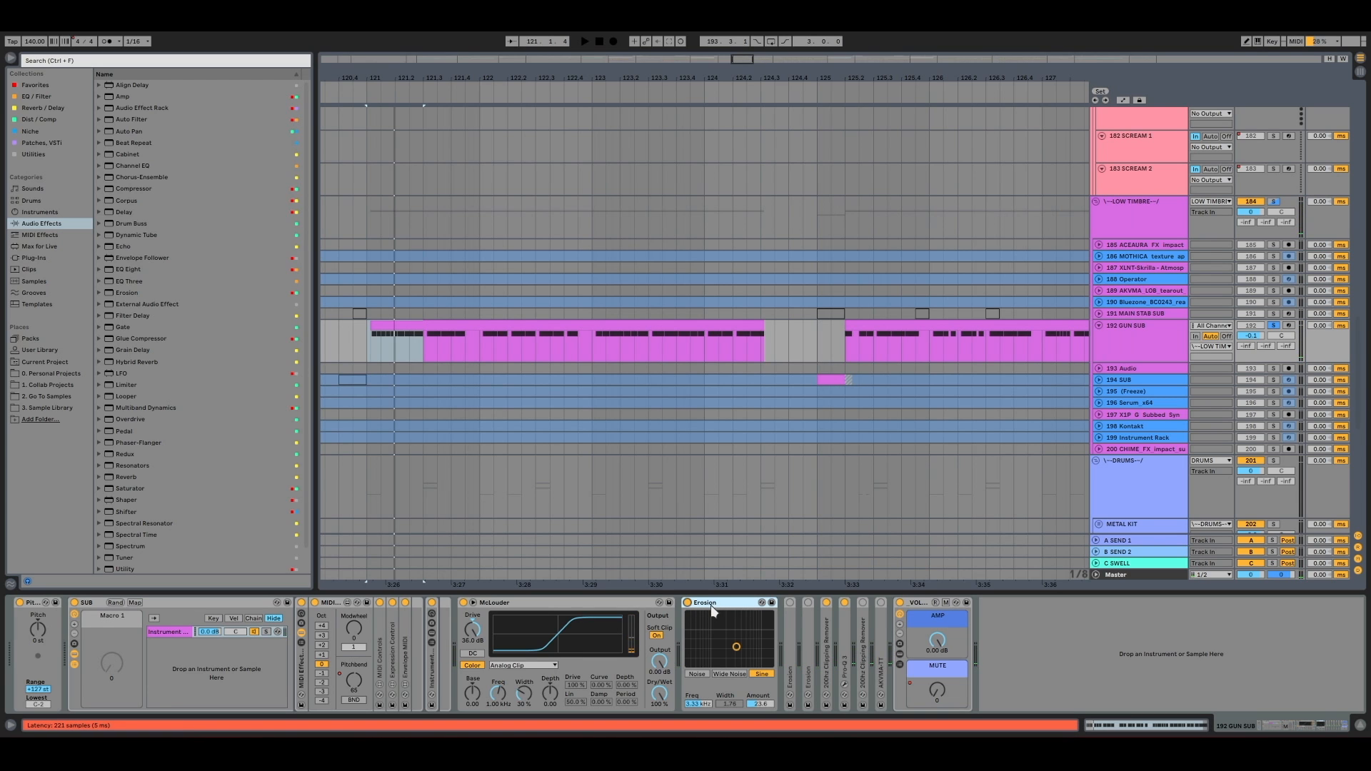
pyautogui.press('space')
# Turn on the second and third Erosion devices and expand both to compare their Sine and Wide Noise settings
pyautogui.click(790, 603)
pyautogui.doubleClick(787, 610)
pyautogui.click(703, 604)
pyautogui.doubleClick(704, 604)
pyautogui.doubleClick(722, 603)
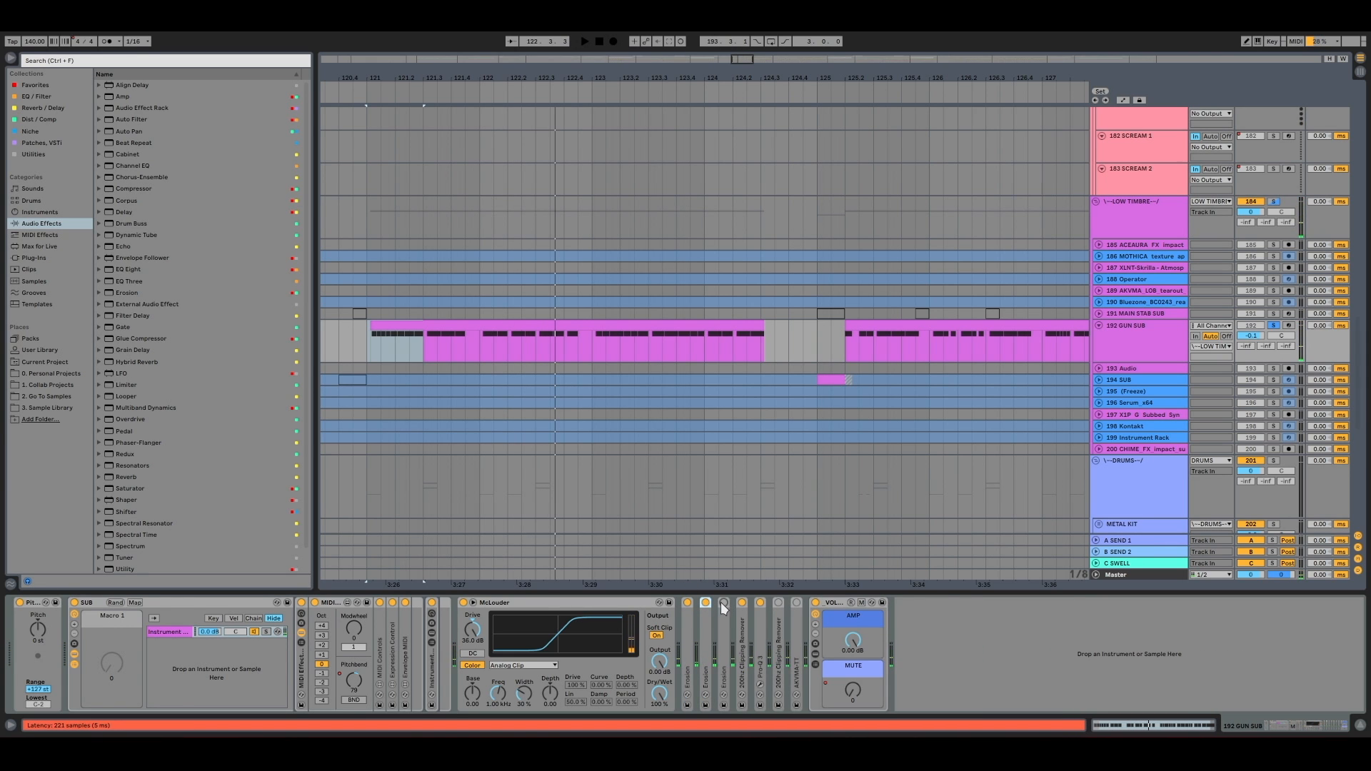
pyautogui.doubleClick(722, 614)
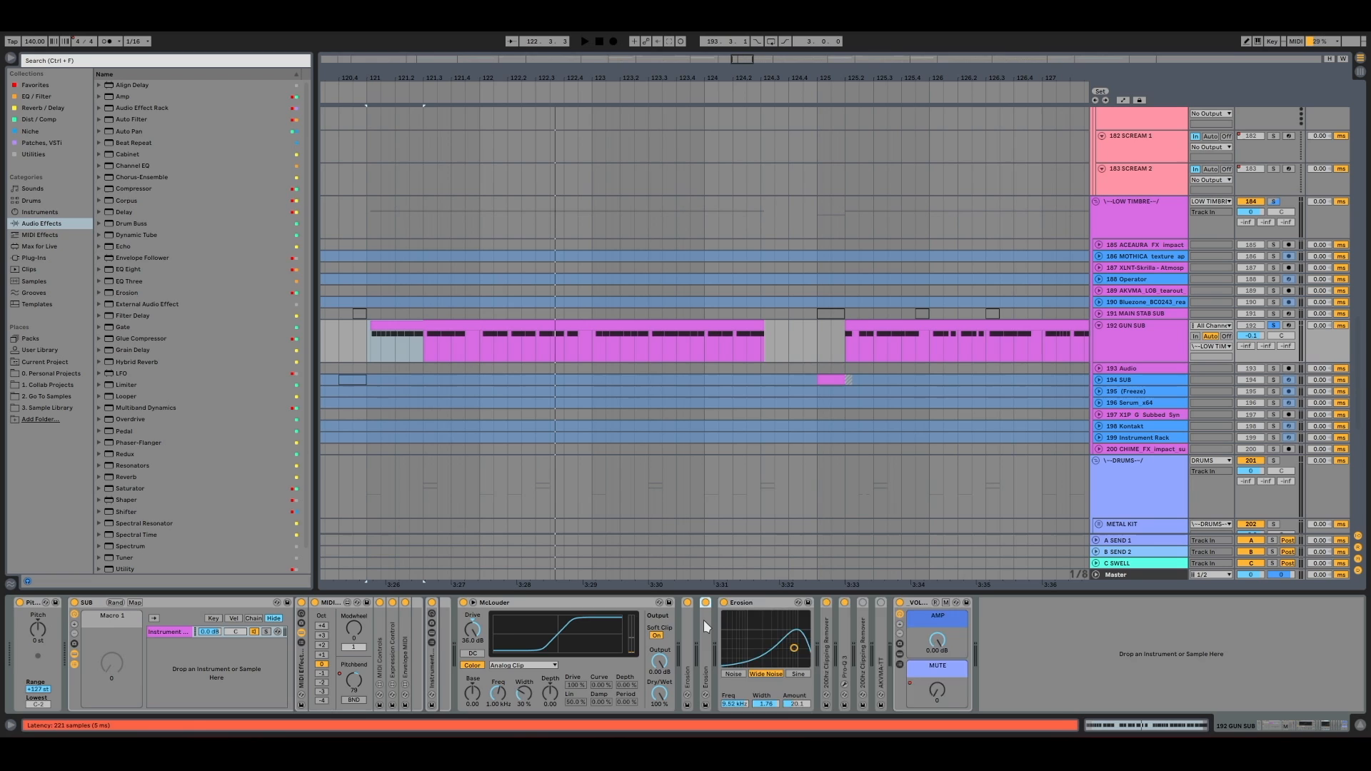
pyautogui.doubleClick(704, 620)
pyautogui.click(703, 619)
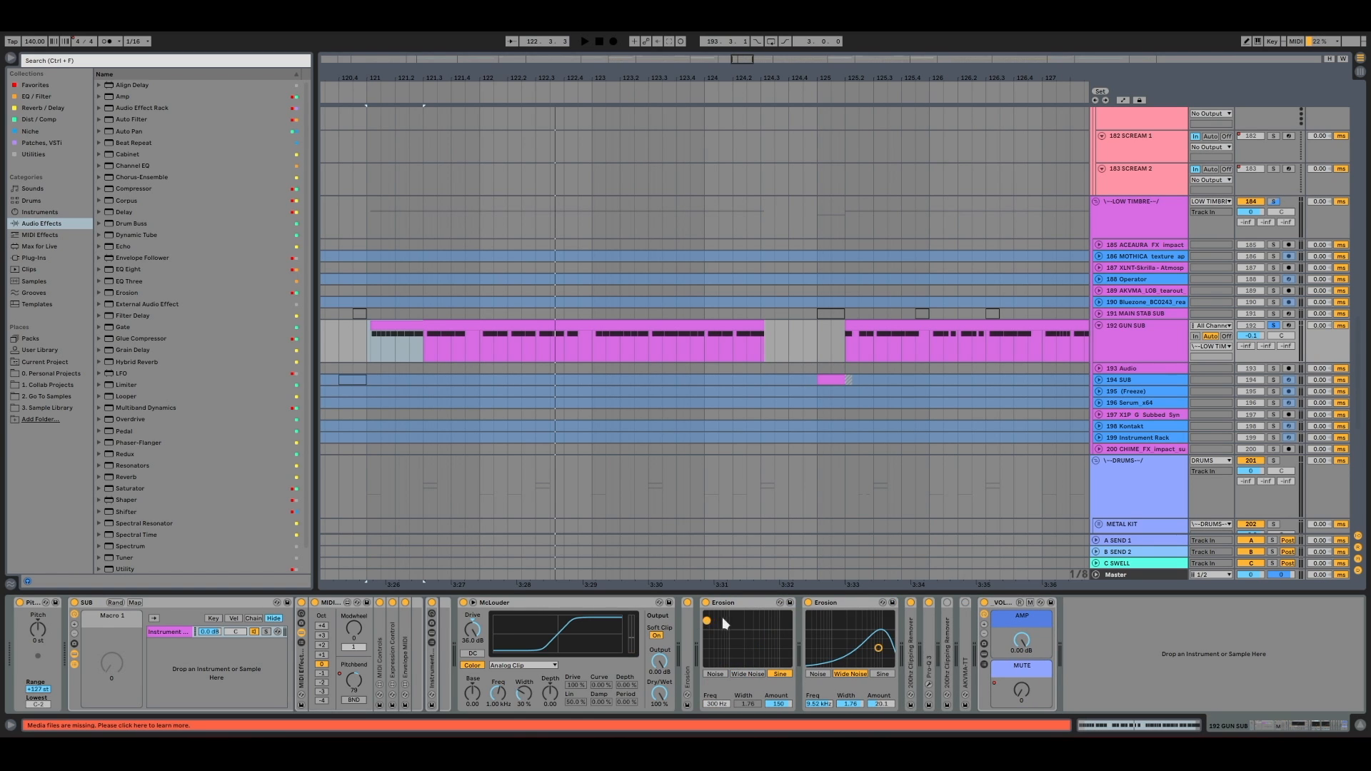
pyautogui.moveTo(822, 596); pyautogui.dragTo(809, 621)
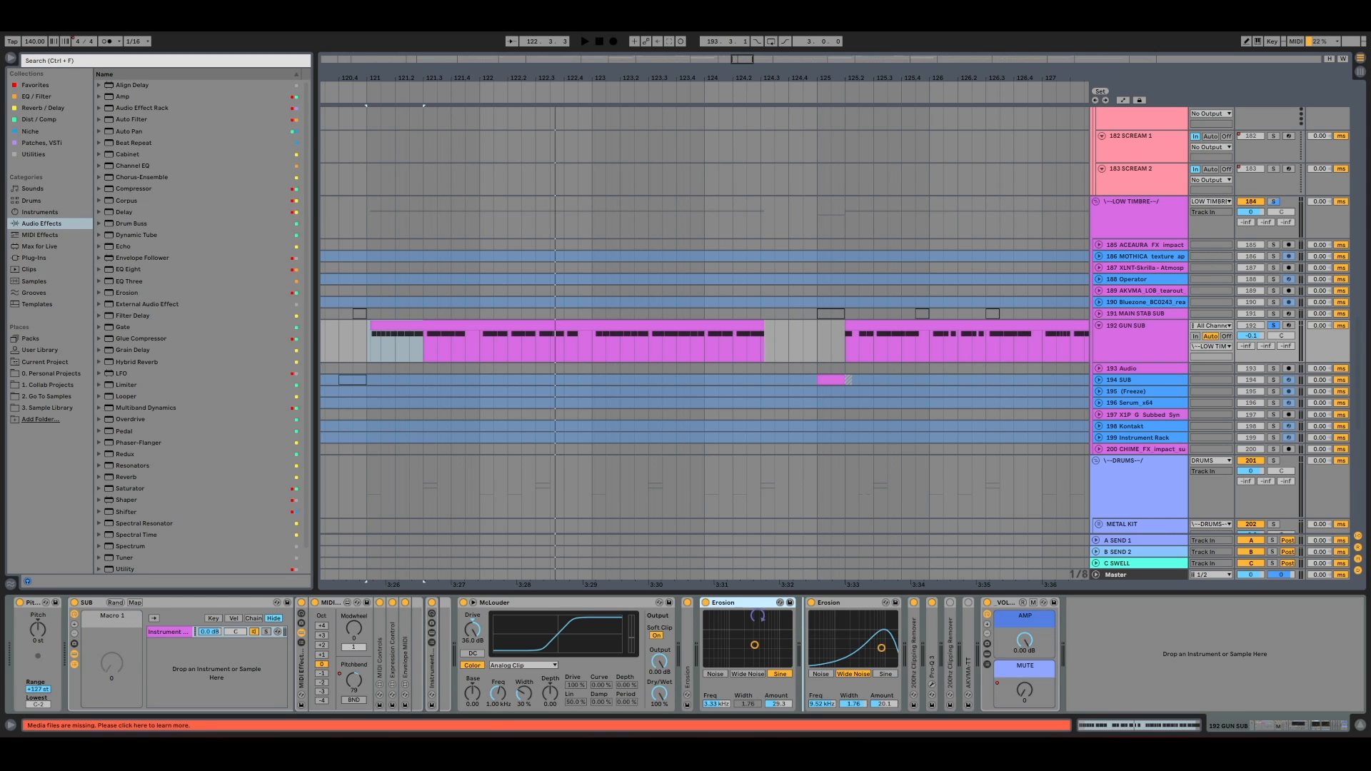
pyautogui.hotkey('ctrl', 'd')
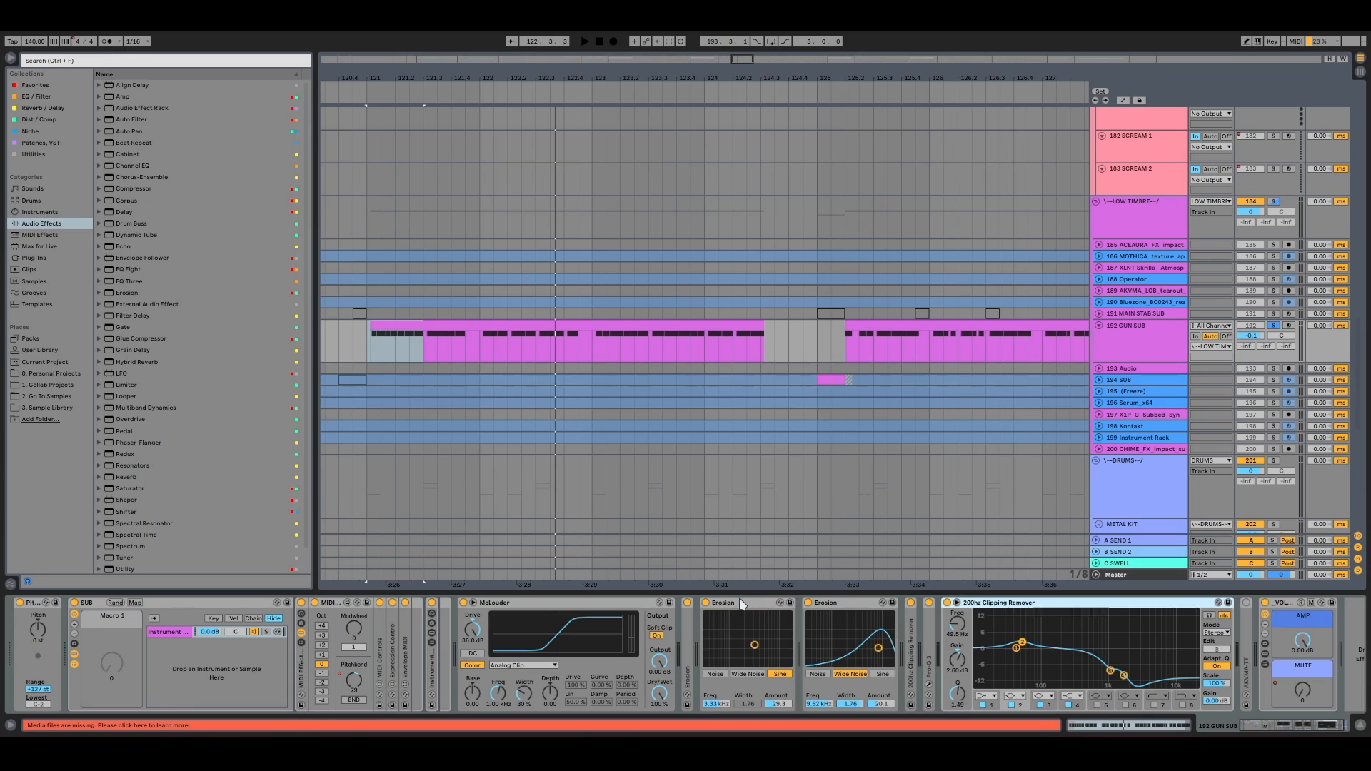
# Collapse both open Erosion devices, play GUN SUB through the second 200Hz Clipping Remover, and collapse that EQ
pyautogui.click(741, 603)
pyautogui.press('Delete')
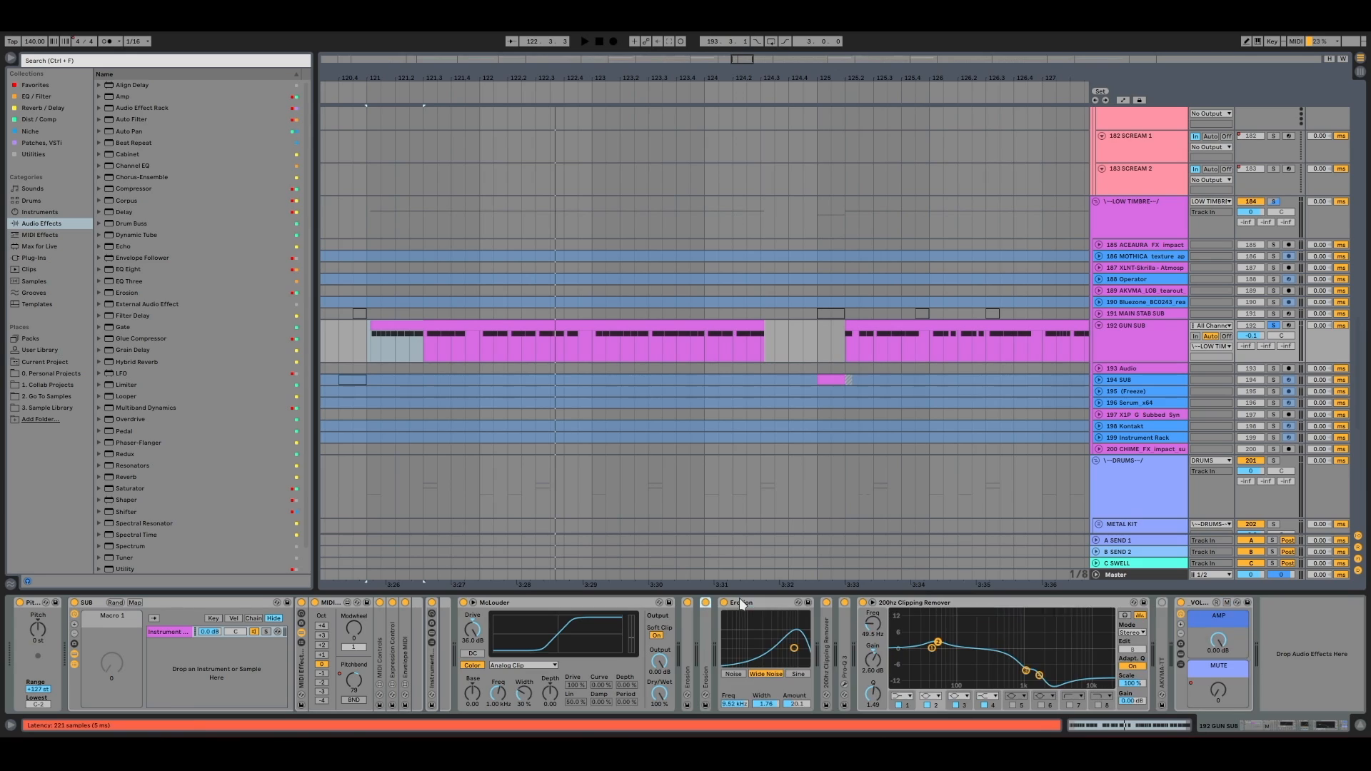
pyautogui.doubleClick(786, 604)
pyautogui.press('space')
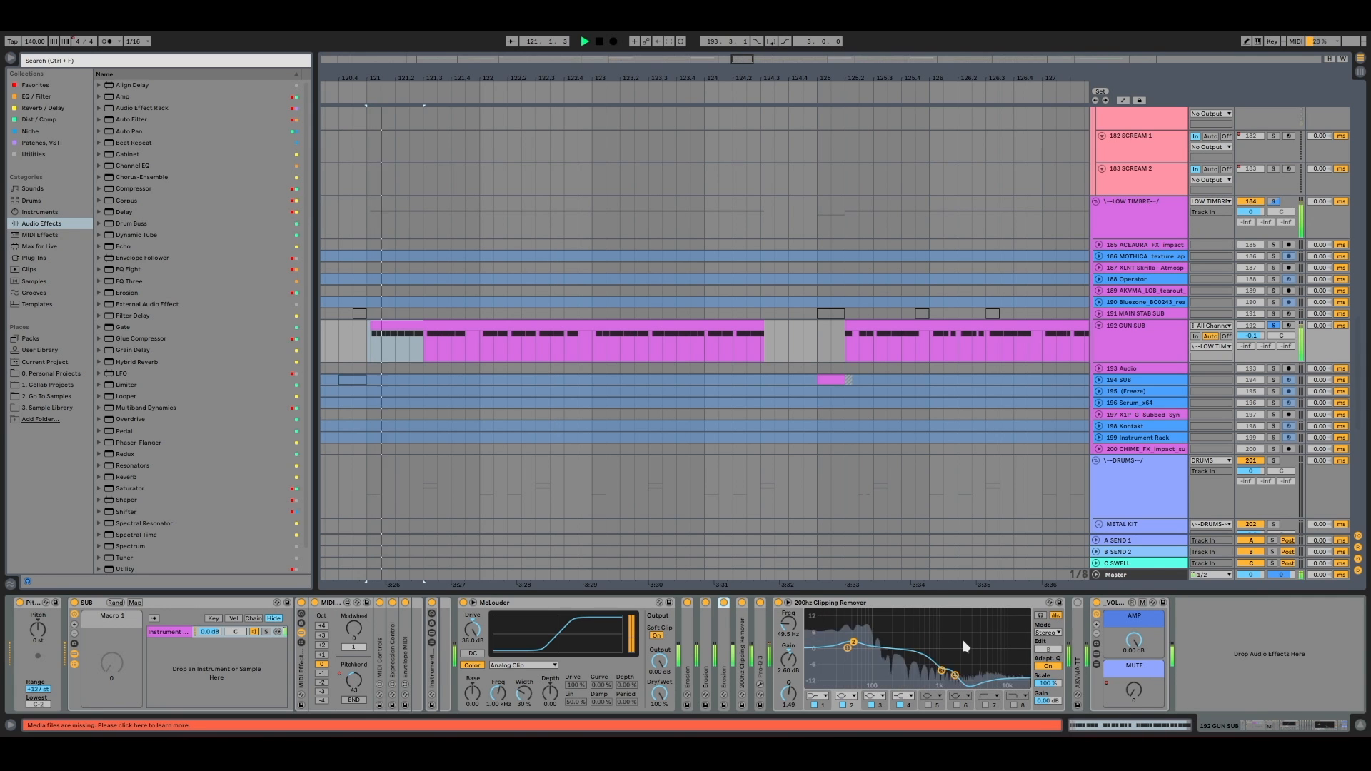
pyautogui.doubleClick(862, 605)
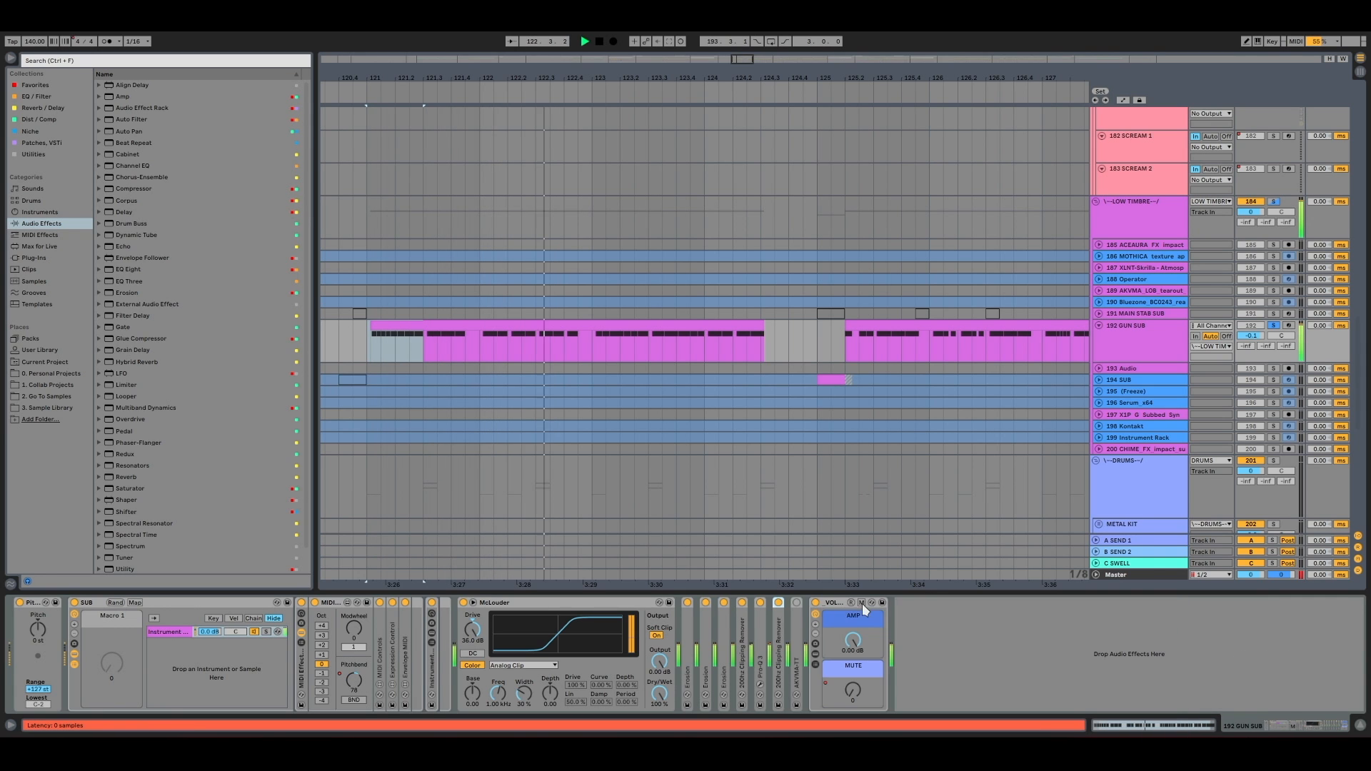
# Inspect the AKVMA-TT multiband compressor and play GUN SUB through the complete effect chain
pyautogui.doubleClick(799, 614)
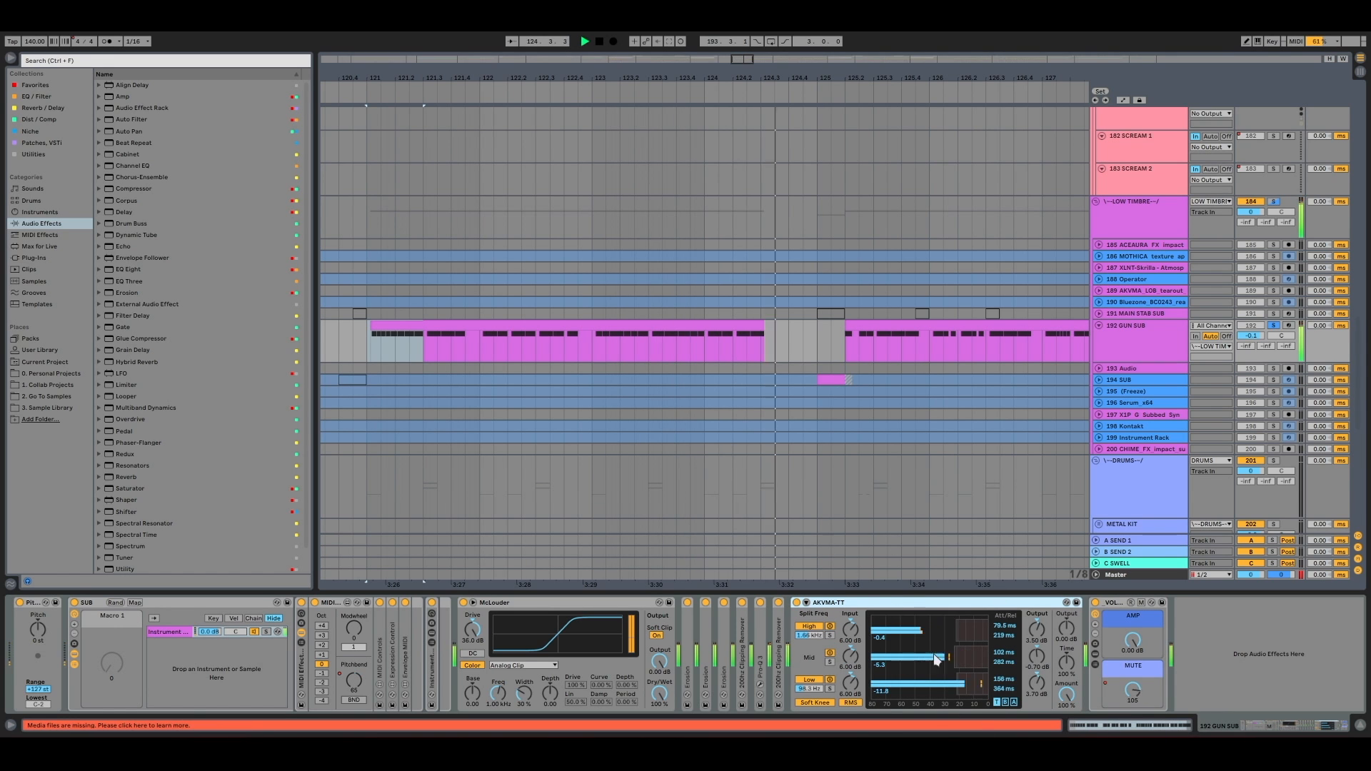
pyautogui.press('space')
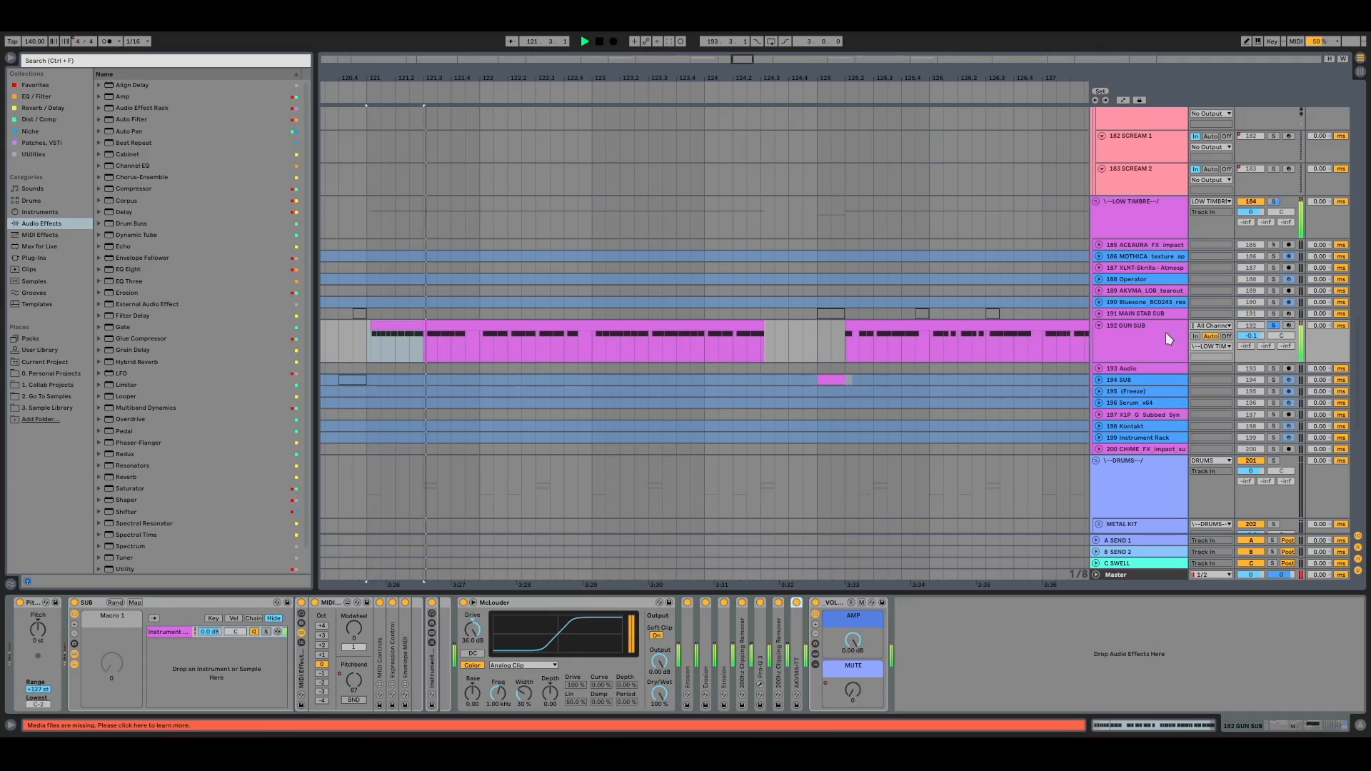
pyautogui.click(1165, 334)
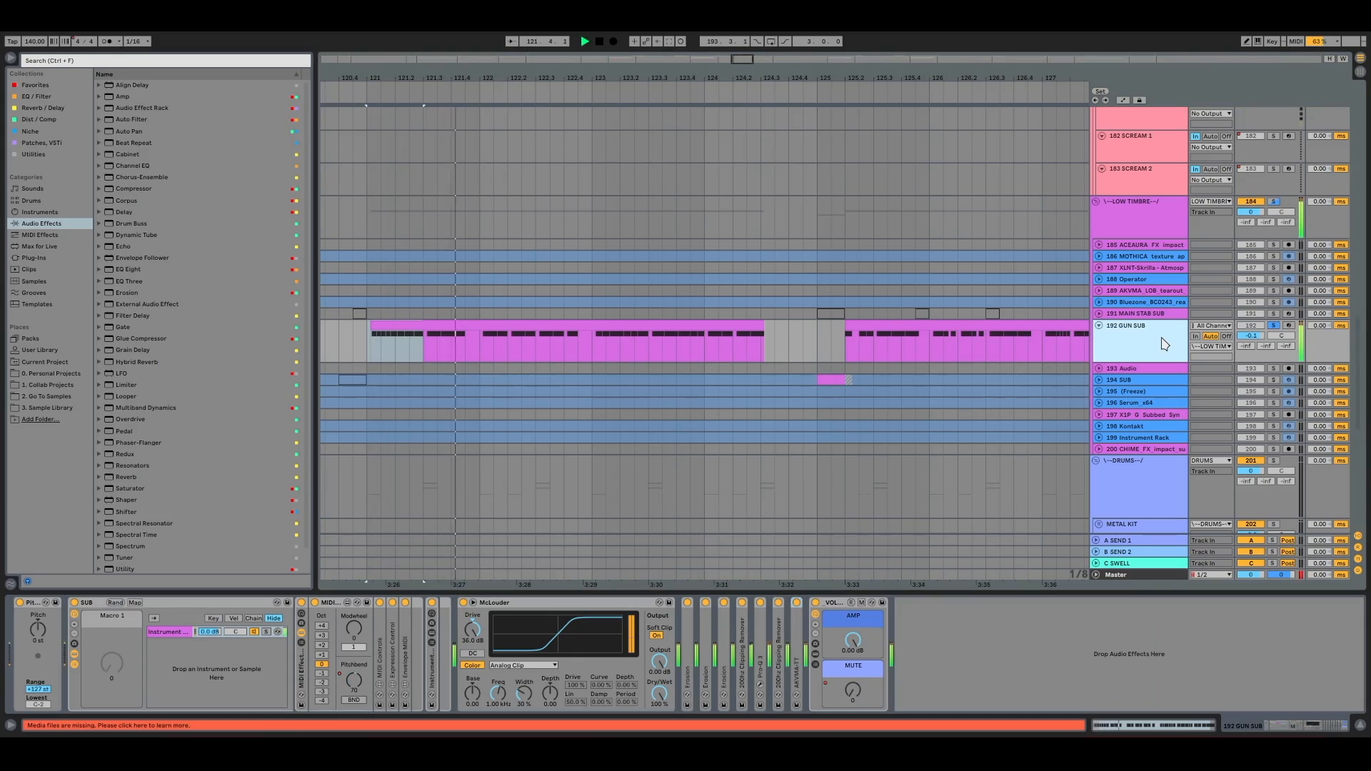
pyautogui.press('space')
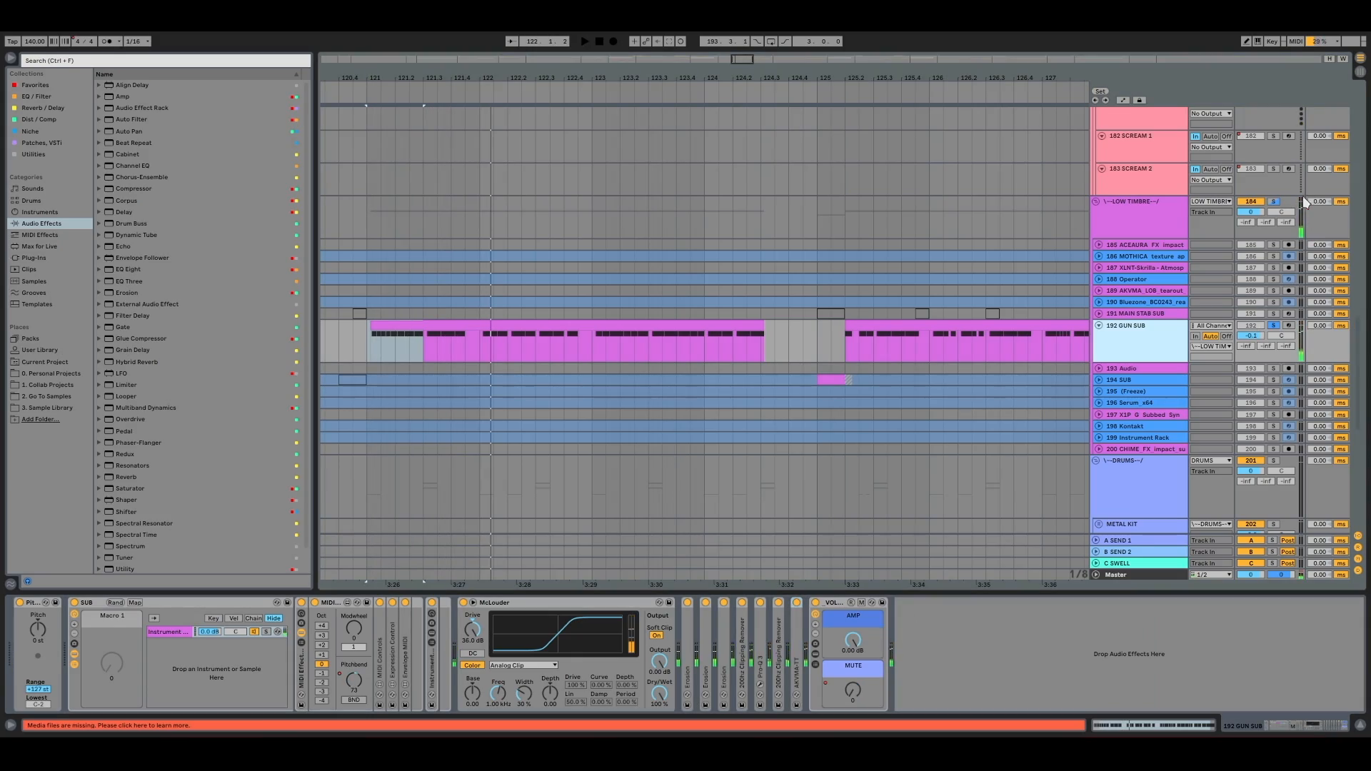
# Fold the LOW TIMBRE group and play the 162 RIFF group in solo
pyautogui.click(1097, 201)
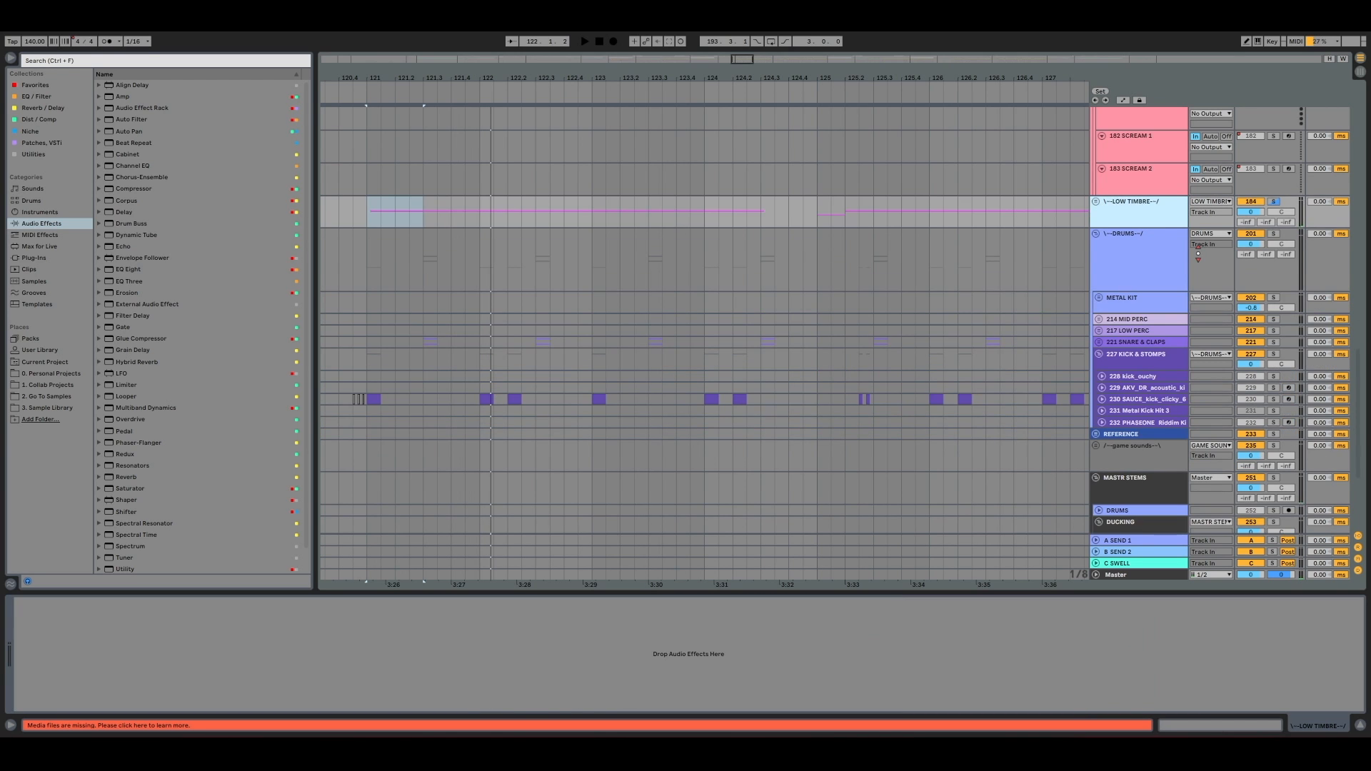
pyautogui.scroll(10, 1197, 257)
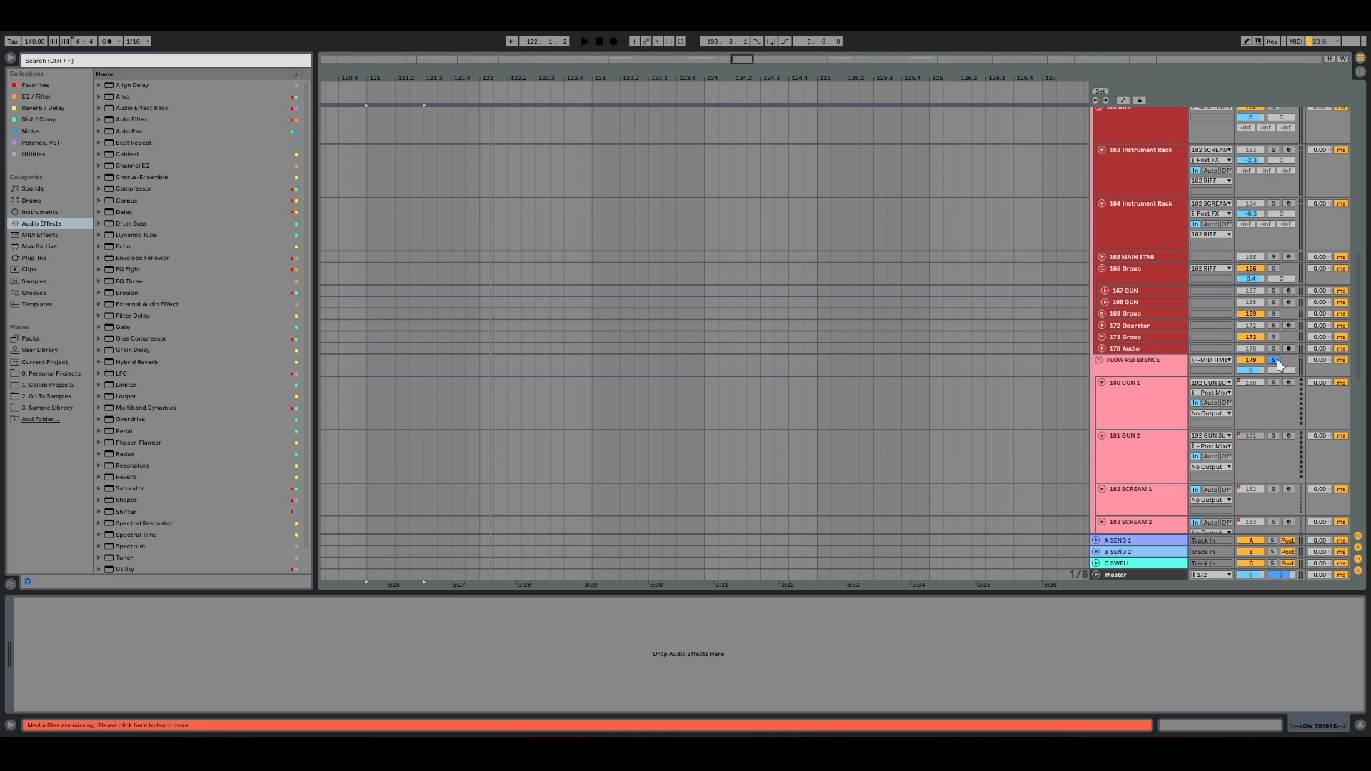
pyautogui.press('space')
pyautogui.scroll(2, 1279, 343)
pyautogui.click(1274, 222)
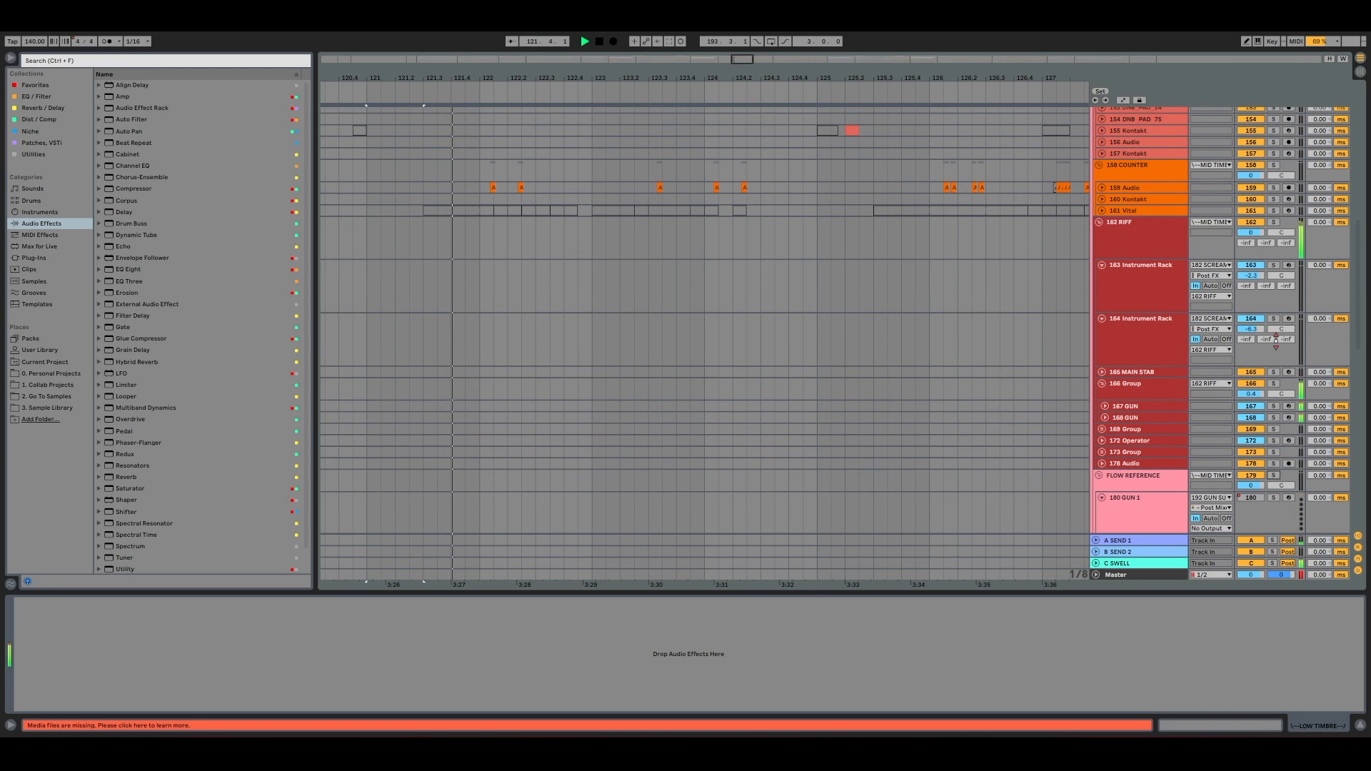
pyautogui.press('space')
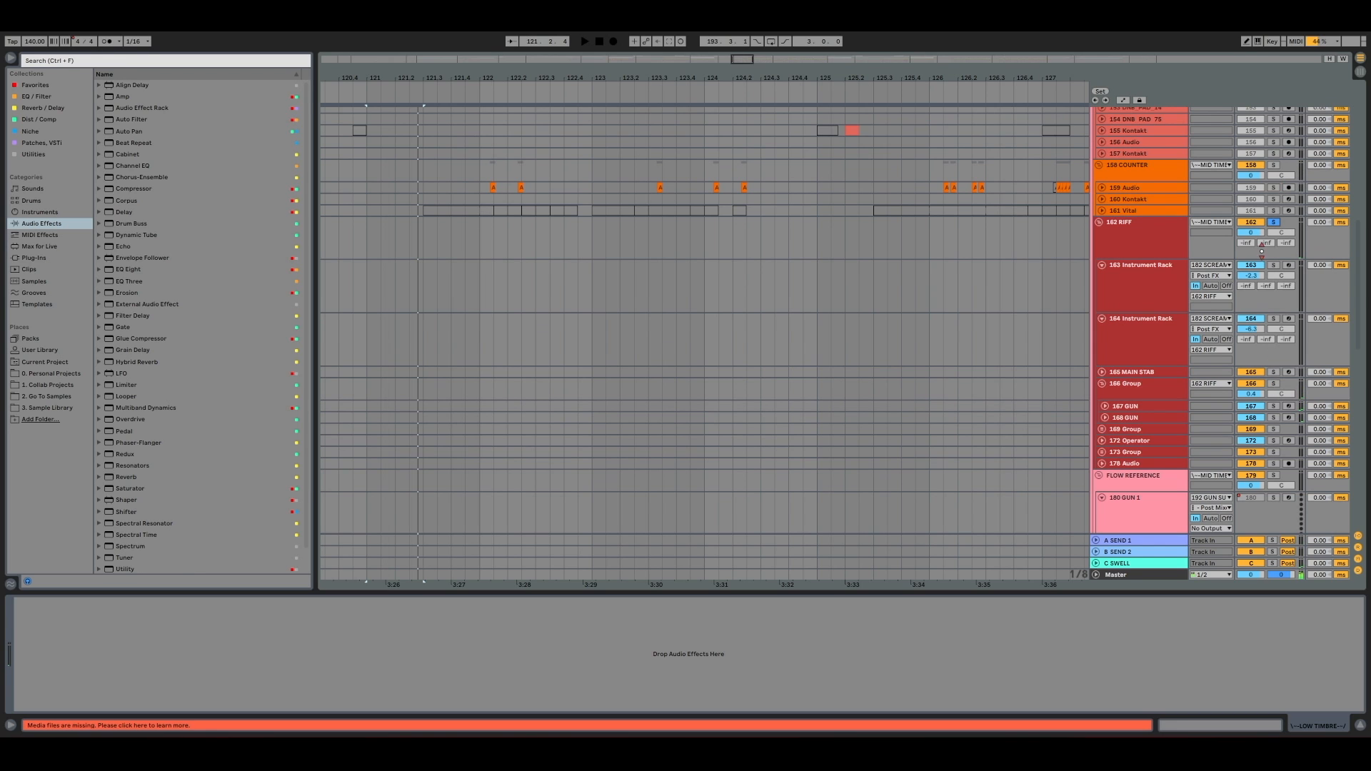
# Add the FLOW REFERENCE tracks GUN 1 and GUN 2 to the solo and play them with RIFF
pyautogui.hotkey('ctrl', 'd')
pyautogui.keyDown('ctrl'); pyautogui.click(1273, 495); pyautogui.keyUp('ctrl')
pyautogui.press('space')
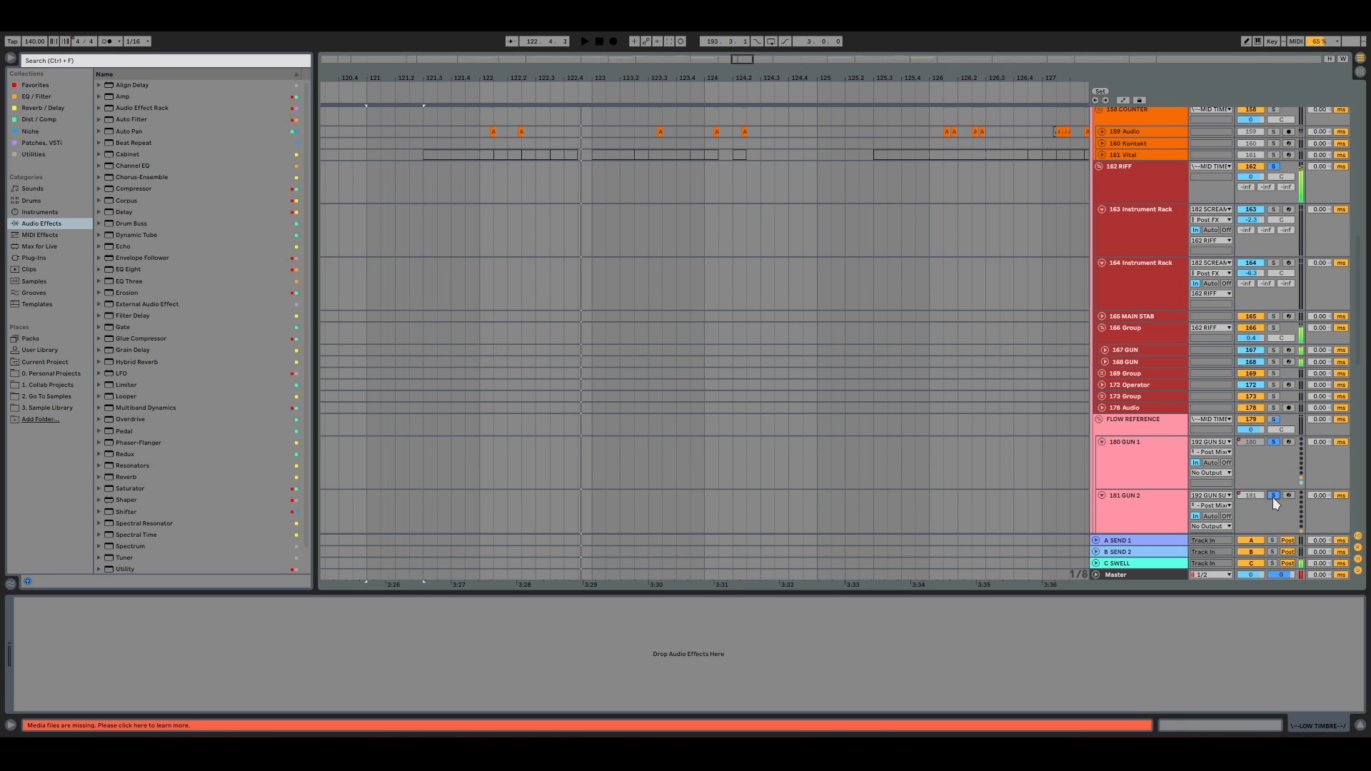
# Show track 163's device chain and compare the Expression Control mappings of its two Instrument Rack chains
pyautogui.click(1137, 285)
pyautogui.click(1140, 239)
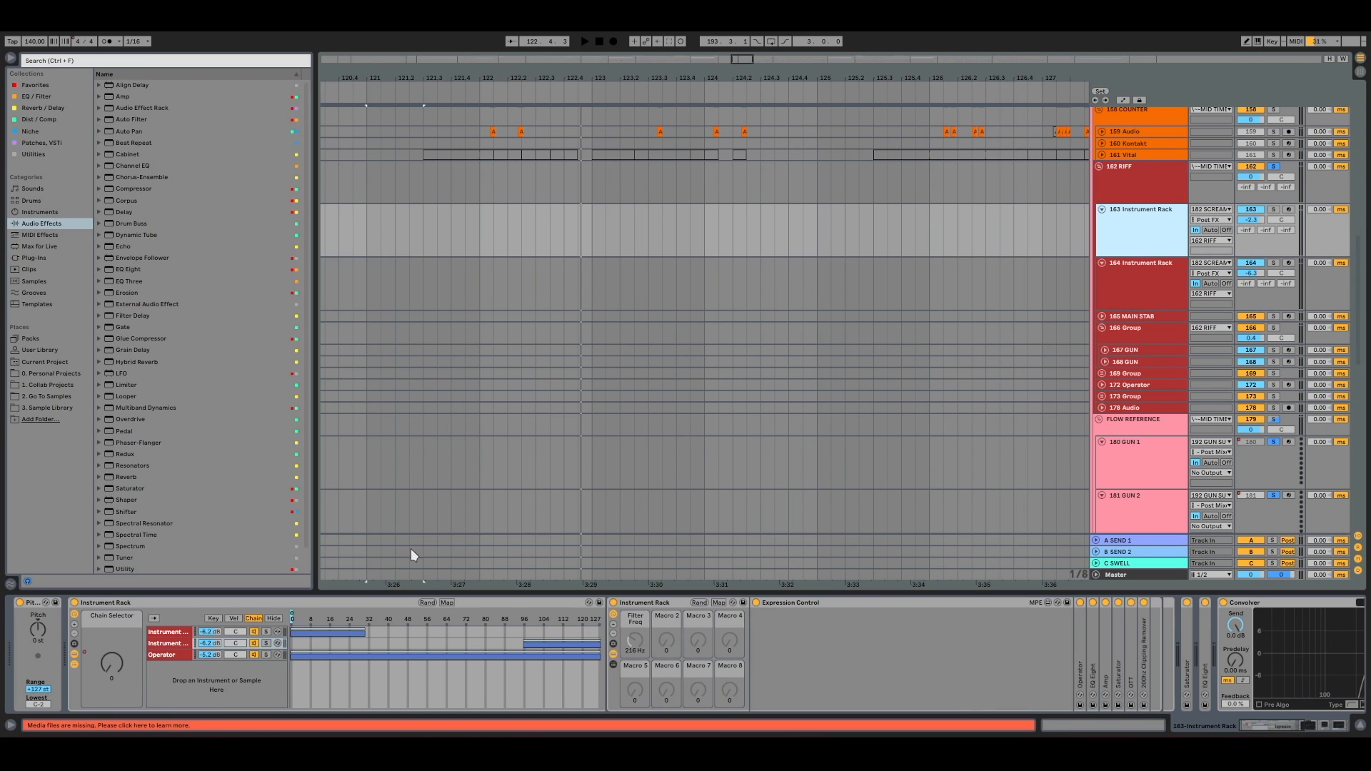
pyautogui.click(183, 633)
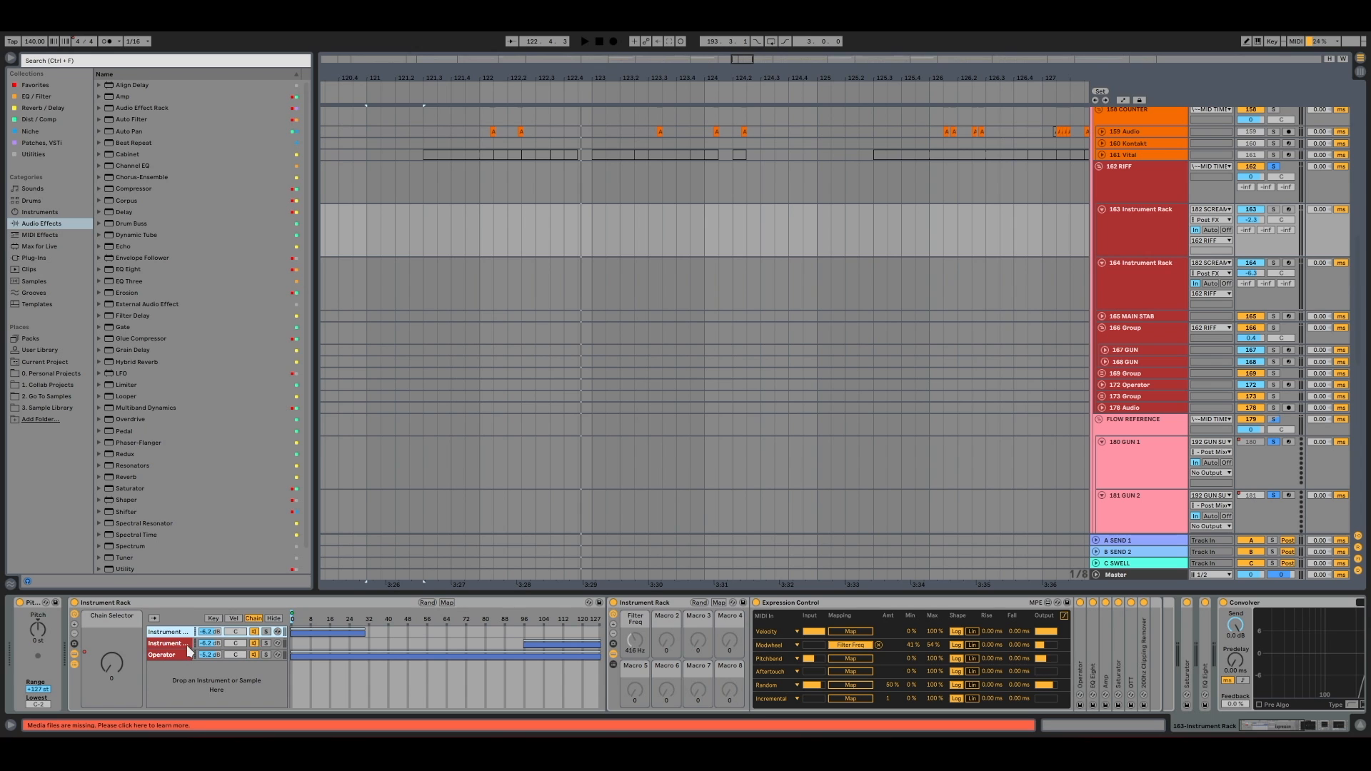
pyautogui.click(187, 645)
# Play the soloed riff and examine the AKV_DR_bass_oneshot_malfunction_2_D sample waveforms in the 167 GUN track's two nested rack chains
pyautogui.press('space')
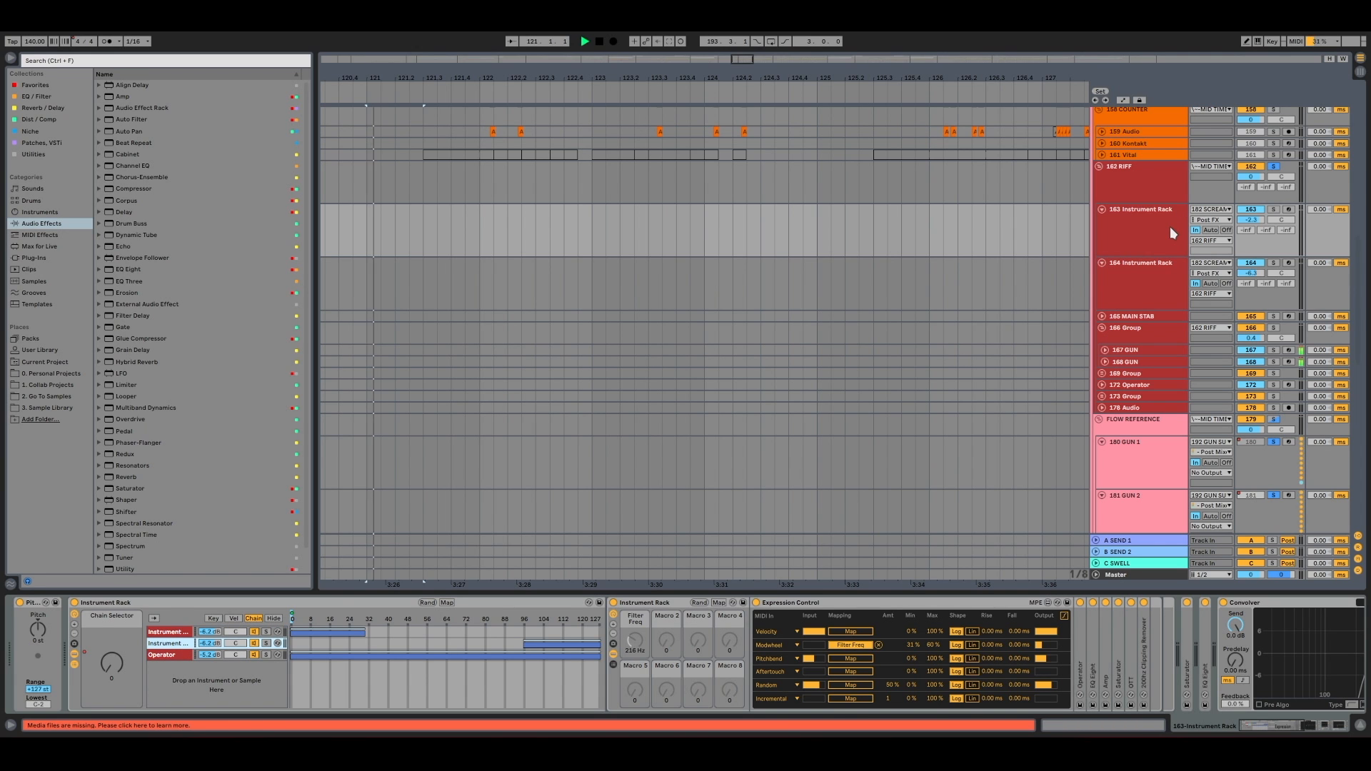
pyautogui.click(1122, 349)
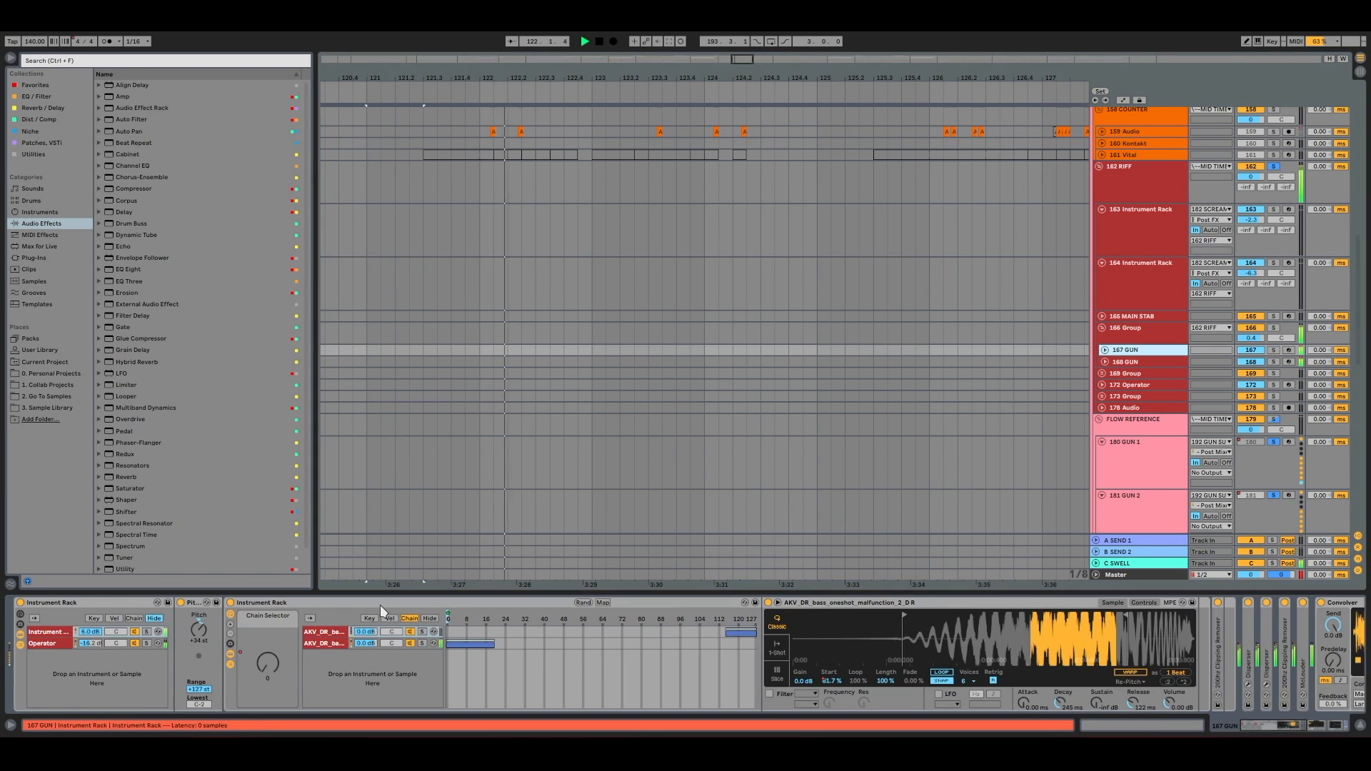
pyautogui.press('space')
pyautogui.moveTo(960, 614); pyautogui.dragTo(964, 619)
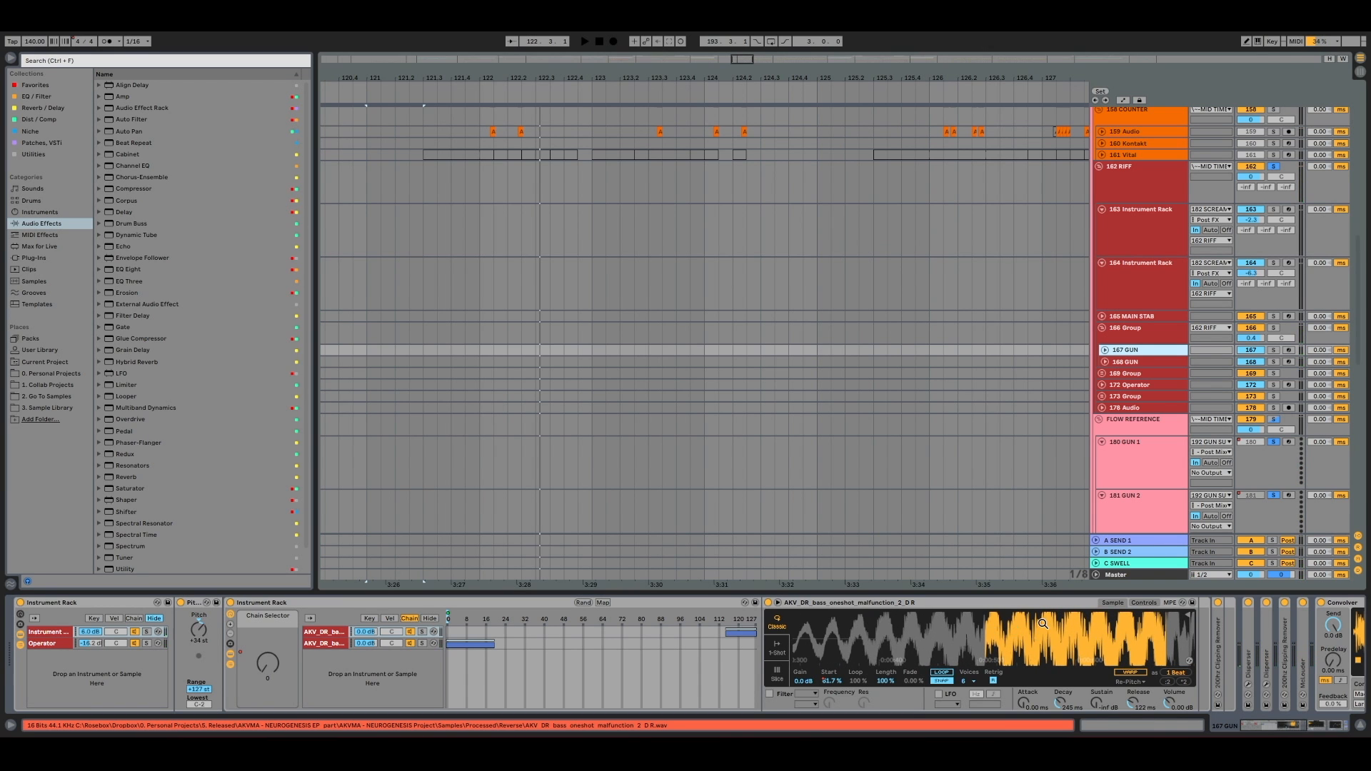
pyautogui.hotkey('ctrl', 'z')
pyautogui.press('space')
pyautogui.moveTo(949, 643); pyautogui.dragTo(951, 646)
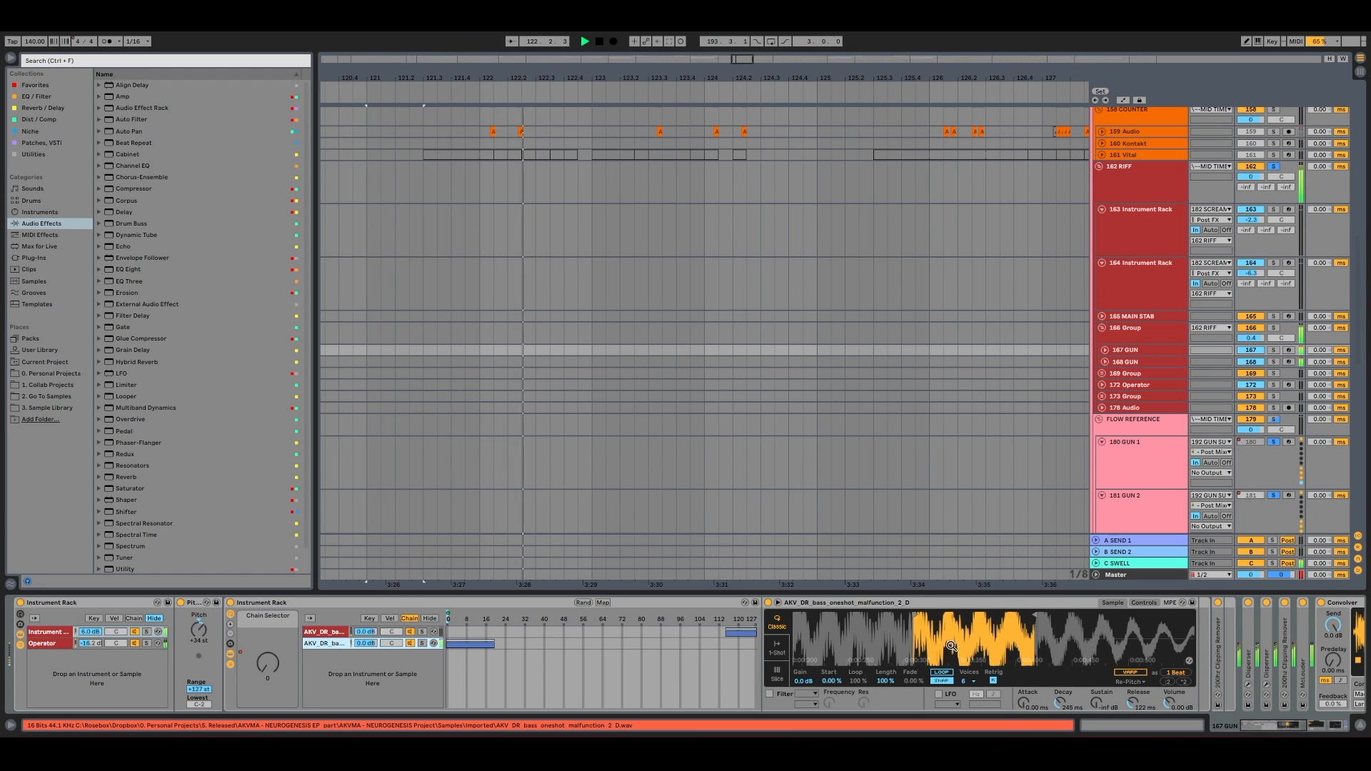
# Inspect the Operator chain in 167 GUN's rack, fold its Convolver, and play the riff with the neighbouring Instrument Rack chain shown
pyautogui.press('space')
pyautogui.click(50, 643)
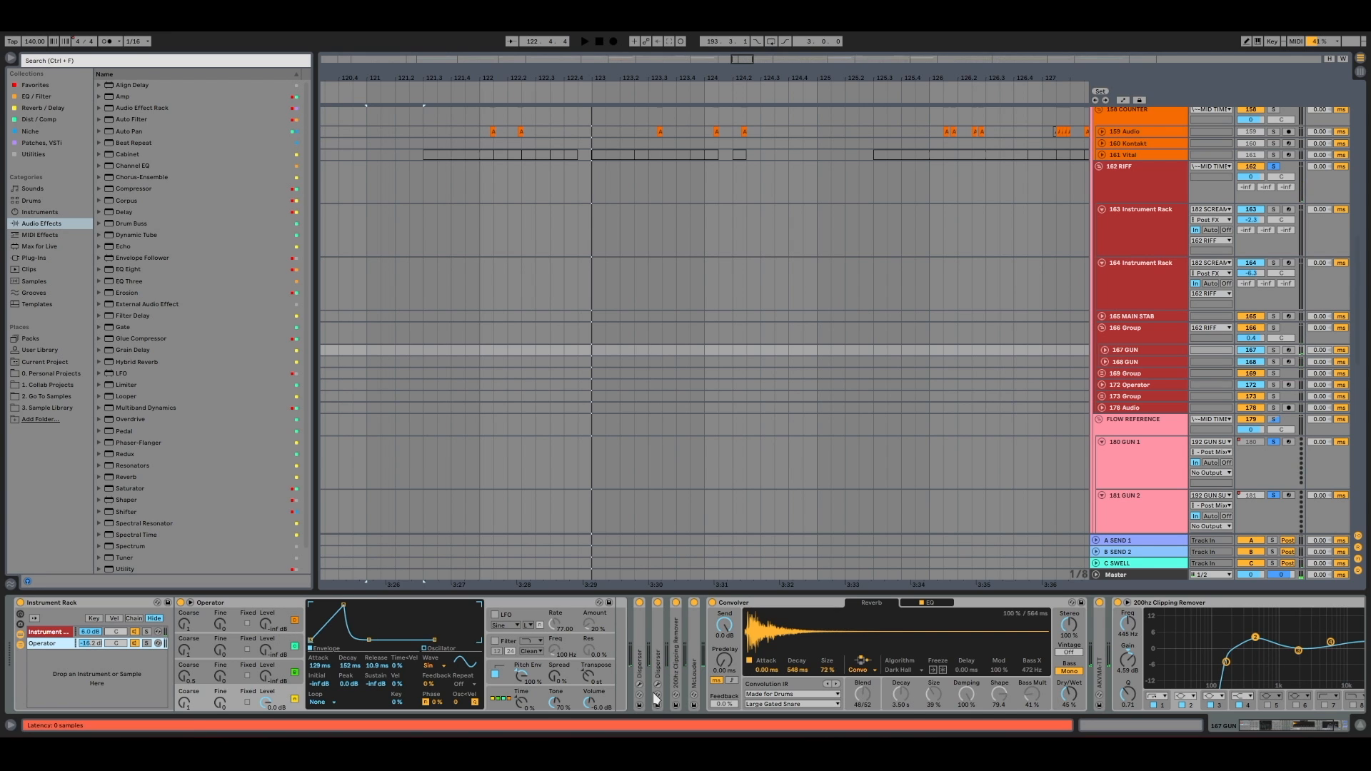
pyautogui.doubleClick(777, 603)
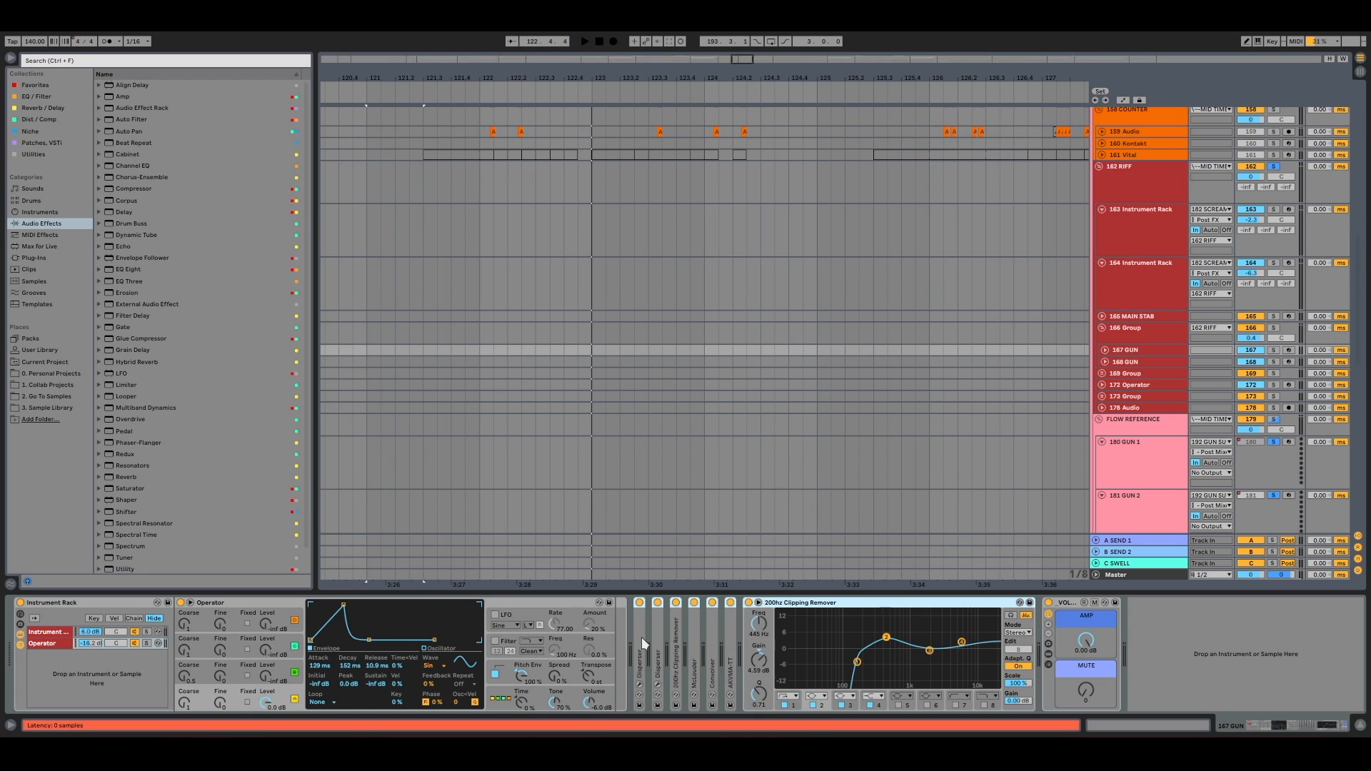
pyautogui.press('space')
pyautogui.click(67, 633)
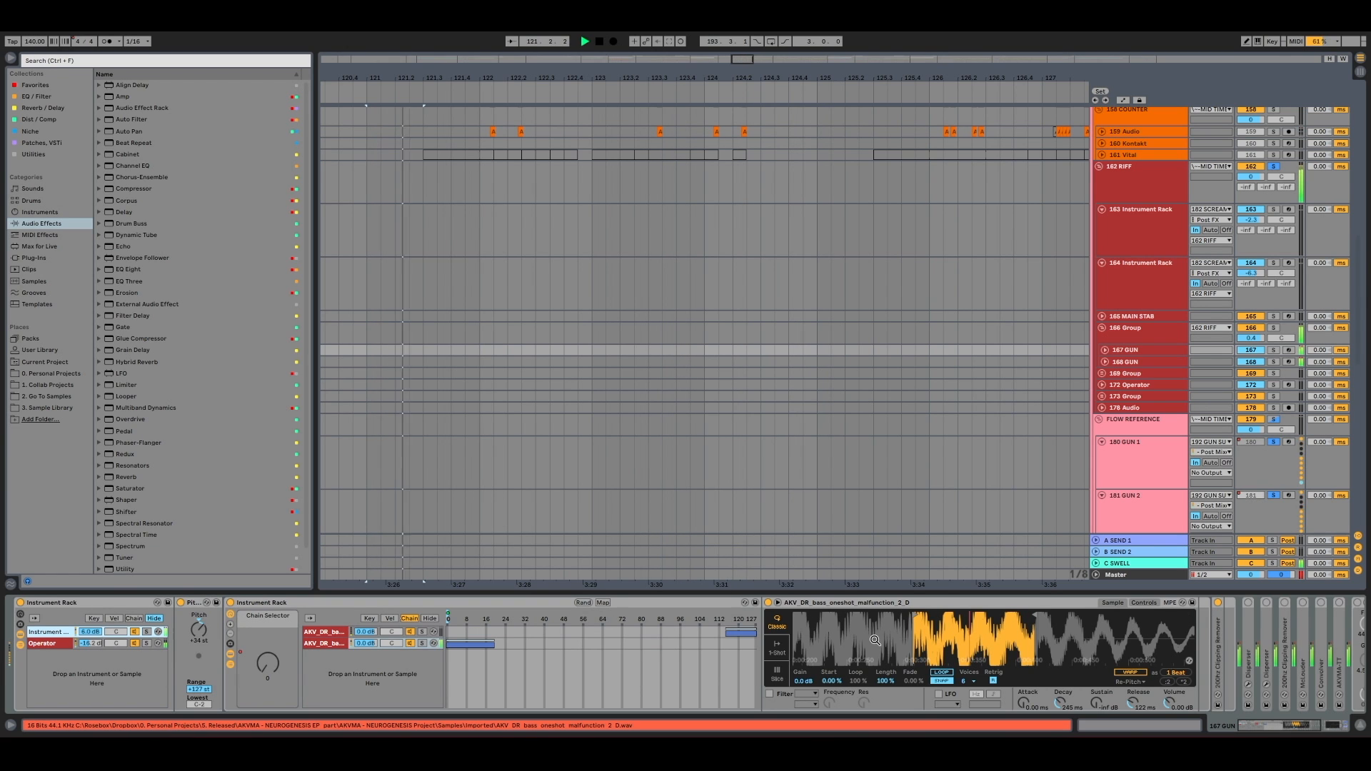
pyautogui.press('space')
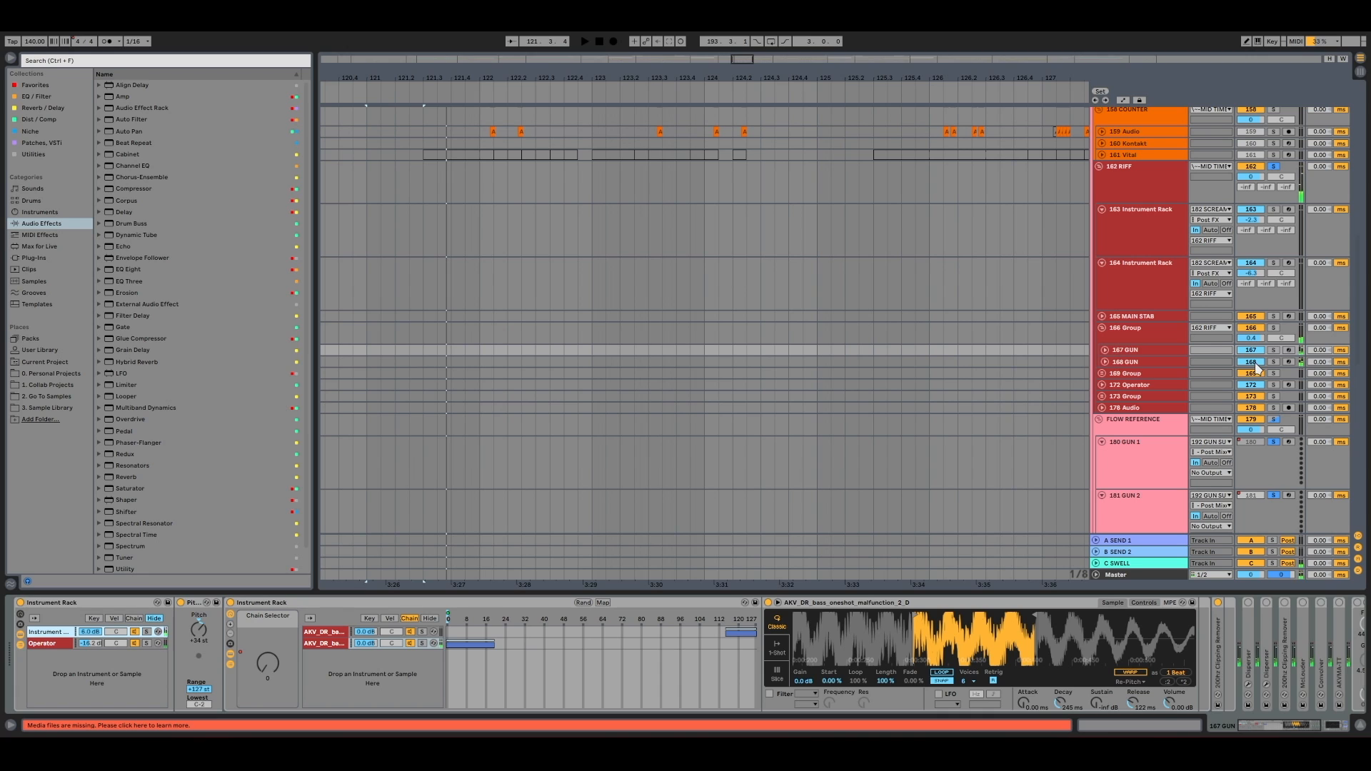
# Select the 167 GUN track, play its bass layer, and show the Master track's metering and monitoring devices
pyautogui.click(1155, 351)
pyautogui.press('space')
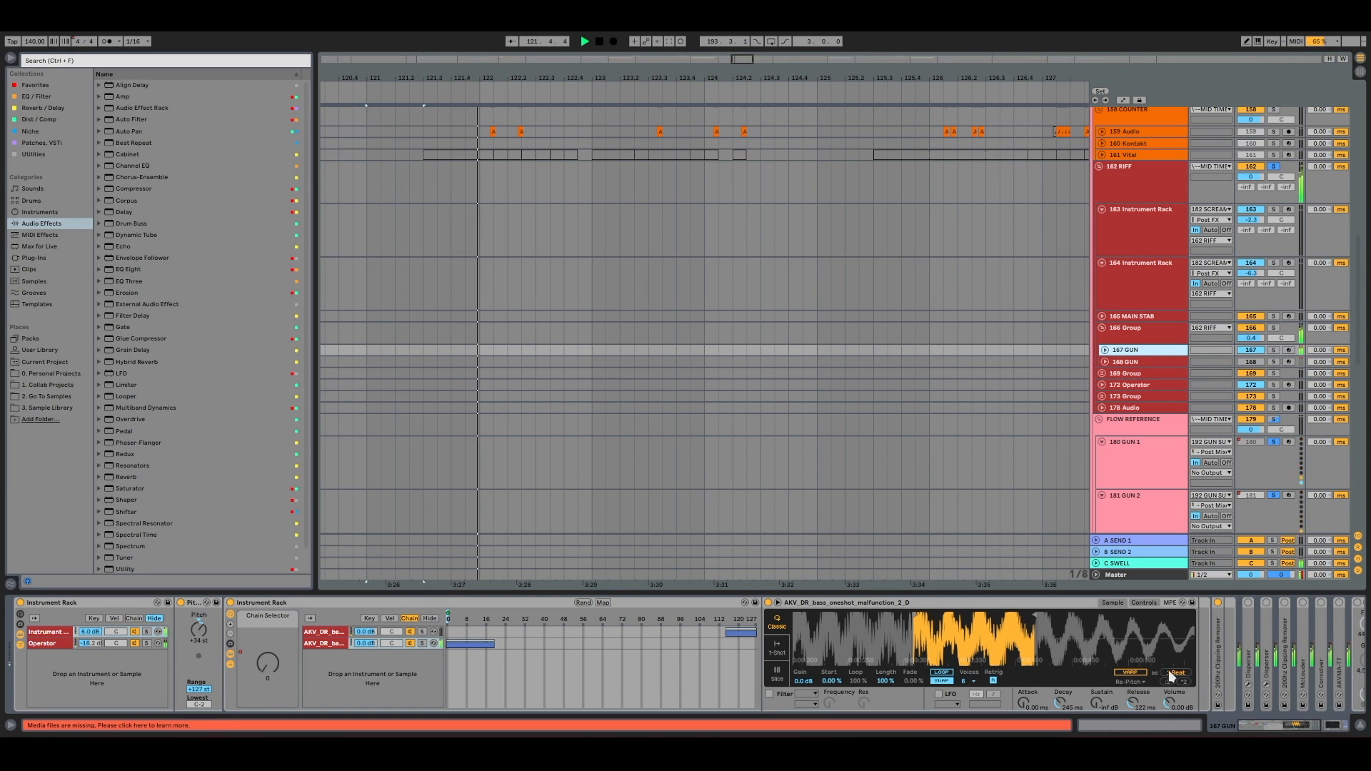
pyautogui.press('space')
pyautogui.click(1251, 633)
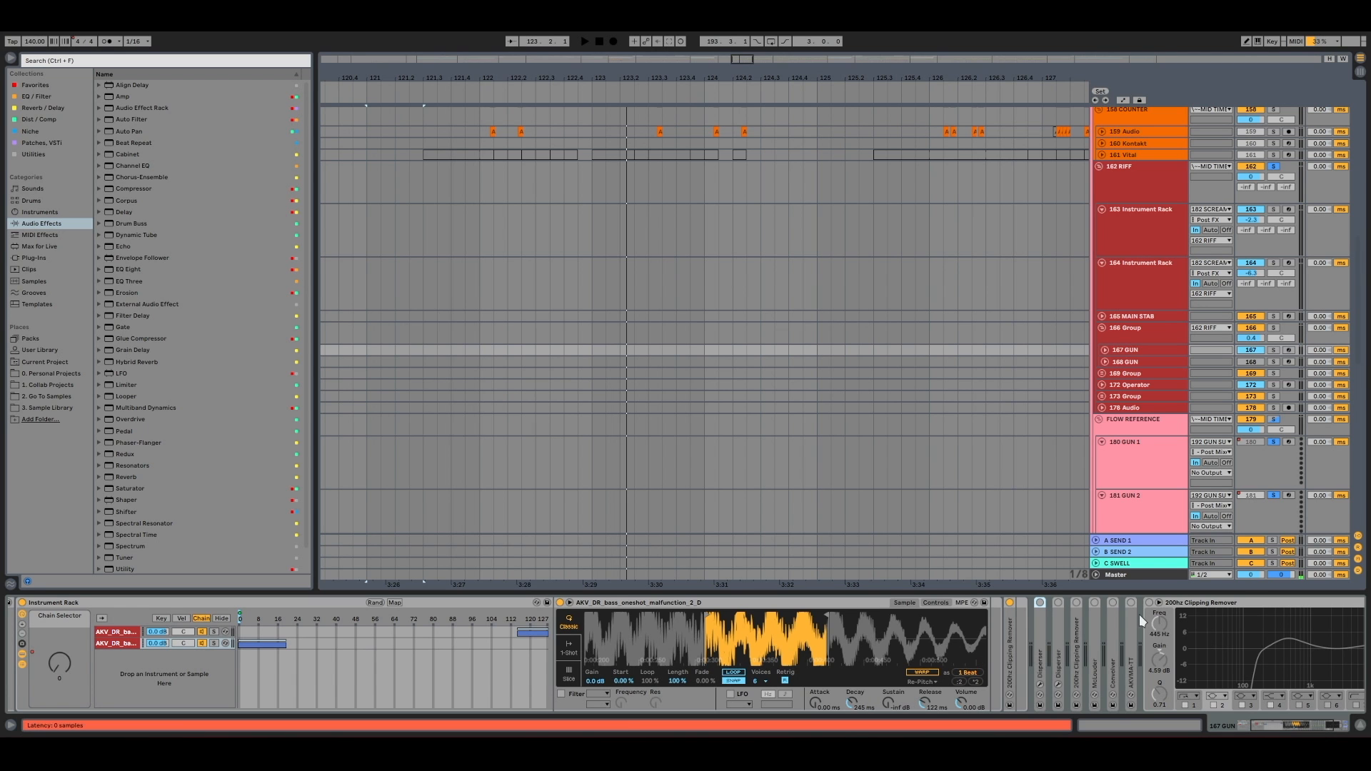
pyautogui.click(1180, 572)
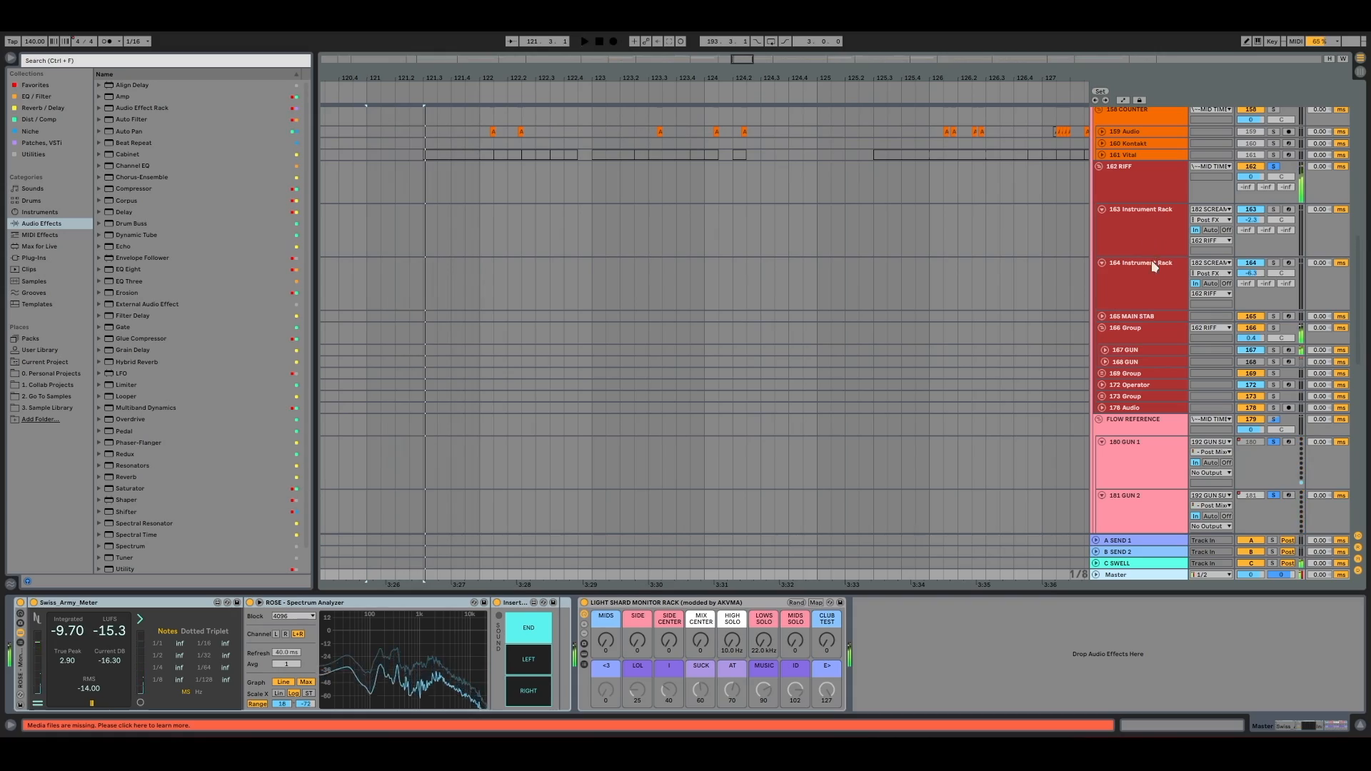
# Return to the 167 GUN device chain and enable both of its Disperser effects
pyautogui.click(1146, 350)
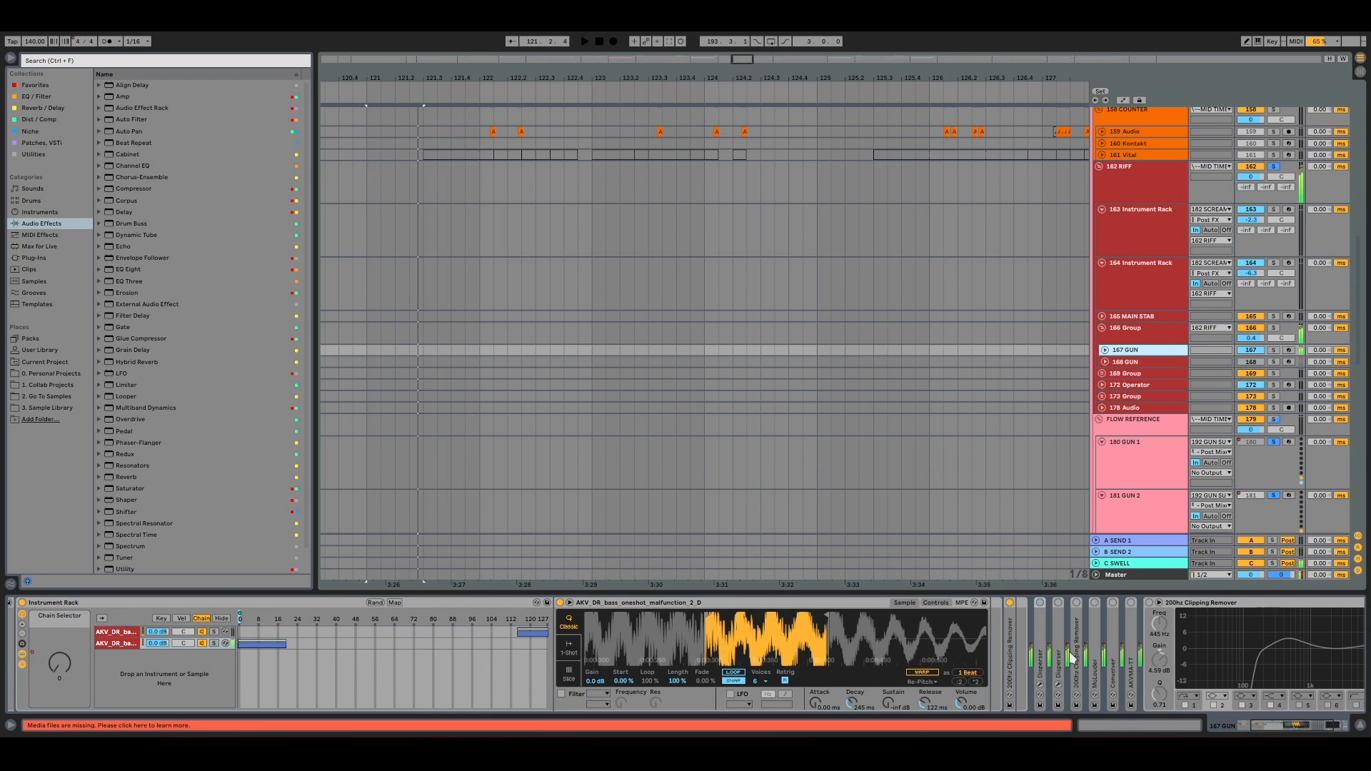
pyautogui.click(1039, 636)
pyautogui.click(1040, 602)
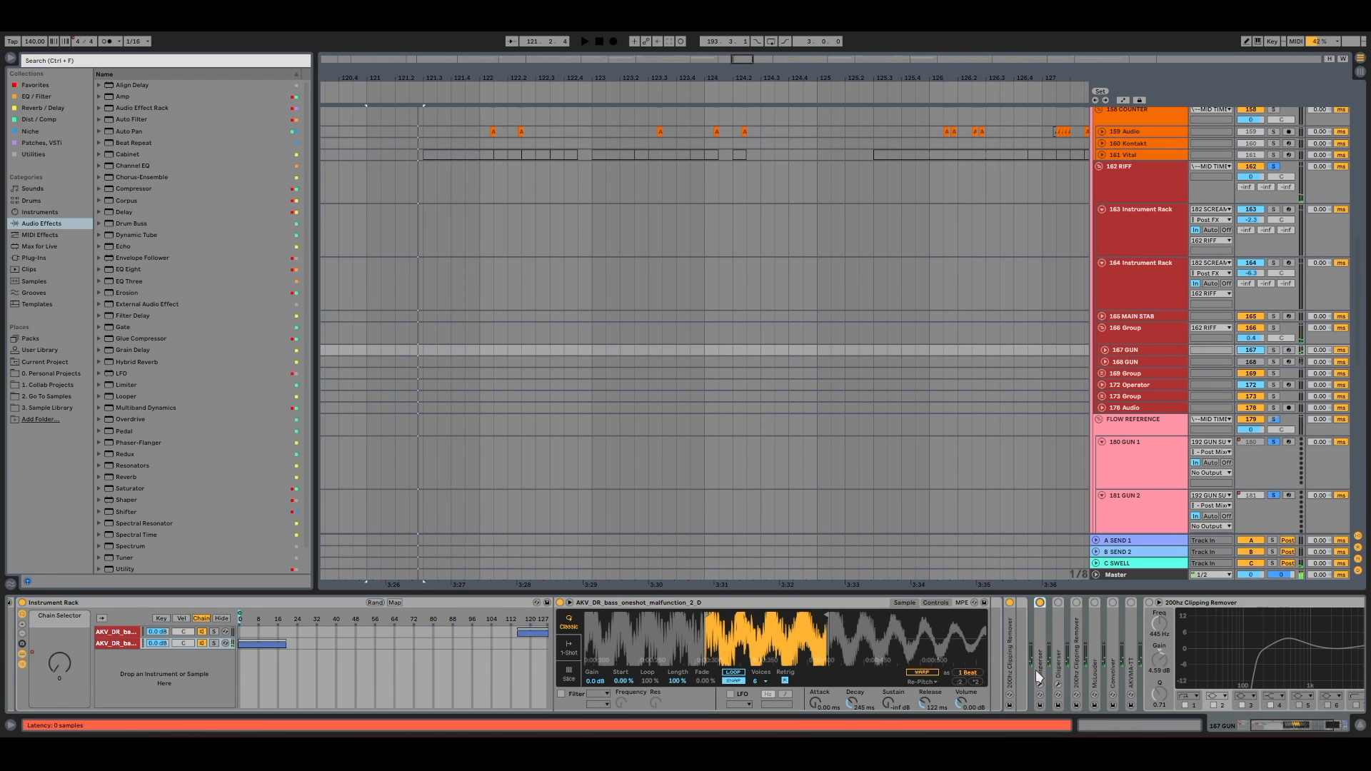
pyautogui.click(1058, 602)
# Open both Disperser plug-in windows, arrange them one below the other, play the riff, and close them
pyautogui.click(1041, 684)
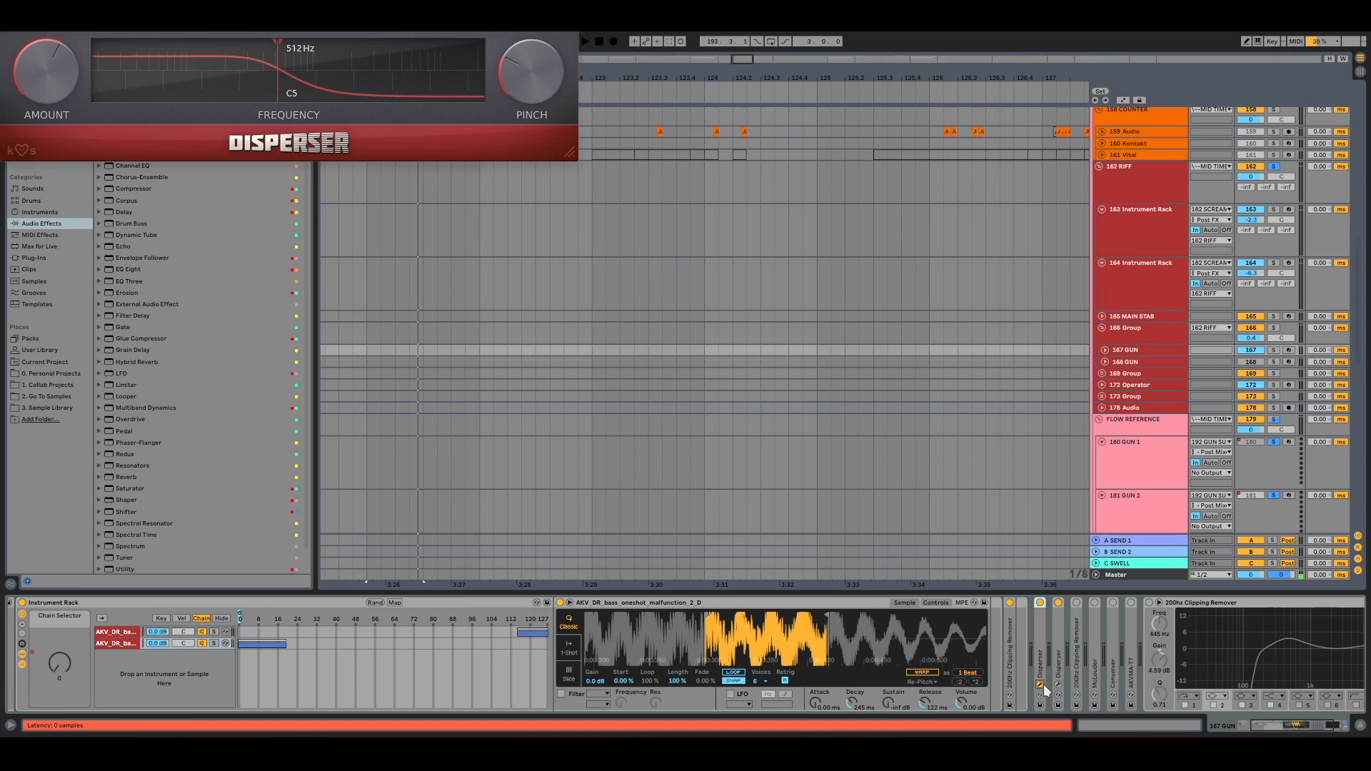
pyautogui.click(1058, 683)
pyautogui.moveTo(528, 25); pyautogui.dragTo(579, 173)
pyautogui.press('space')
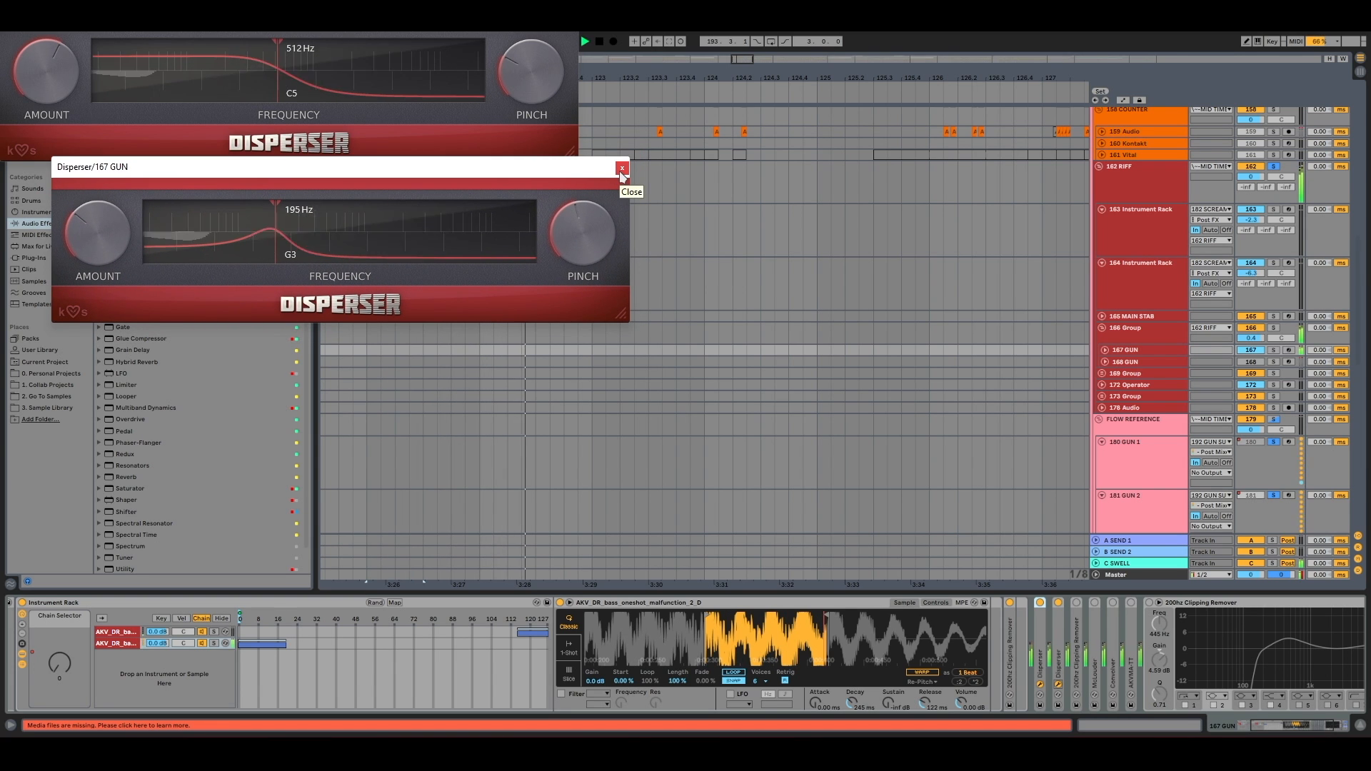
pyautogui.click(621, 170)
pyautogui.press('space')
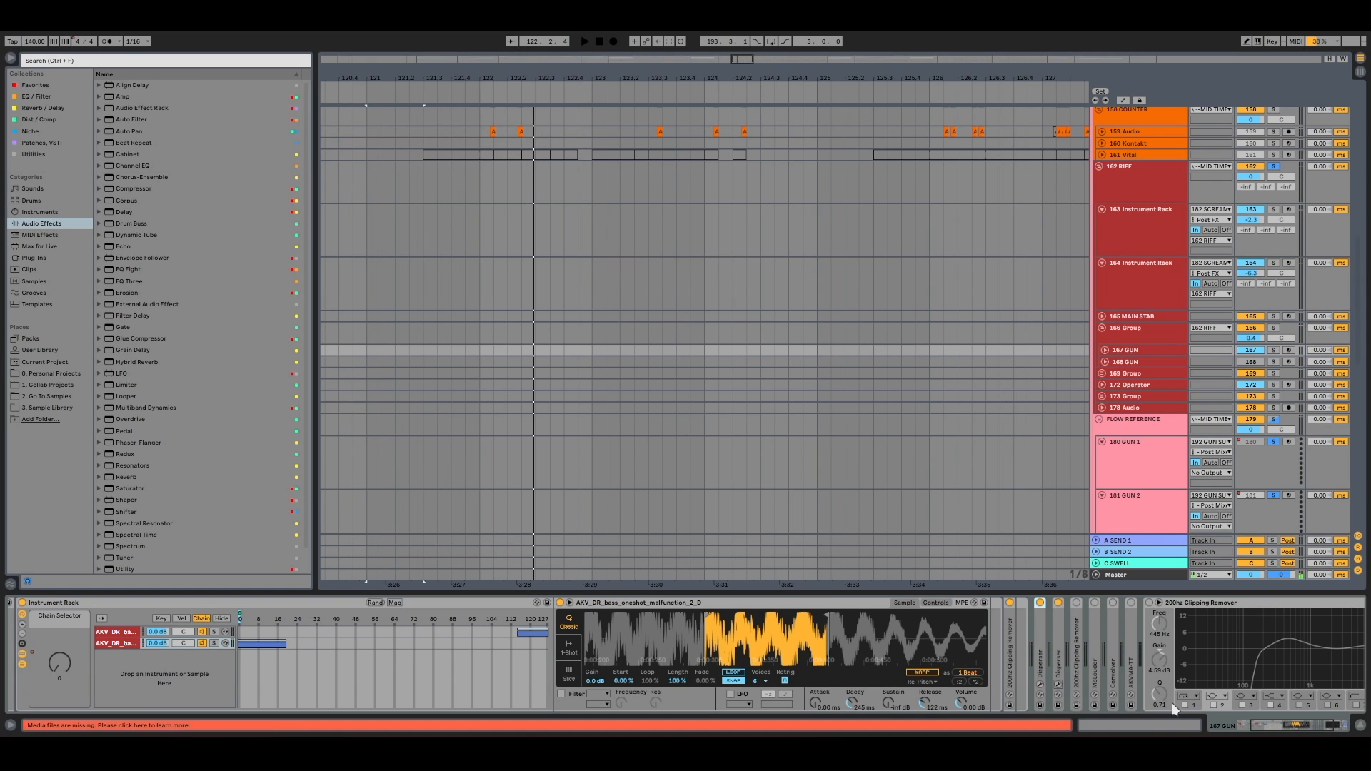
# Unfold the 200Hz Clipping Remover after the Dispersers, fold the Instrument Rack, and audition the EQ on the riff
pyautogui.press('space')
pyautogui.doubleClick(1075, 622)
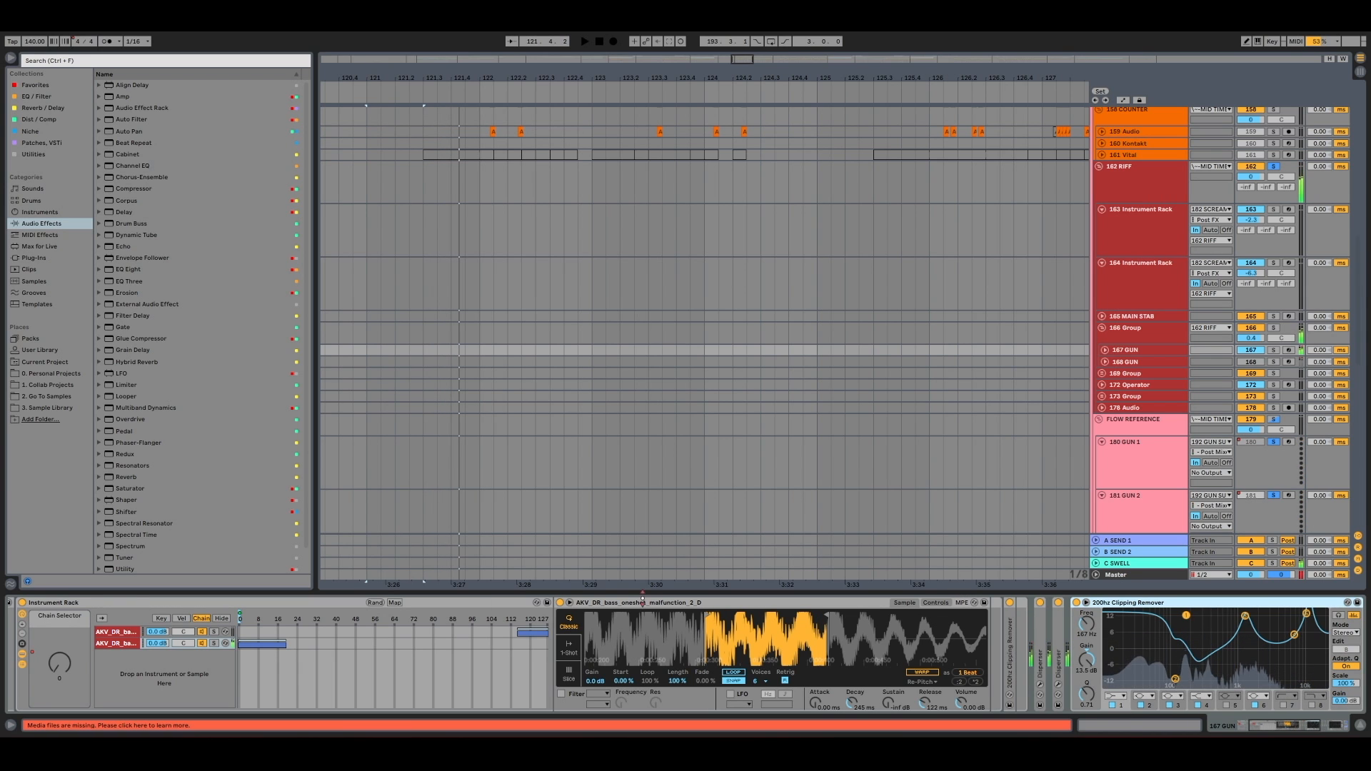
pyautogui.doubleClick(237, 602)
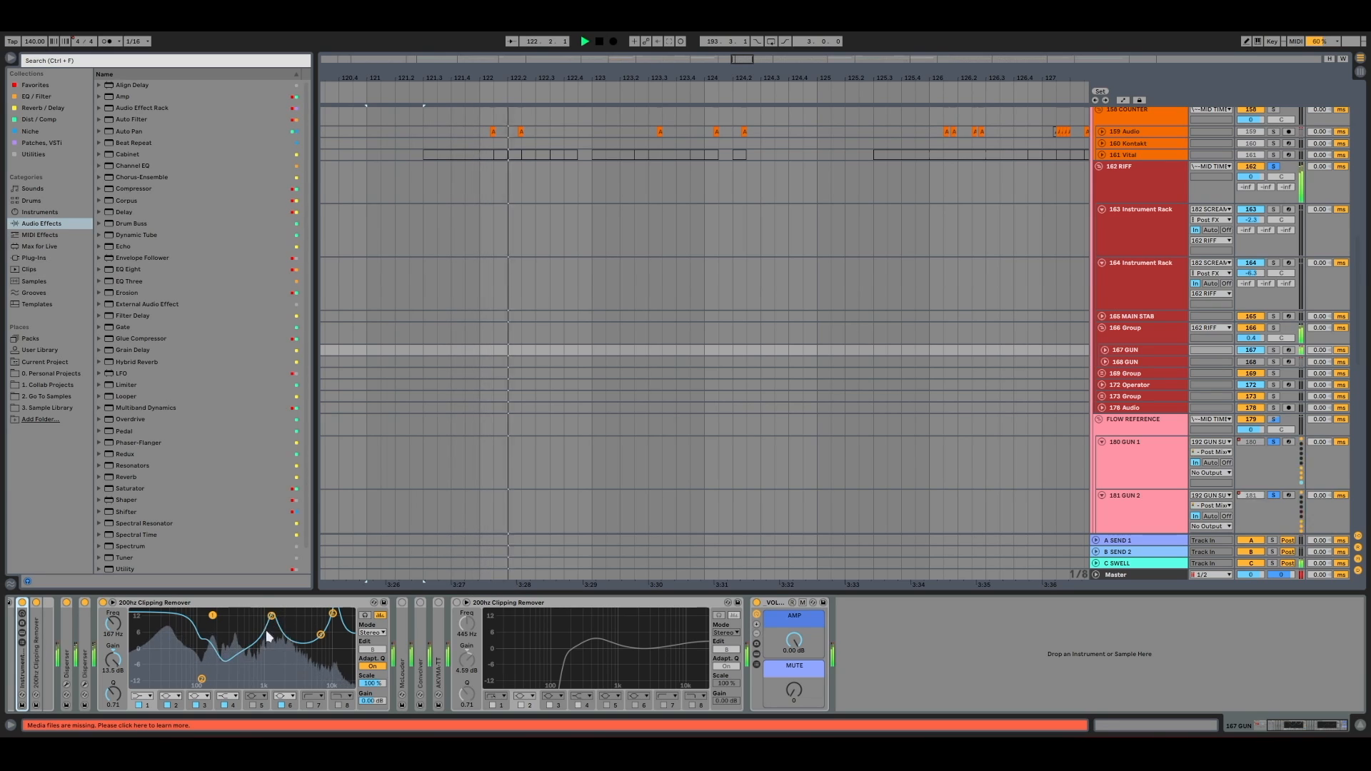
pyautogui.press('space')
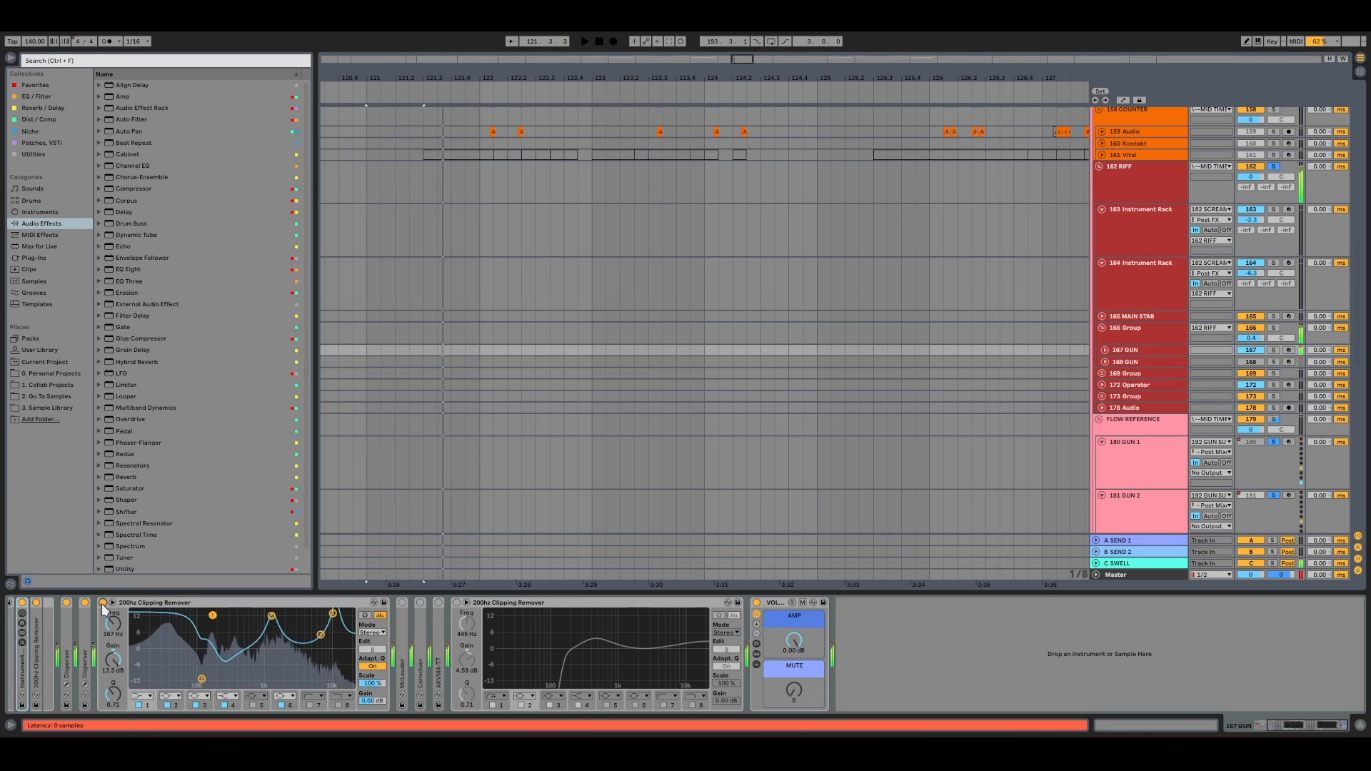
# Replay the riff in short passes while toggling the 200Hz Clipping Remover EQ for comparison
pyautogui.click(102, 603)
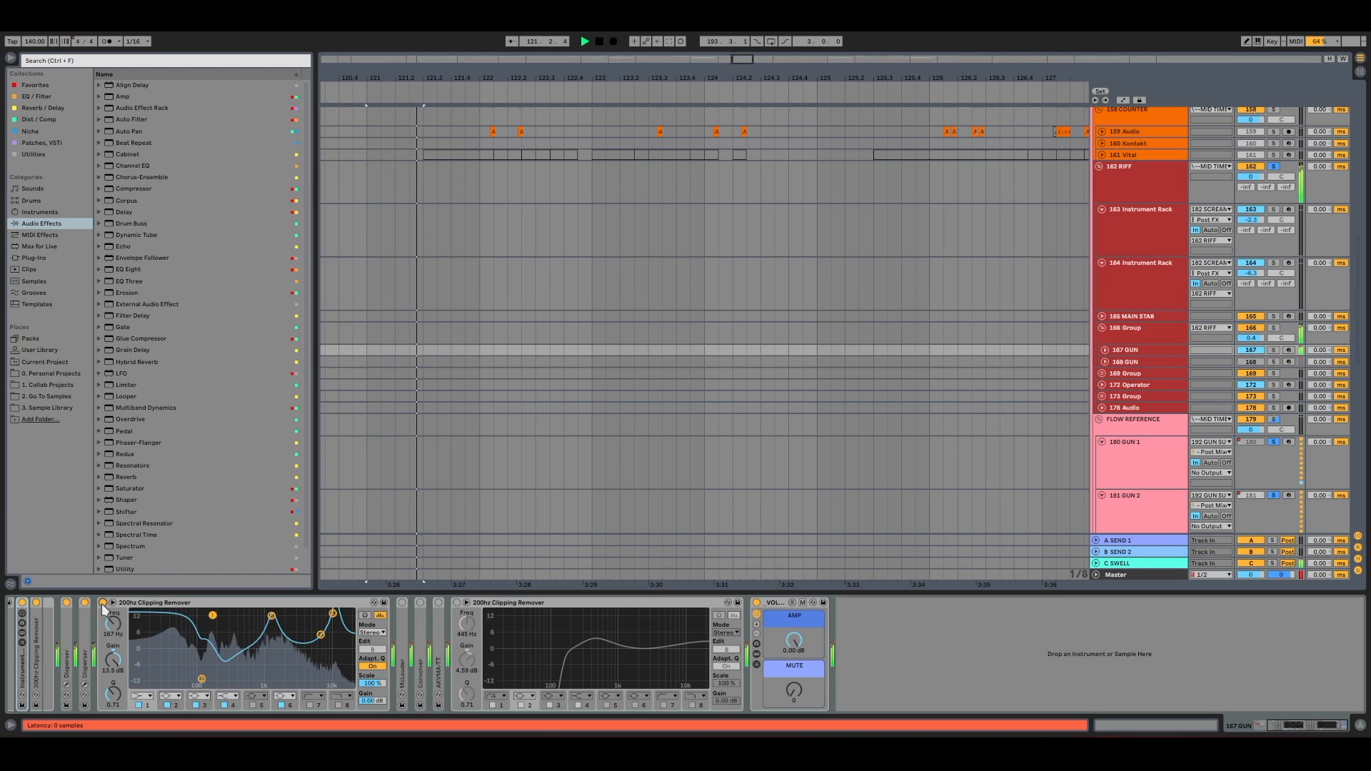
pyautogui.press('space')
pyautogui.press('space')
pyautogui.press('space')
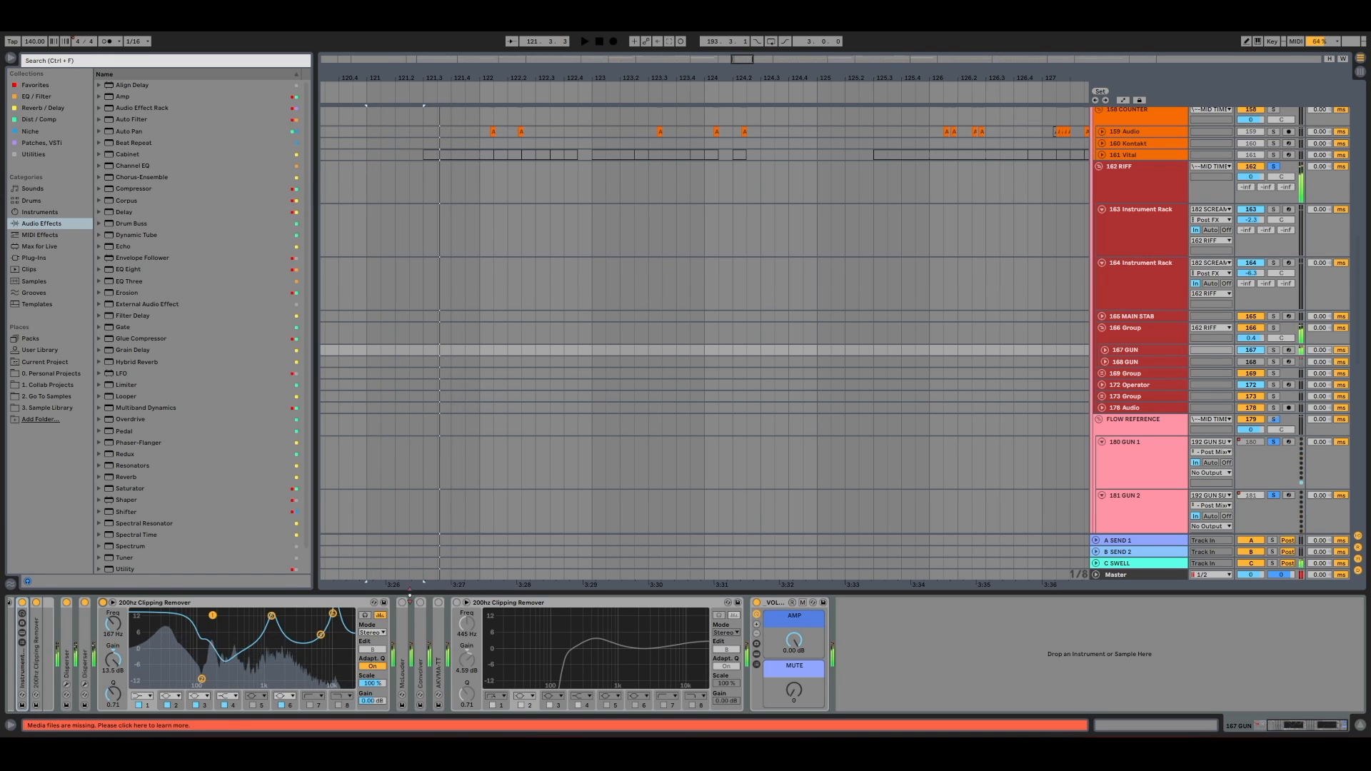
# Unfold the McLouder saturator, play the riff through it, and bypass the 200Hz Clipping Remover in front of it
pyautogui.doubleClick(404, 614)
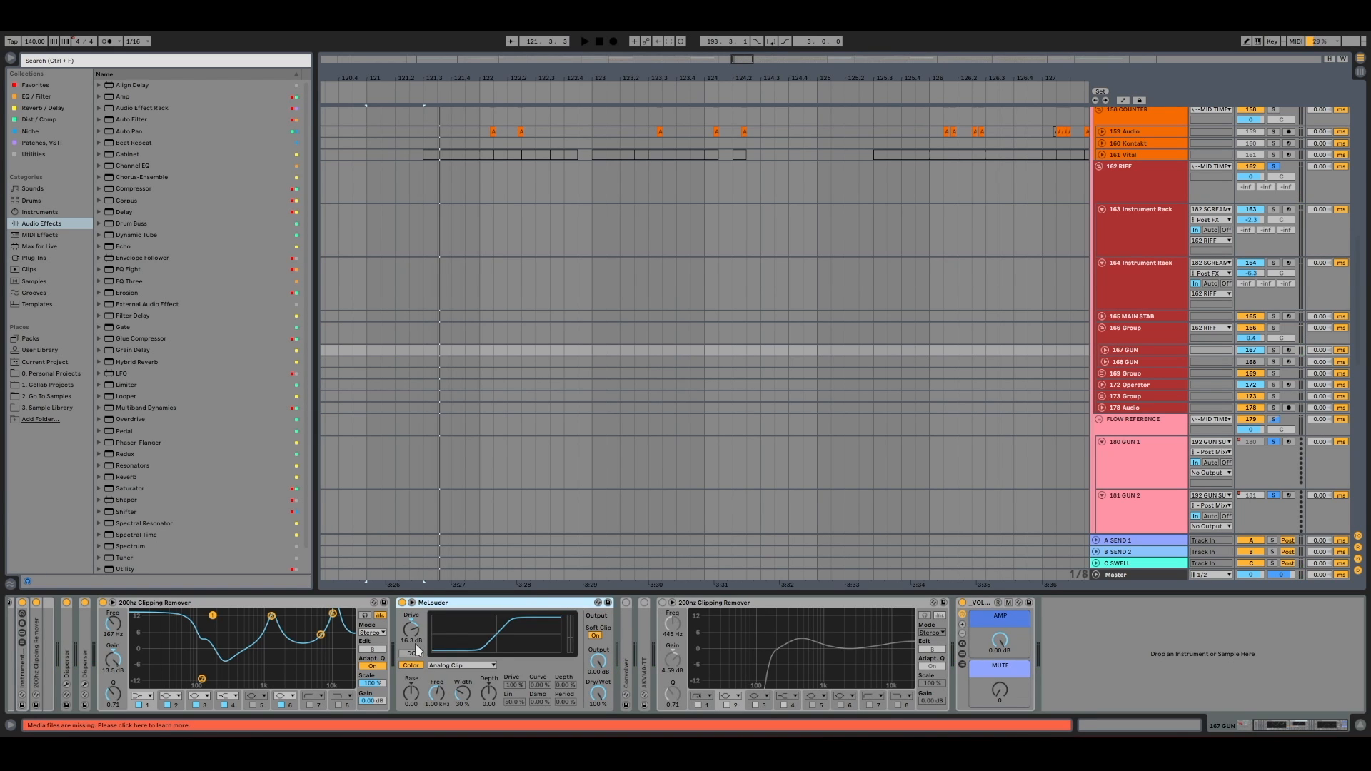
pyautogui.press('space')
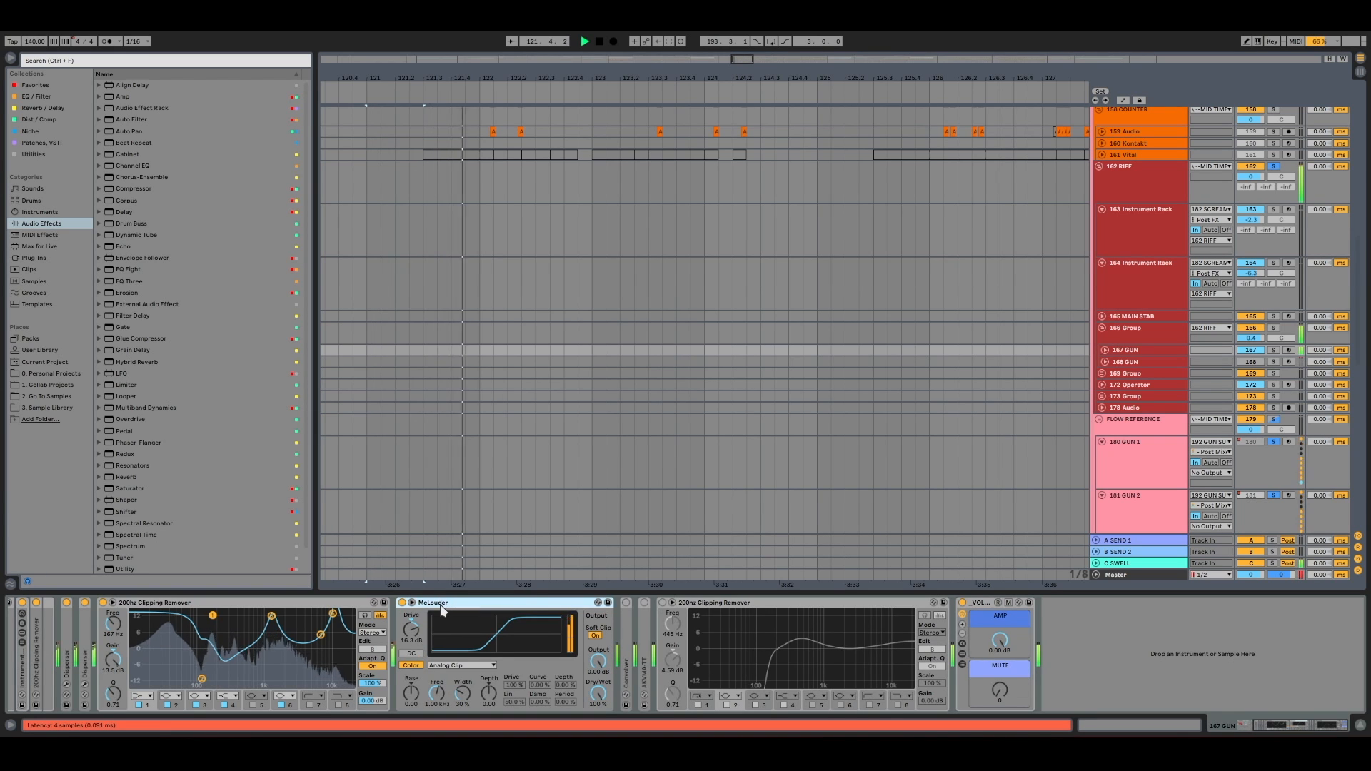
pyautogui.click(102, 602)
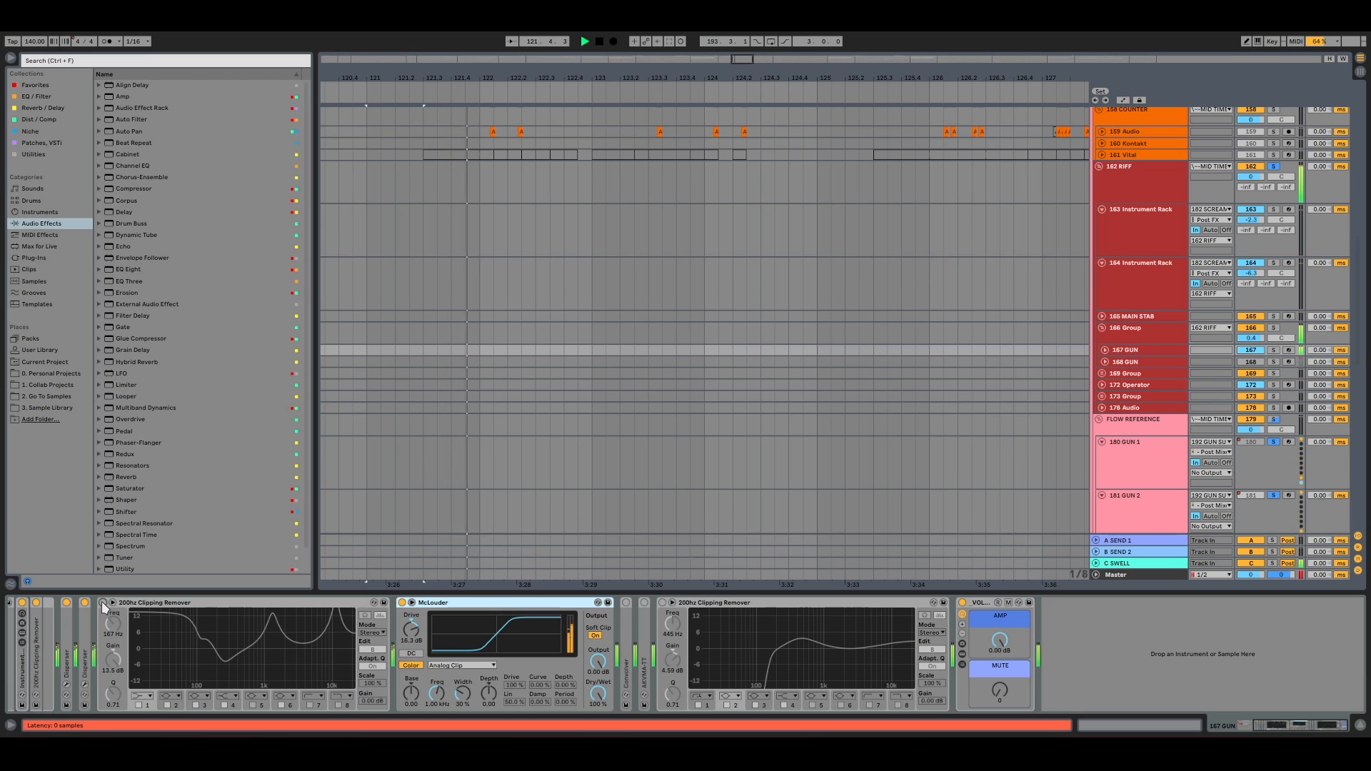
pyautogui.press('space')
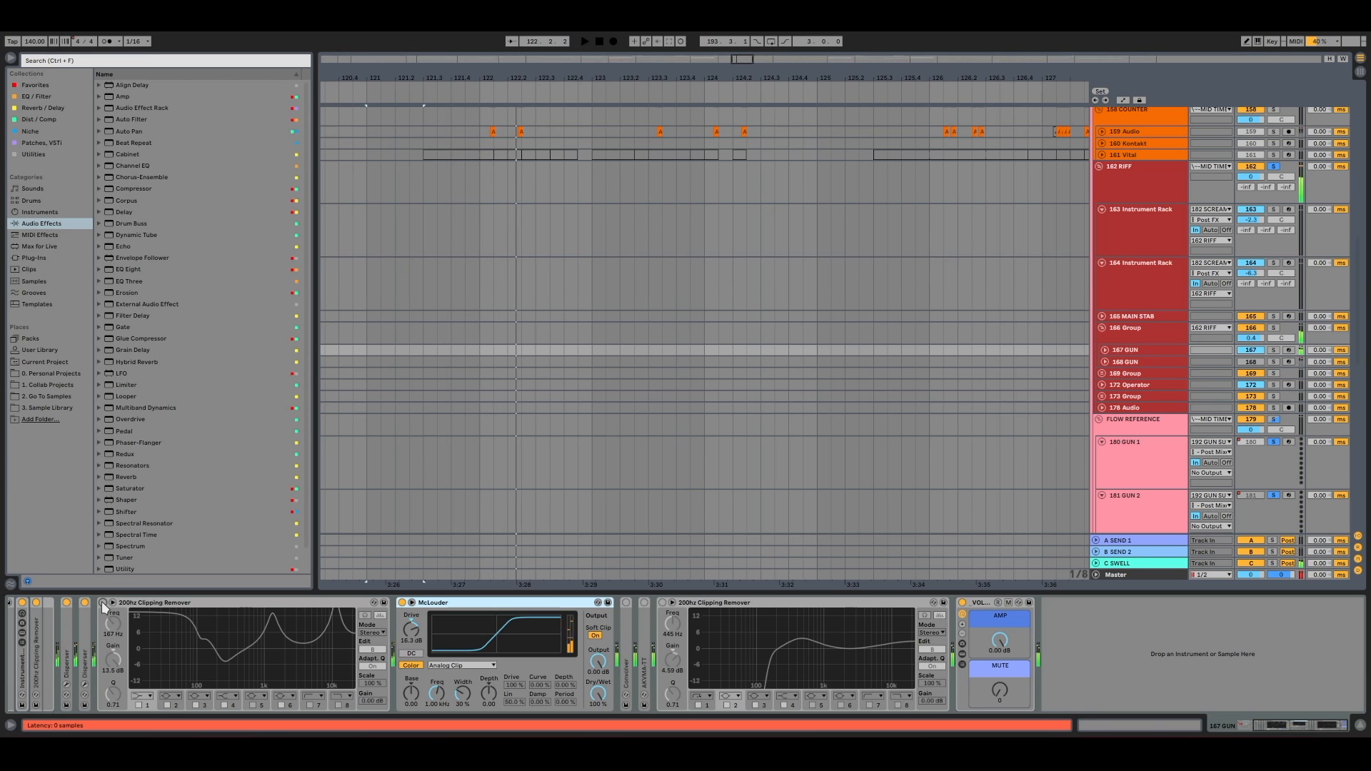
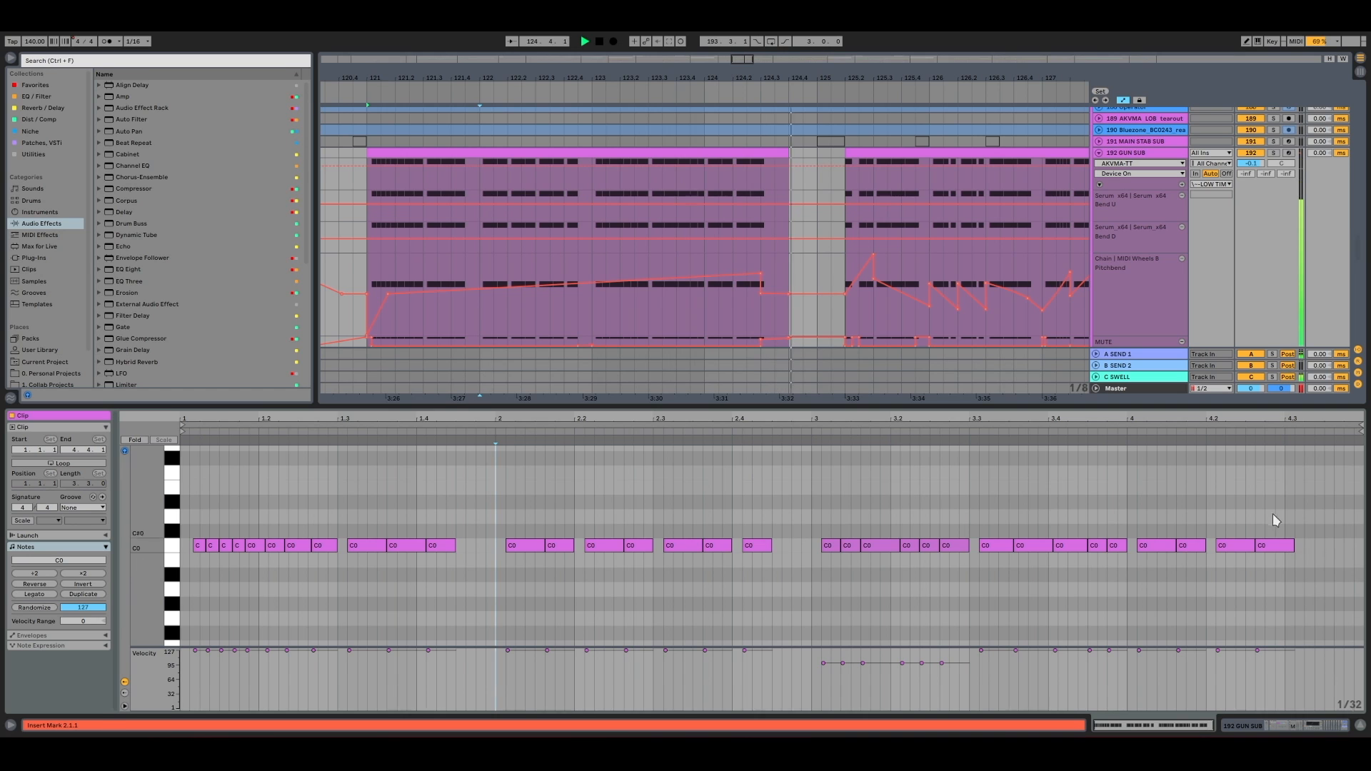
# Play GUN SUB from 124.3.1 at the Pitchbend automation drop, and select the opening two beats in its first MIDI clip
pyautogui.click(775, 274)
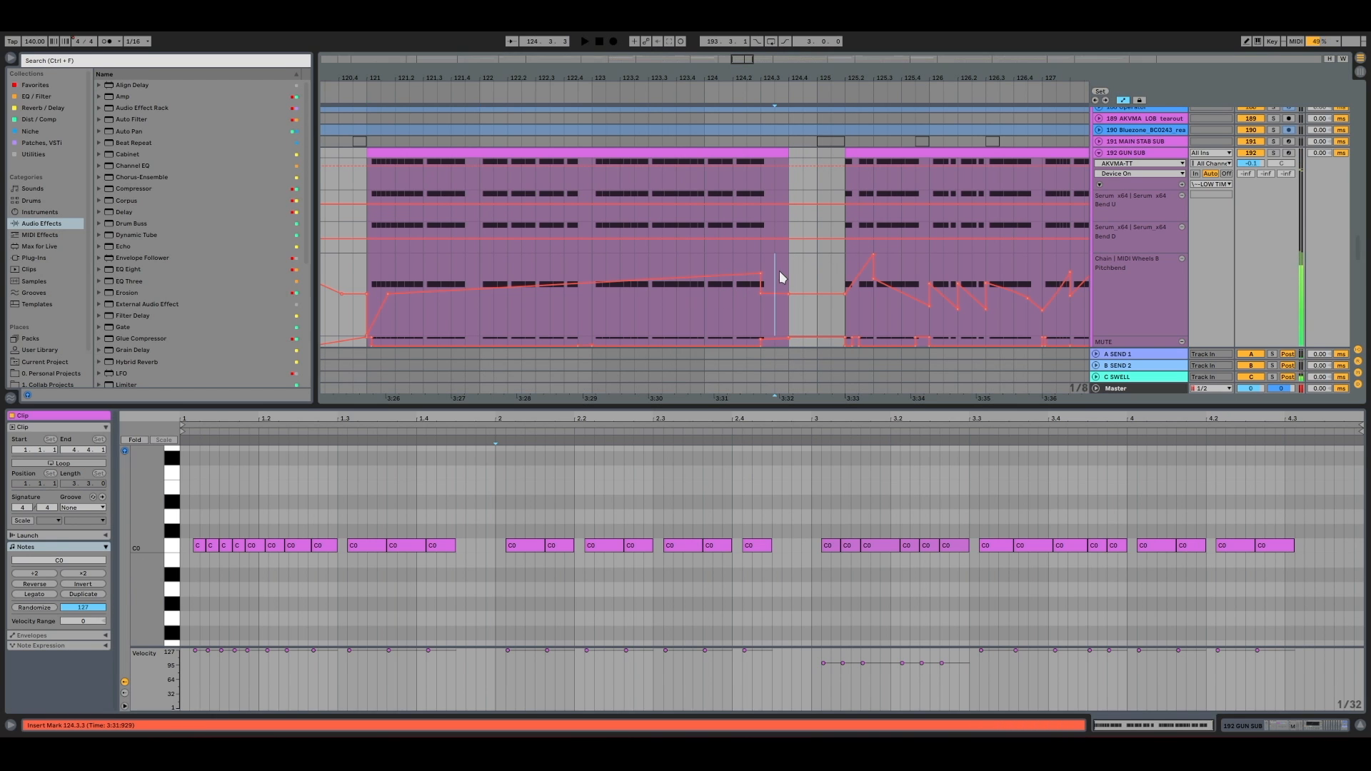
pyautogui.click(761, 261)
pyautogui.press('space')
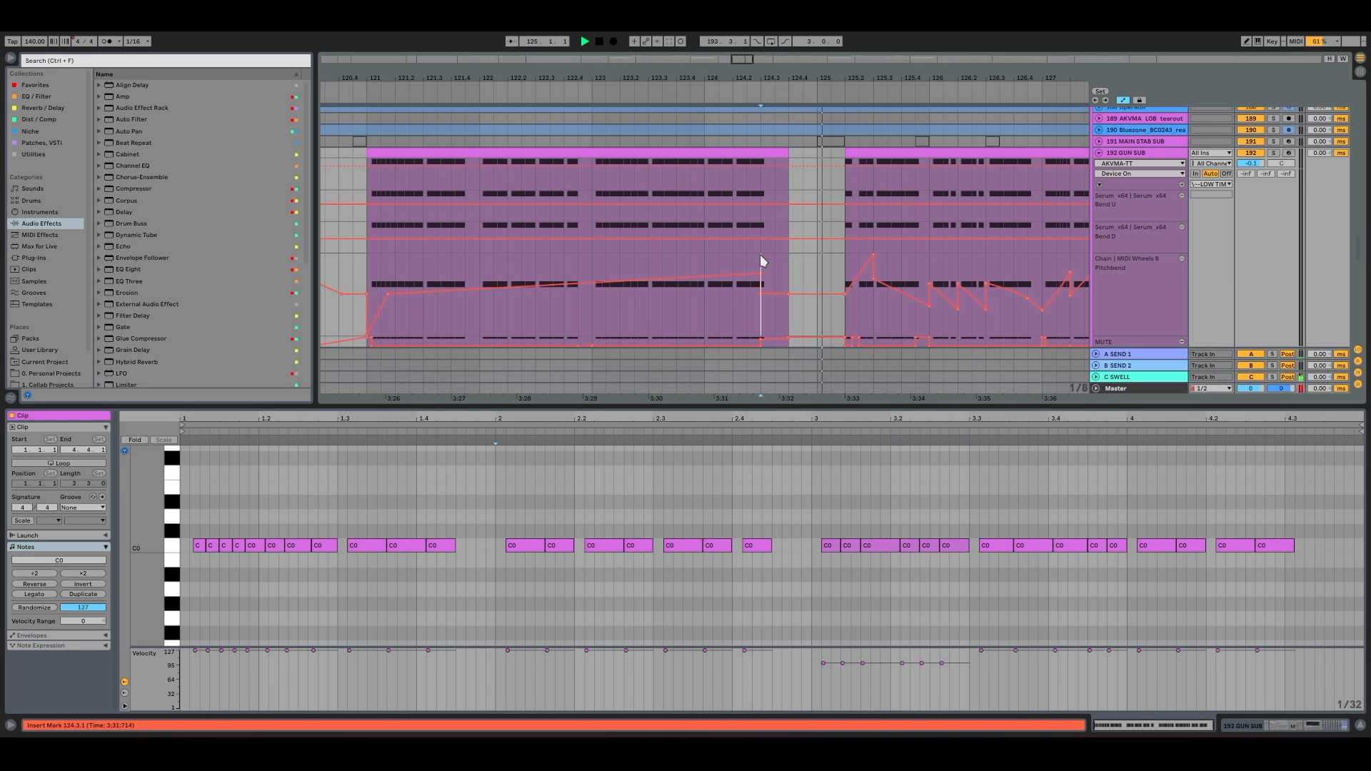
pyautogui.press('space')
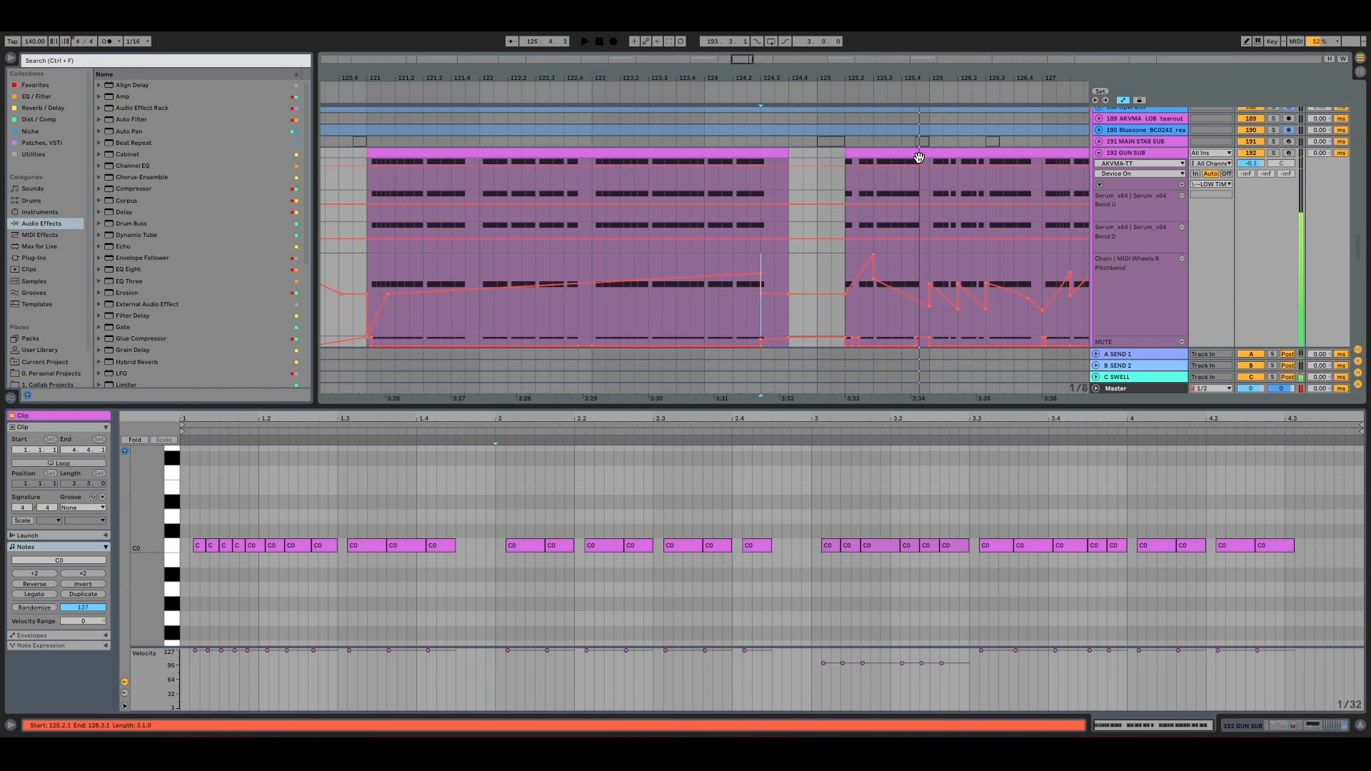
pyautogui.click(919, 157)
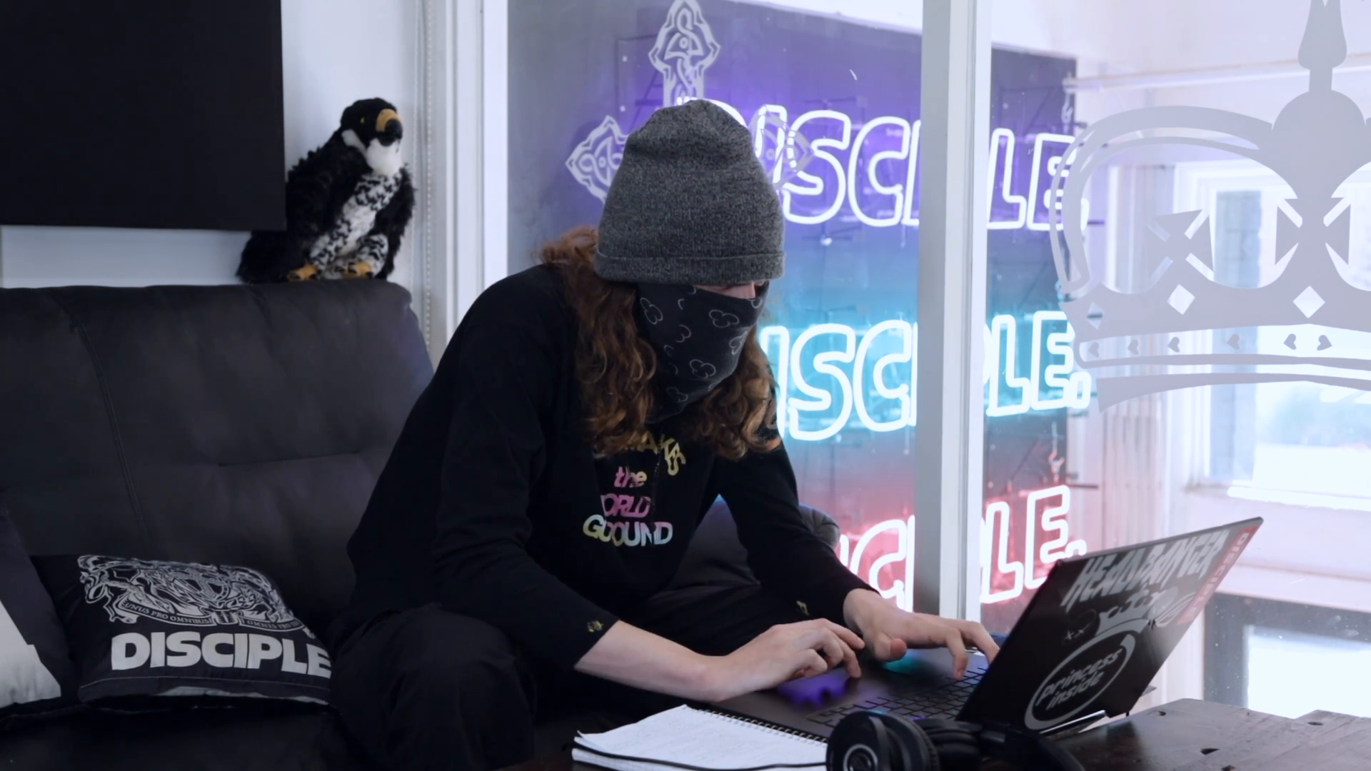
pyautogui.moveTo(338, 525); pyautogui.dragTo(177, 530)
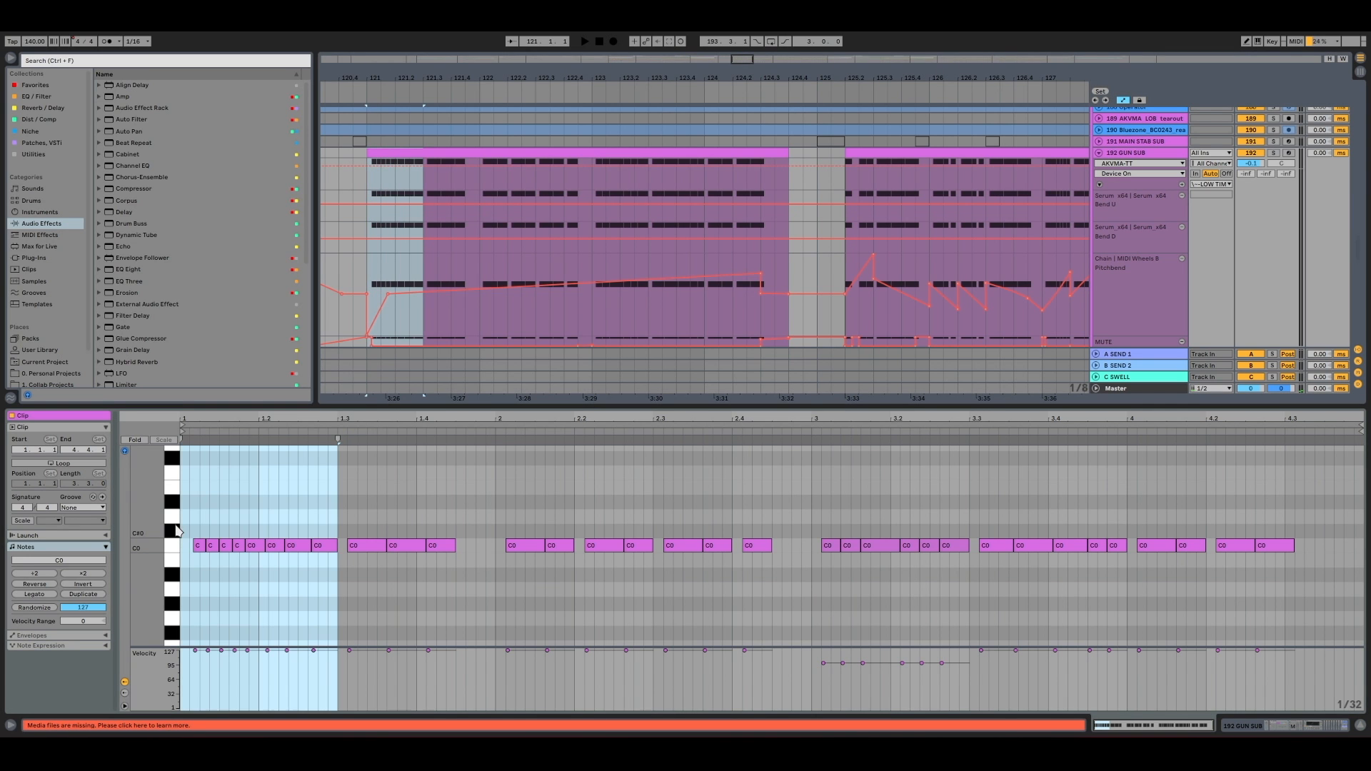
# Fold the 192 GUN SUB track and the LOW TIMBRE group
pyautogui.click(1098, 156)
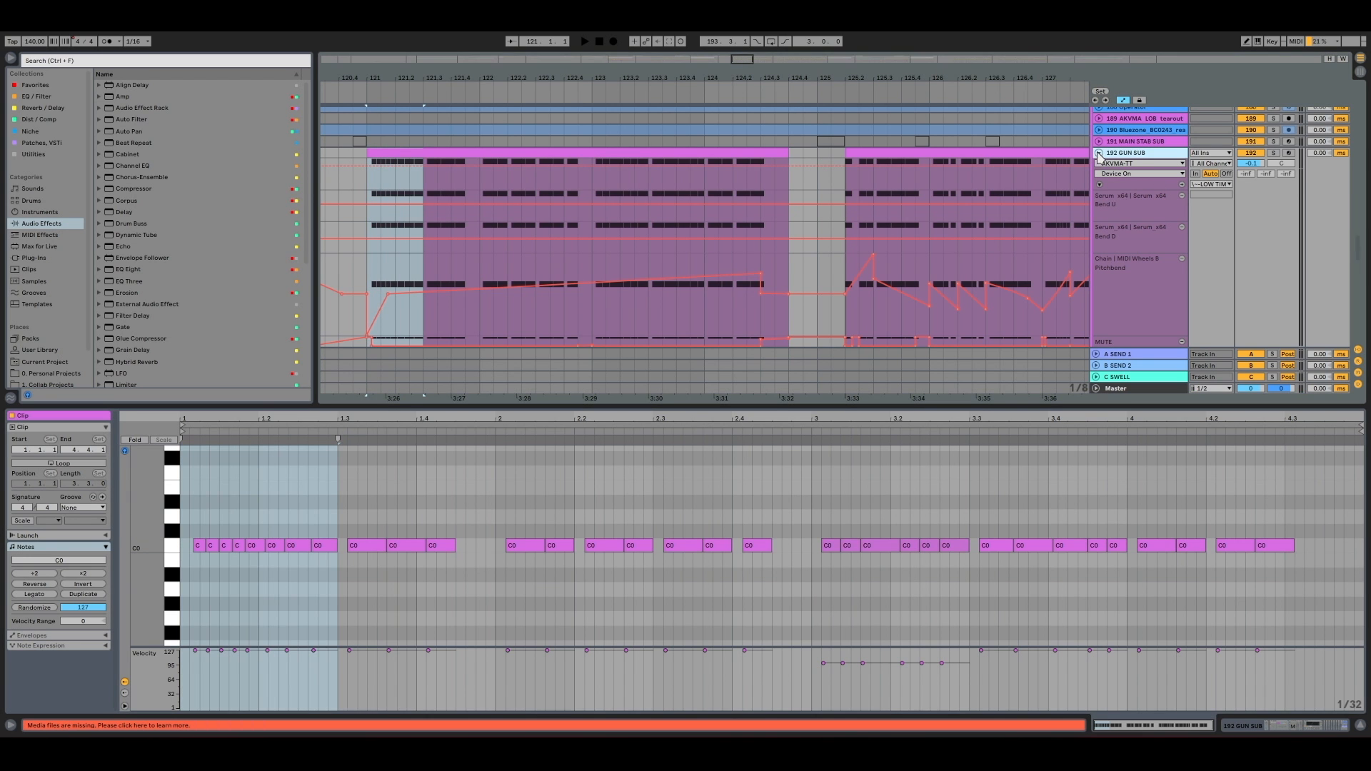
pyautogui.click(1098, 153)
pyautogui.scroll(2, 1100, 159)
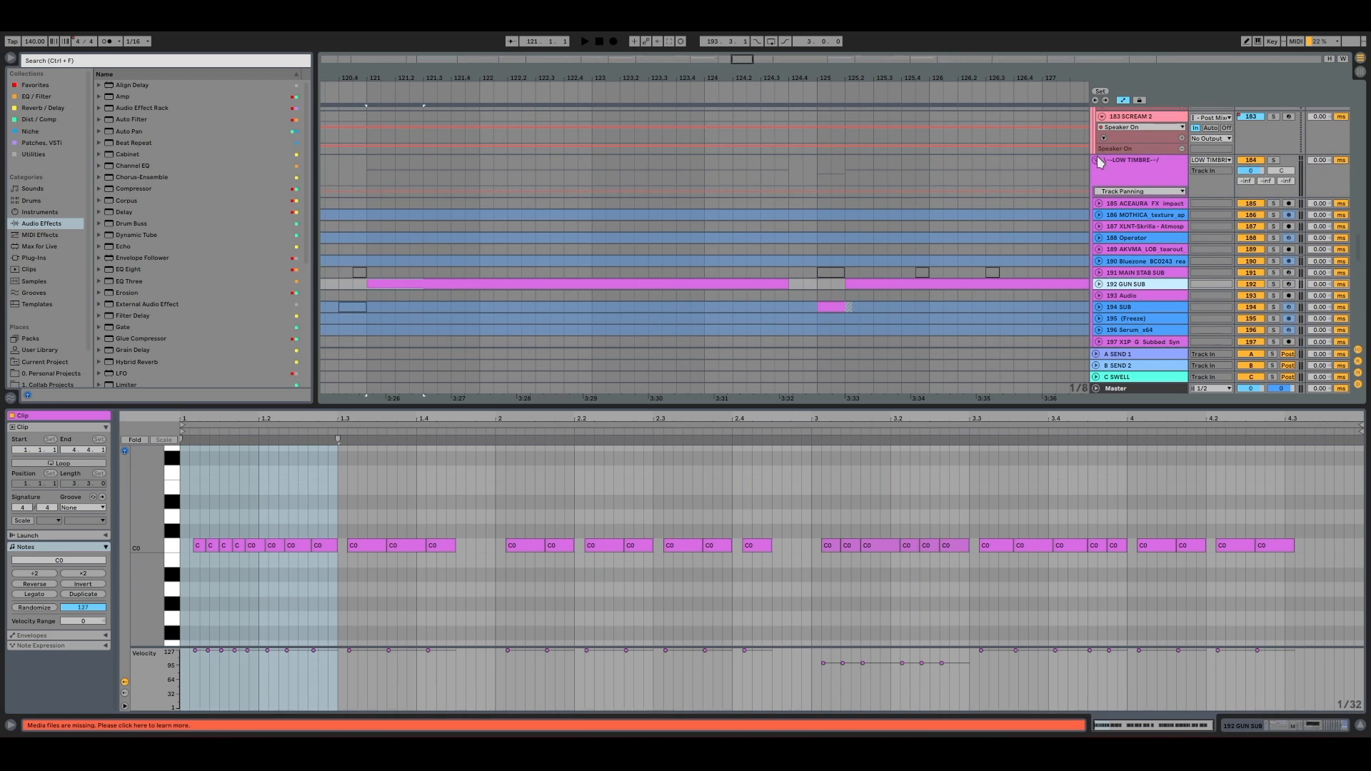
pyautogui.click(1097, 161)
pyautogui.click(1098, 194)
# Fold 162 RIFF together with its sibling groups and show the RIFF group's device chain
pyautogui.scroll(7, 1098, 194)
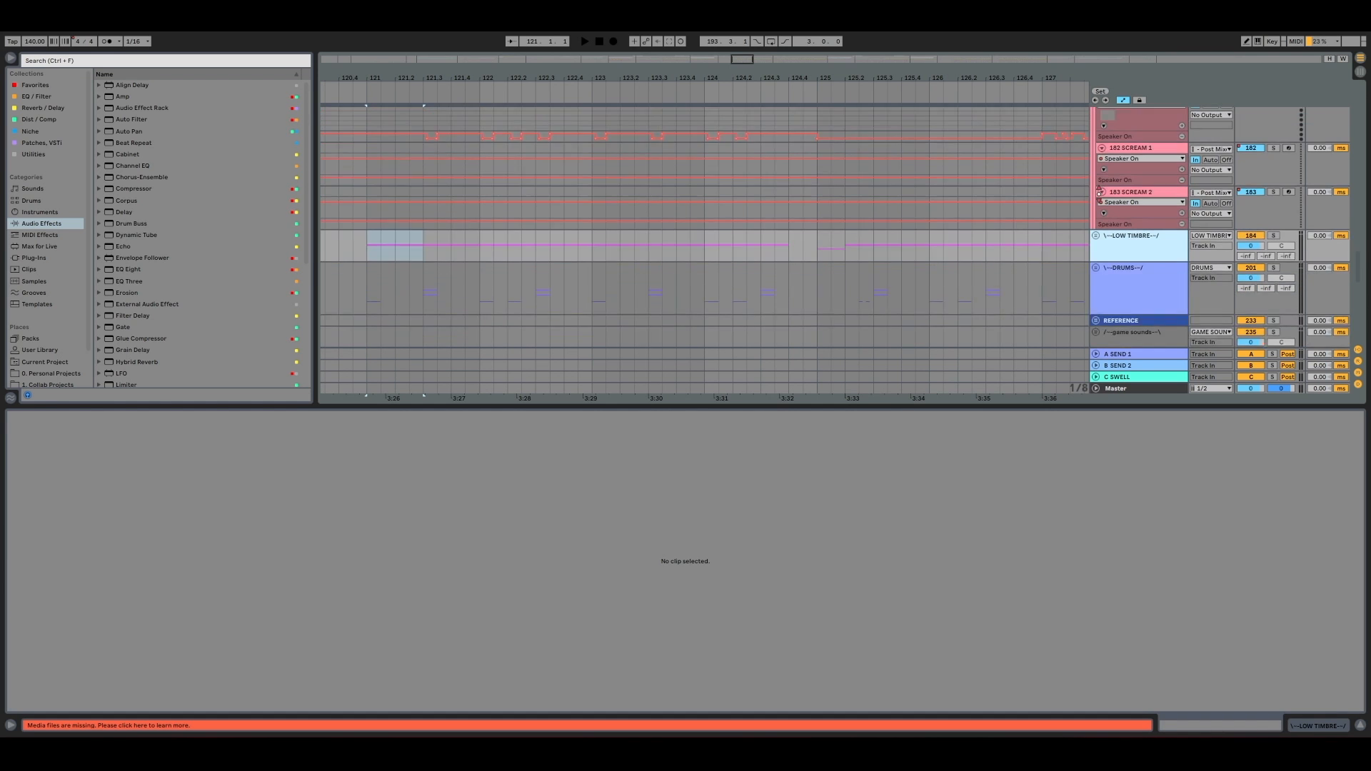
pyautogui.scroll(10, 1101, 199)
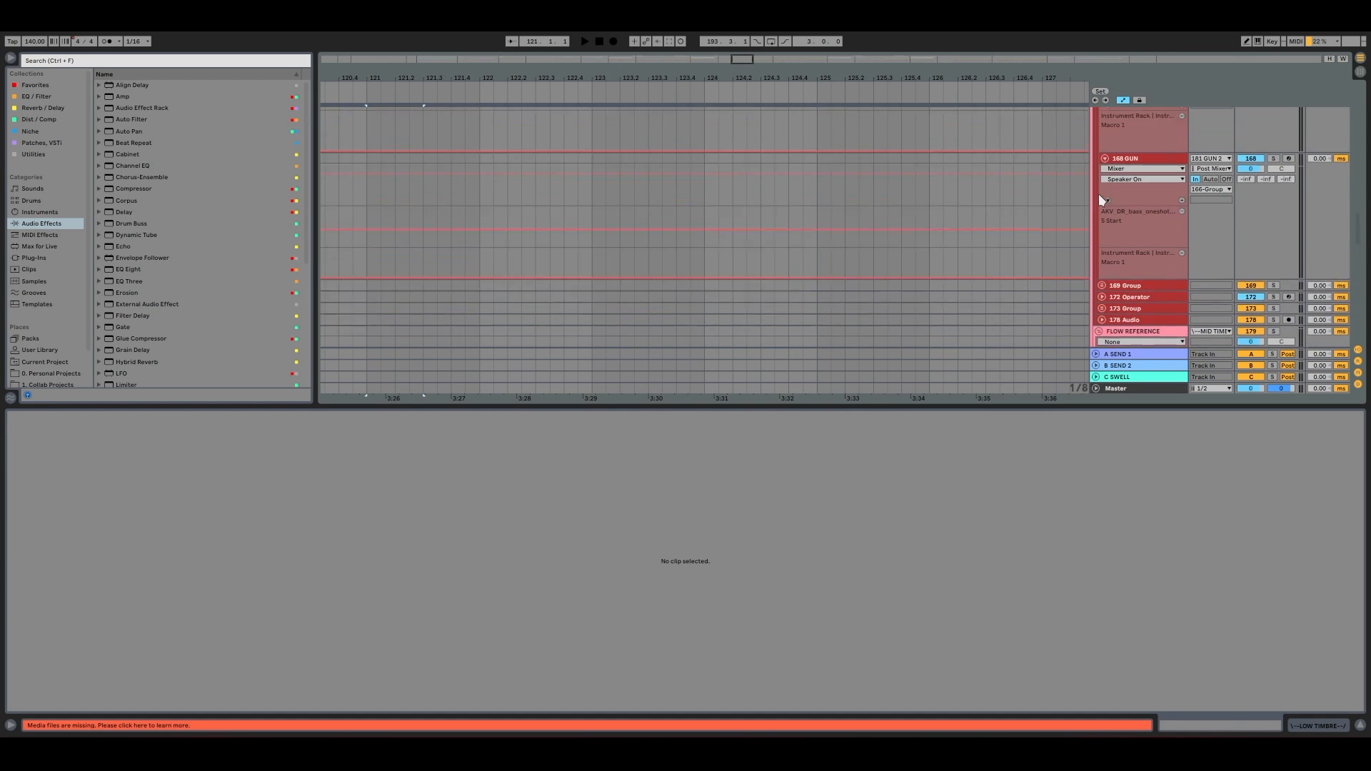
pyautogui.scroll(4, 1099, 197)
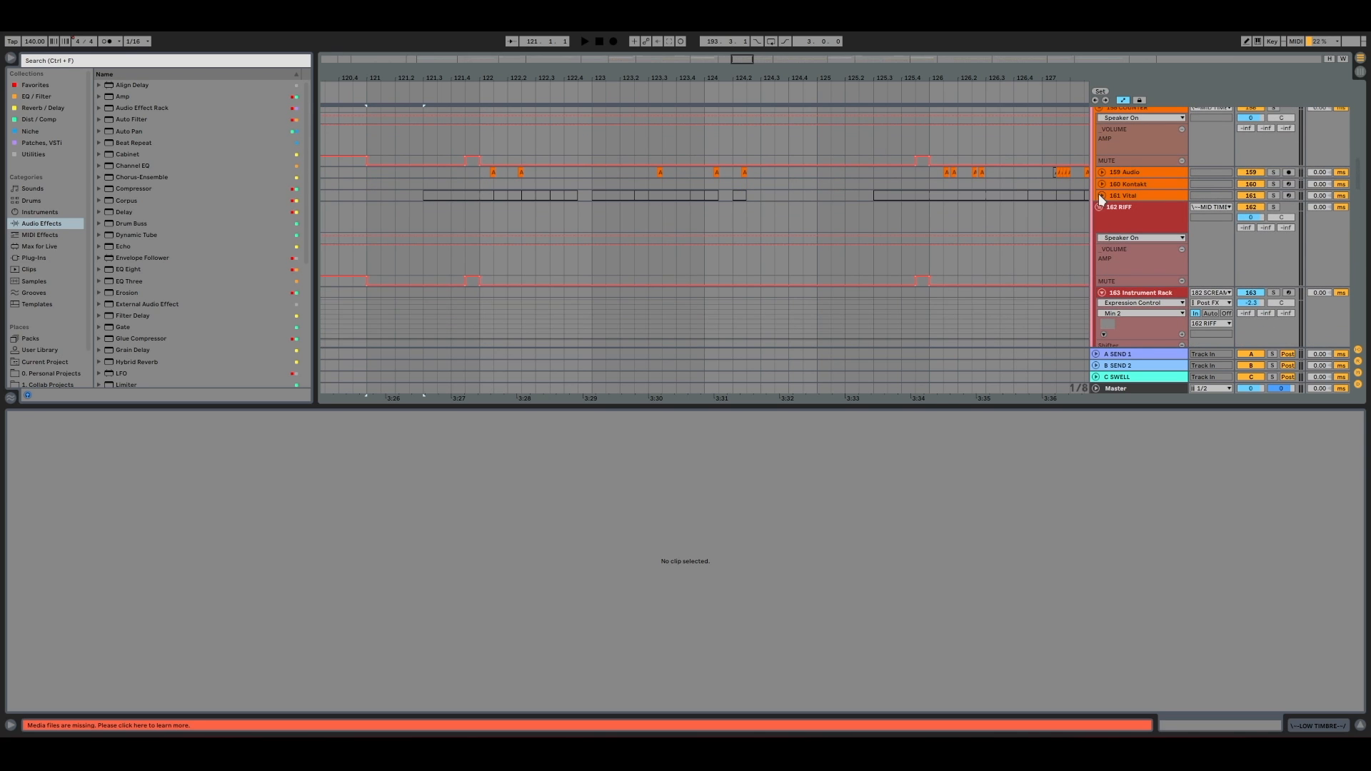
pyautogui.keyDown('alt'); pyautogui.click(1098, 206); pyautogui.keyUp('alt')
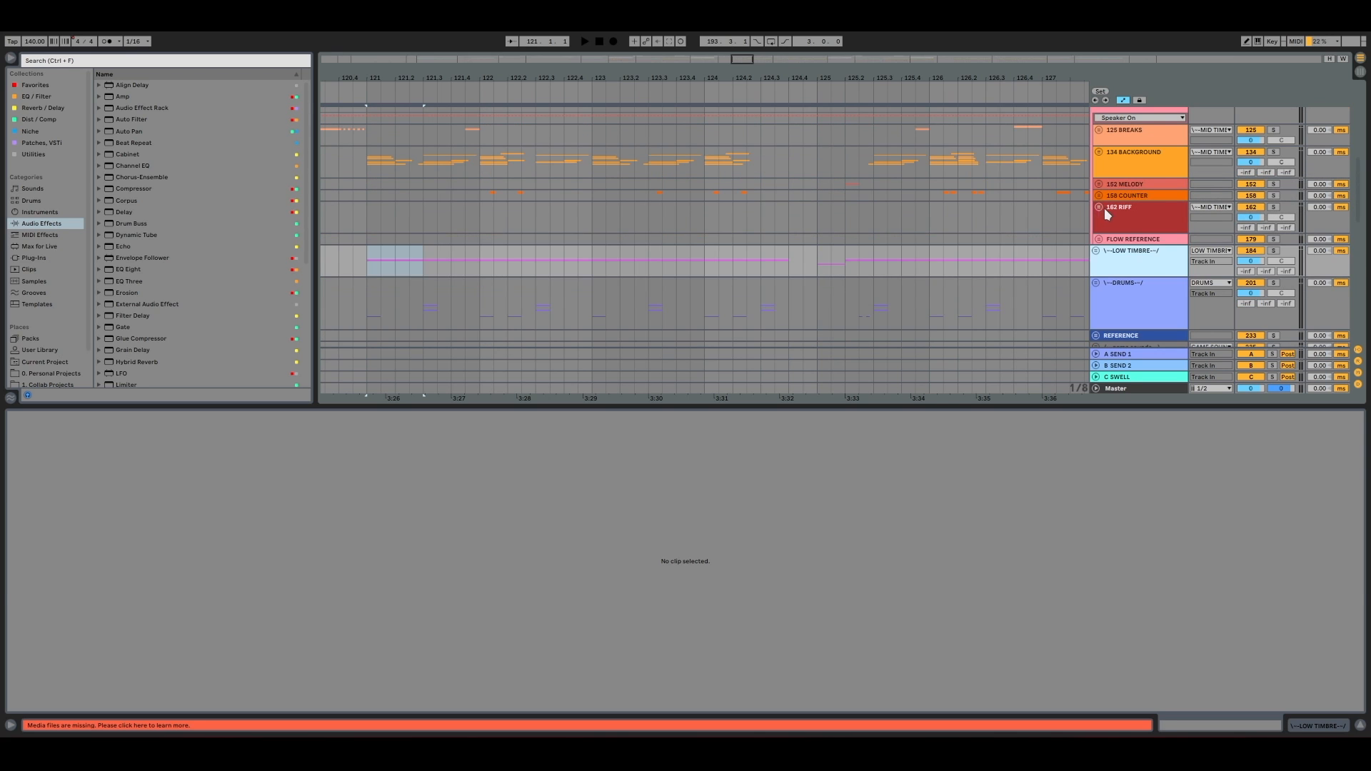
pyautogui.click(1112, 215)
# Unfold the 158 COUNTER group to show its Audio, Kontakt and Vital tracks
pyautogui.scroll(4, 1100, 202)
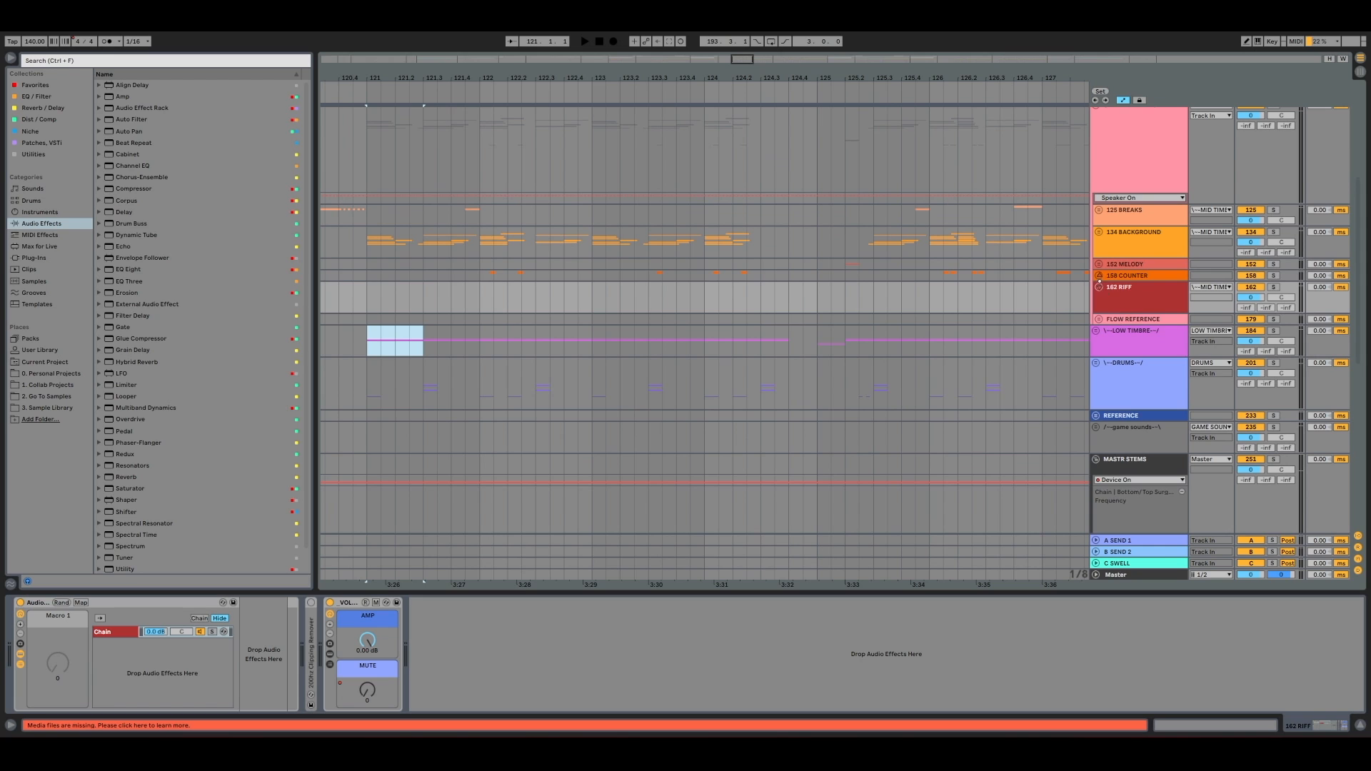
pyautogui.click(1099, 276)
pyautogui.click(1099, 276)
pyautogui.click(1098, 276)
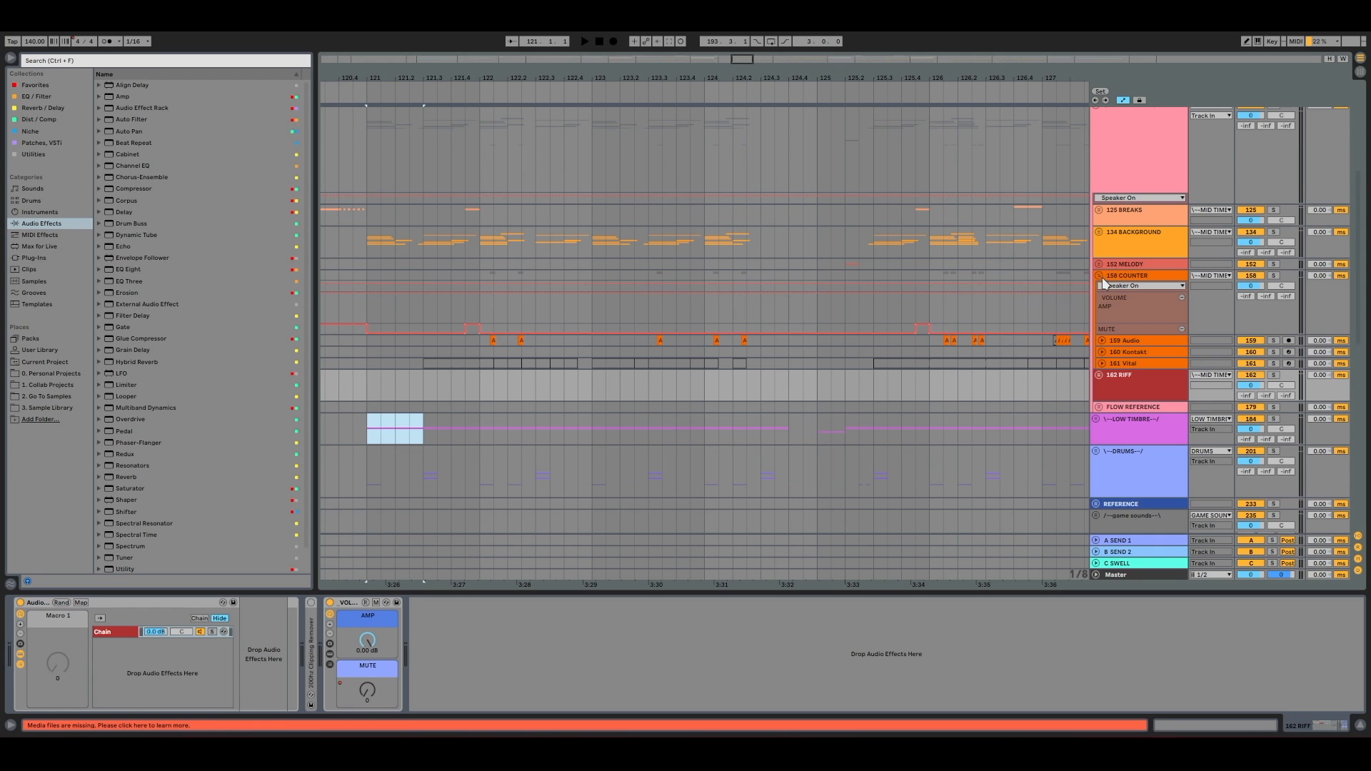
# Unfold the 159 Audio track in the COUNTER group and play it soloed from 122.1.1
pyautogui.click(485, 335)
pyautogui.press('space')
pyautogui.click(1102, 341)
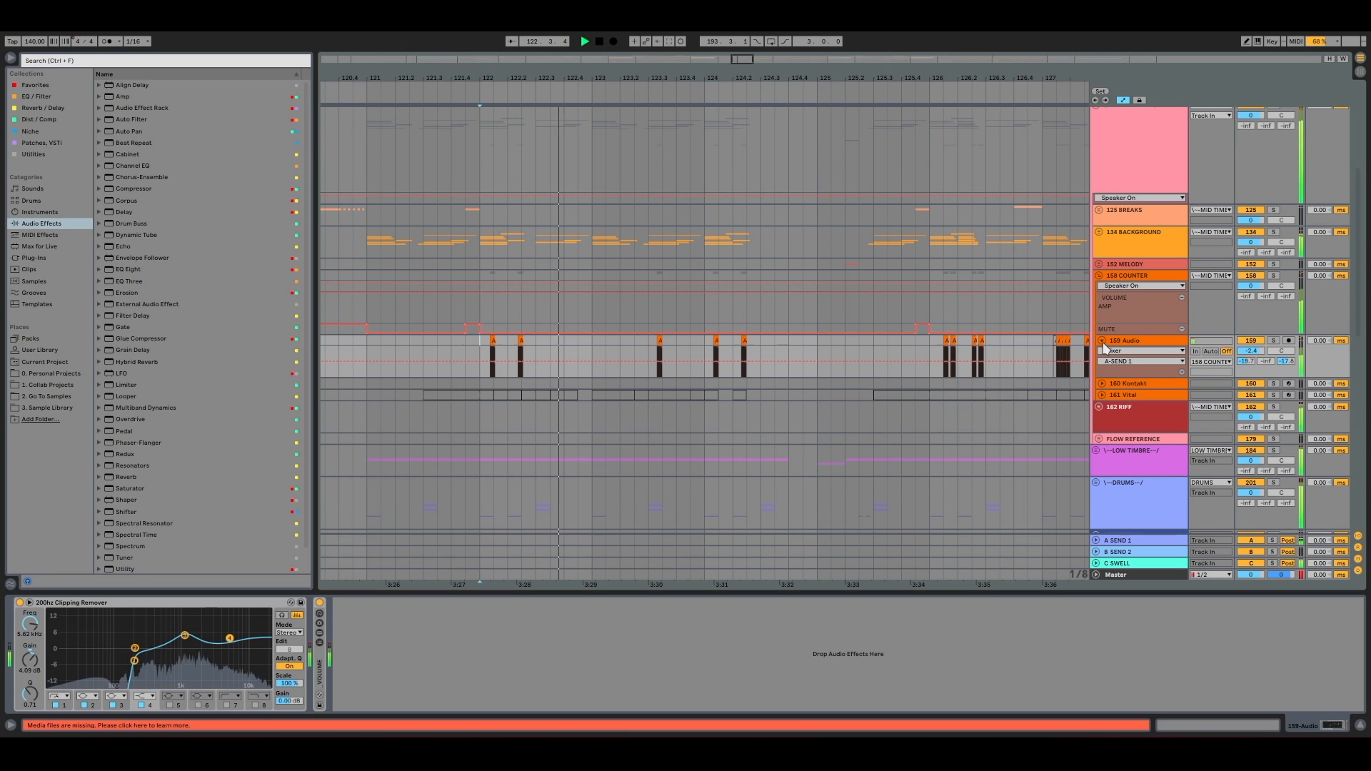
pyautogui.press('space')
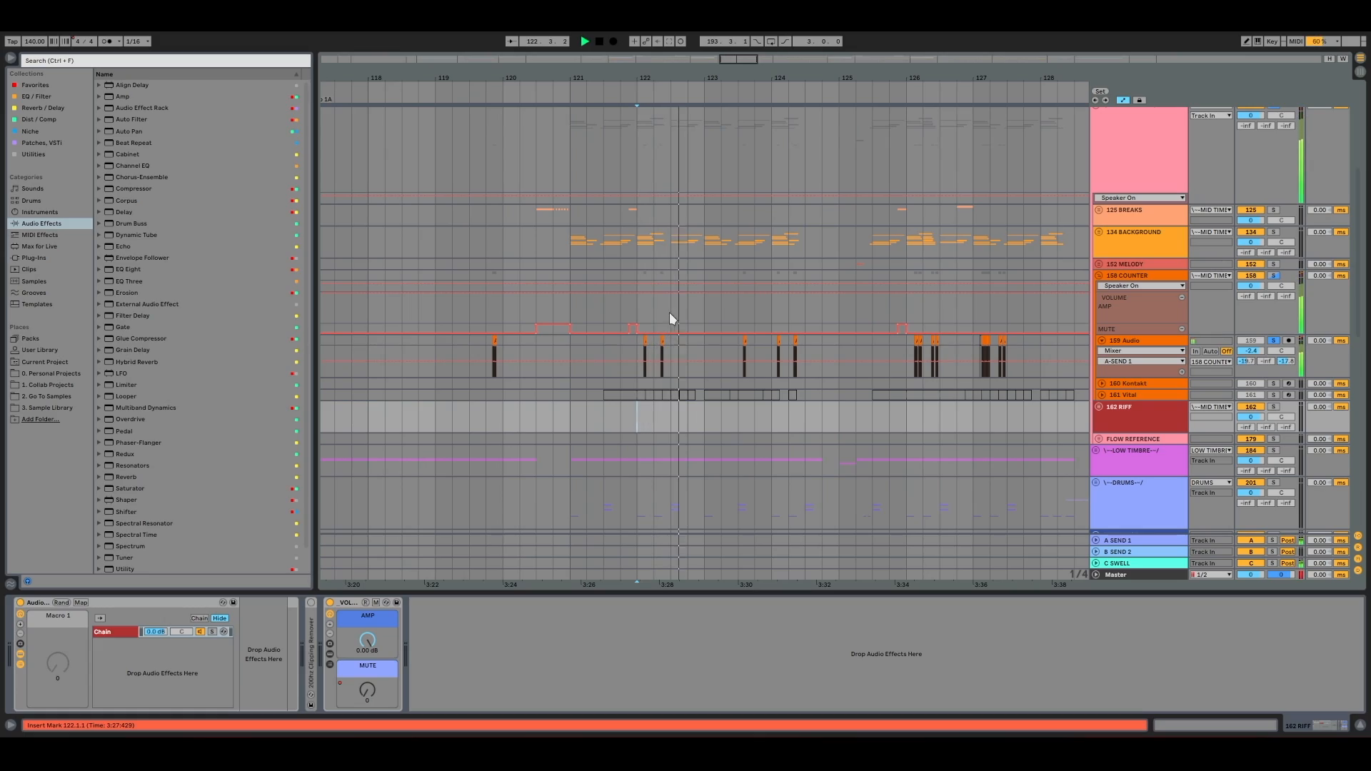
pyautogui.click(1140, 356)
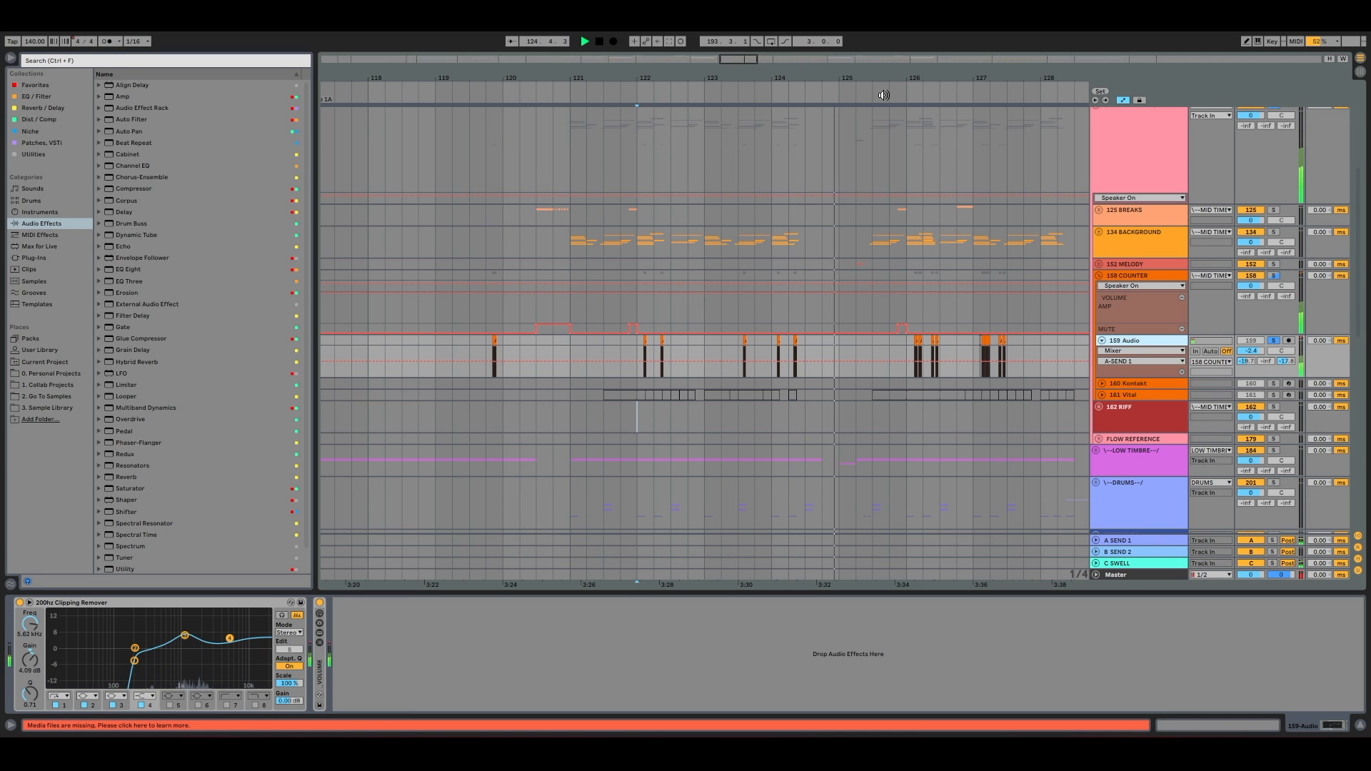
# Audition the soloed 159 Audio clips from 126.1.1 and from 127.1.1
pyautogui.press('-')
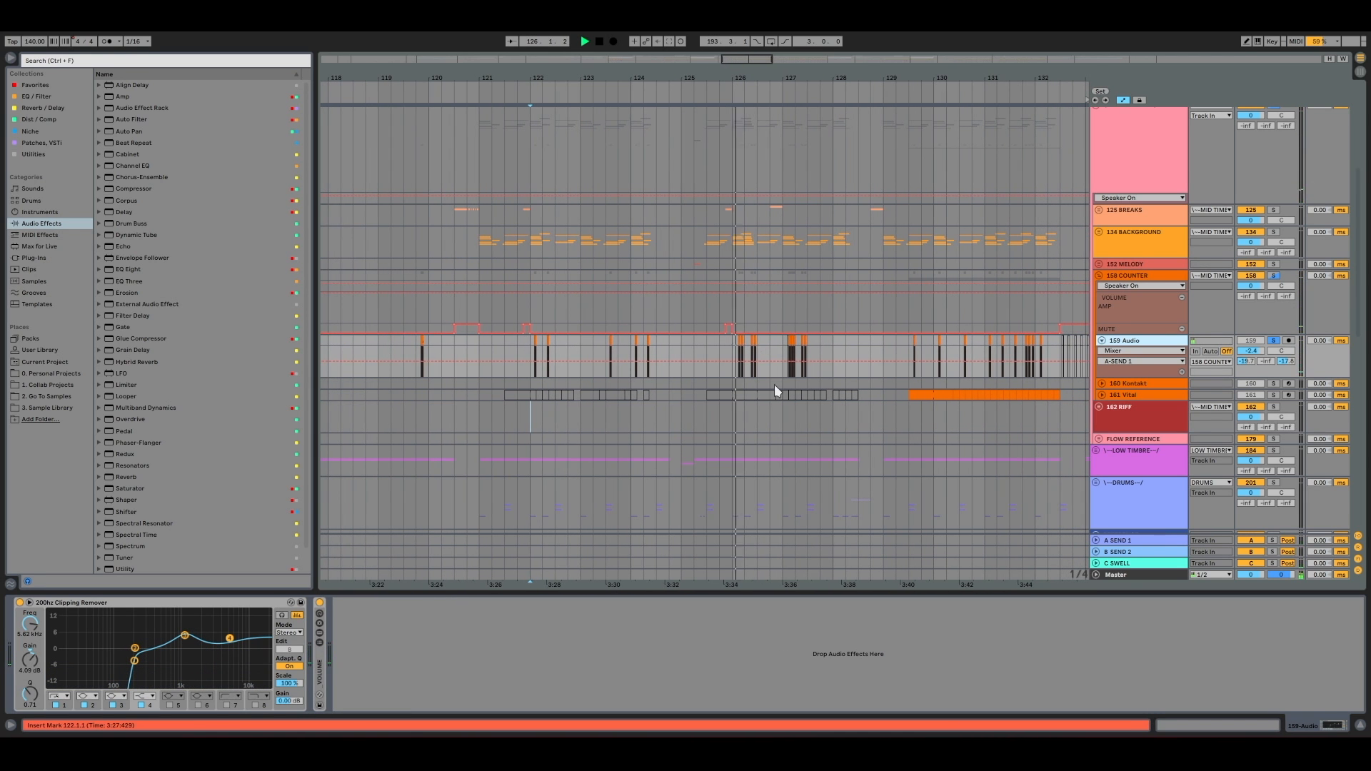
pyautogui.click(738, 357)
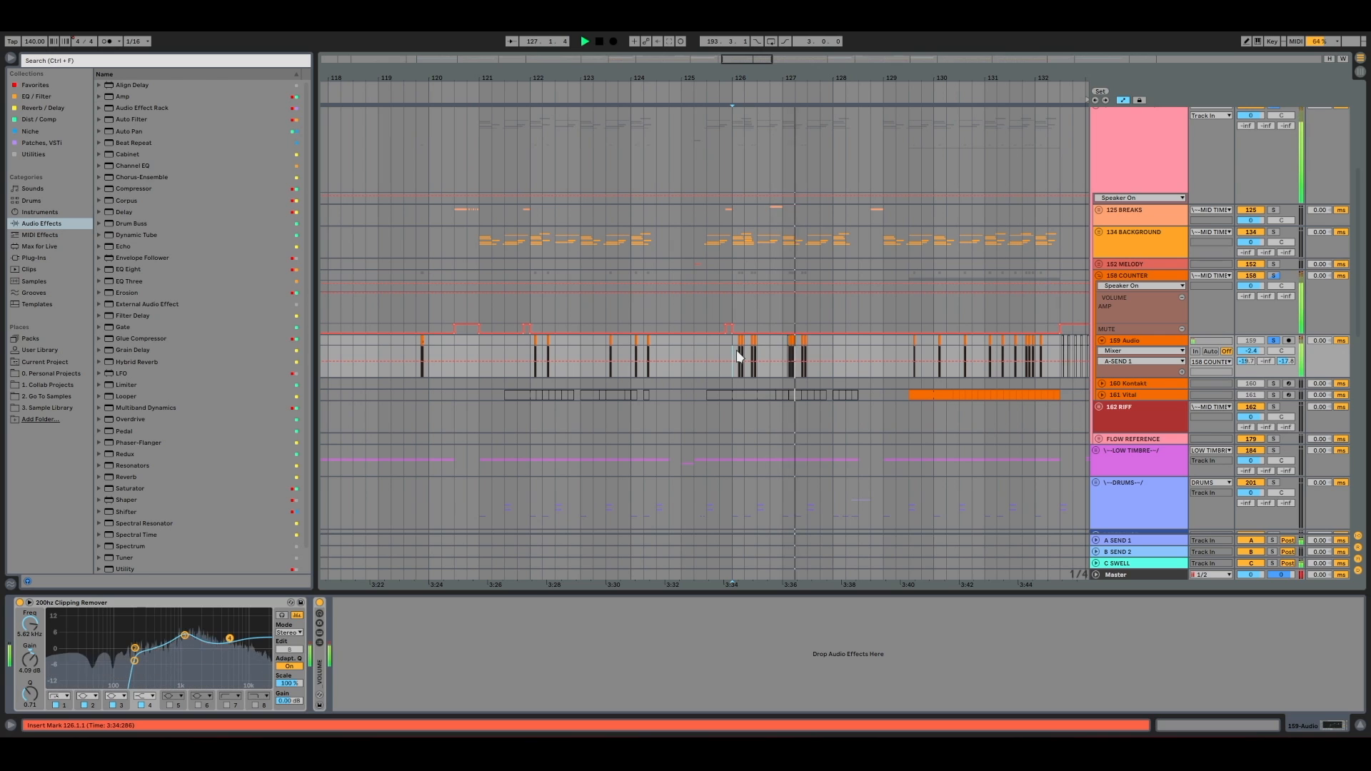
pyautogui.press('space')
pyautogui.click(783, 357)
pyautogui.press('+')
pyautogui.press('+')
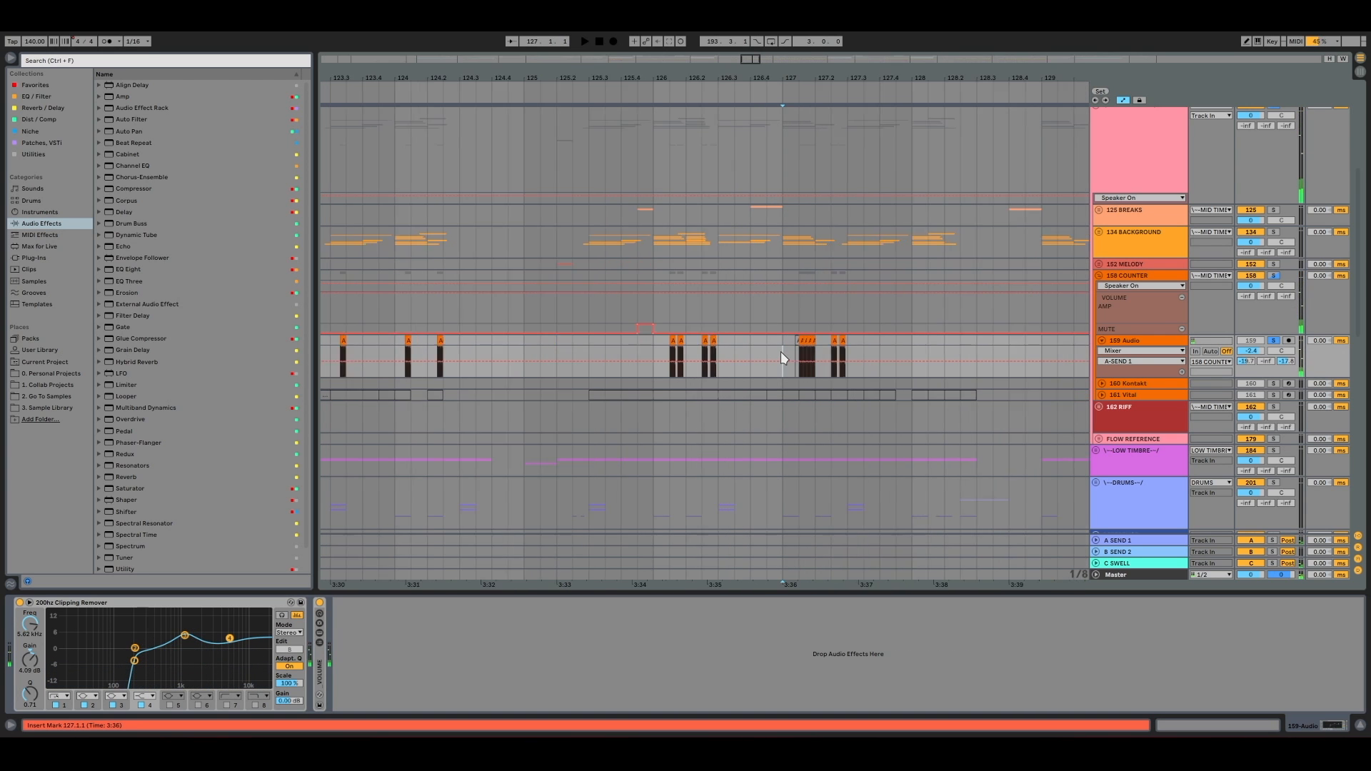
pyautogui.press('space')
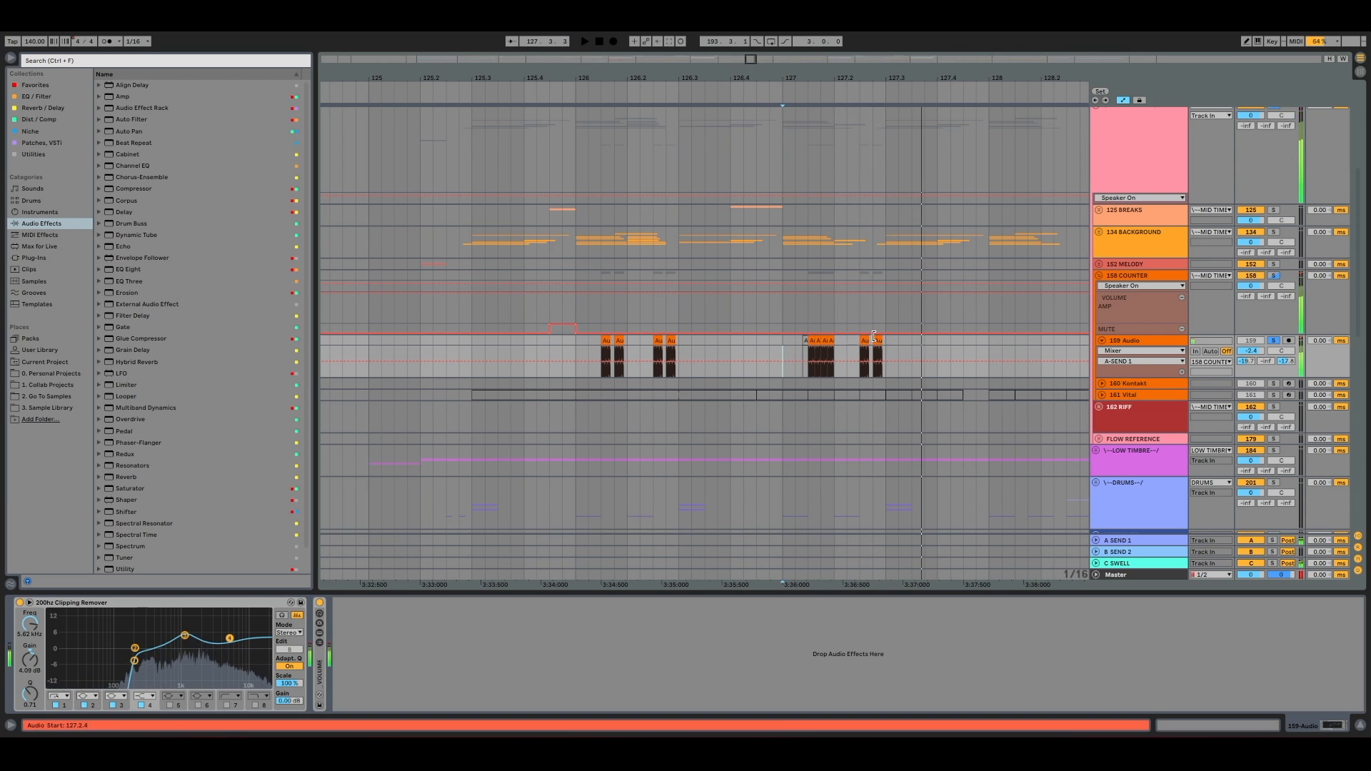
# Hide the automation lanes and play from 126.1.1, comparing the soloed 158 COUNTER group with the full mix
pyautogui.press('a')
pyautogui.moveTo(1036, 80); pyautogui.dragTo(759, 77)
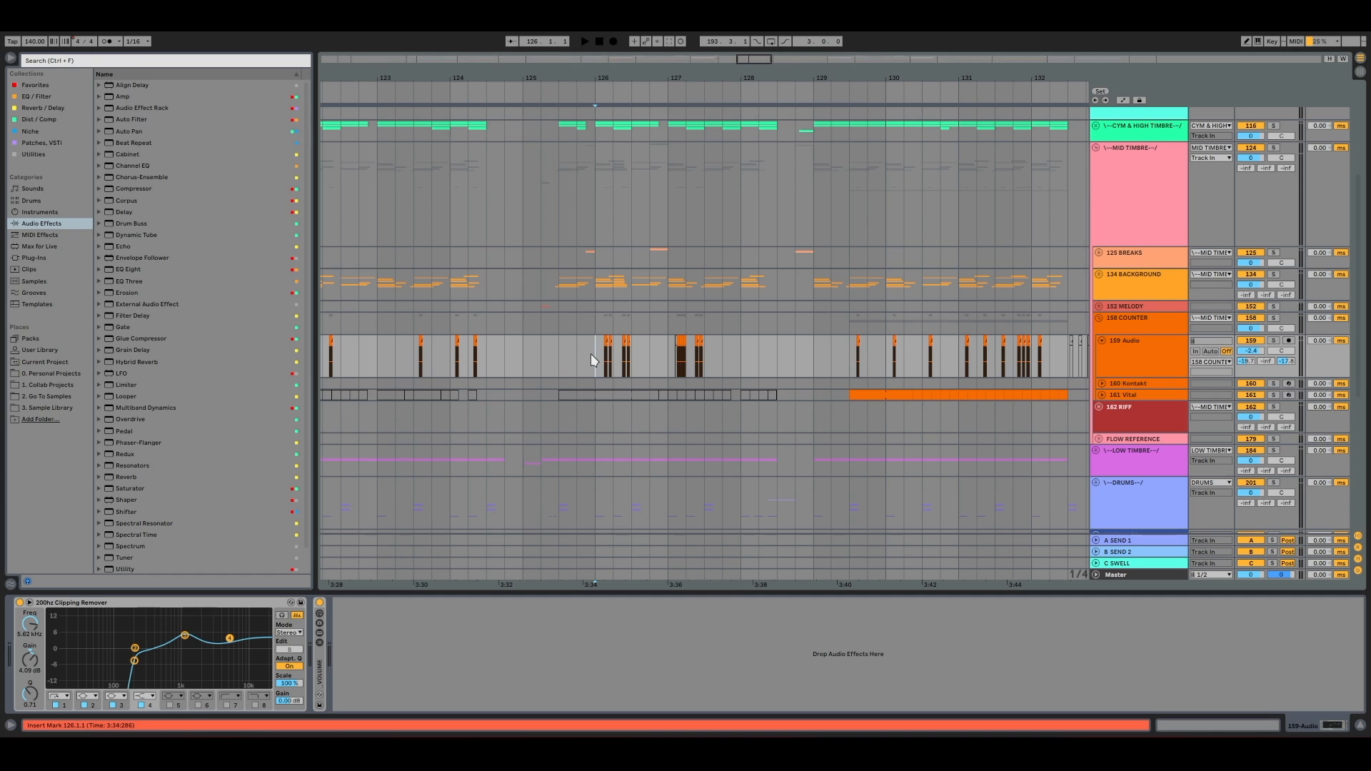
pyautogui.press('space')
pyautogui.click(1273, 319)
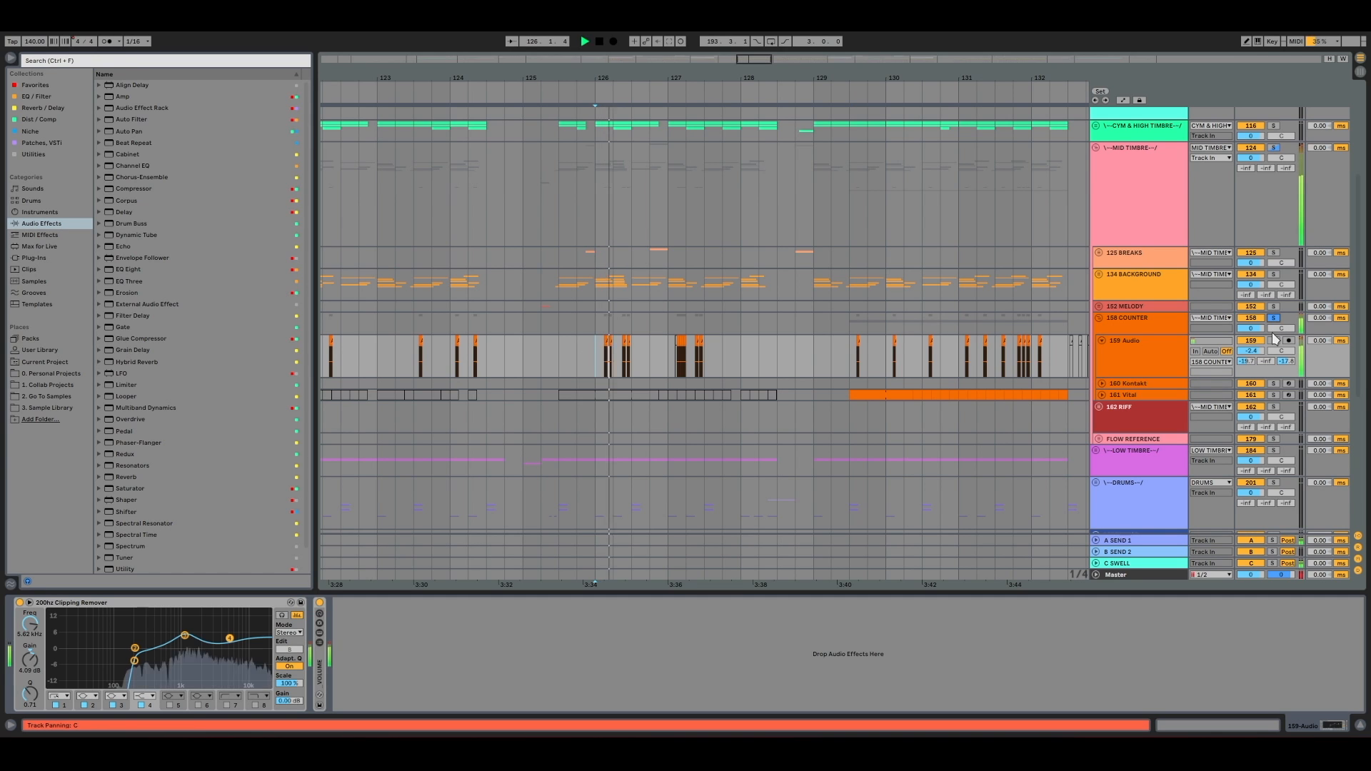
pyautogui.press('space')
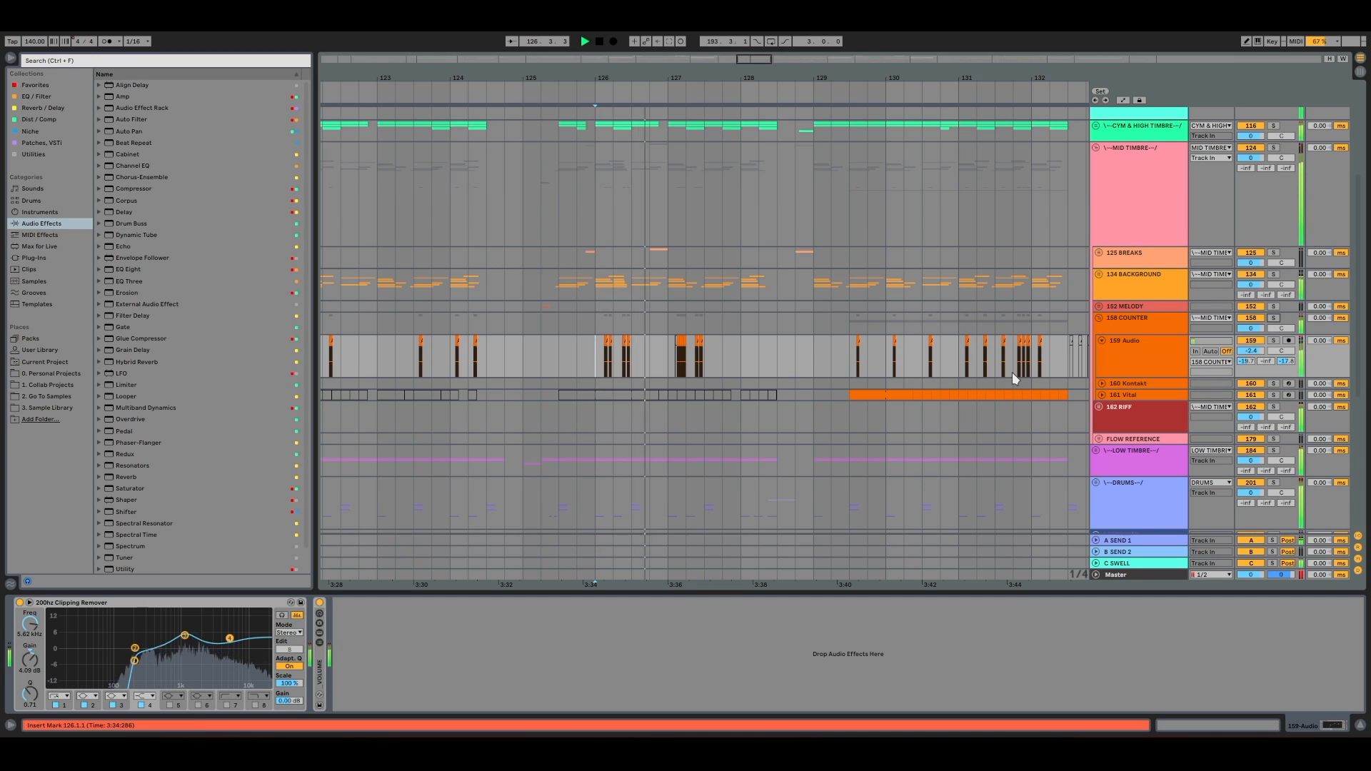
pyautogui.press('space')
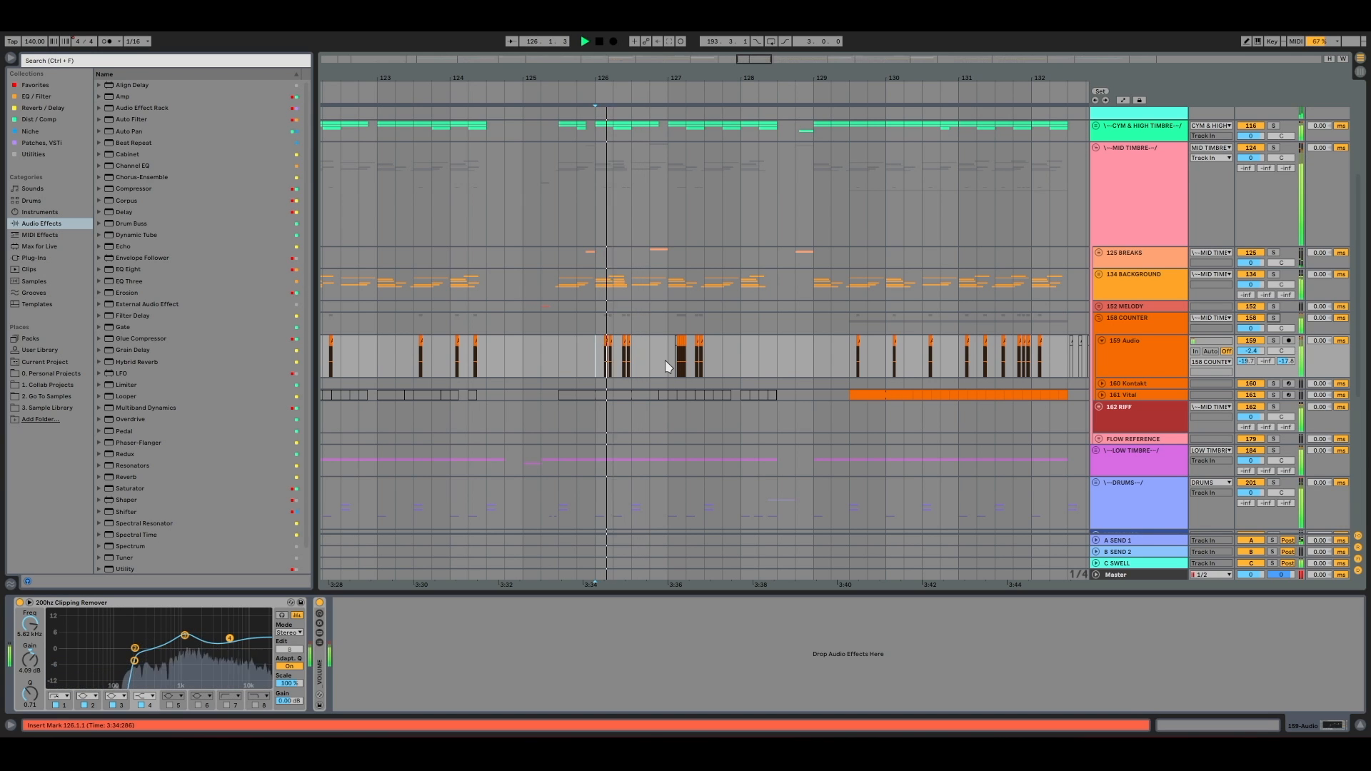
pyautogui.press('space')
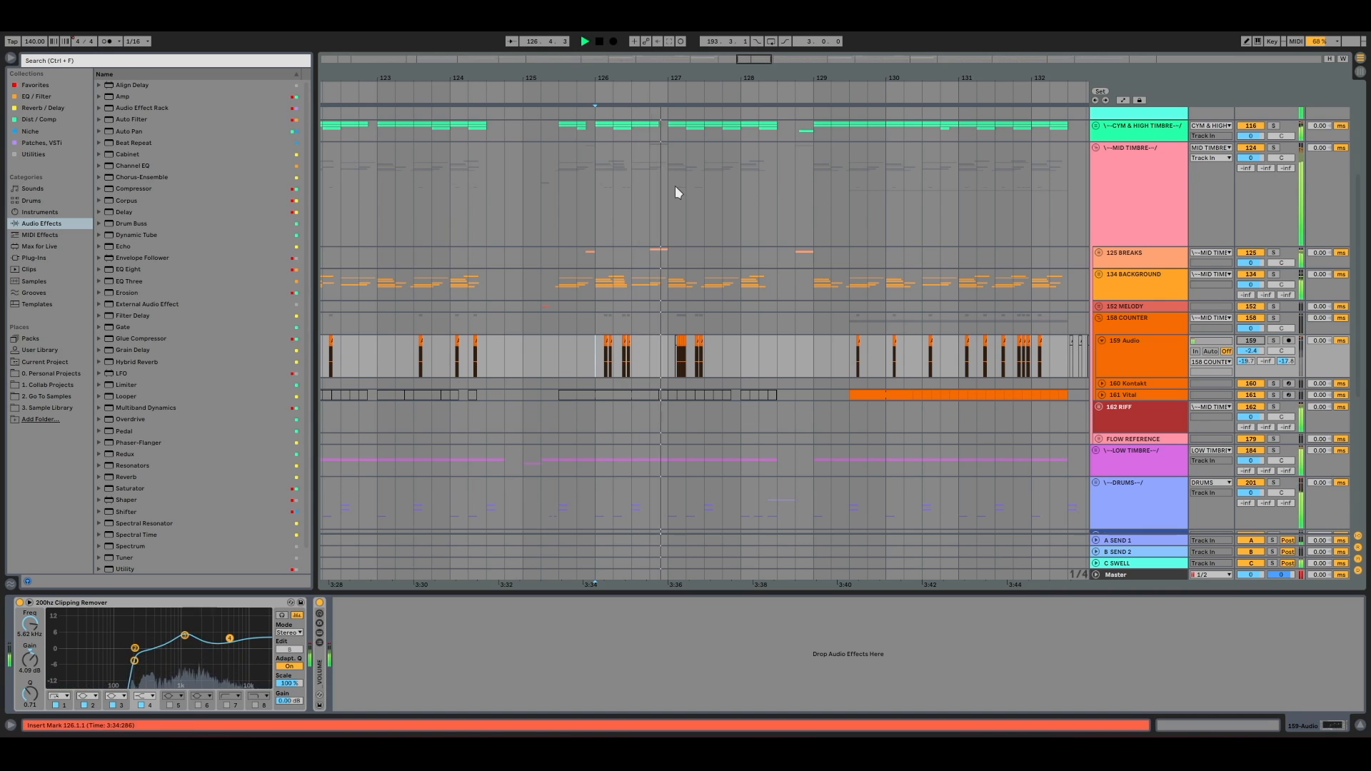
# Play the full mix from 122.1.1, and set the playback start to 129.3.1
pyautogui.scroll(-3, 450, 353)
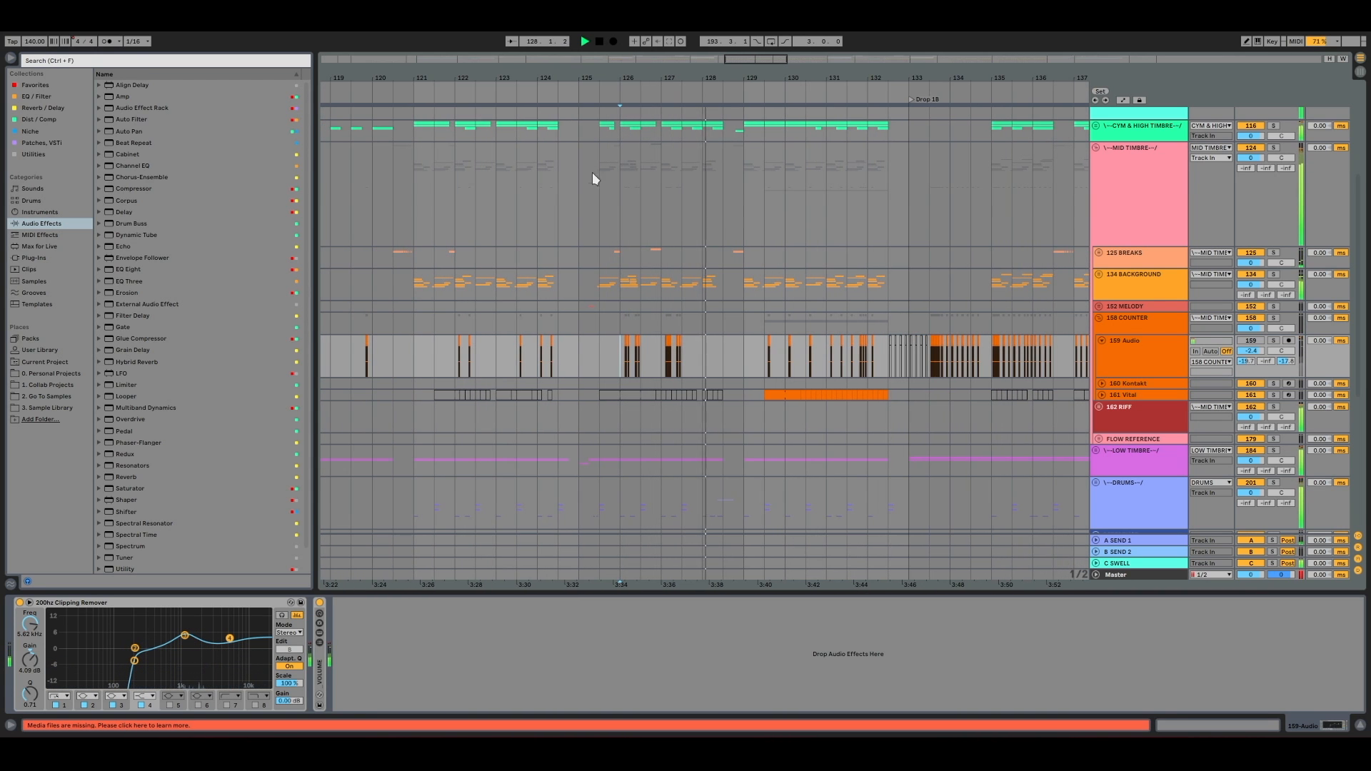
pyautogui.click(452, 352)
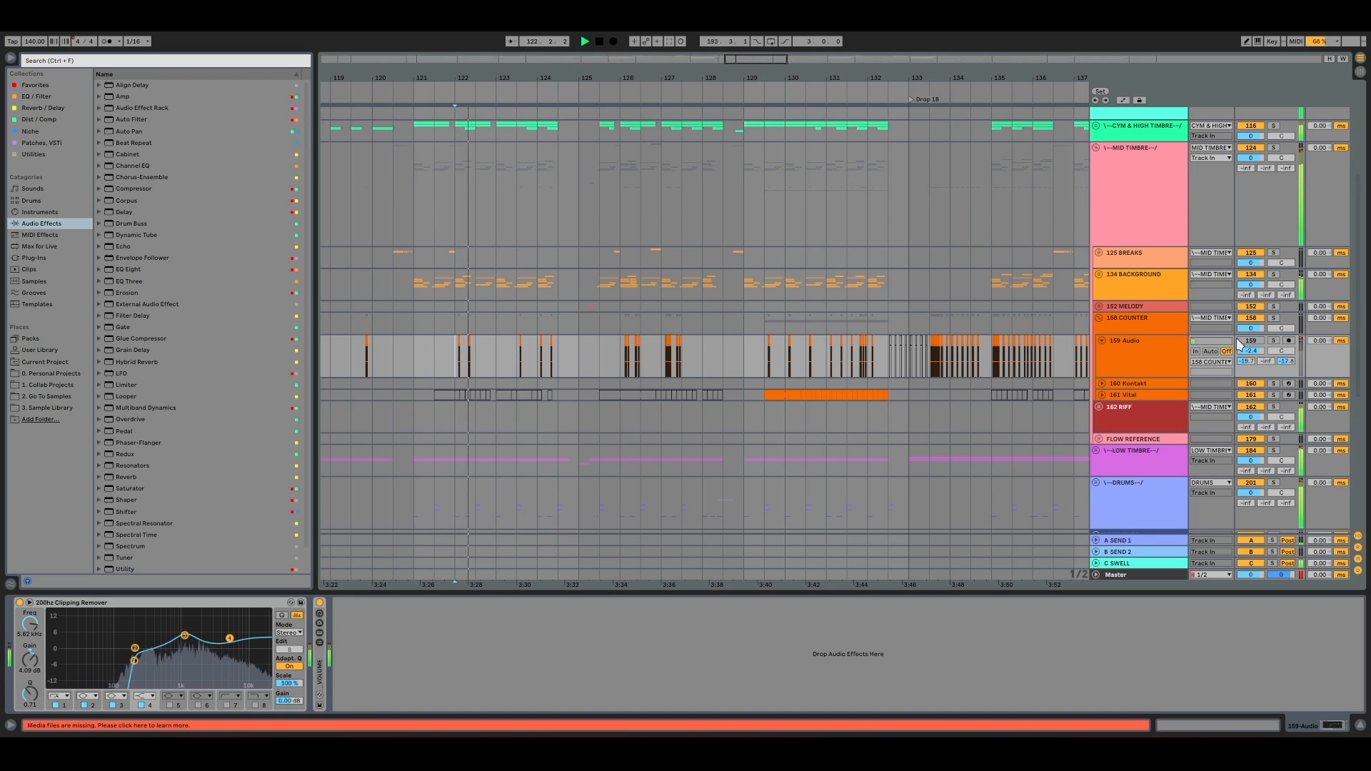
pyautogui.press('space')
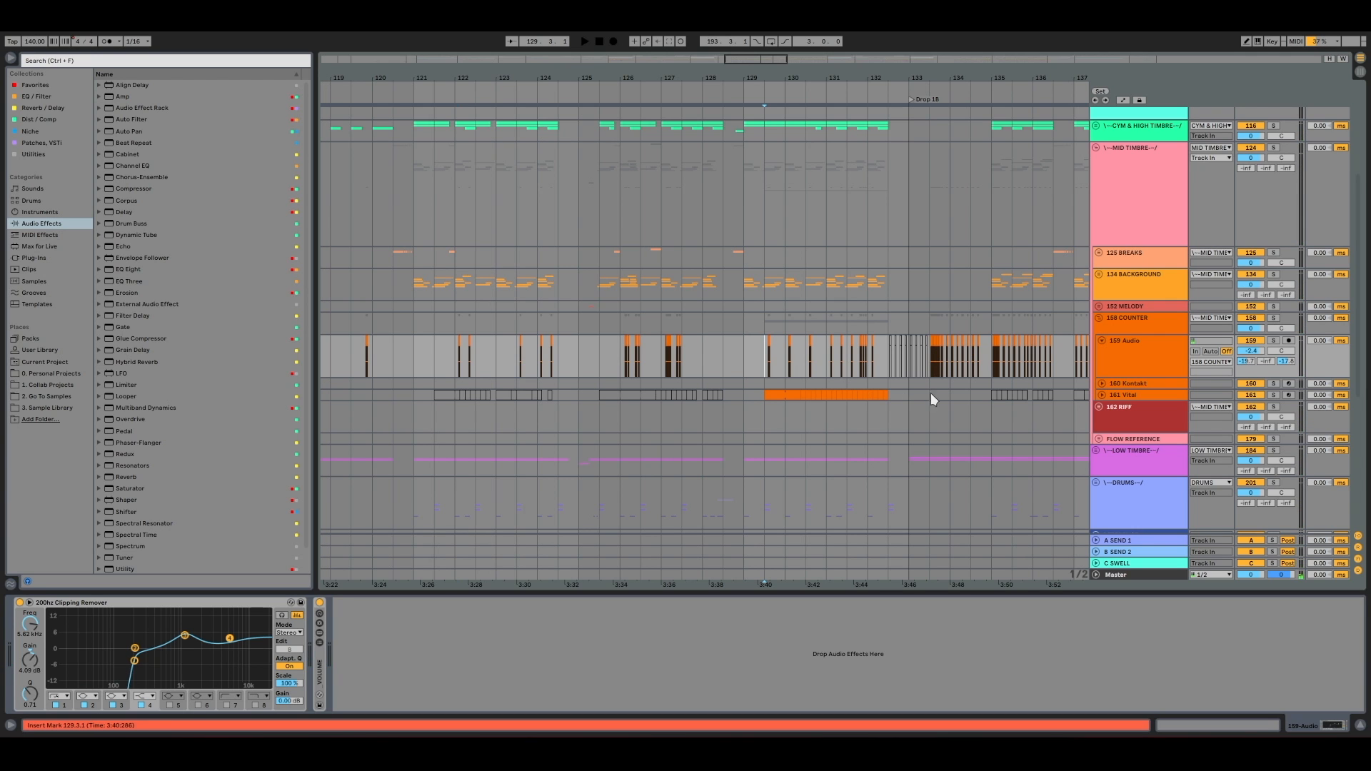
# Select 129.3.1 to 130.2.3 in the 161 Vital clip, play the track soloed and unfold it to show its notes
pyautogui.moveTo(769, 398); pyautogui.dragTo(801, 397)
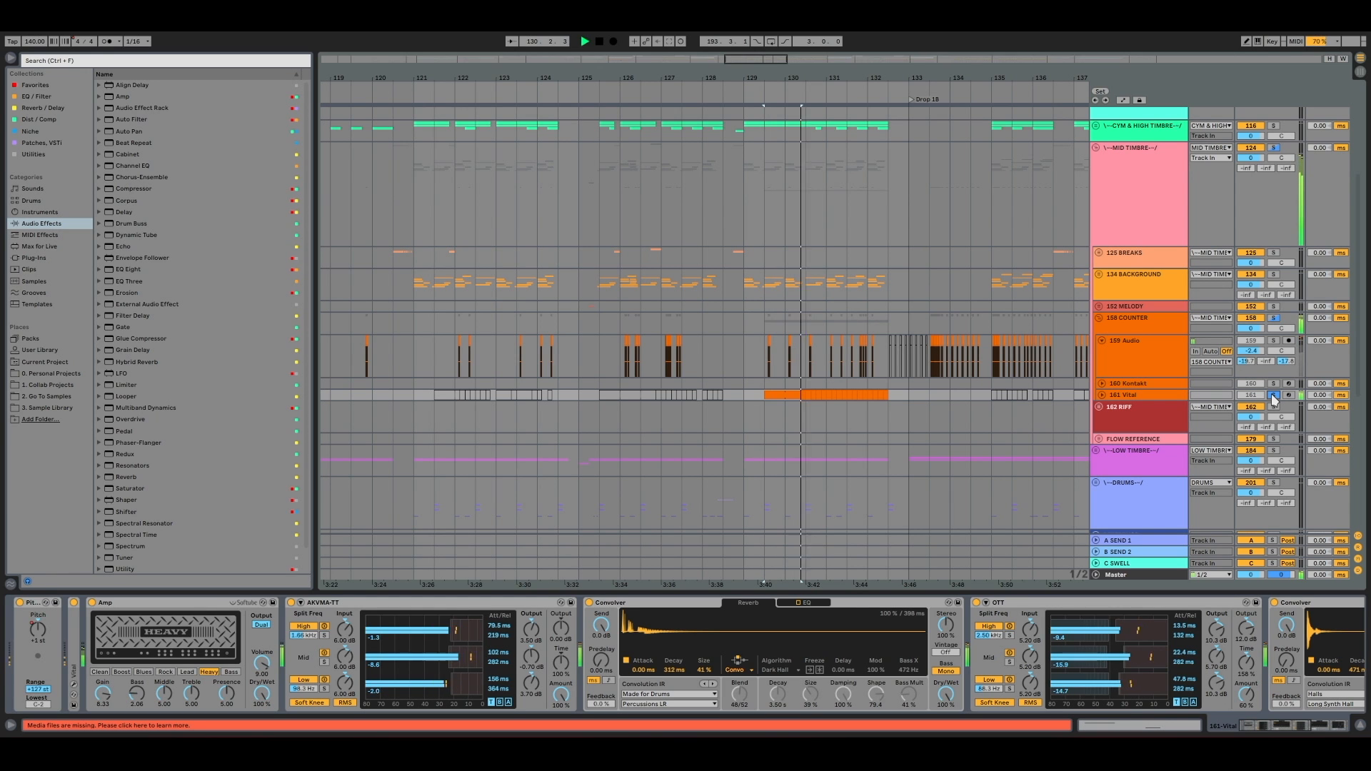
pyautogui.moveTo(1092, 404); pyautogui.dragTo(1092, 434)
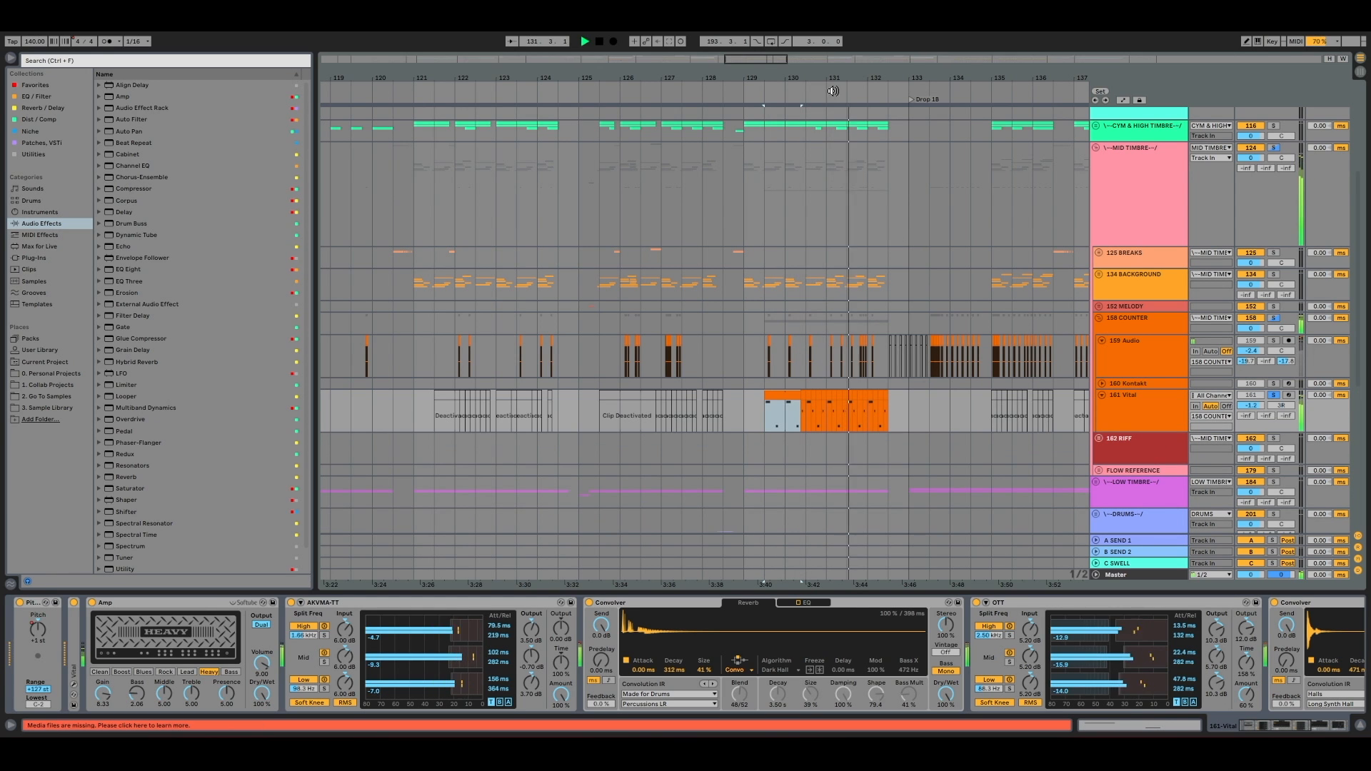
pyautogui.moveTo(835, 71); pyautogui.dragTo(776, 80)
pyautogui.press('space')
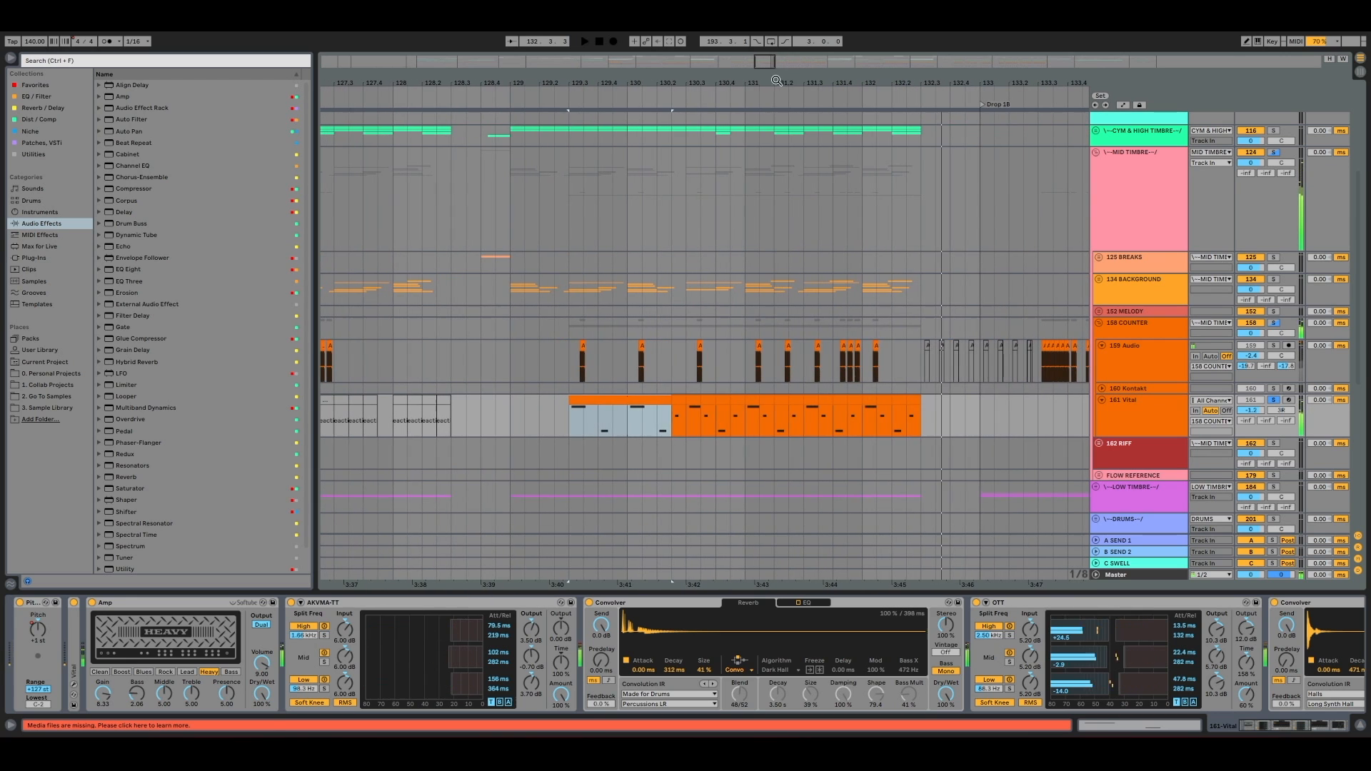
# Play the 161 Vital part in the full mix from 129.3.1
pyautogui.press('space')
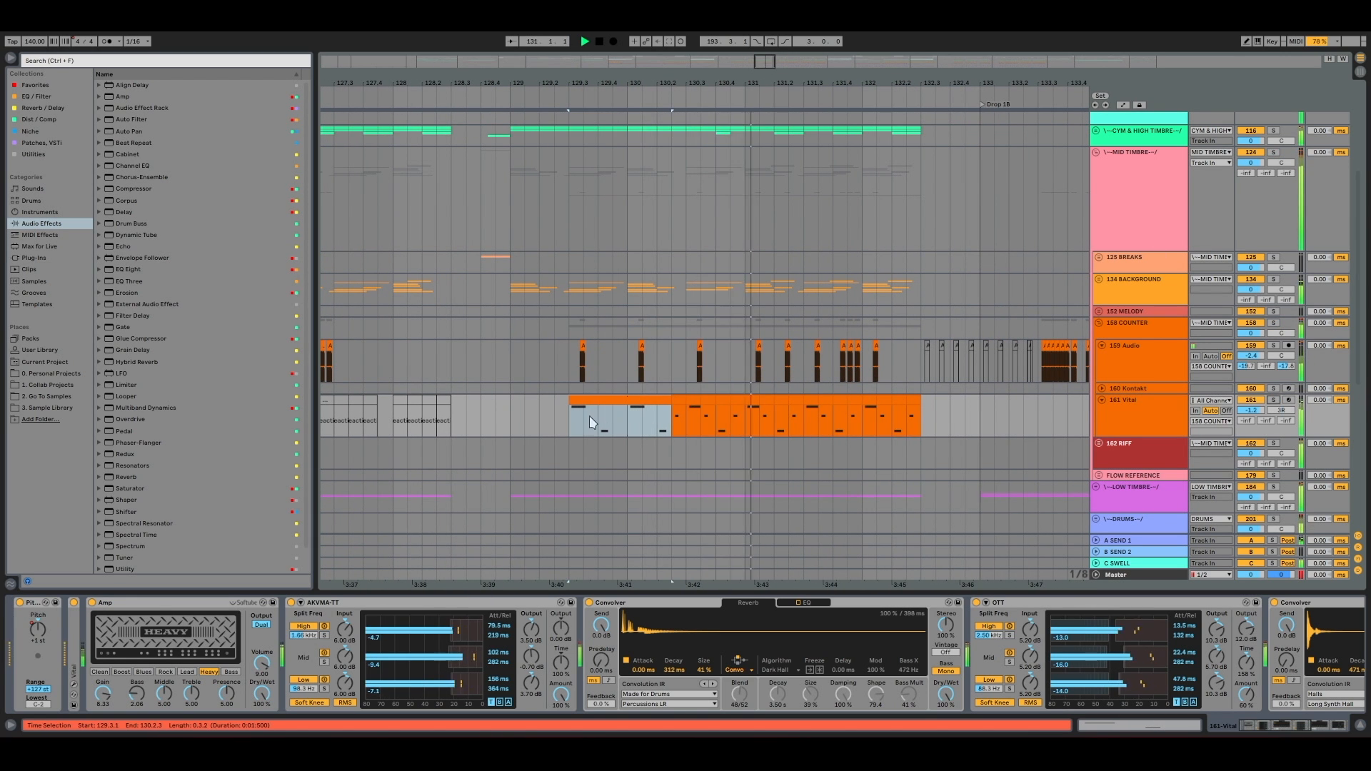
pyautogui.click(564, 422)
pyautogui.press('space')
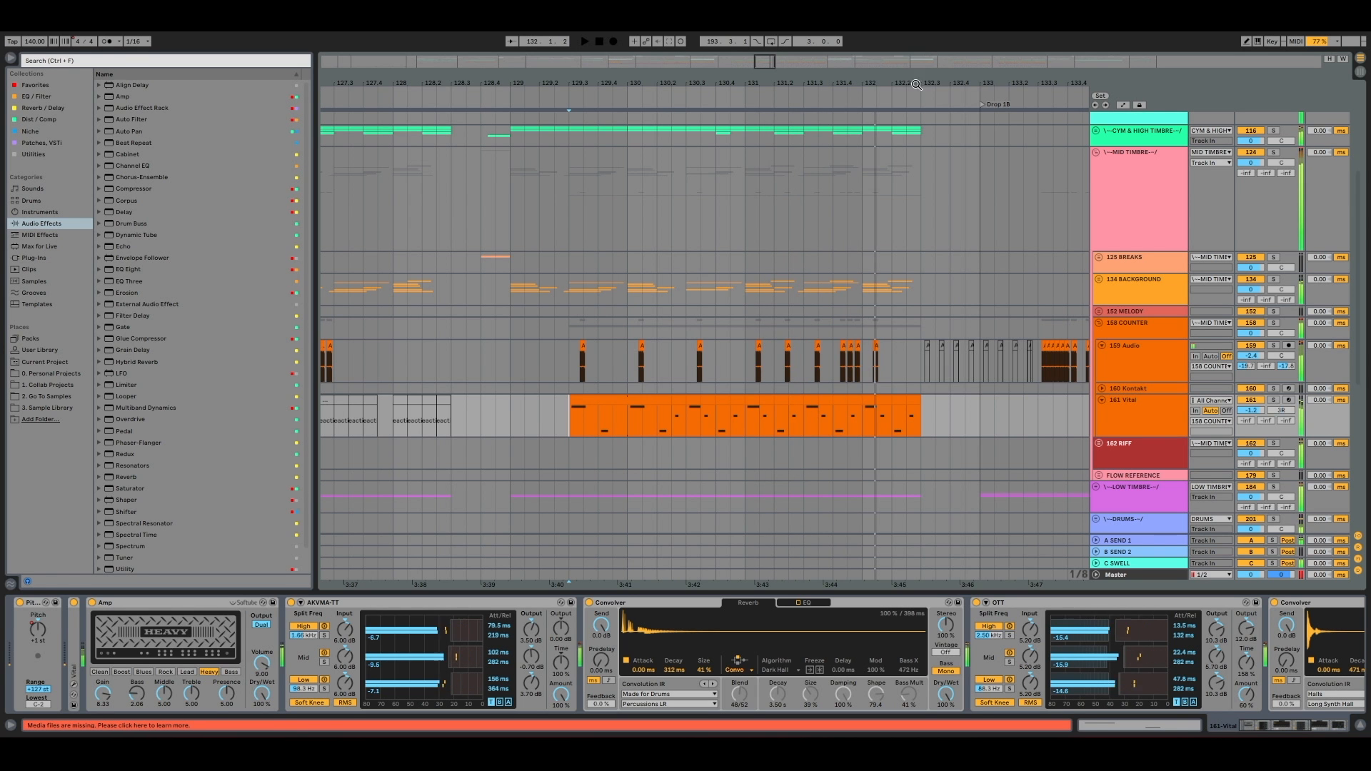
# Examine how the COUNTER group's Audio, Kontakt and Vital clips are distributed across the drops and the wider arrangement
pyautogui.press('-')
pyautogui.press('-')
pyautogui.press('-')
pyautogui.press('-')
pyautogui.press('-')
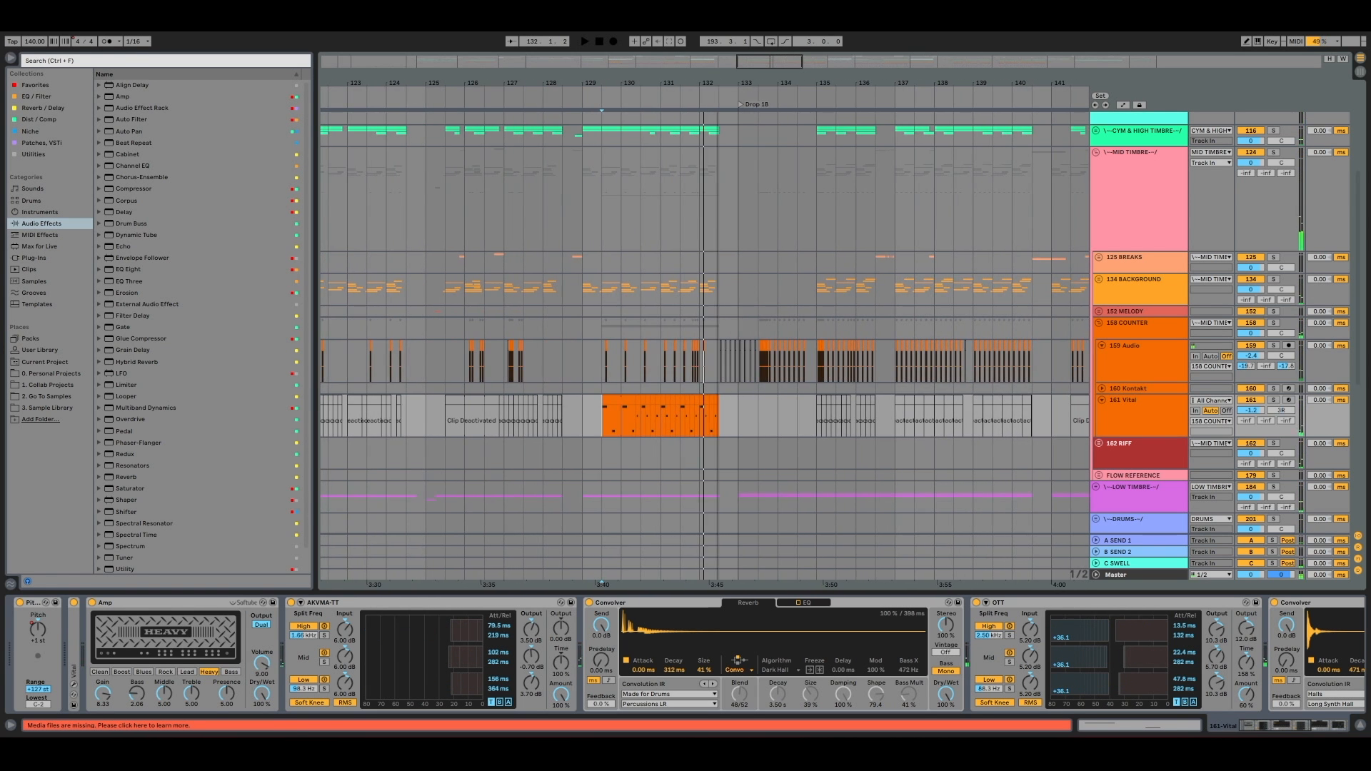
pyautogui.press('-')
pyautogui.press('-')
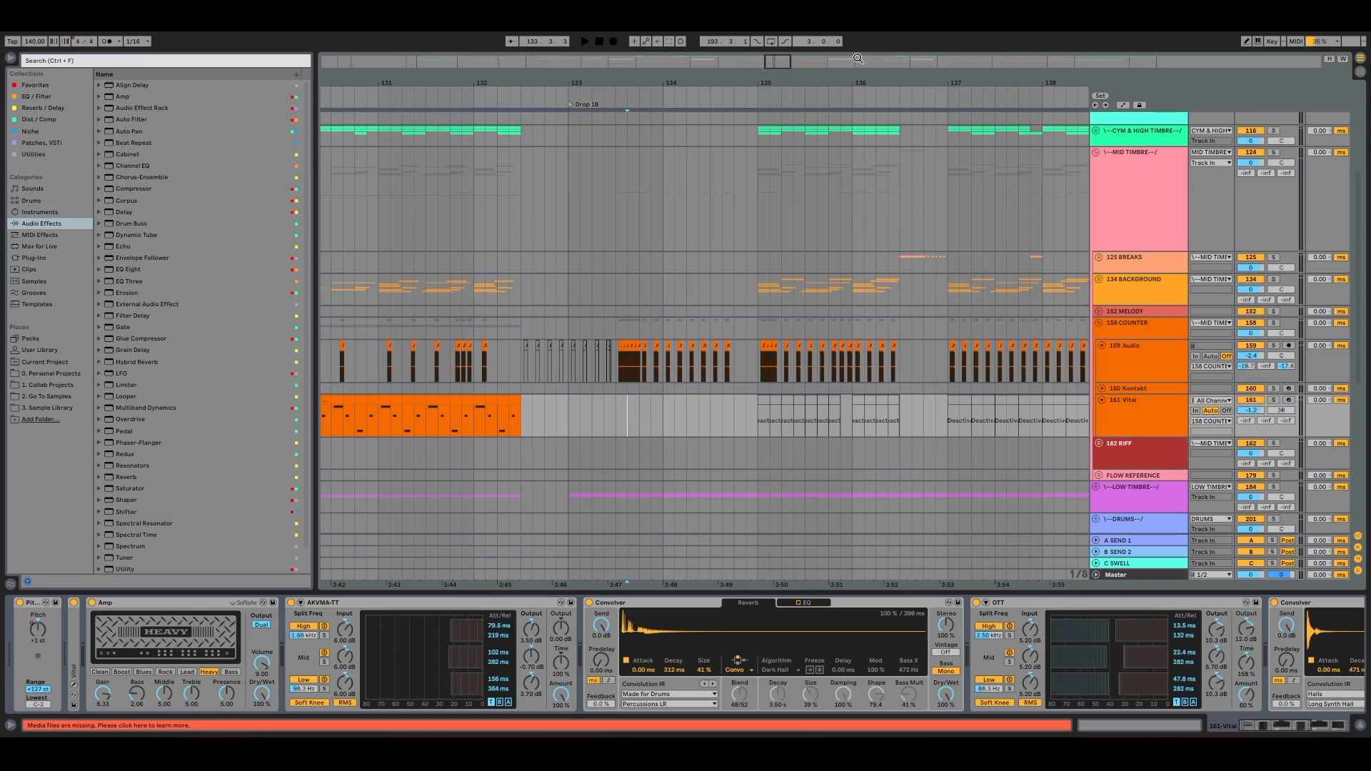
pyautogui.press('-')
pyautogui.press('-')
pyautogui.press('-')
pyautogui.press('-')
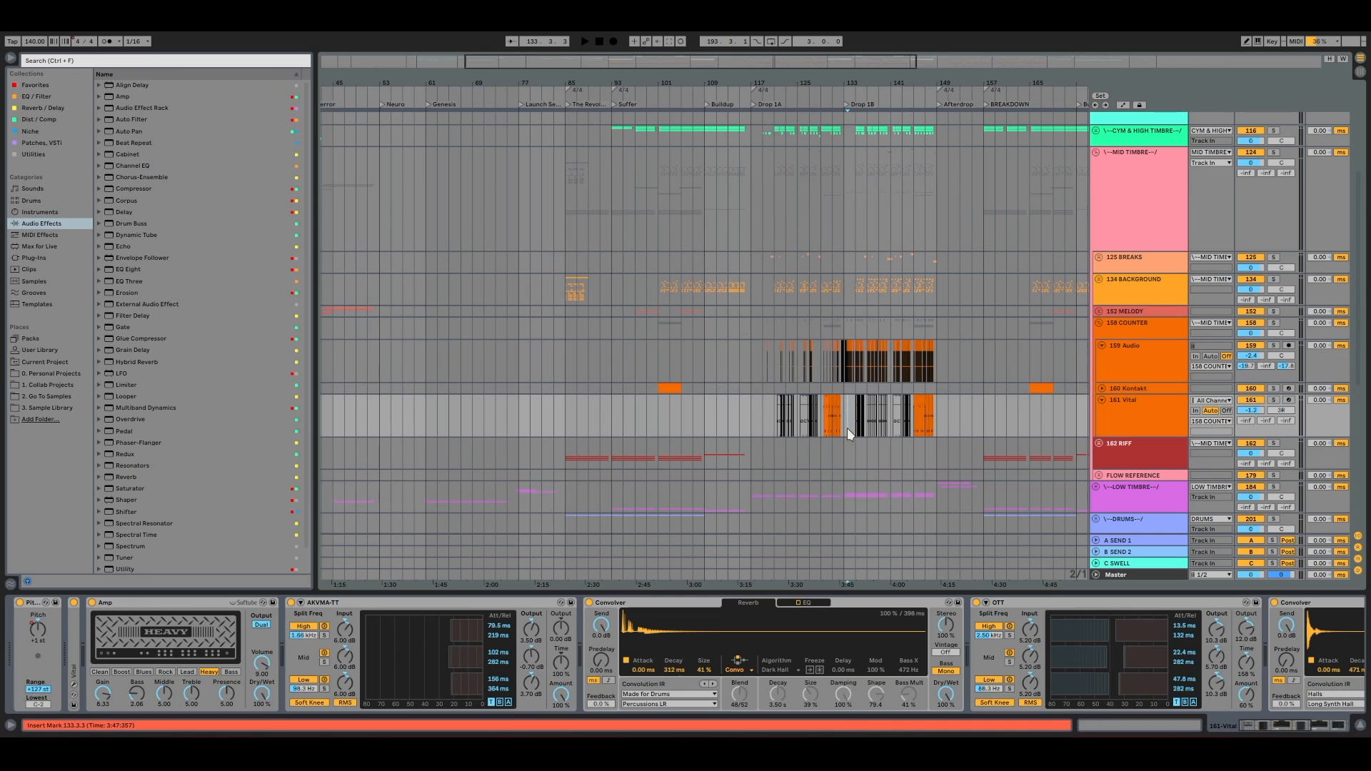
# Select the 159 Audio clips across Drop 1B through 155.1.1
pyautogui.moveTo(847, 429); pyautogui.dragTo(696, 427)
pyautogui.moveTo(969, 347); pyautogui.dragTo(824, 367)
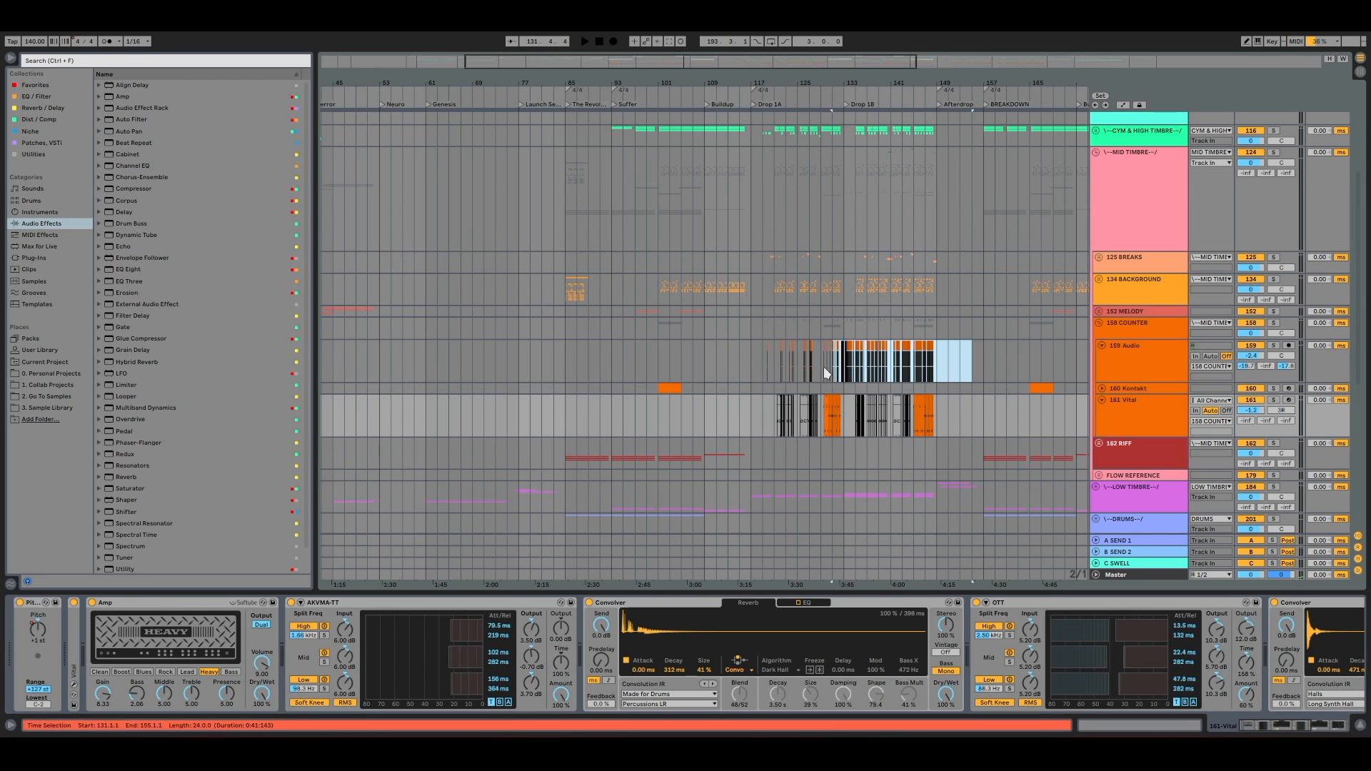
pyautogui.press('+')
pyautogui.press('+')
pyautogui.press('+')
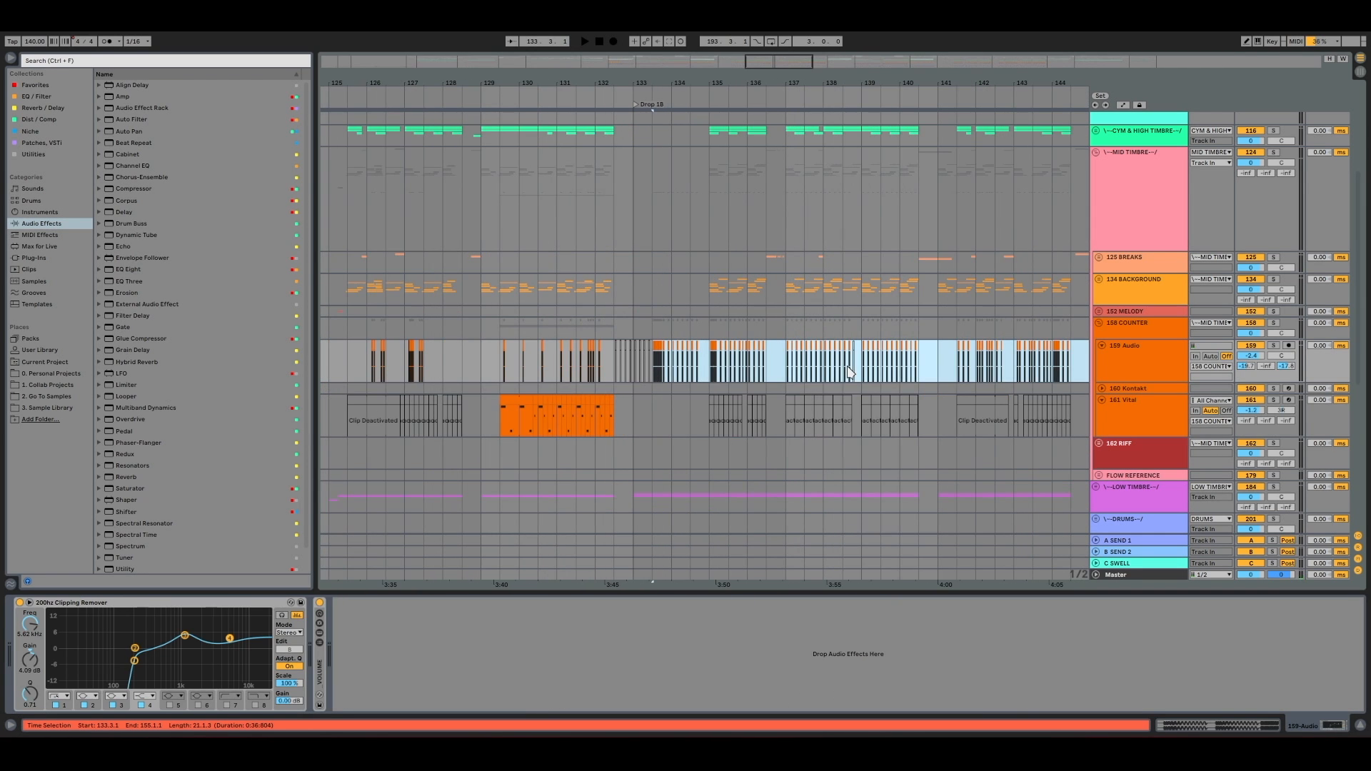
# Play the 159 Audio clips near the start of Drop 1B and from 135.1.1, both soloed and in the full mix
pyautogui.click(655, 351)
pyautogui.press('space')
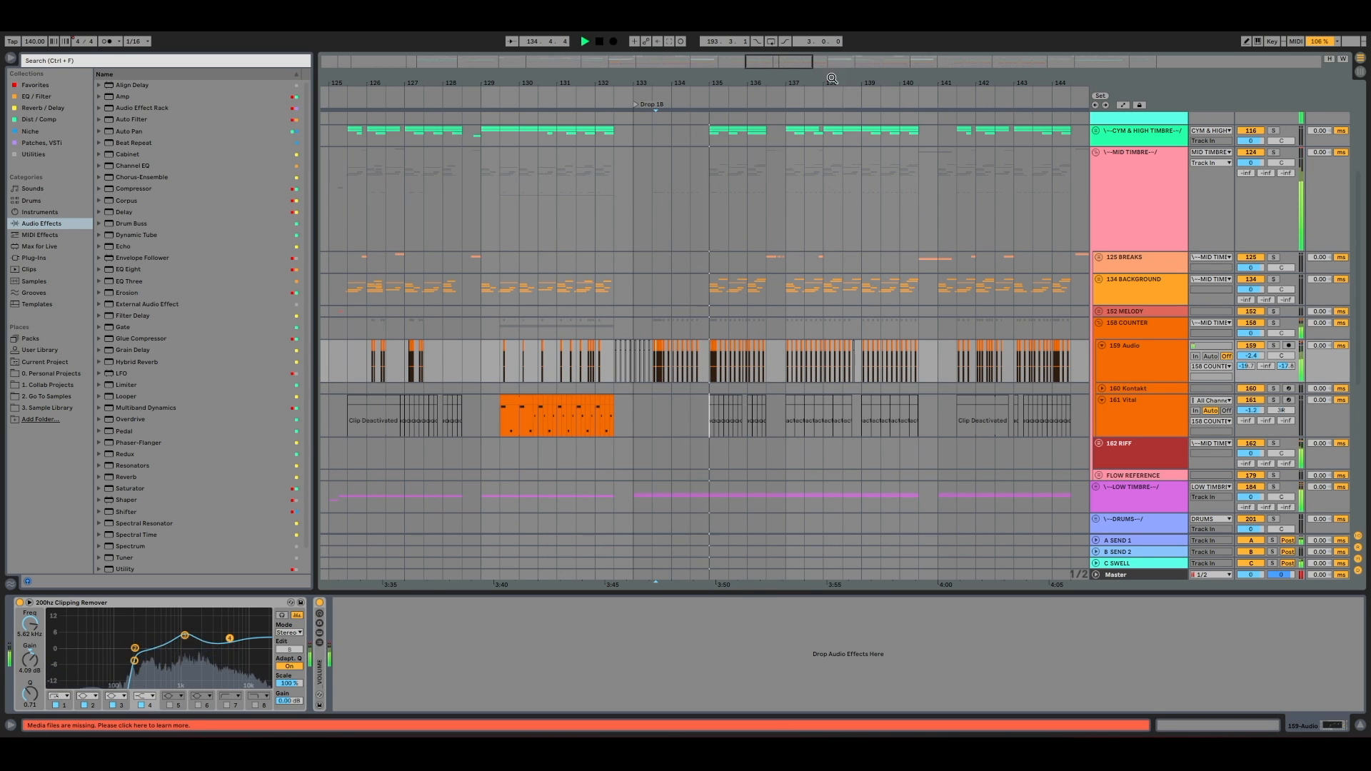
pyautogui.moveTo(832, 60); pyautogui.dragTo(831, 77)
pyautogui.click(593, 364)
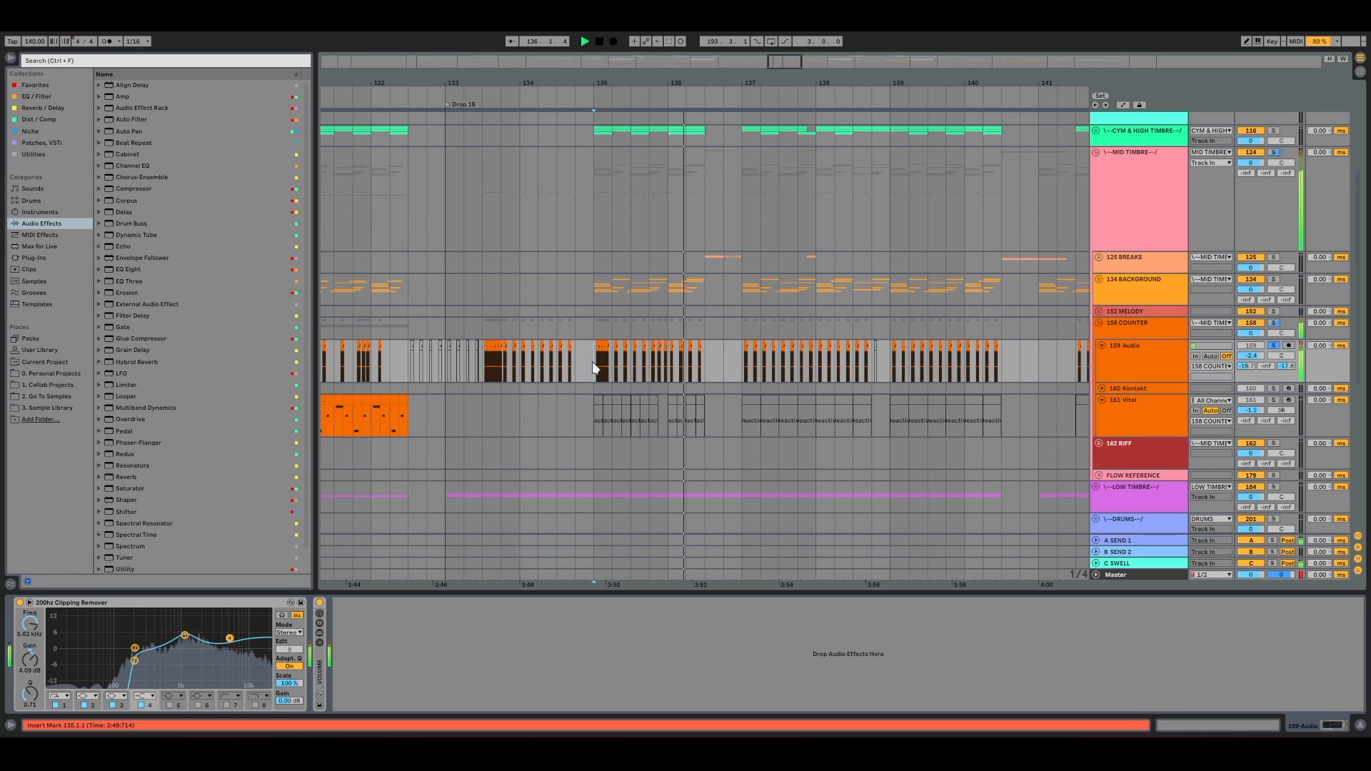
pyautogui.press('space')
pyautogui.press('space')
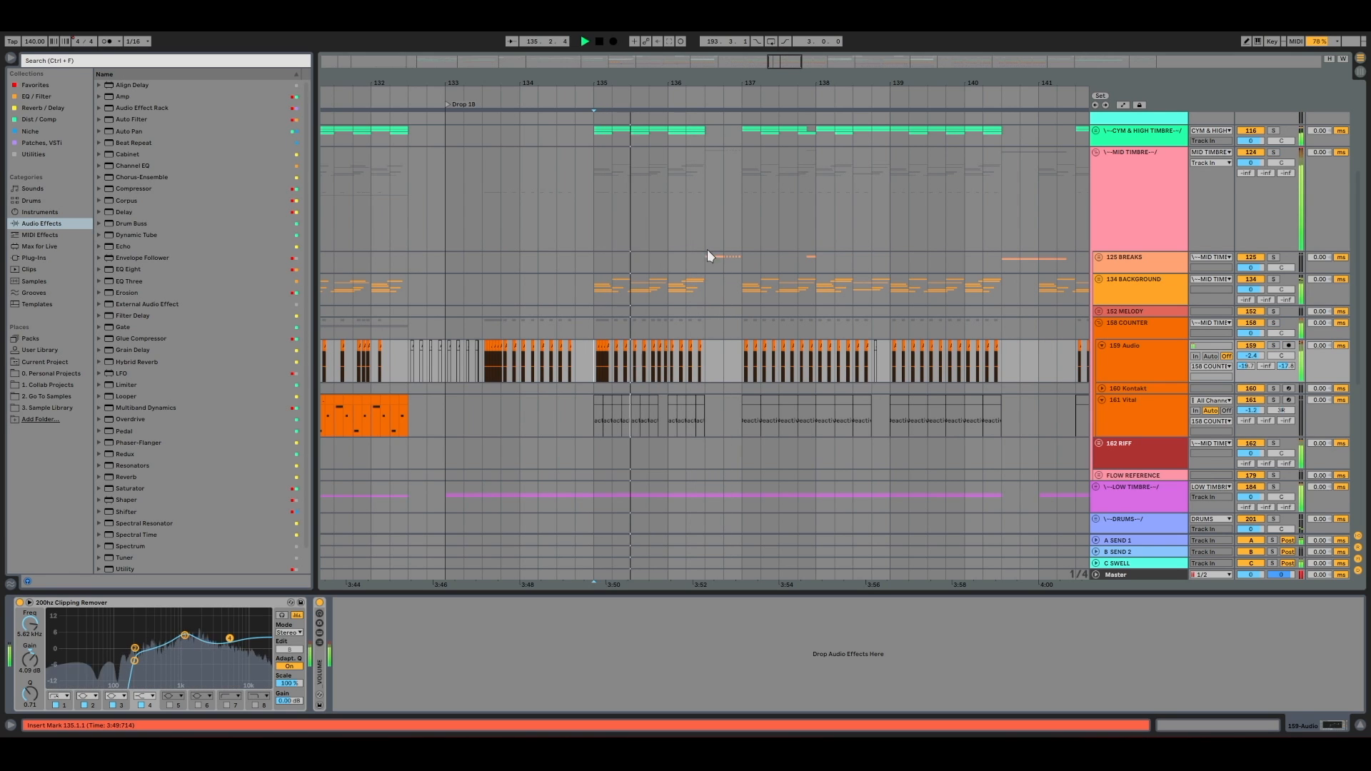
# Play the full mix from 137.1.1, and select the 159 Audio clips from 137.1.1 to 140.3.1
pyautogui.scroll(4, 684, 348)
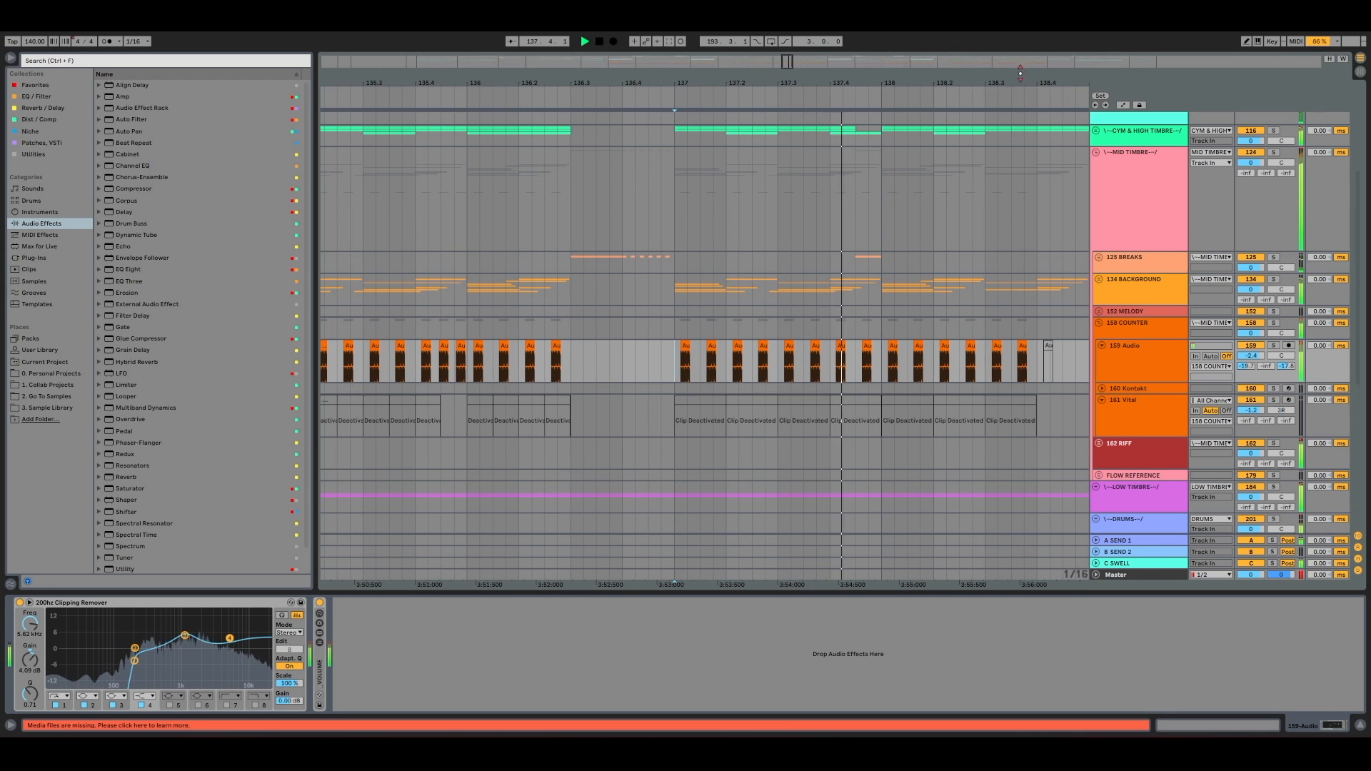
pyautogui.scroll(-4, 654, 345)
pyautogui.press('space')
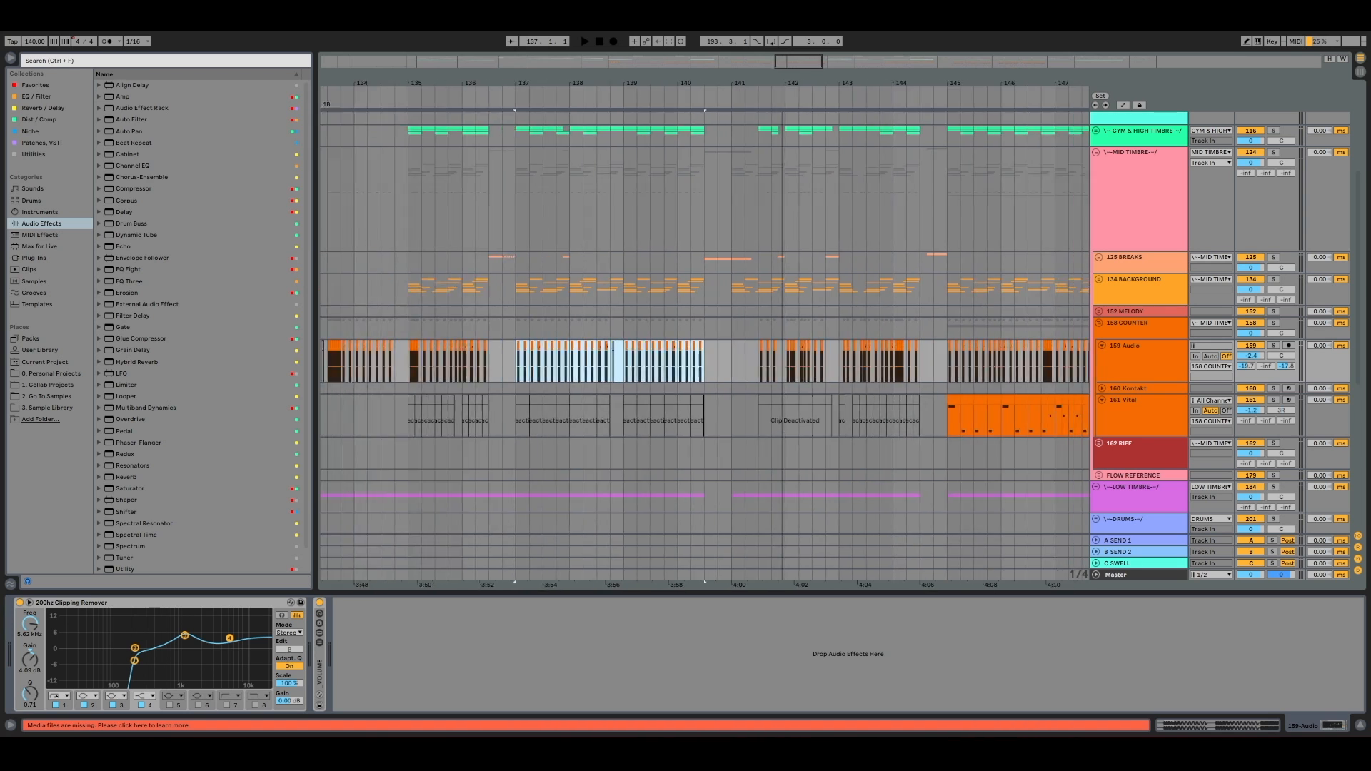
pyautogui.hscroll(-3, 527, 385)
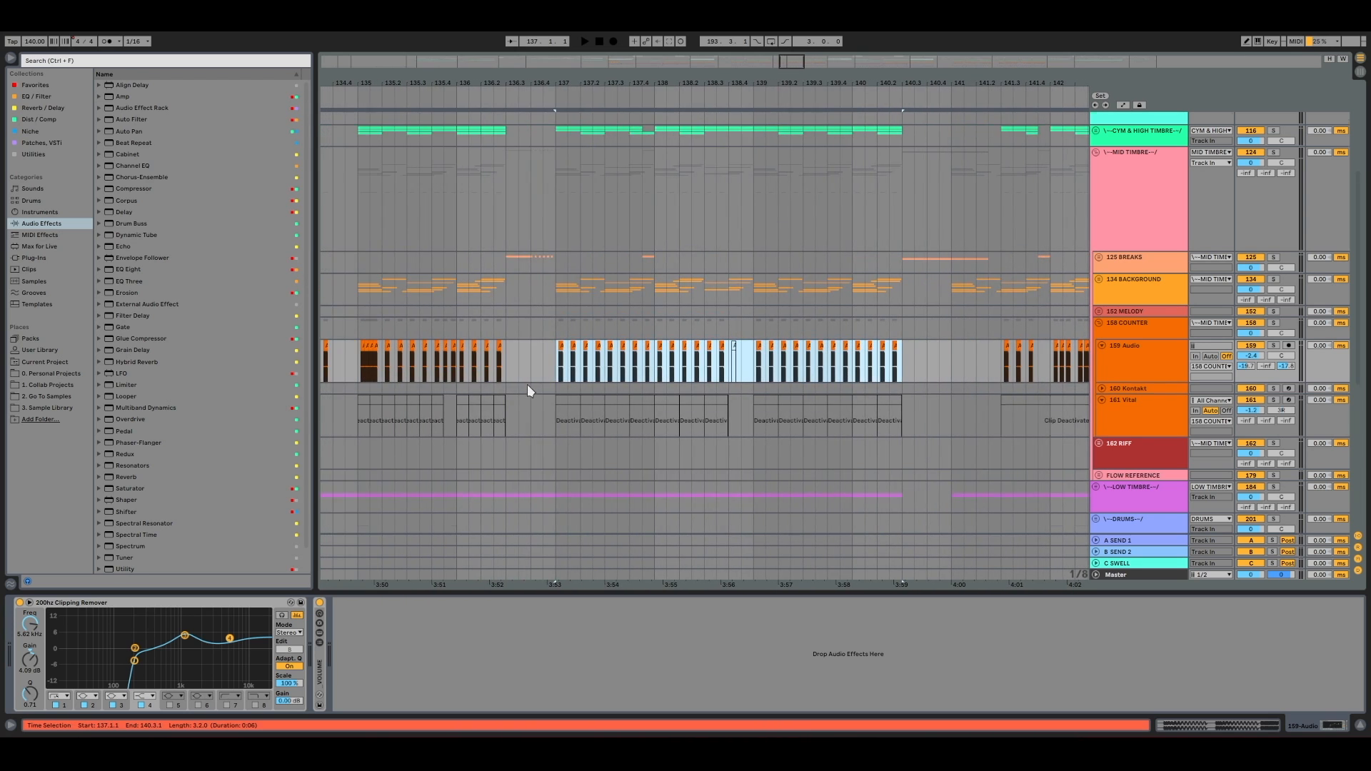
# Put the insert mark on the LOW TIMBRE group at 137.1.1 and play the full mix from there
pyautogui.scroll(-3, 527, 384)
pyautogui.click(554, 388)
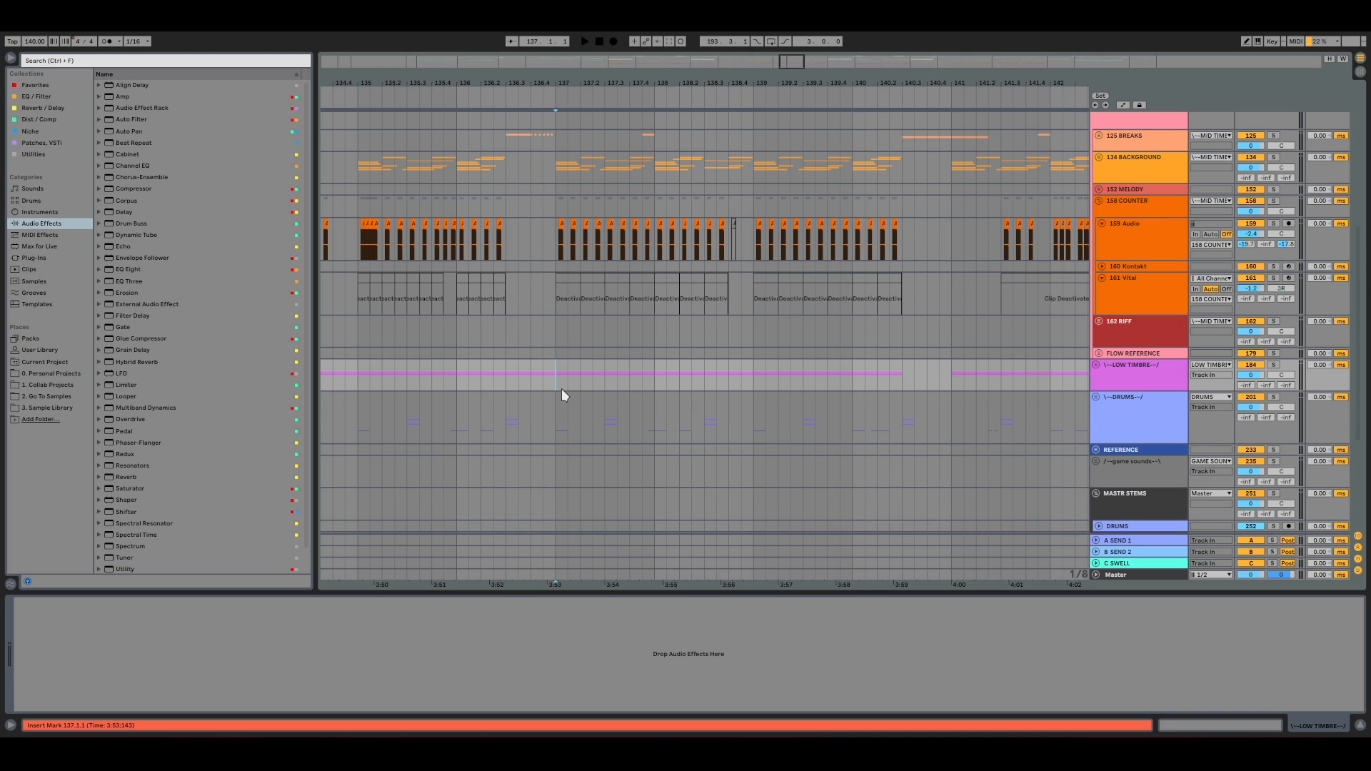
pyautogui.press('space')
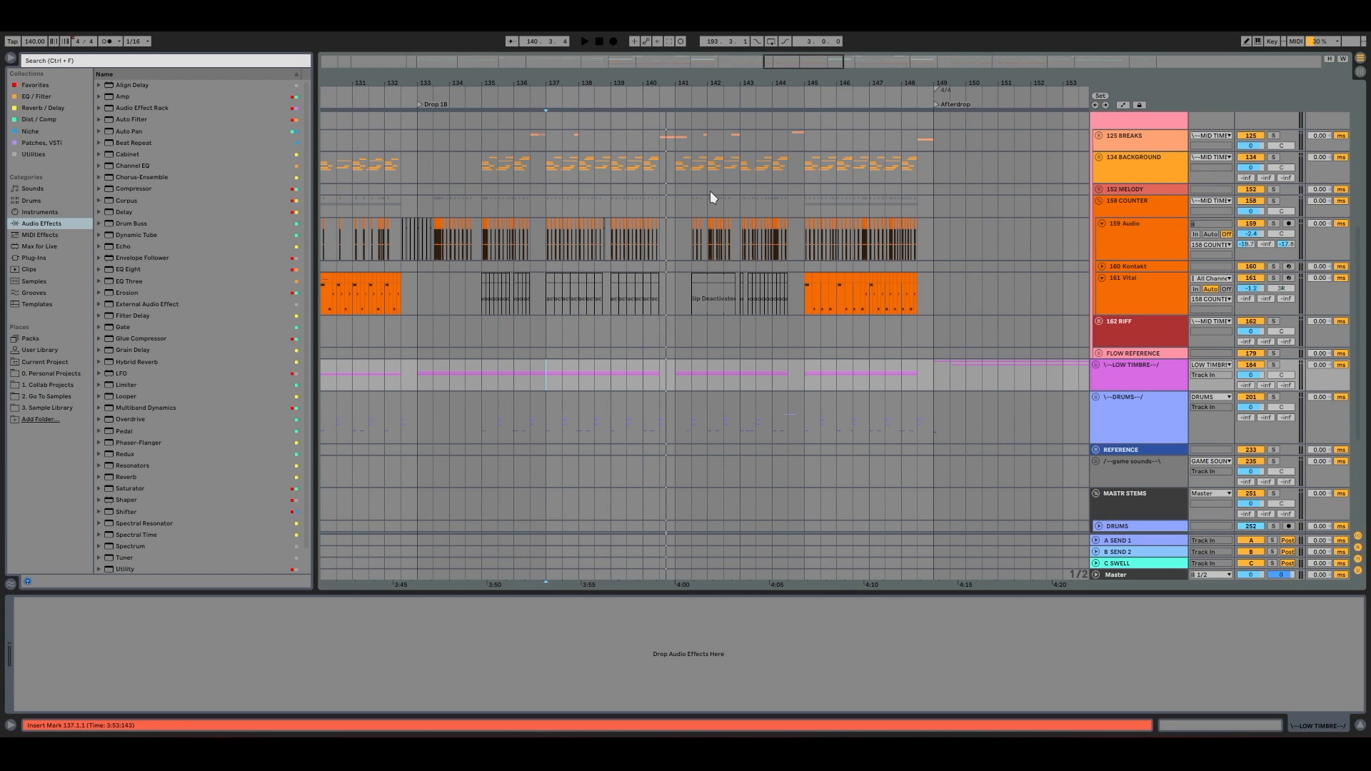
# Unfold the 134 BACKGROUND group and play it soloed from 137.1.1
pyautogui.click(678, 246)
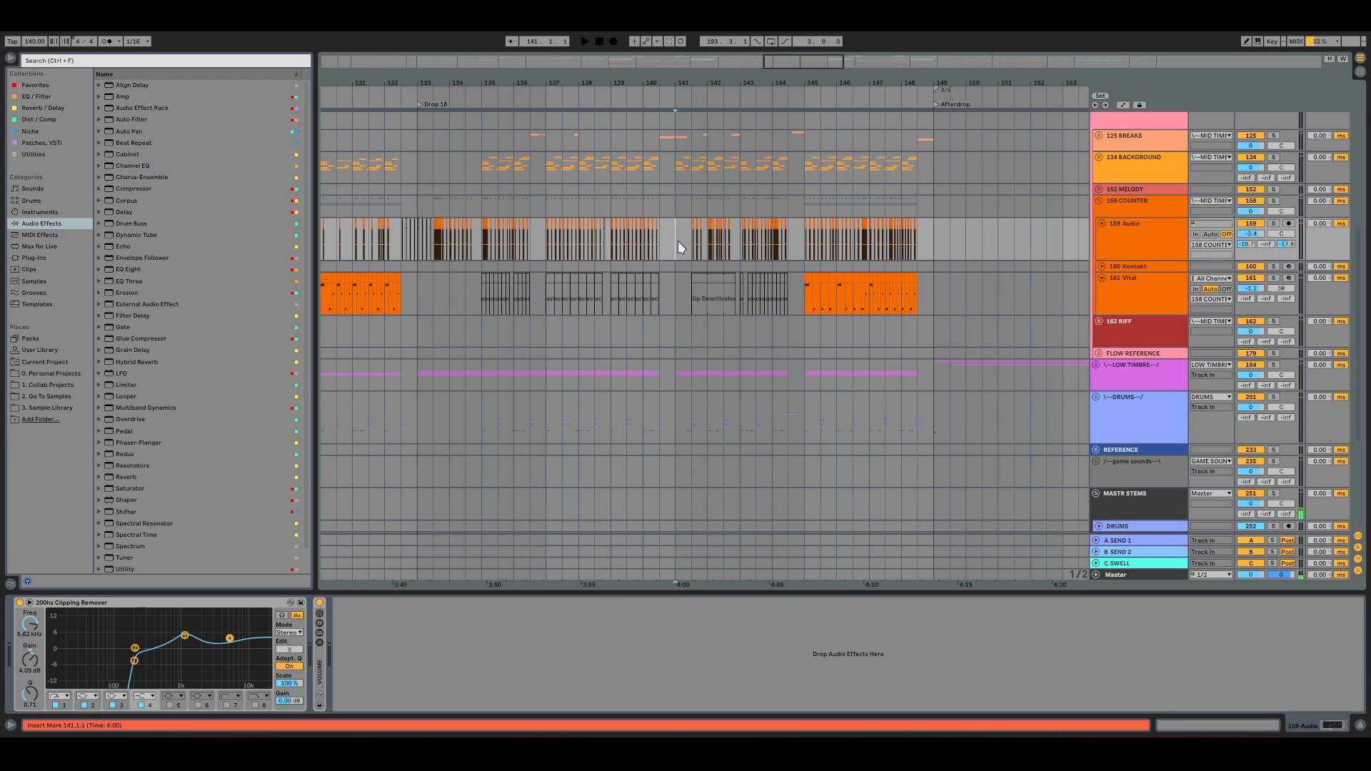
pyautogui.click(551, 168)
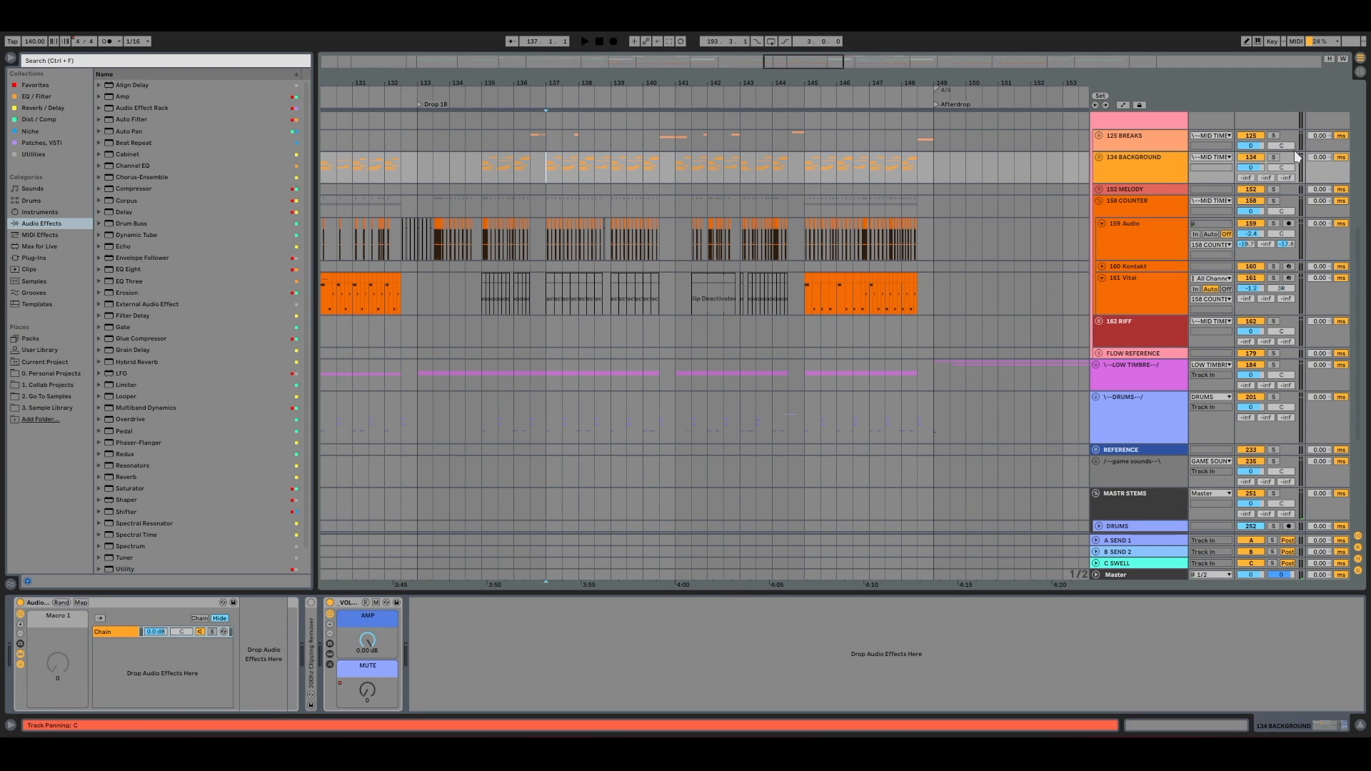
pyautogui.click(1099, 157)
pyautogui.press('space')
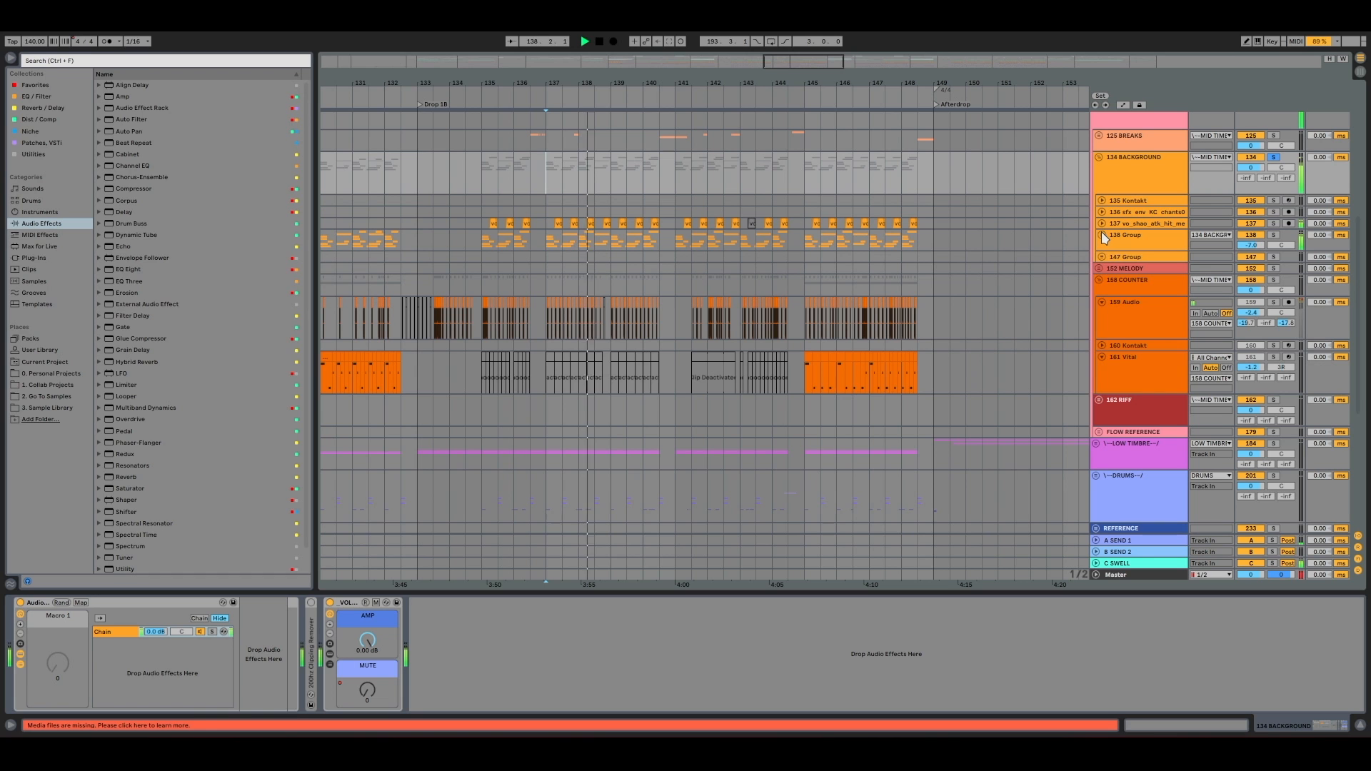
pyautogui.press('-')
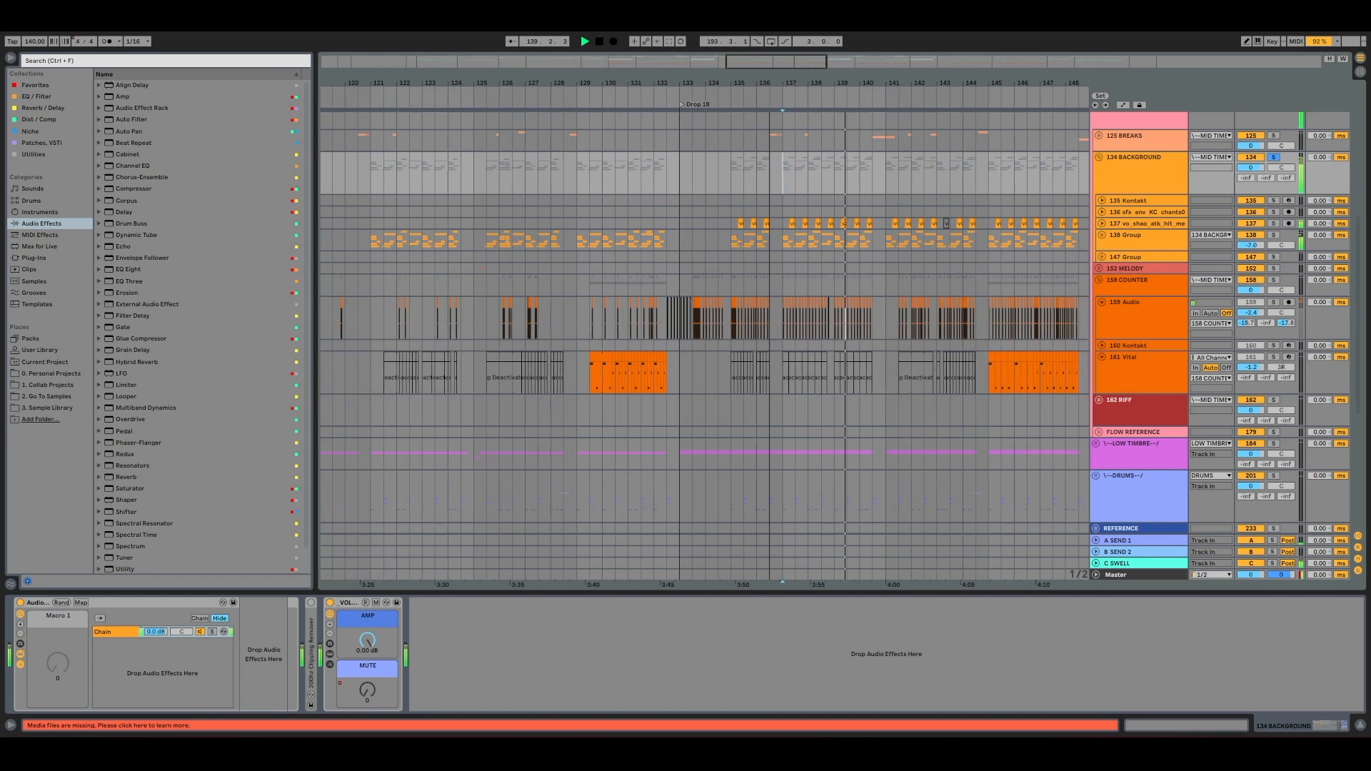
pyautogui.press('space')
# Unfold 138 Group inside BACKGROUND to view its vocal sample tracks, and fold it again
pyautogui.click(1103, 237)
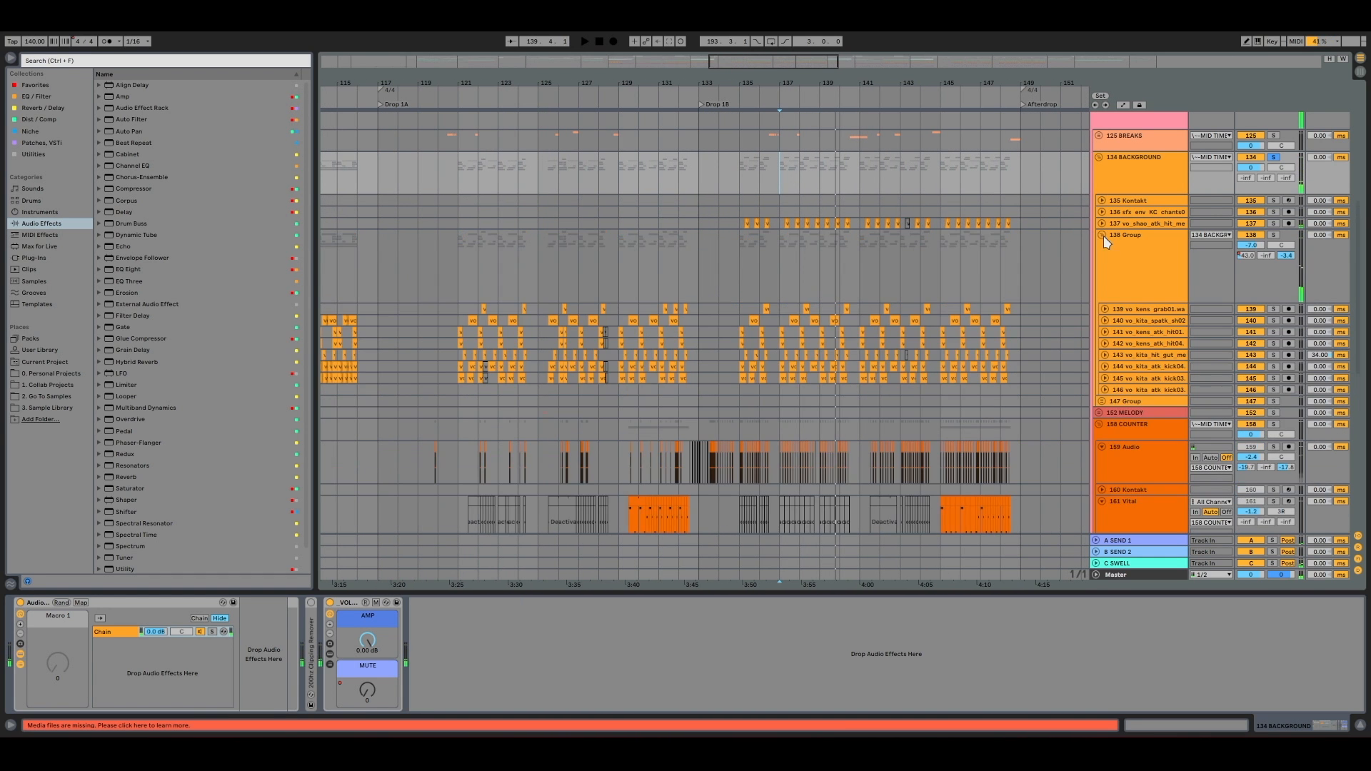
pyautogui.click(1125, 351)
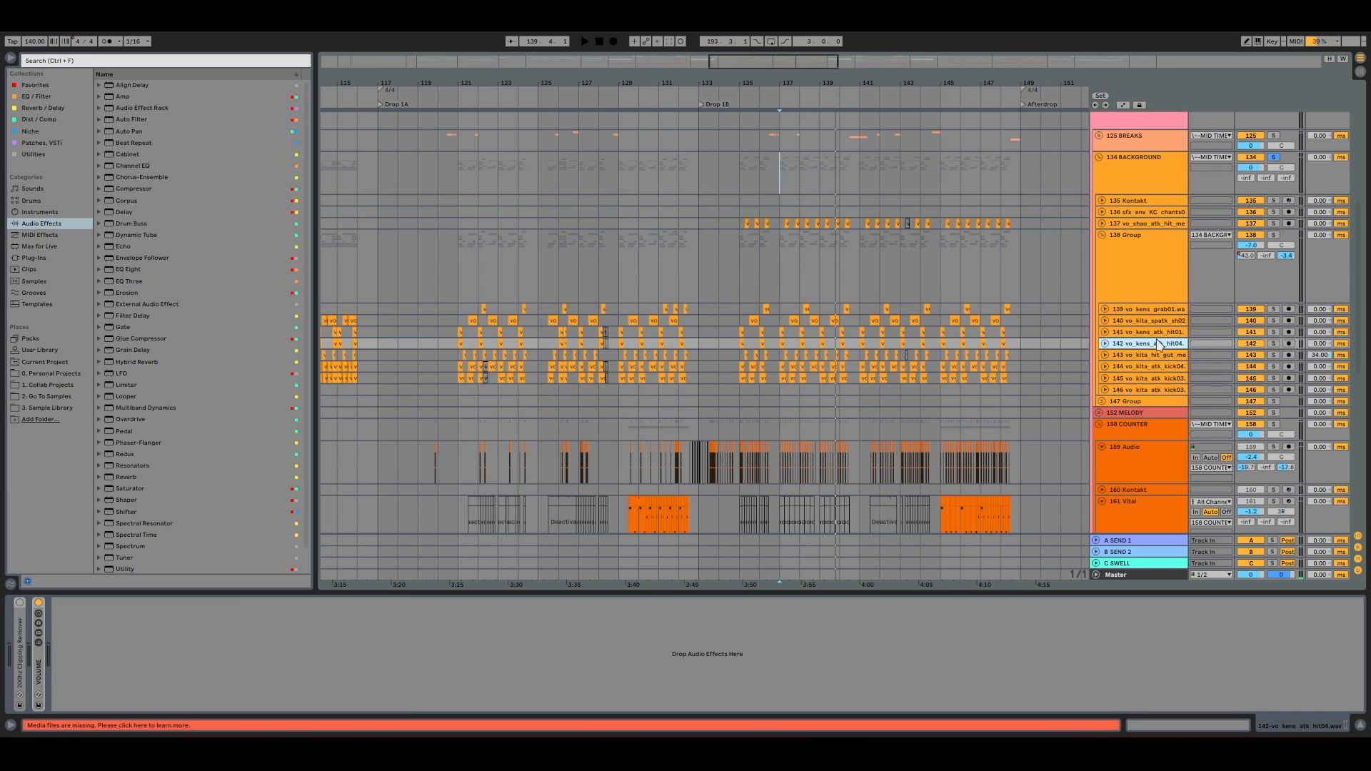
pyautogui.click(1103, 235)
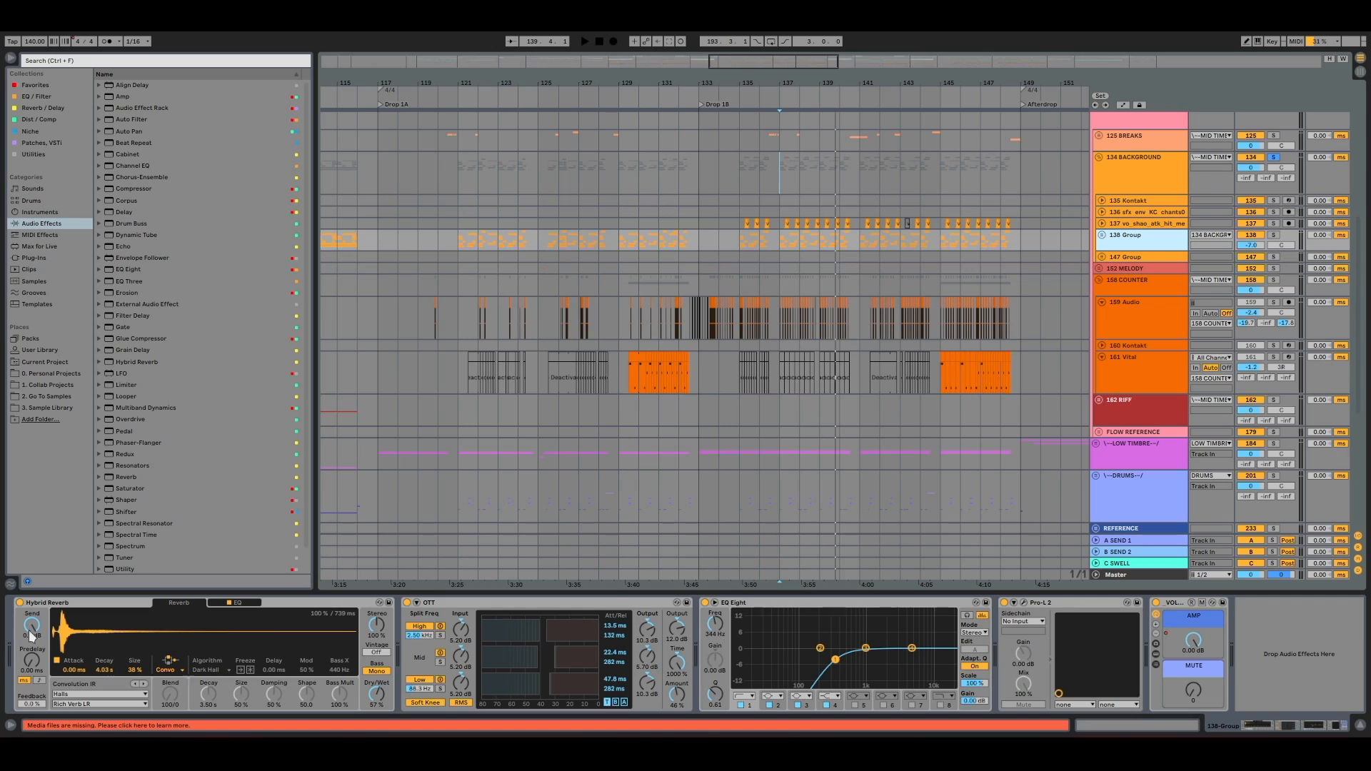
# Examine Hybrid Reverb, OTT and Pro-L 2 on 138 Group, playing from 137.1.1 with the limiter window open, and close that window
pyautogui.click(56, 605)
pyautogui.click(519, 606)
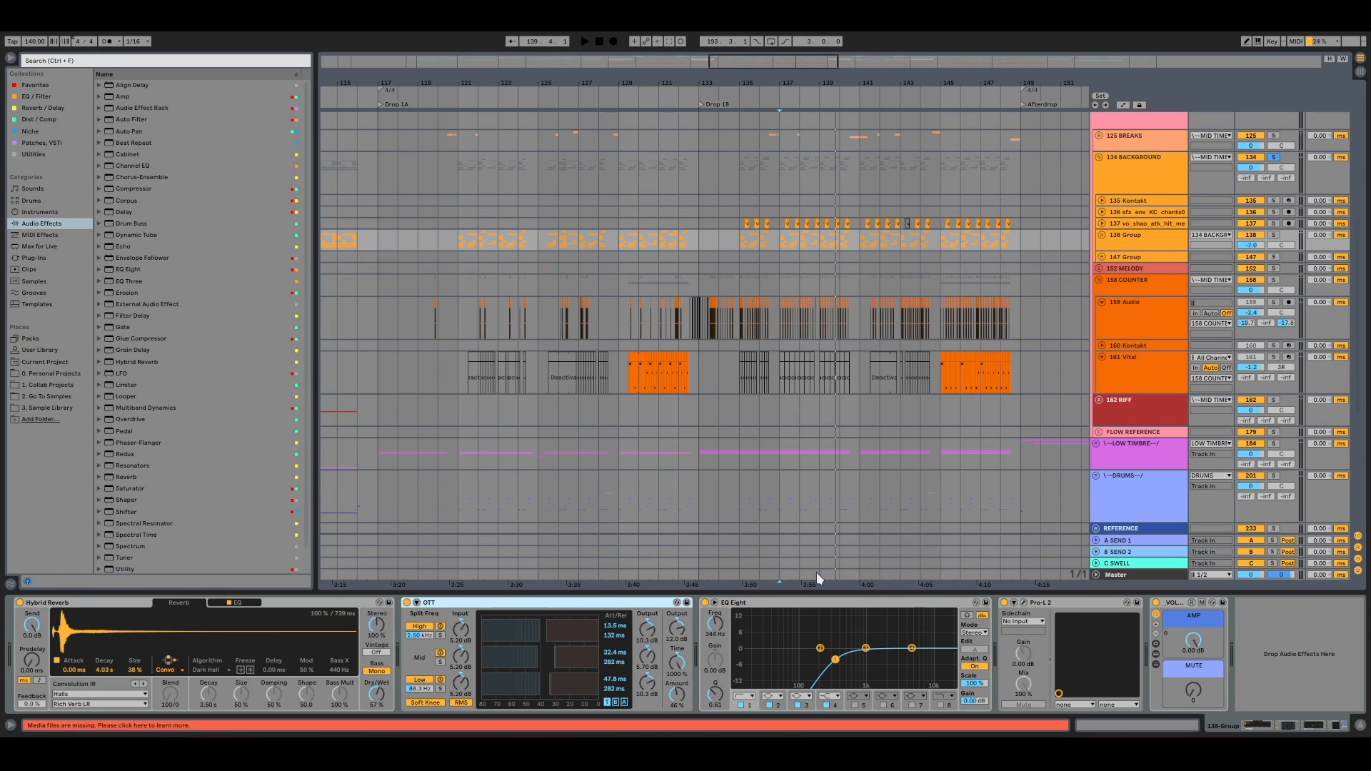
pyautogui.click(1024, 603)
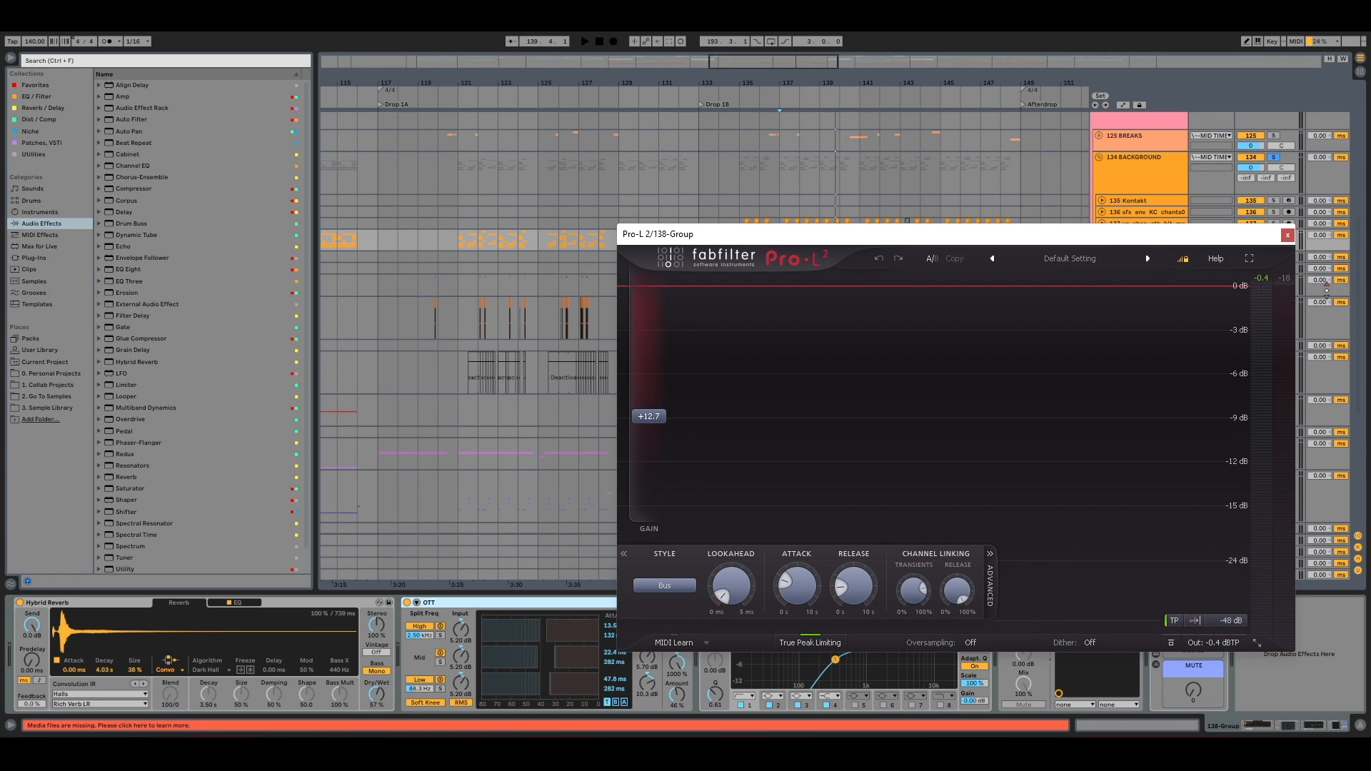
pyautogui.press('space')
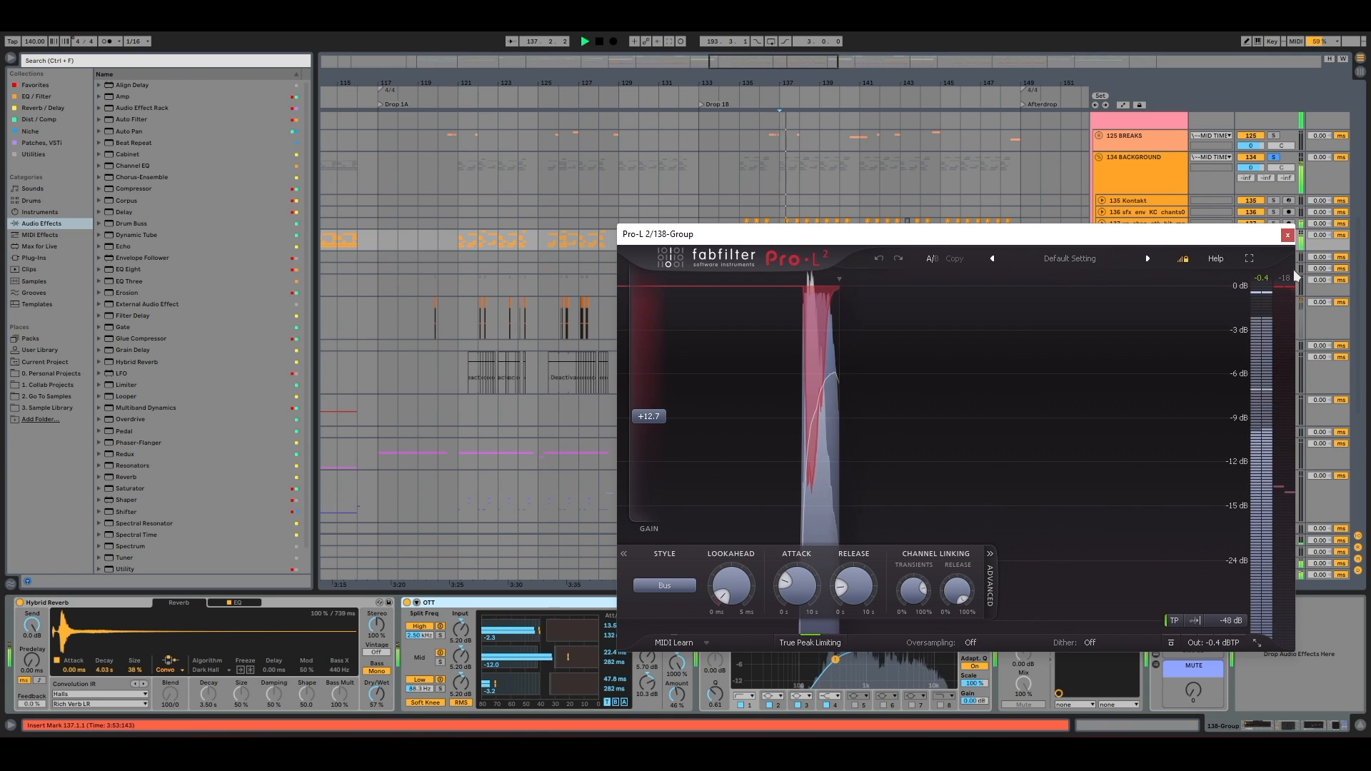
pyautogui.click(1288, 236)
pyautogui.press('space')
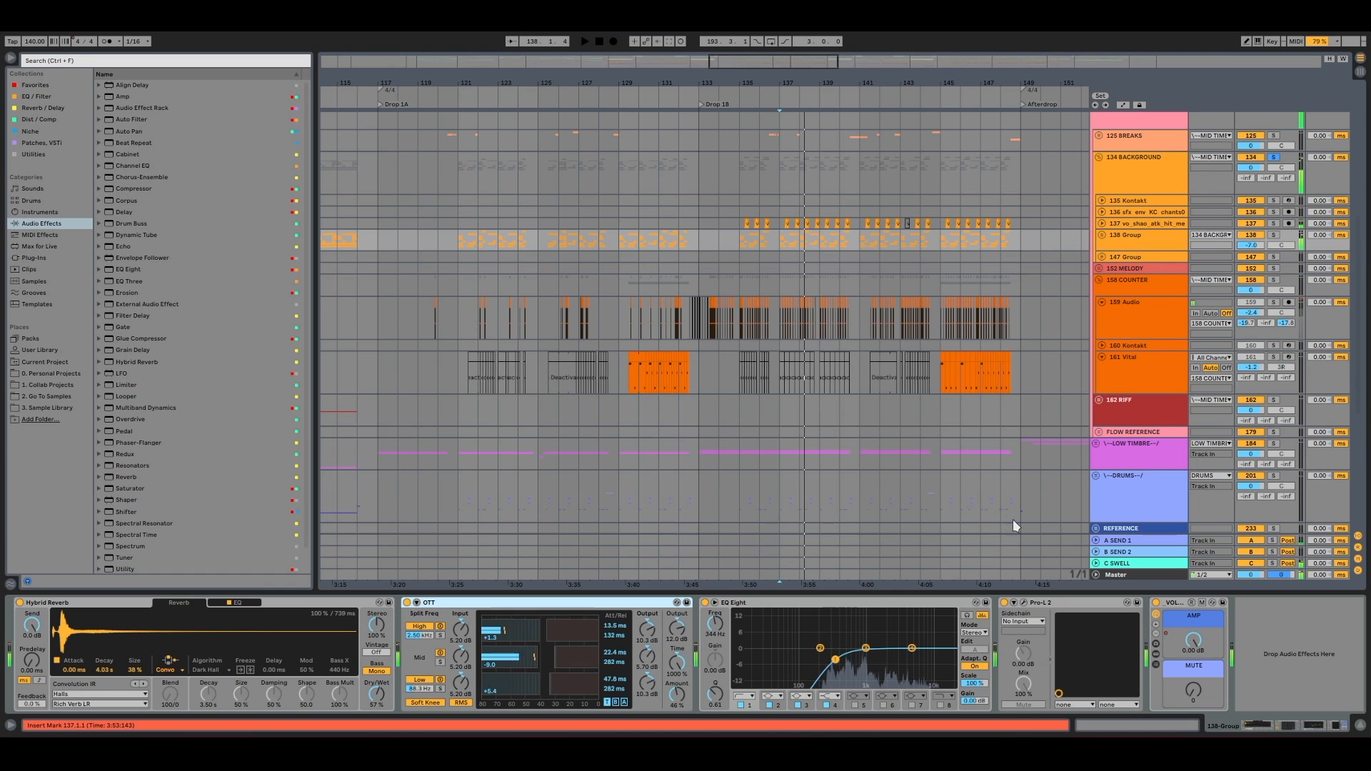
# Fold the BACKGROUND group, unfold 125 BREAKS and play the 127 AKV_DR vocal clips from 120.3.1 in the full mix
pyautogui.click(1098, 158)
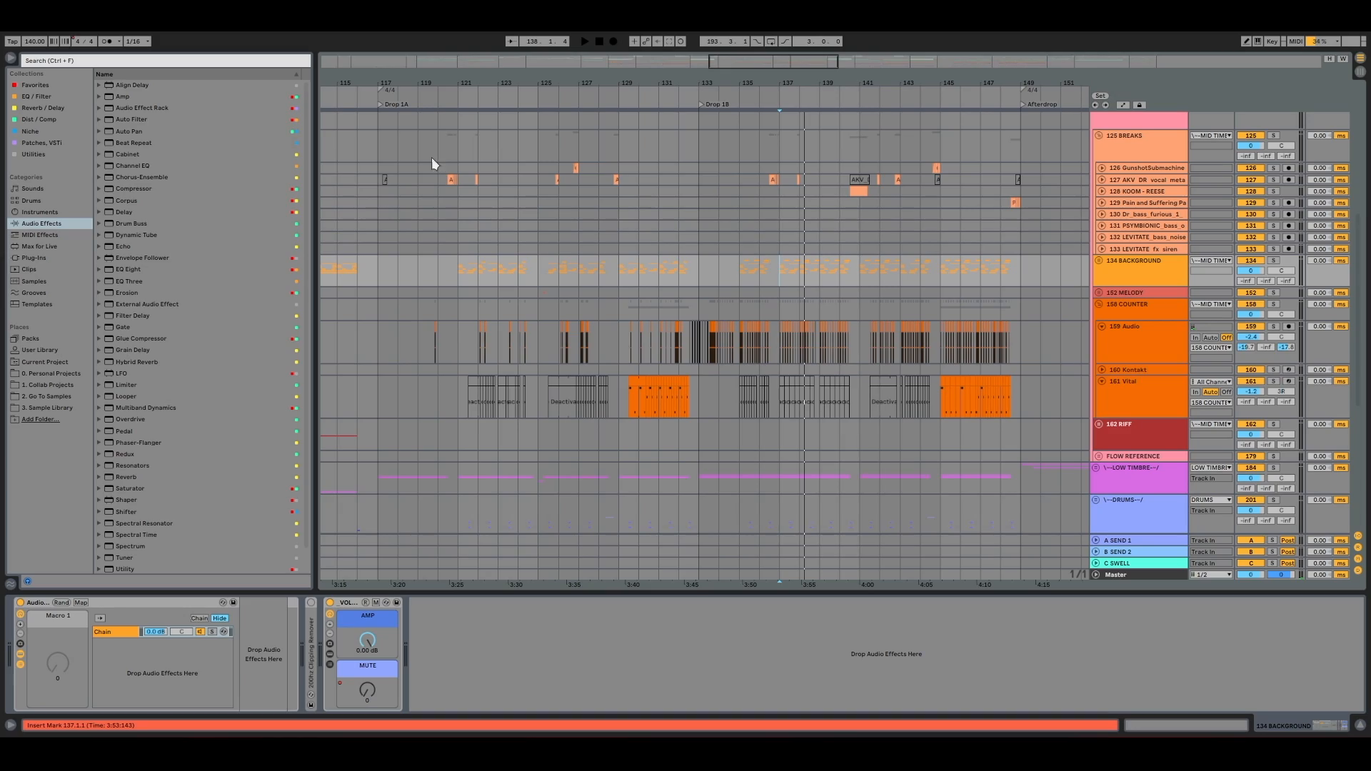
pyautogui.moveTo(444, 78); pyautogui.dragTo(444, 186)
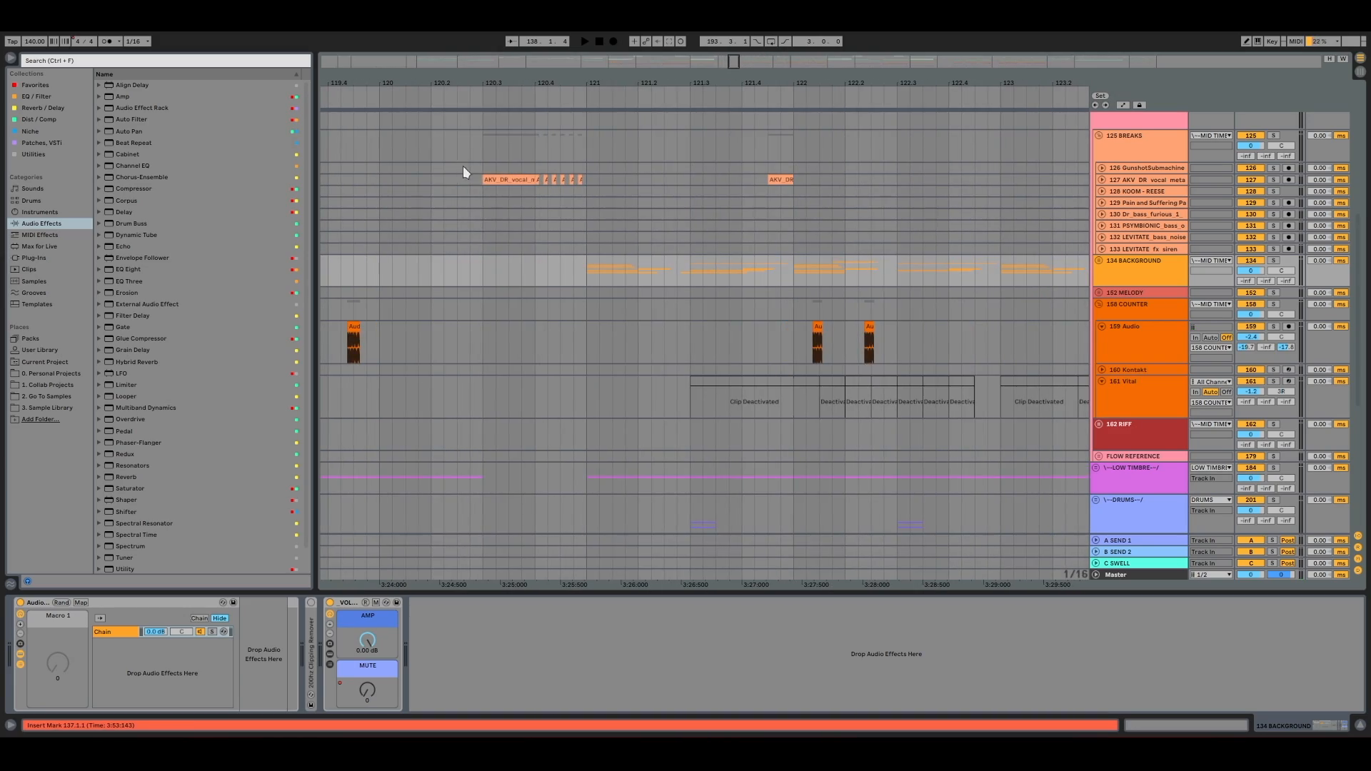
pyautogui.click(482, 181)
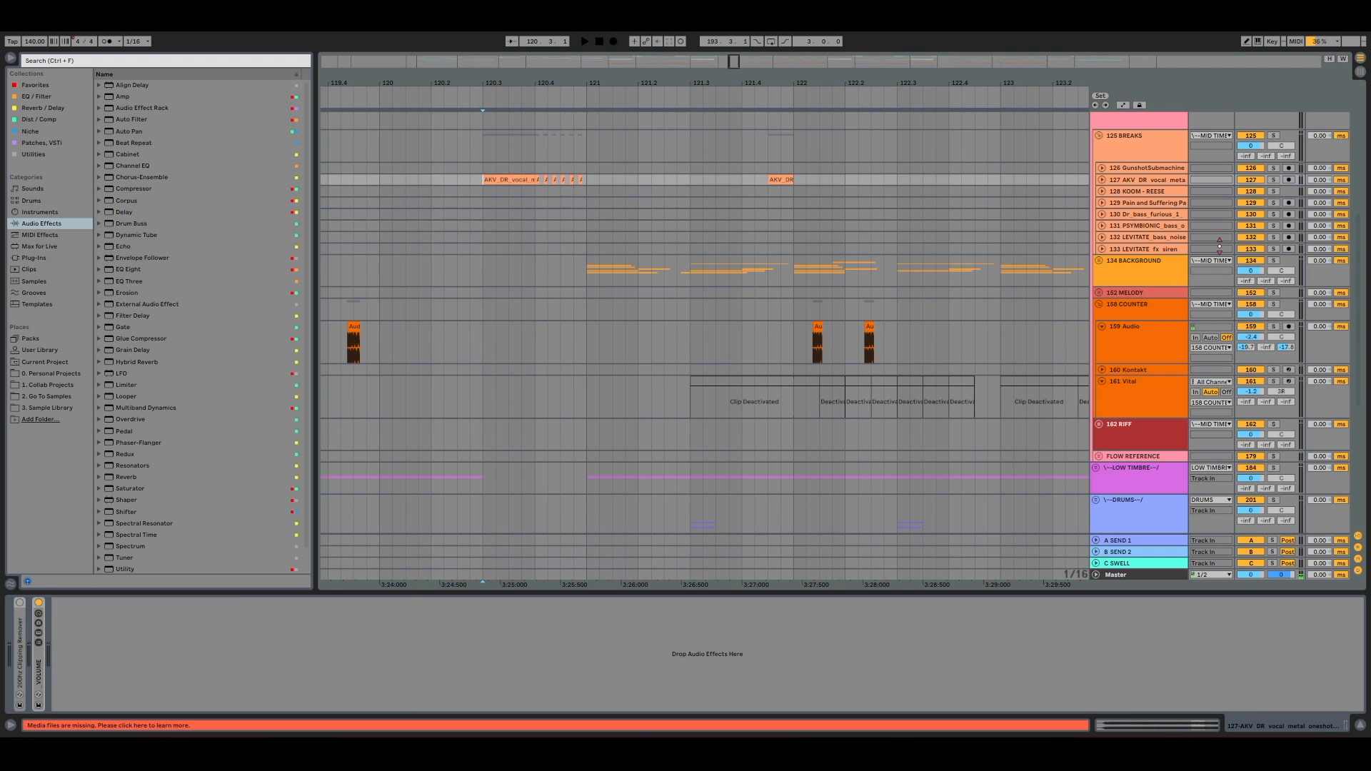
pyautogui.click(1275, 179)
pyautogui.click(1272, 180)
pyautogui.moveTo(873, 82); pyautogui.dragTo(871, 77)
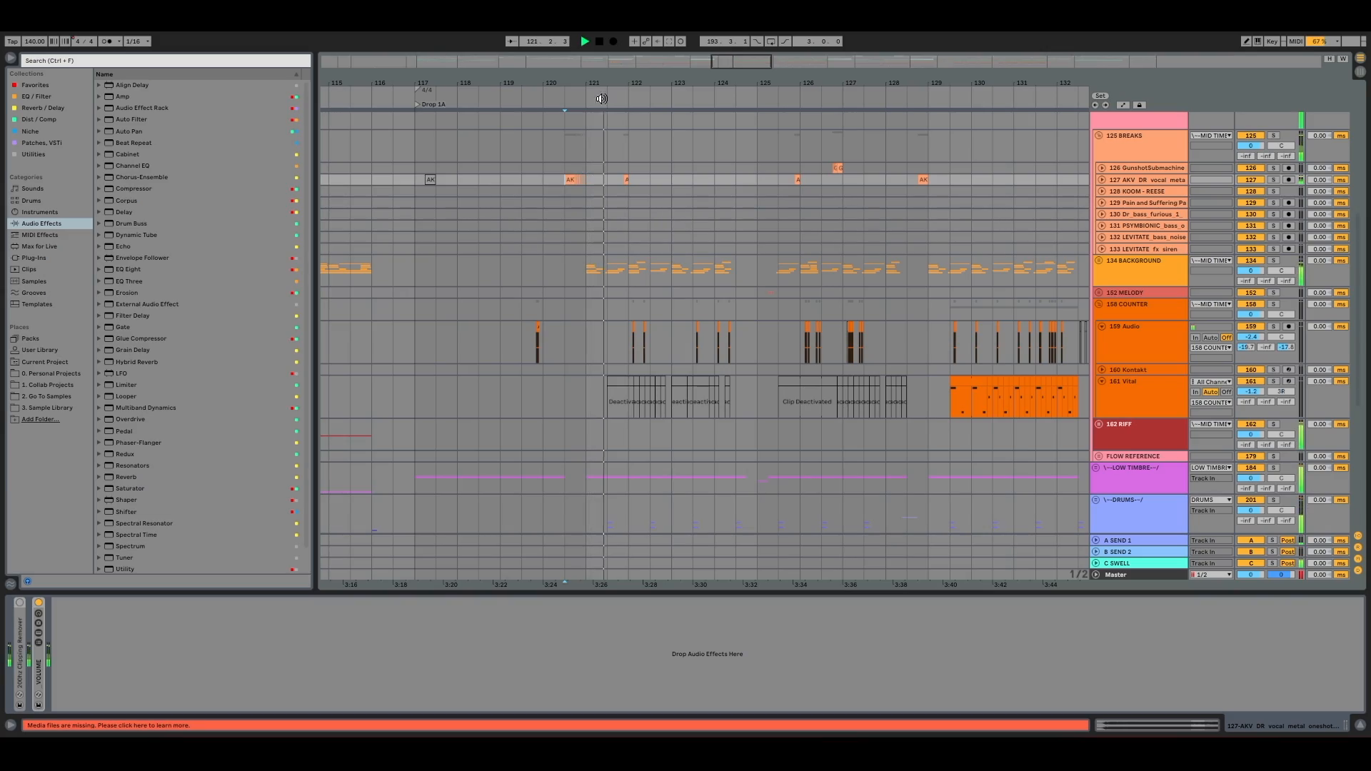
pyautogui.press('space')
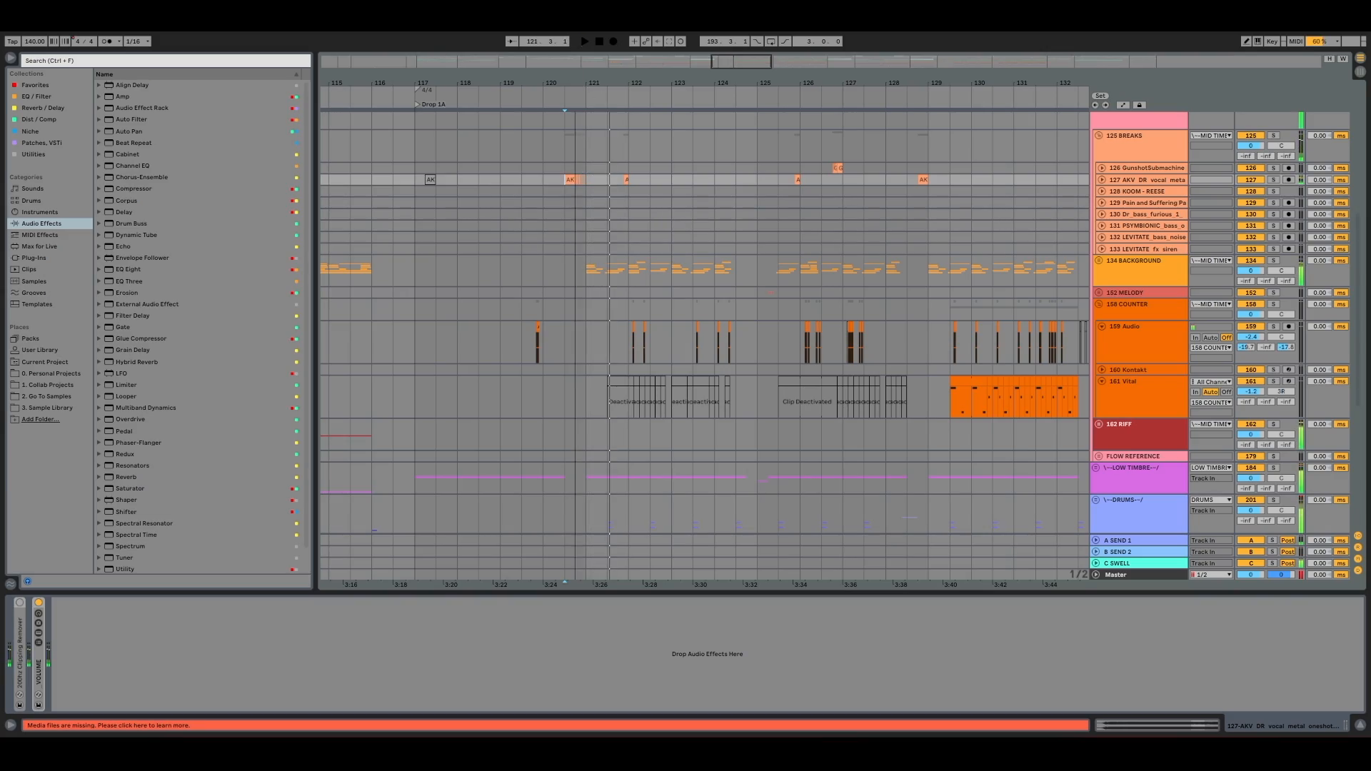
# Solo and unfold the 127 AKV_DR vocal track, and open its clip at 120.3.1 in the clip view
pyautogui.press('+')
pyautogui.press('+')
pyautogui.press('+')
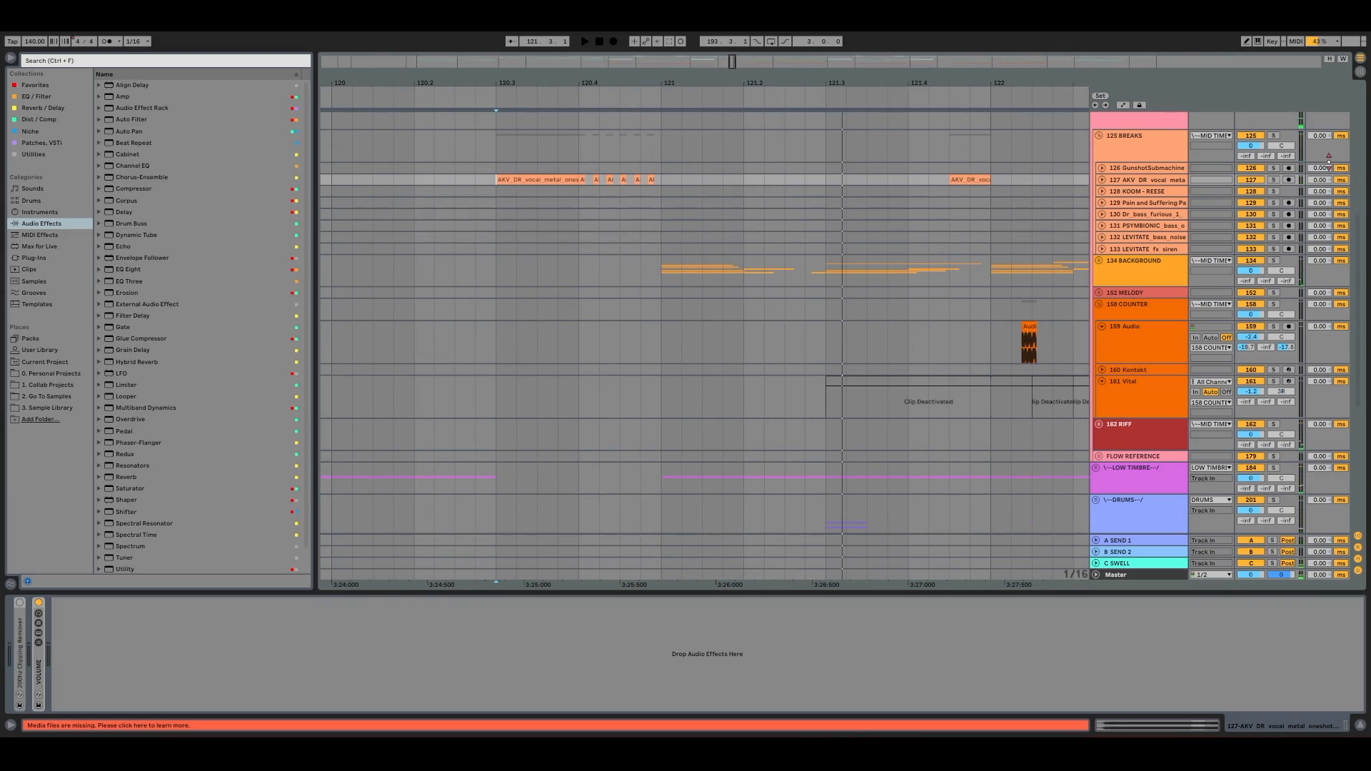
pyautogui.click(1271, 179)
pyautogui.click(1102, 179)
pyautogui.moveTo(497, 207); pyautogui.dragTo(595, 209)
pyautogui.doubleClick(572, 197)
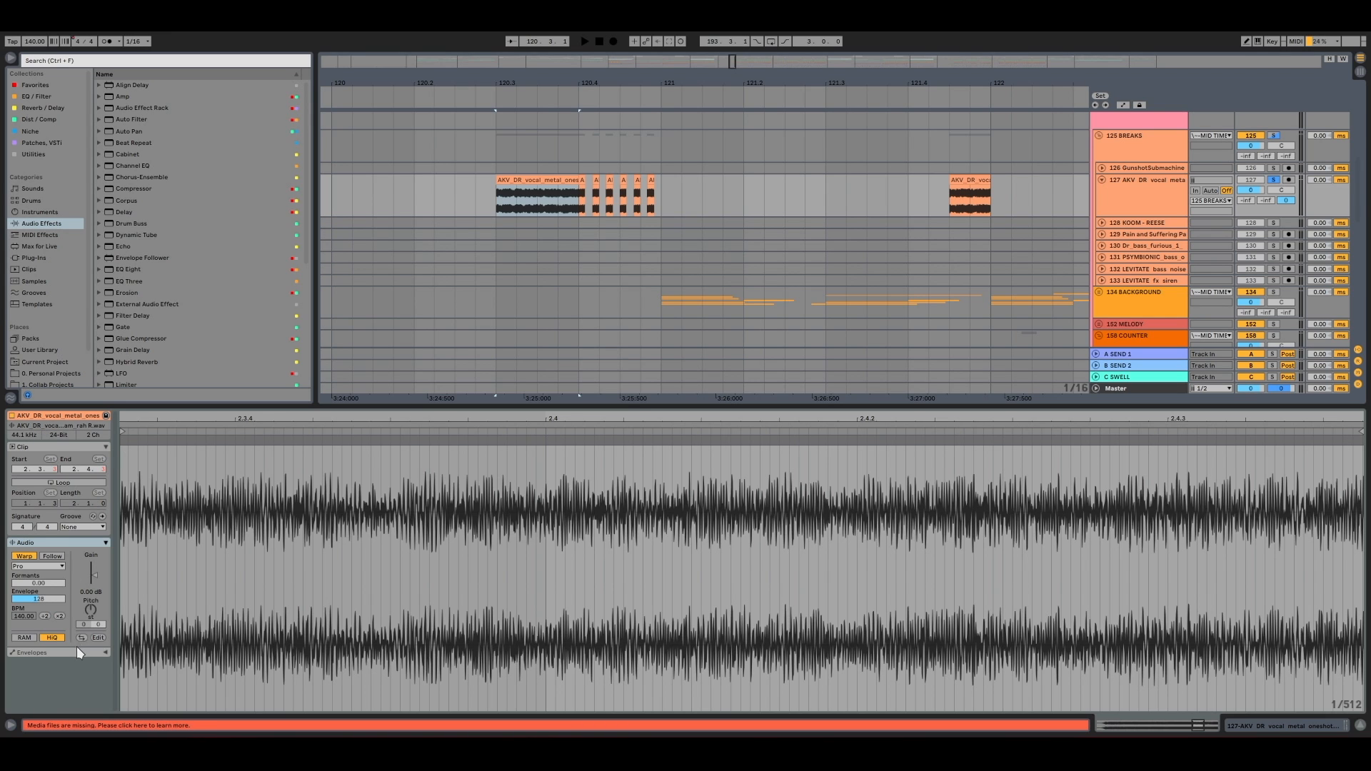
# Show the vocal clip's Transposition envelope and play the clip several times to hear the pitch movement
pyautogui.click(96, 652)
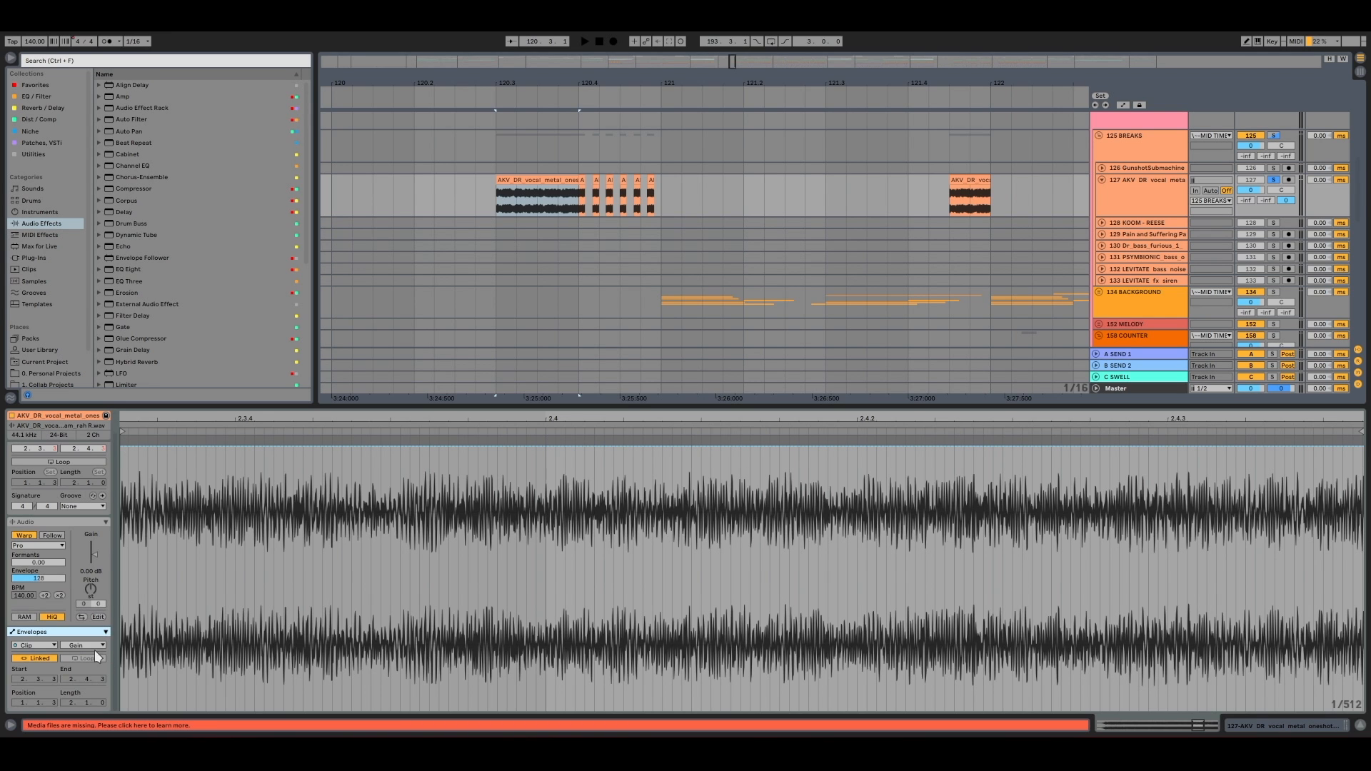
pyautogui.click(65, 646)
pyautogui.click(80, 666)
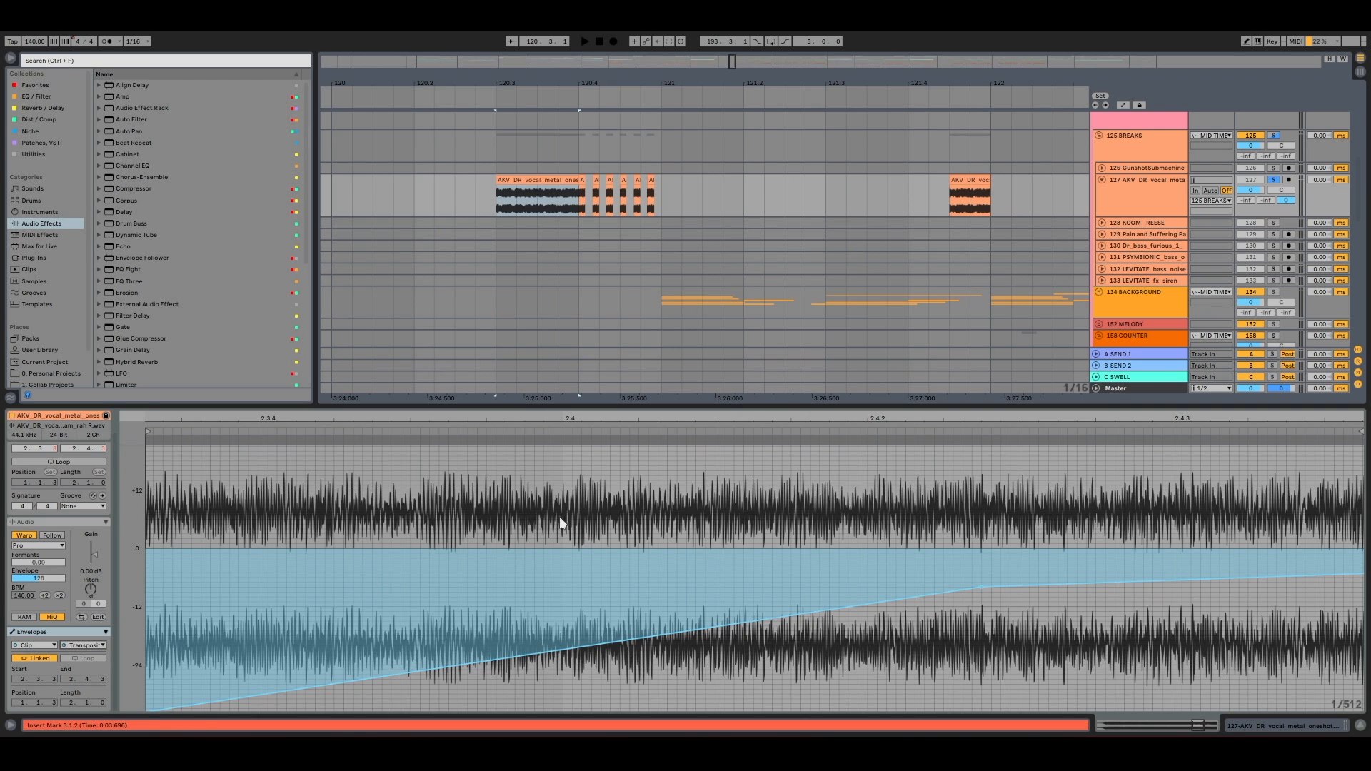
pyautogui.moveTo(653, 422); pyautogui.dragTo(976, 422)
pyautogui.press('space')
pyautogui.press('space')
pyautogui.press('space')
pyautogui.press('space')
pyautogui.press('space')
pyautogui.press('space')
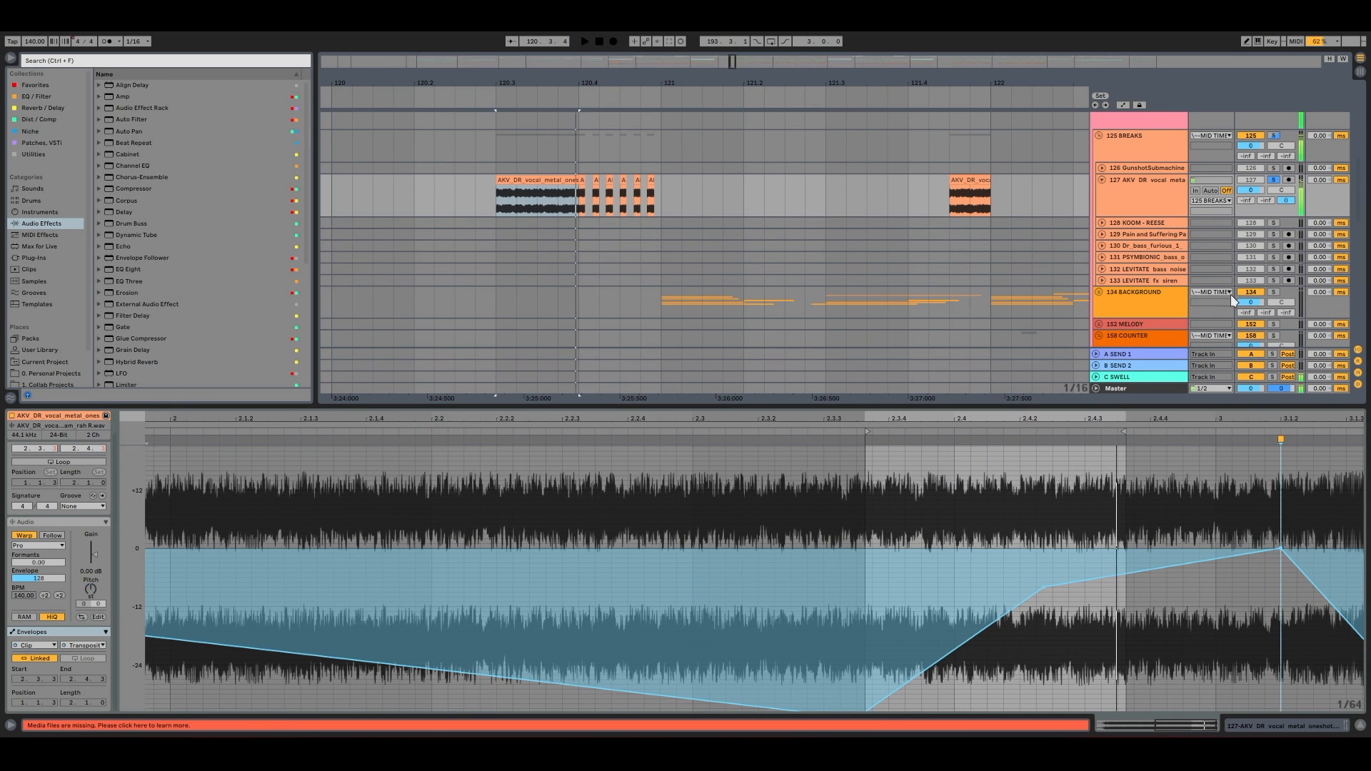
# Return to the device view, play the soloed vocal chops around 120.4.1, and expand and collapse the track's VOLUME rack
pyautogui.click(574, 212)
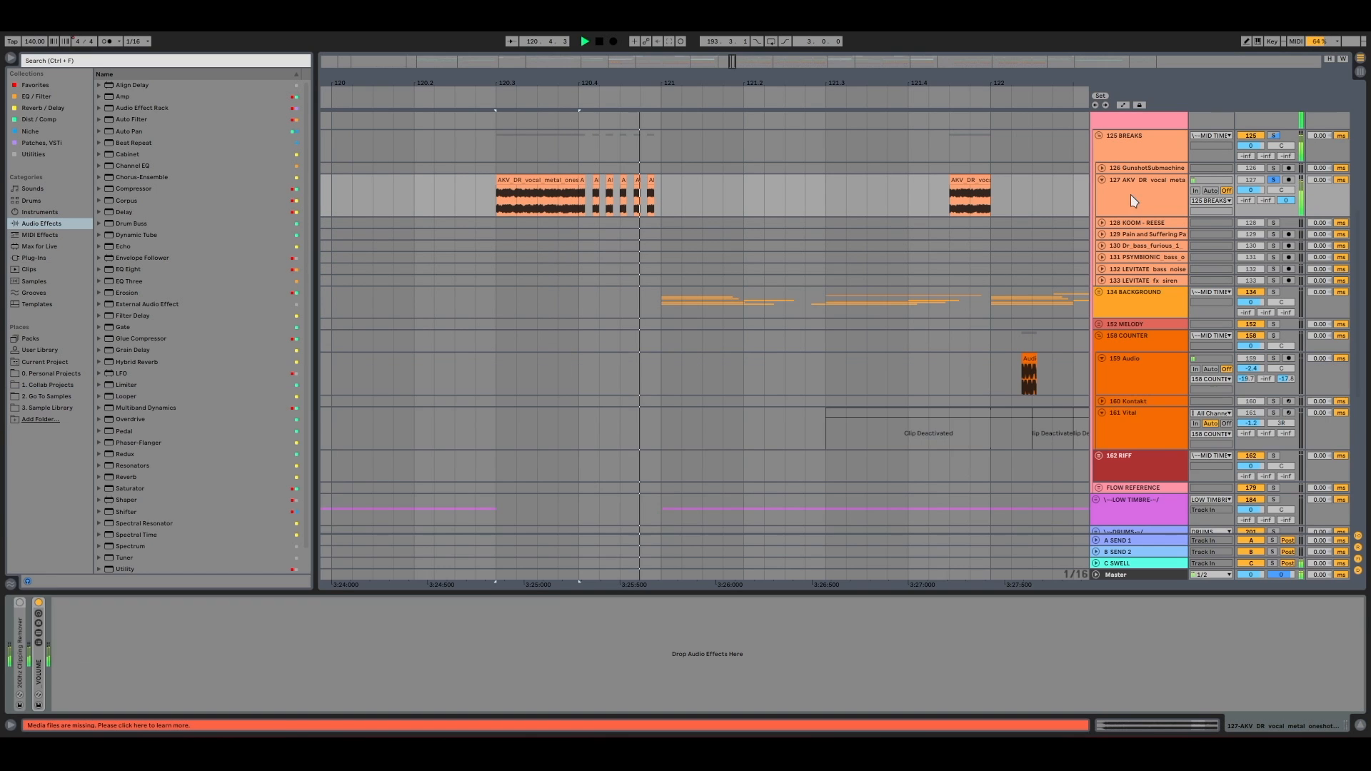
pyautogui.hotkey('shift', 'Tab')
pyautogui.press('space')
pyautogui.click(577, 209)
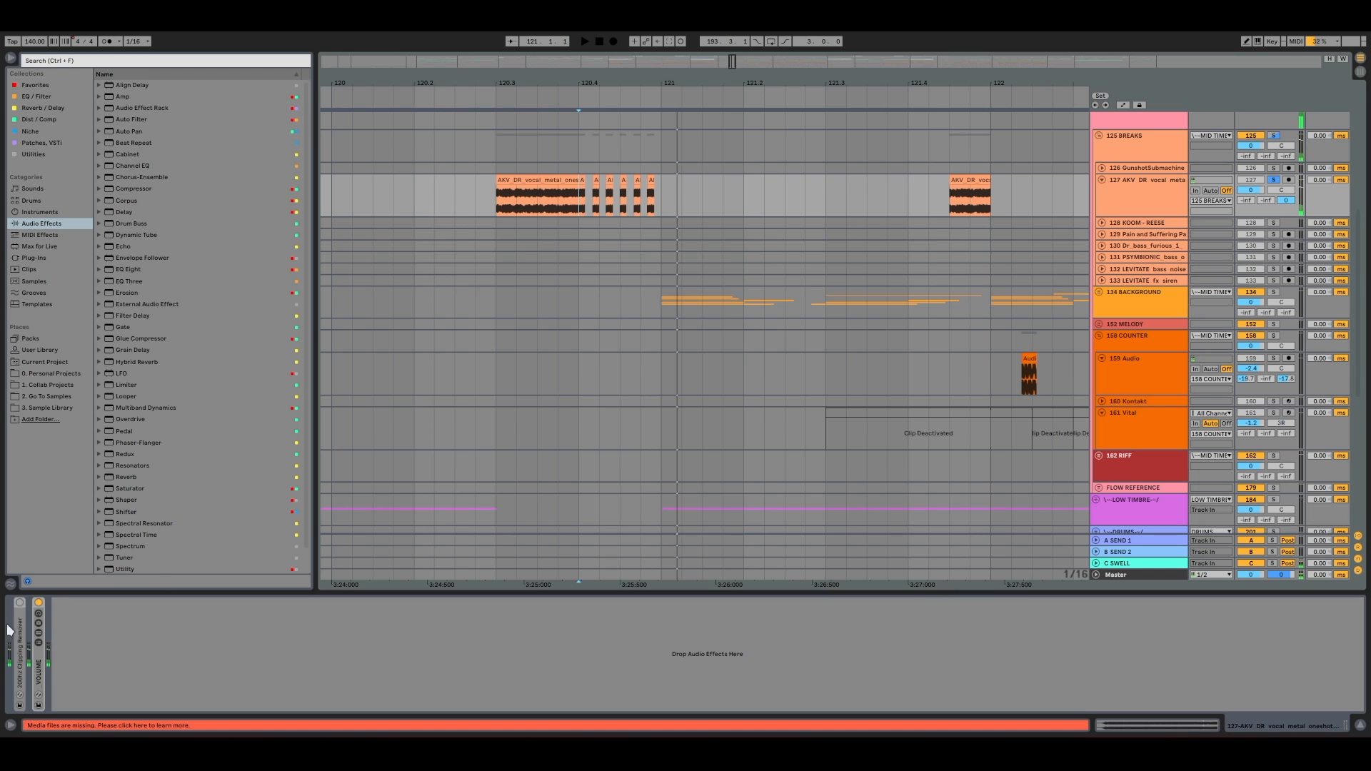
pyautogui.doubleClick(34, 670)
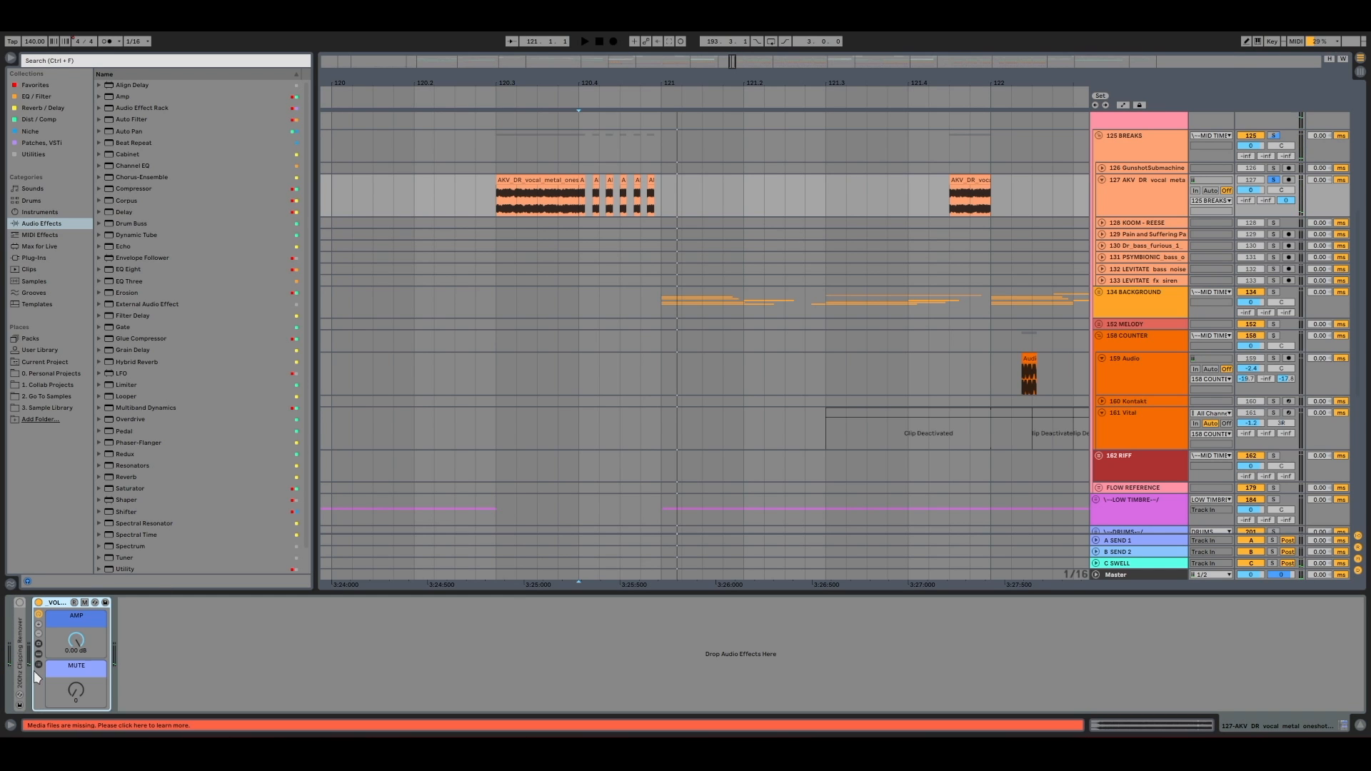
pyautogui.doubleClick(63, 601)
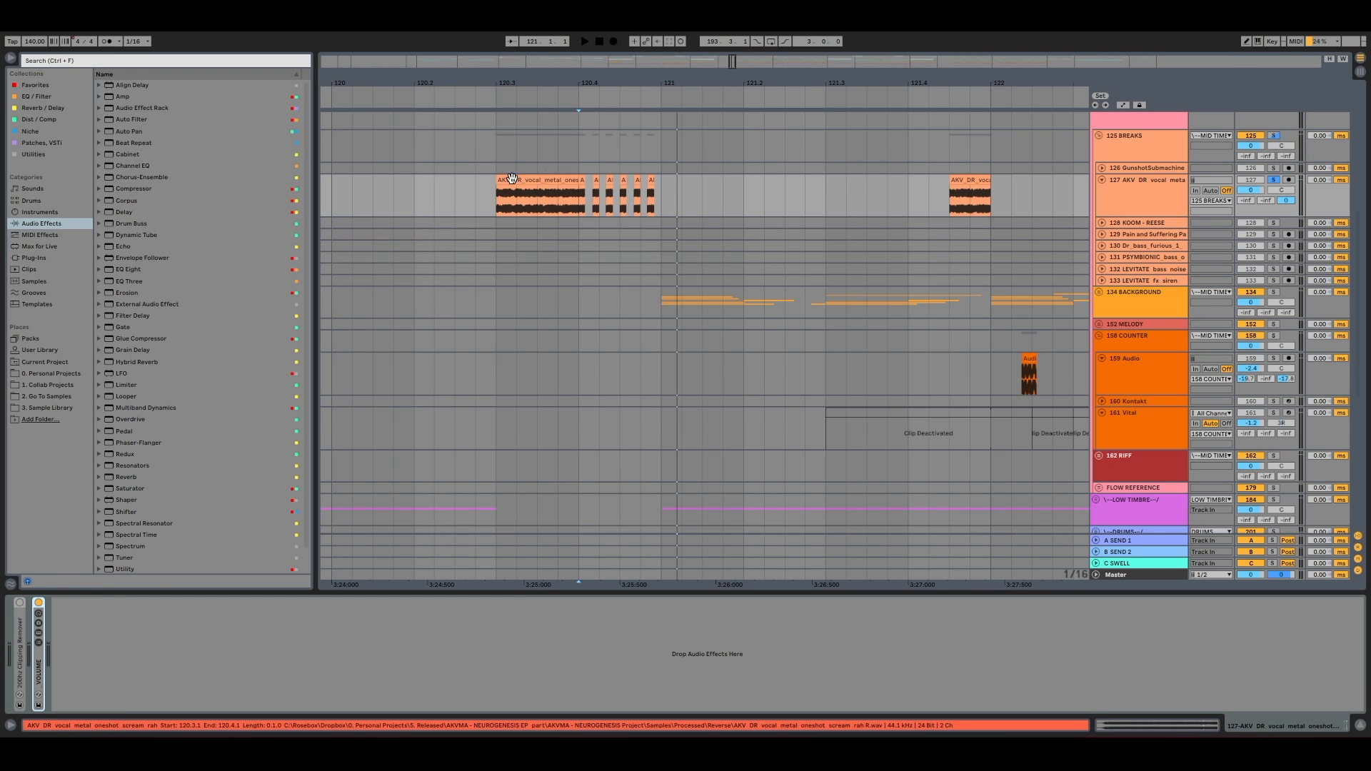
# Play the soloed 127 AKV_DR vocal clip at 121.4.3 and select it through 122.1.1
pyautogui.click(491, 202)
pyautogui.click(948, 200)
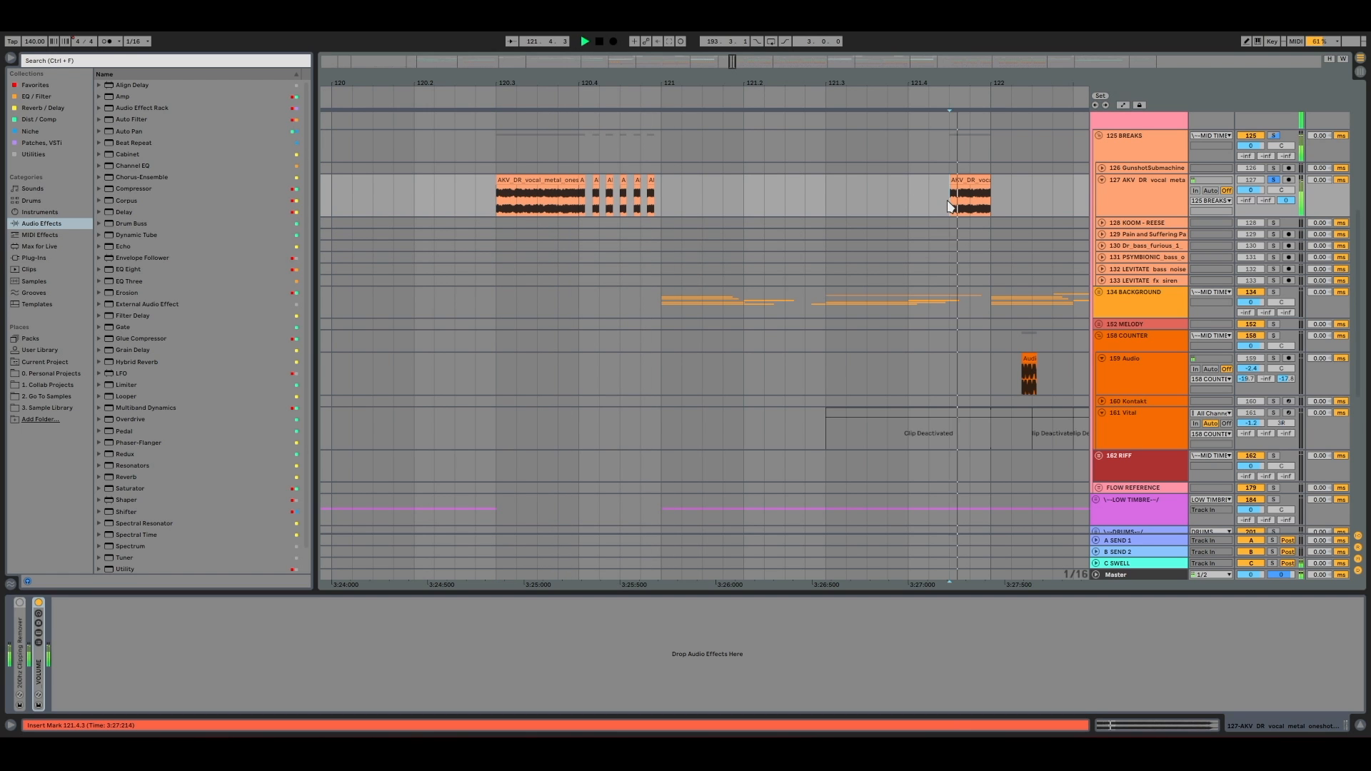
pyautogui.press('space')
pyautogui.press('space')
pyautogui.moveTo(981, 78)
pyautogui.mouseDown()
pyautogui.moveTo(730, 70)
pyautogui.moveTo(730, 36)
pyautogui.mouseUp()
pyautogui.keyDown('shift'); pyautogui.click(747, 202); pyautogui.keyUp('shift')
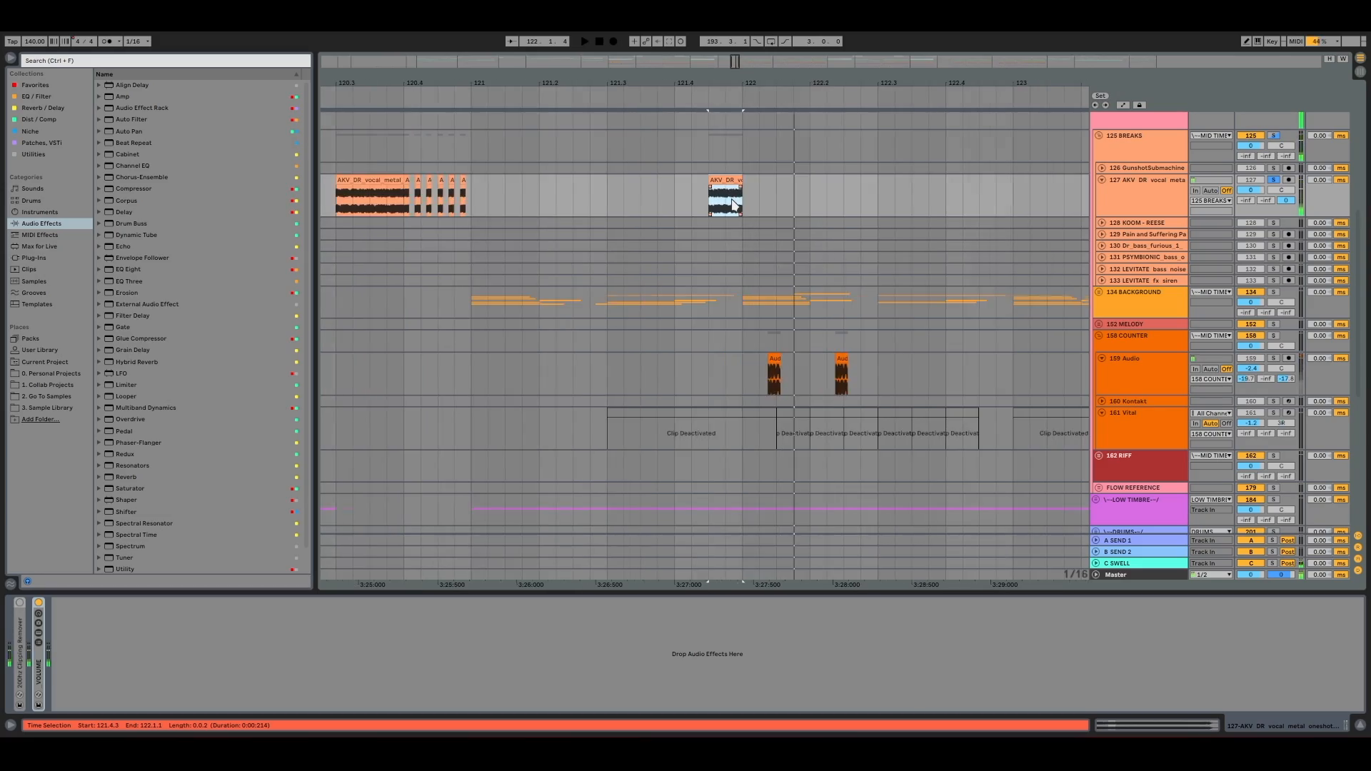
# Play the soloed 127 AKV_DR vocal clip that leads into bar 126
pyautogui.press('-')
pyautogui.click(886, 194)
pyautogui.press('+')
pyautogui.press('+')
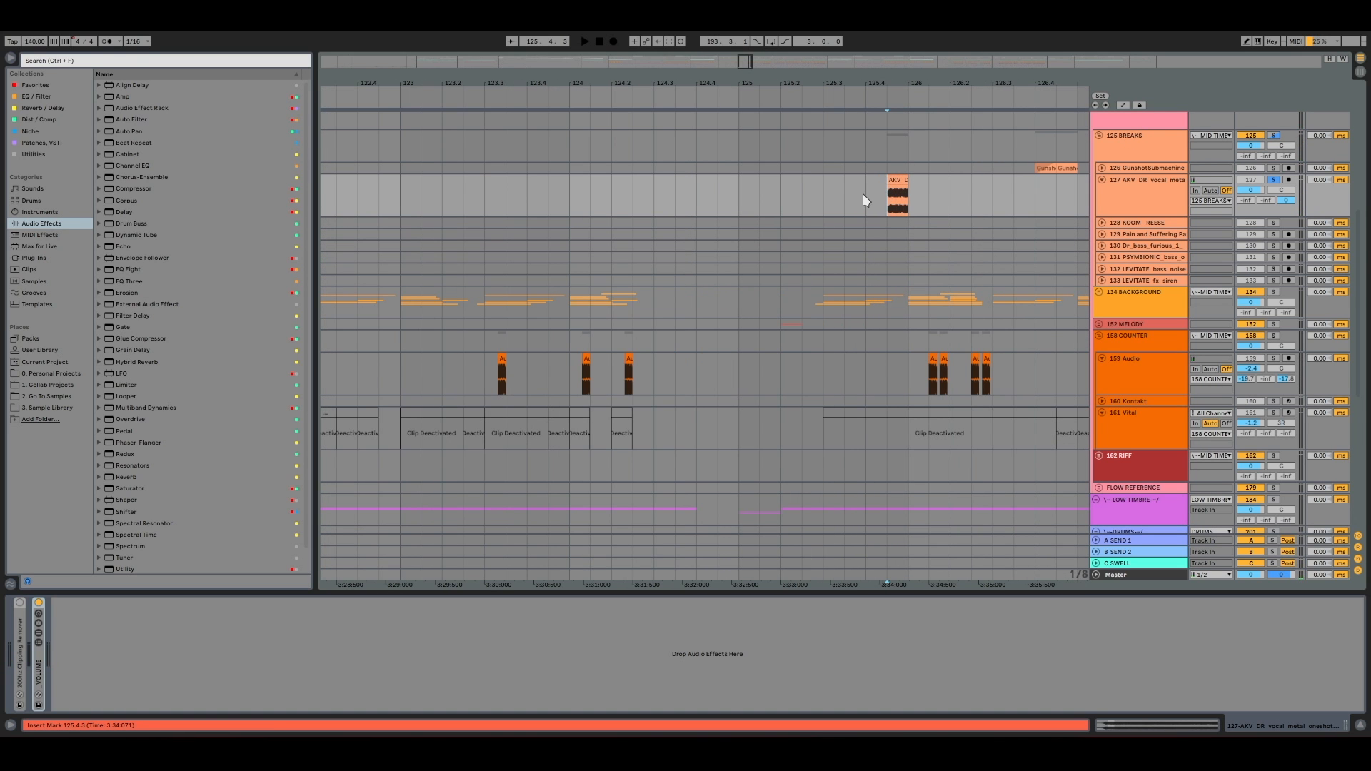
pyautogui.press('space')
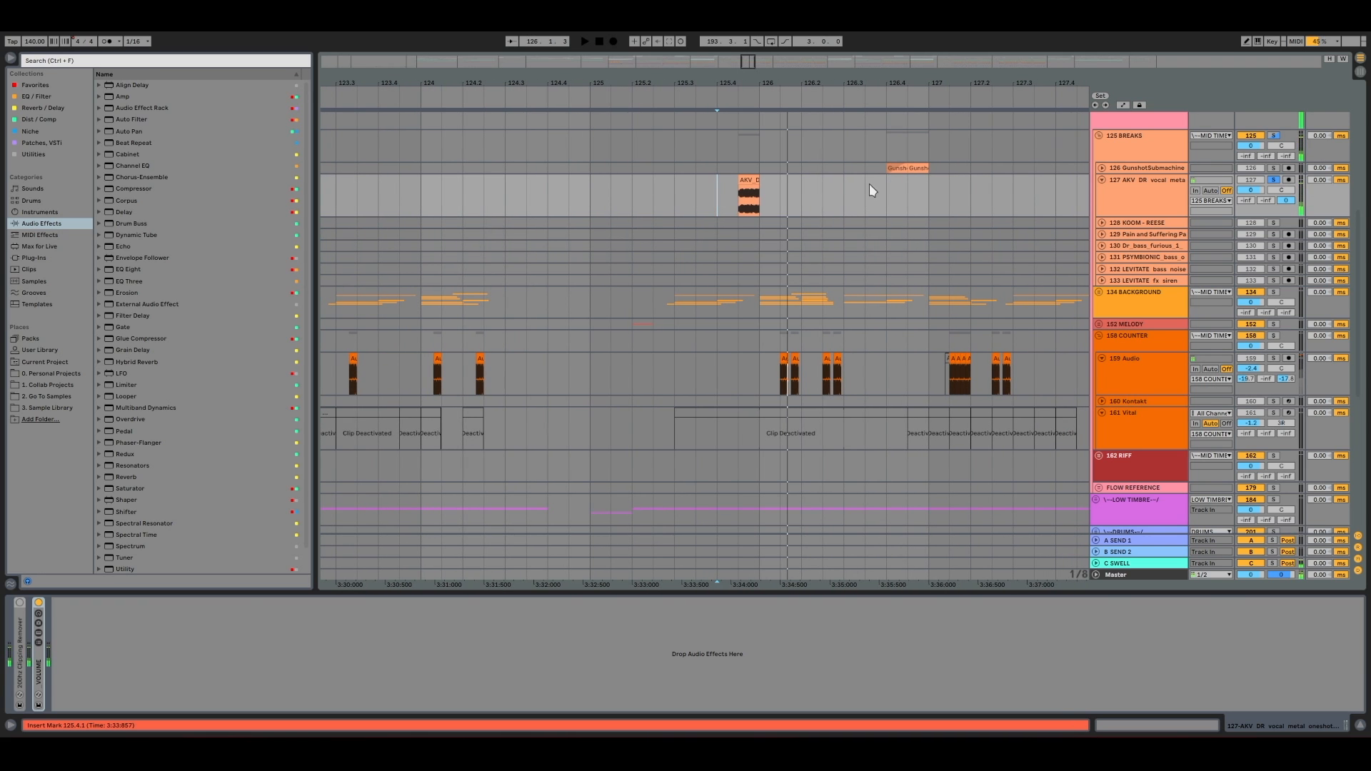
# Play the soloed 126 GunshotSubmachine clips from 126.4.1 and unfold their track
pyautogui.click(882, 167)
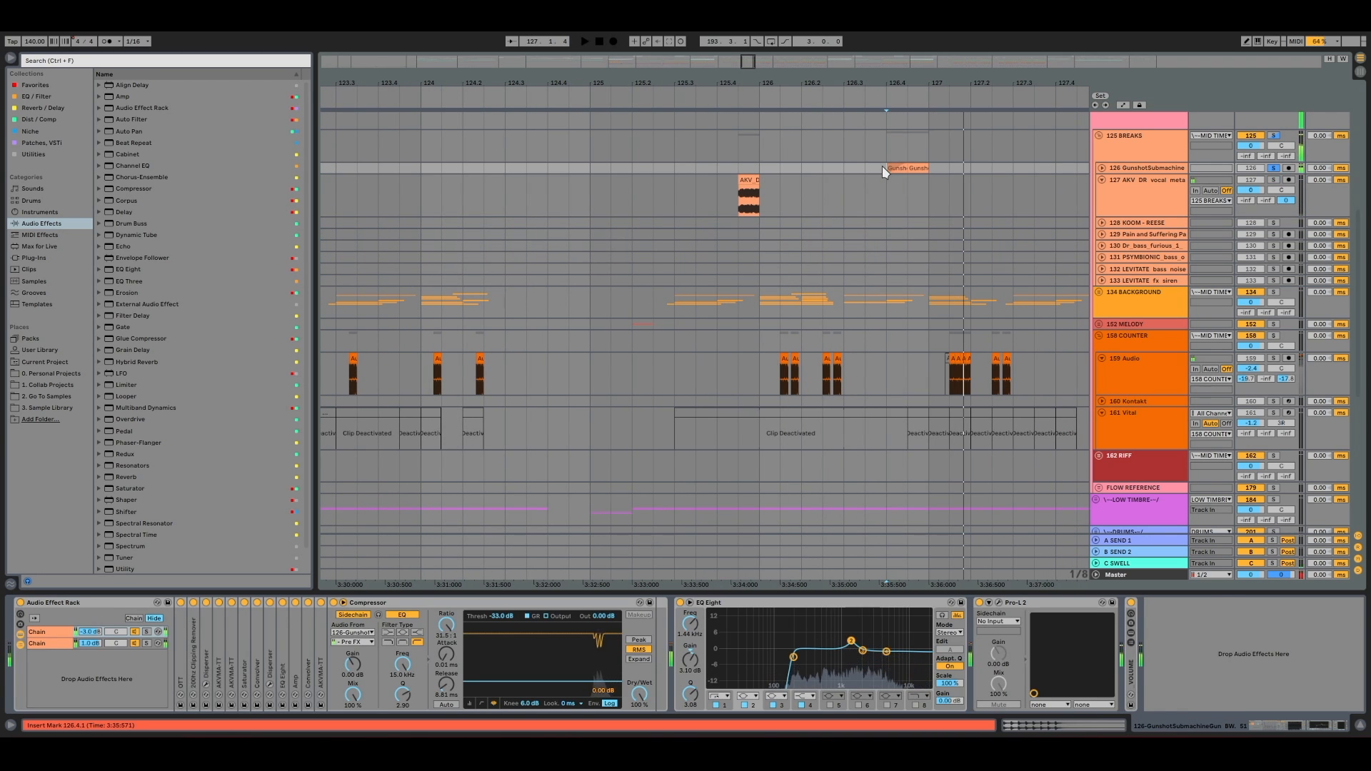
pyautogui.click(1102, 168)
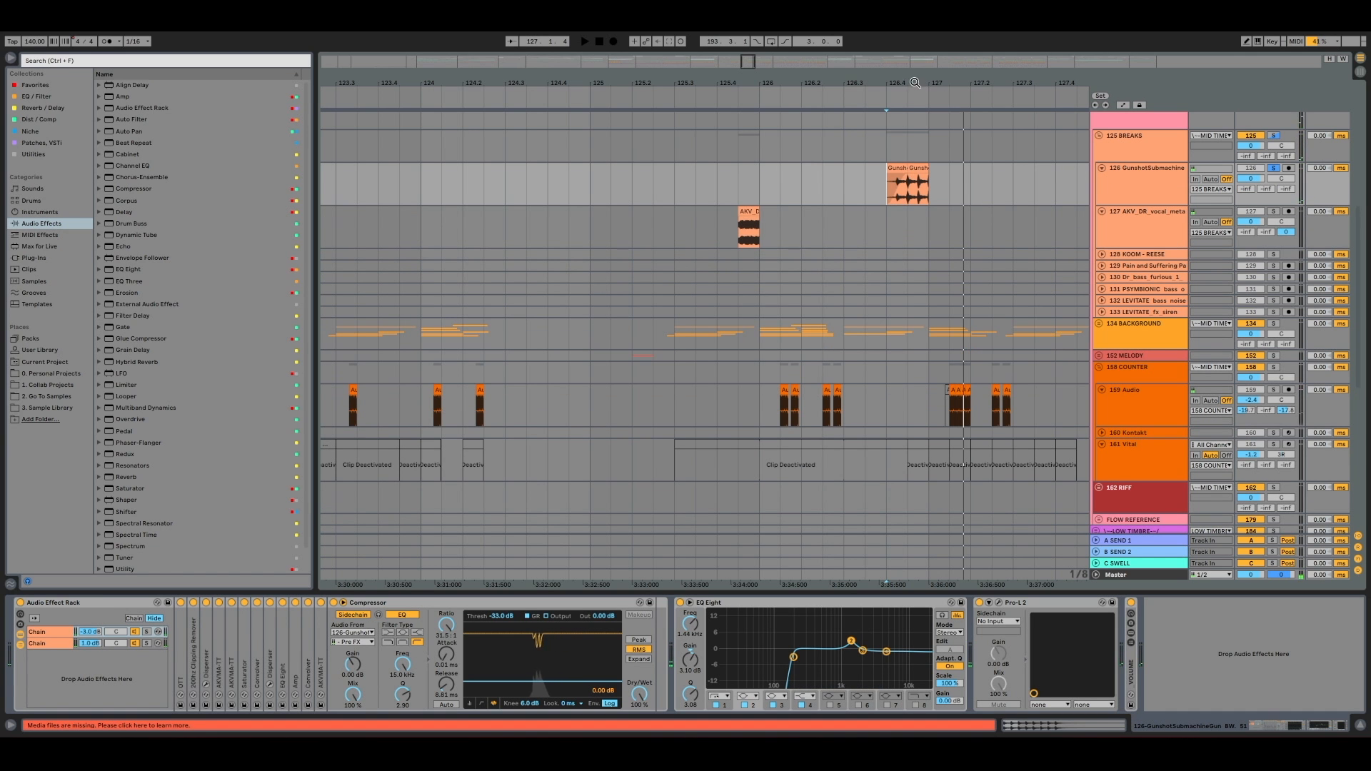
pyautogui.scroll(3, 913, 207)
pyautogui.scroll(-5, 970, 262)
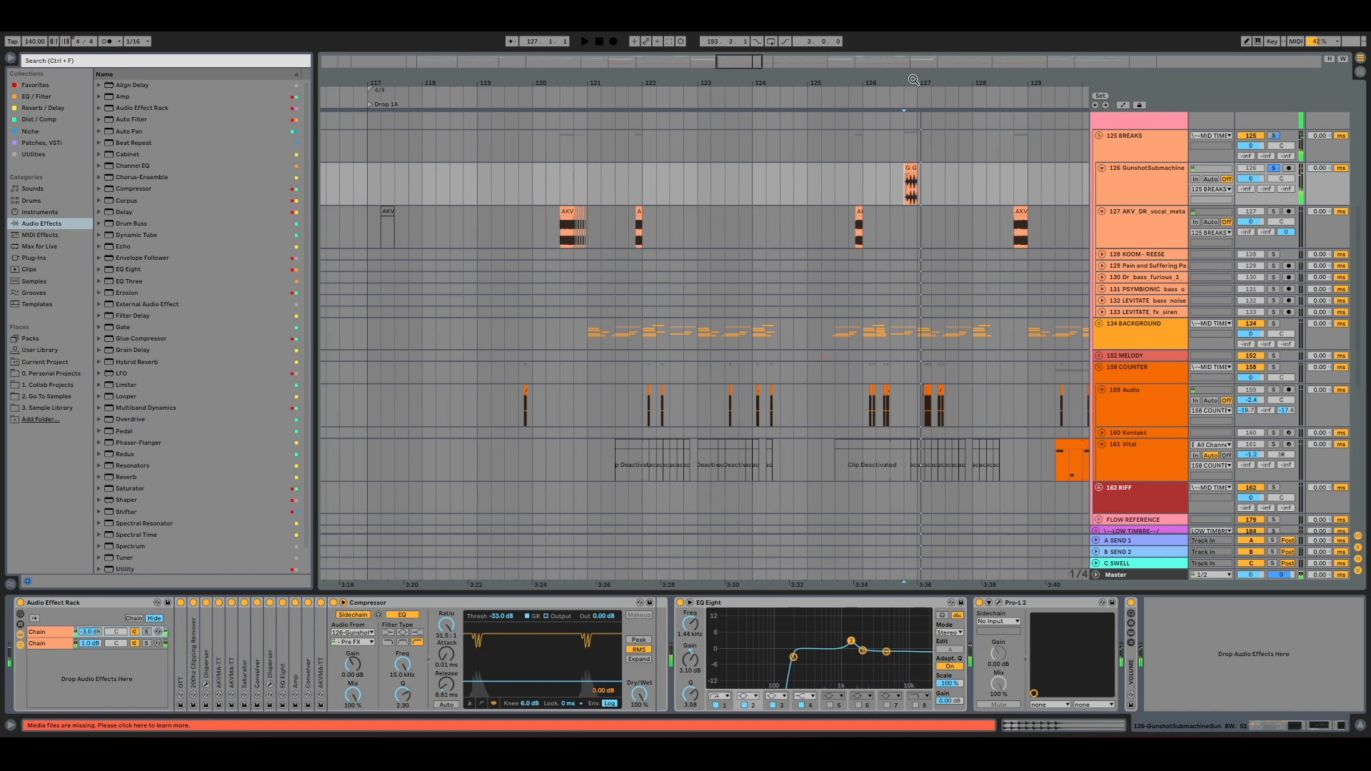
# Play the 127 AKV_DR vocal clips soloed from 128.4.1, and in the full mix during Drop 1B
pyautogui.click(1014, 228)
pyautogui.press('space')
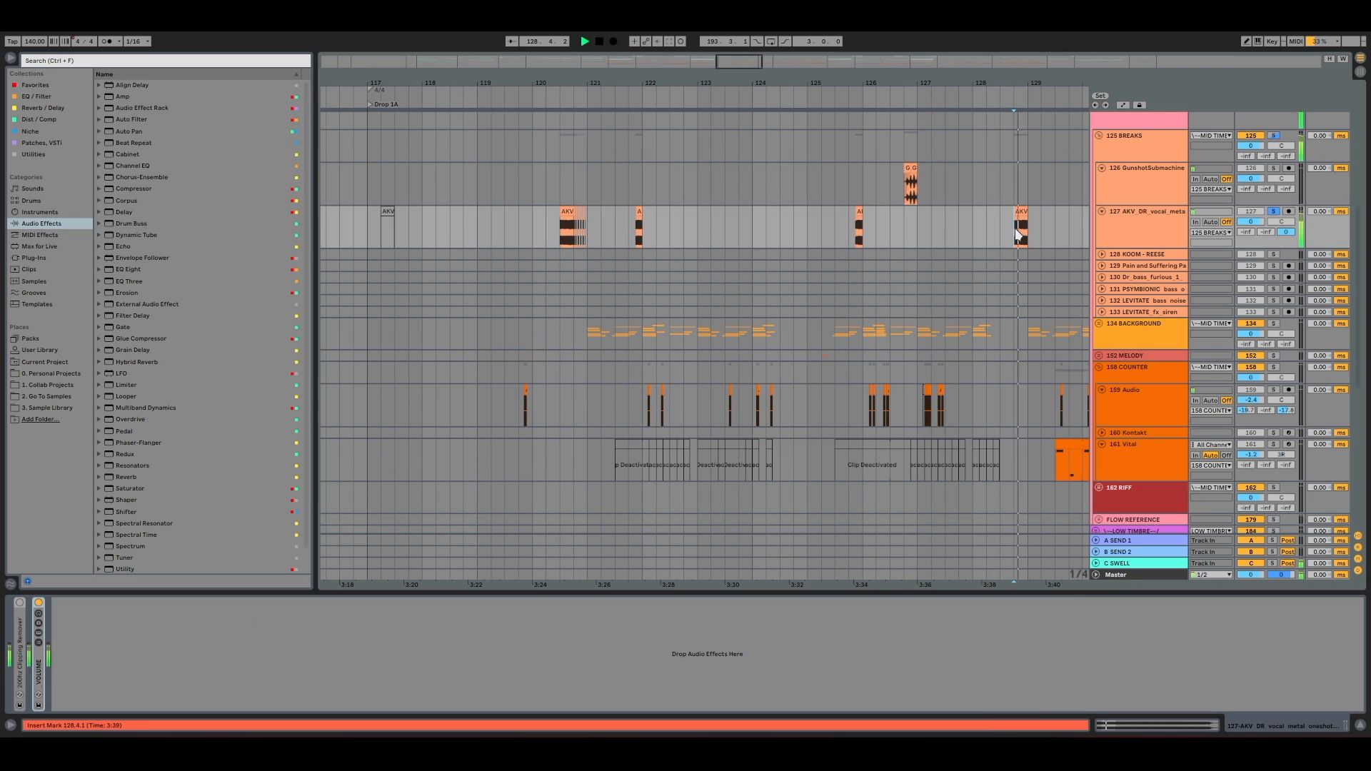
pyautogui.scroll(-4, 797, 82)
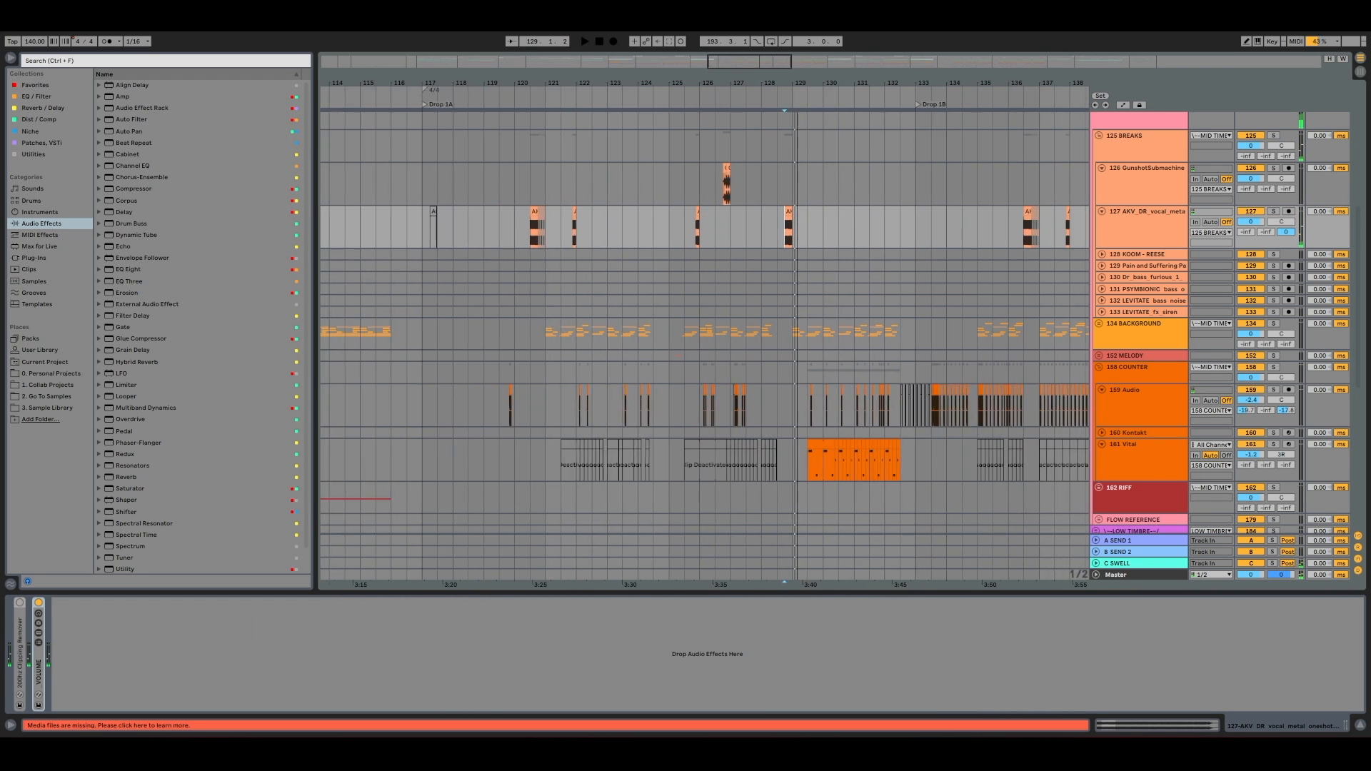
pyautogui.click(967, 228)
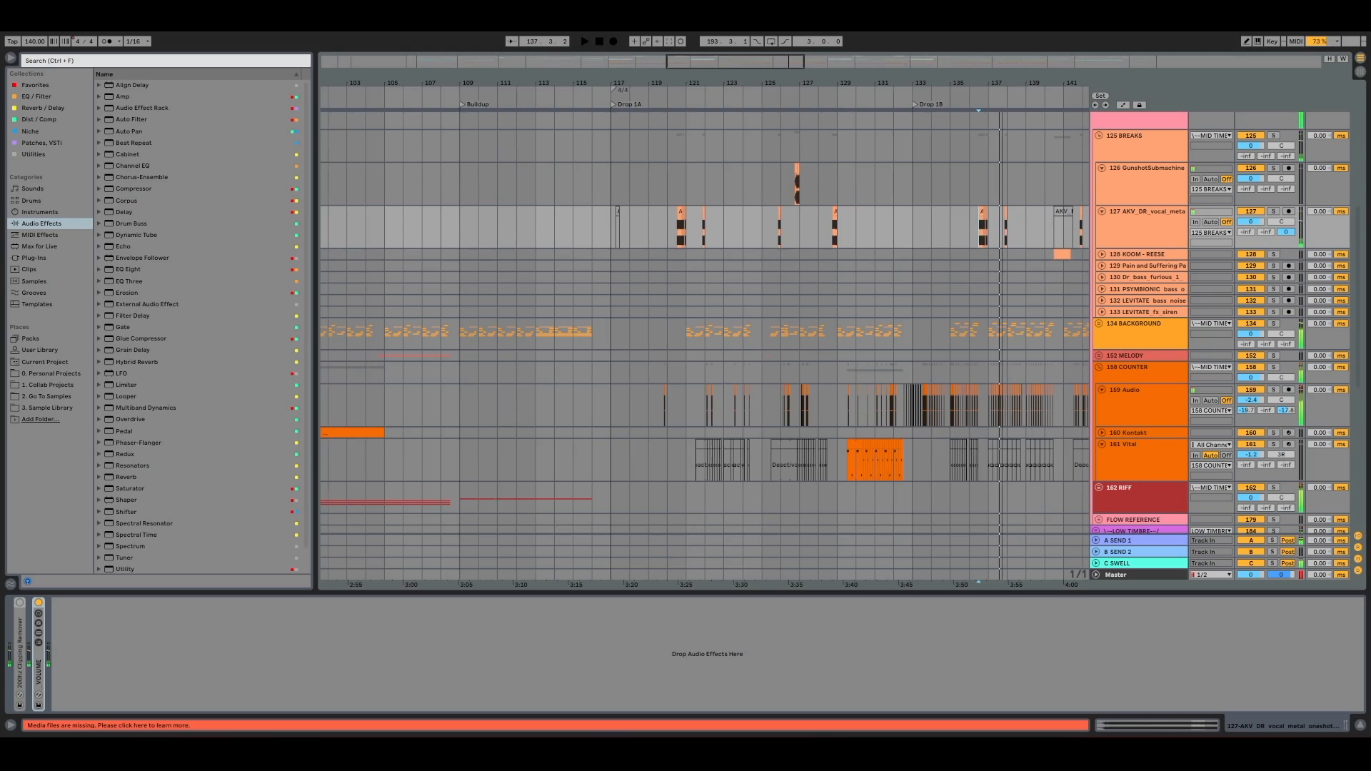
# Select the 128 KOOM - REESE clip starting at 140.3.1 and unfold its track
pyautogui.moveTo(1001, 84); pyautogui.dragTo(631, 195)
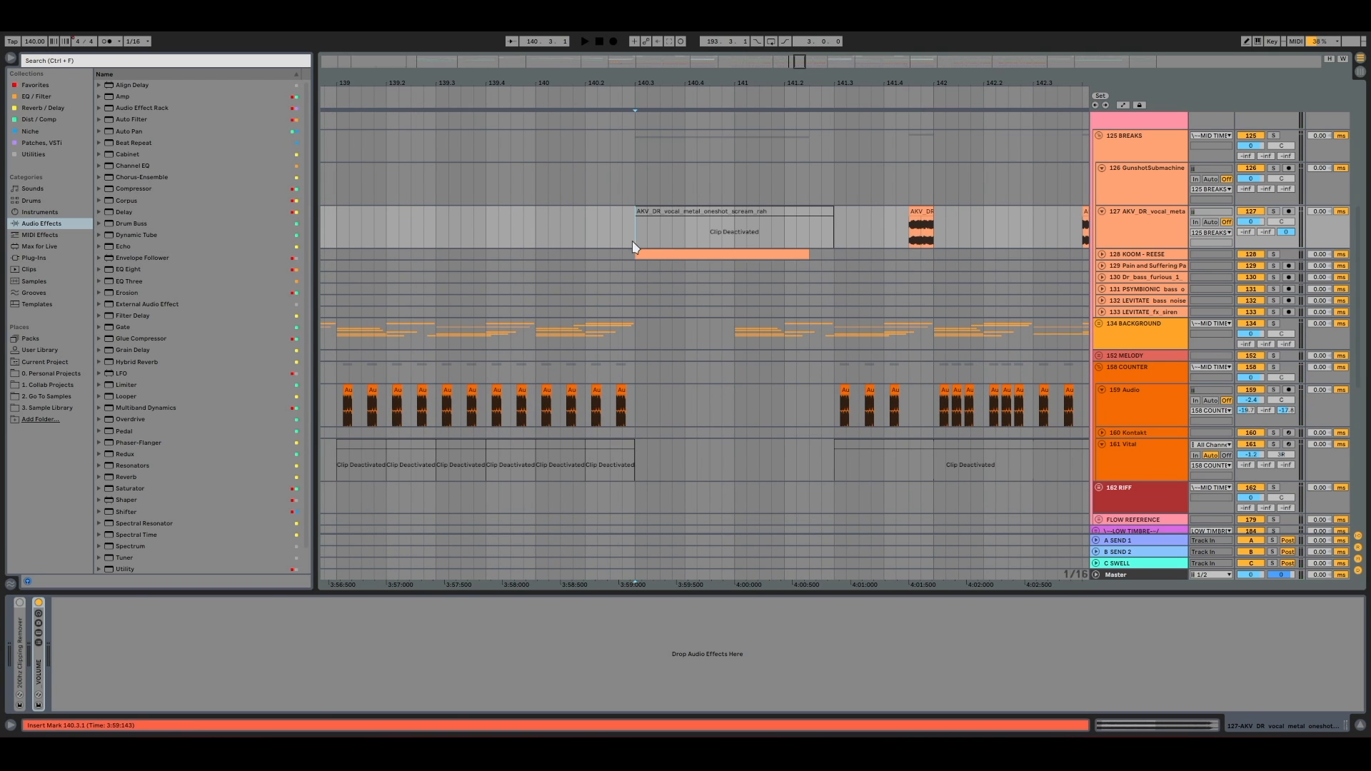
pyautogui.click(638, 258)
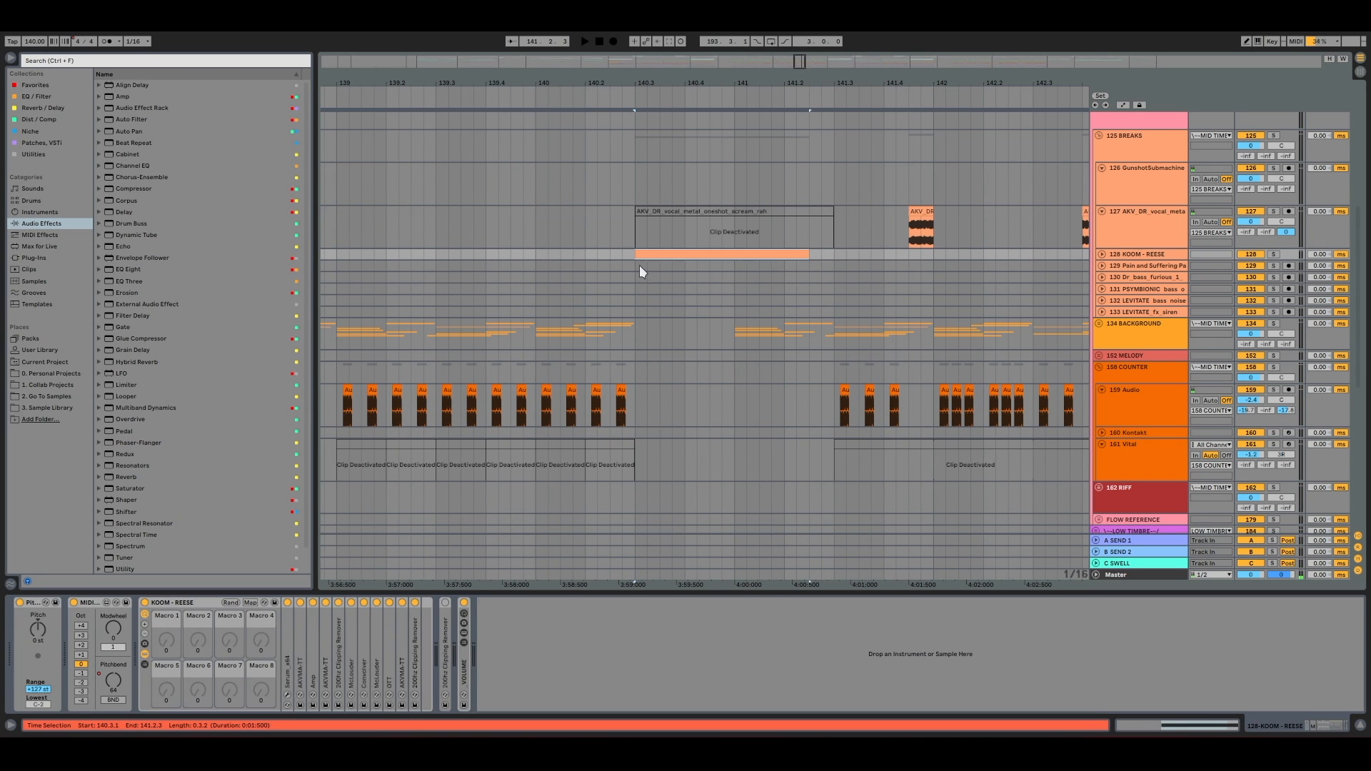
pyautogui.click(1098, 256)
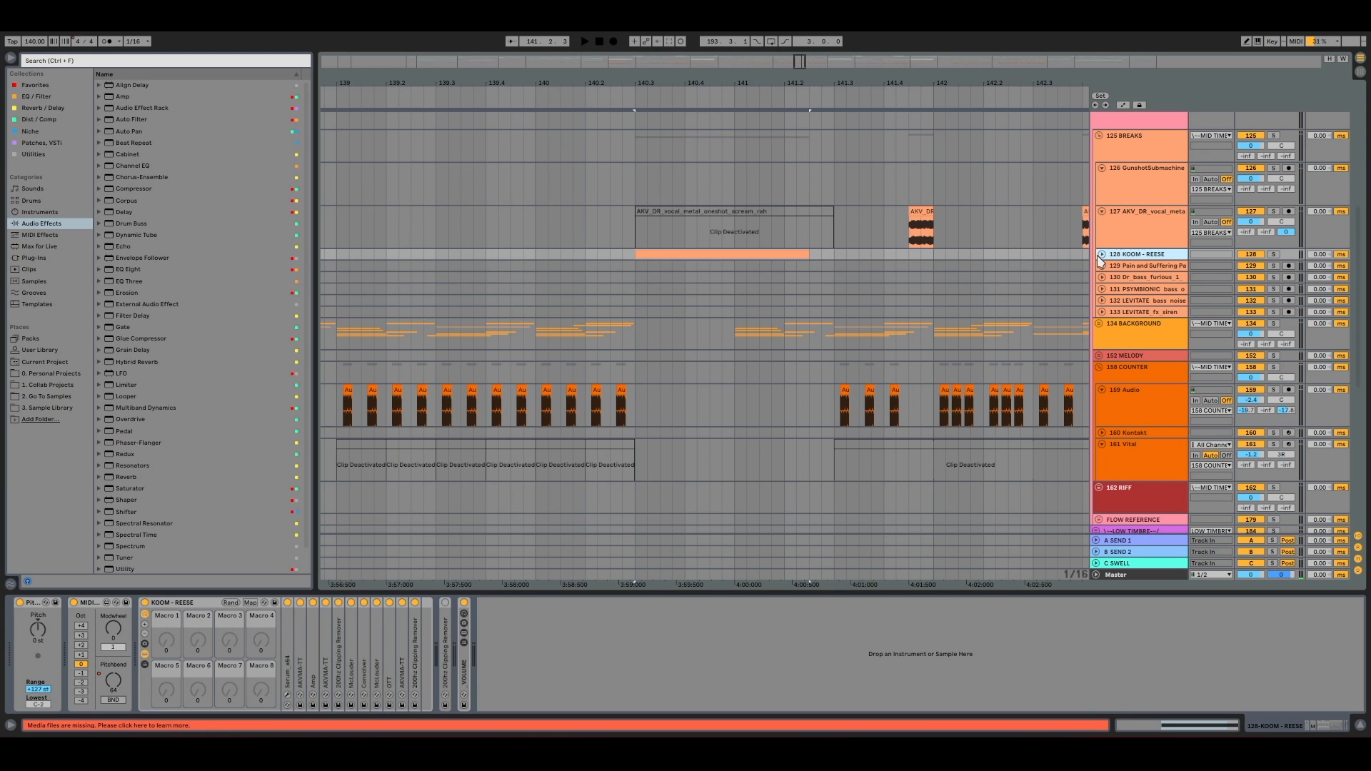
pyautogui.click(1102, 256)
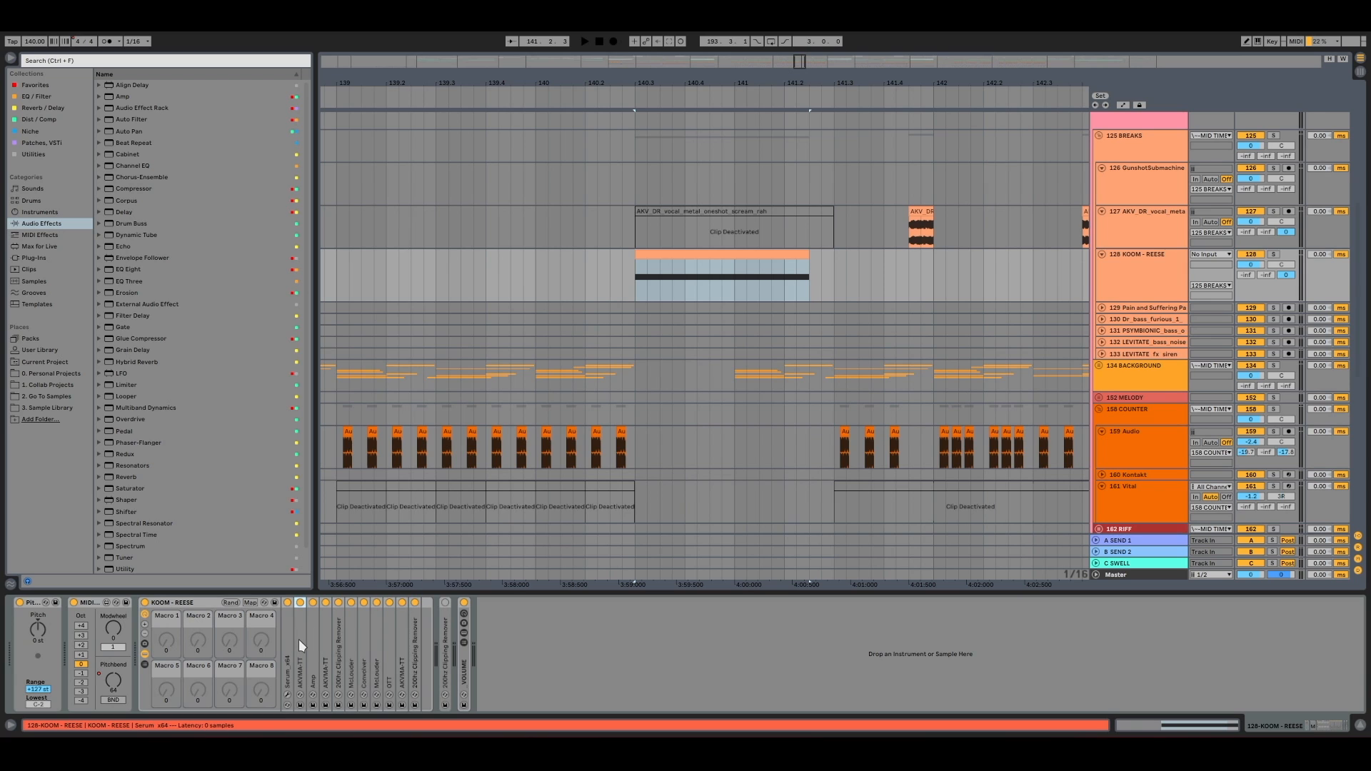
# Select the effects following Serum on the KOOM - REESE track, expand the Serum device and play the passage
pyautogui.keyDown('shift'); pyautogui.click(411, 637); pyautogui.keyUp('shift')
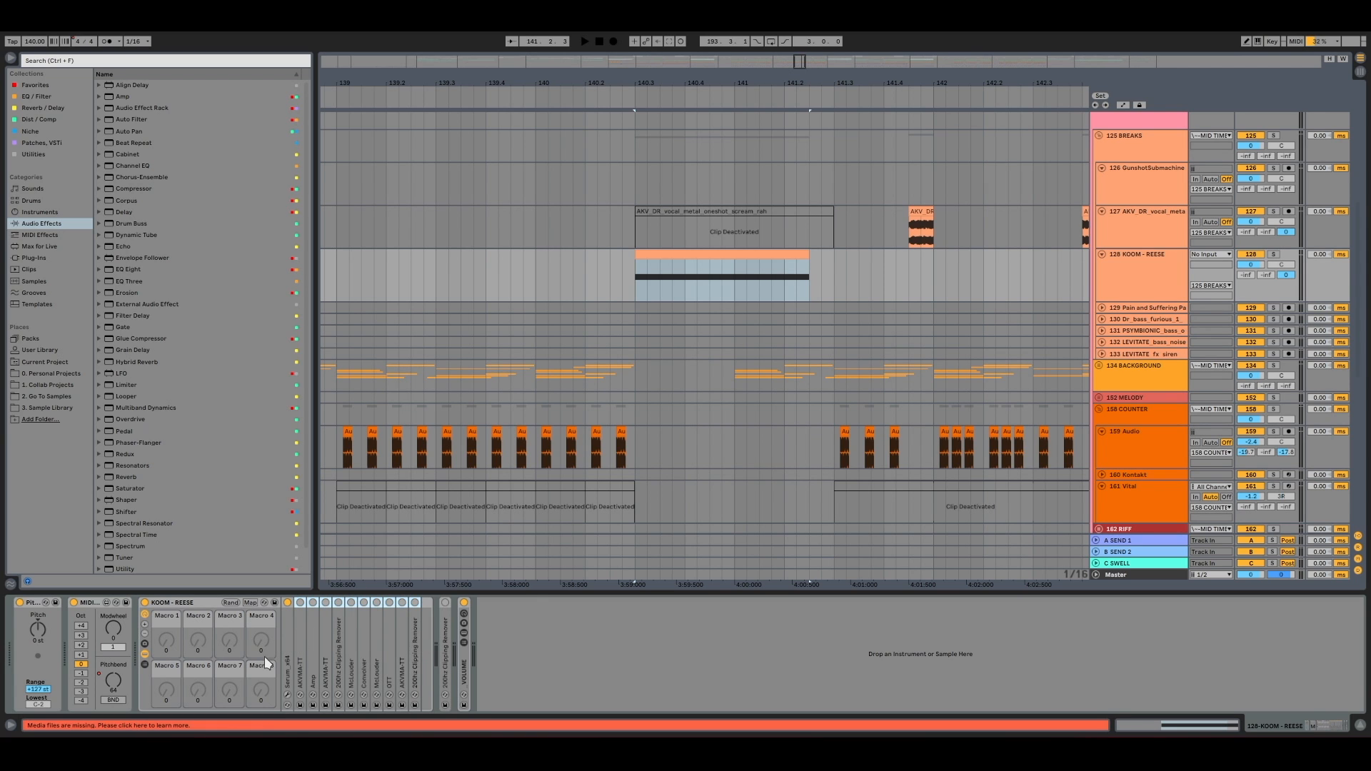
pyautogui.click(287, 674)
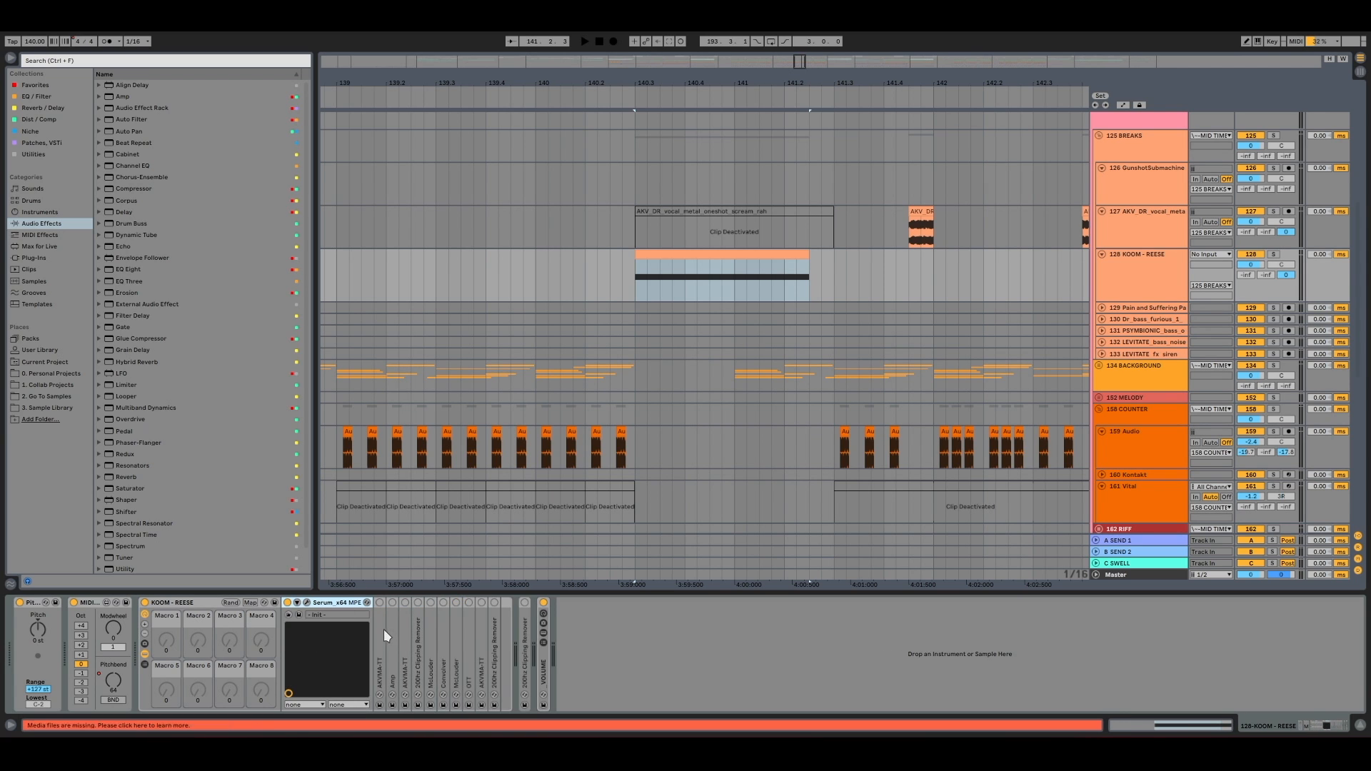
pyautogui.press('space')
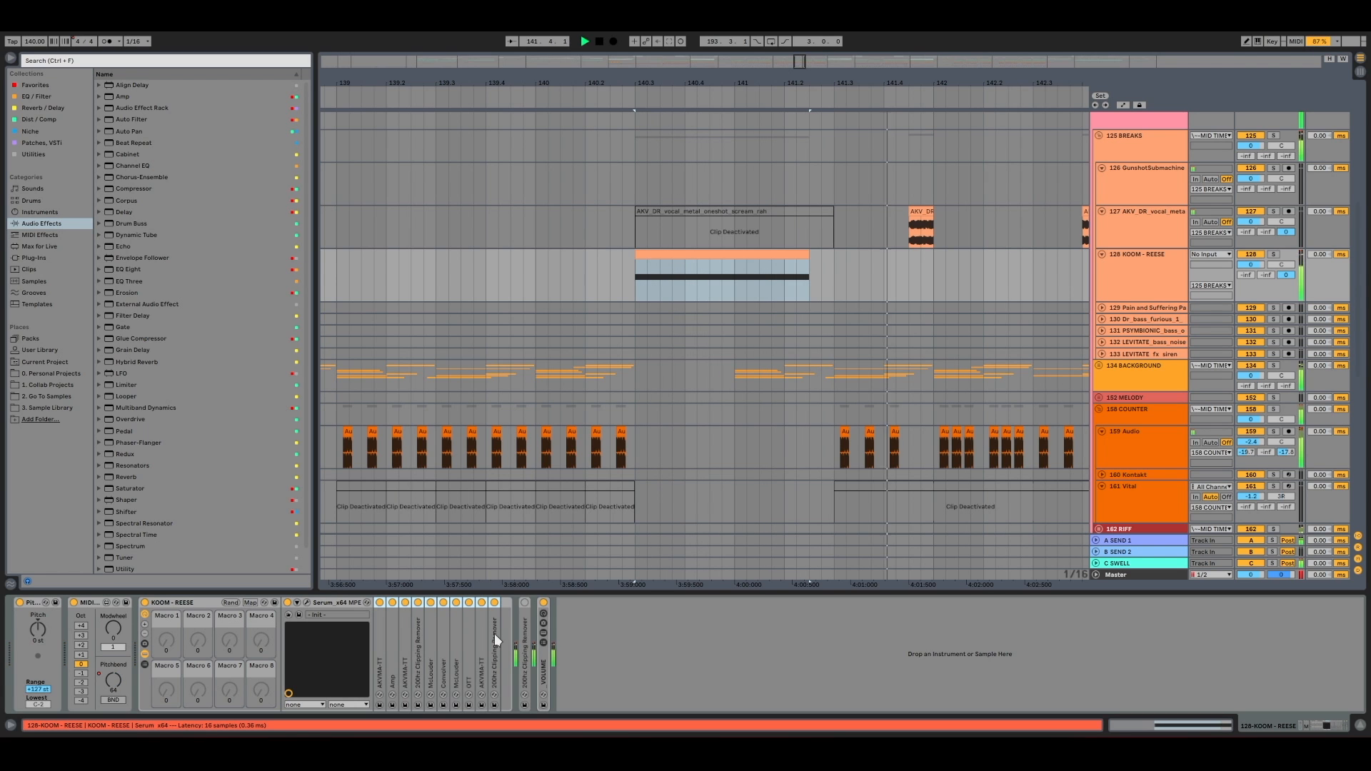
pyautogui.press('space')
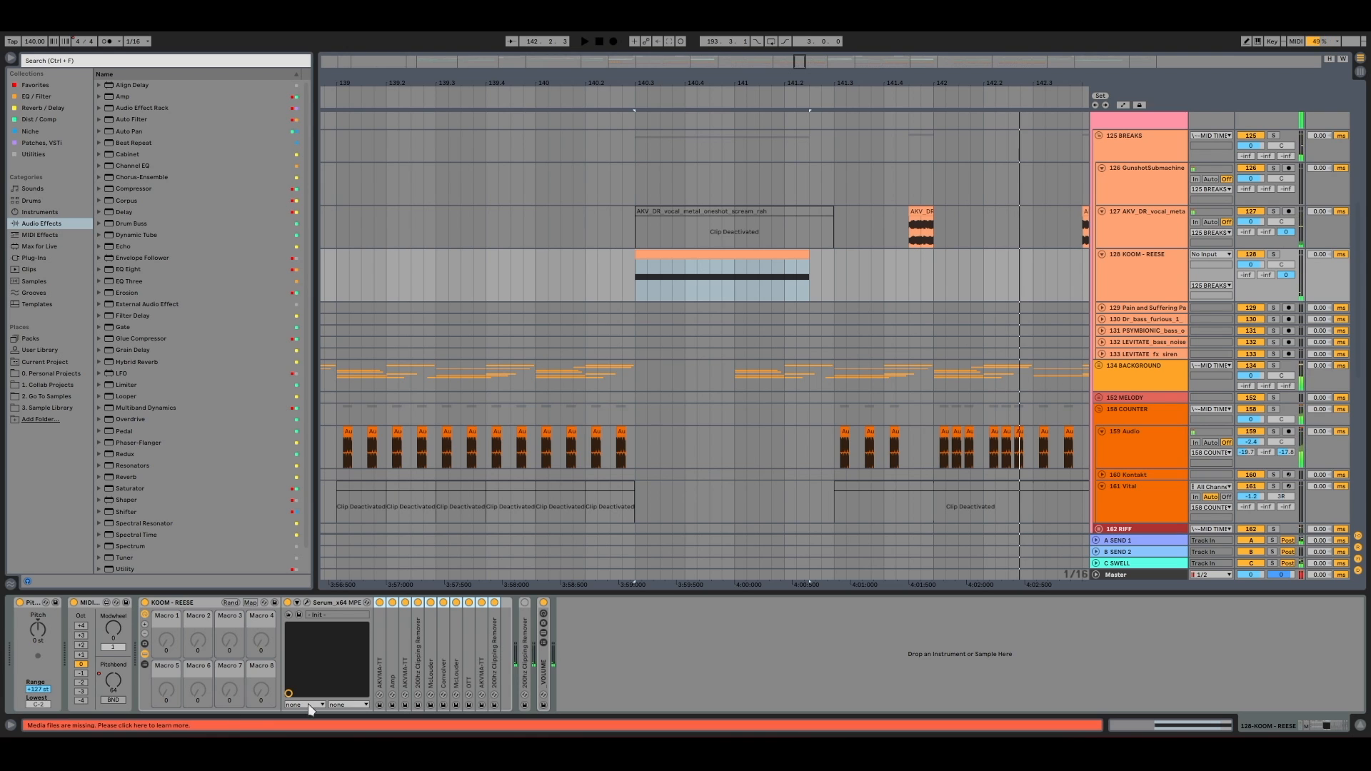
# Show the automation, examine the Pitchbend curve under the KOOM - REESE clip and place the insert mark at 140.3.1
pyautogui.press('a')
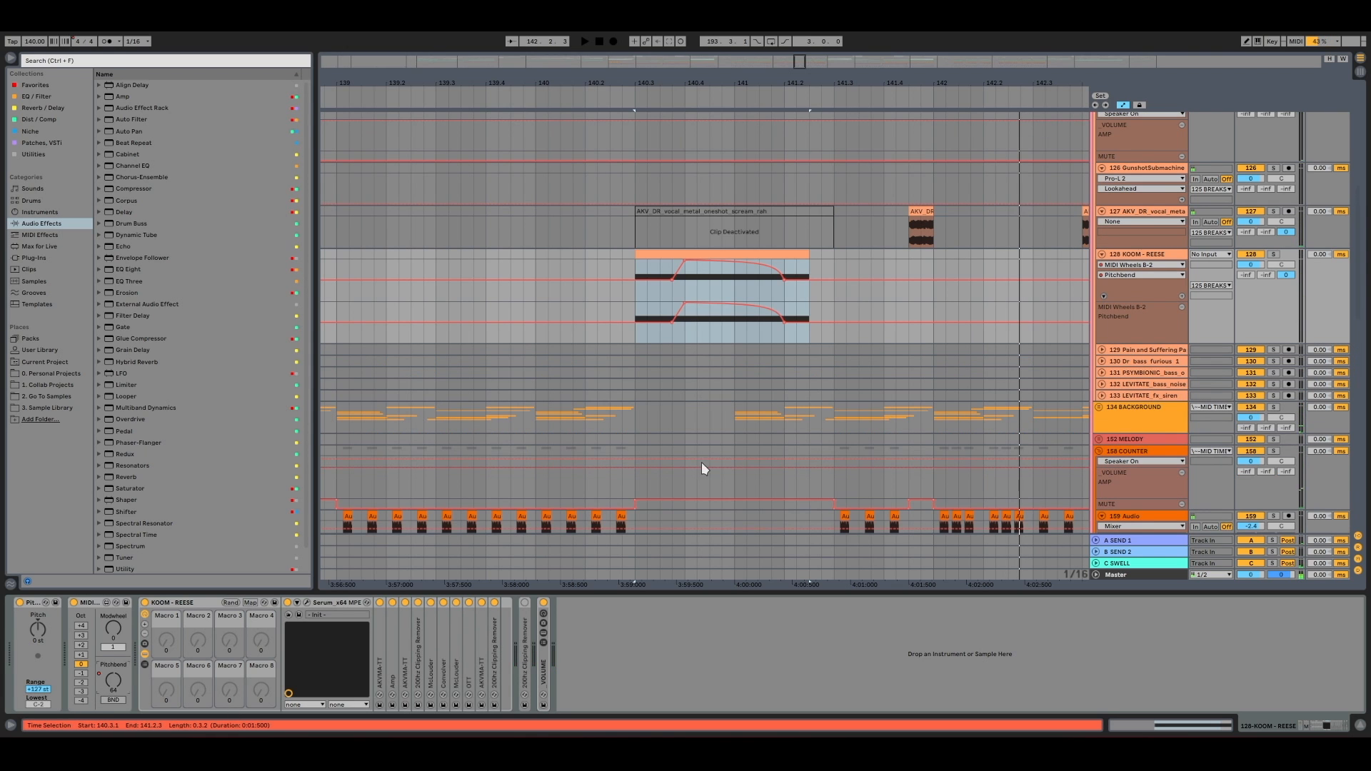
pyautogui.click(638, 319)
pyautogui.moveTo(636, 337); pyautogui.dragTo(813, 336)
pyautogui.click(632, 343)
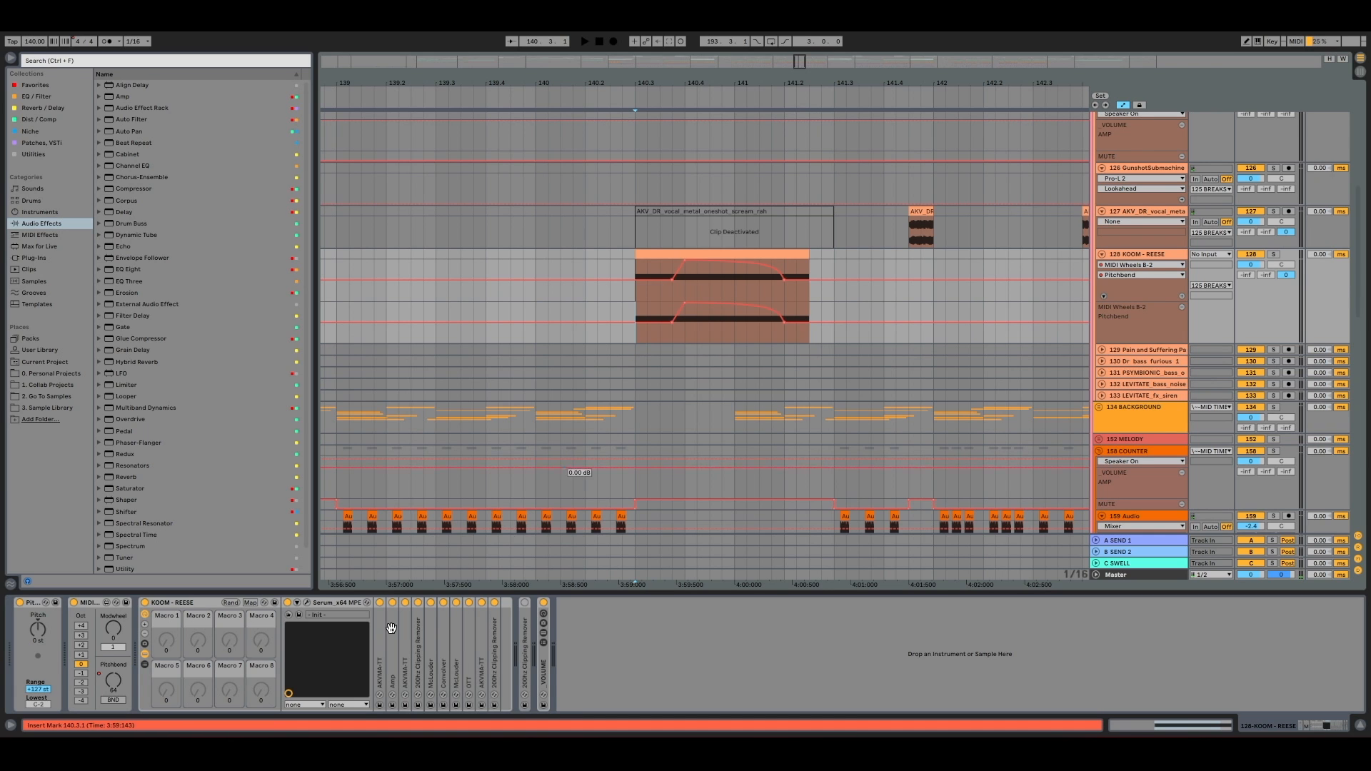
# Select the effects after Serum, solo the 128 KOOM - REESE track and play it from 140.3.1
pyautogui.click(493, 656)
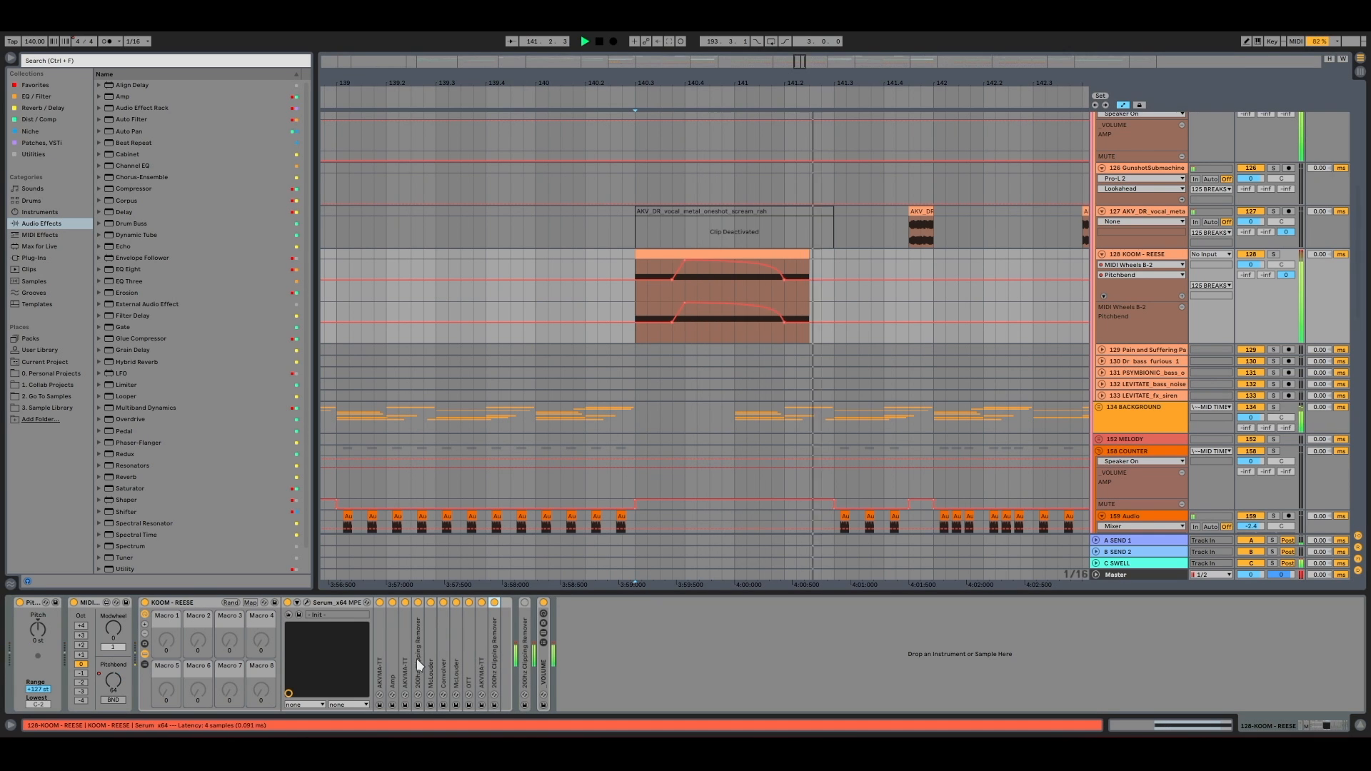
pyautogui.press('s')
pyautogui.press('space')
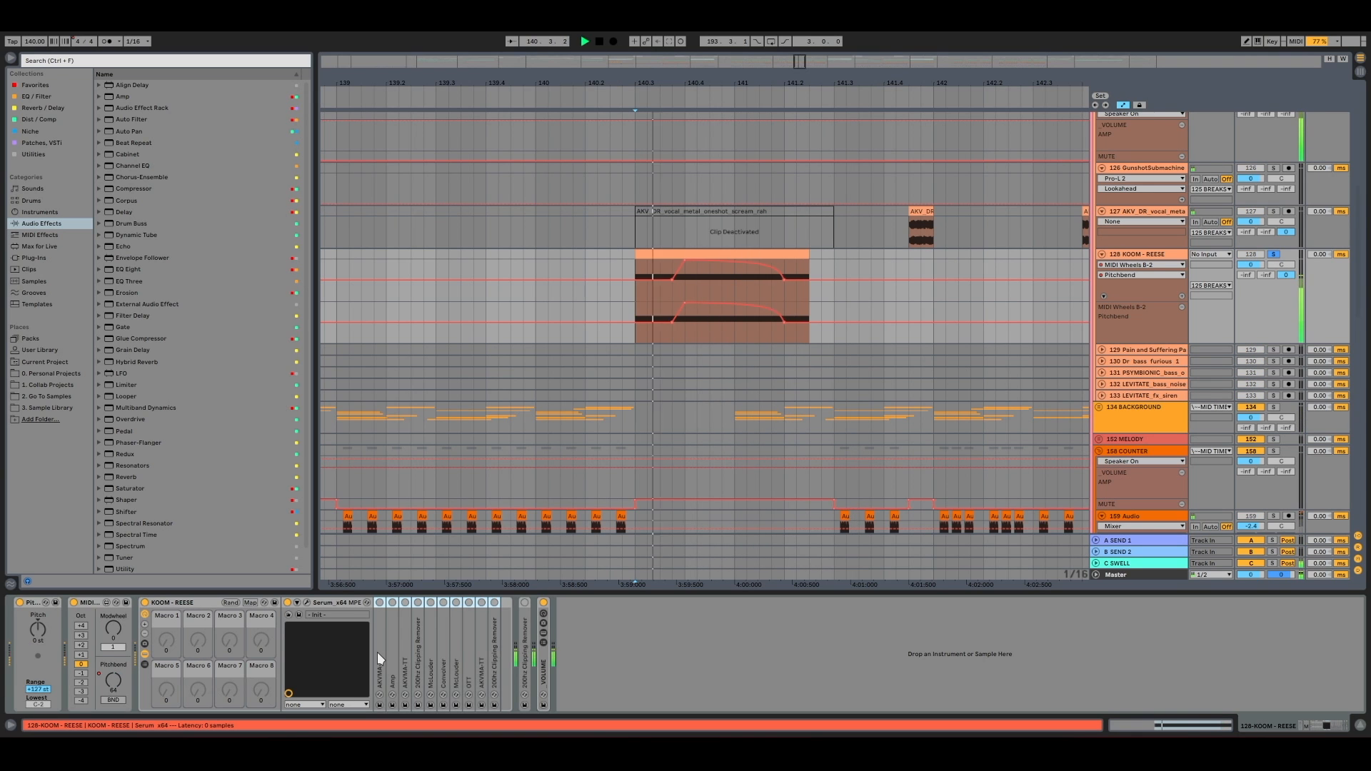
pyautogui.press('space')
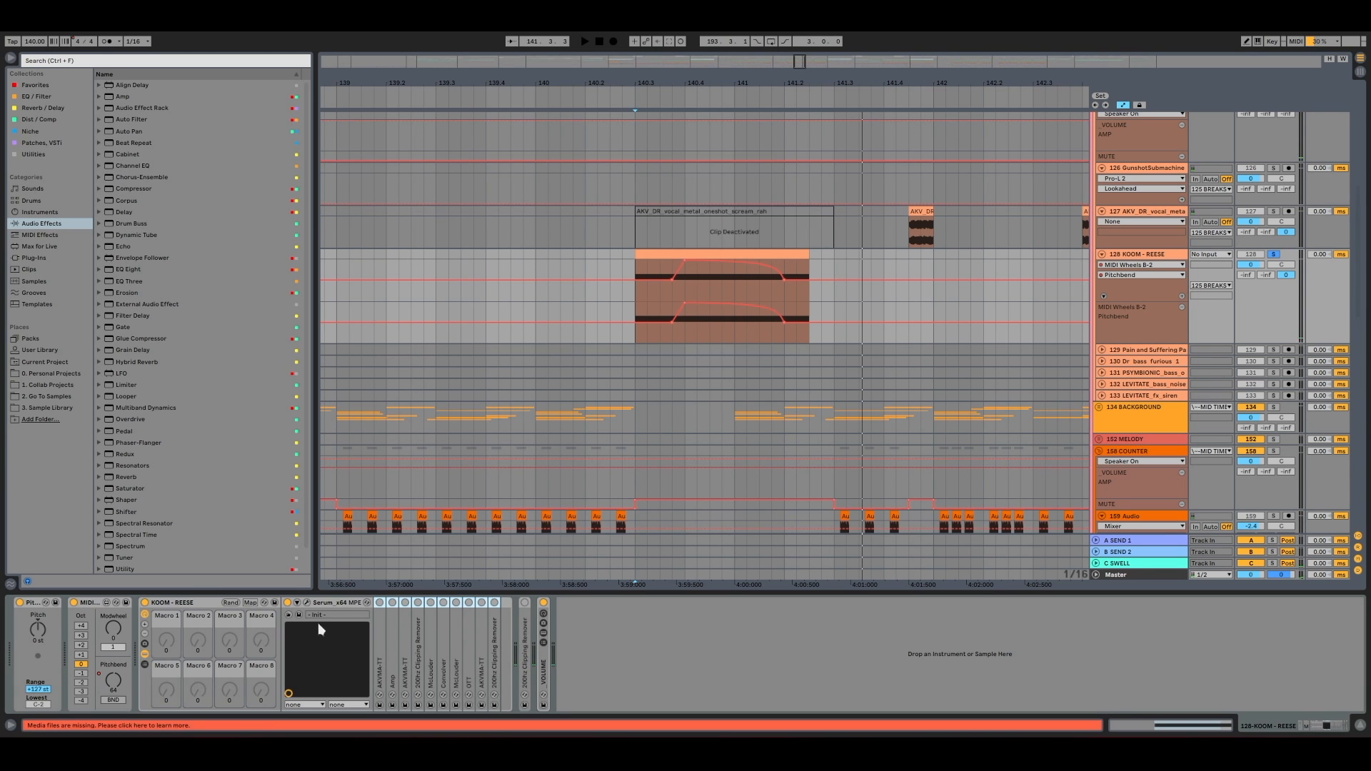
# Open the Serum synth on the KOOM - REESE track and audition it with the filter and oscillator B switched off
pyautogui.click(306, 604)
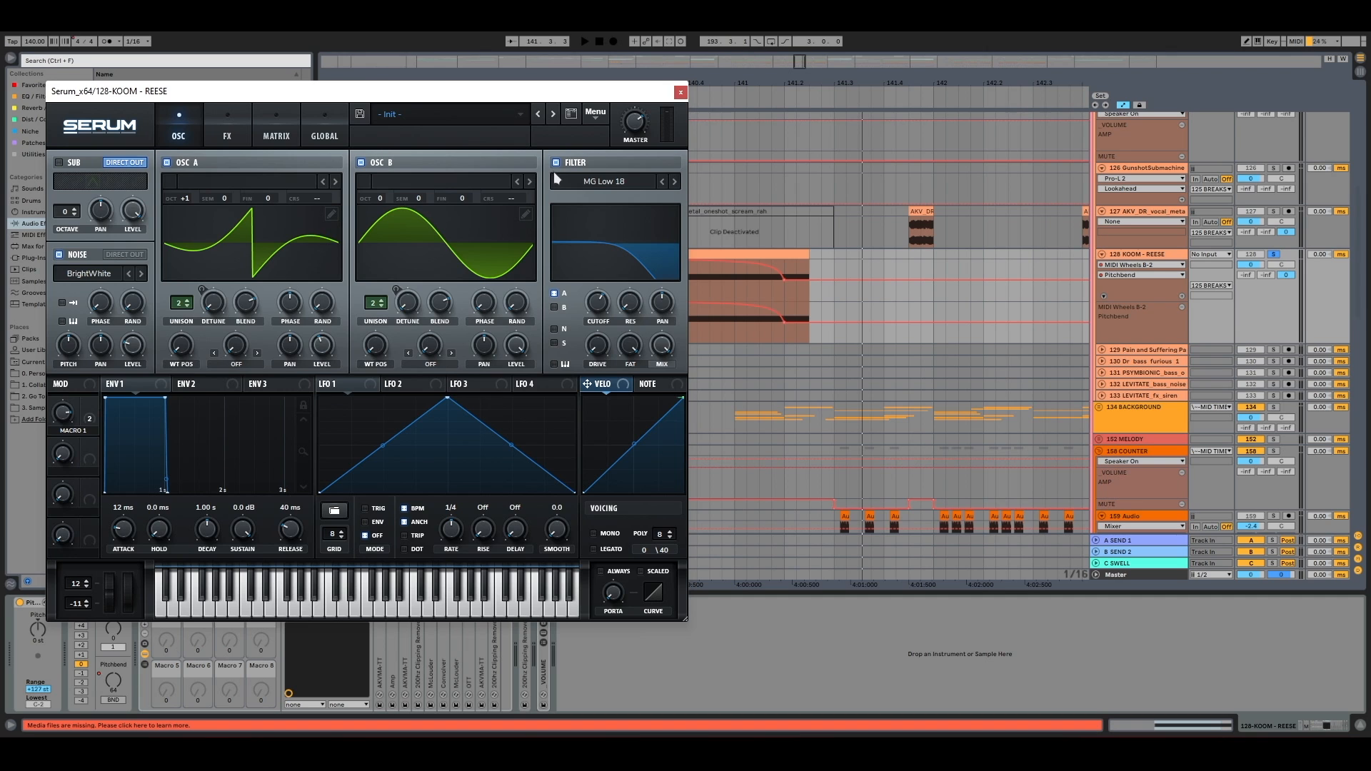
pyautogui.click(556, 162)
pyautogui.press('space')
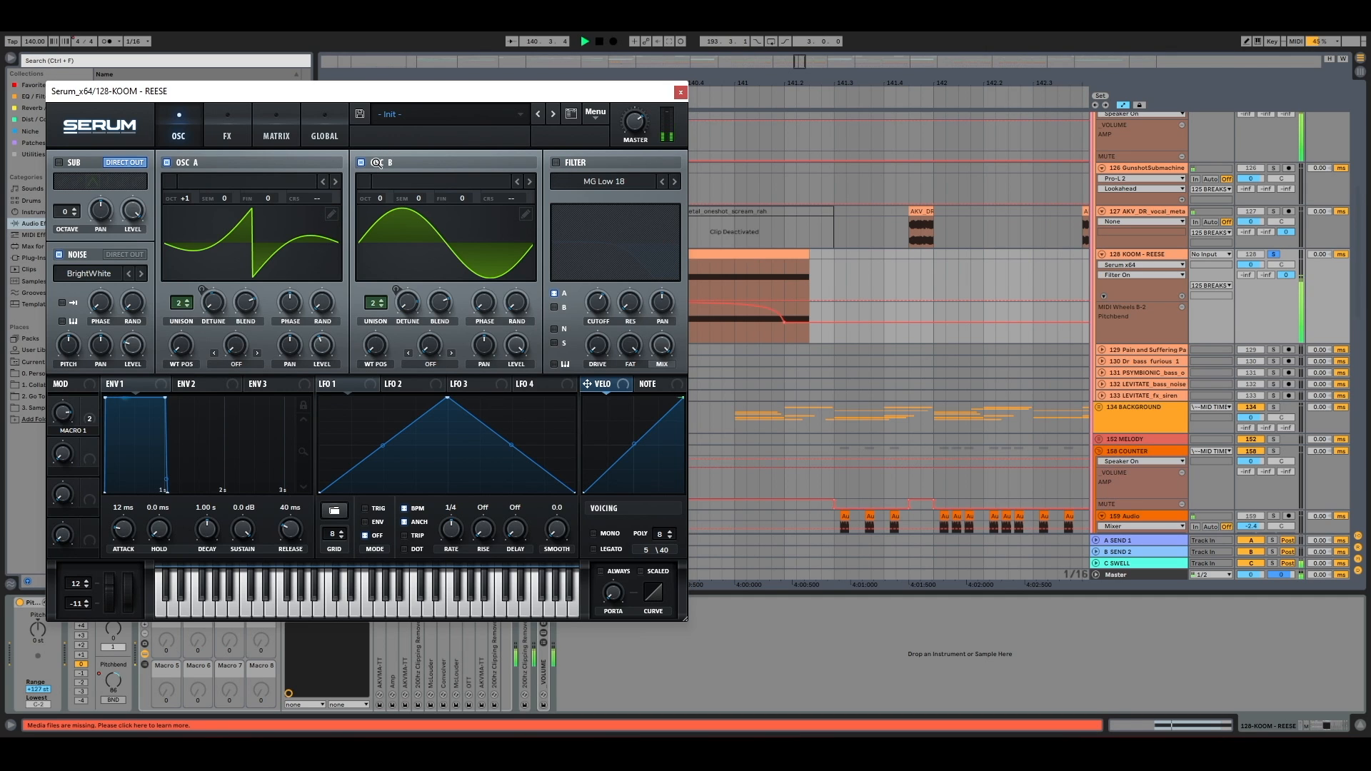
pyautogui.click(376, 163)
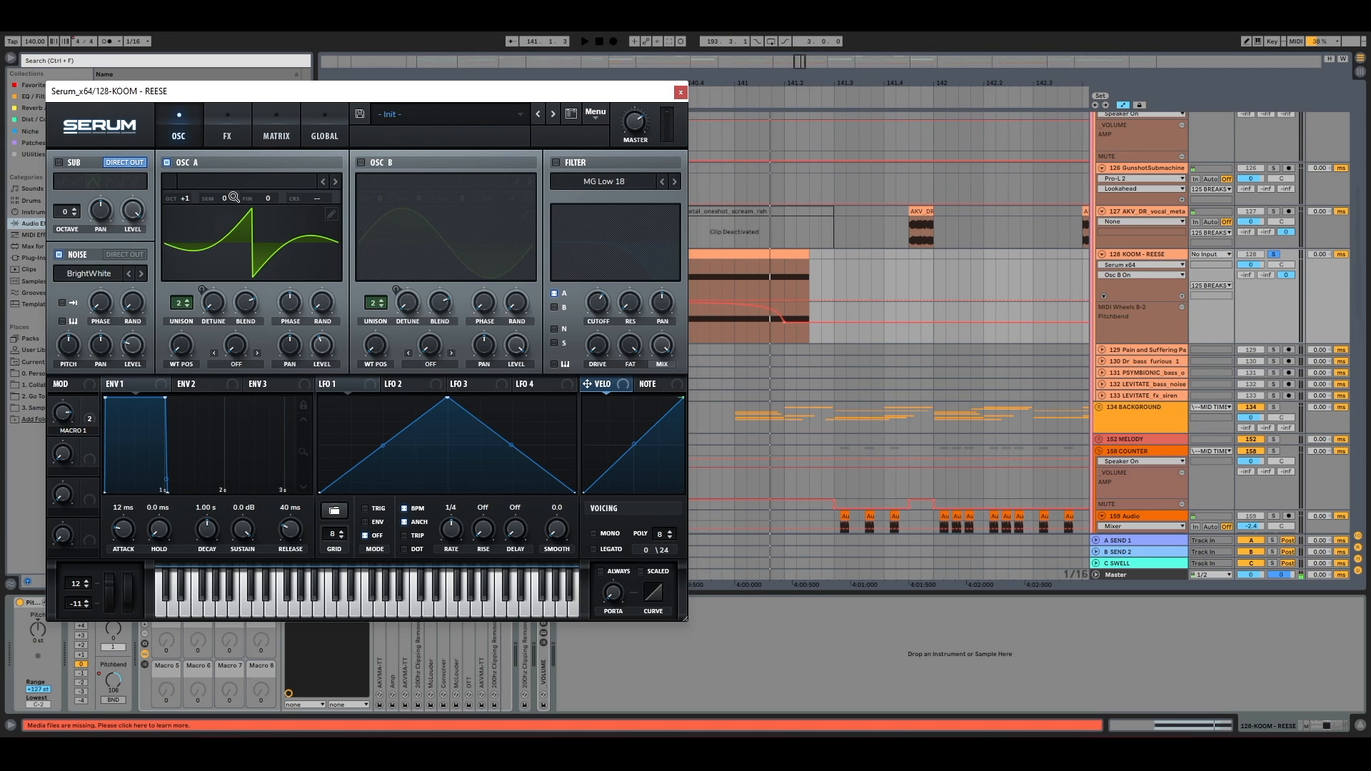
# Inspect oscillator A's waveform in the wavetable editor, close the editor and switch oscillator B back on
pyautogui.click(329, 214)
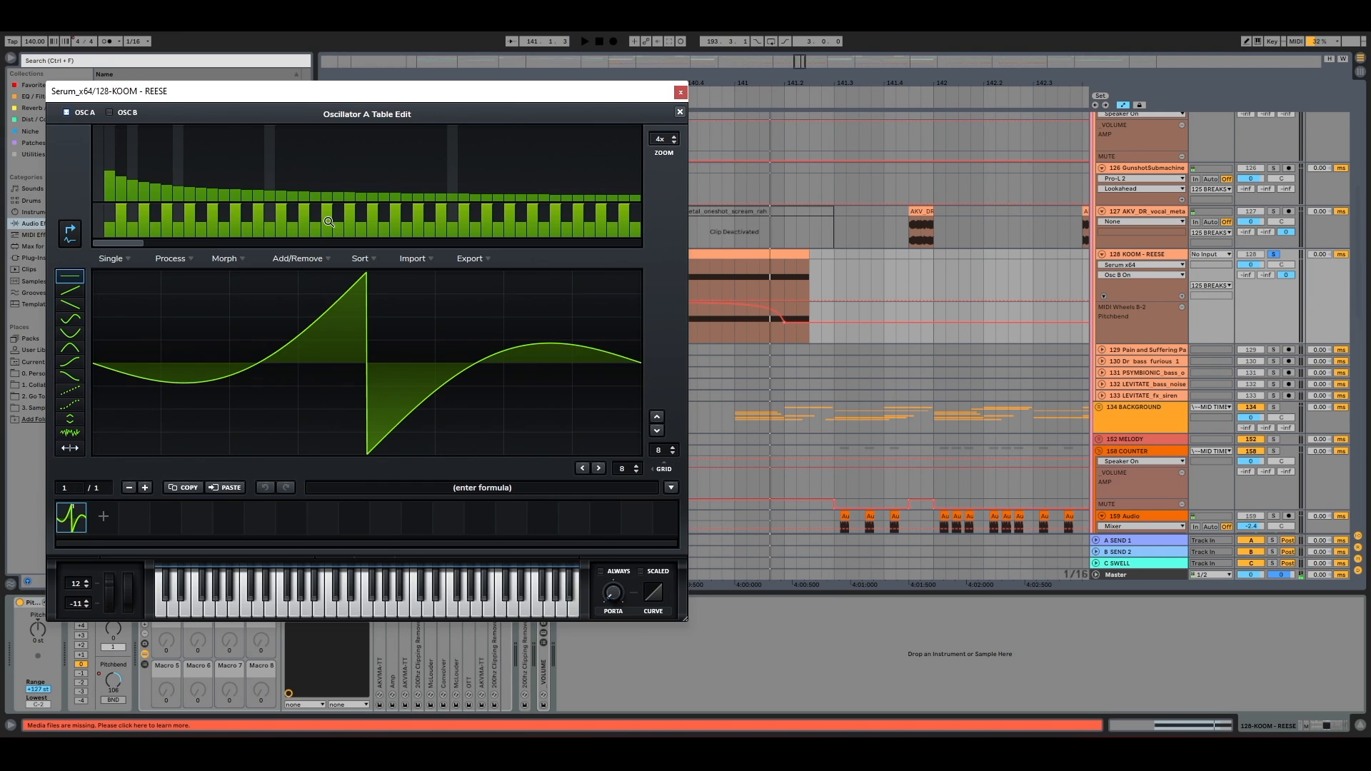
pyautogui.click(680, 112)
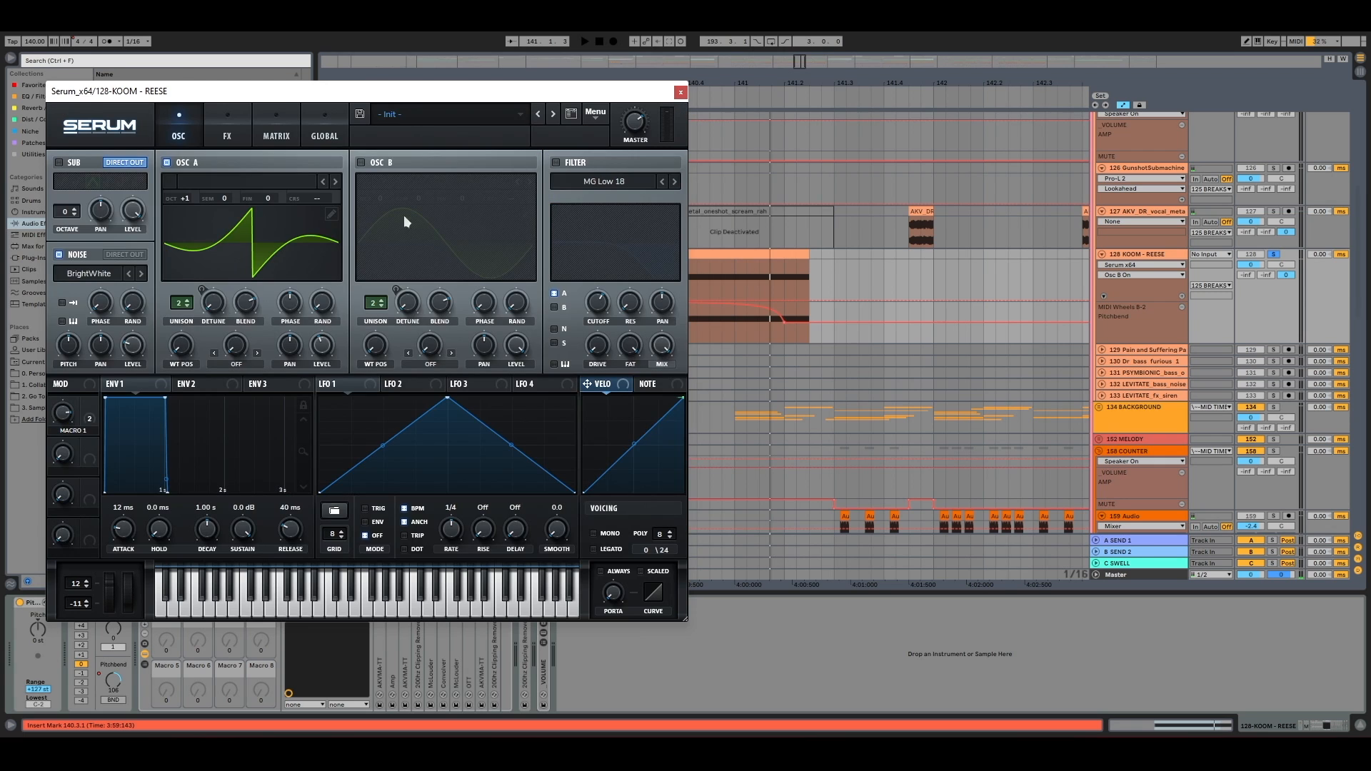
pyautogui.click(361, 162)
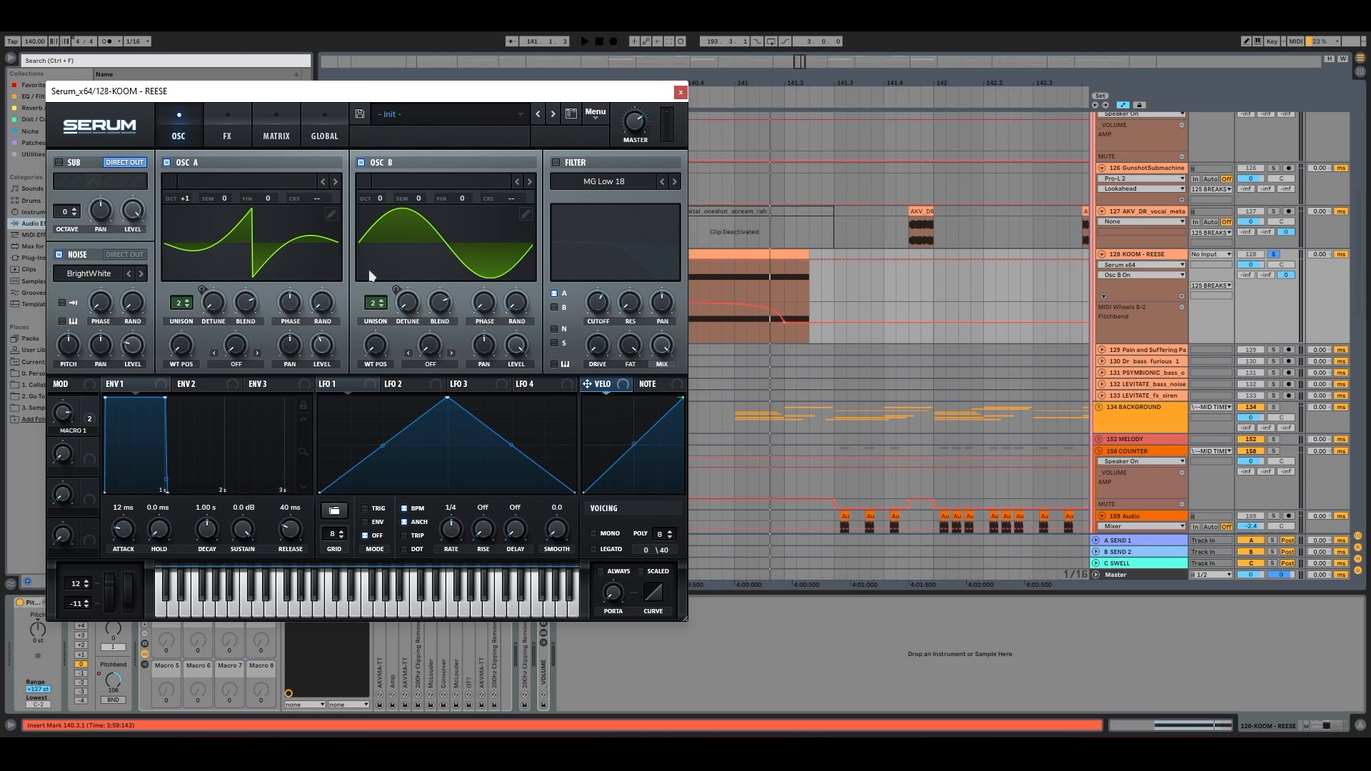
# Show Serum's global settings to examine the unison parameters of the two oscillators
pyautogui.click(323, 131)
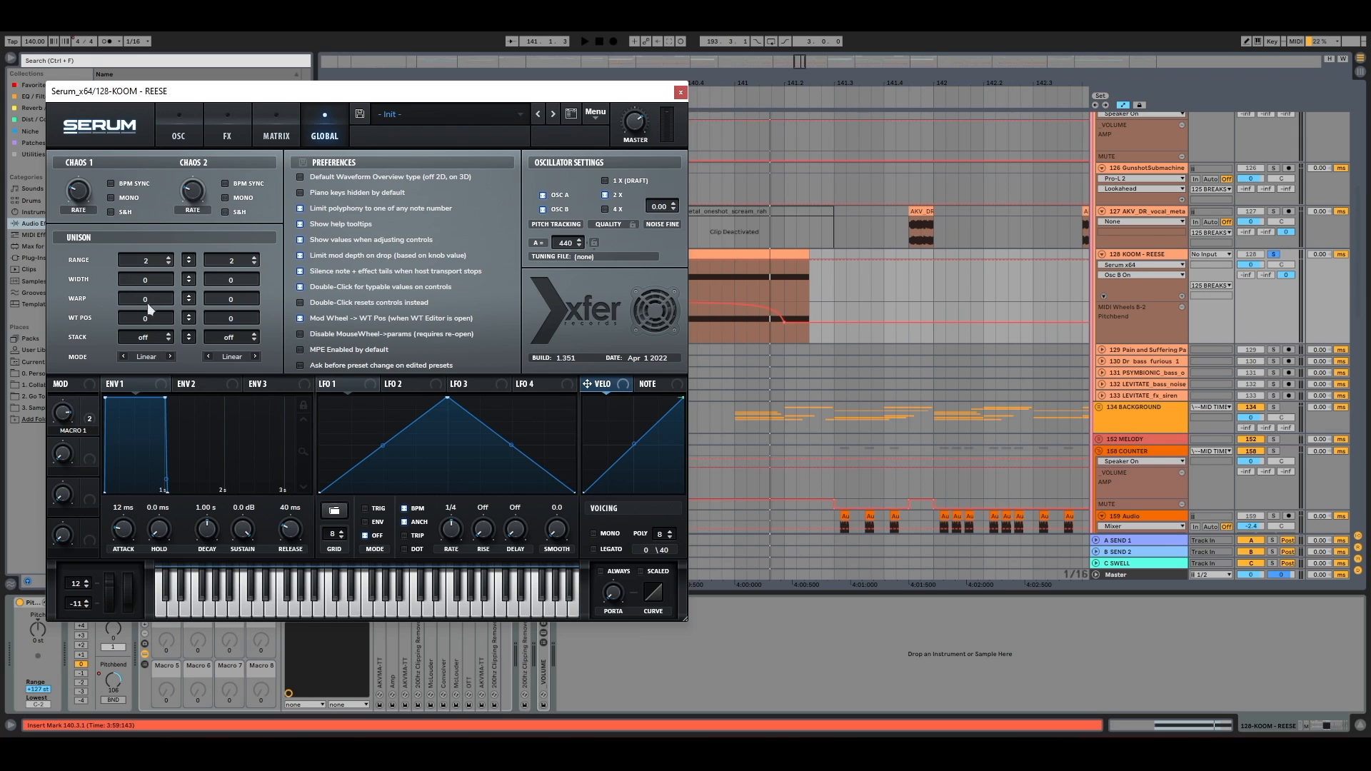
# Return to Serum's oscillator page, switch on the MG Low 18 filter while auditioning the reese, and close the synth window
pyautogui.click(200, 130)
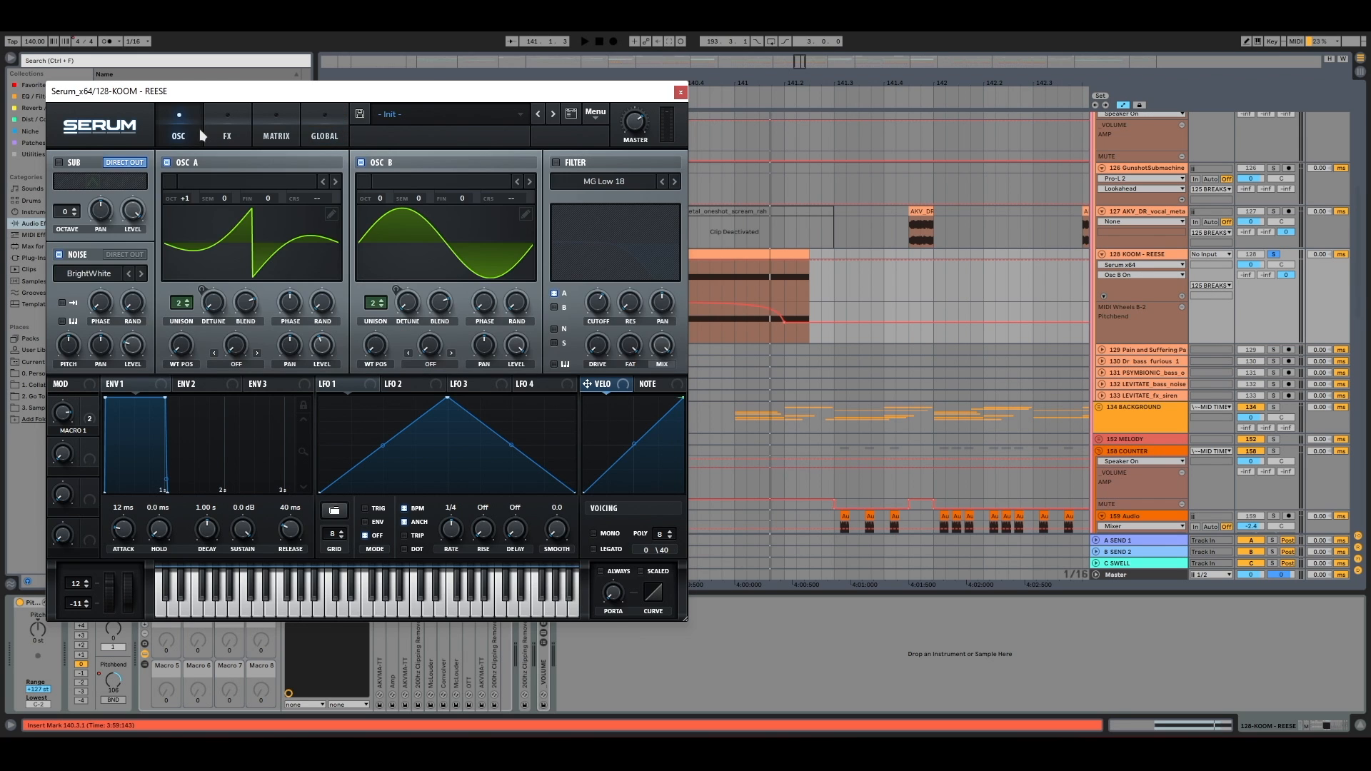
pyautogui.press('space')
pyautogui.click(556, 162)
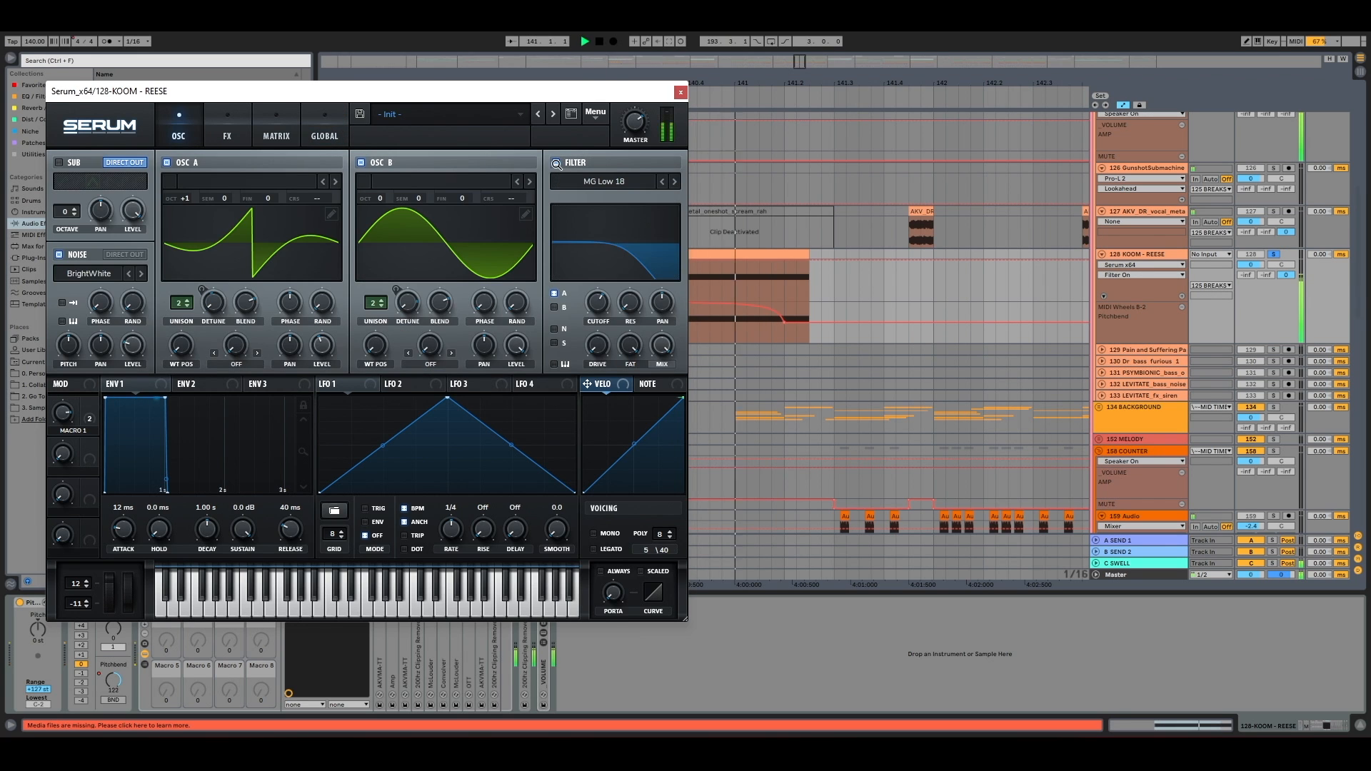
pyautogui.press('space')
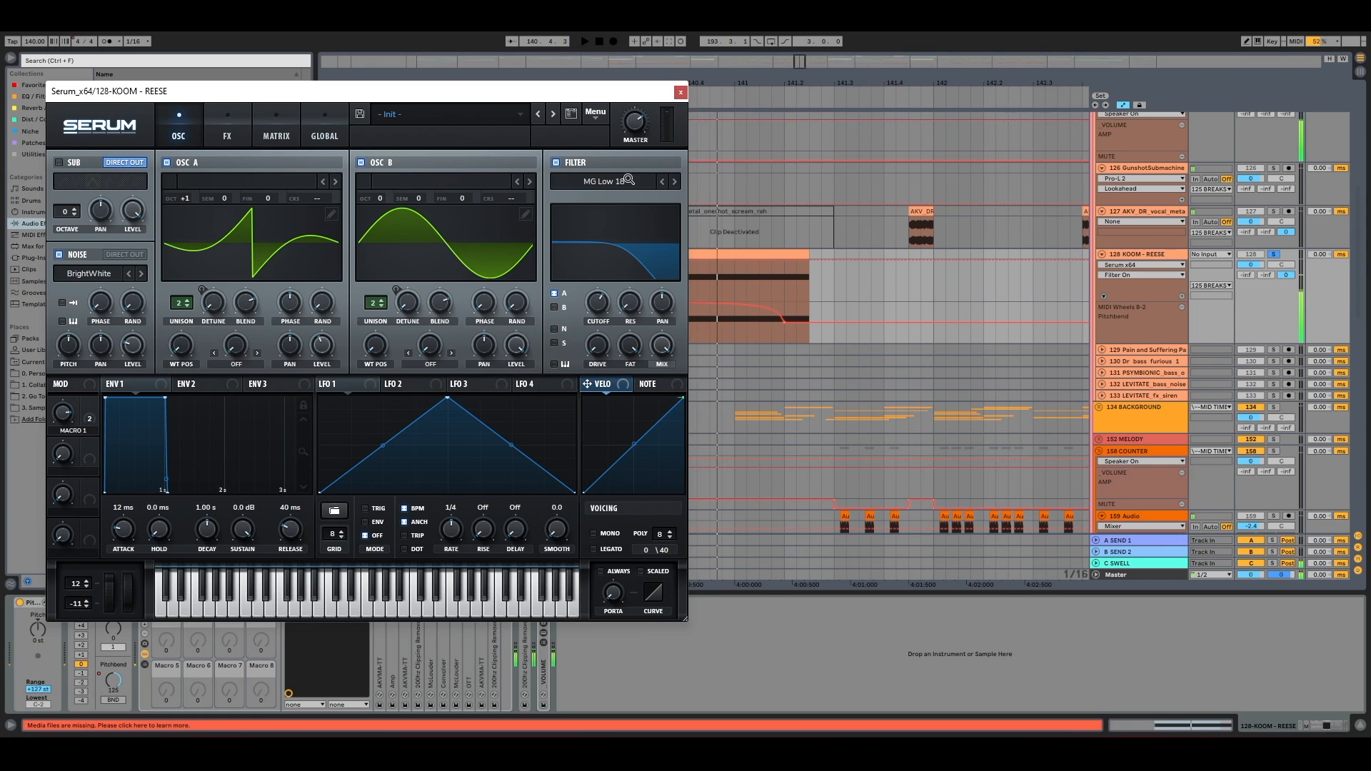
pyautogui.click(680, 93)
# Enable the first AKVMA-TT, the Amp and the second AKVMA-TT on the KOOM - REESE track, auditioning the additions and inspecting the Amp
pyautogui.press('space')
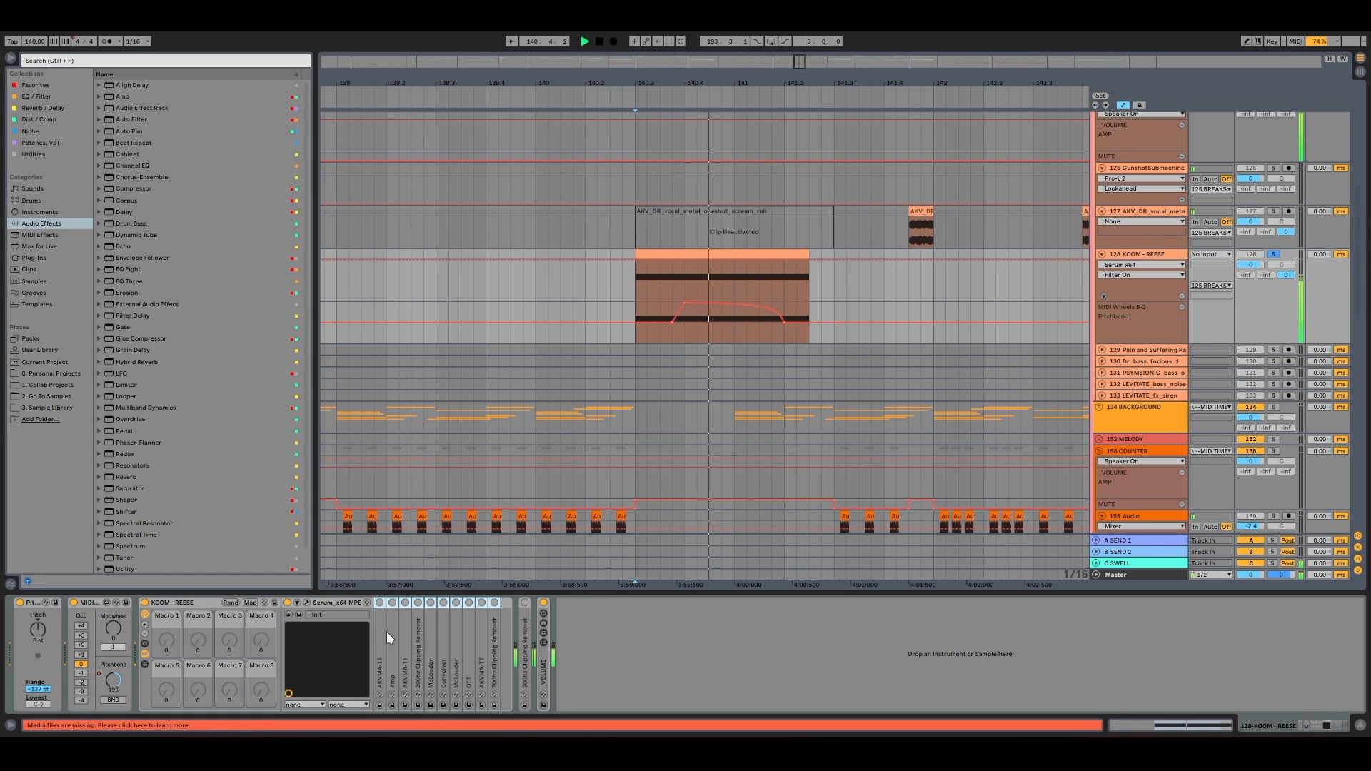
pyautogui.press('space')
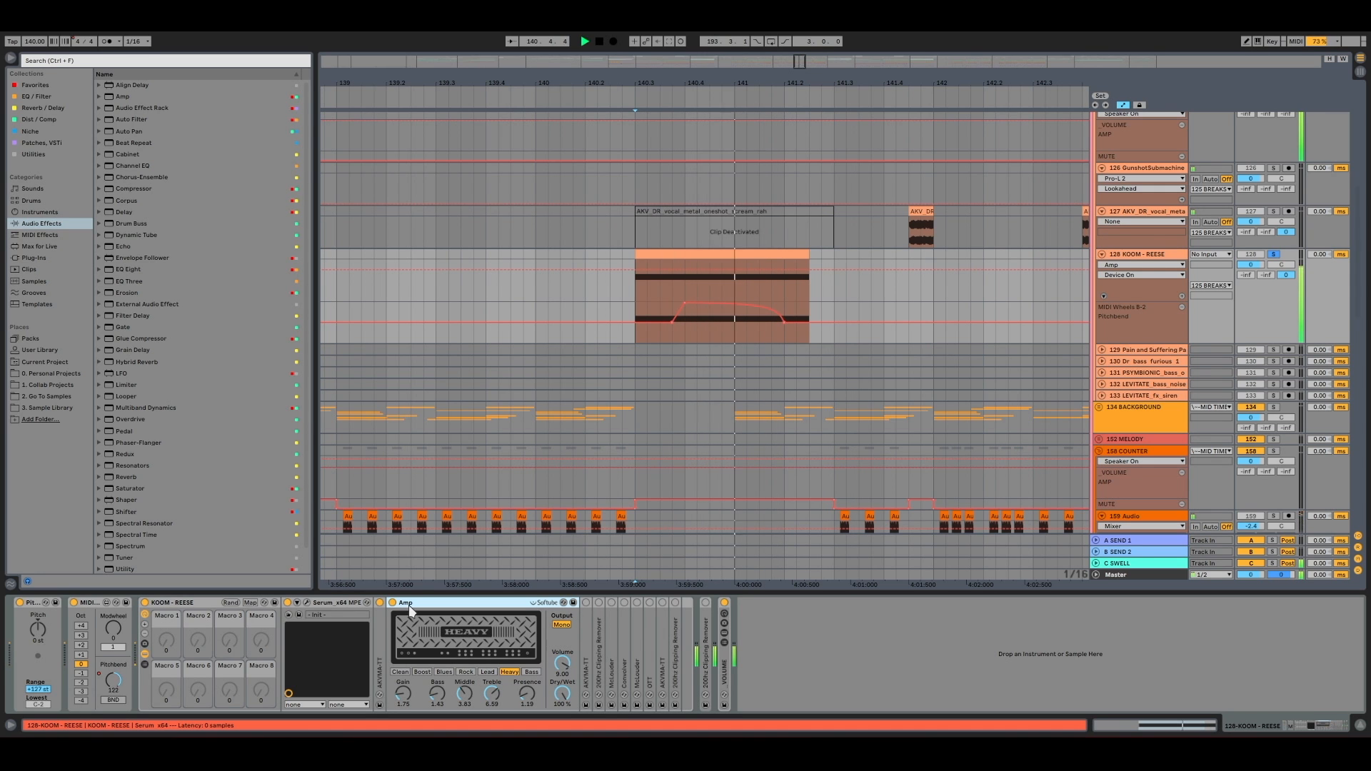
pyautogui.press('space')
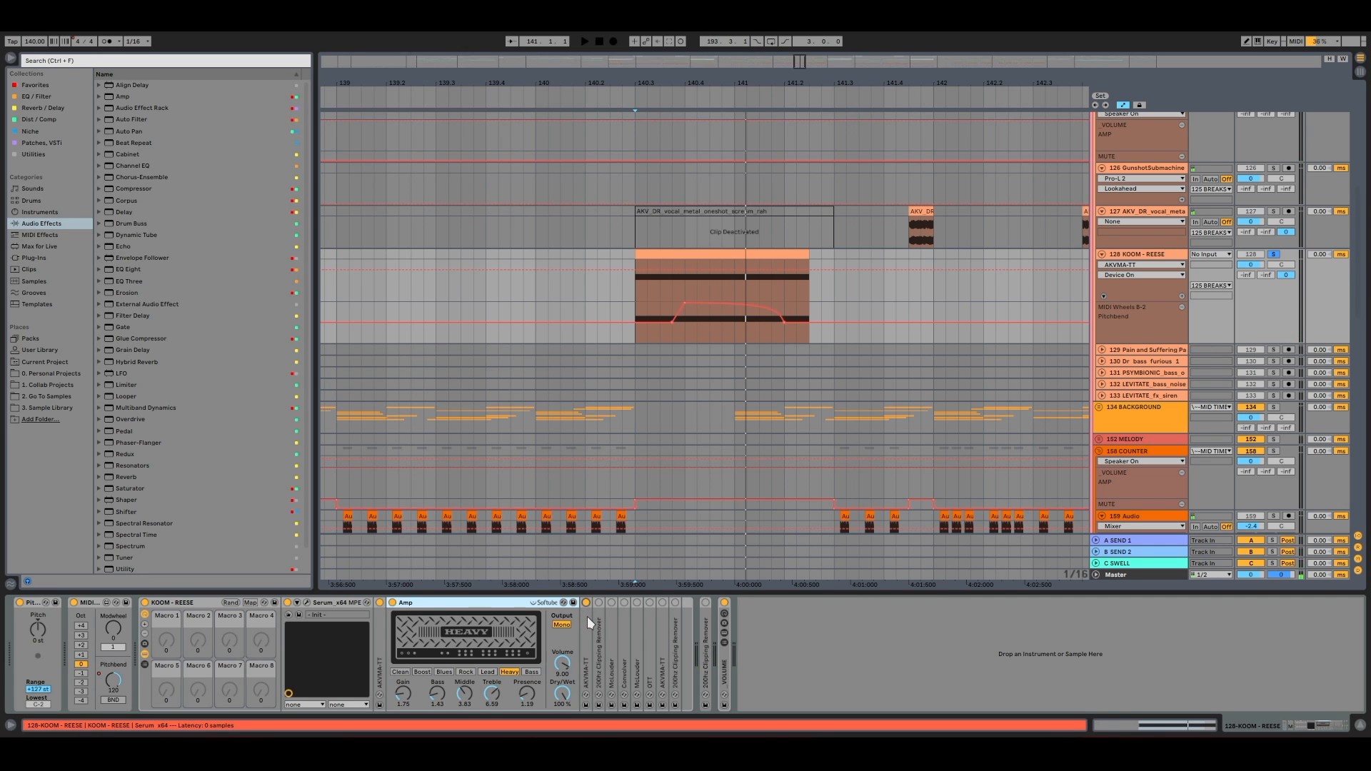
pyautogui.press('space')
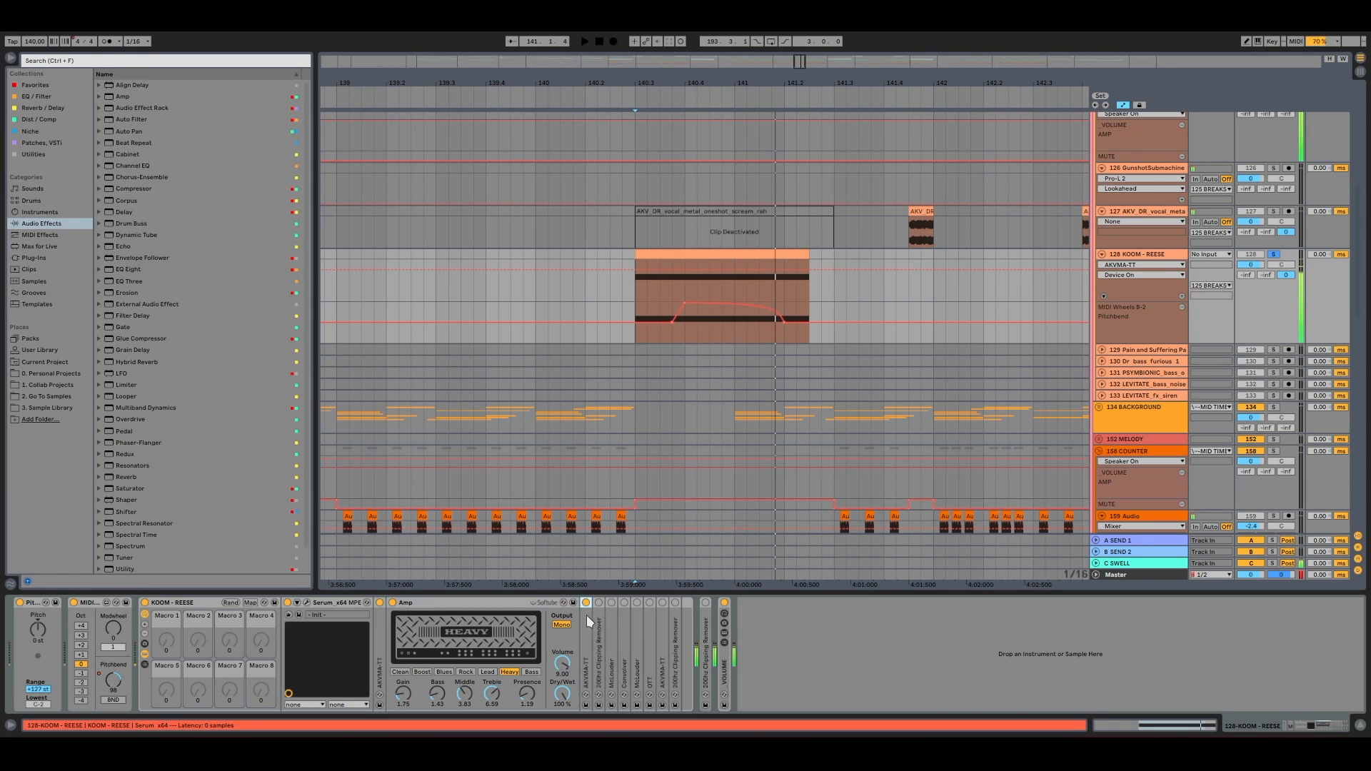
pyautogui.doubleClick(455, 601)
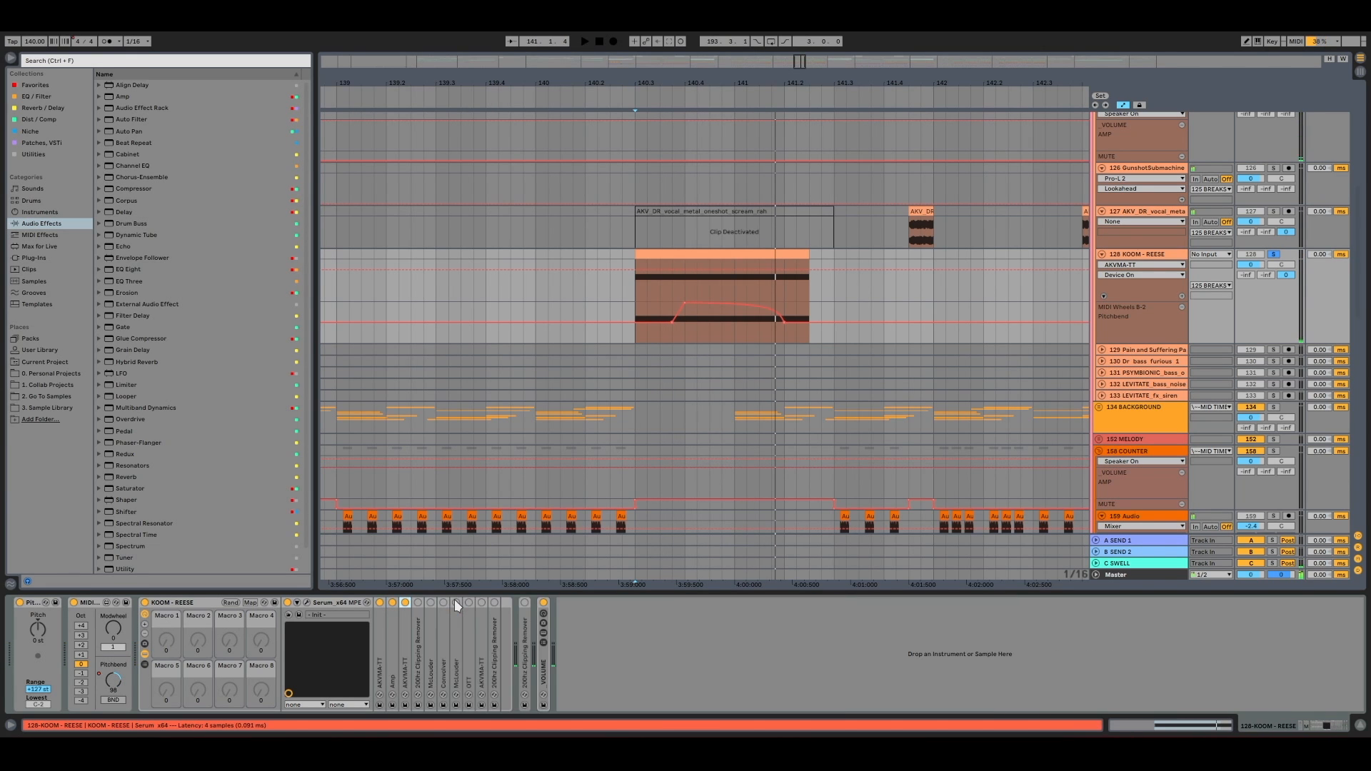
# Enable the first 200Hz Clipping Remover and first McLouder, inspecting and auditioning each before folding it away
pyautogui.doubleClick(420, 615)
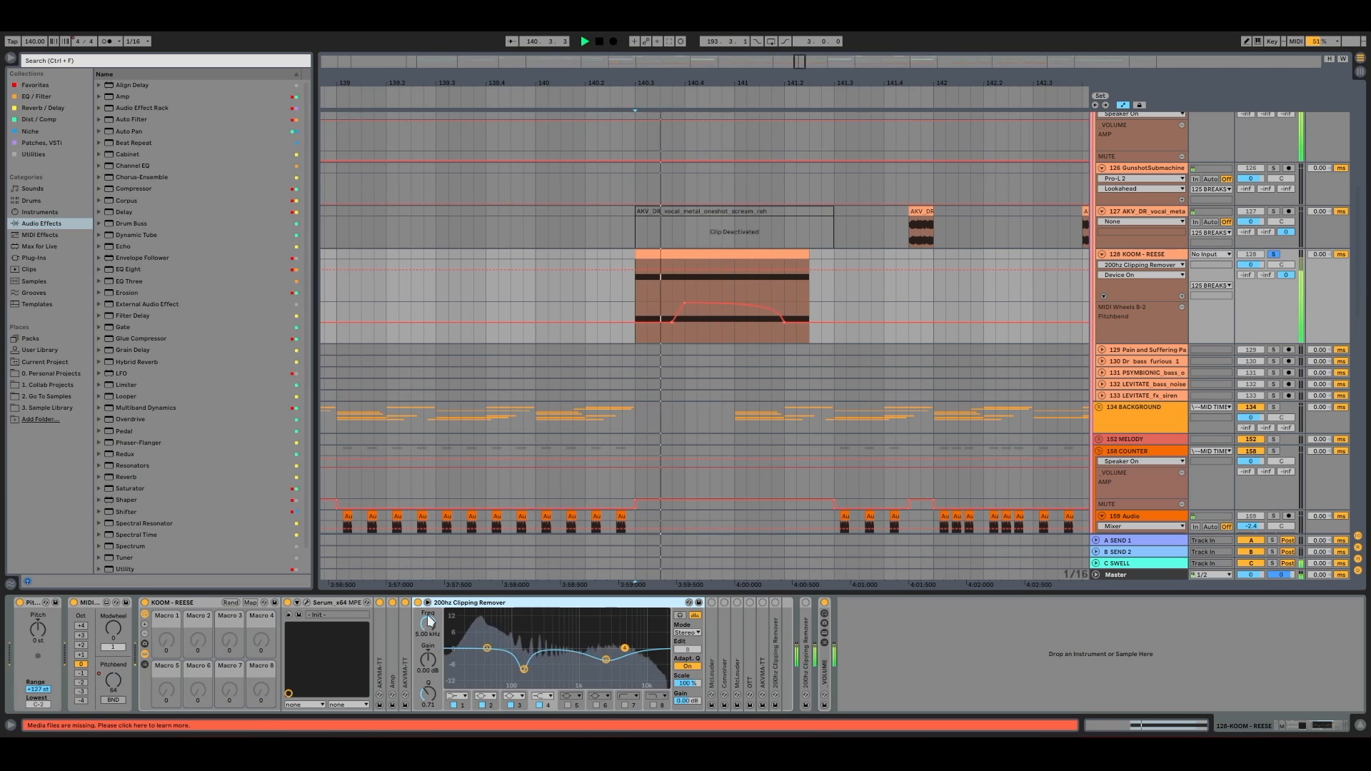
pyautogui.press('space')
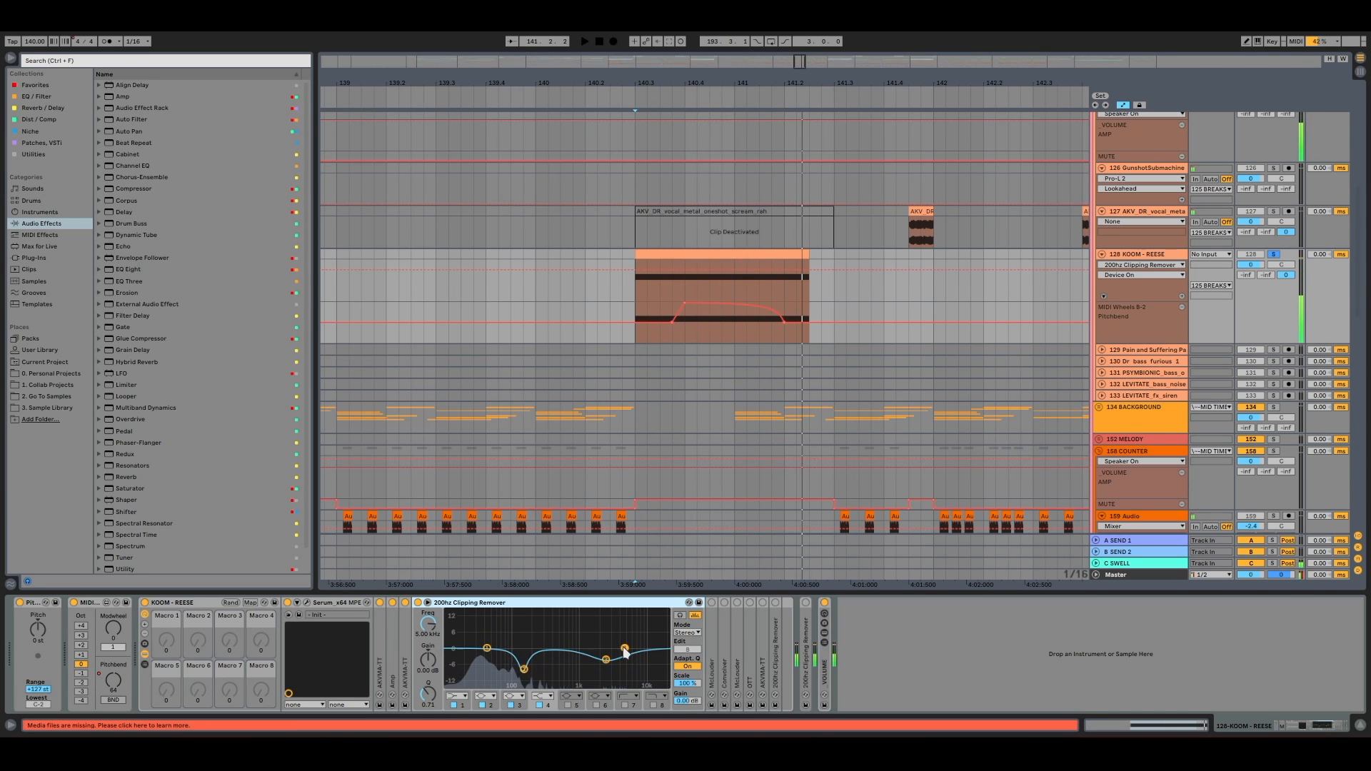
pyautogui.doubleClick(444, 603)
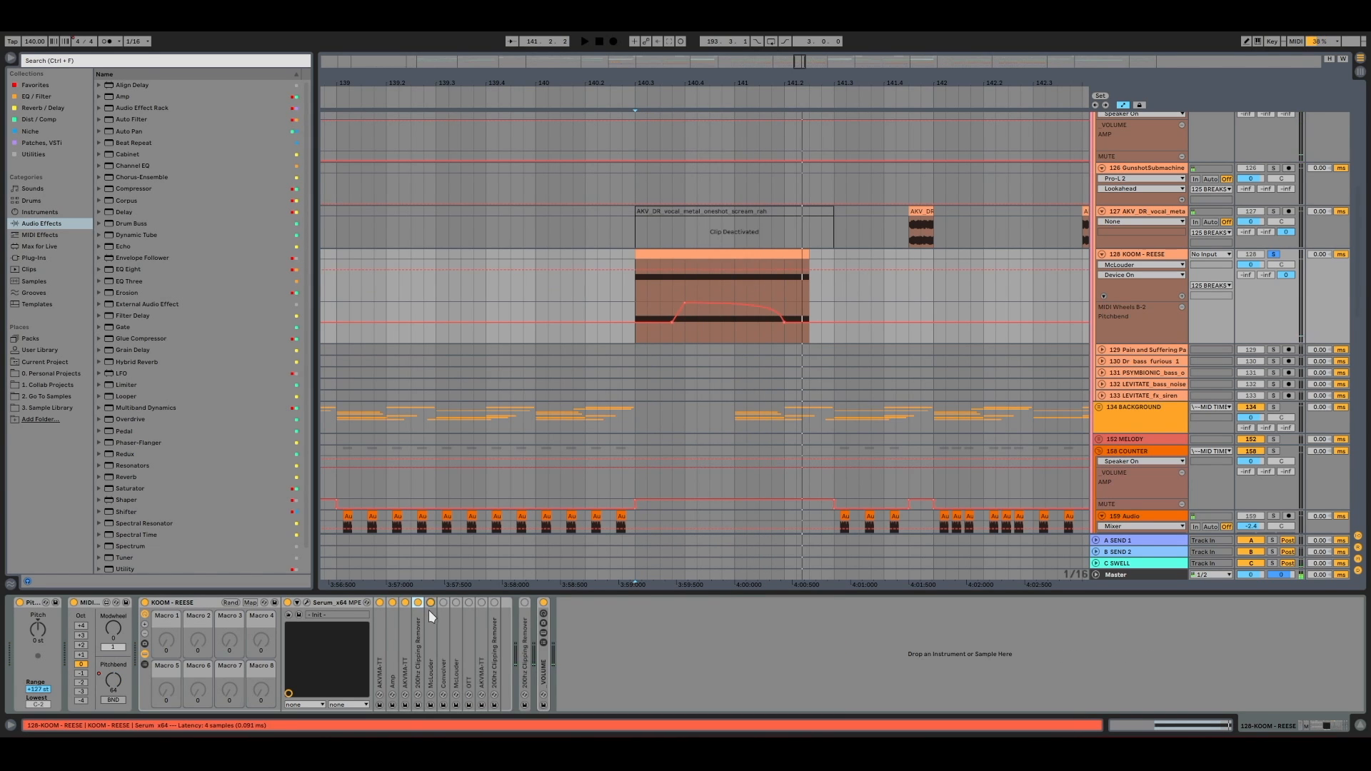
pyautogui.doubleClick(431, 616)
pyautogui.press('space')
pyautogui.press('space')
pyautogui.doubleClick(456, 603)
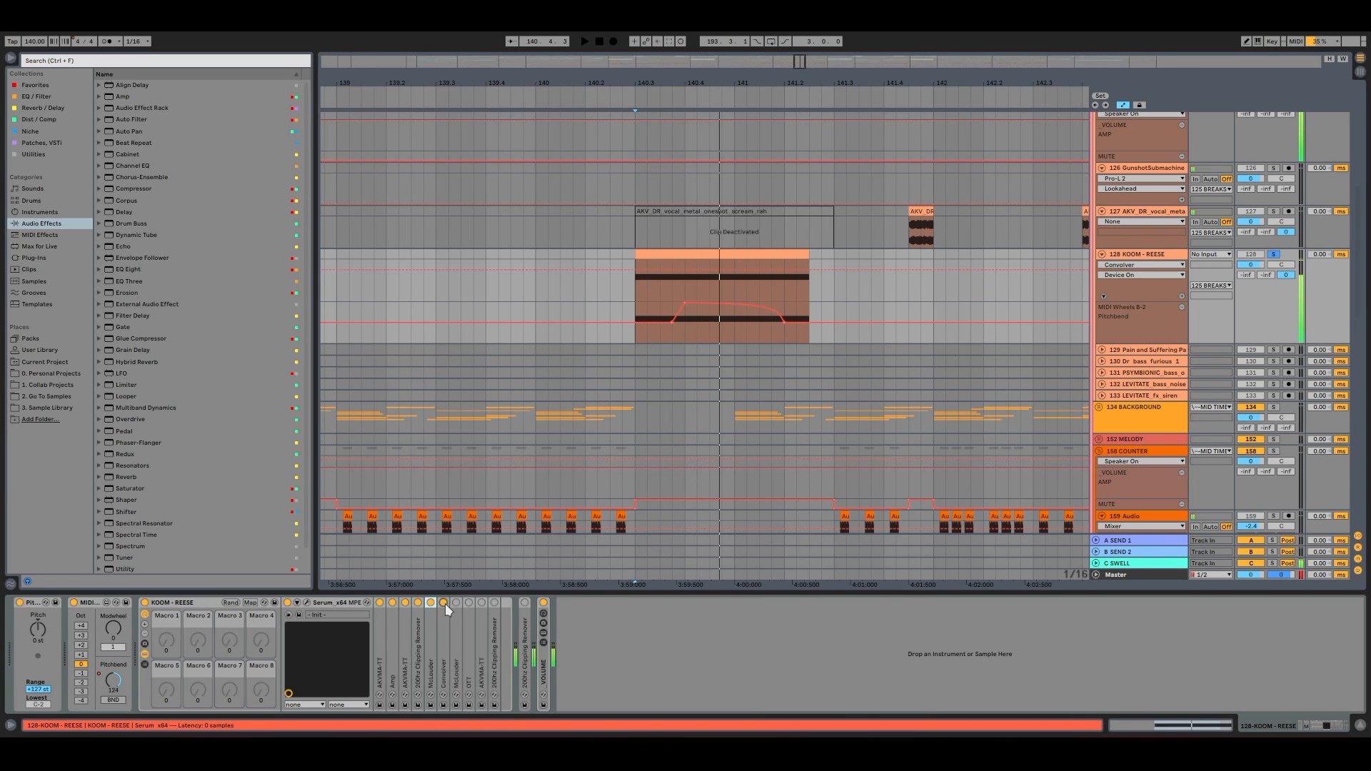
# Enable the Convolver and the second McLouder, inspecting and auditioning each before folding it away
pyautogui.doubleClick(444, 614)
pyautogui.press('space')
pyautogui.doubleClick(468, 604)
pyautogui.press('space')
pyautogui.press('space')
pyautogui.doubleClick(457, 615)
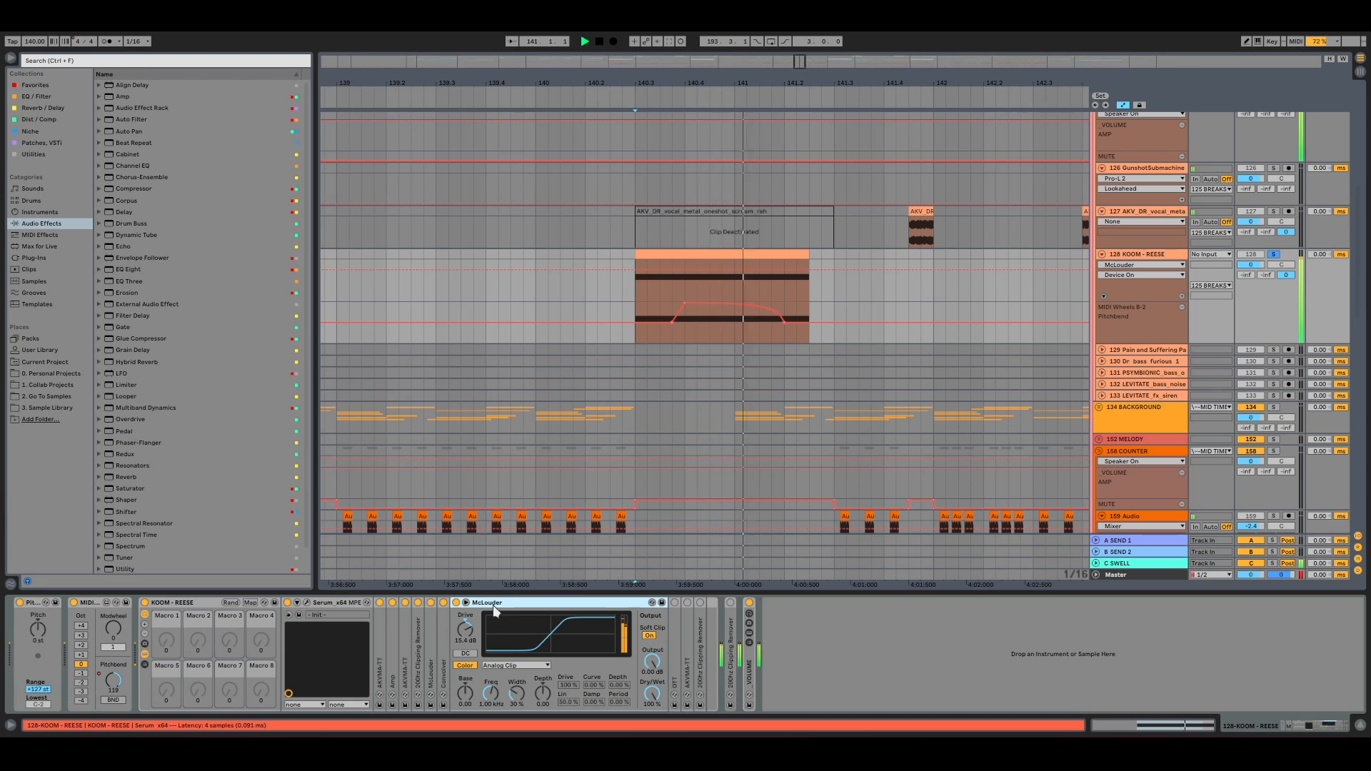
pyautogui.press('space')
pyautogui.doubleClick(494, 605)
# Enable the OTT and the final AKVMA-TT, inspecting and auditioning each before folding it away
pyautogui.doubleClick(473, 610)
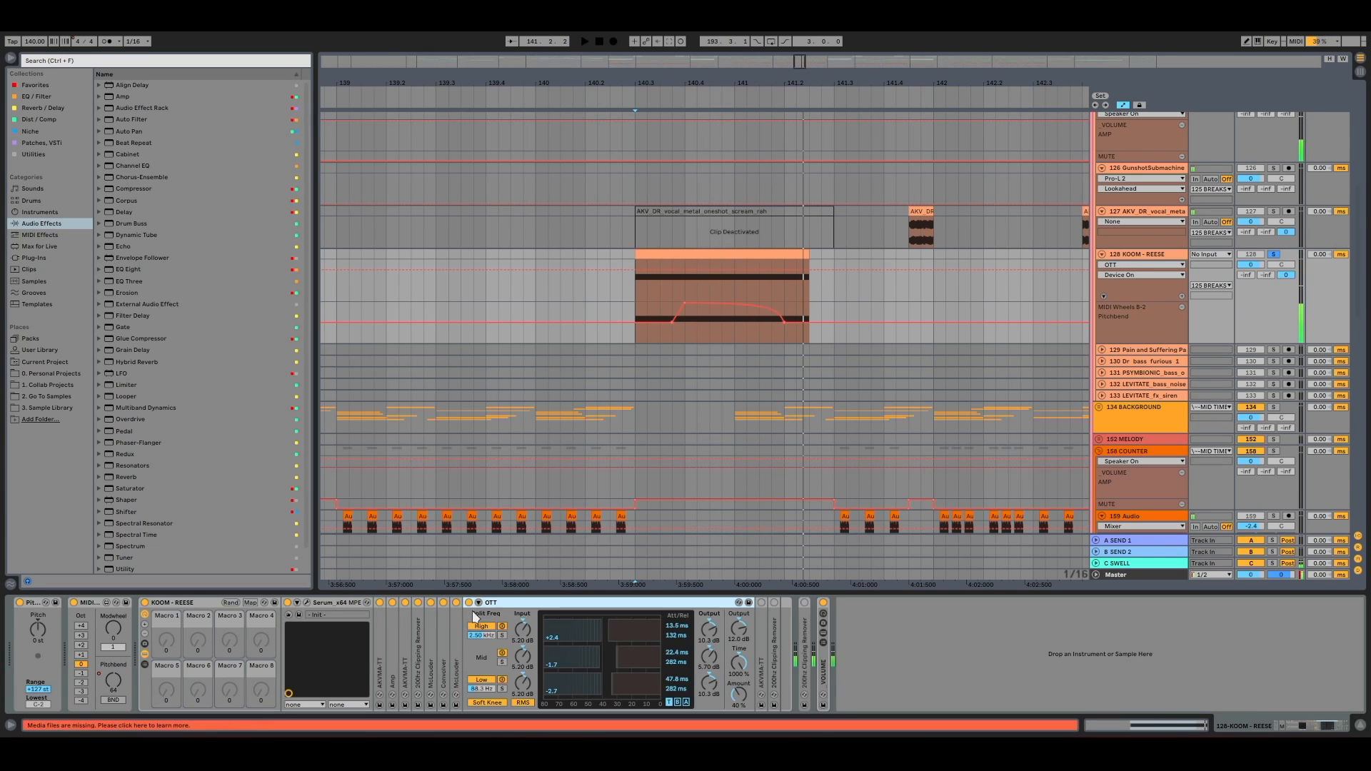
pyautogui.press('space')
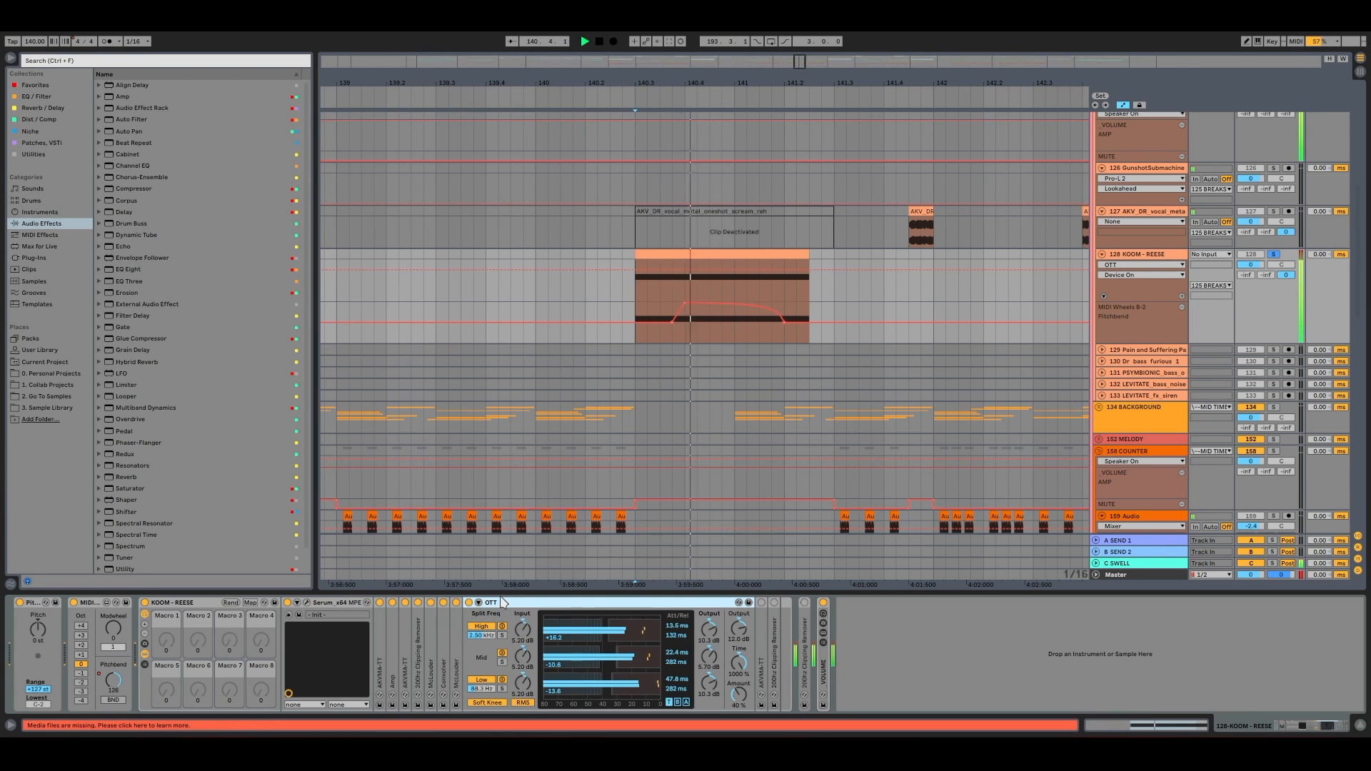
pyautogui.doubleClick(492, 605)
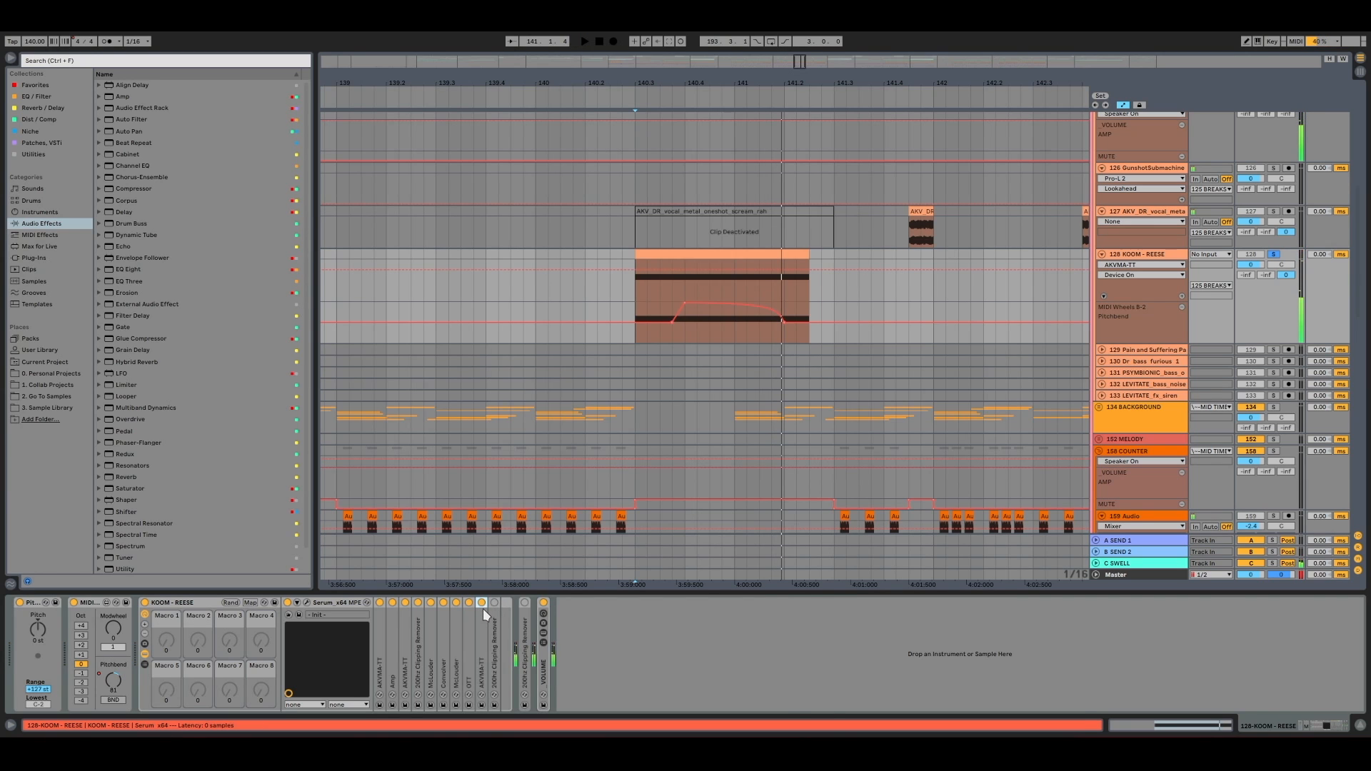
pyautogui.doubleClick(482, 609)
pyautogui.press('space')
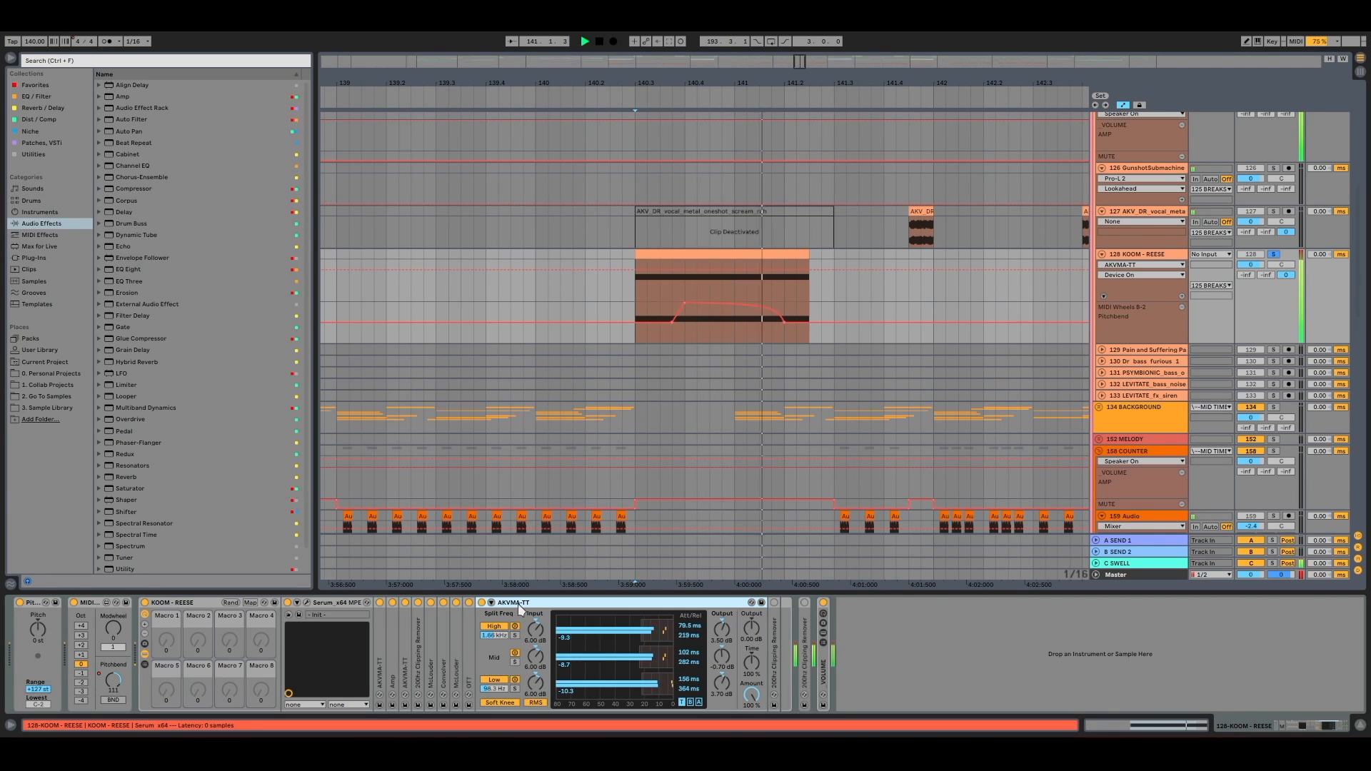
pyautogui.doubleClick(520, 608)
# Enable and audition the last 200Hz Clipping Remover in the rack, and recheck the Serum patch
pyautogui.press('space')
pyautogui.doubleClick(492, 605)
pyautogui.press('space')
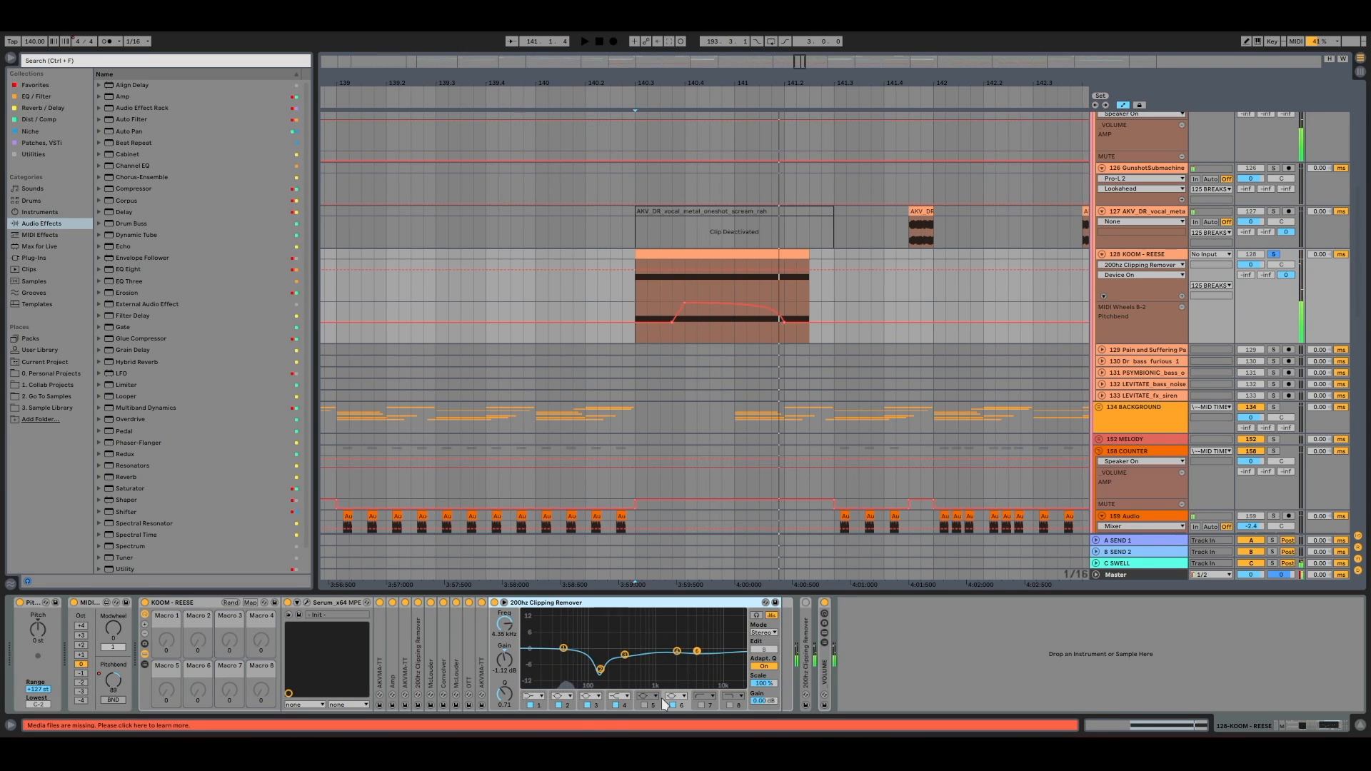
pyautogui.press('space')
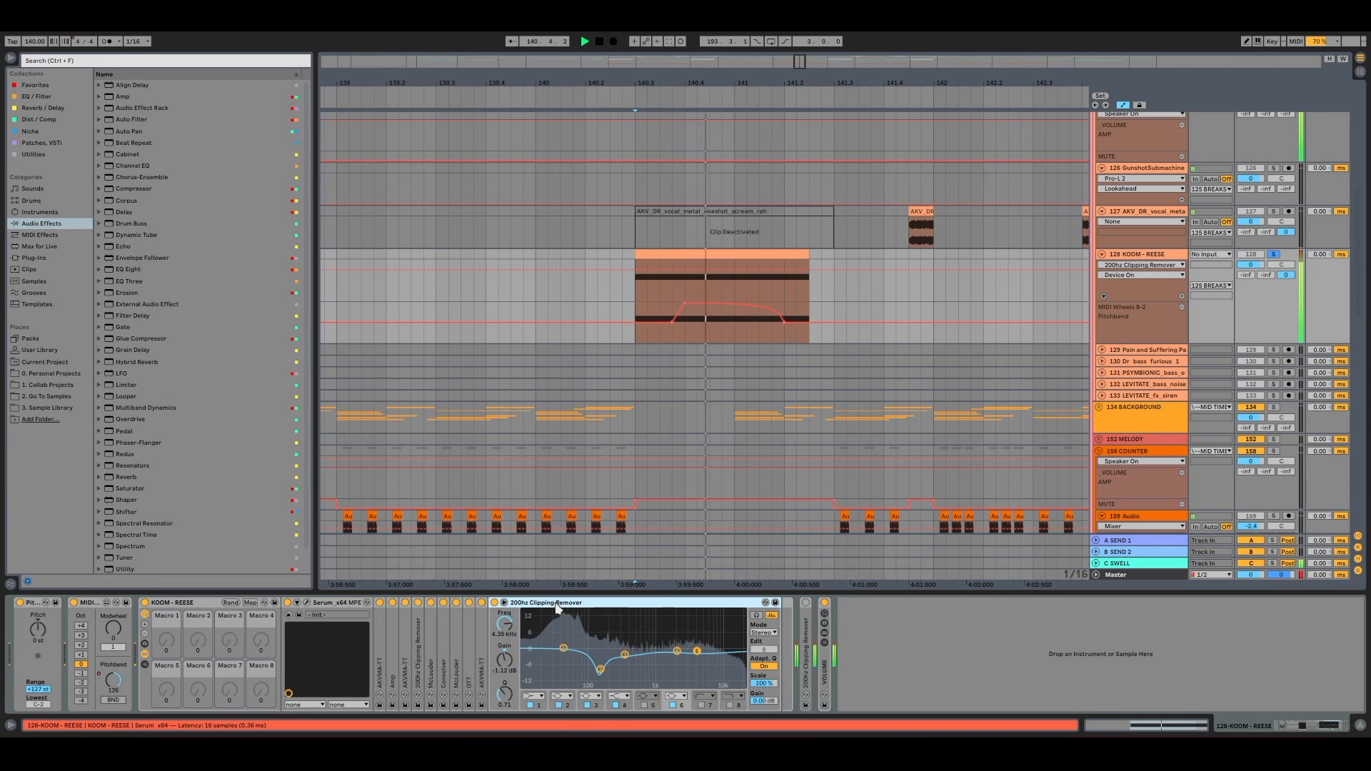
pyautogui.press('space')
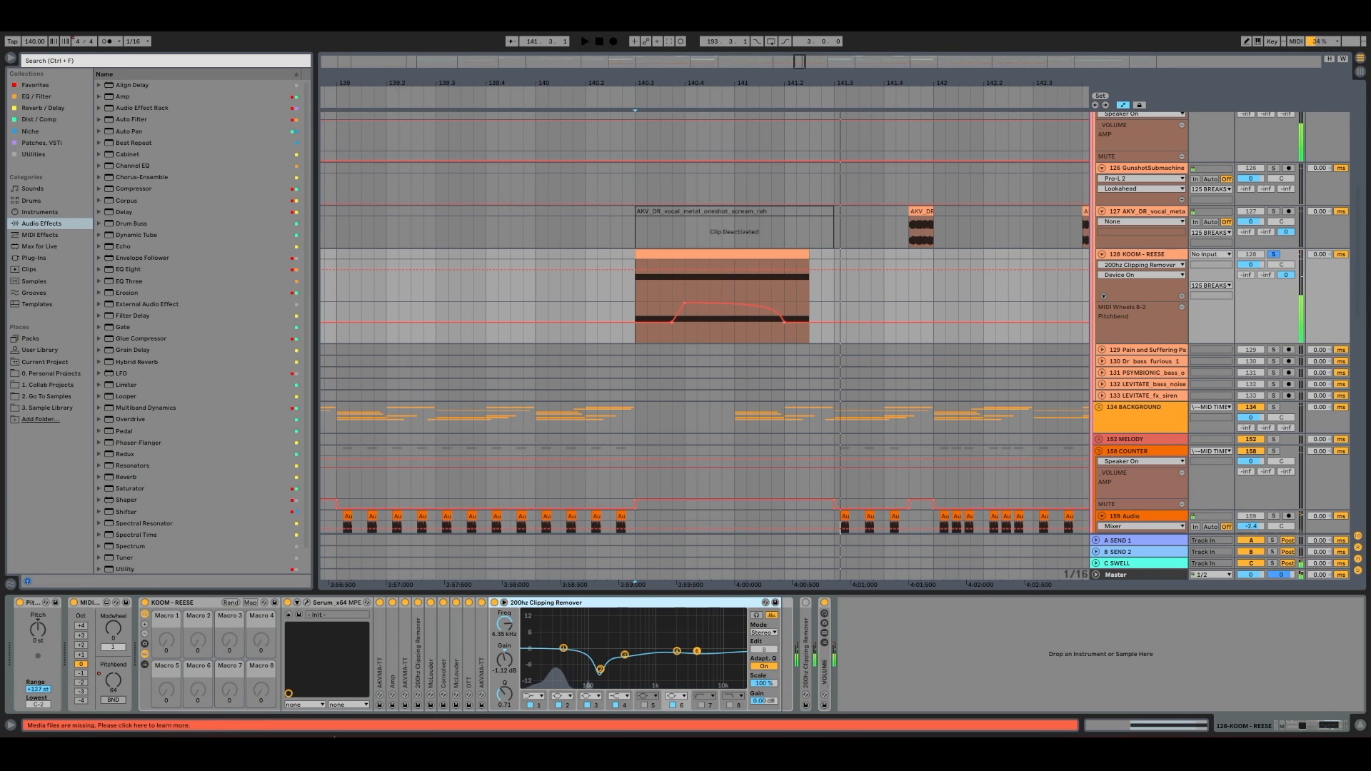
pyautogui.click(307, 604)
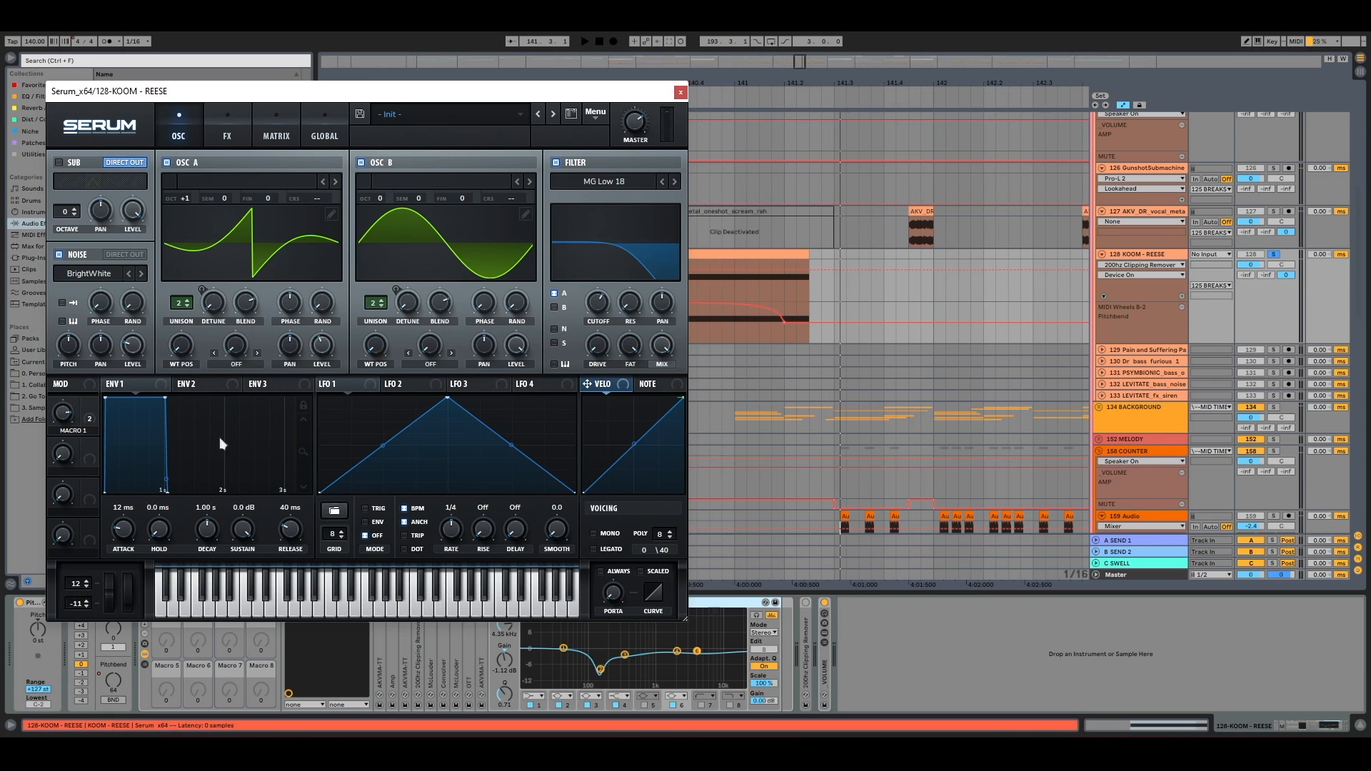
pyautogui.click(681, 92)
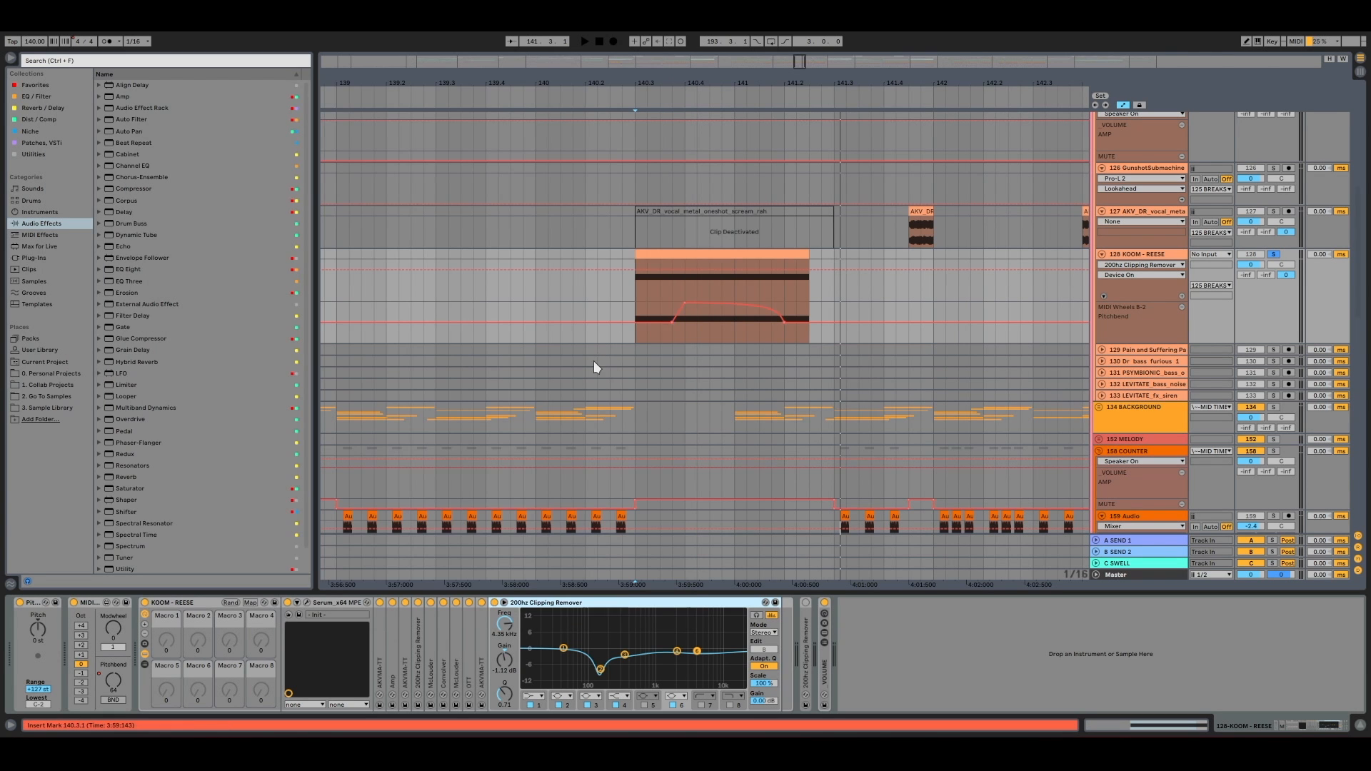
# Locate the second KOOM - REESE clip in Drop 2B and audition it from 204.3.1
pyautogui.click(641, 340)
pyautogui.press('w')
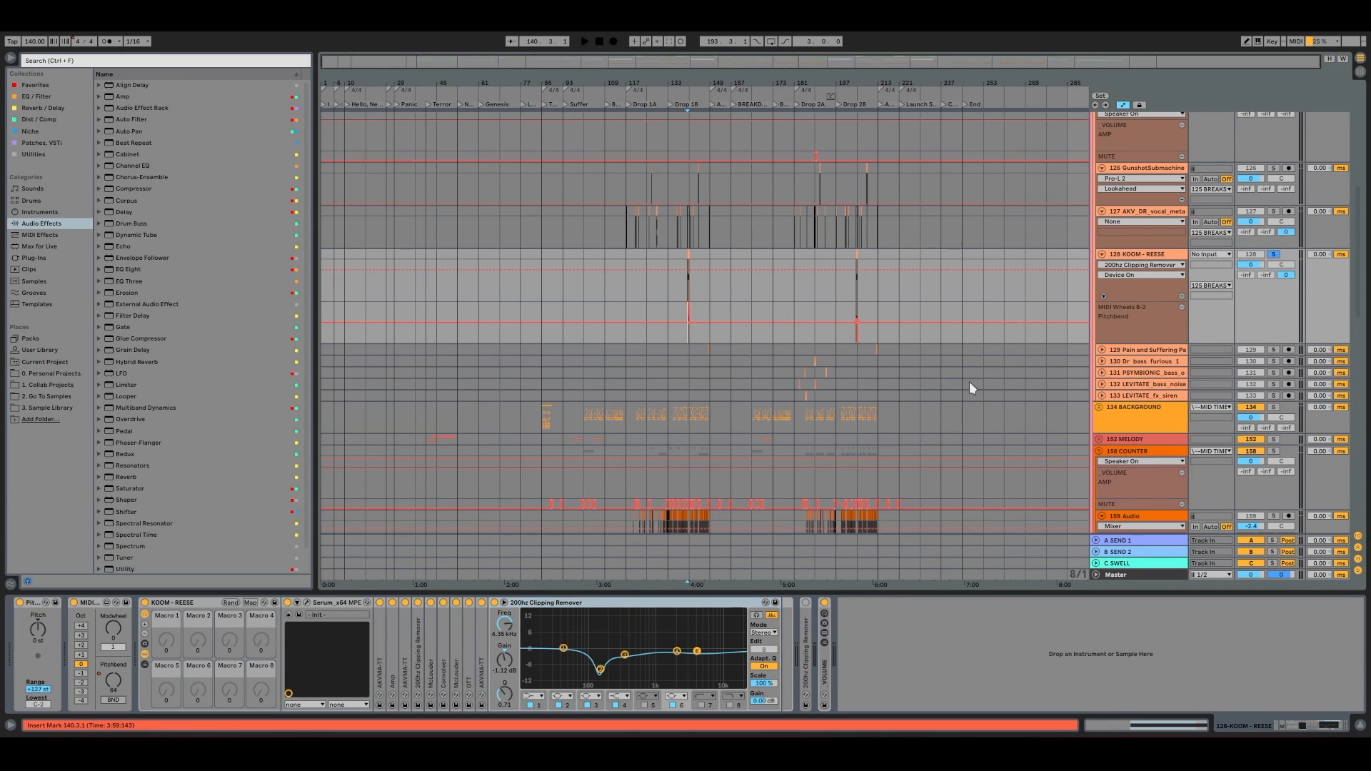
pyautogui.moveTo(857, 83); pyautogui.dragTo(807, 271)
pyautogui.press('space')
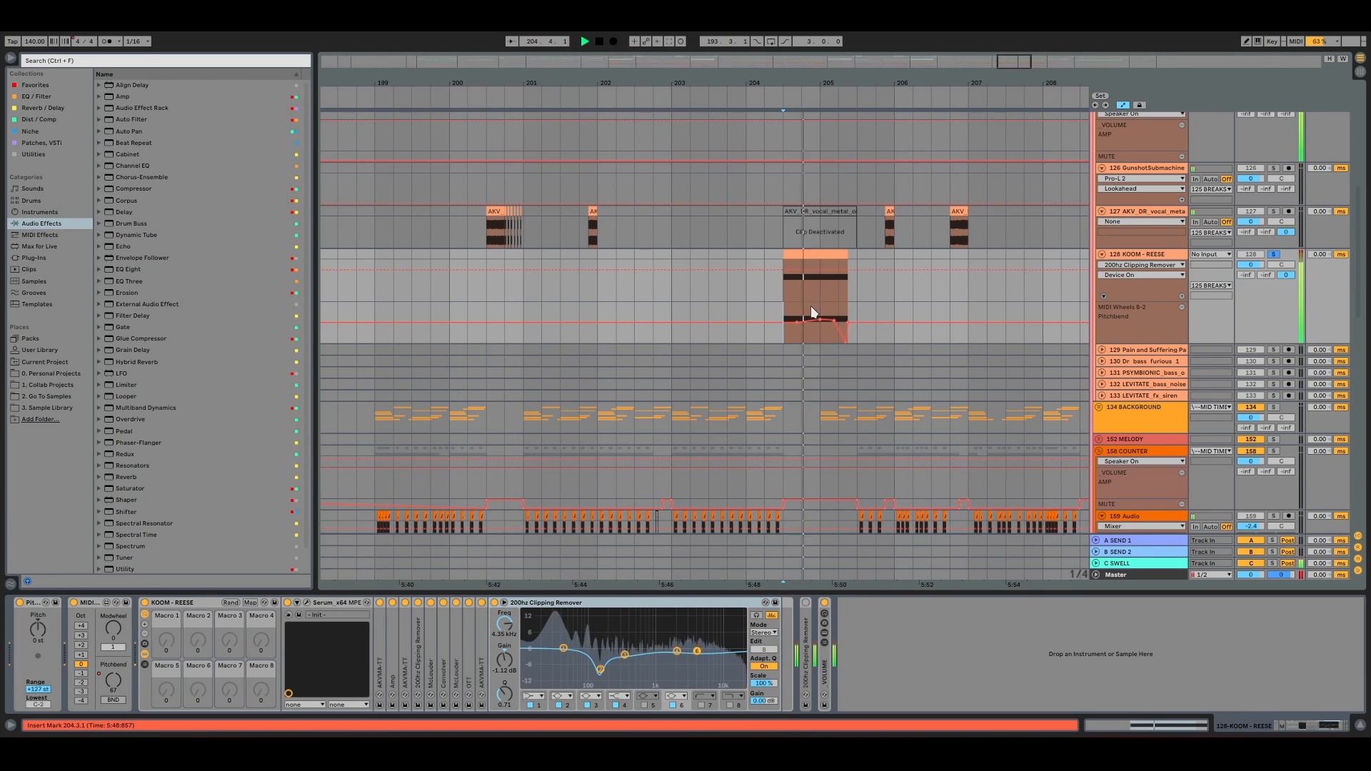
pyautogui.press('space')
# Turn on the metronome and play the second KOOM - REESE clip against it
pyautogui.press('+')
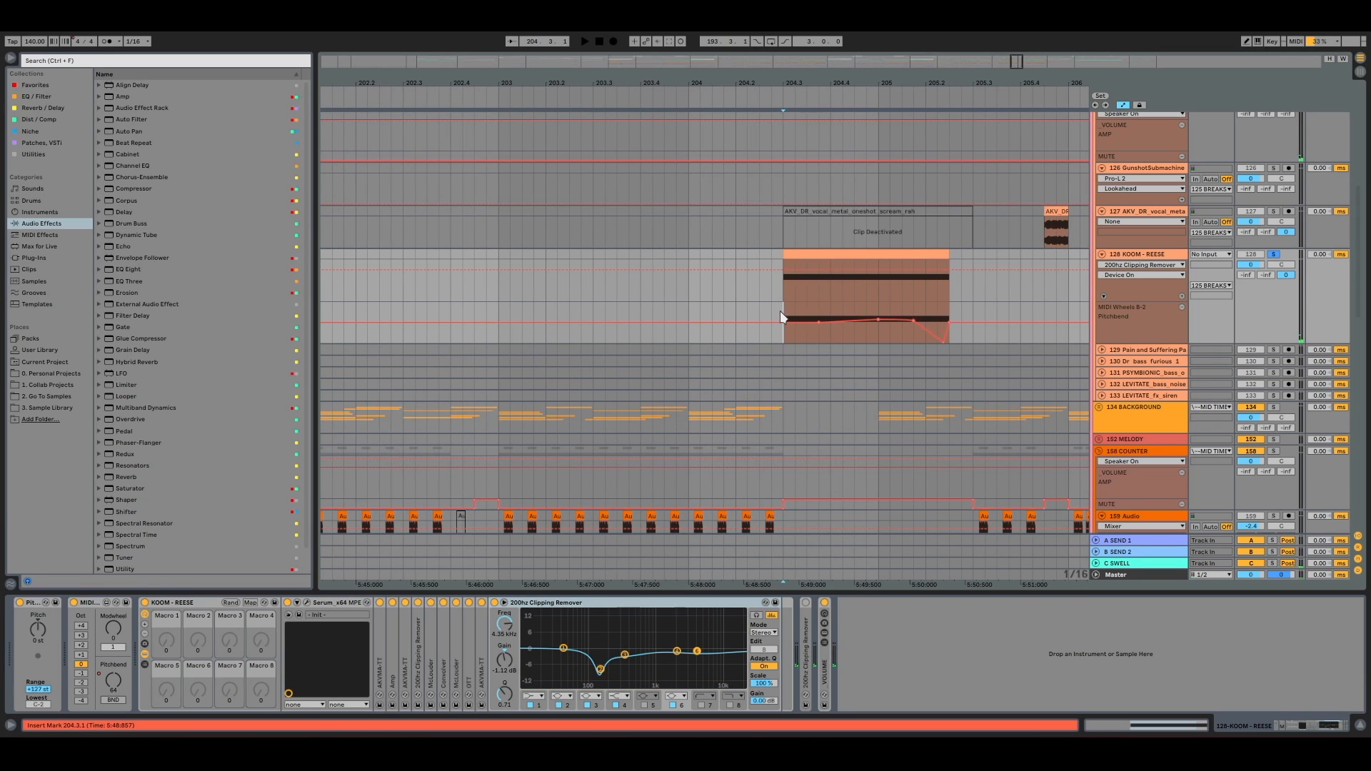
pyautogui.click(107, 41)
pyautogui.press('space')
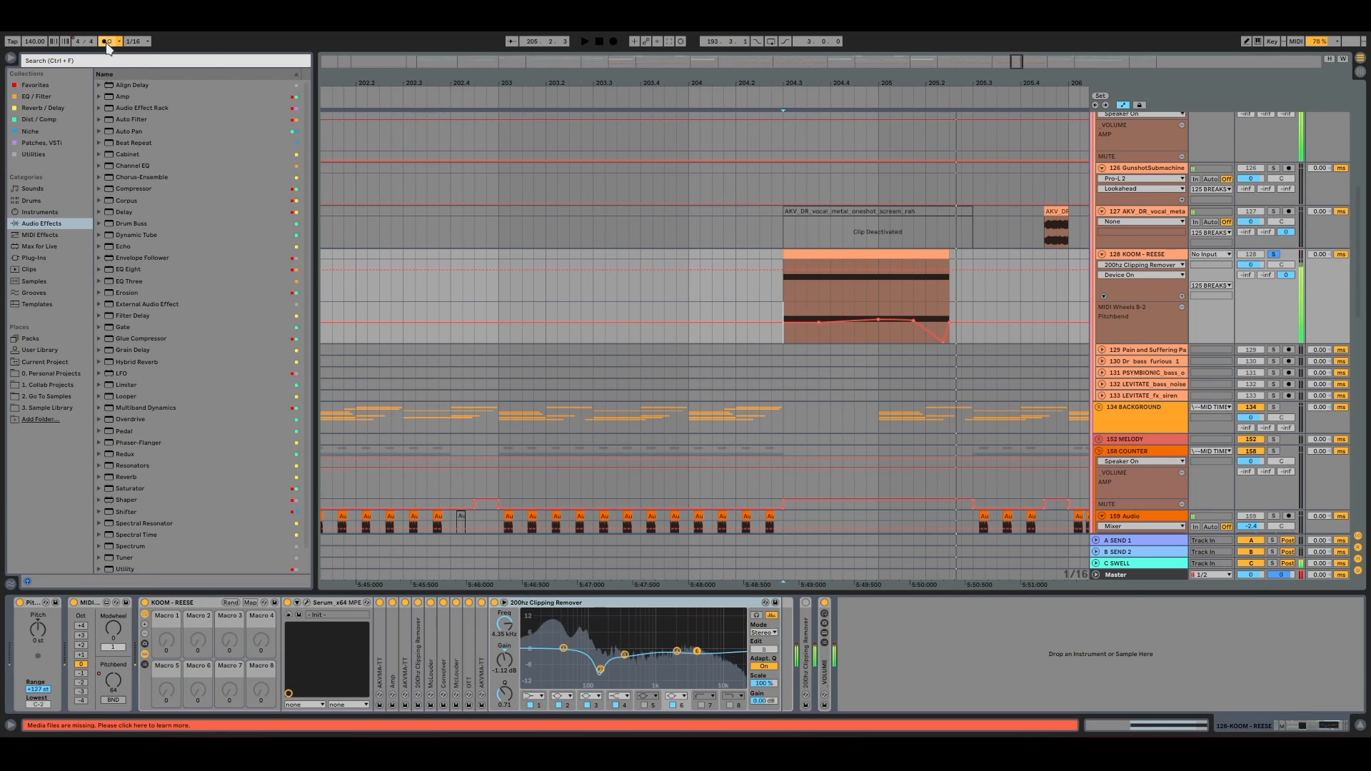
# Unsolo the KOOM - REESE track and audition its second clip within the full mix, starting from 204.1.1
pyautogui.press('space')
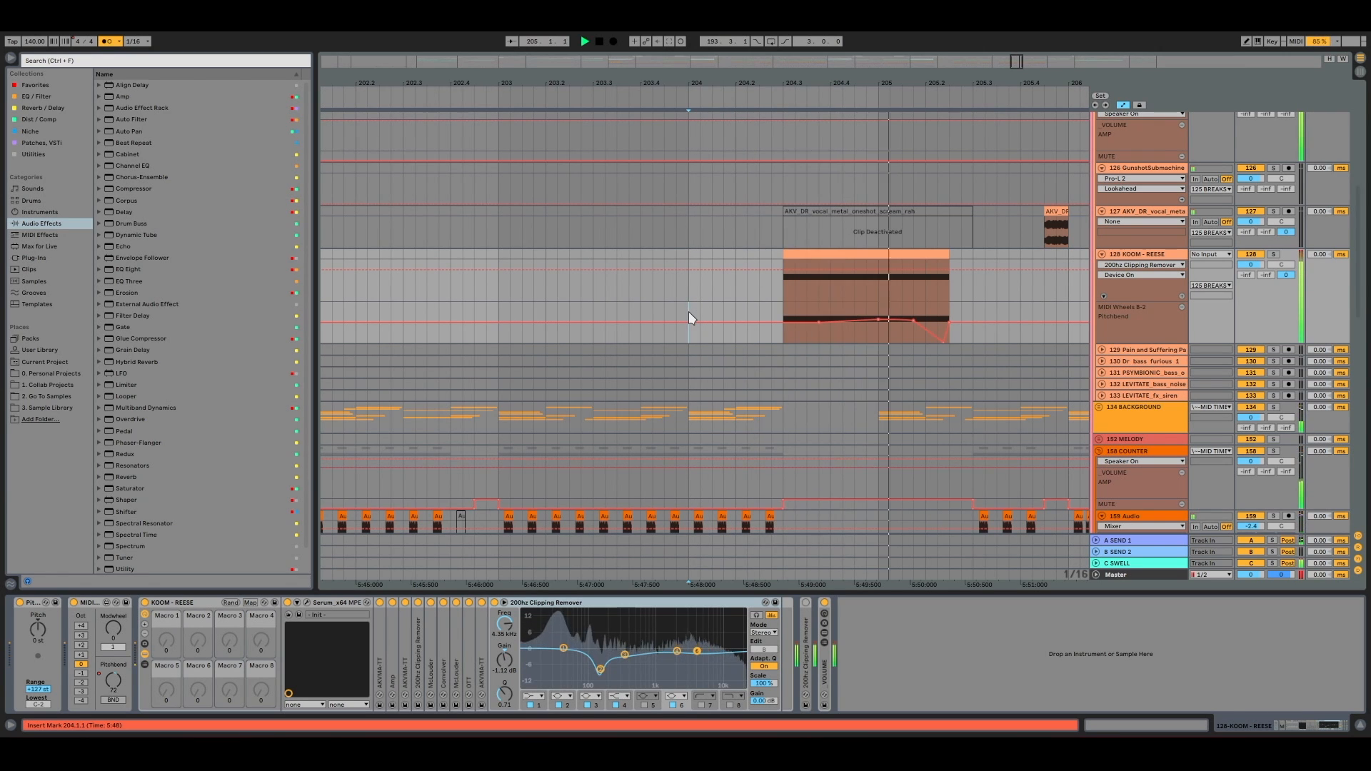
pyautogui.press('space')
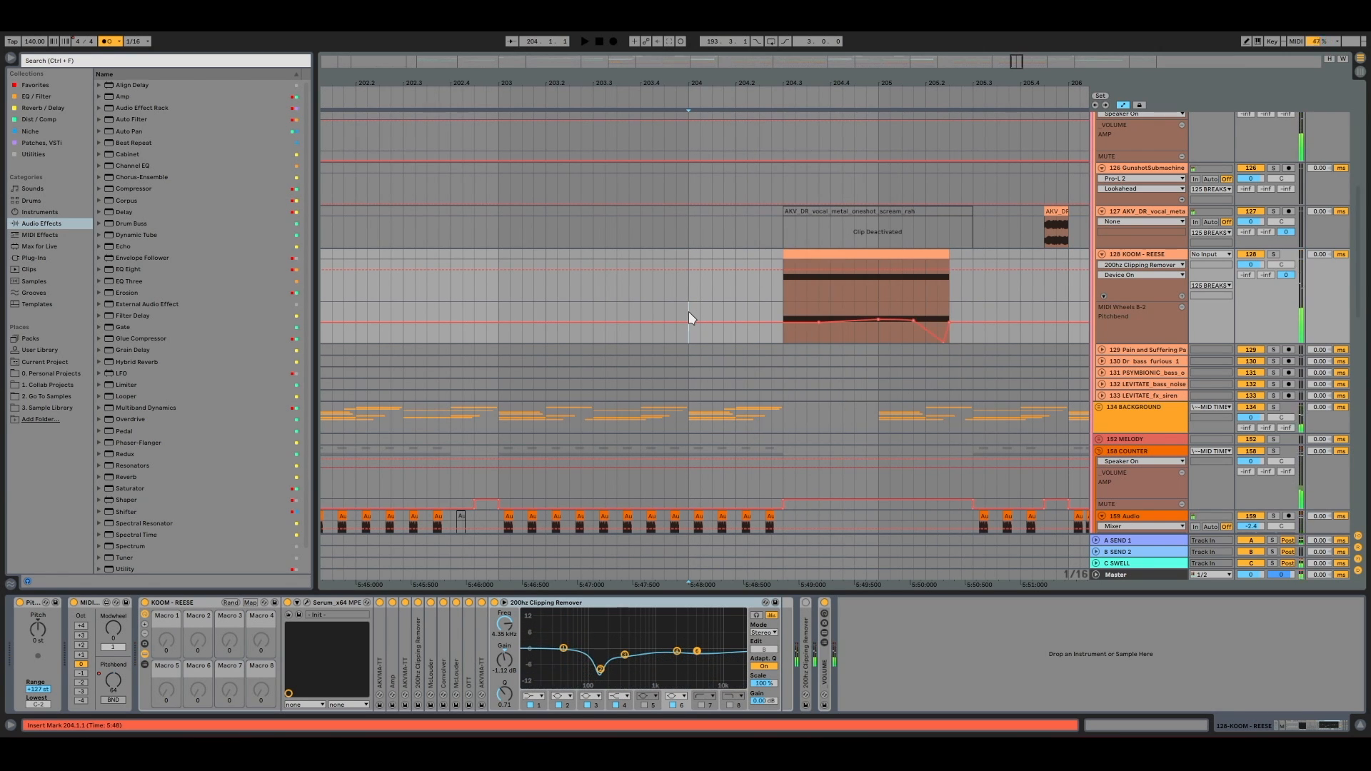
pyautogui.press('space')
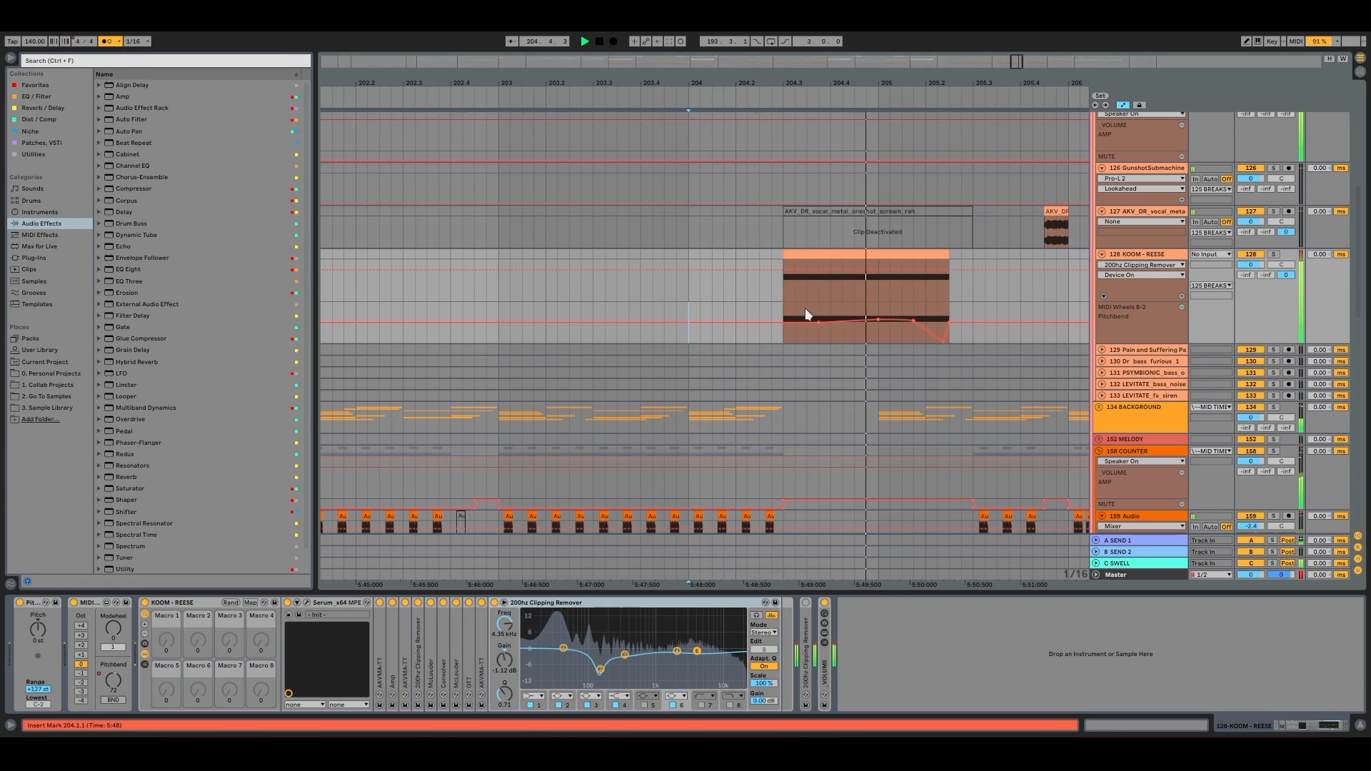
pyautogui.press('space')
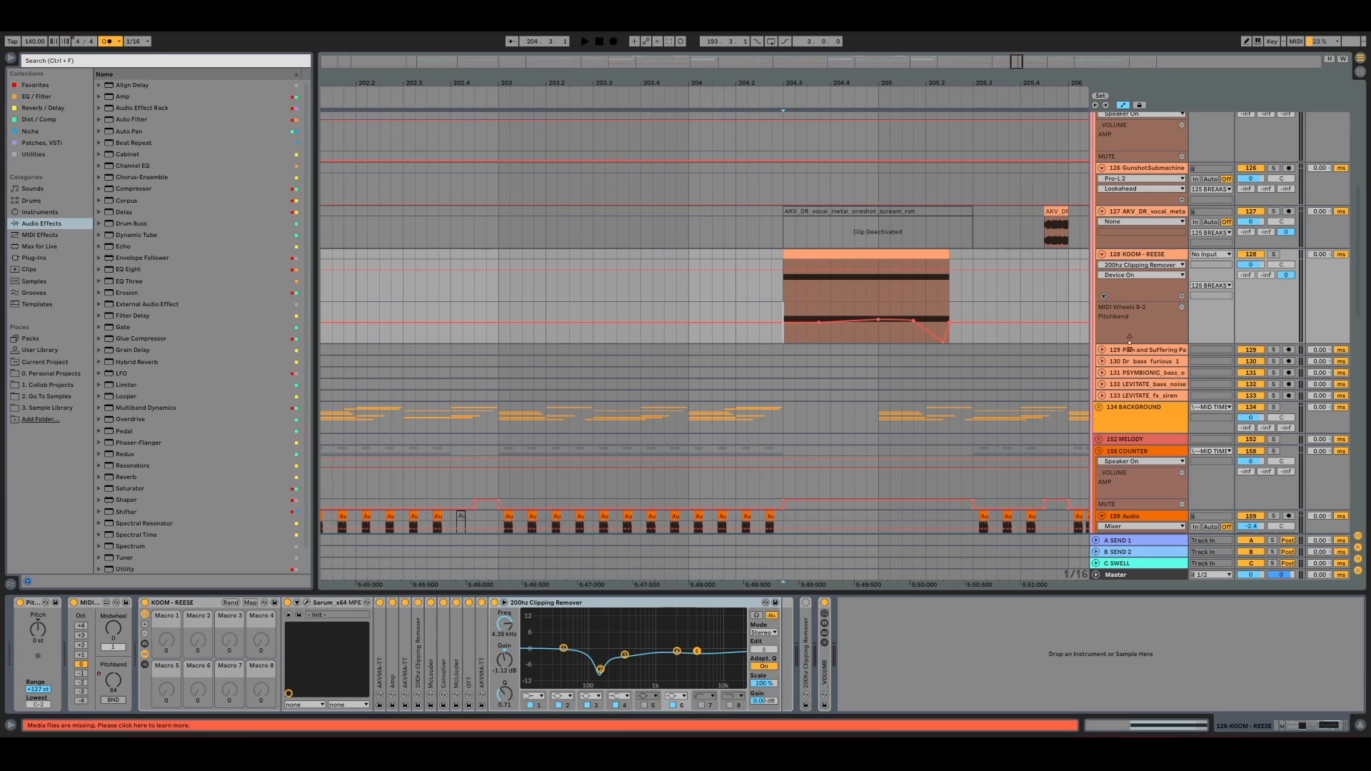
# Enlarge the KOOM - REESE Pitchbend automation lane, select the clip's automation from 204.3.1 to 205.2.3, and audition it
pyautogui.moveTo(1129, 335); pyautogui.dragTo(1131, 637)
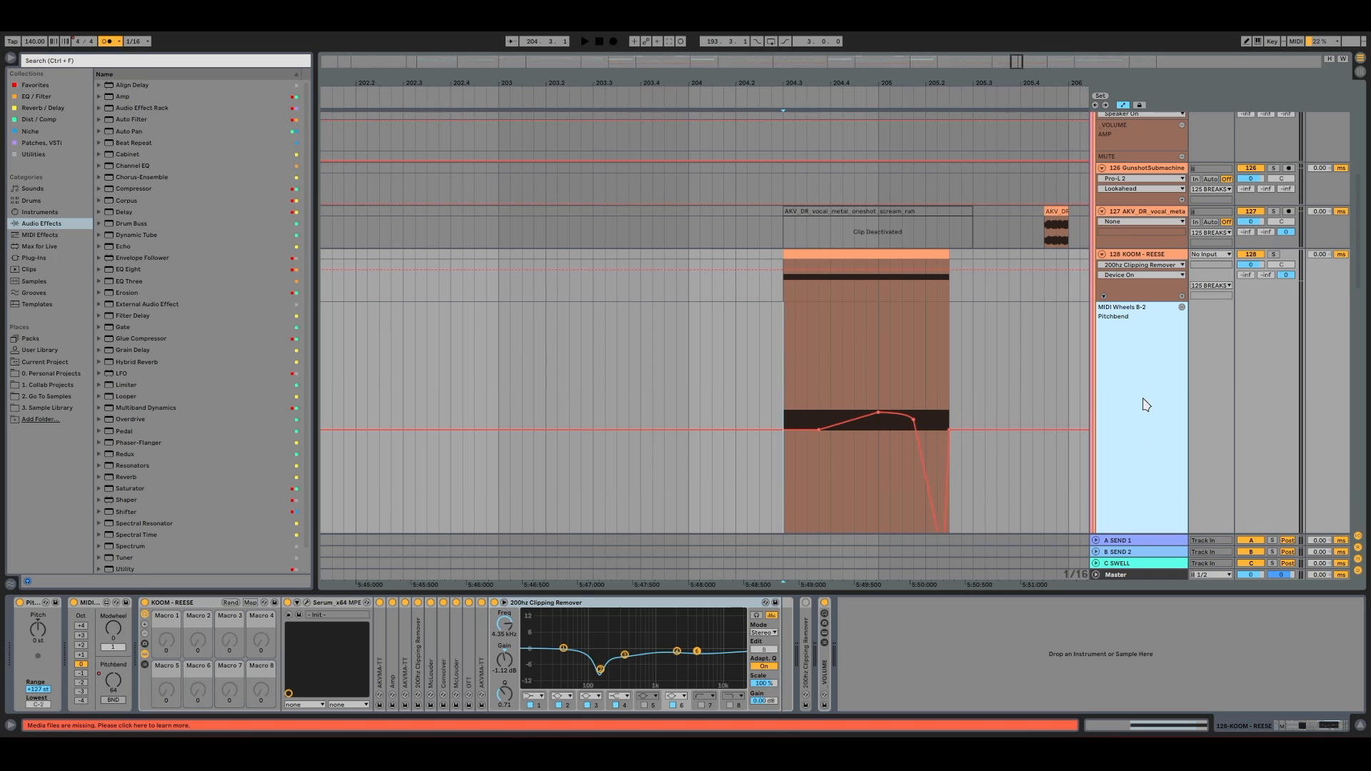
pyautogui.scroll(-2, 1146, 405)
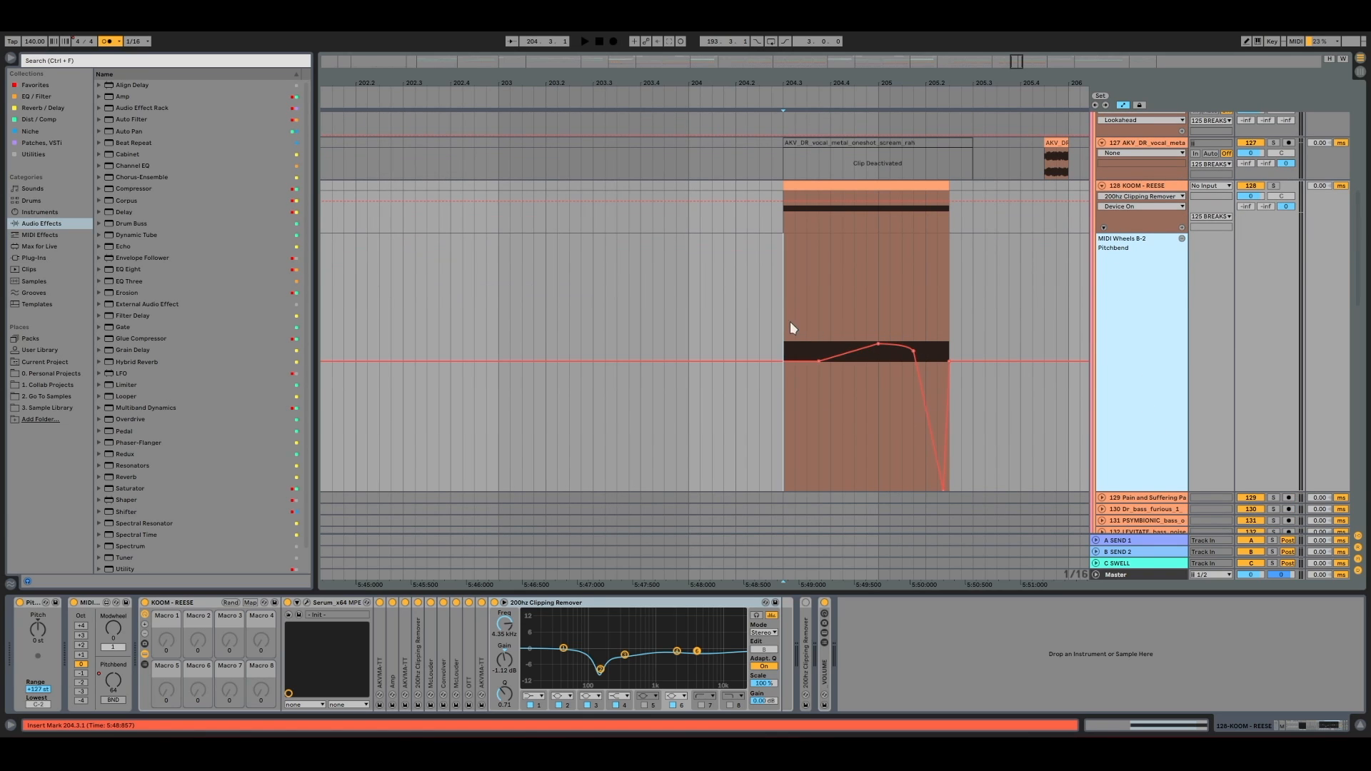
pyautogui.moveTo(783, 322); pyautogui.dragTo(949, 326)
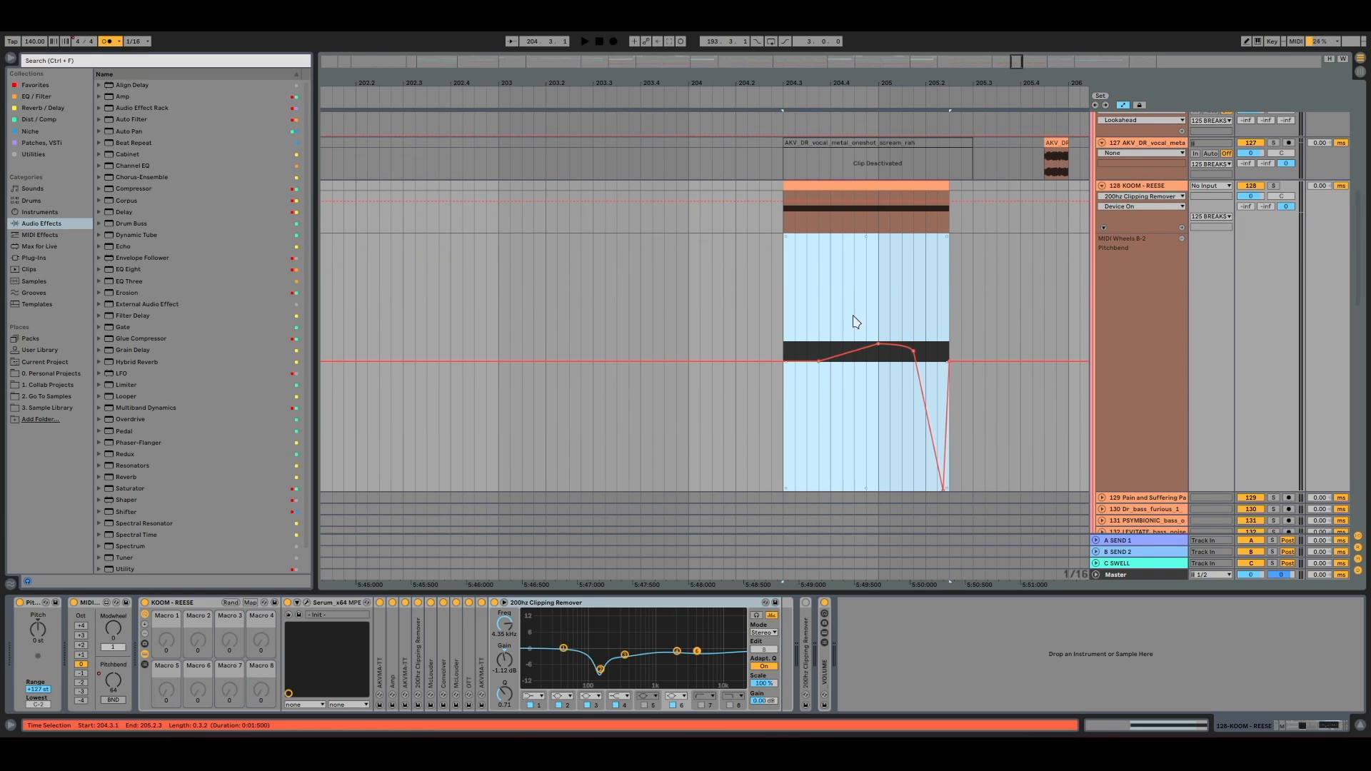
pyautogui.press('space')
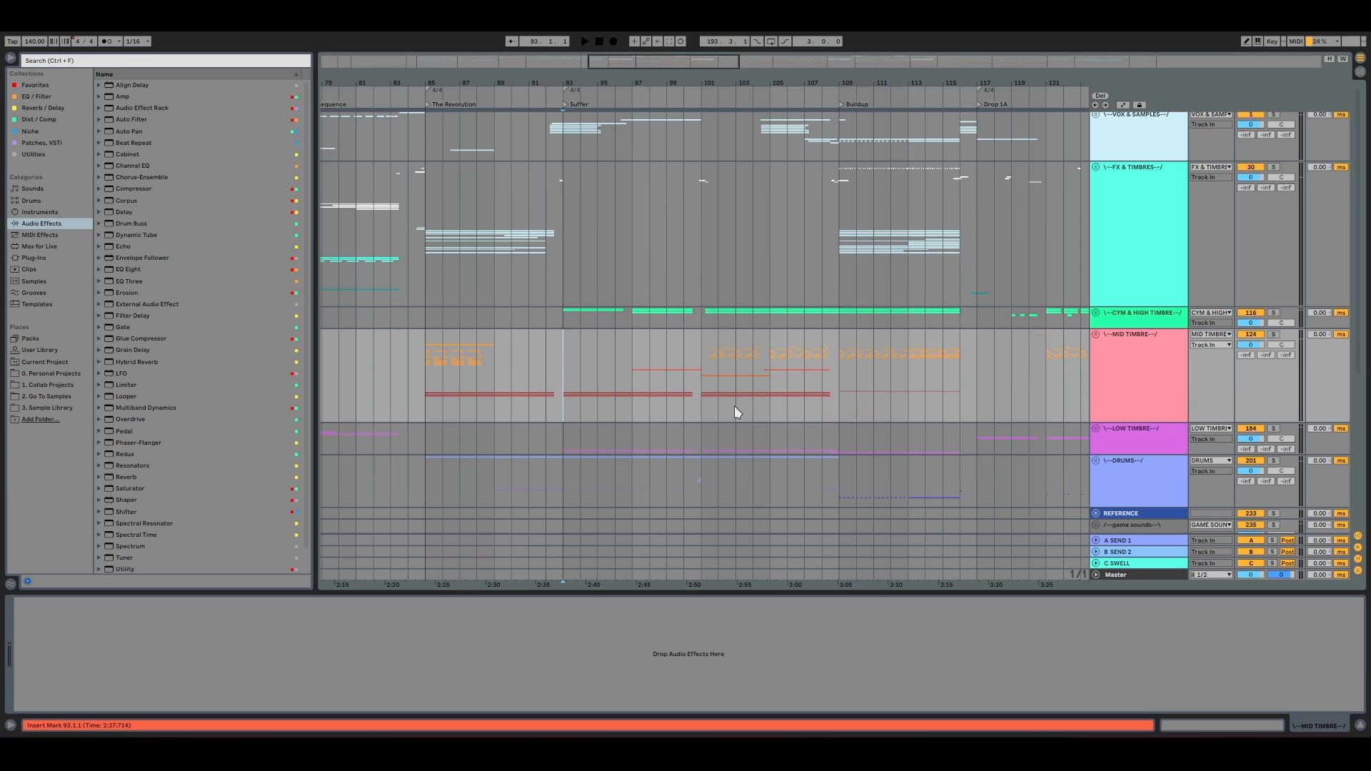
# Play the arrangement from the start of The Revolution section
pyautogui.click(424, 376)
pyautogui.press('space')
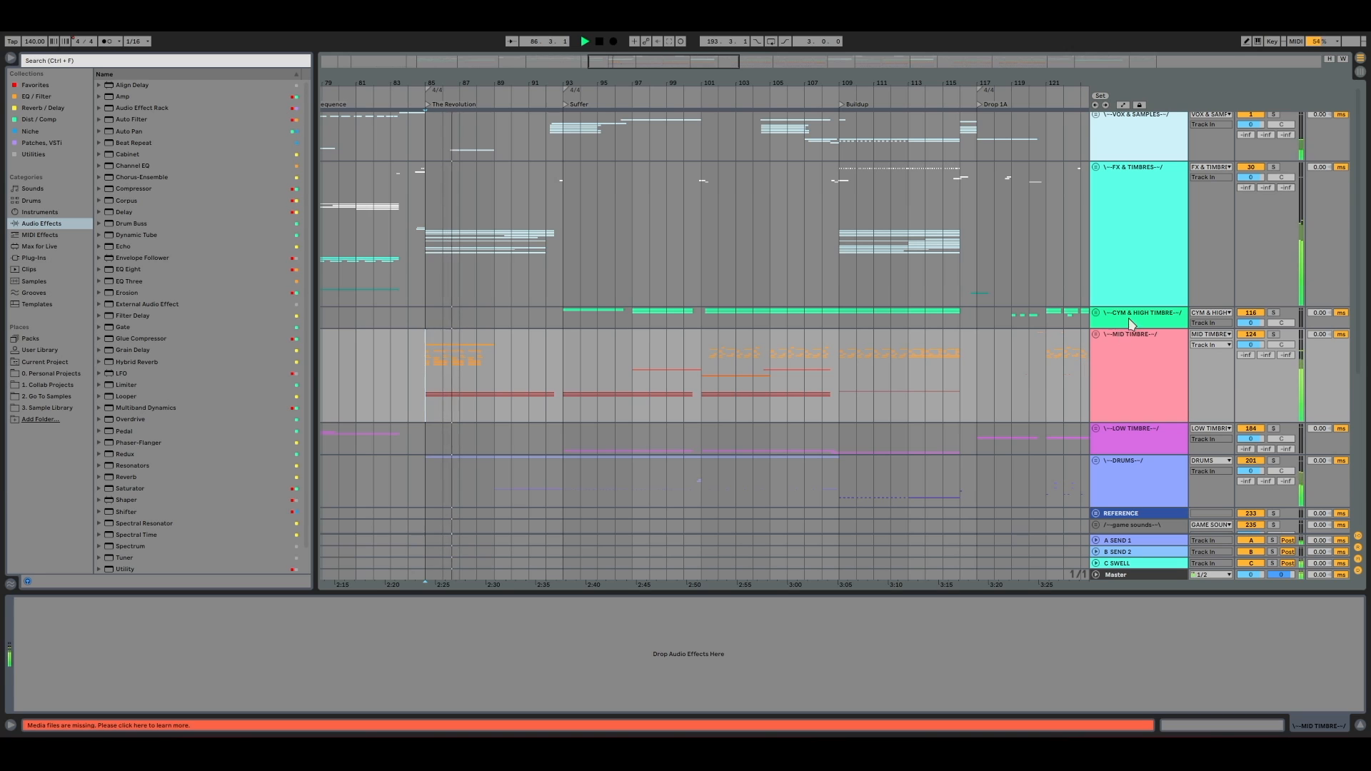
# Unfold the MID TIMBRE group to show its subgroups in The Revolution section
pyautogui.click(1097, 334)
pyautogui.click(1105, 188)
pyautogui.click(1100, 241)
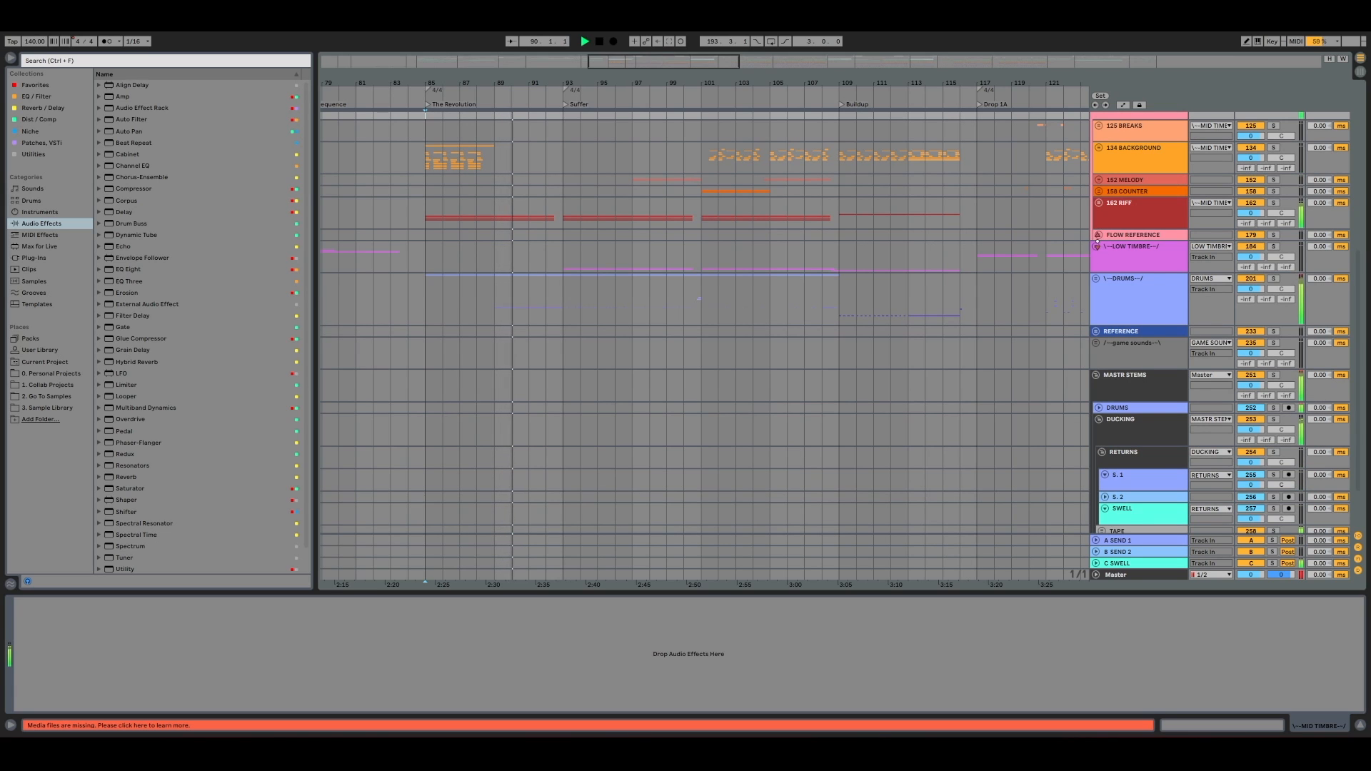
# Unfold the DRUMS and METAL KIT groups, fold KICK & STOMPS, and select the 203 KICK clip spanning 85.1.1 to 109.1.1
pyautogui.click(1096, 277)
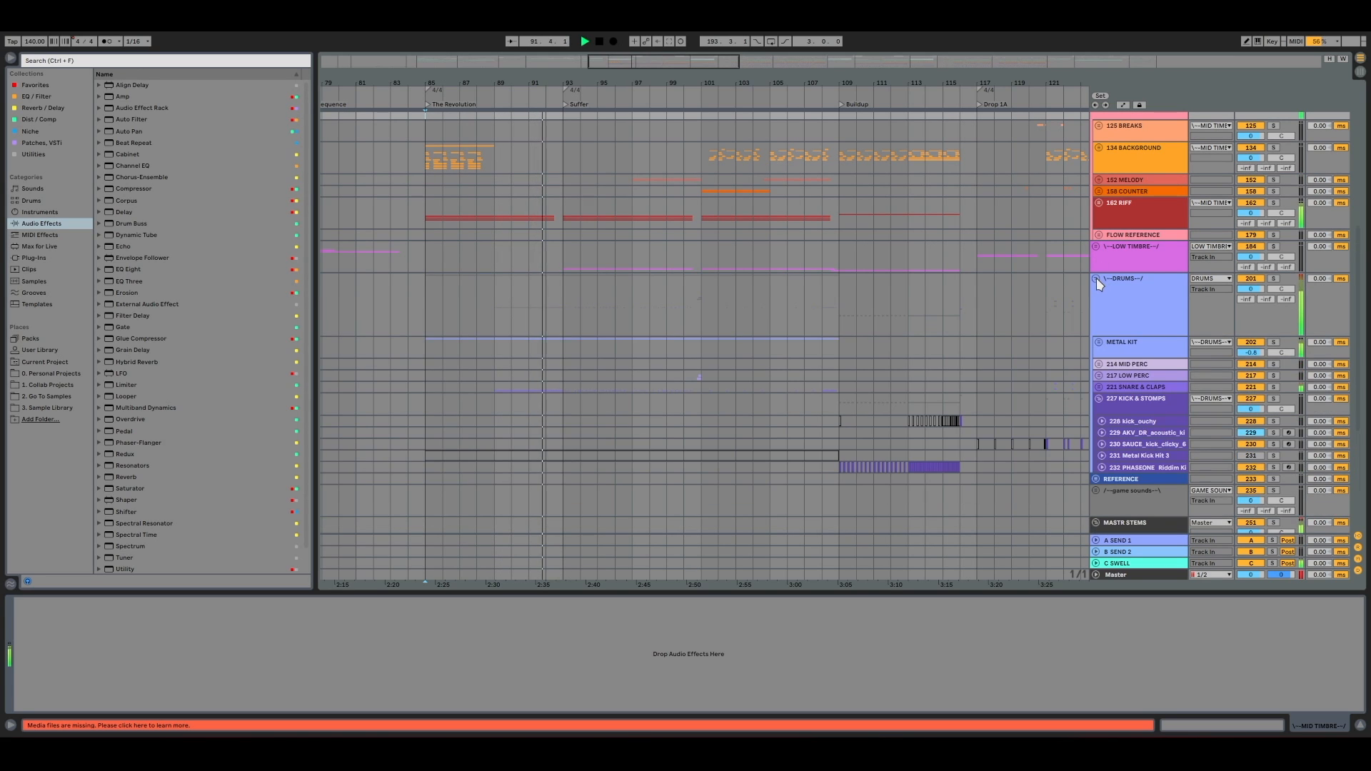
pyautogui.click(1098, 400)
pyautogui.click(1100, 343)
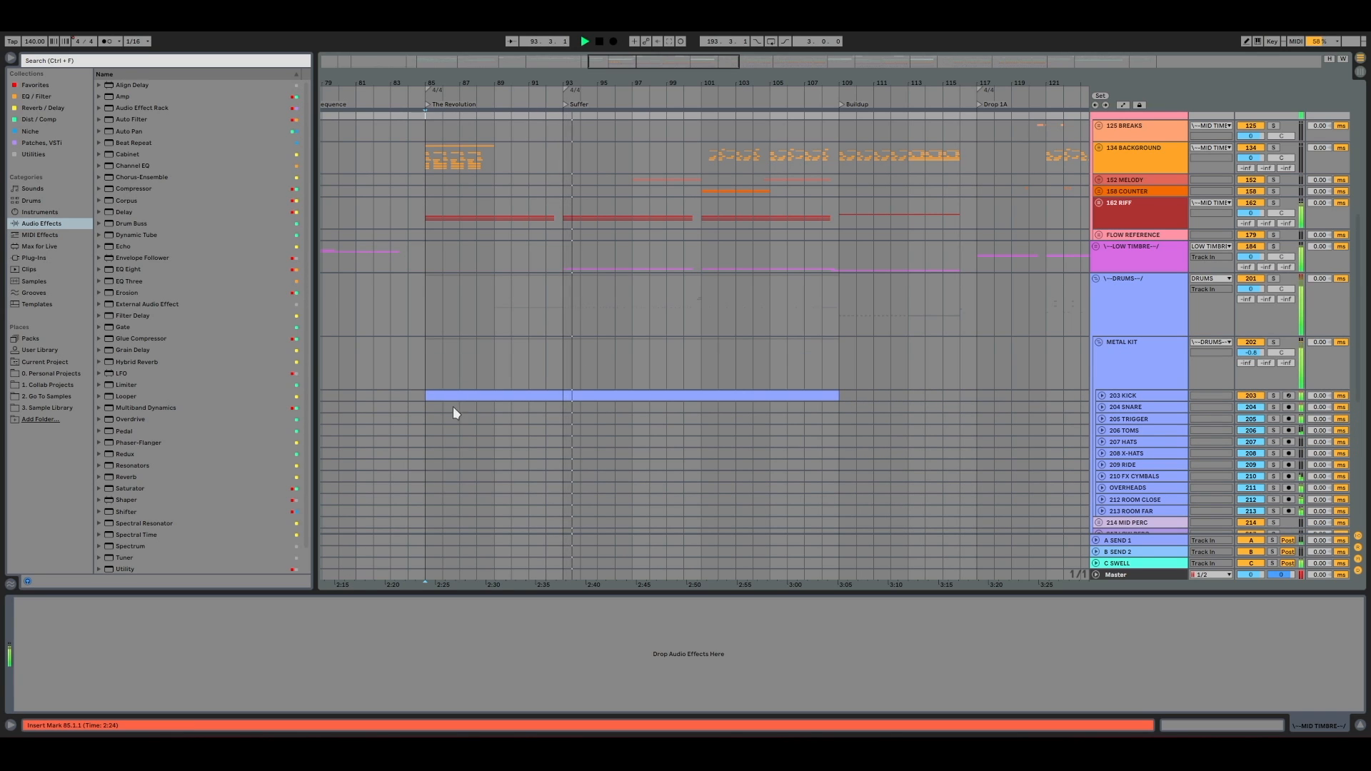
pyautogui.click(427, 396)
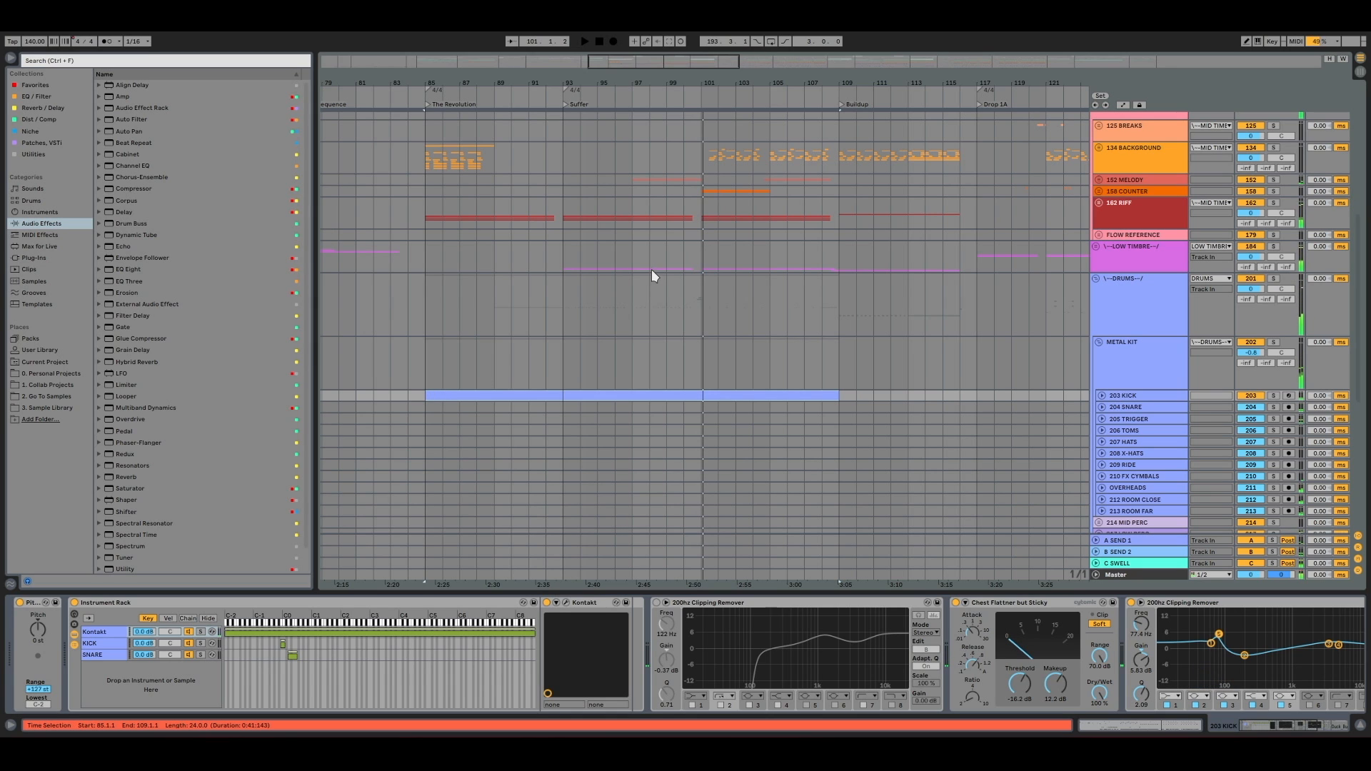
# Place the insert marker at 101.1.1 on METAL KIT, at 85.1.1 on 203 KICK, and at 93.1.1 on METAL KIT
pyautogui.click(700, 382)
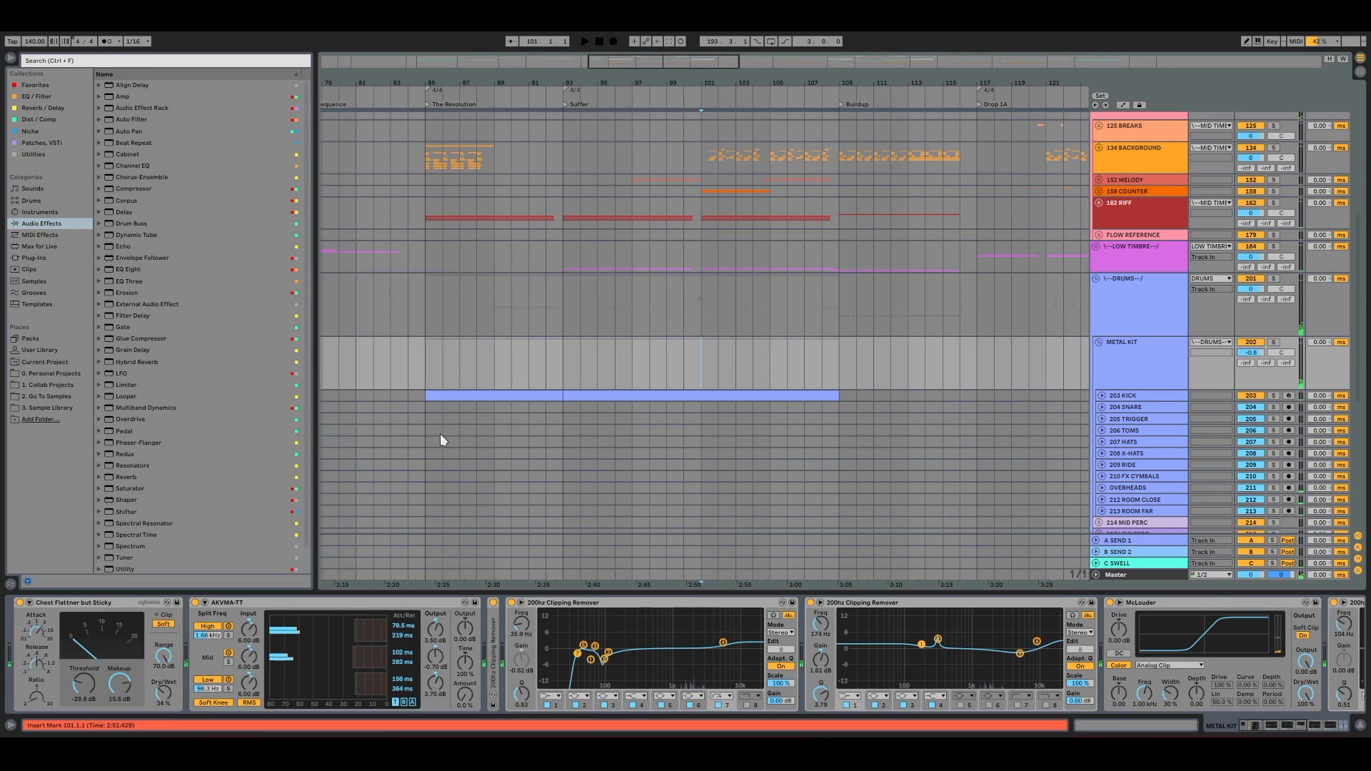
pyautogui.click(429, 396)
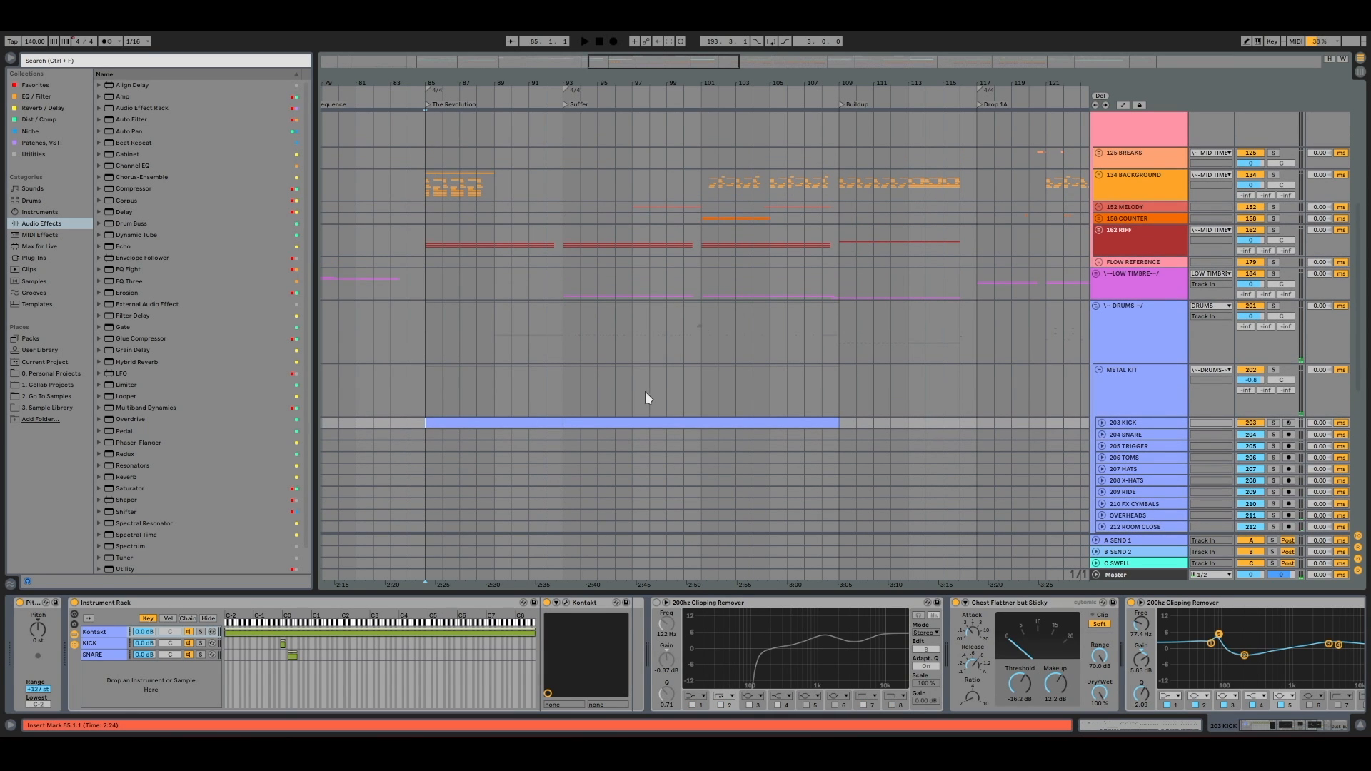
pyautogui.click(564, 392)
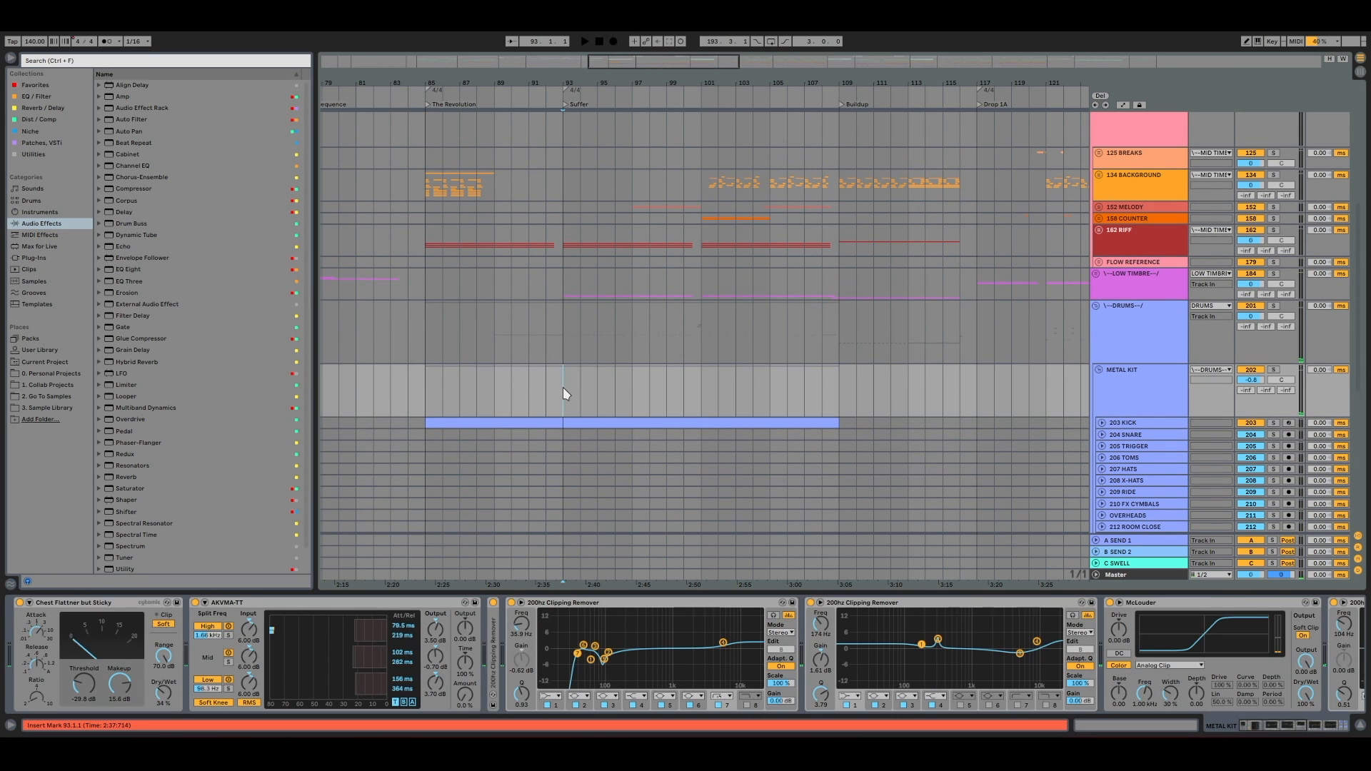
# Play the arrangement at Drop 1B from 133.1.1 for comparison
pyautogui.moveTo(674, 100); pyautogui.dragTo(676, 85)
pyautogui.click(707, 391)
pyautogui.press('space')
pyautogui.click(818, 402)
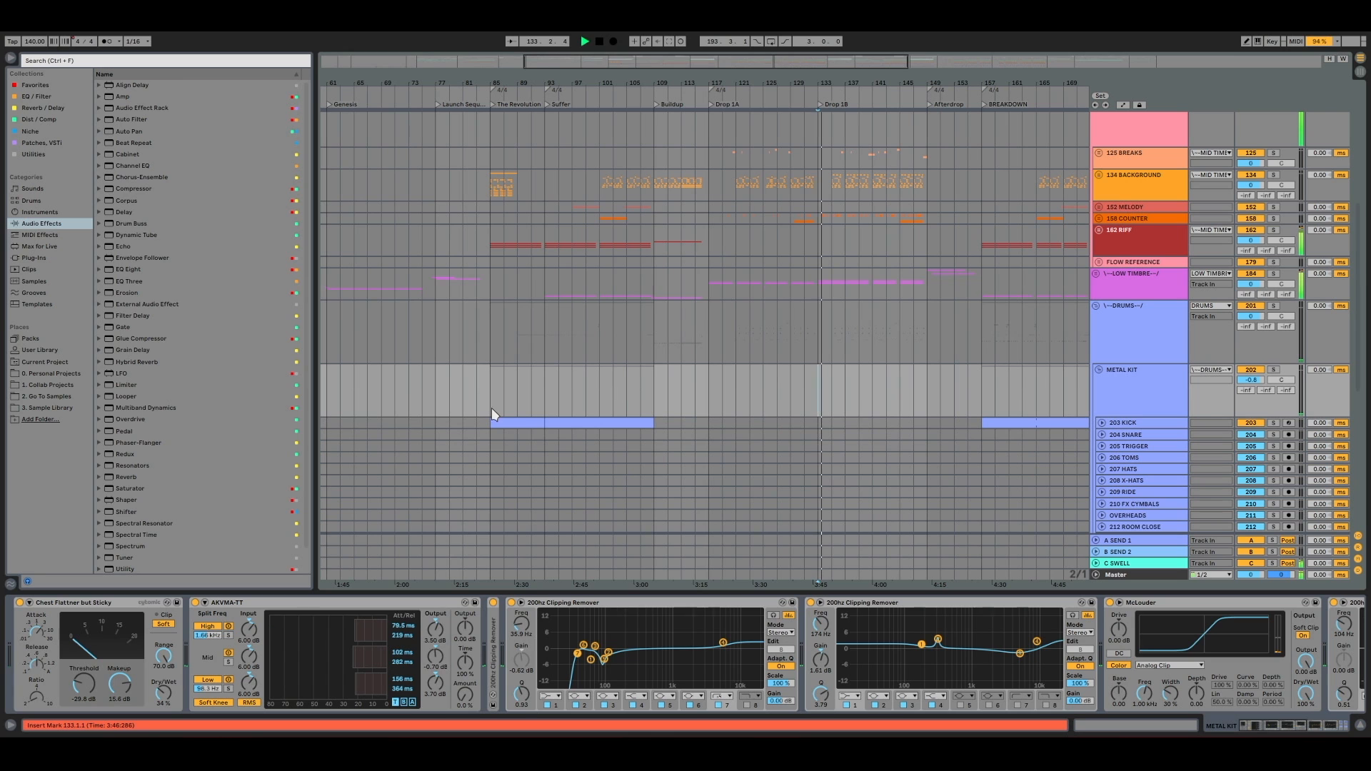
# Play the lead-in to The Revolution from 82.1.1 and return to the start of the 203 KICK clip
pyautogui.click(483, 384)
pyautogui.press('+')
pyautogui.press('+')
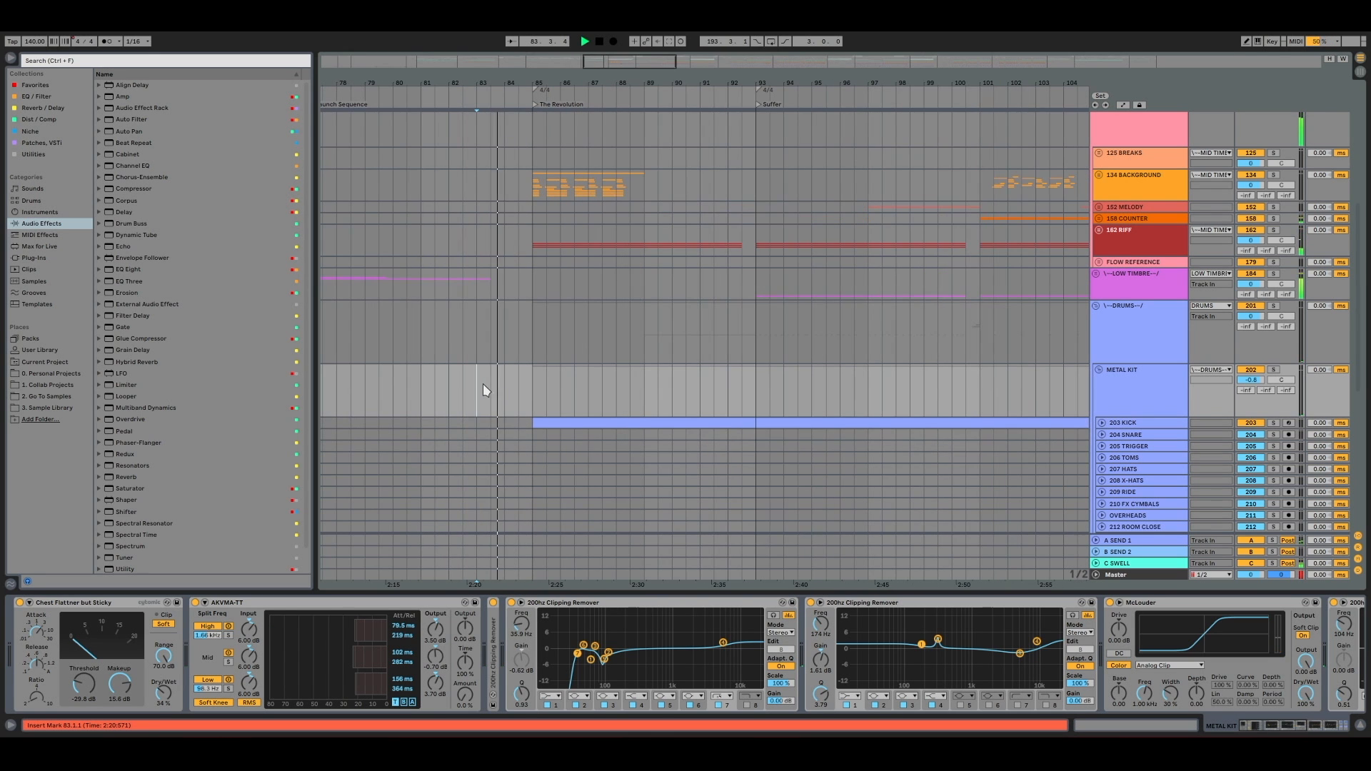
pyautogui.click(526, 388)
pyautogui.click(461, 423)
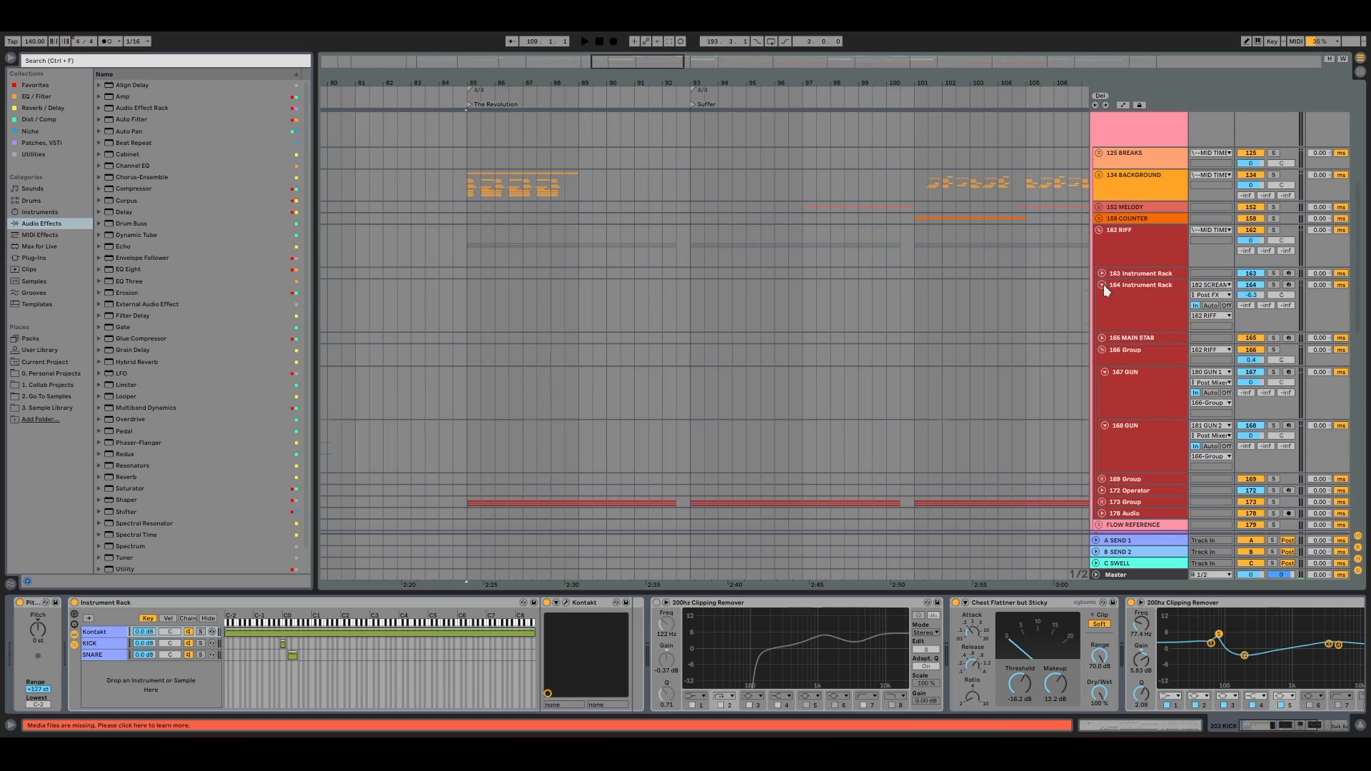
# Fold the 164 Instrument Rack and both GUN tracks in the RIFF group, and unfold 173 Group
pyautogui.click(1102, 285)
pyautogui.click(1105, 329)
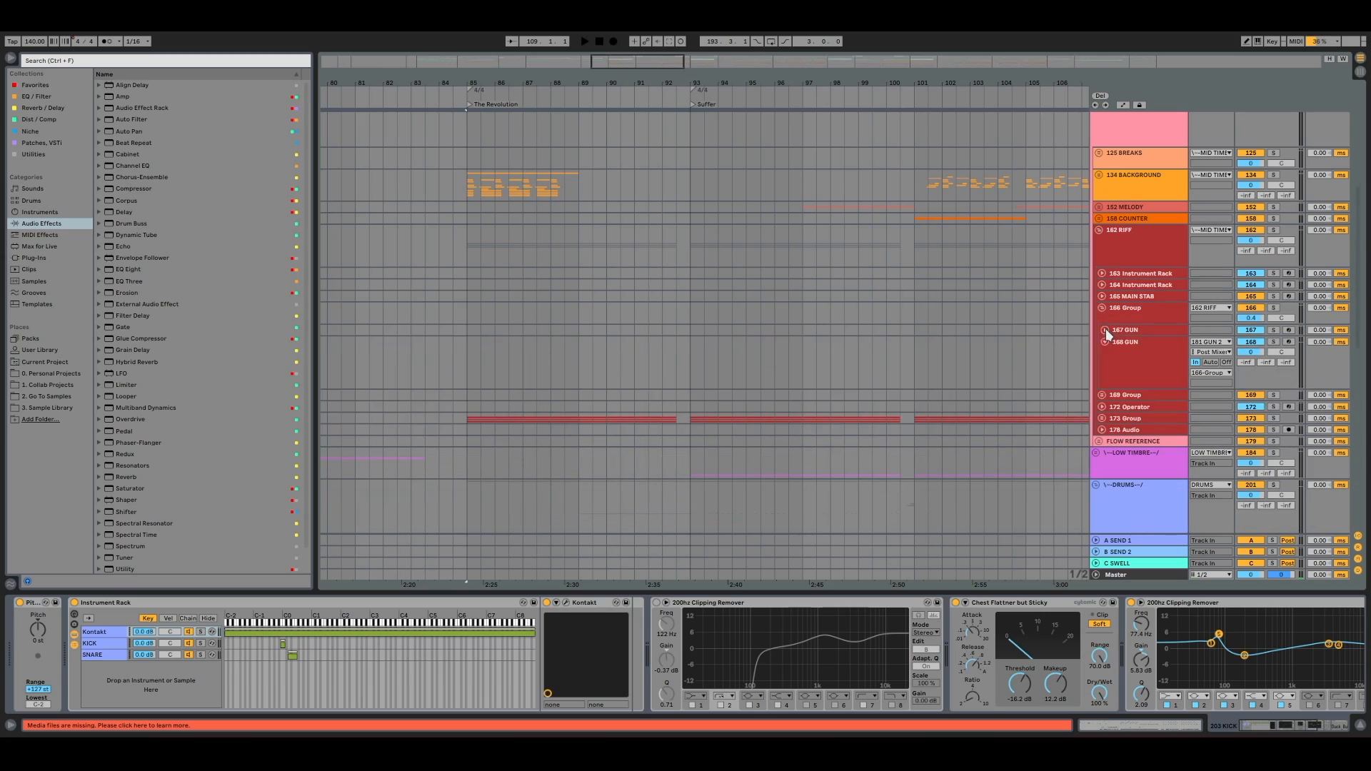
pyautogui.click(1106, 342)
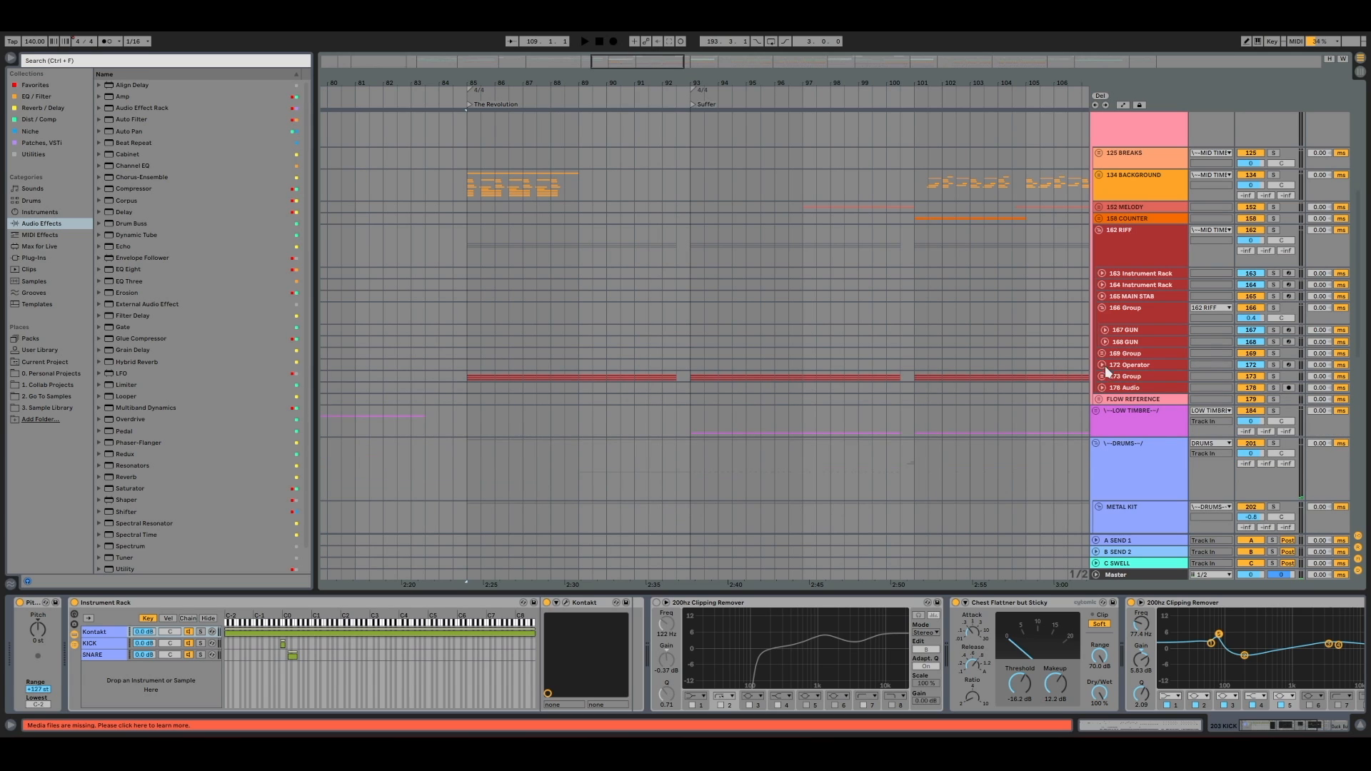
pyautogui.click(1100, 375)
# Go to the start of the BREAKDOWN RIFF clips, fold 177 Kontakt, and expand 175 Kontakt and 176 Kontakt
pyautogui.click(472, 436)
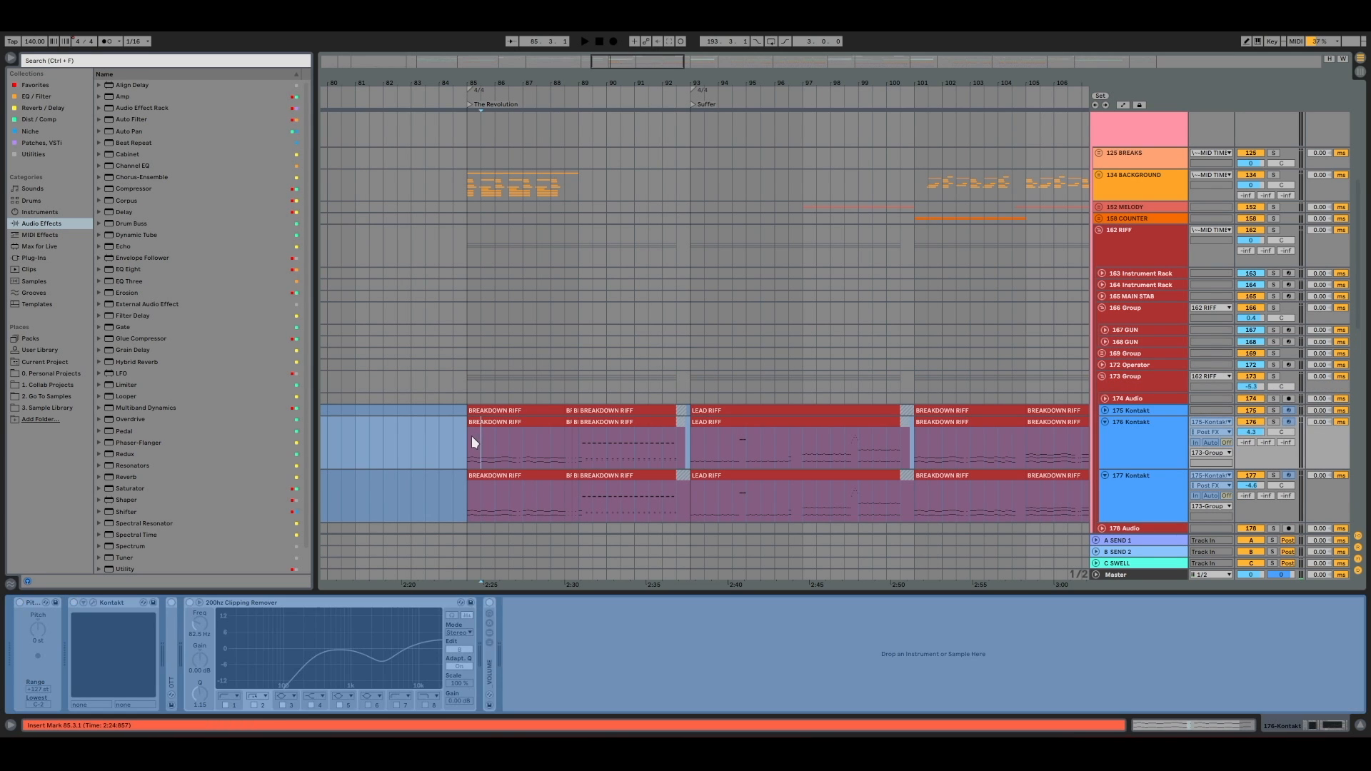
pyautogui.click(1105, 422)
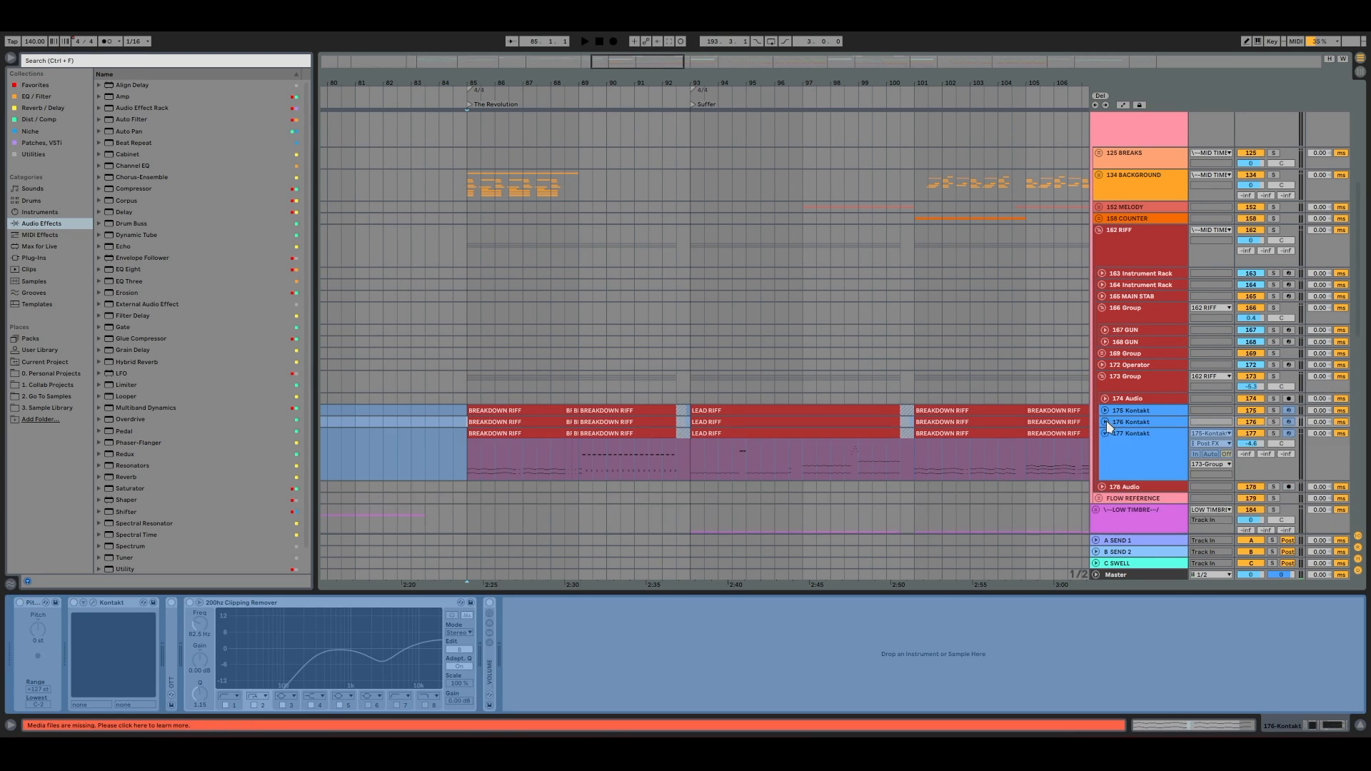
pyautogui.click(1172, 411)
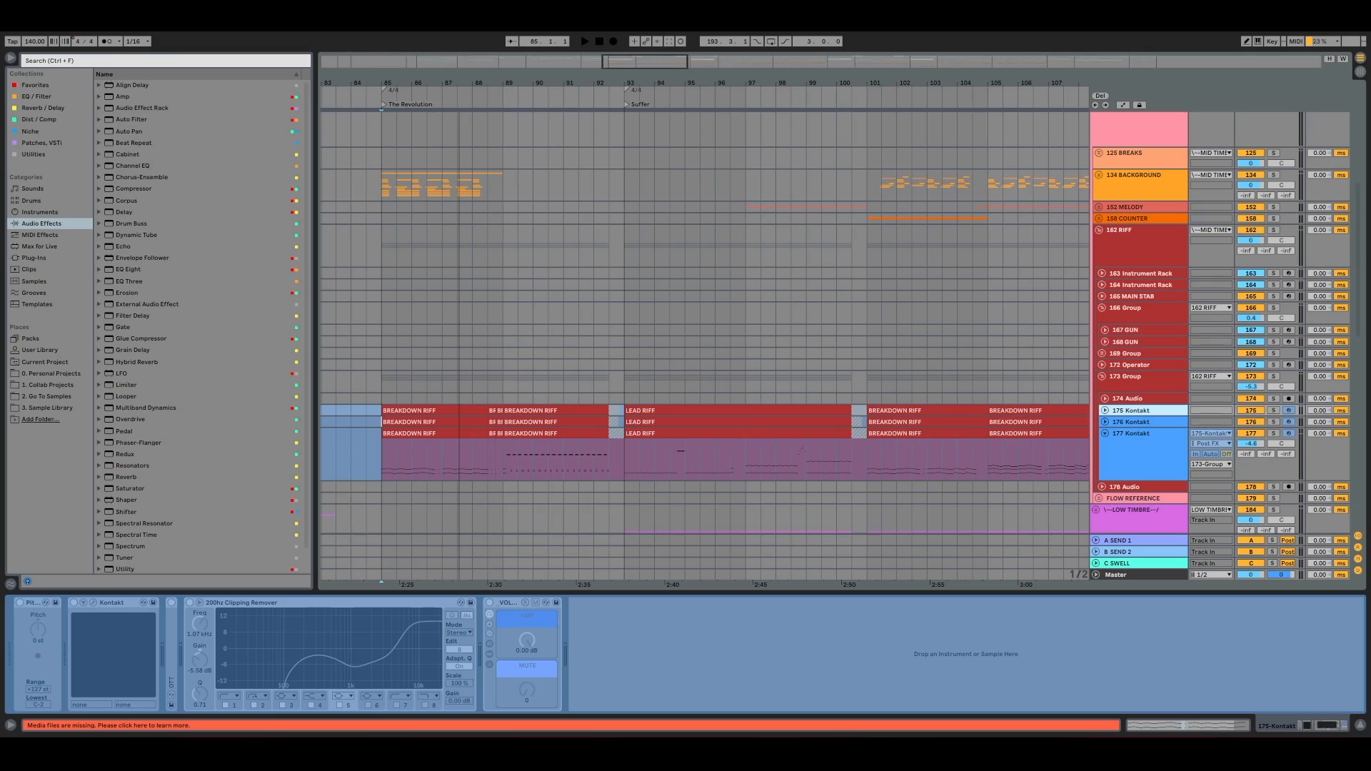
pyautogui.click(1105, 434)
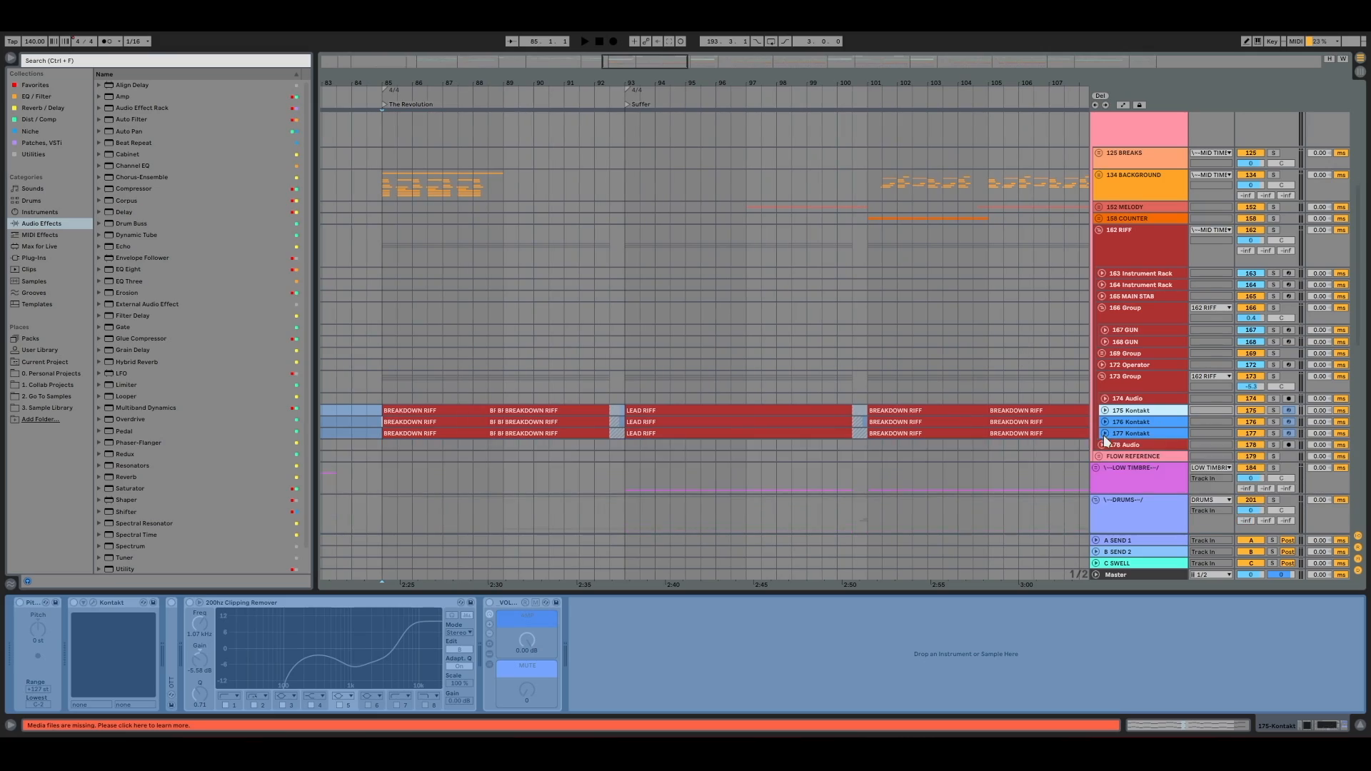
pyautogui.click(1105, 422)
pyautogui.click(1105, 410)
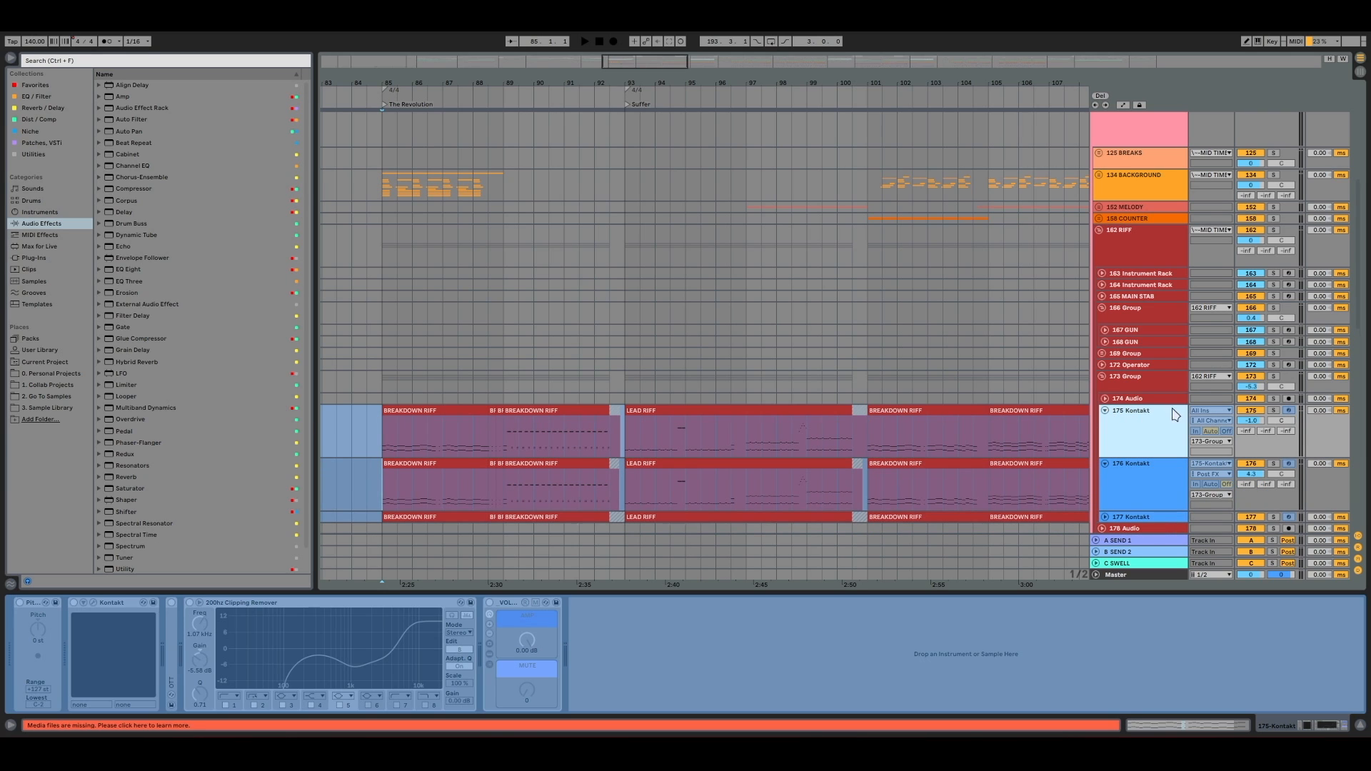
# Solo 175 Kontakt and play its BREAKDOWN RIFF clip from 85.1.1, then listen to the whole 173 Group soloed
pyautogui.click(388, 437)
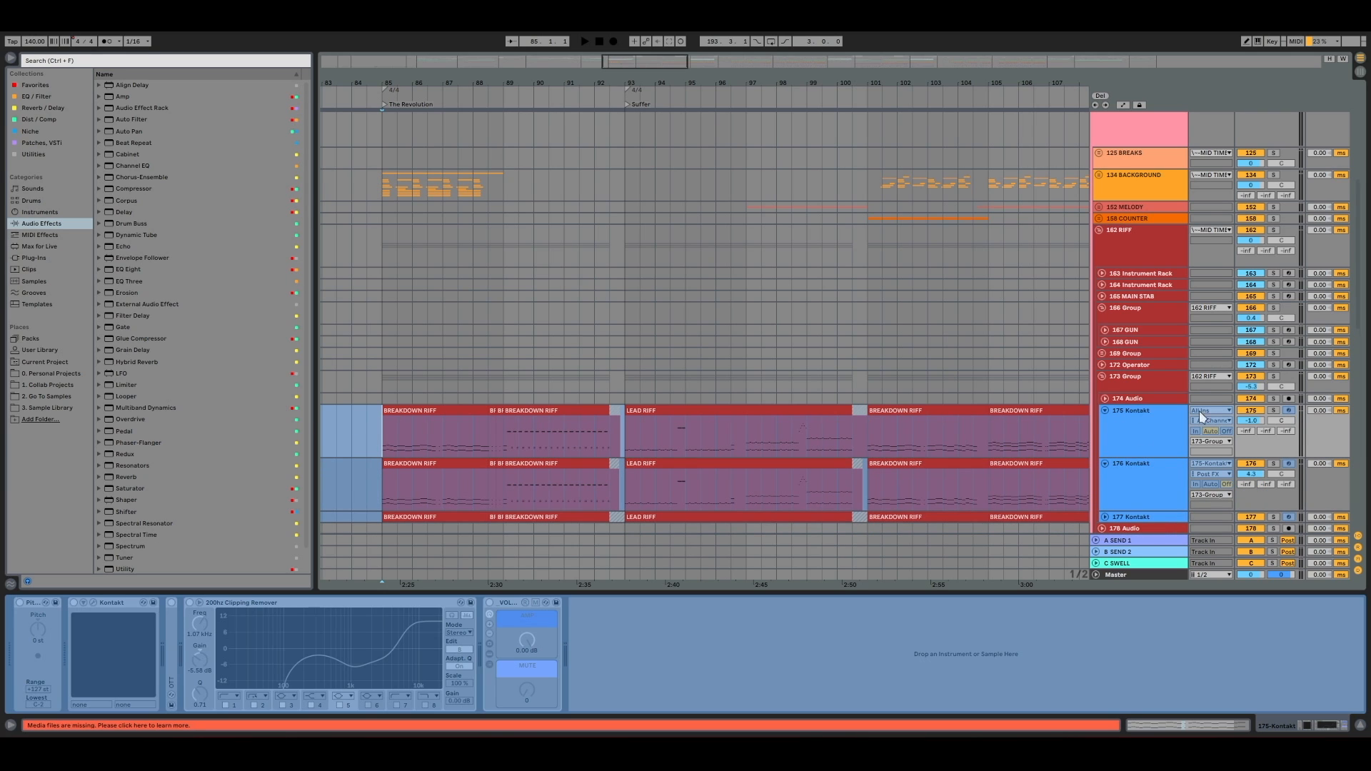
pyautogui.click(1273, 410)
pyautogui.press('space')
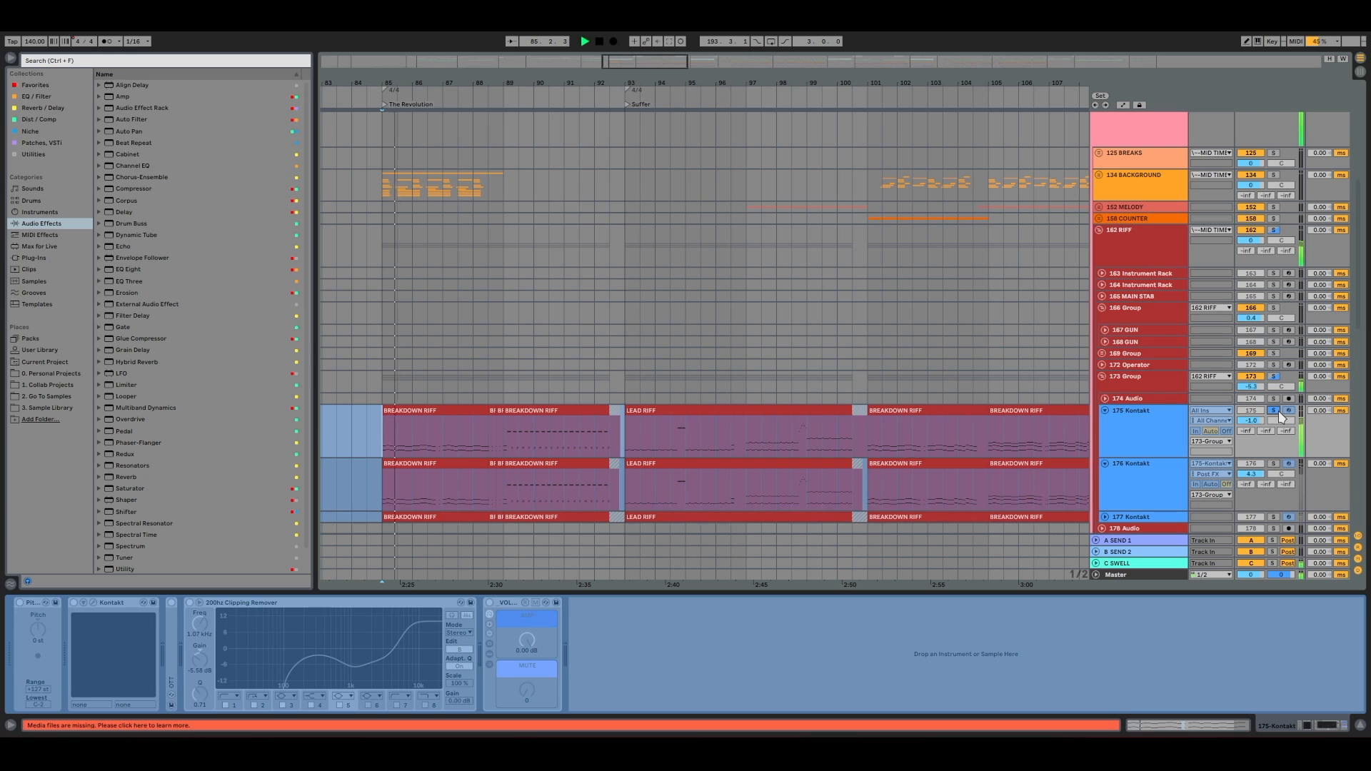
pyautogui.click(1274, 377)
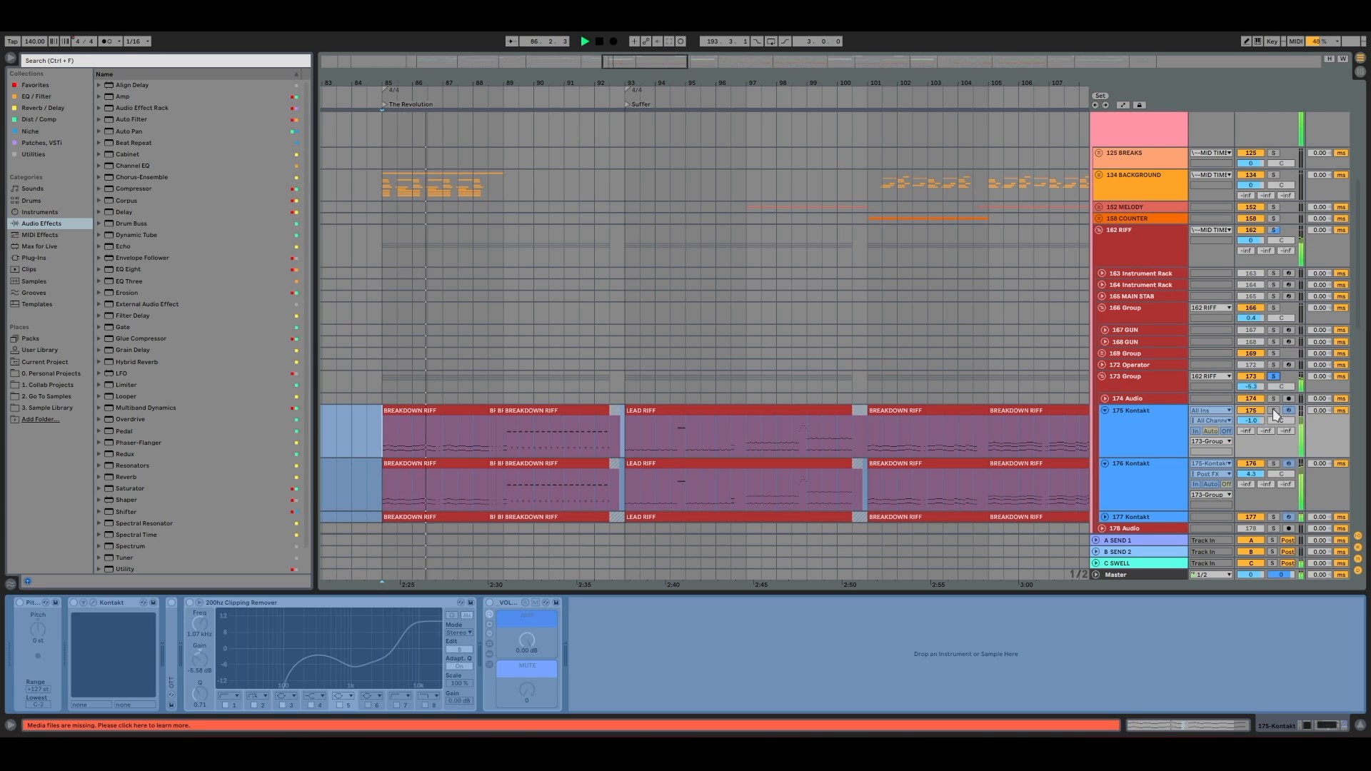
# Audition the individual Kontakt layers from 85.1.1, soloing 176 Kontakt and 177 Kontakt in turn
pyautogui.click(1274, 411)
pyautogui.press('space')
pyautogui.press('space')
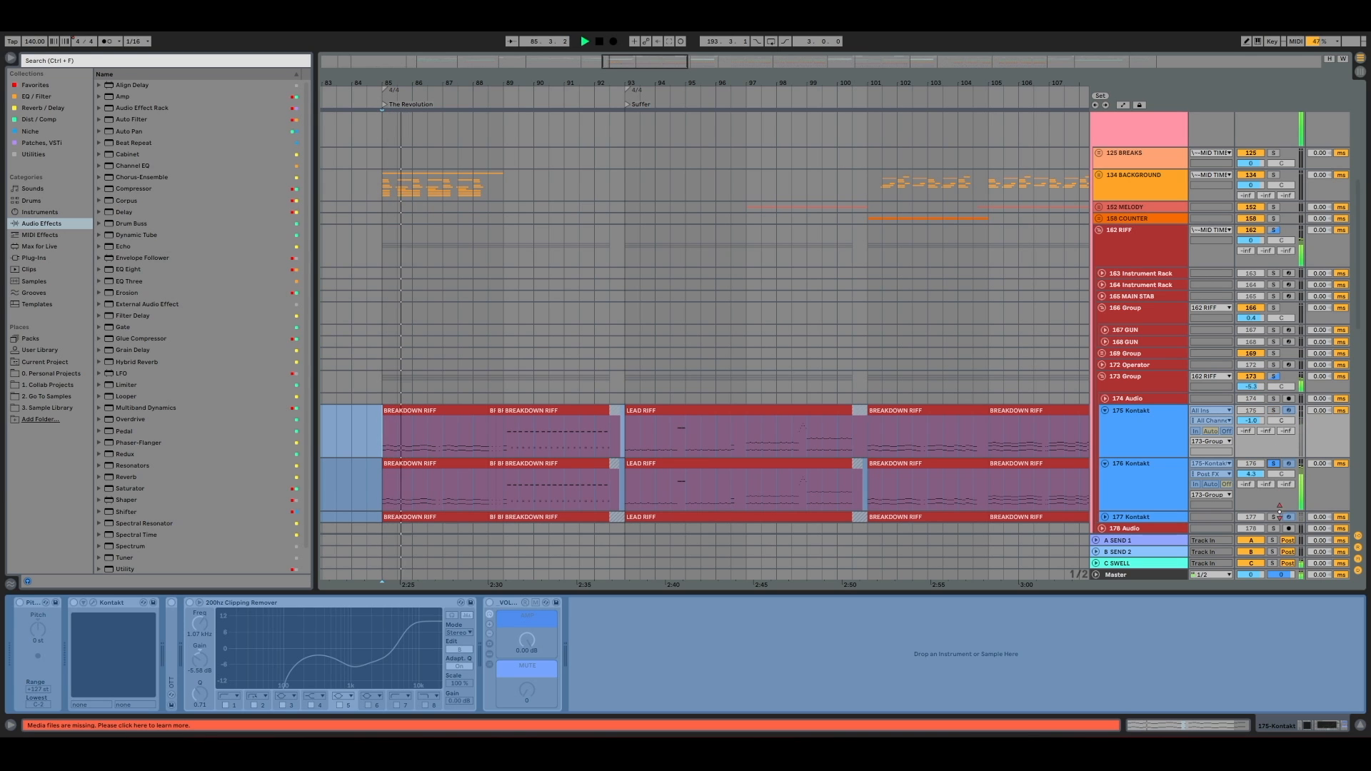
pyautogui.click(1275, 517)
pyautogui.press('space')
pyautogui.press('space')
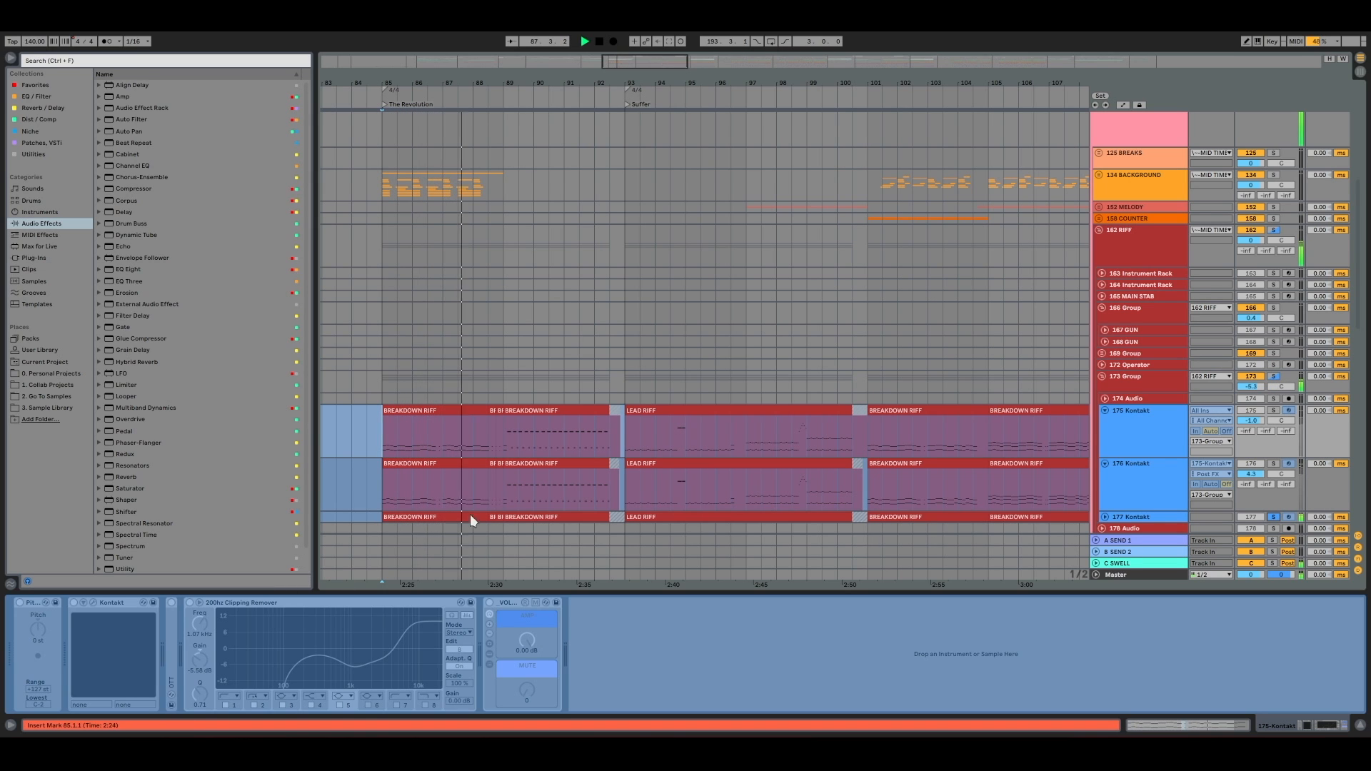
# Audition the BREAKDOWN RIFF from 89.1.1, soloing the Kontakt layers one after another and finally the whole 173 Group
pyautogui.click(506, 451)
pyautogui.press('space')
pyautogui.press('space')
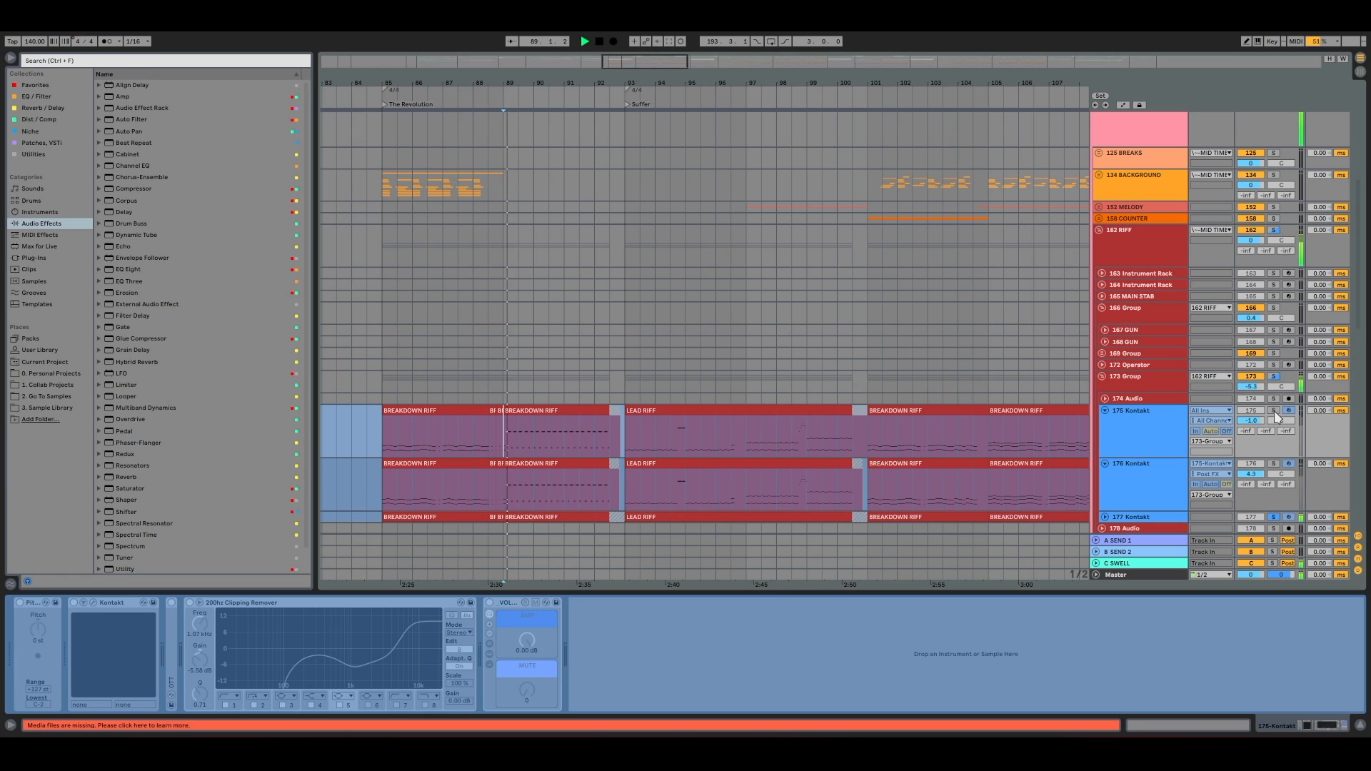
pyautogui.press('space')
pyautogui.click(1273, 464)
pyautogui.press('space')
pyautogui.press('space')
pyautogui.click(1274, 411)
pyautogui.press('space')
pyautogui.press('space')
pyautogui.press('space')
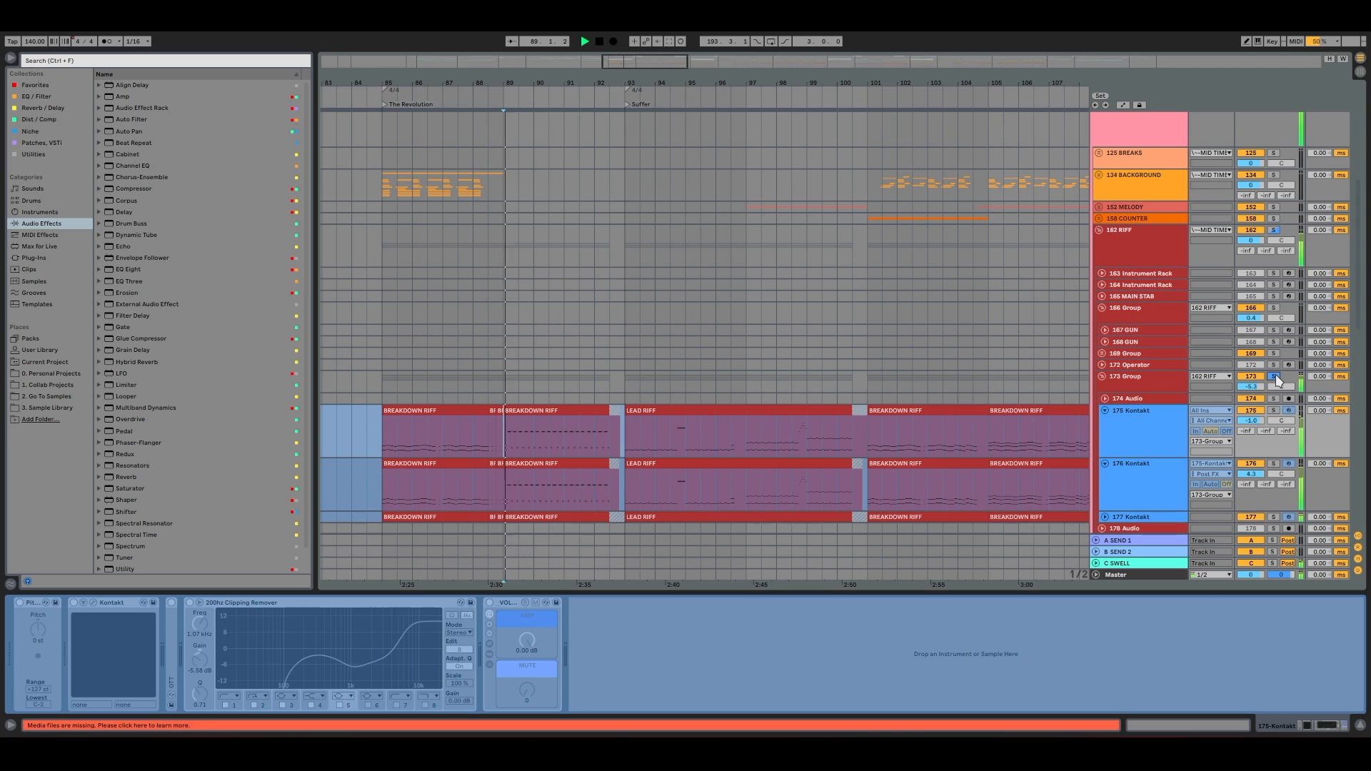
# Play the LEAD RIFF from 93.1.1 with 173 Group soloed
pyautogui.click(627, 430)
pyautogui.press('space')
pyautogui.press('space')
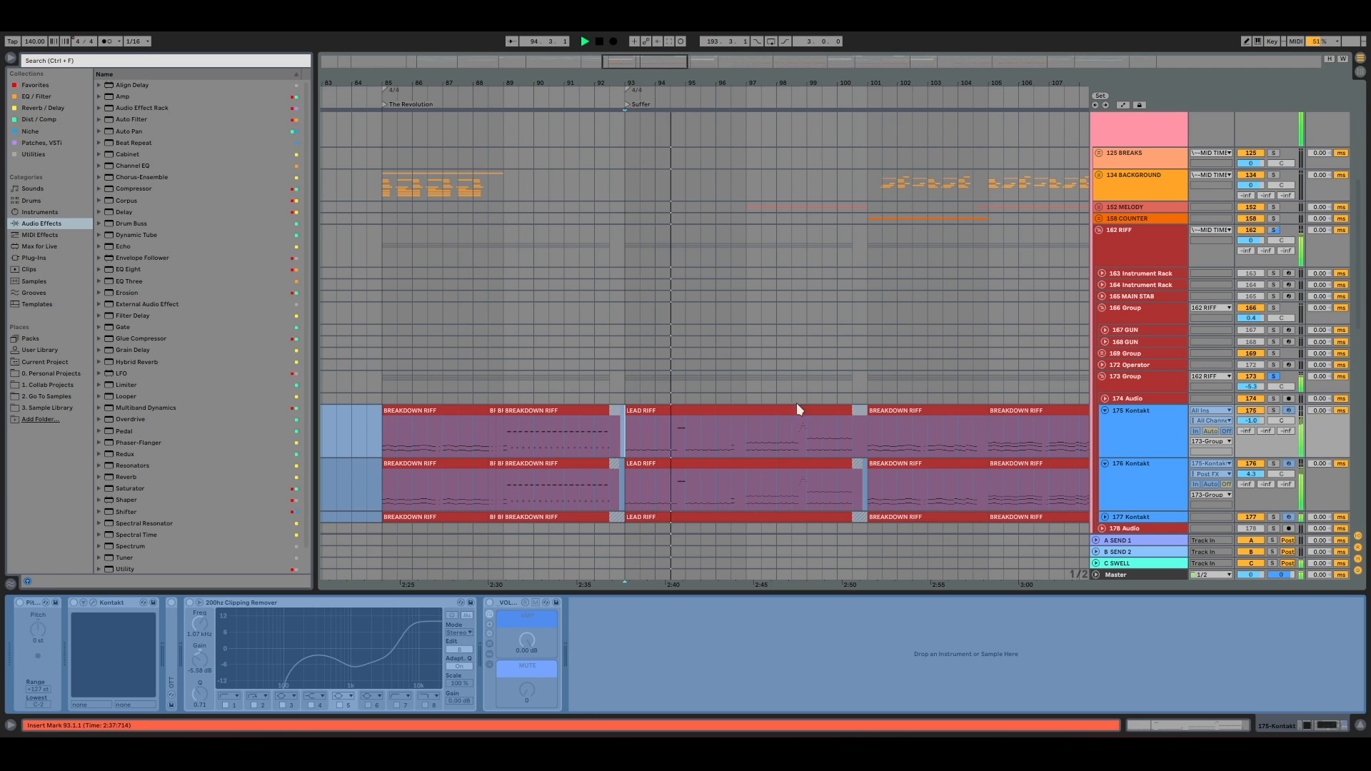
# Unsolo 173 Group, open the notes of 175 Kontakt's LEAD RIFF clip, and play it in the full mix
pyautogui.click(1272, 376)
pyautogui.press('space')
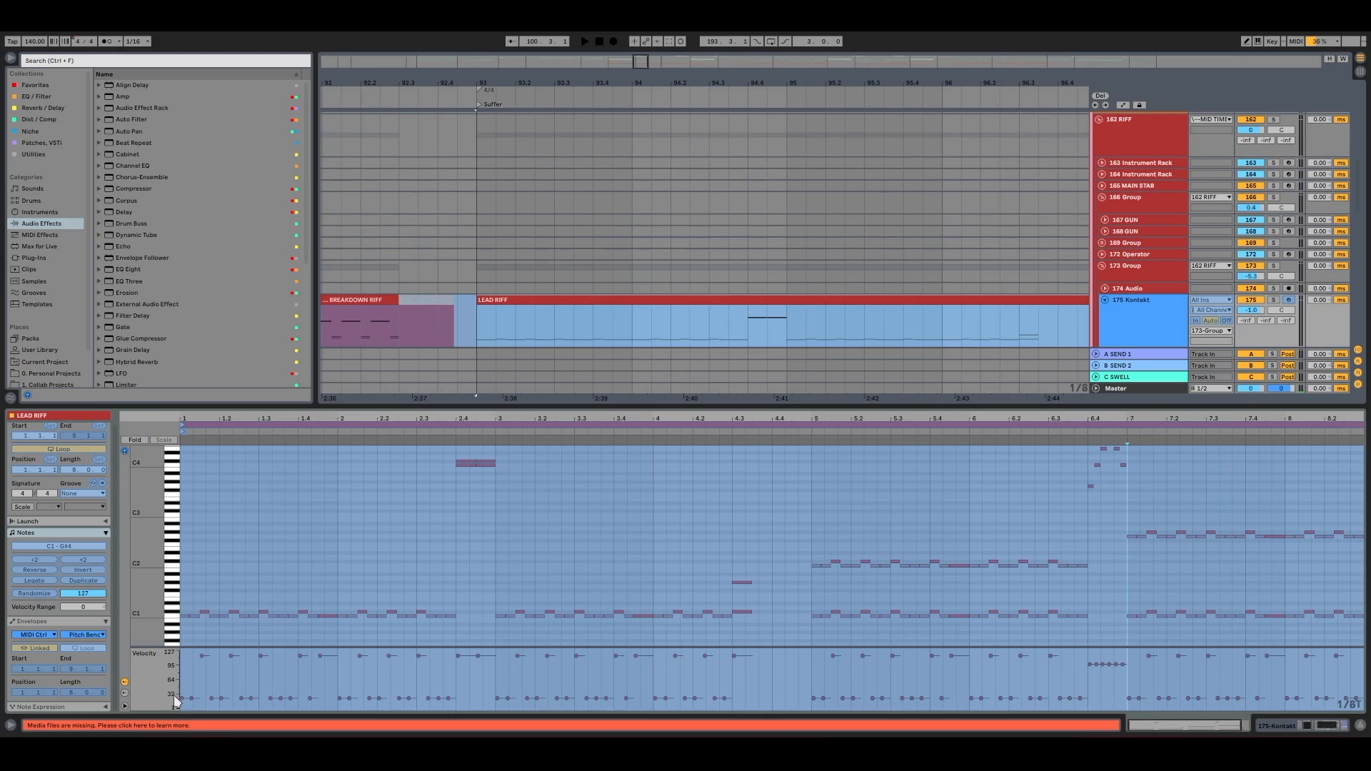
pyautogui.press('space')
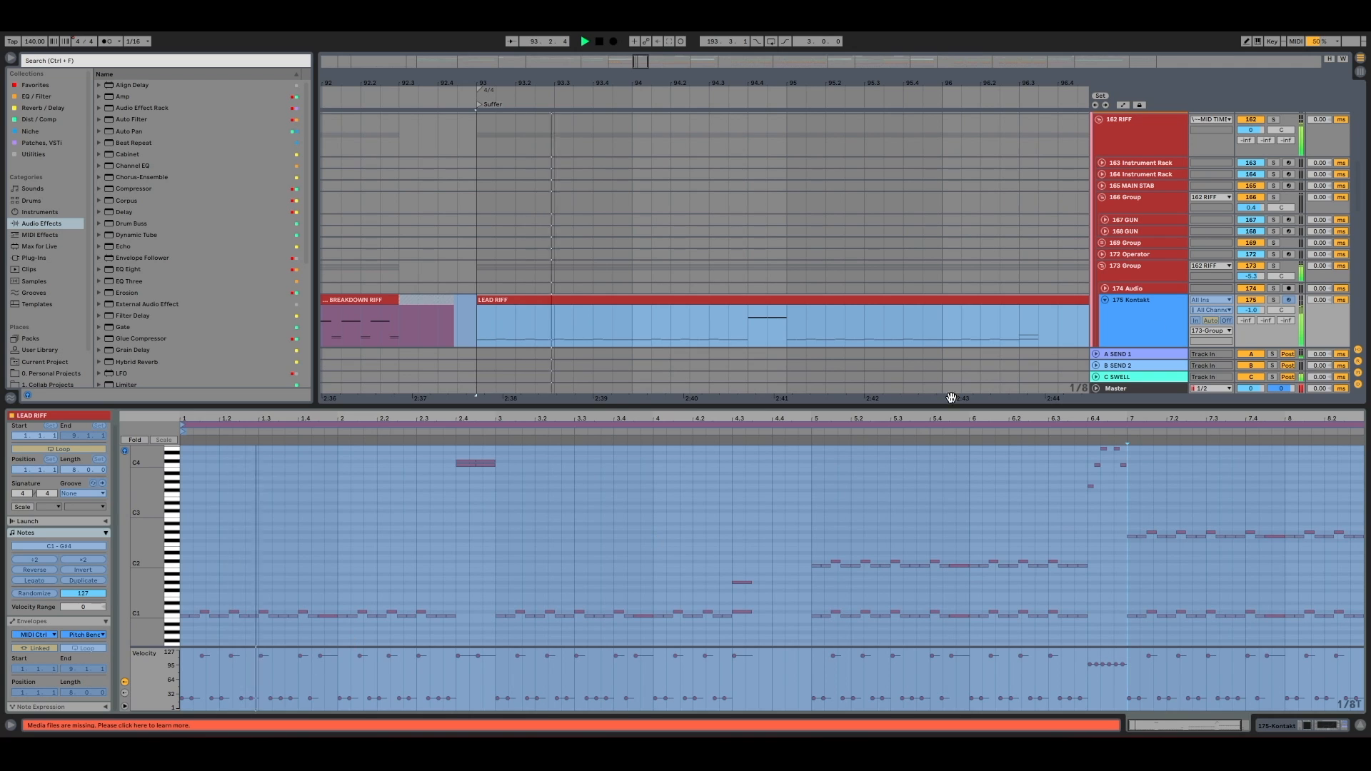
# Solo 173 Group again, play the LEAD RIFF, and examine the clip's high and low notes
pyautogui.click(1274, 271)
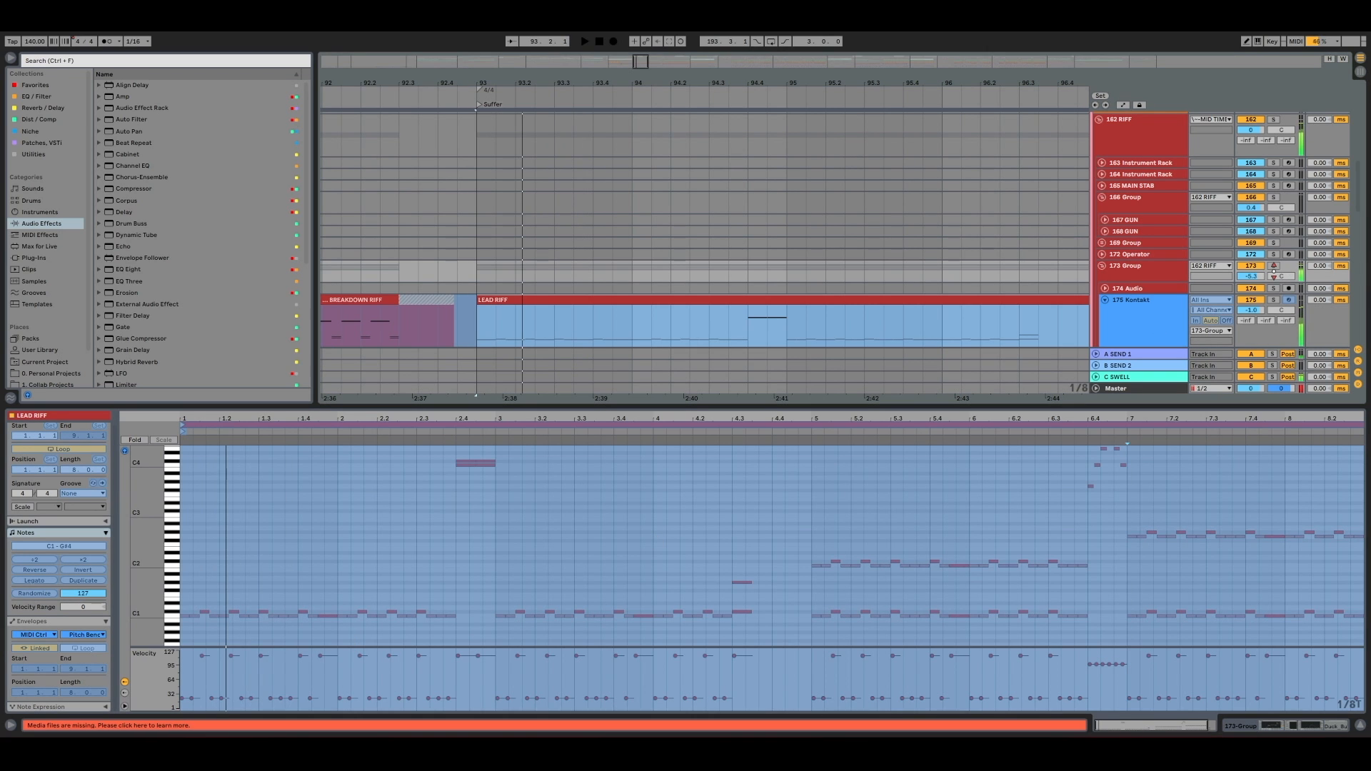
pyautogui.click(1273, 267)
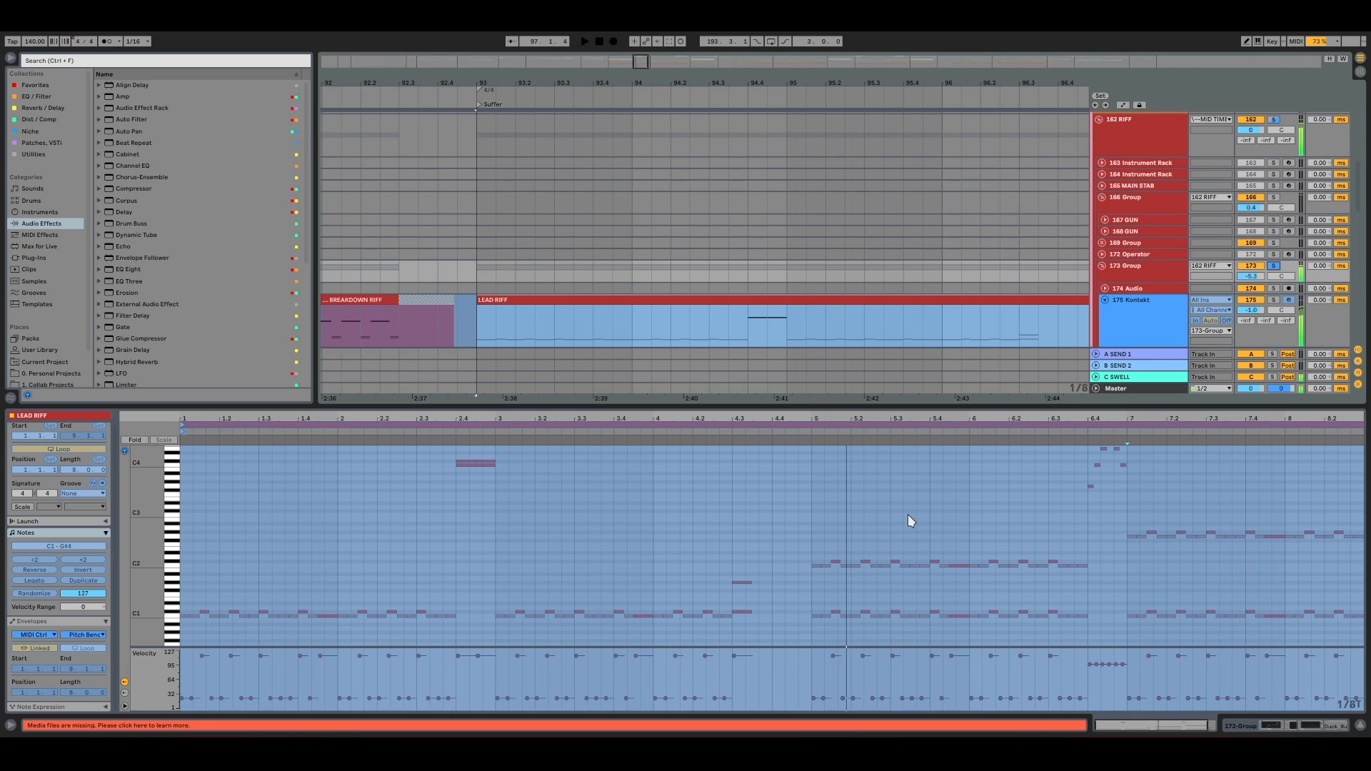
pyautogui.scroll(2, 1172, 562)
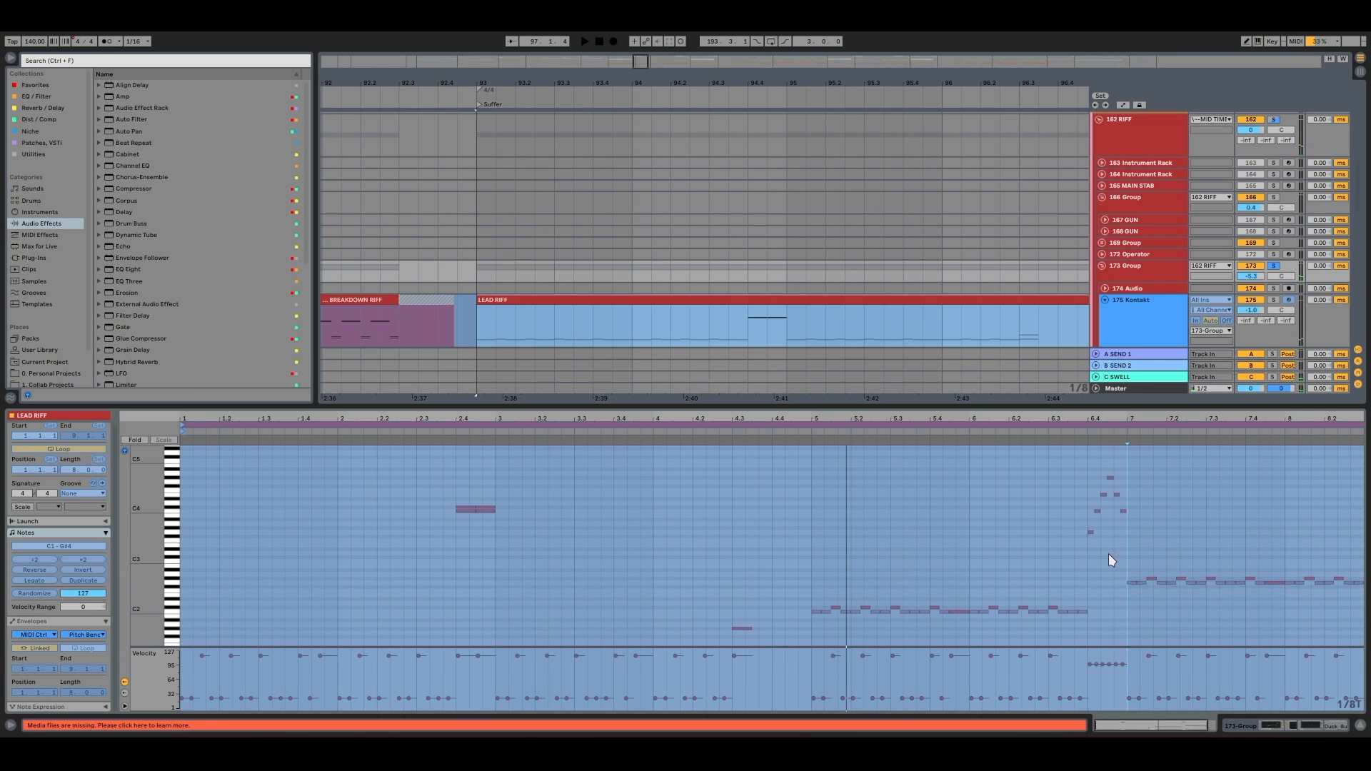
pyautogui.scroll(-3, 1063, 563)
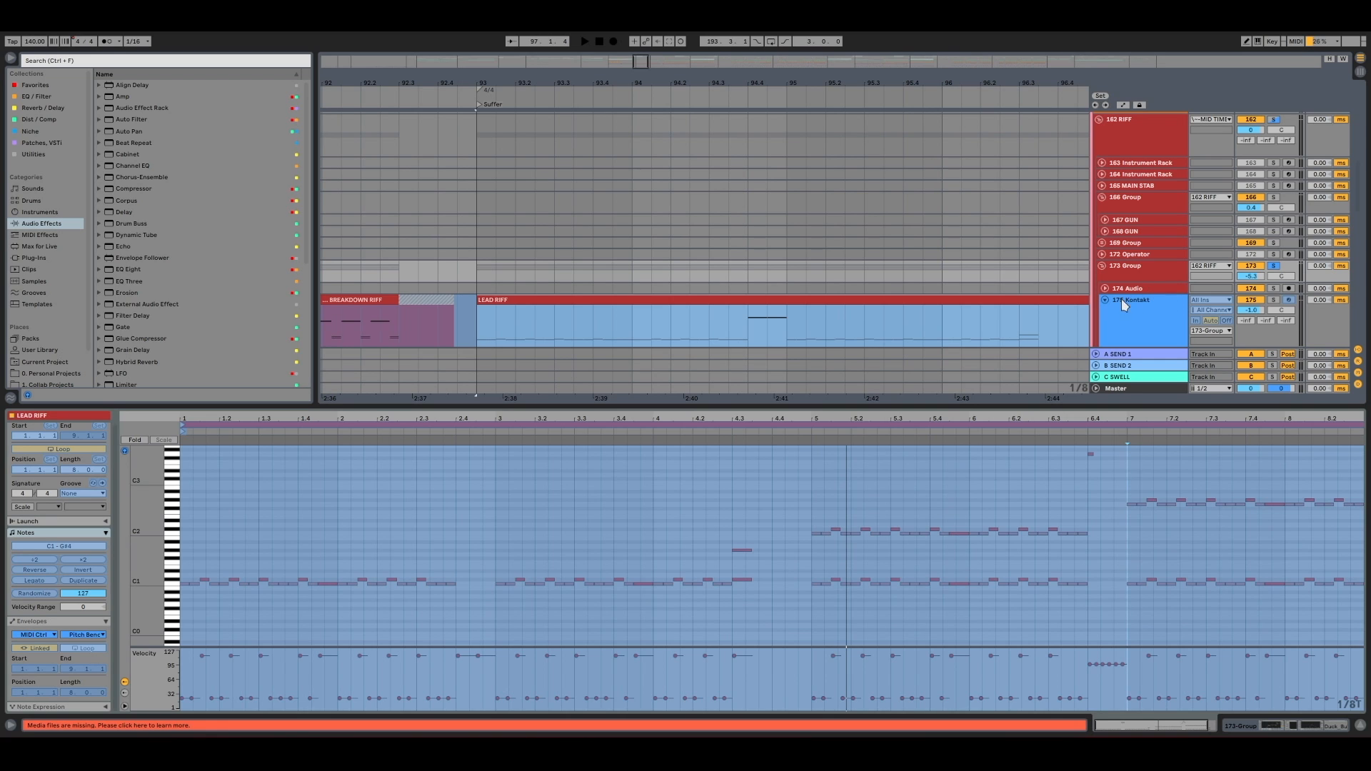
# Fold 175 Kontakt and 173 Group, unsolo the group, and bring The Revolution section back into view
pyautogui.hotkey('ctrl', 'd')
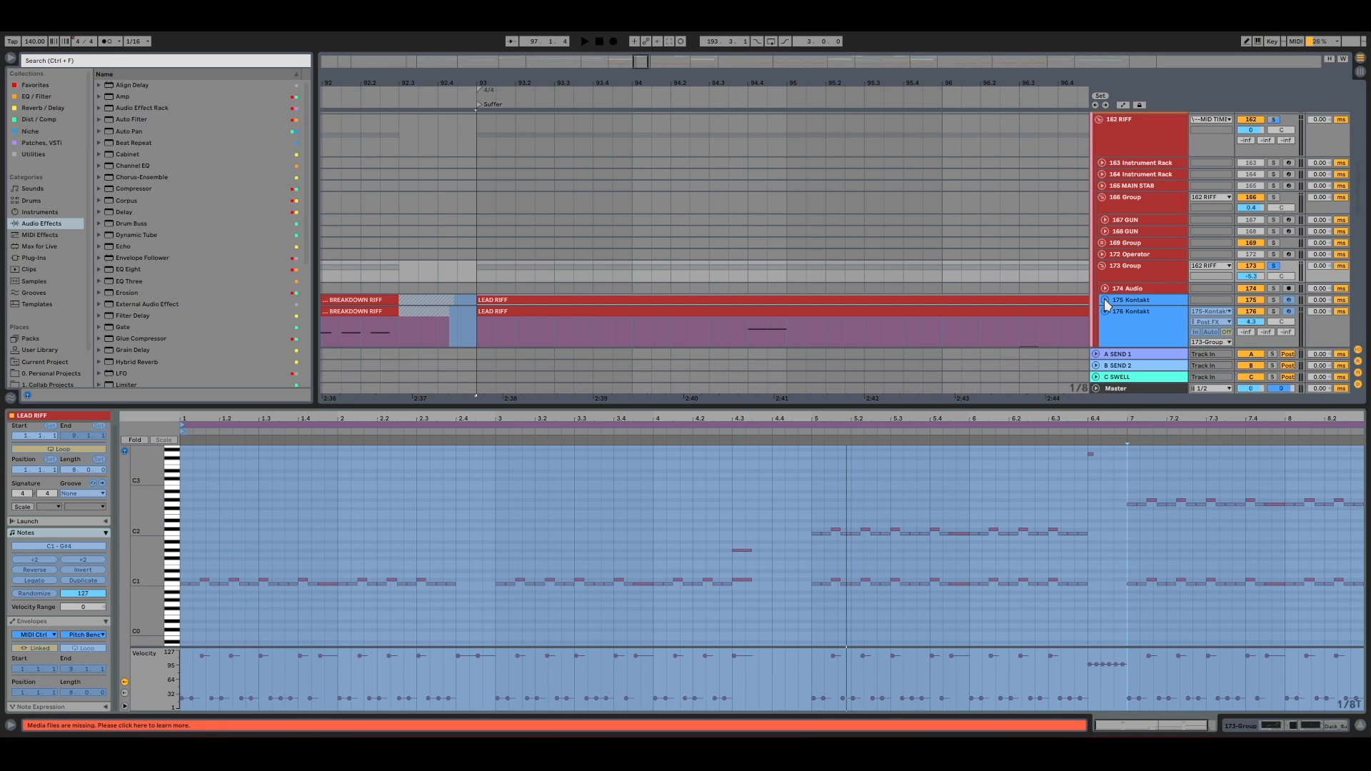
pyautogui.click(1102, 265)
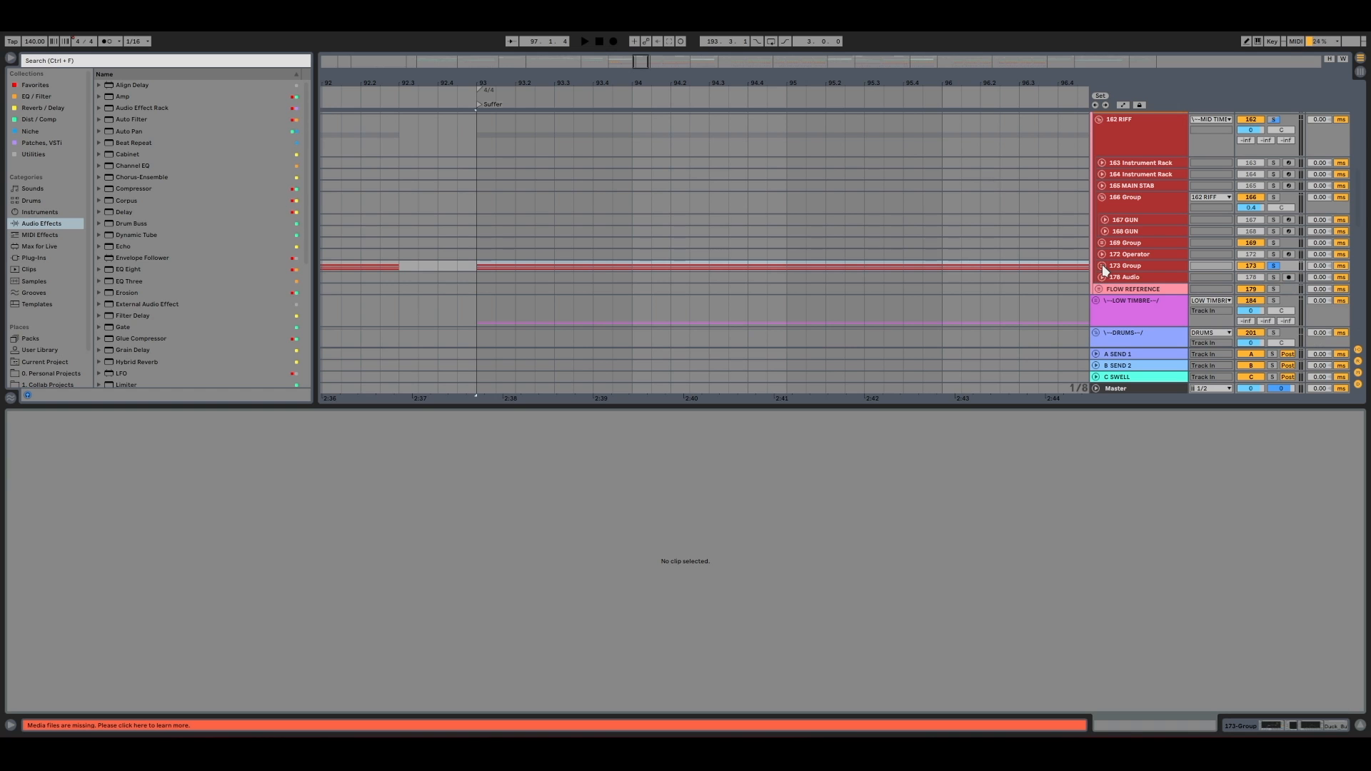
pyautogui.click(1274, 265)
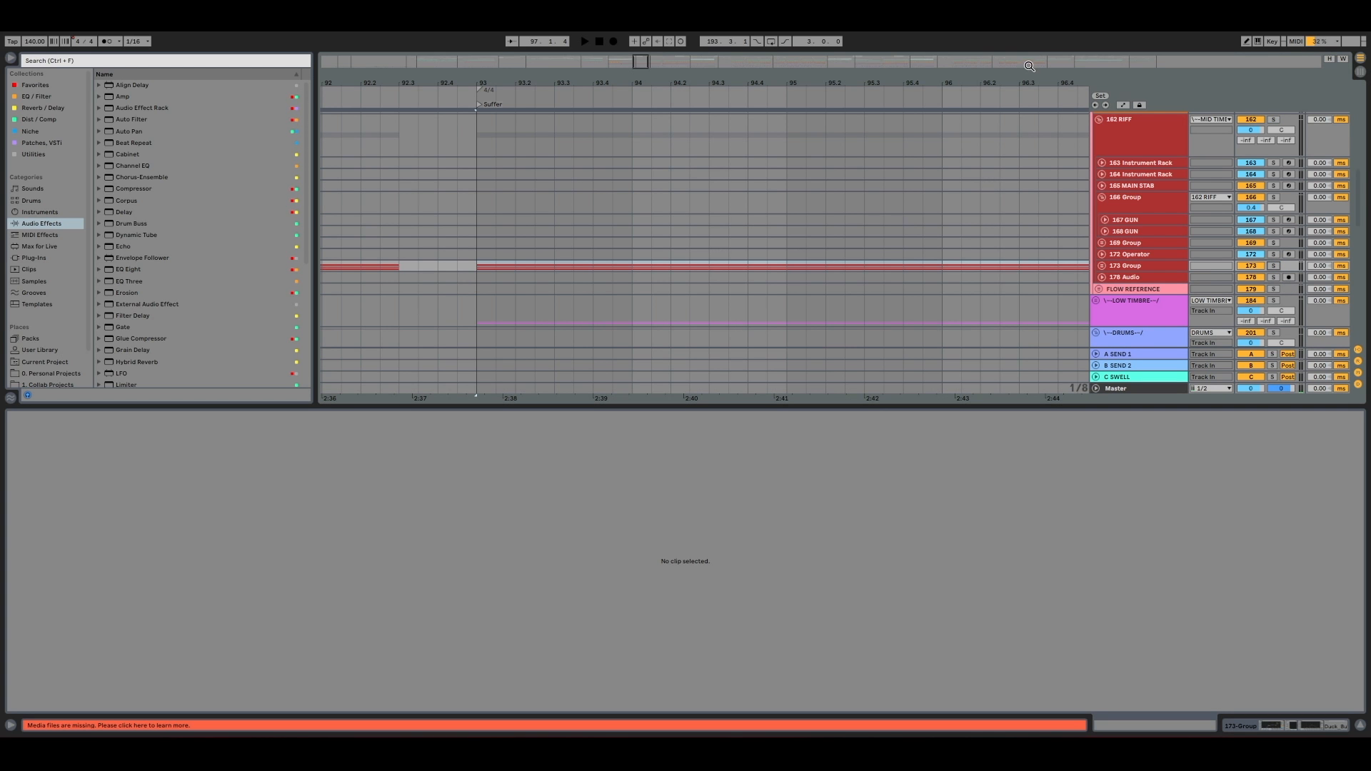
pyautogui.press('-')
pyautogui.press('-')
pyautogui.press('-')
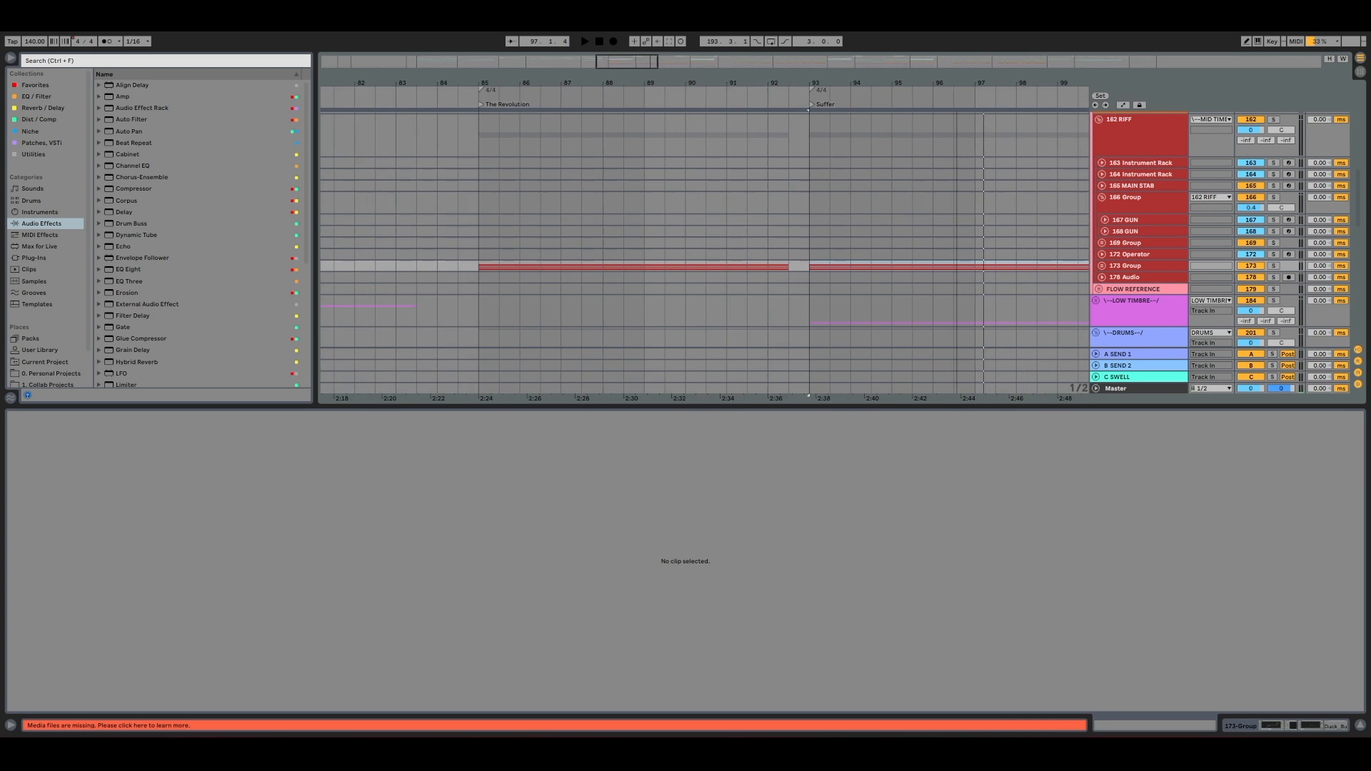
# Unfold the DRUMS and METAL KIT groups, solo METAL KIT, and set the playback position to 93.1.1
pyautogui.press('-')
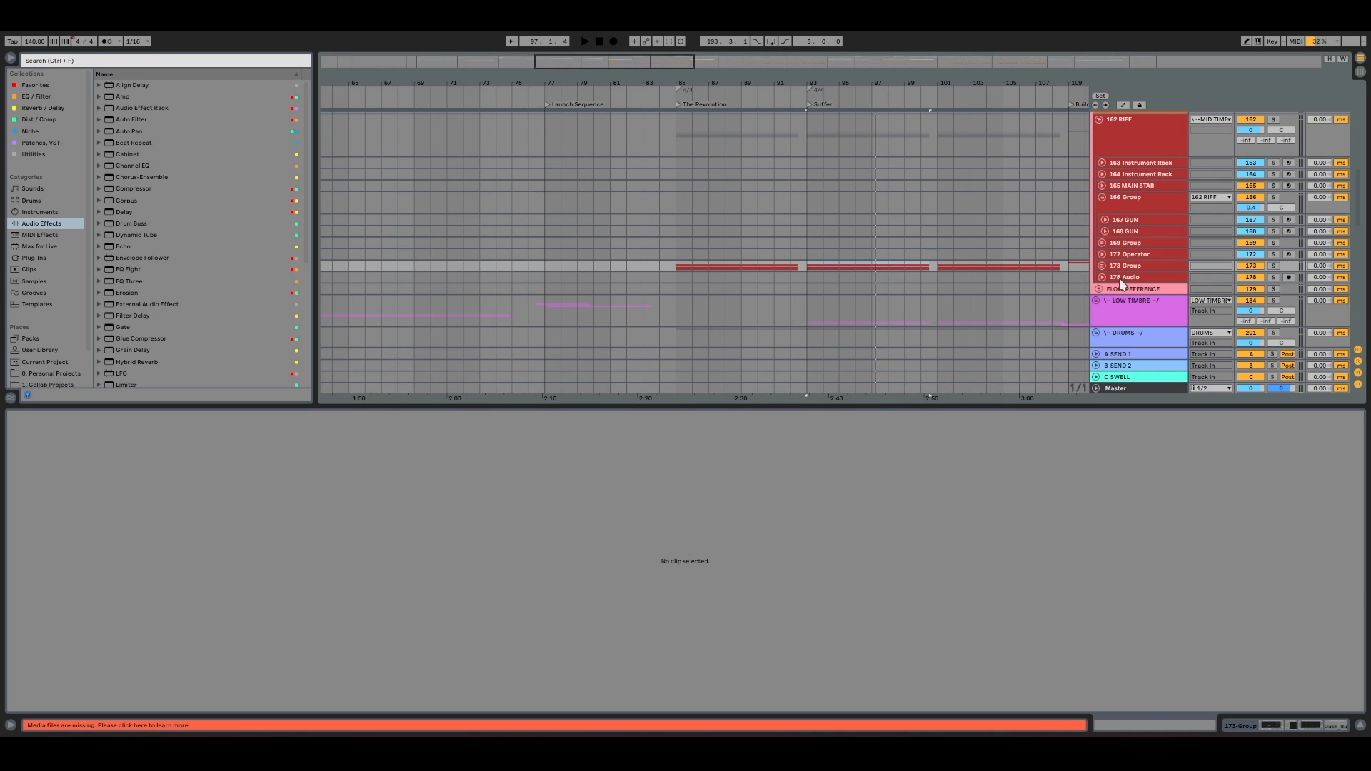
pyautogui.click(1110, 307)
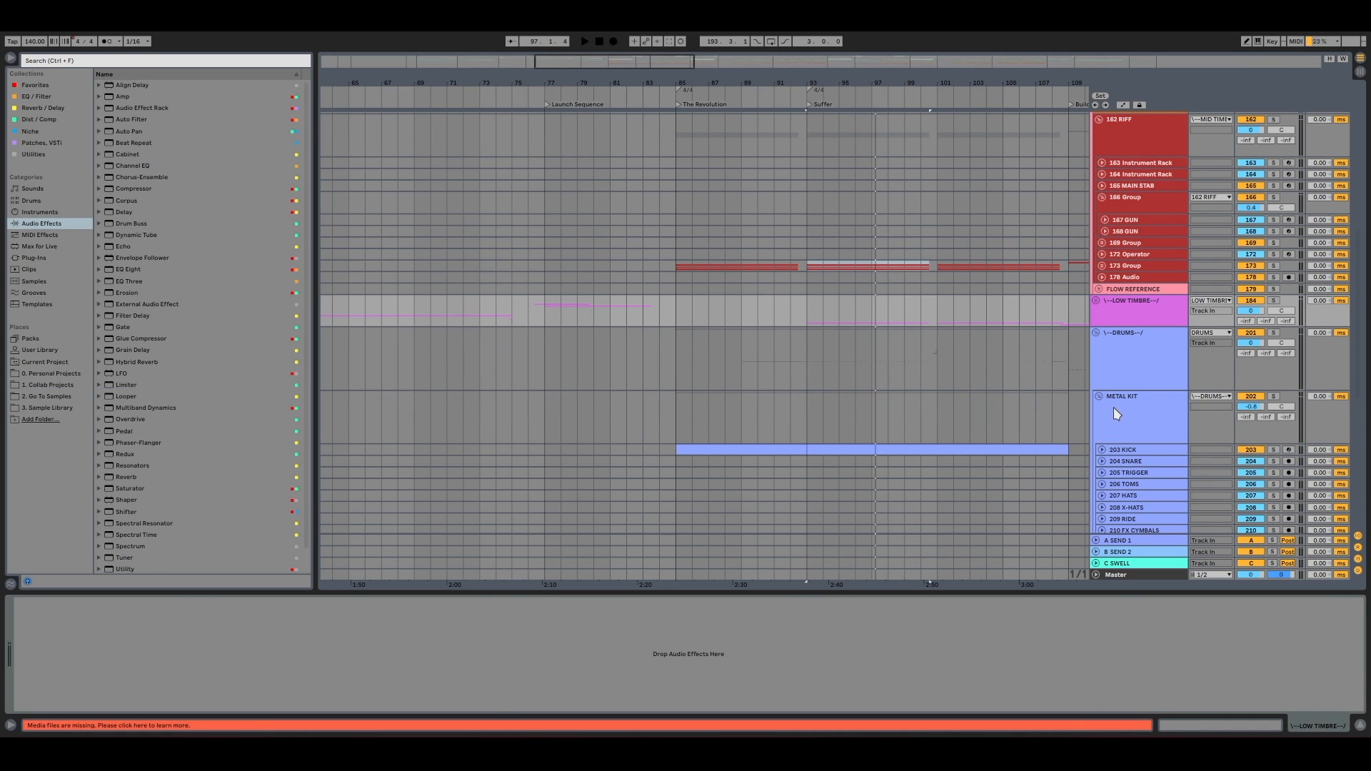
pyautogui.click(1117, 414)
pyautogui.click(818, 429)
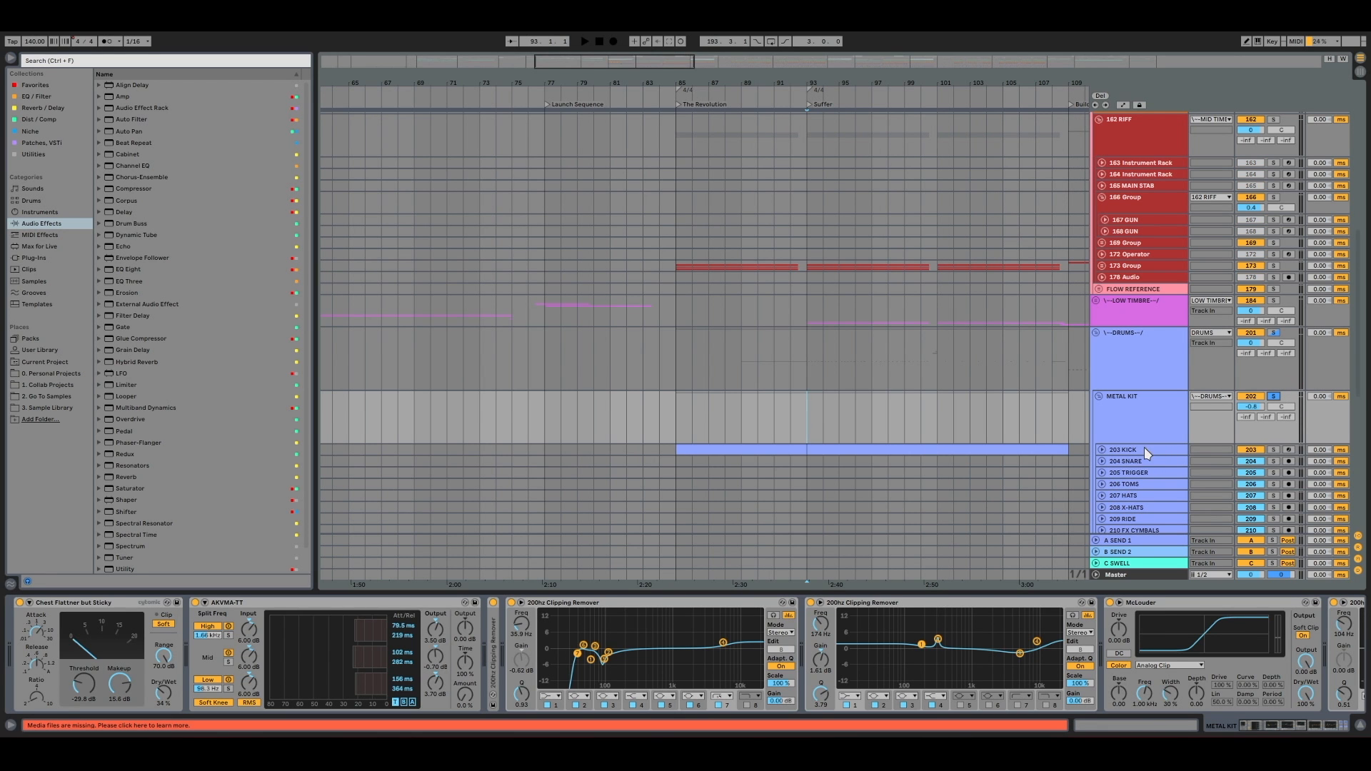
# Open 203 KICK's Kontakt instrument, audition drums in the GGD Invasion kit, and hide the plug-in window
pyautogui.click(1144, 448)
pyautogui.click(567, 603)
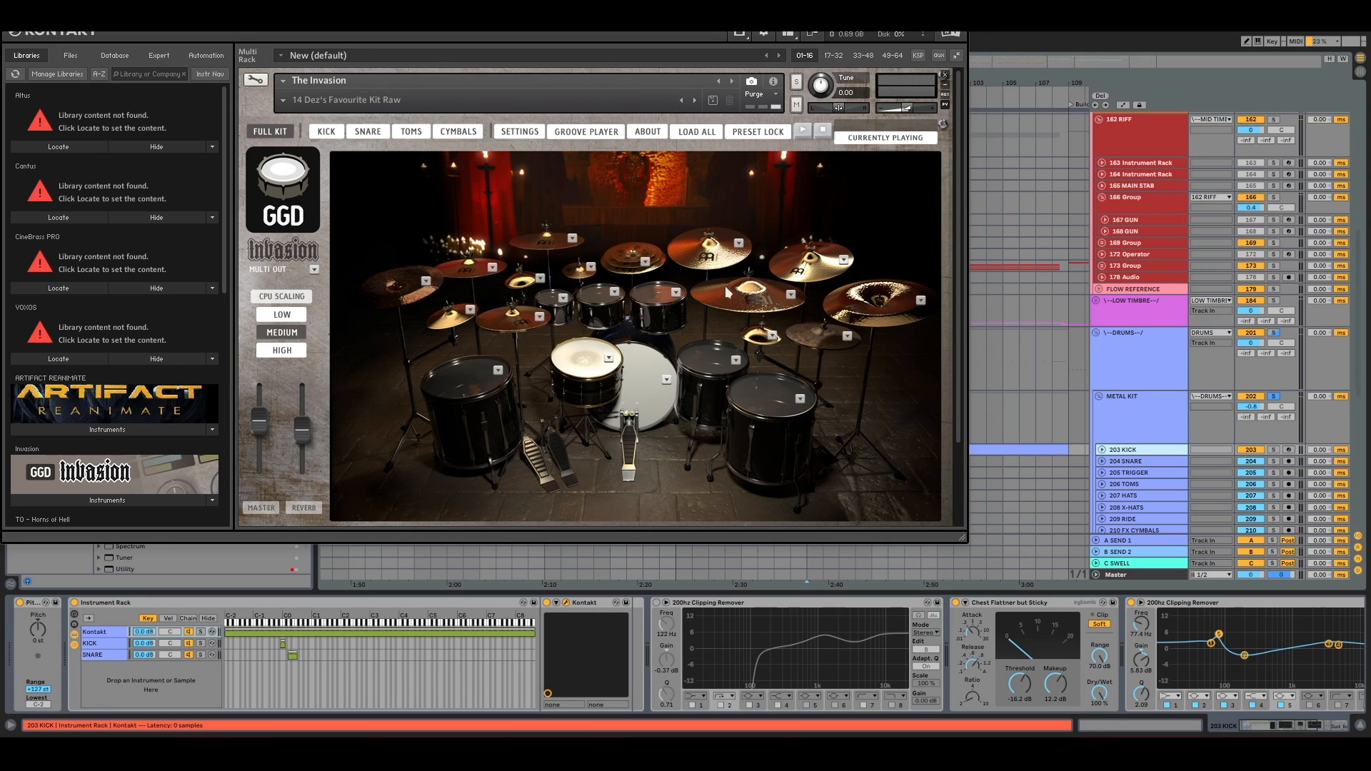
pyautogui.click(642, 396)
pyautogui.click(587, 358)
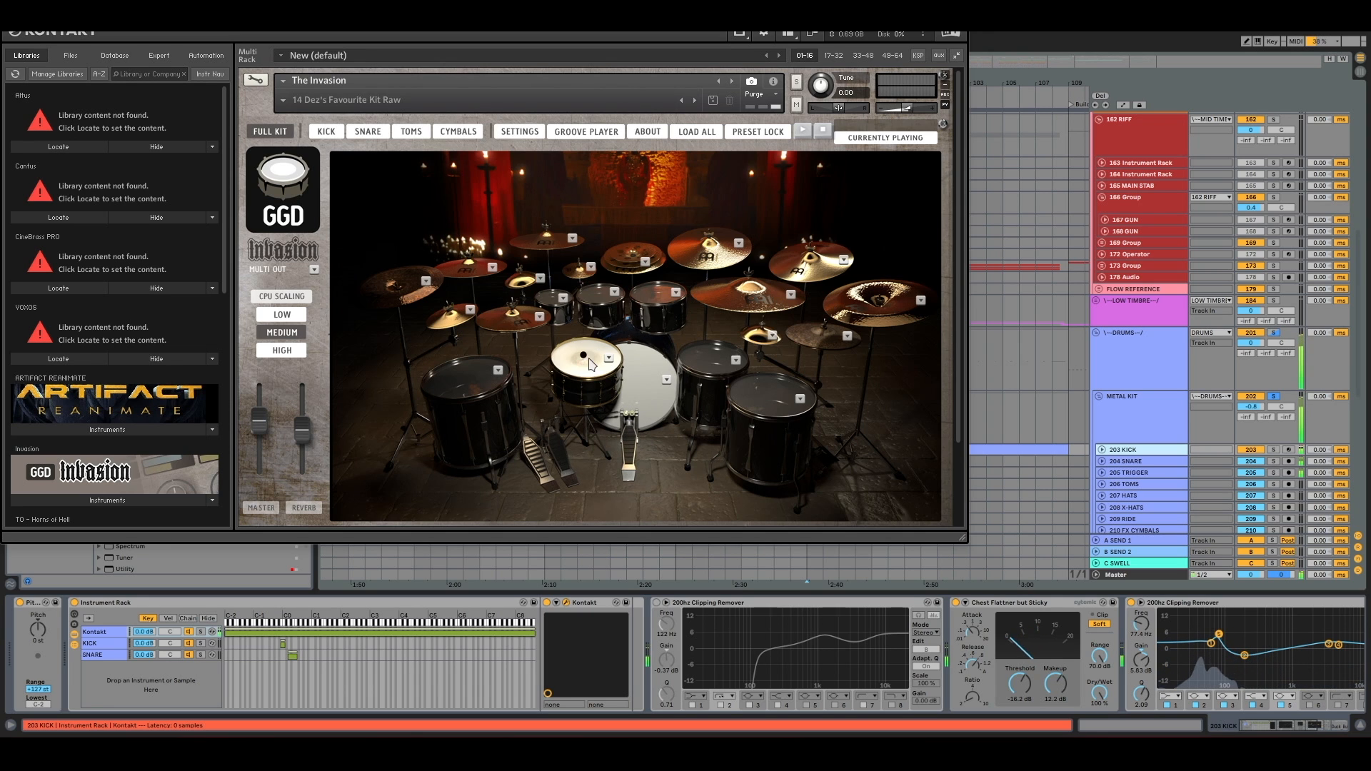
pyautogui.hotkey('ctrl', 'alt', 'p')
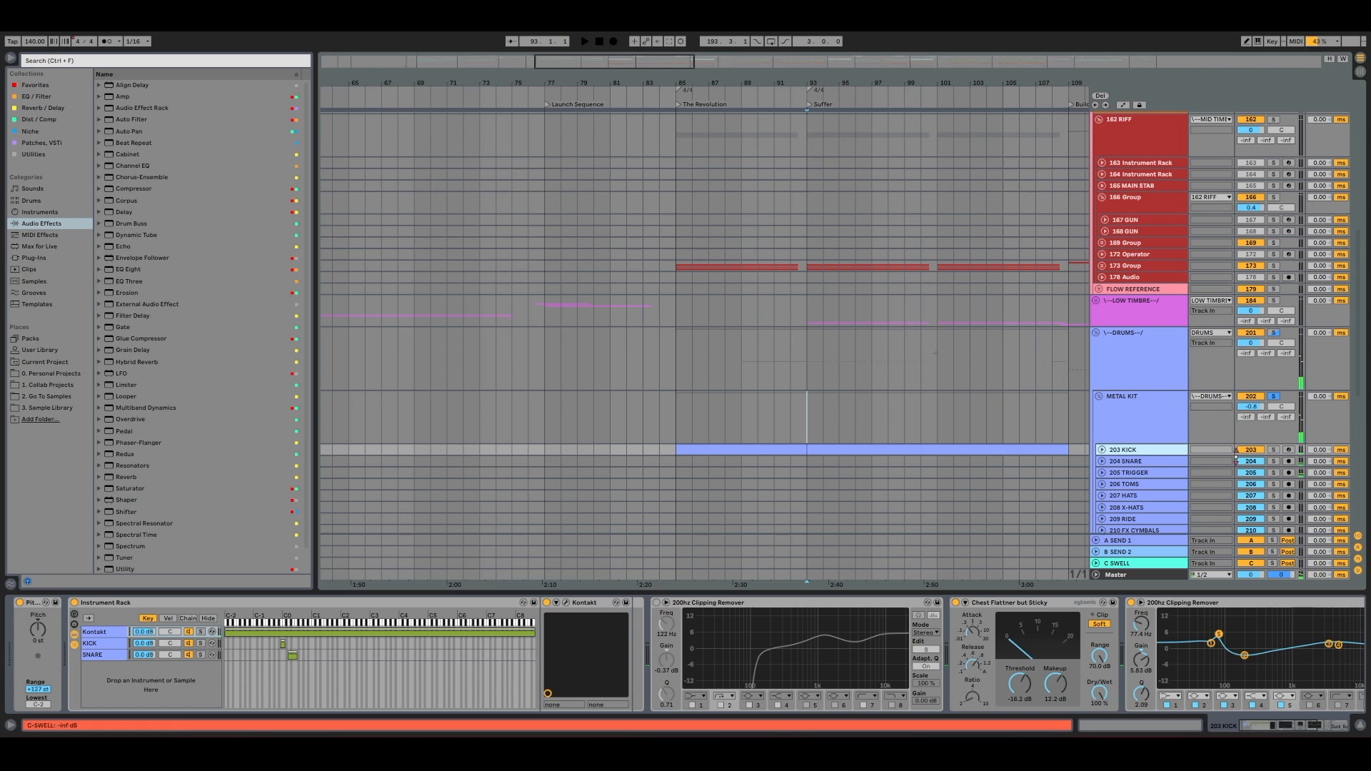
# Examine the effect chains of the METAL KIT tracks from 204 SNARE down to 213 ROOM FAR, and play the soloed kit from 93.1.1
pyautogui.click(1148, 460)
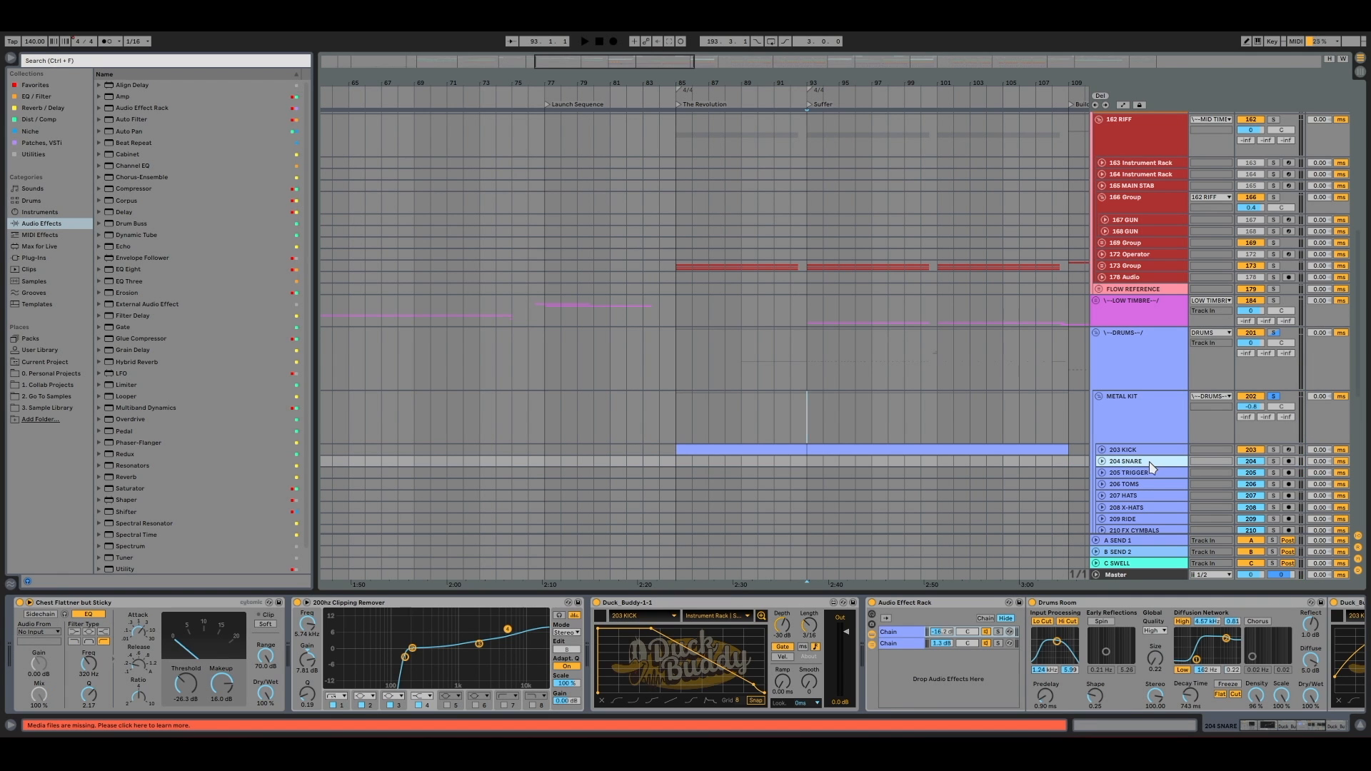
pyautogui.click(1148, 473)
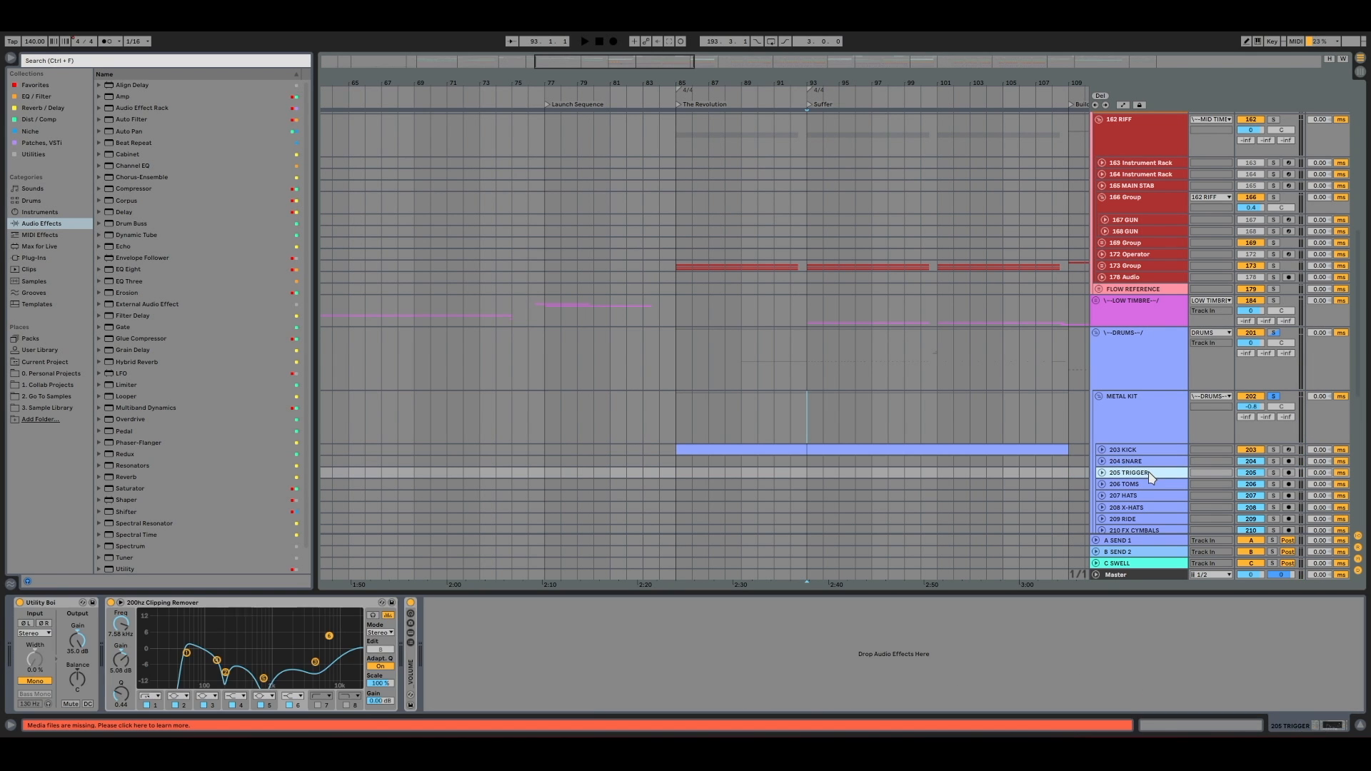
pyautogui.click(1149, 484)
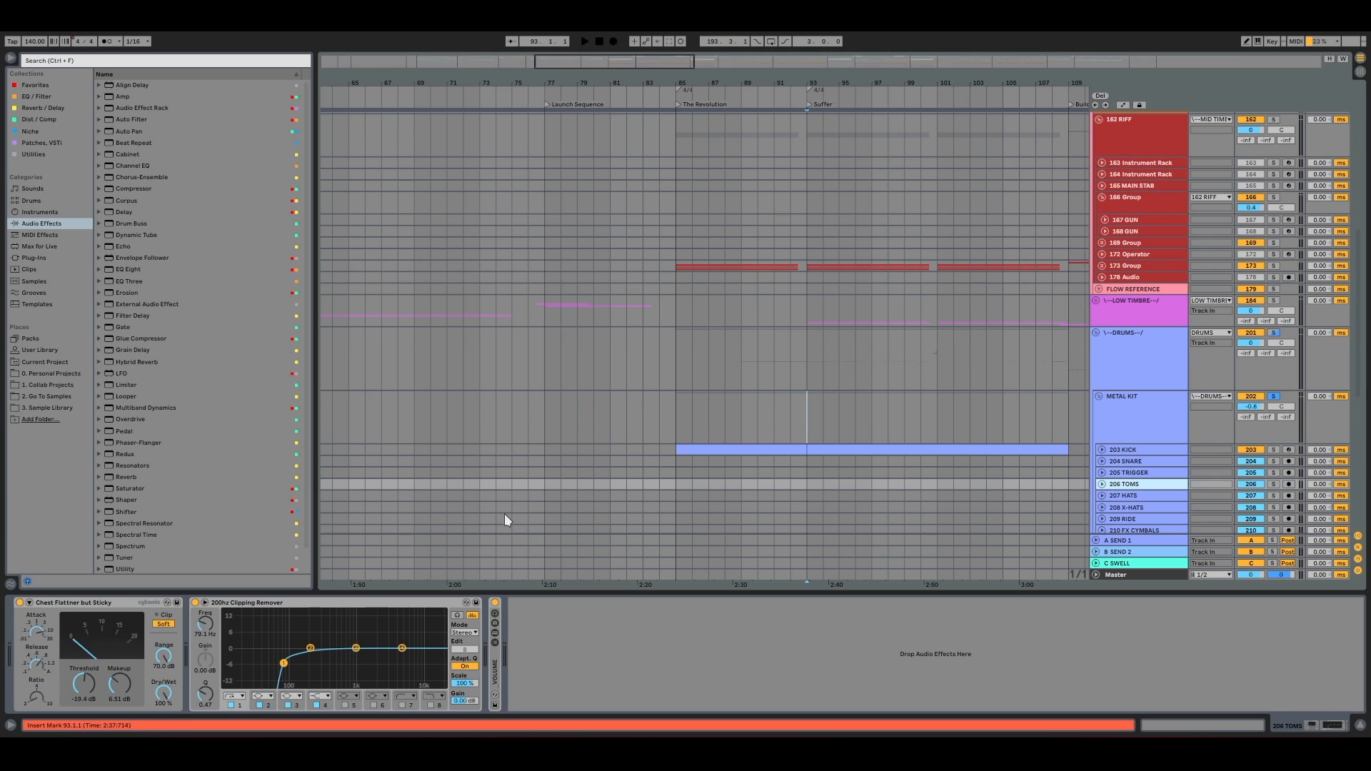
pyautogui.click(1146, 495)
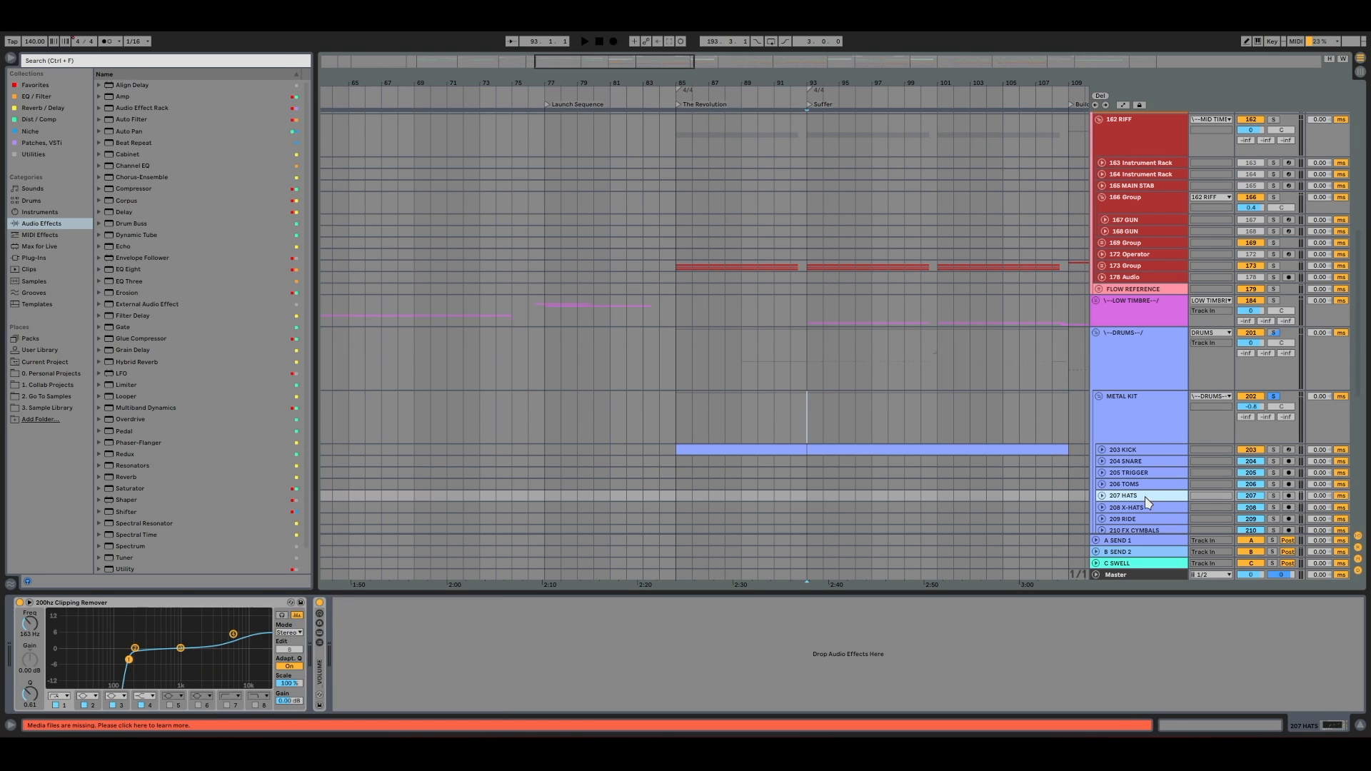
pyautogui.click(1146, 508)
pyautogui.click(1146, 522)
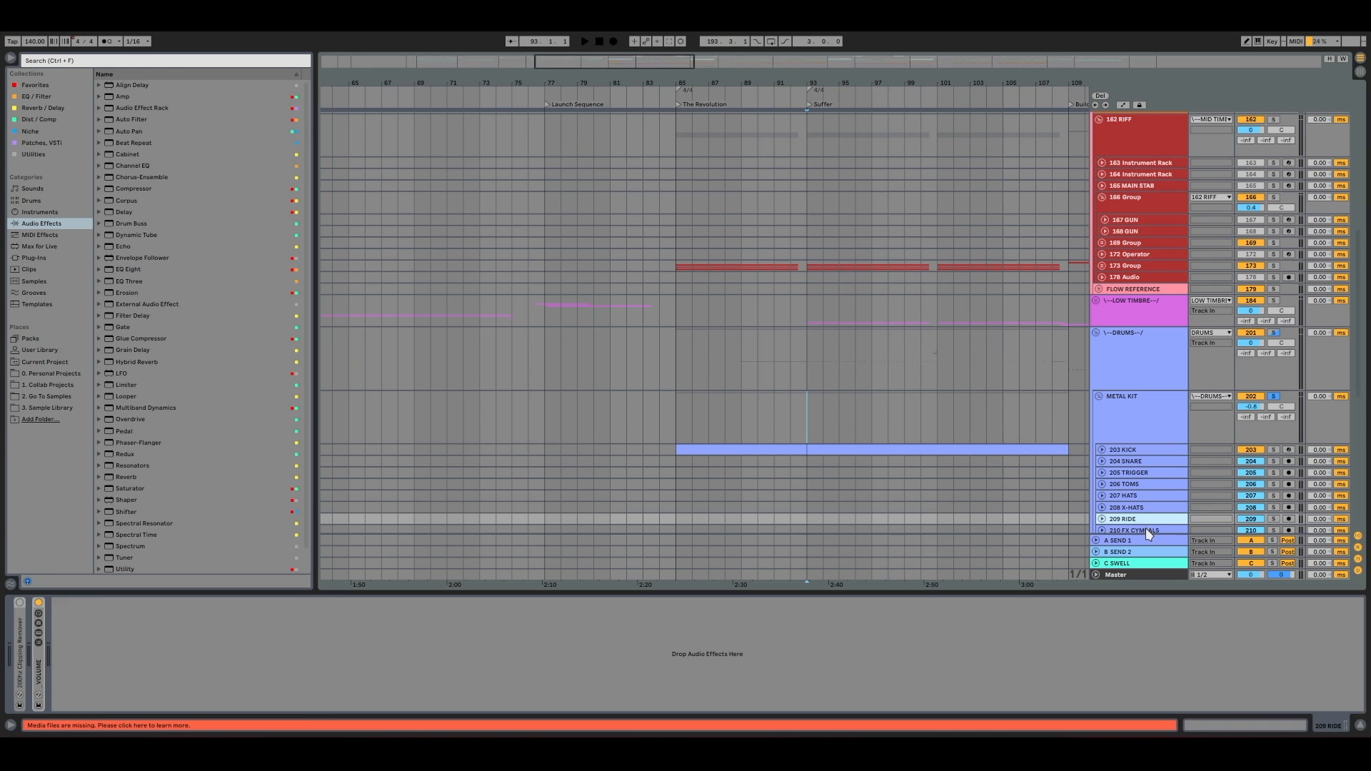
pyautogui.click(1148, 532)
pyautogui.scroll(-5, 1148, 531)
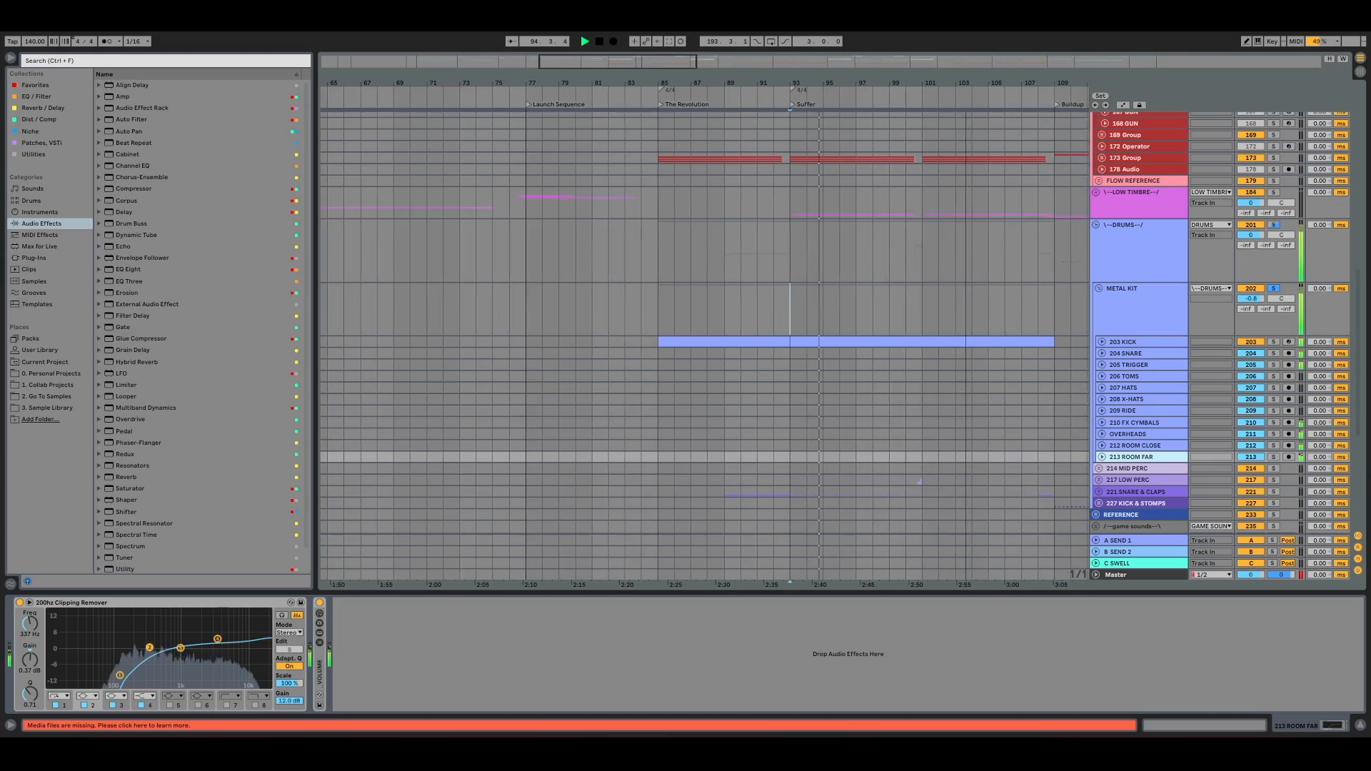
# Unfold all tracks to show the cymbal and room tracks' MUTE automation, and play that passage from 89.1.1
pyautogui.click(1154, 349)
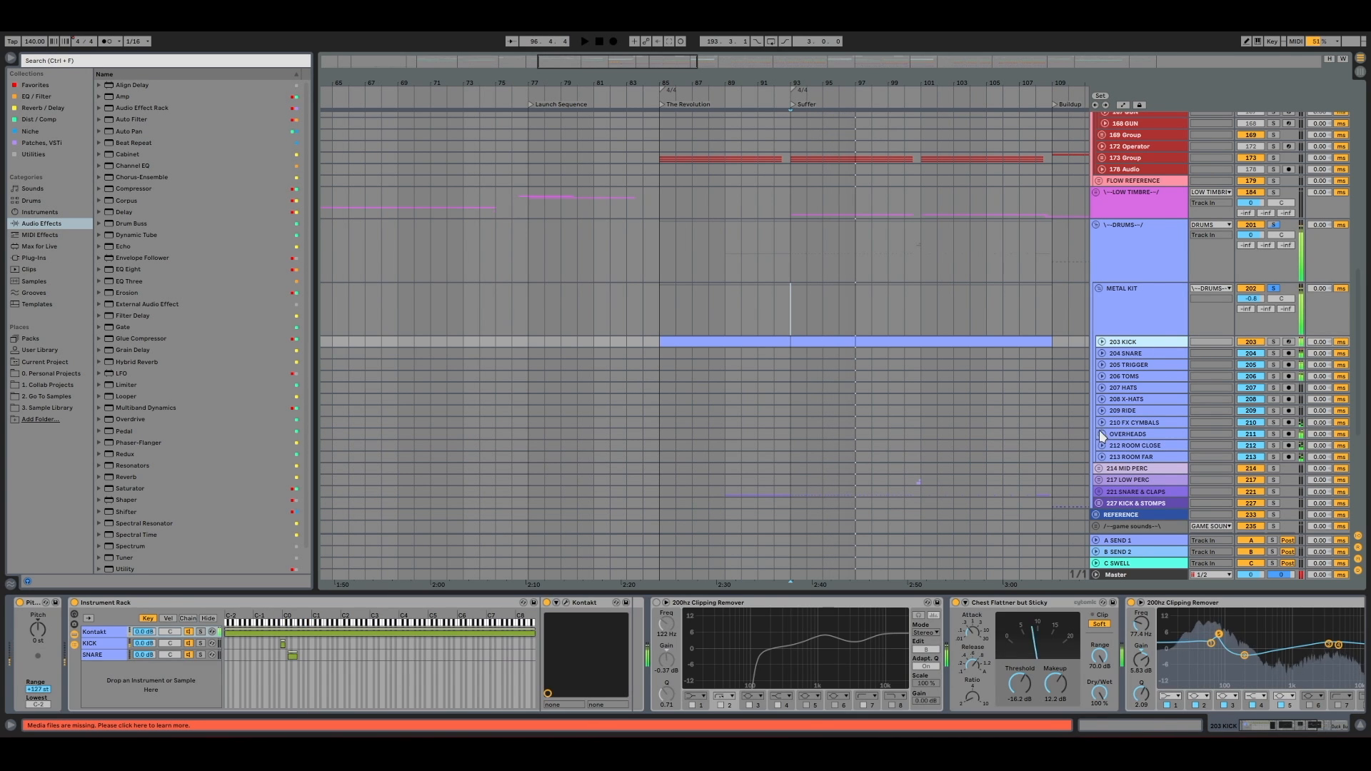
pyautogui.keyDown('alt'); pyautogui.click(1102, 425); pyautogui.keyUp('alt')
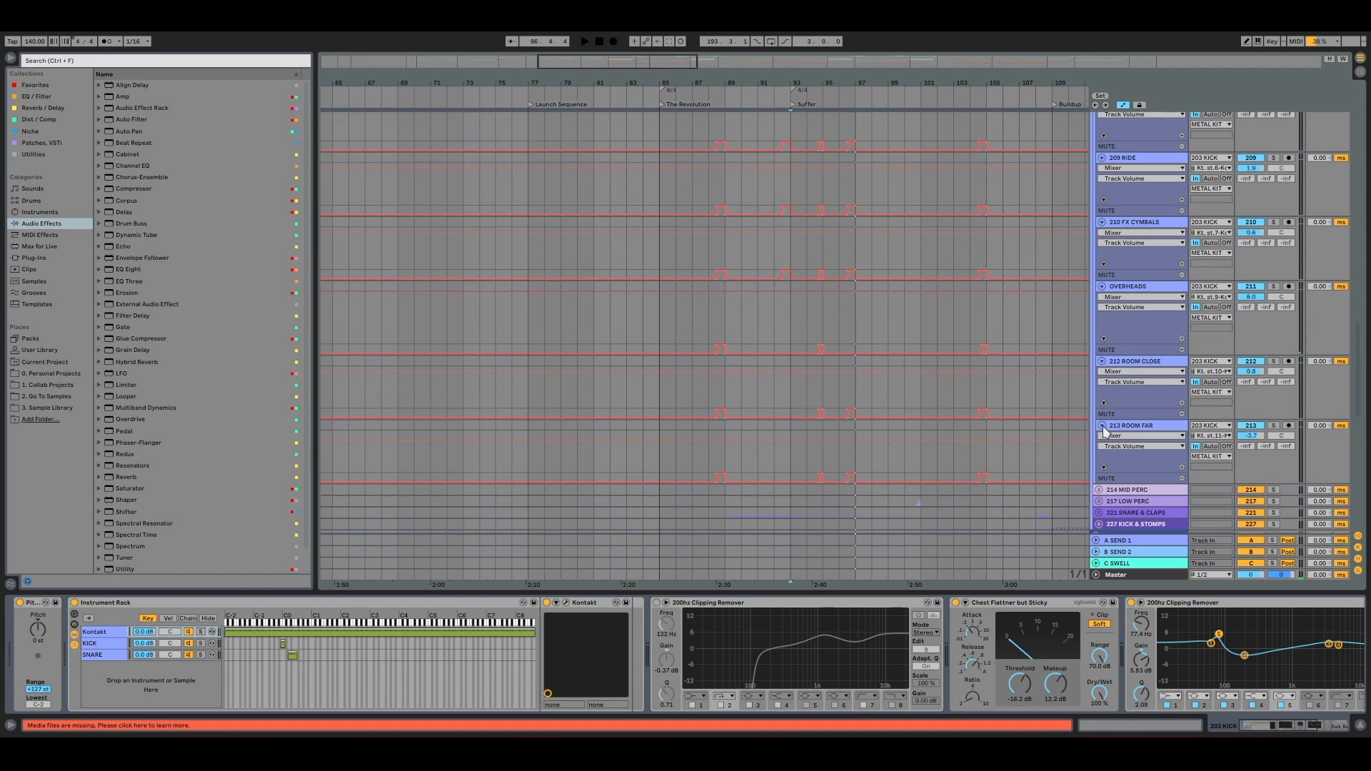
pyautogui.click(730, 328)
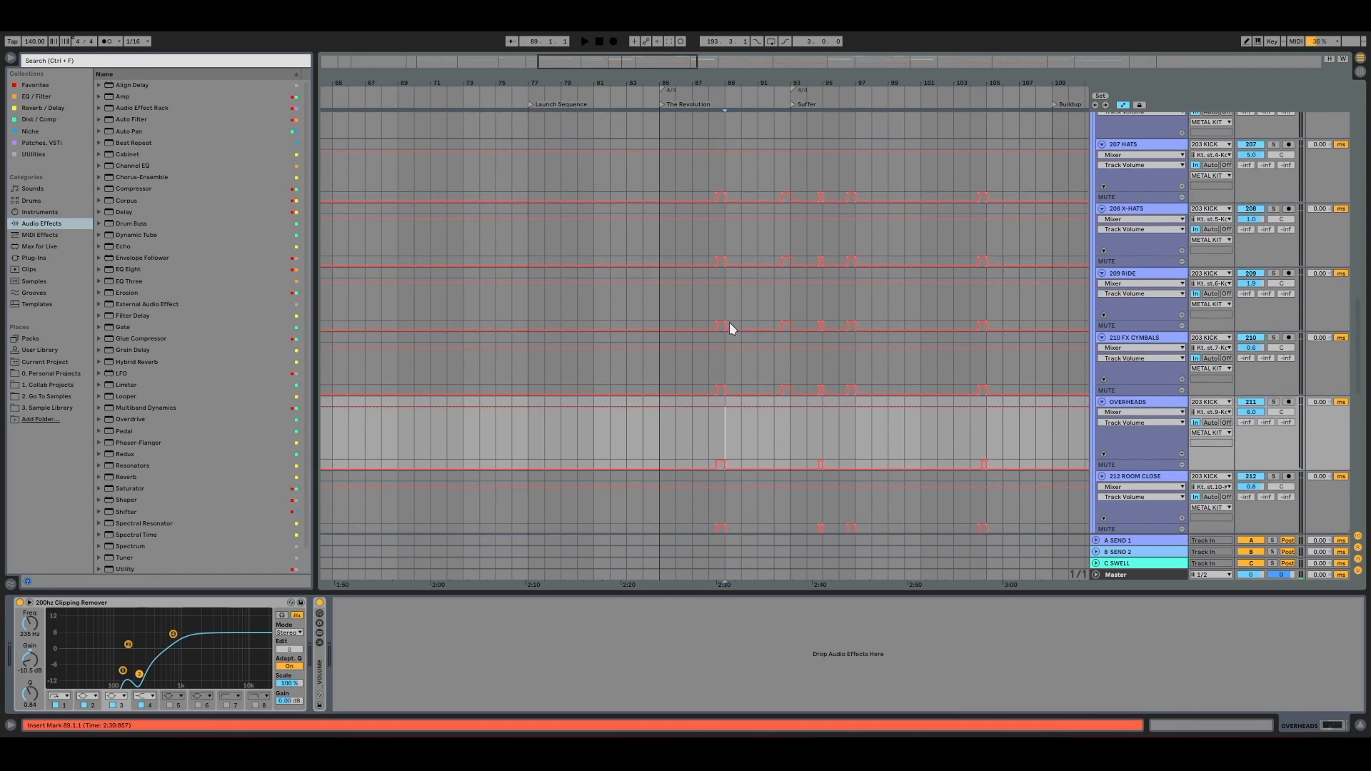
pyautogui.click(714, 237)
pyautogui.press('+')
pyautogui.press('+')
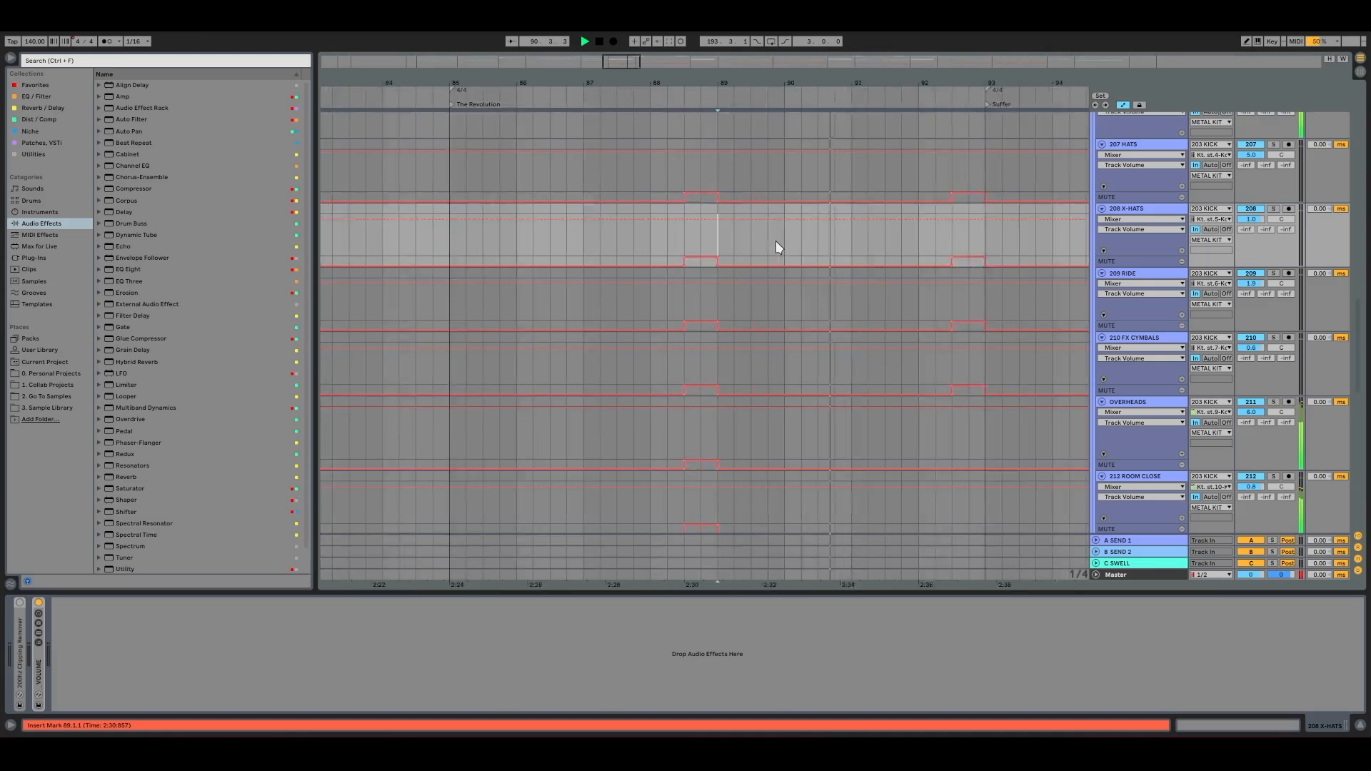
# Open the 203 KICK clip's notes and play the drum pattern from bar 5 of the clip
pyautogui.scroll(2, 775, 247)
pyautogui.scroll(4, 776, 241)
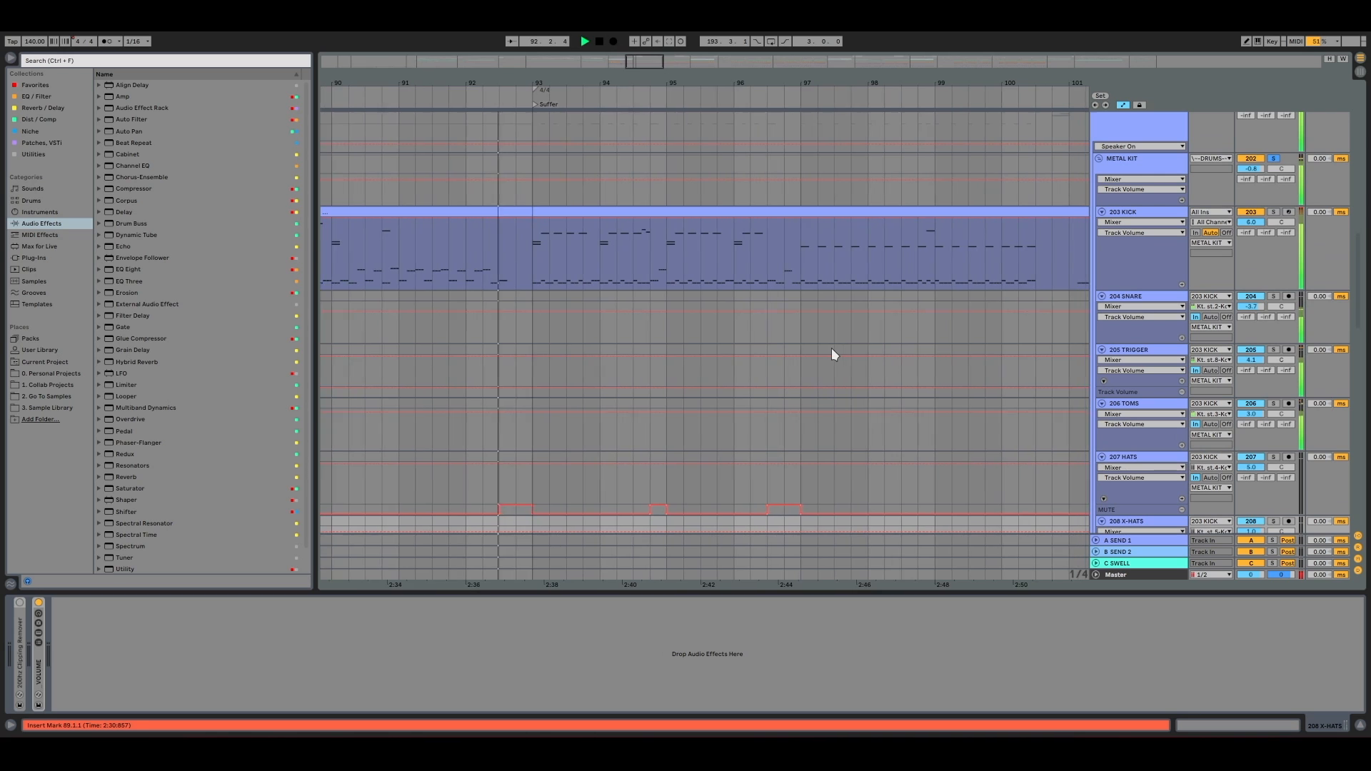
pyautogui.doubleClick(558, 212)
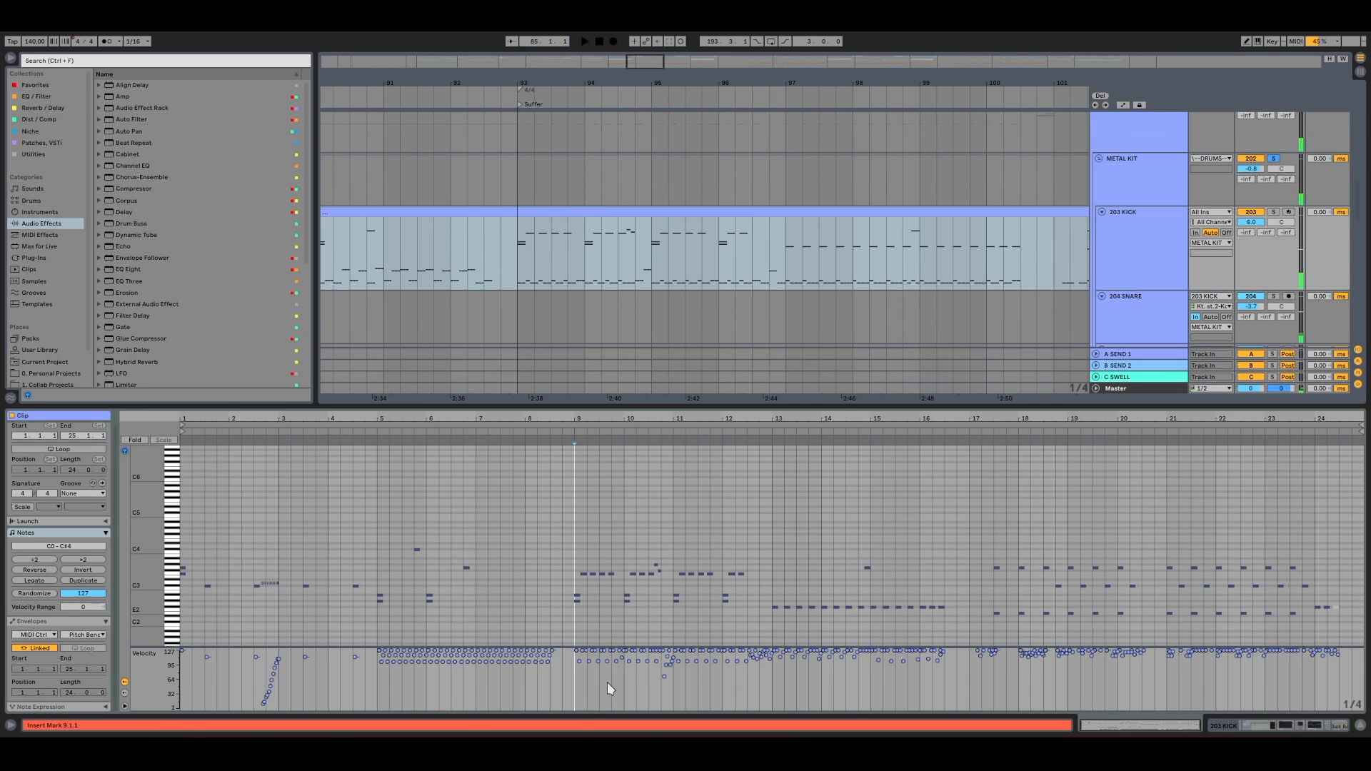
pyautogui.moveTo(338, 646)
pyautogui.mouseDown()
pyautogui.moveTo(329, 575)
pyautogui.moveTo(343, 640)
pyautogui.mouseUp()
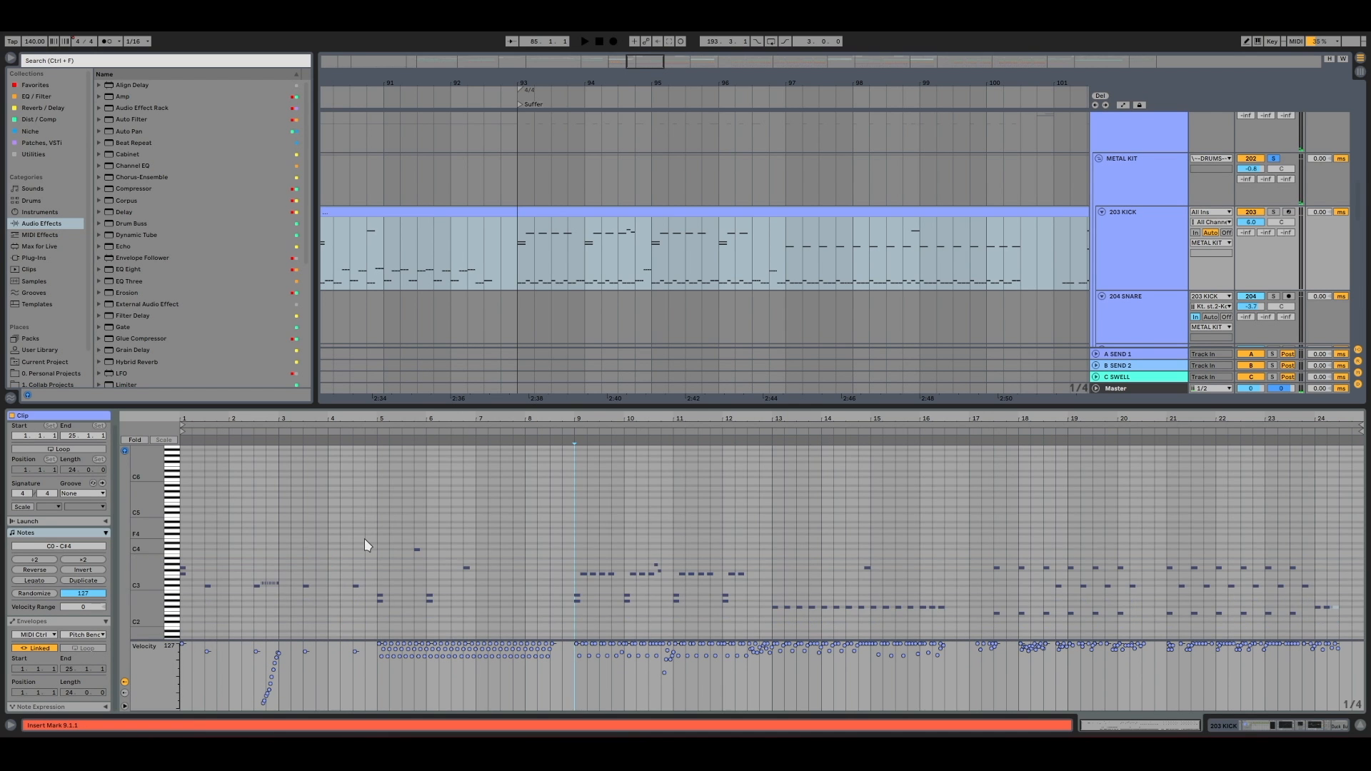
pyautogui.moveTo(383, 418)
pyautogui.mouseDown()
pyautogui.moveTo(382, 485)
pyautogui.moveTo(363, 415)
pyautogui.mouseUp()
pyautogui.click(327, 507)
pyautogui.press('space')
pyautogui.moveTo(742, 419); pyautogui.dragTo(624, 417)
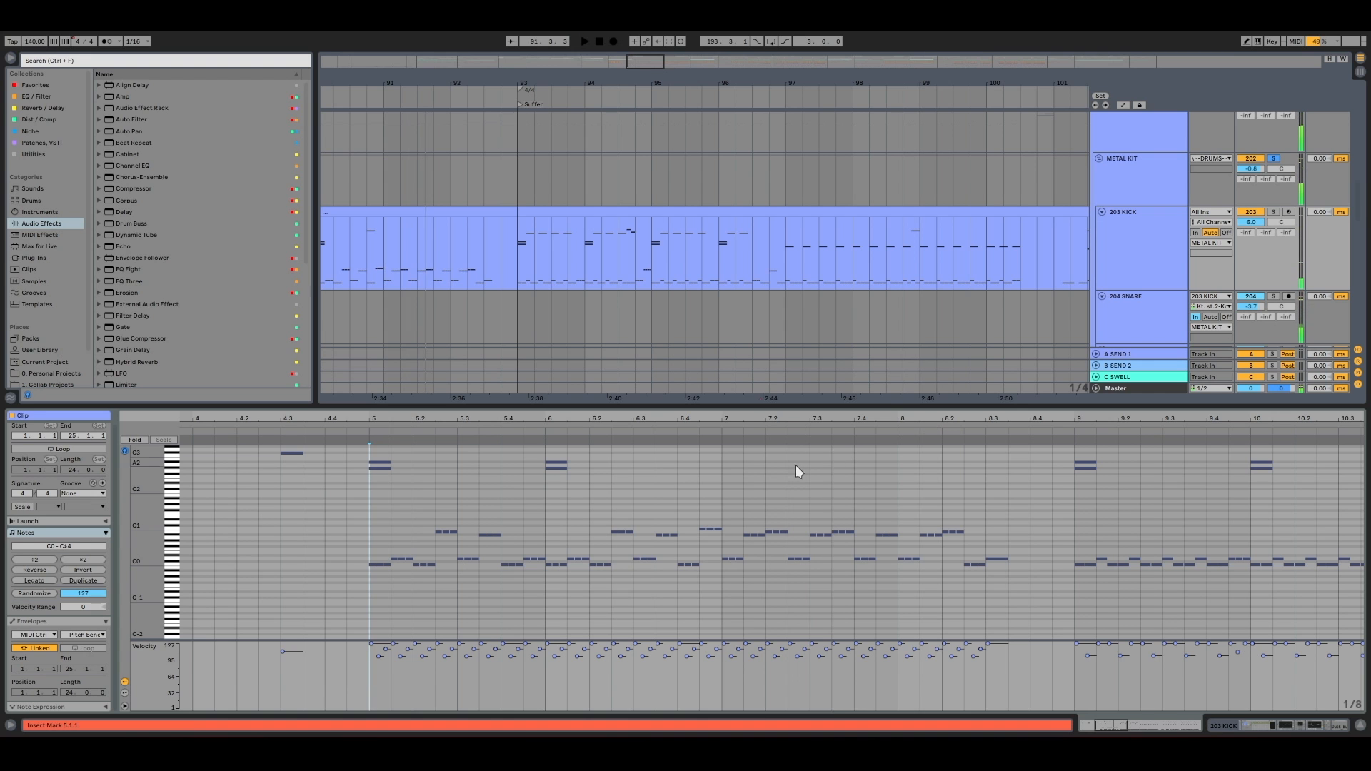
# Play the 203 KICK drum pattern from bar 9 of the clip and examine its notes
pyautogui.moveTo(759, 416); pyautogui.dragTo(653, 410)
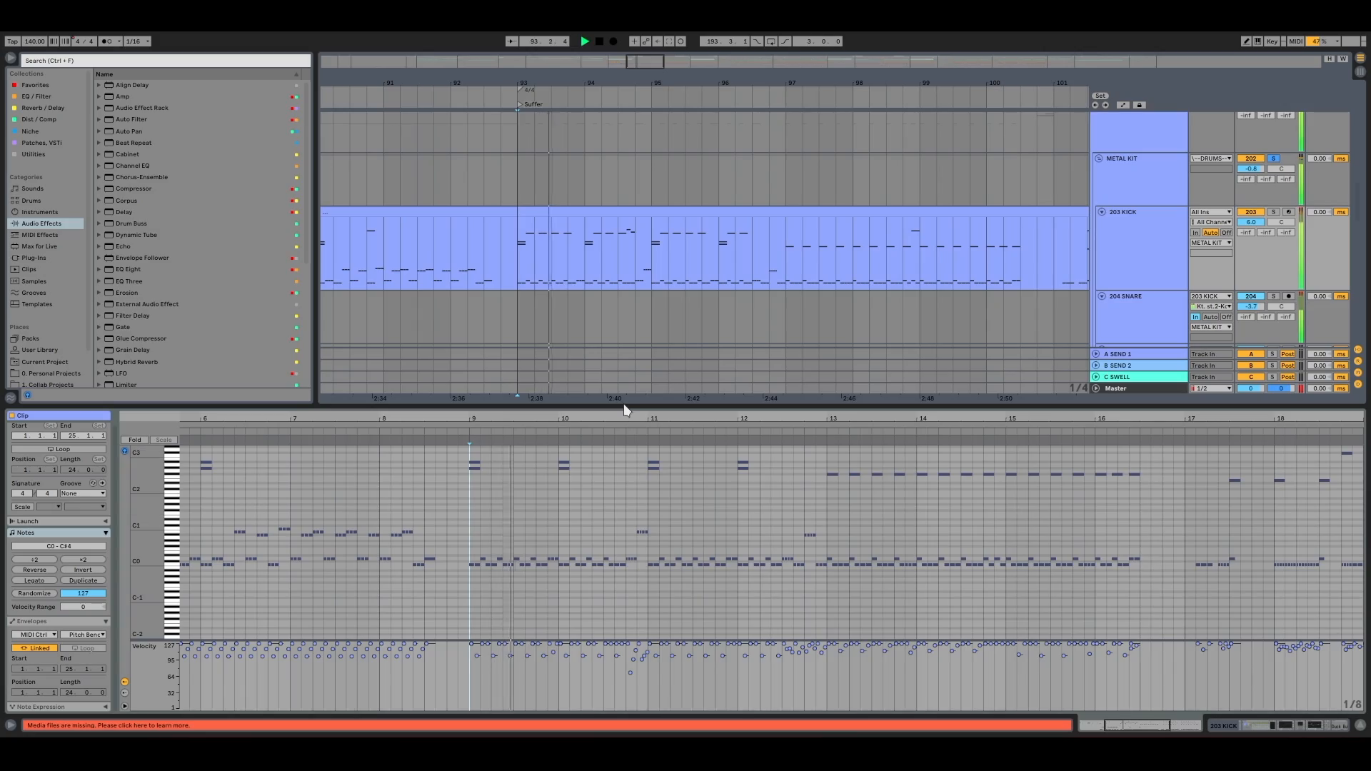
pyautogui.moveTo(631, 419); pyautogui.dragTo(489, 419)
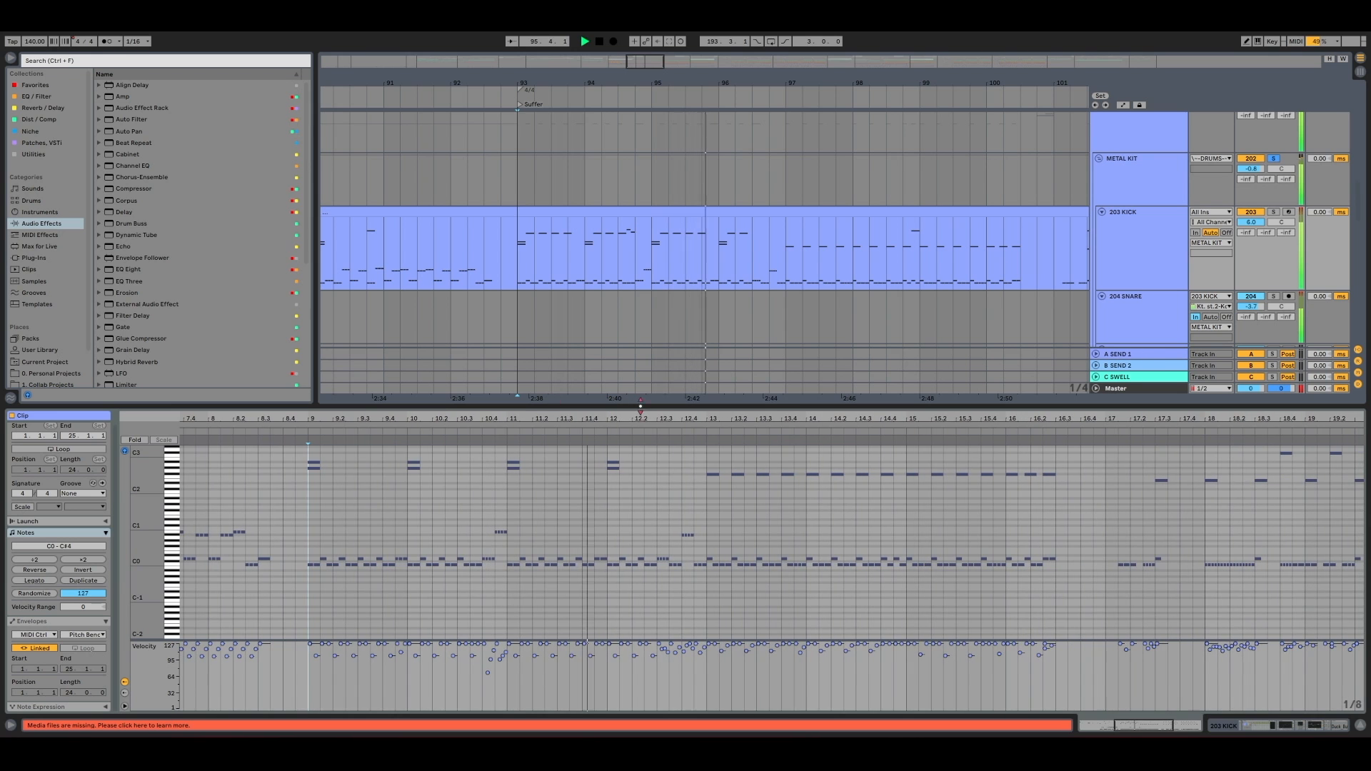
pyautogui.moveTo(647, 414)
pyautogui.mouseDown()
pyautogui.moveTo(646, 441)
pyautogui.moveTo(647, 404)
pyautogui.mouseUp()
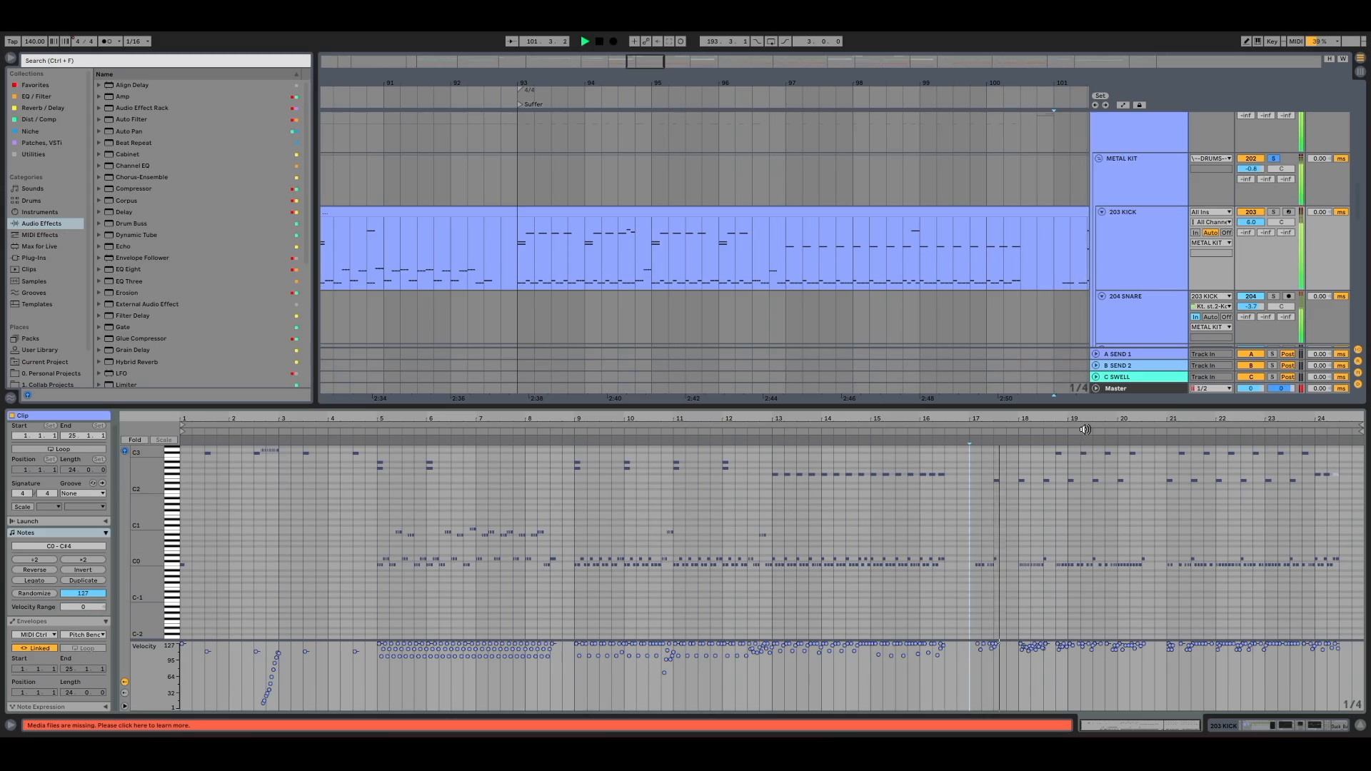
# Examine the 203 KICK clip's notes from bar 17 onward during playback, then stop playing
pyautogui.scroll(10, 999, 542)
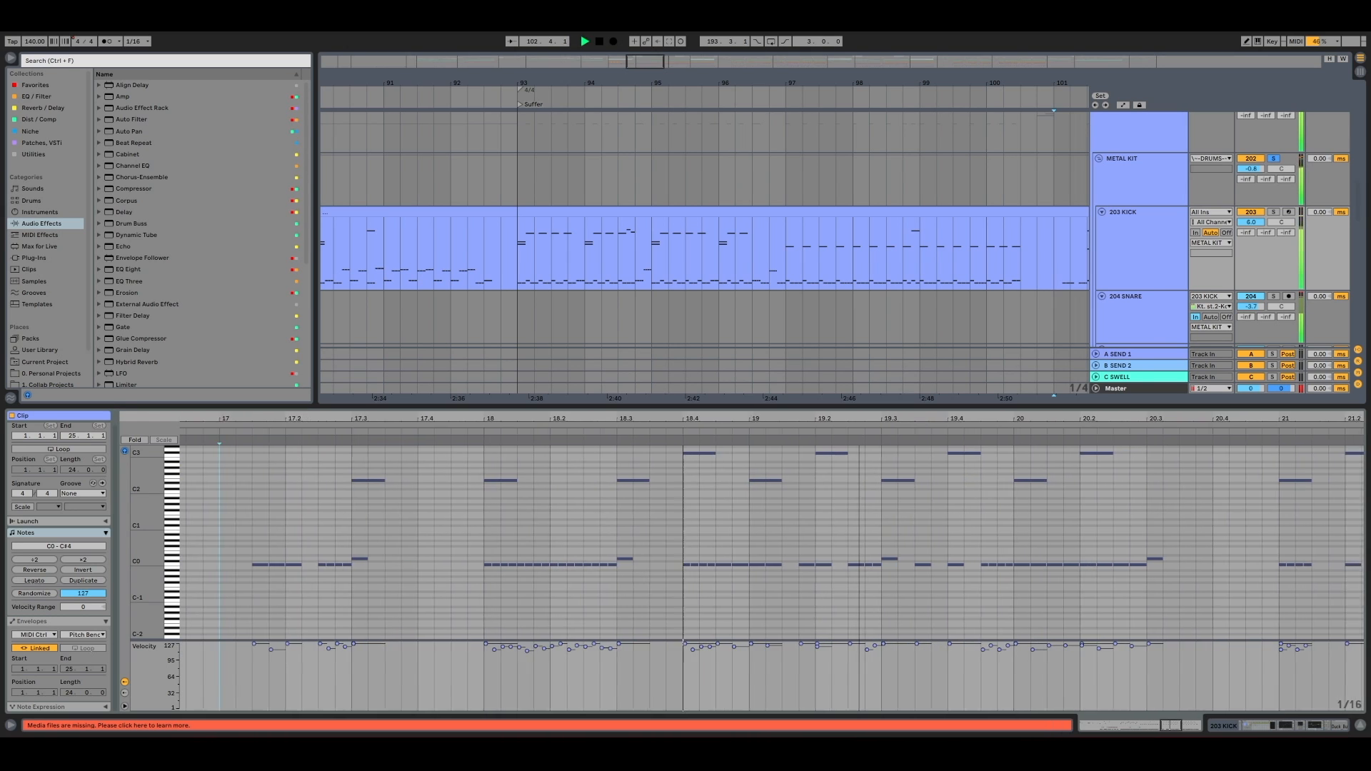
pyautogui.scroll(-10, 932, 422)
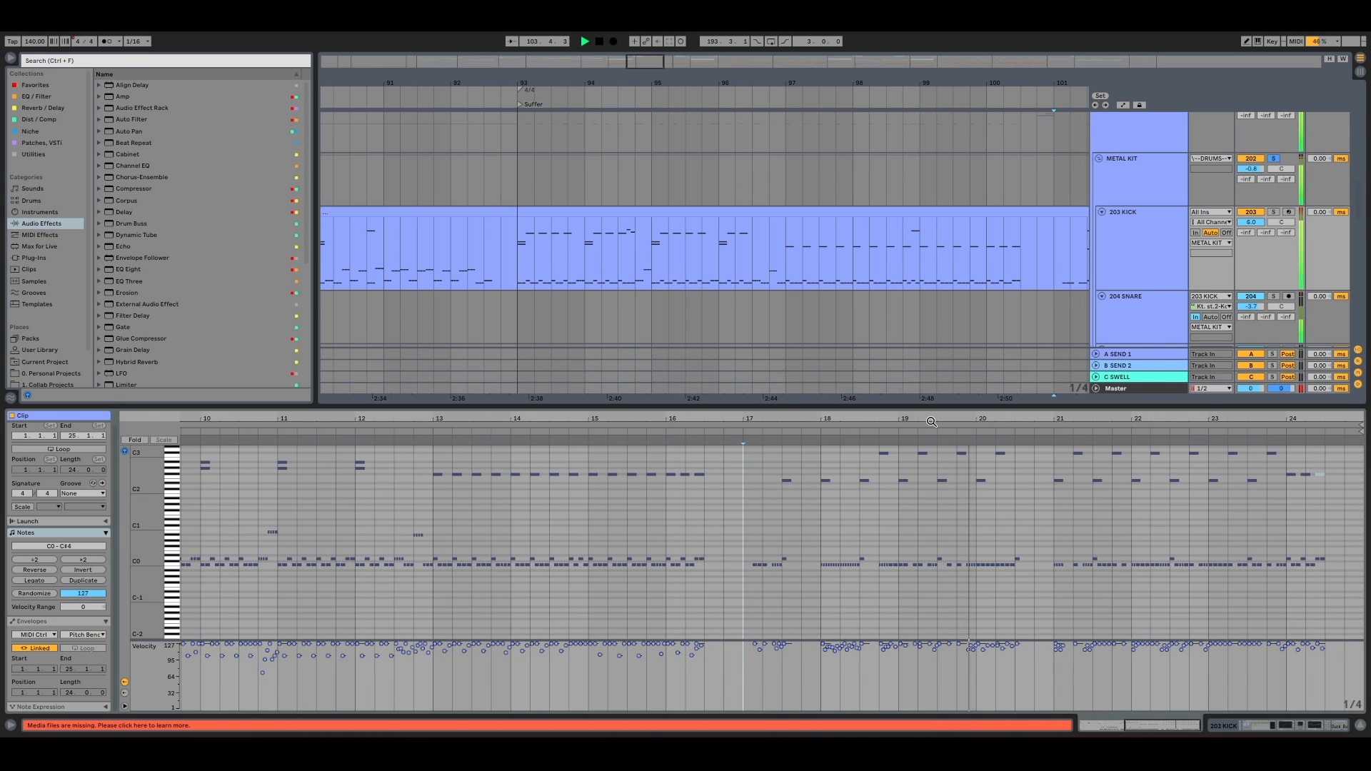
pyautogui.scroll(-5, 771, 571)
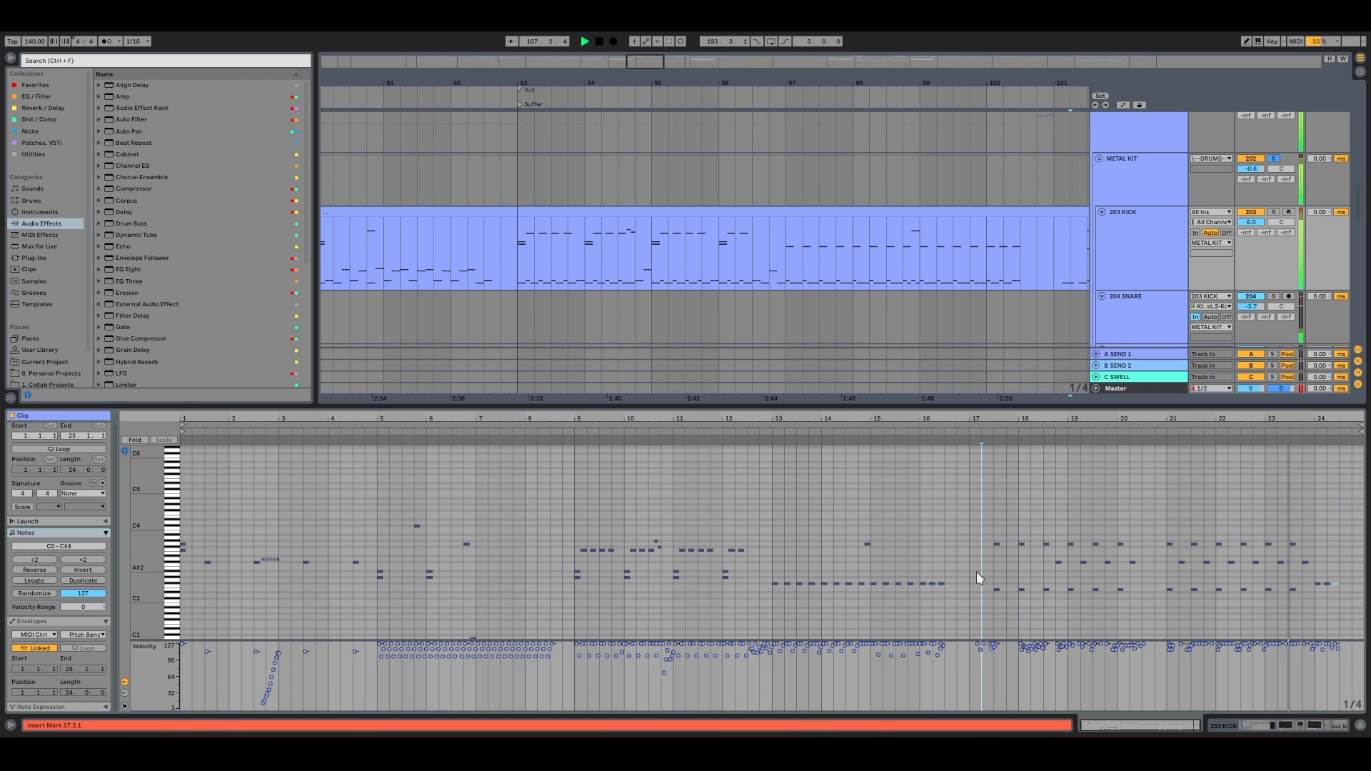
pyautogui.press('space')
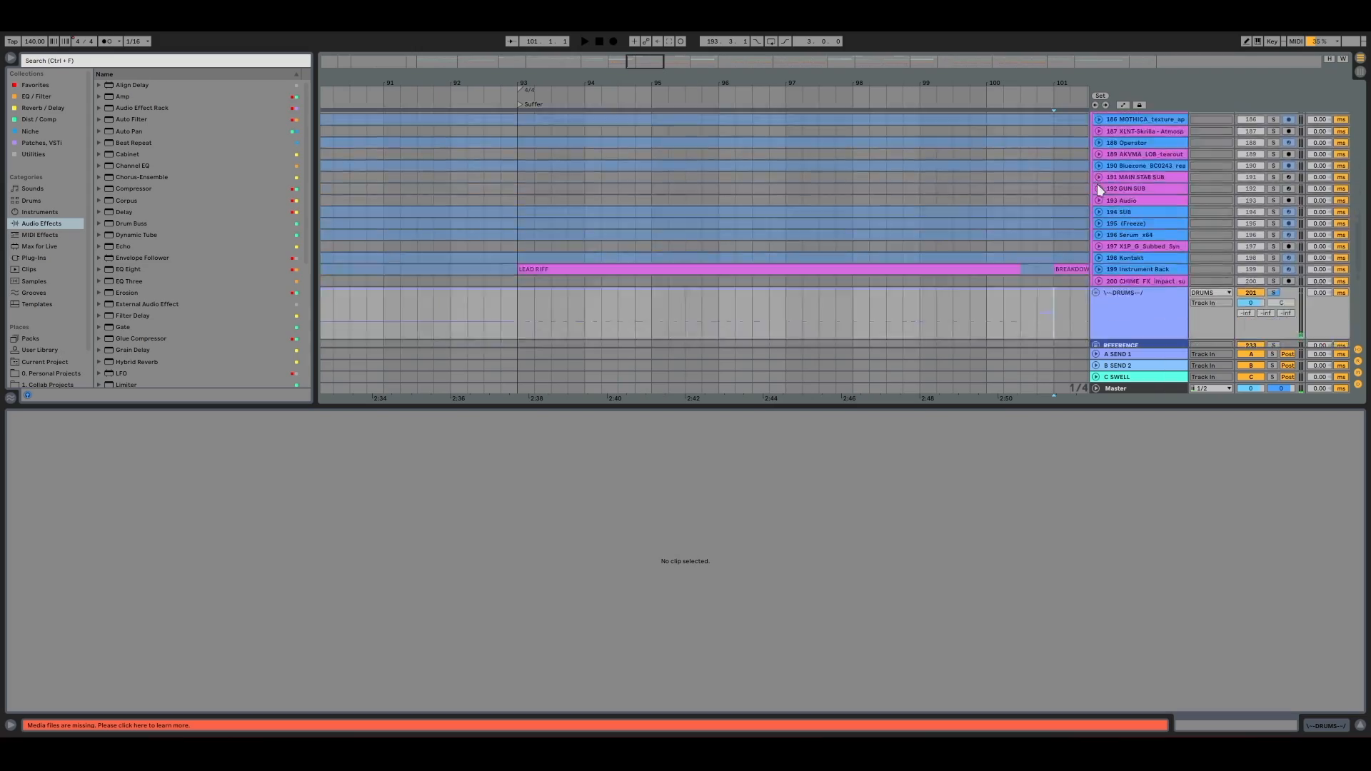
# Solo 199 Instrument Rack in the LOW TIMBRE group, and examine its LEAD RIFF notes and device chain
pyautogui.scroll(3, 1097, 183)
pyautogui.scroll(1, 1096, 190)
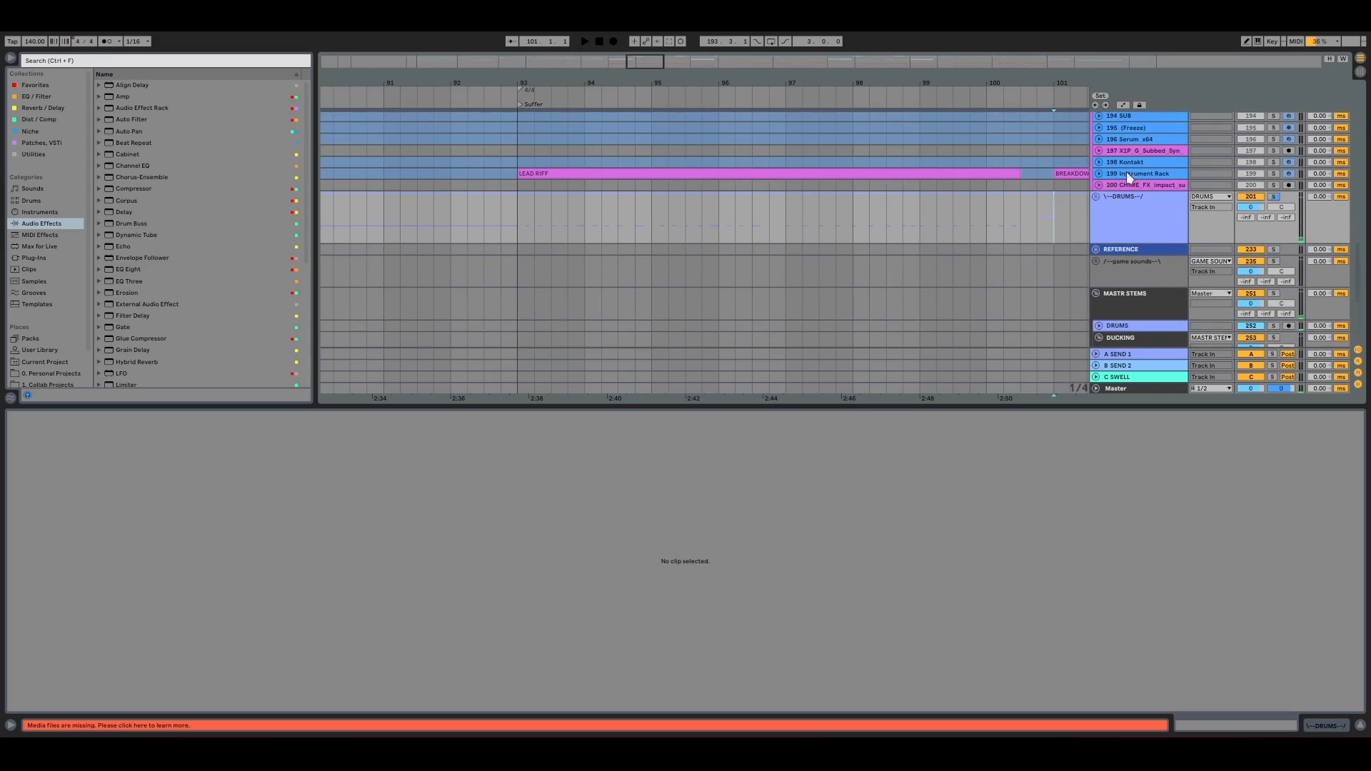
pyautogui.click(1133, 176)
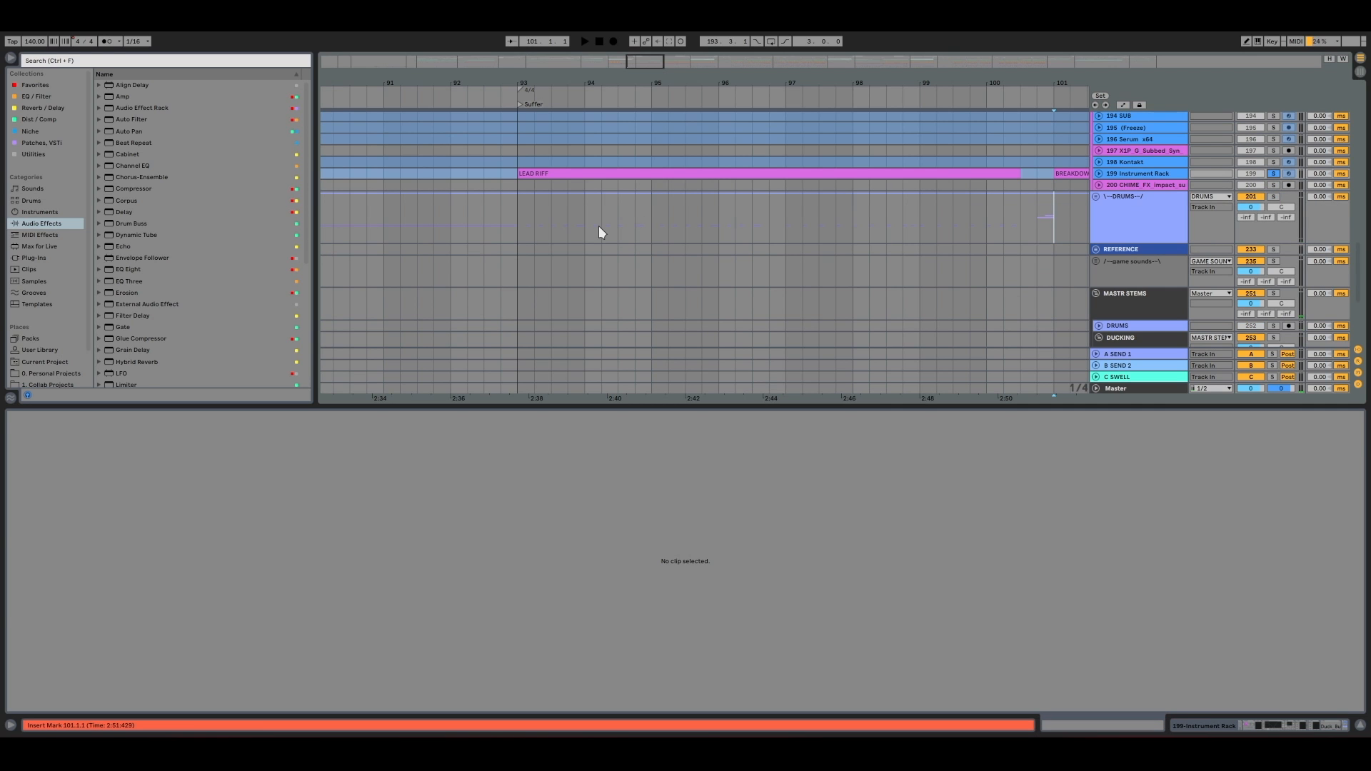
pyautogui.click(538, 174)
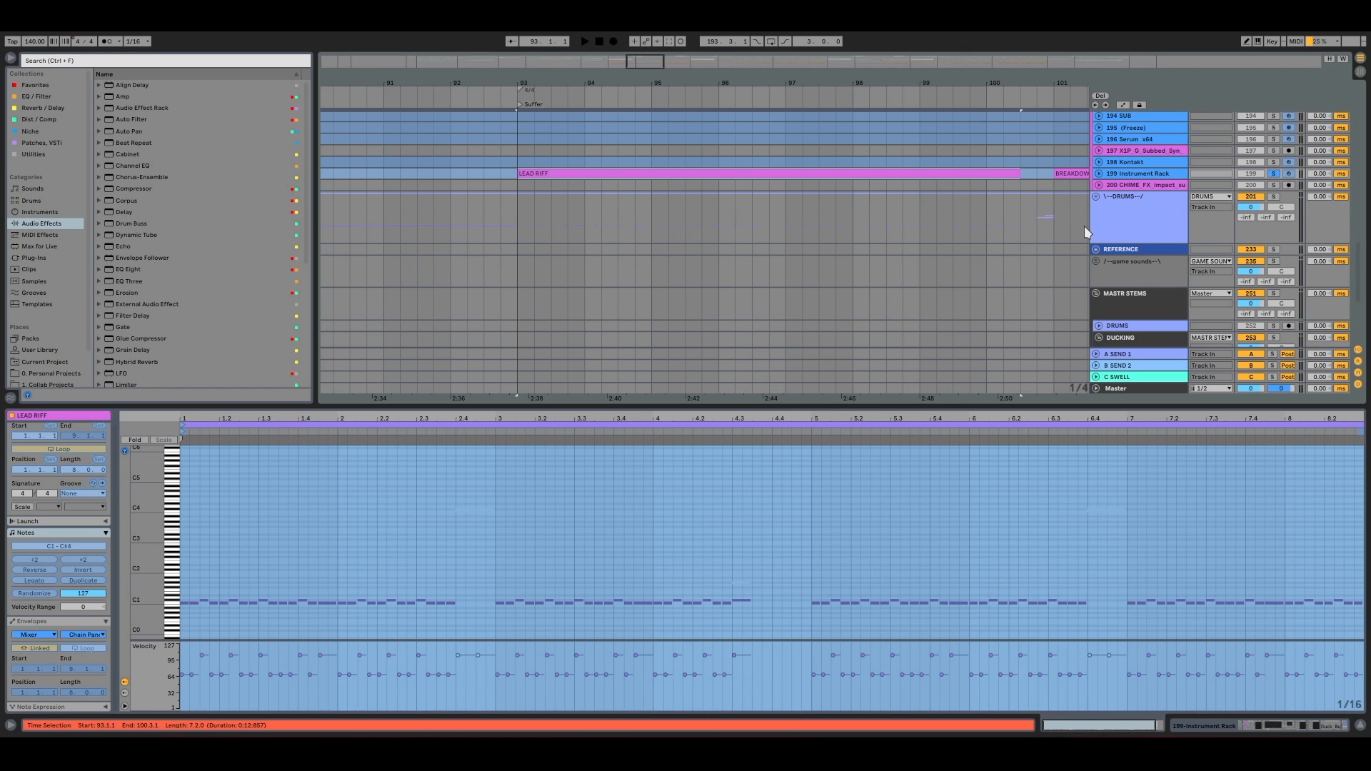
pyautogui.click(1151, 176)
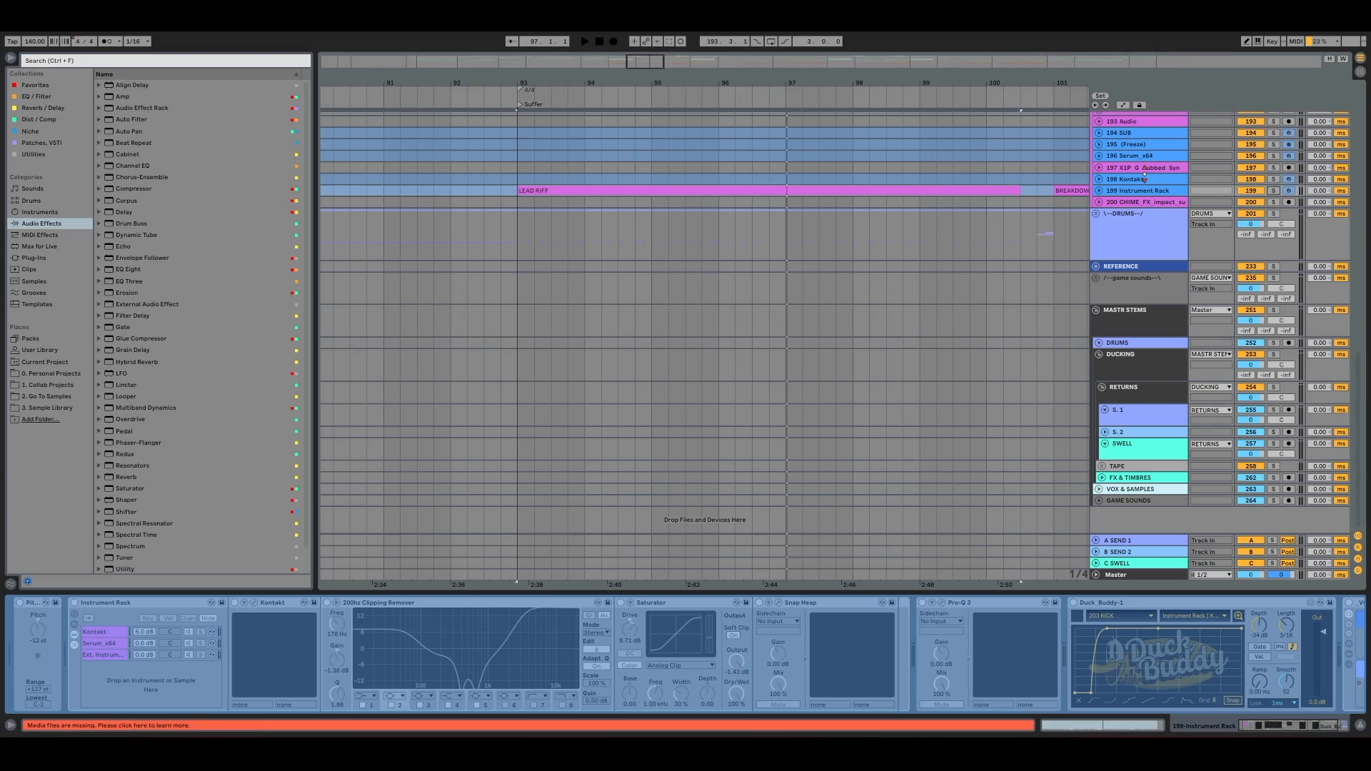
# Solo the CYM & HIGH TIMBRE group, fold MID TIMBRE and LOW TIMBRE, and play from 93.1.1
pyautogui.scroll(15, 1143, 179)
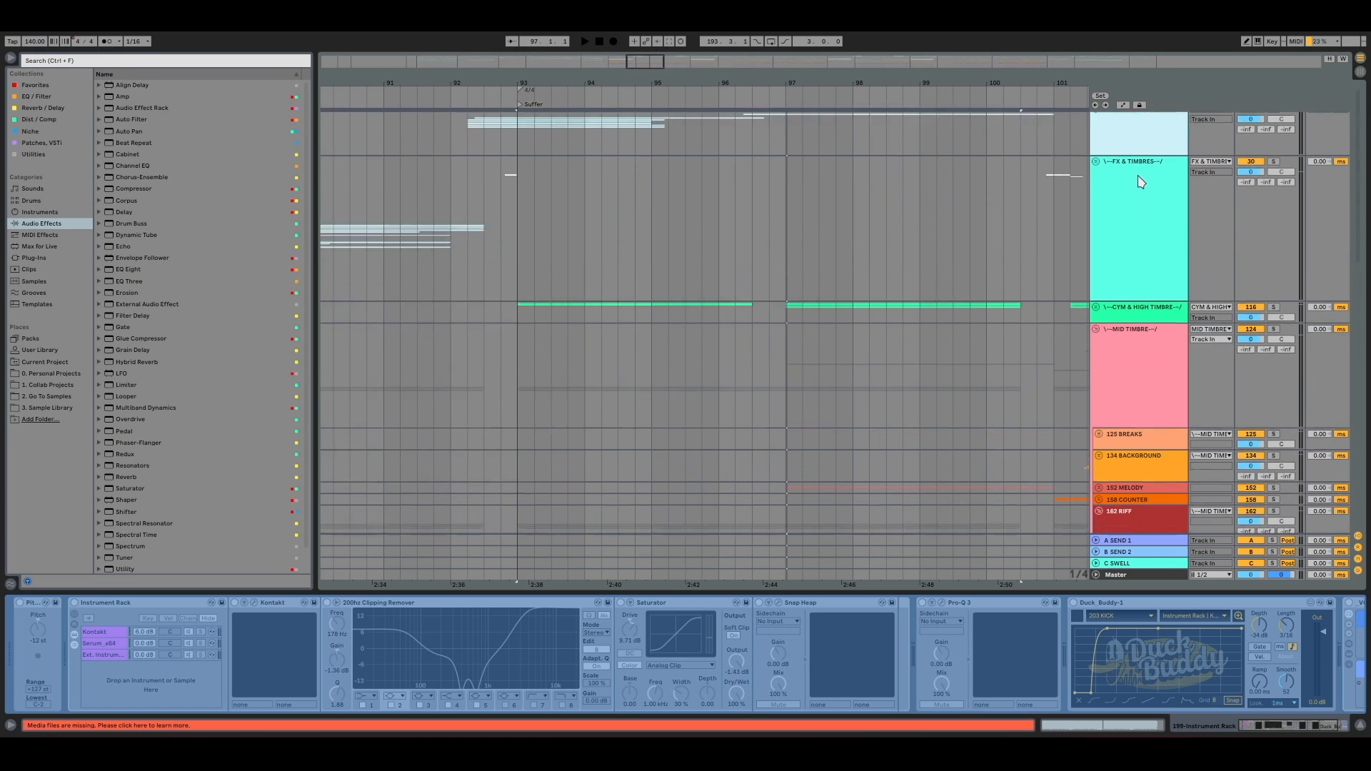
pyautogui.scroll(1, 1140, 181)
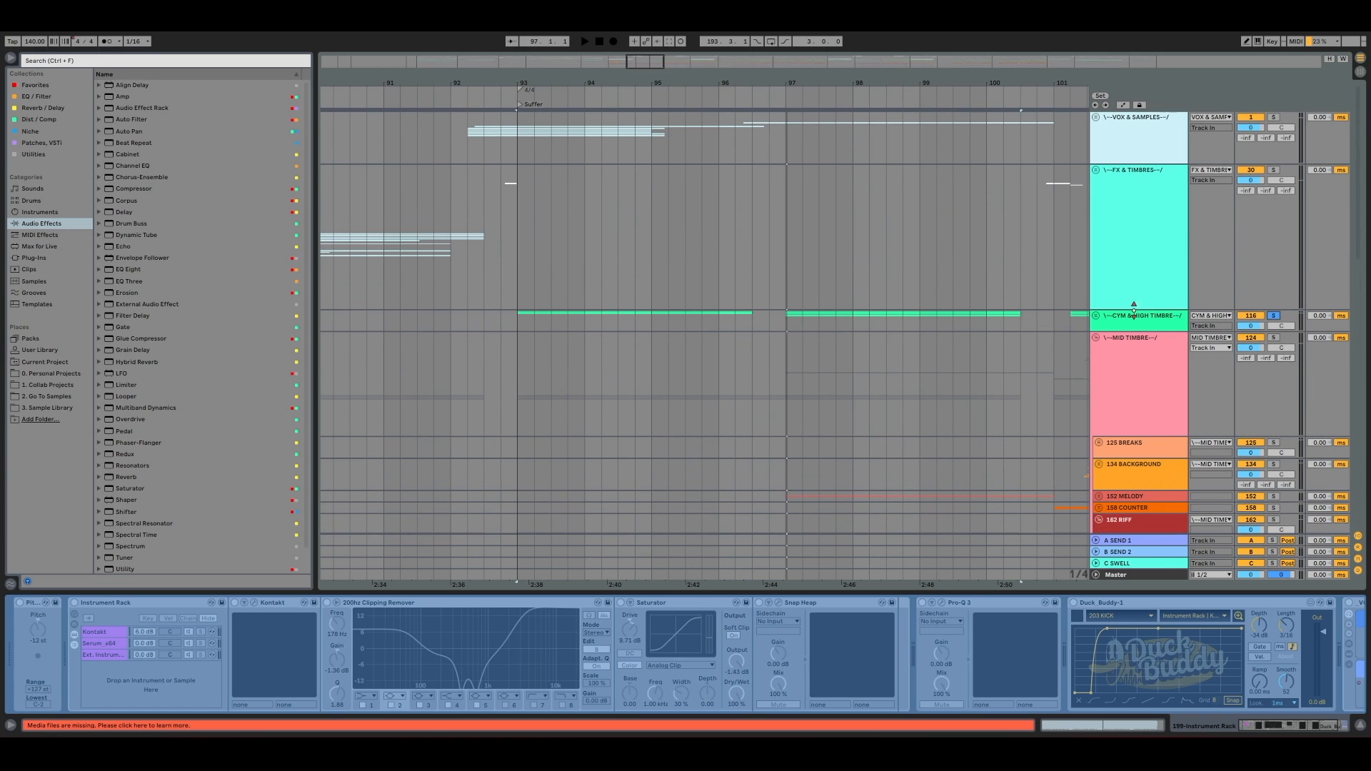
pyautogui.click(1097, 338)
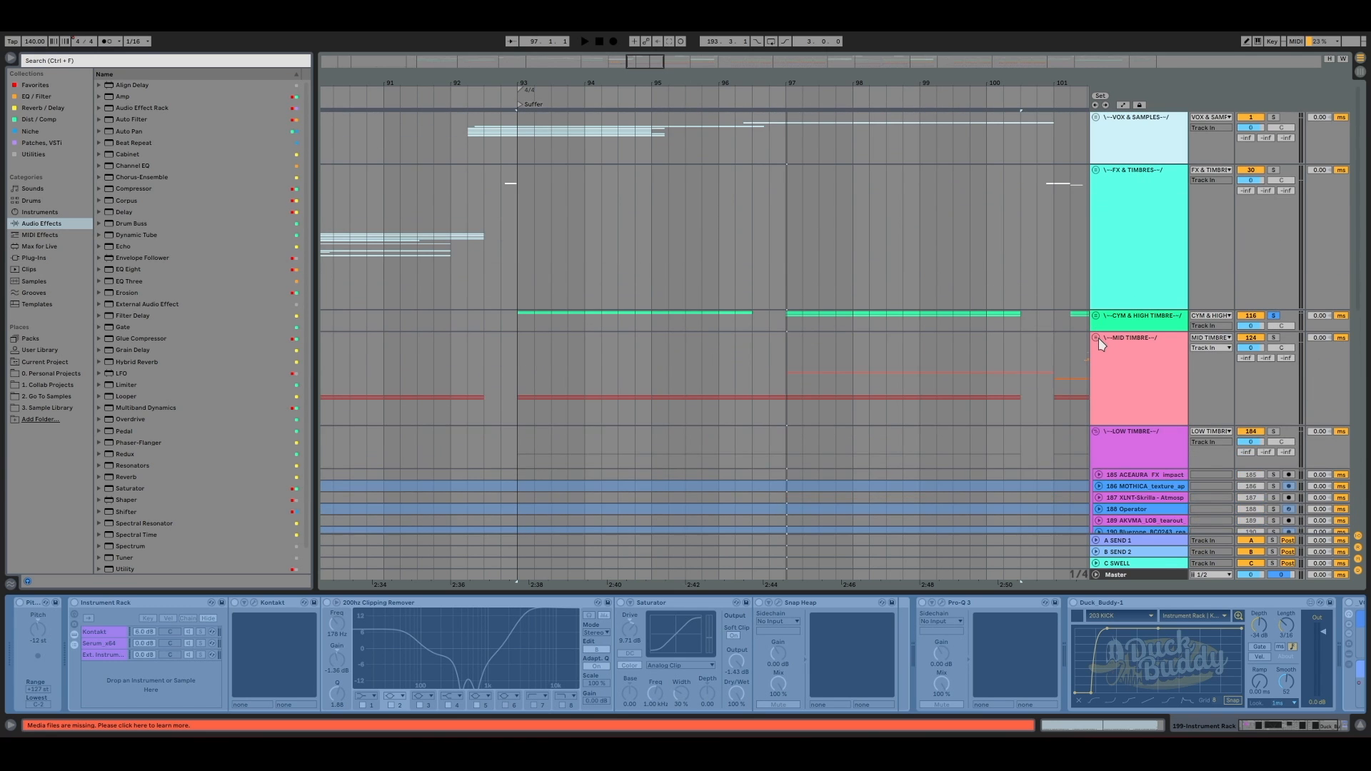
pyautogui.click(1095, 431)
pyautogui.press('space')
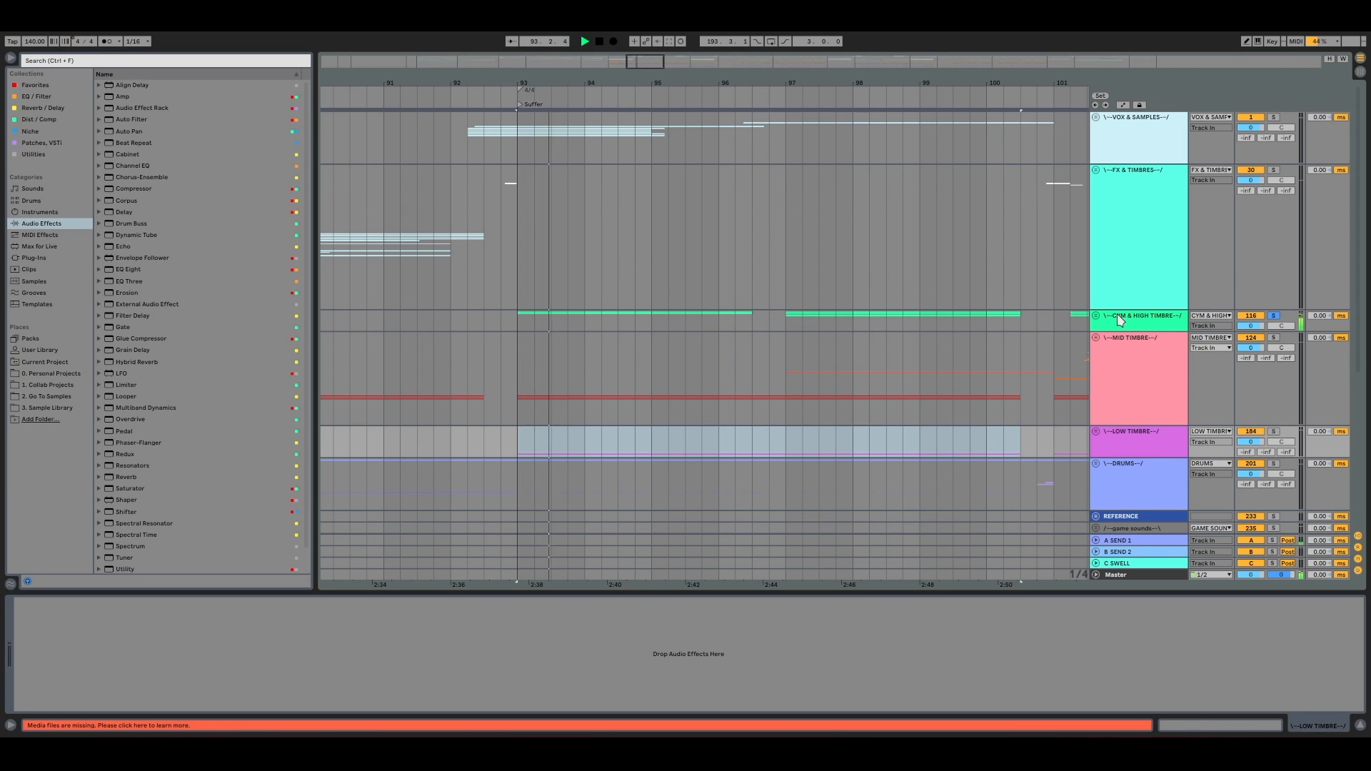
# Unfold the CYM & HIGH TIMBRE group and examine the Dr_crash_whitenoise and Dr_crash_hello tracks' clips and devices during playback
pyautogui.click(1096, 315)
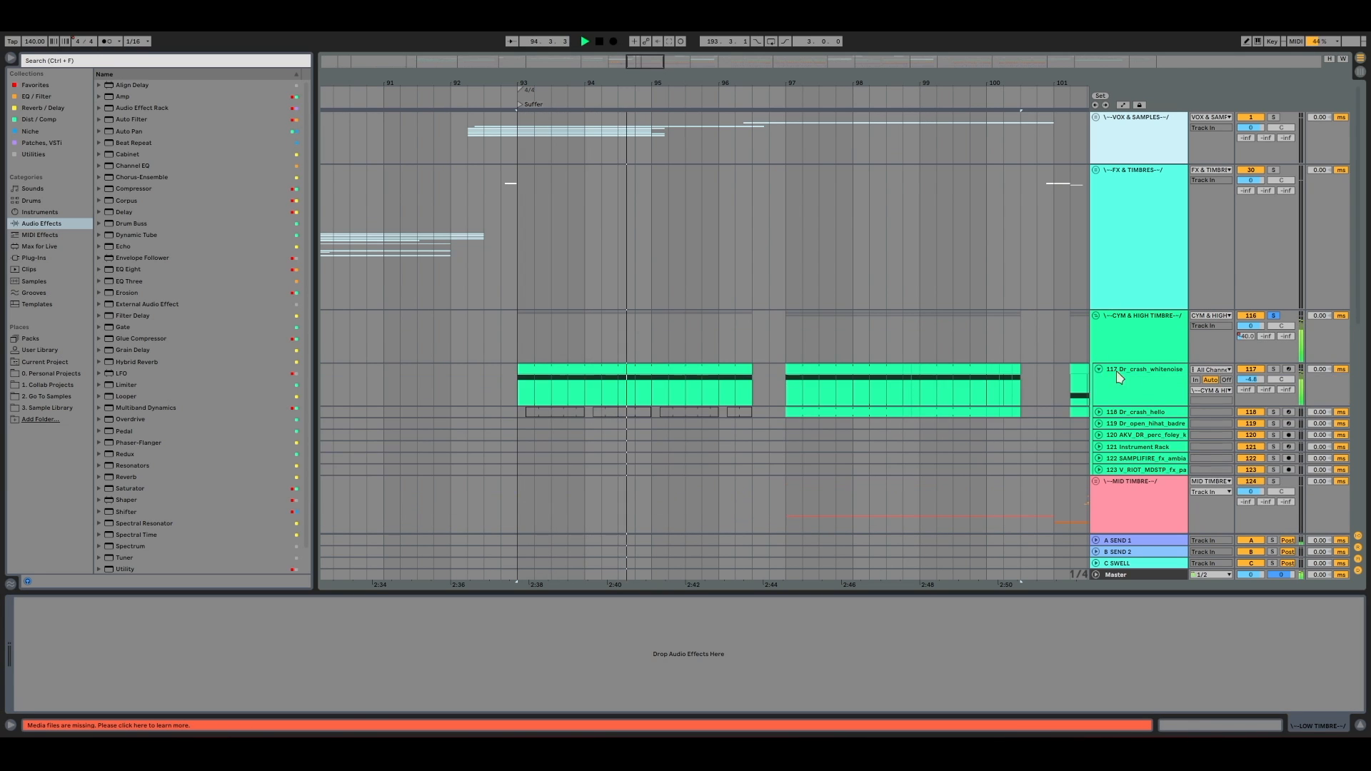
pyautogui.click(1138, 386)
pyautogui.moveTo(557, 83); pyautogui.dragTo(557, 136)
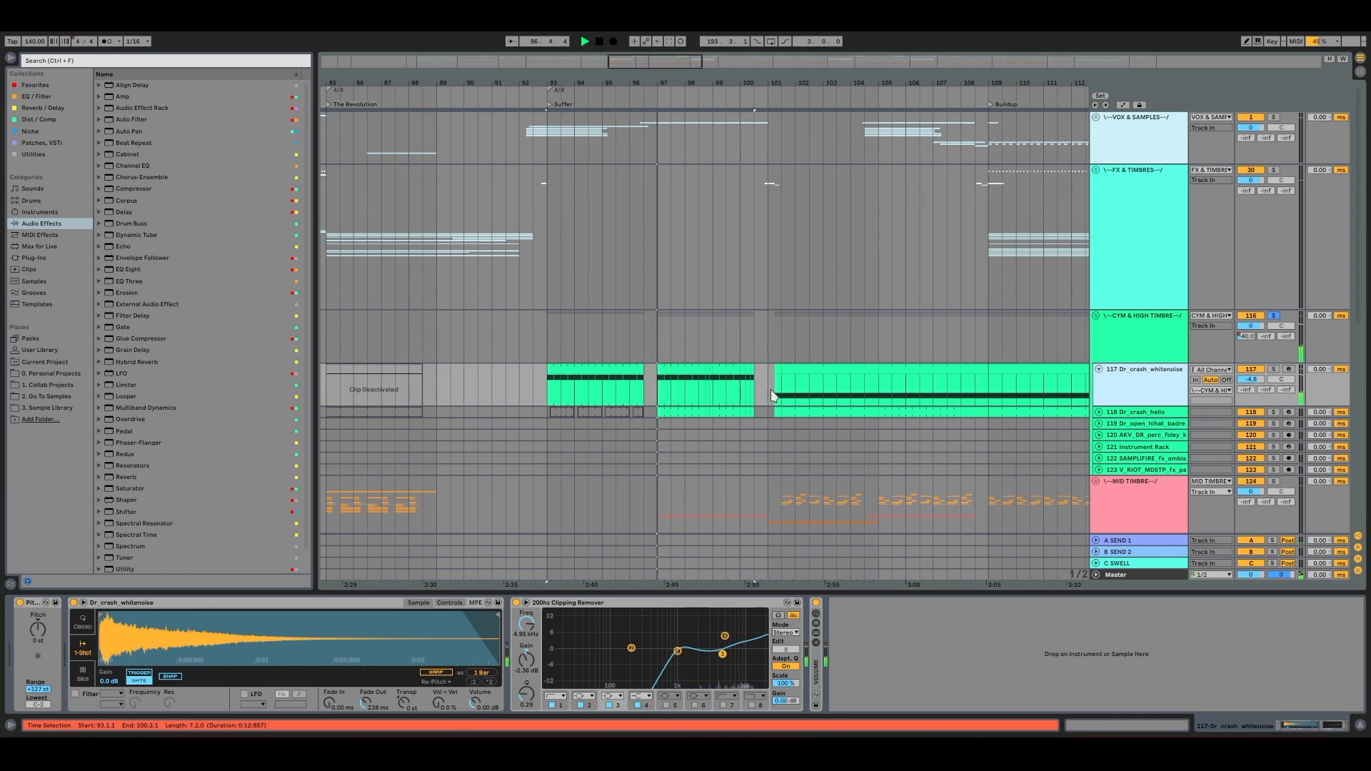
pyautogui.click(1146, 414)
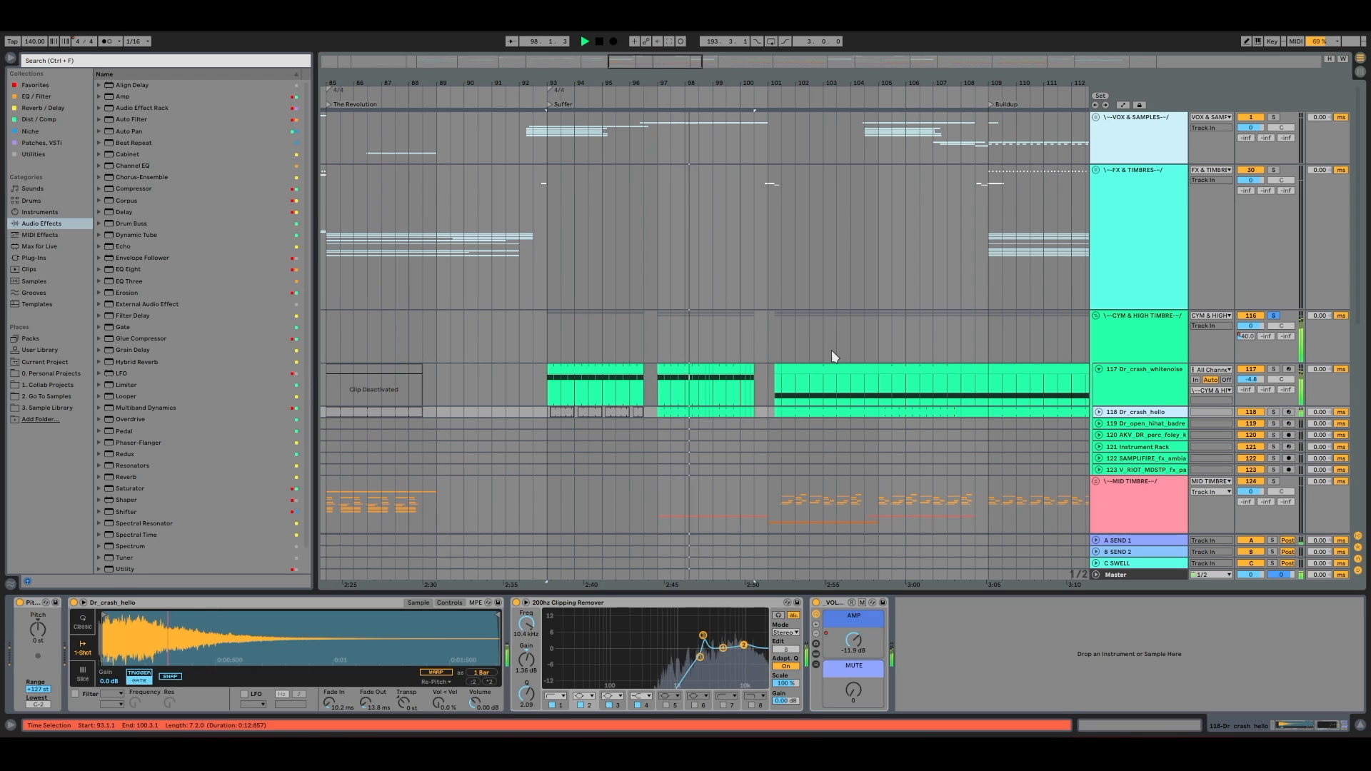
pyautogui.click(765, 379)
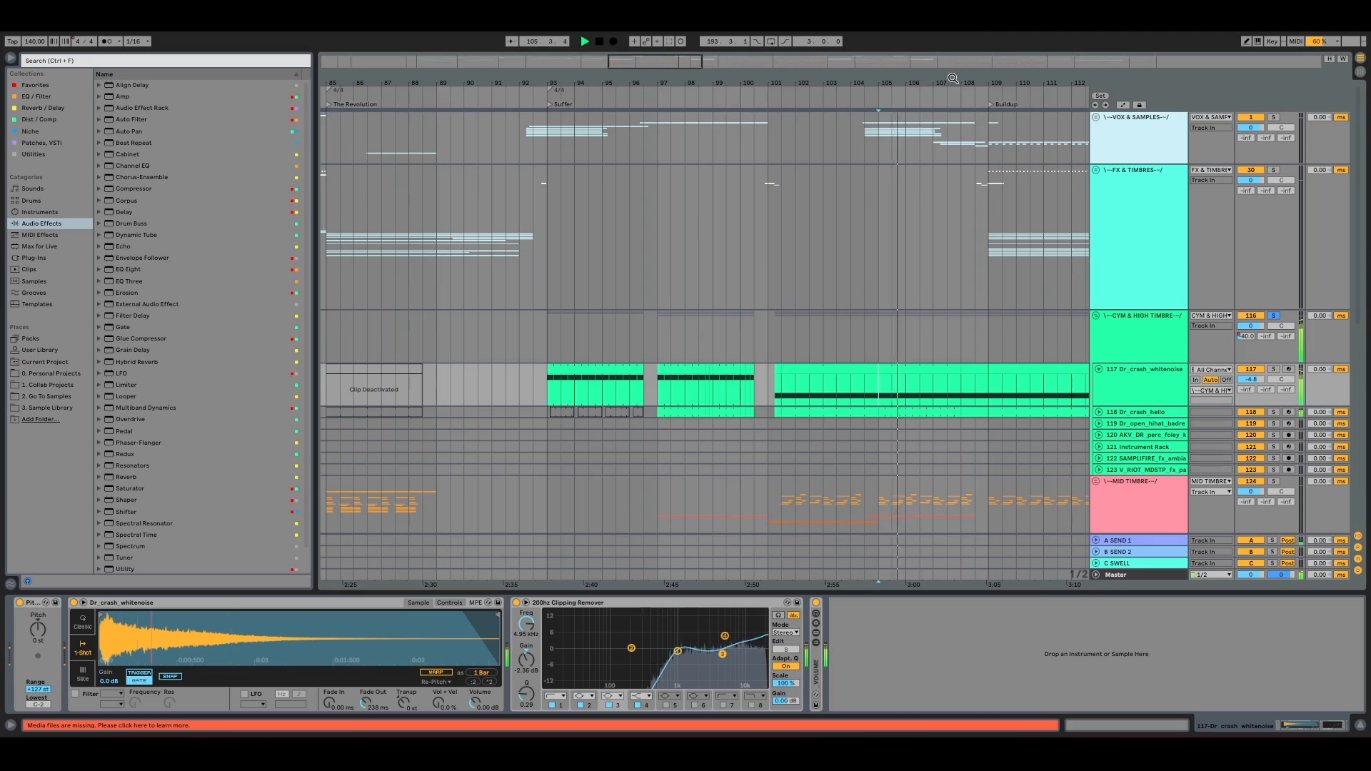
pyautogui.moveTo(953, 77); pyautogui.dragTo(867, 77)
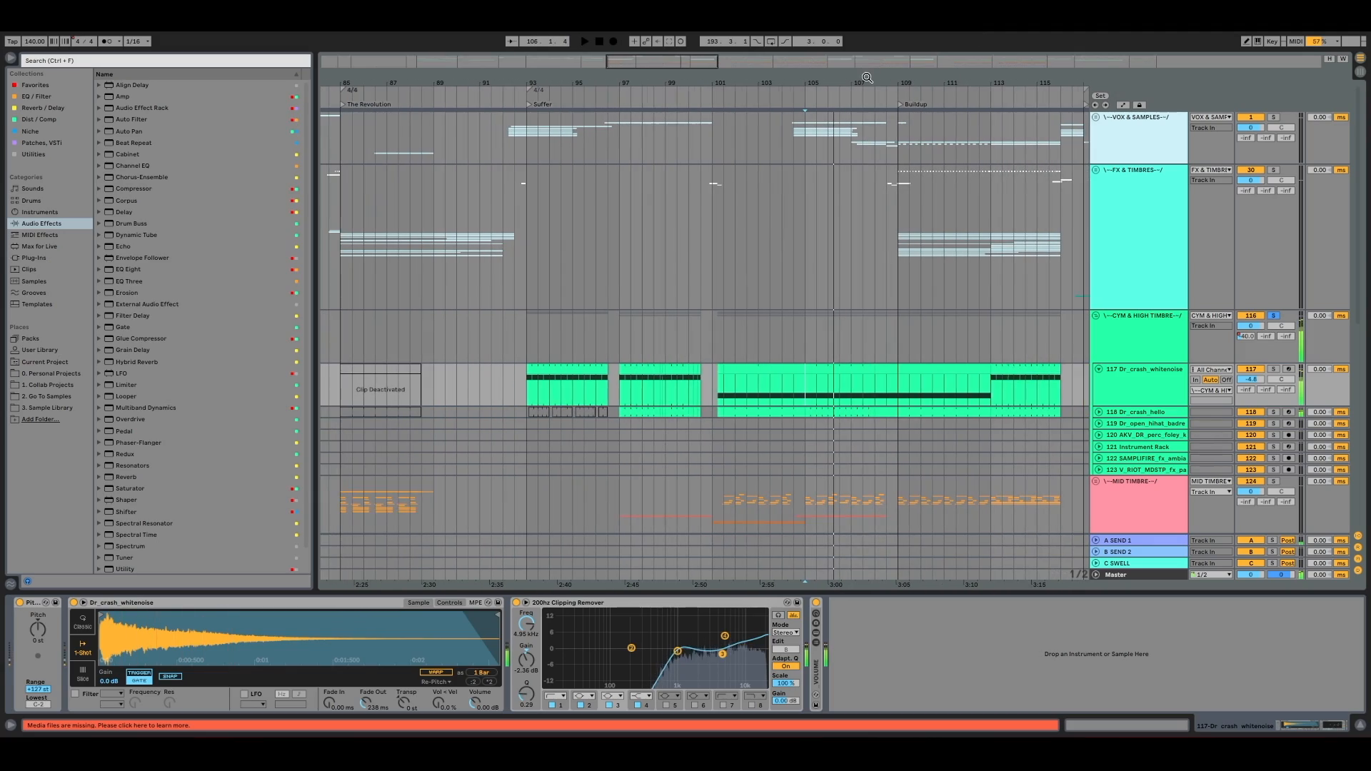
# Unfold VOX & SAMPLES, 11 Group and 10 Audio, and play the soloed VOX & SAMPLES group from 92.1.1
pyautogui.click(1096, 118)
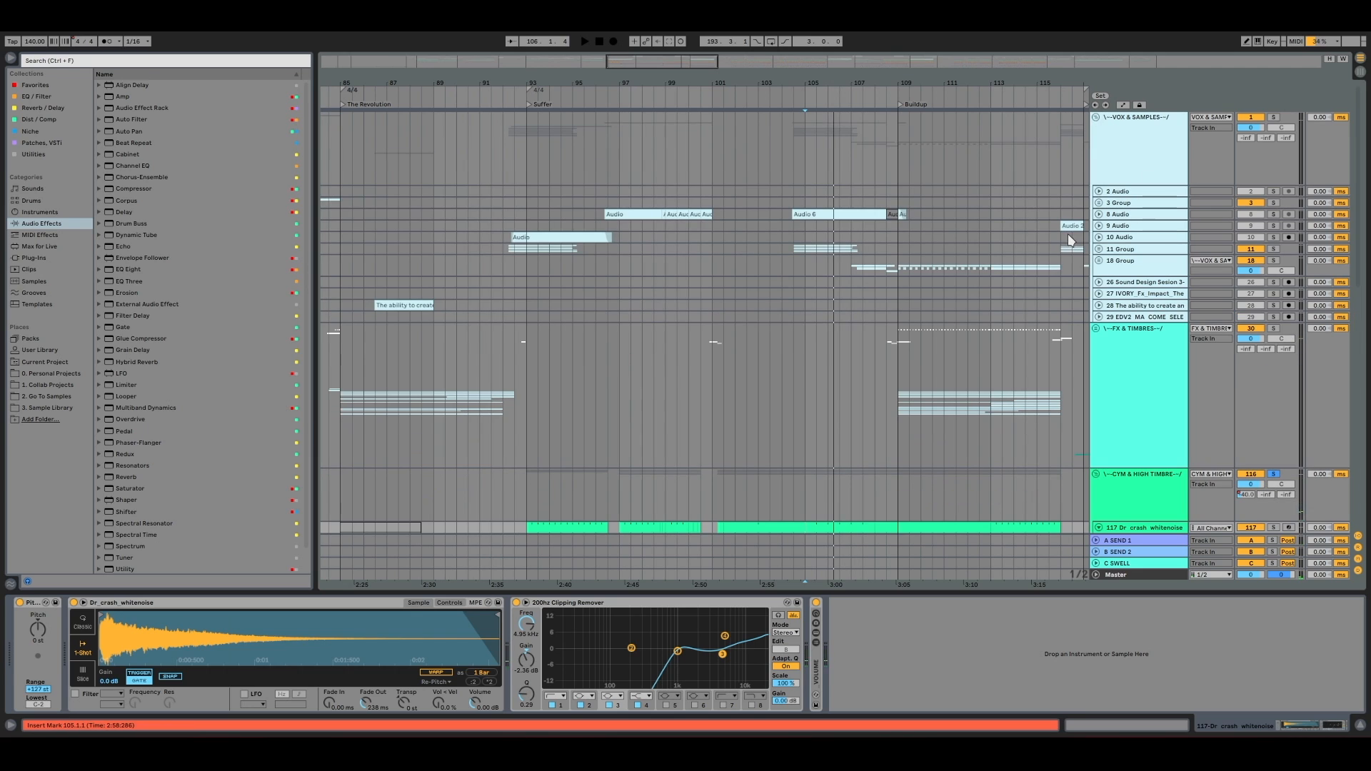
pyautogui.click(506, 236)
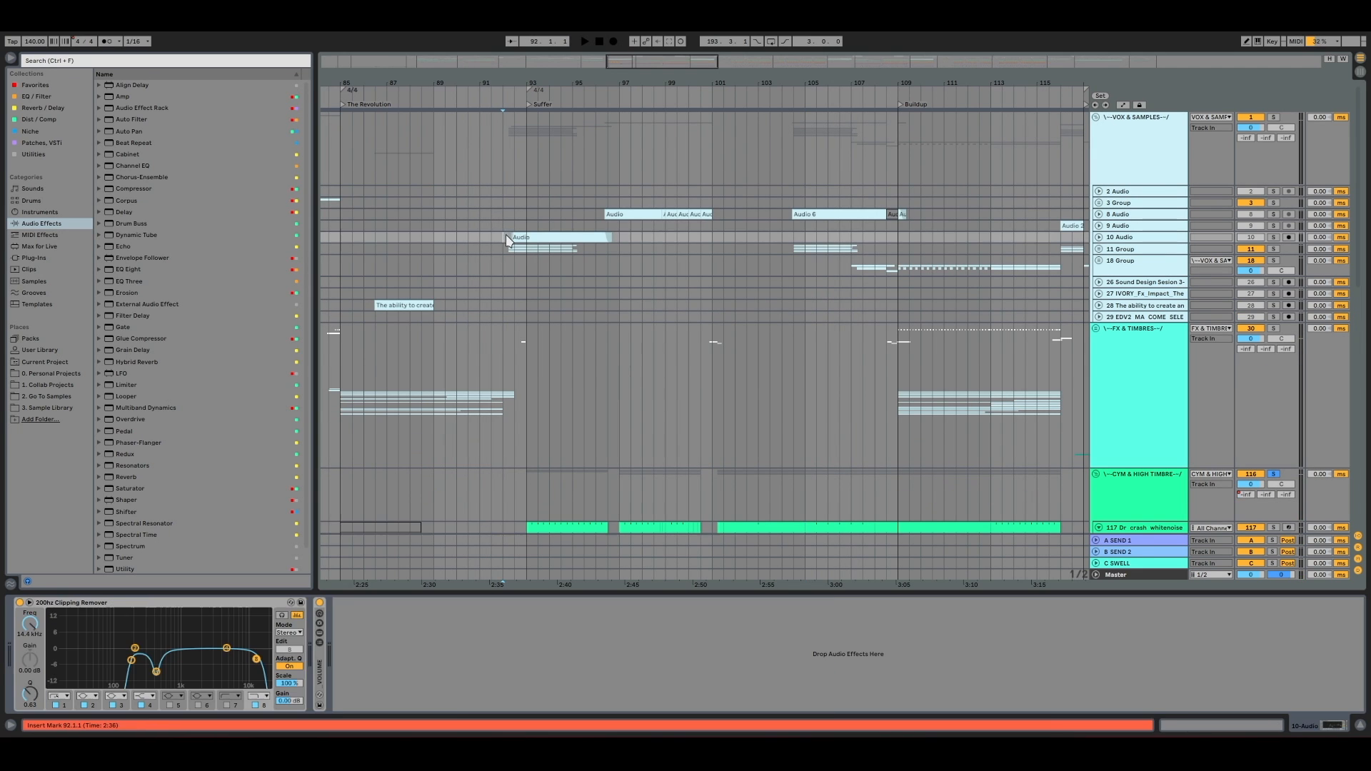
pyautogui.click(1098, 249)
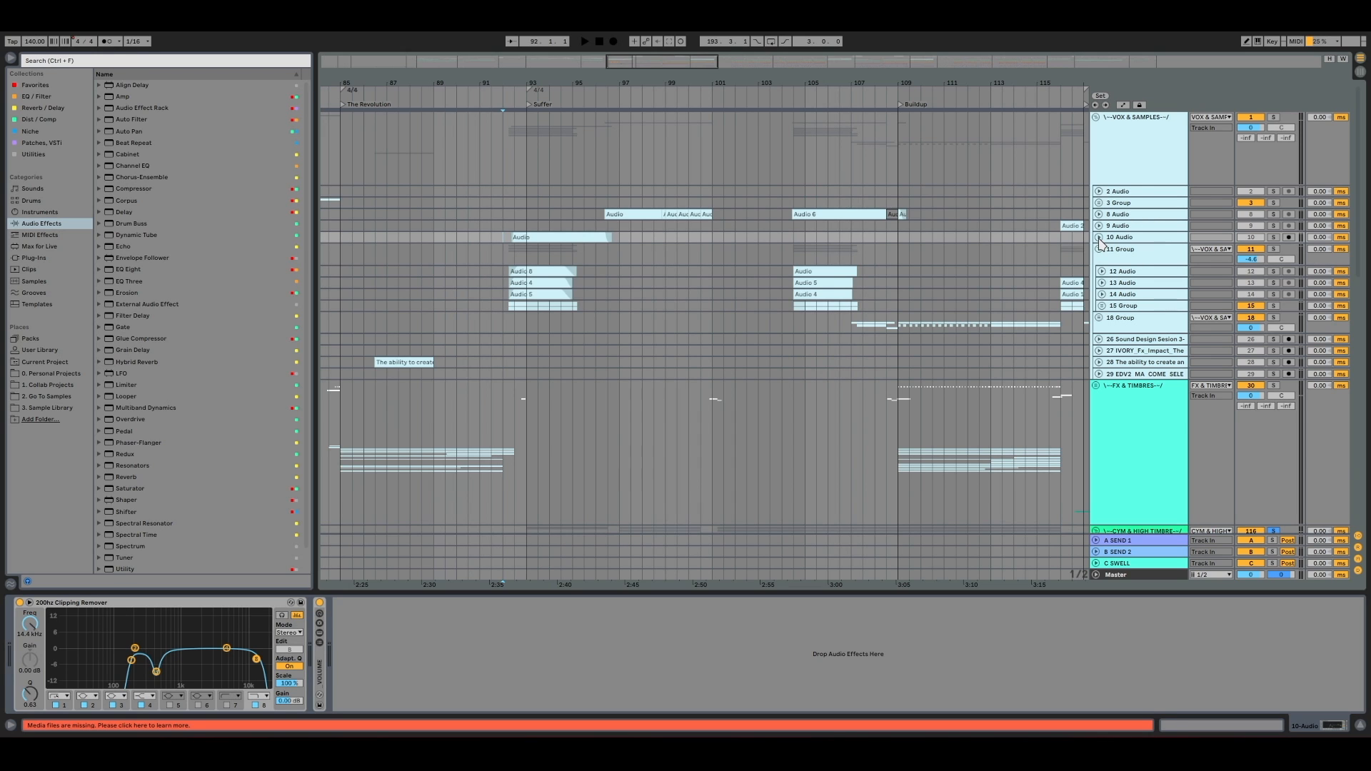
pyautogui.click(1098, 238)
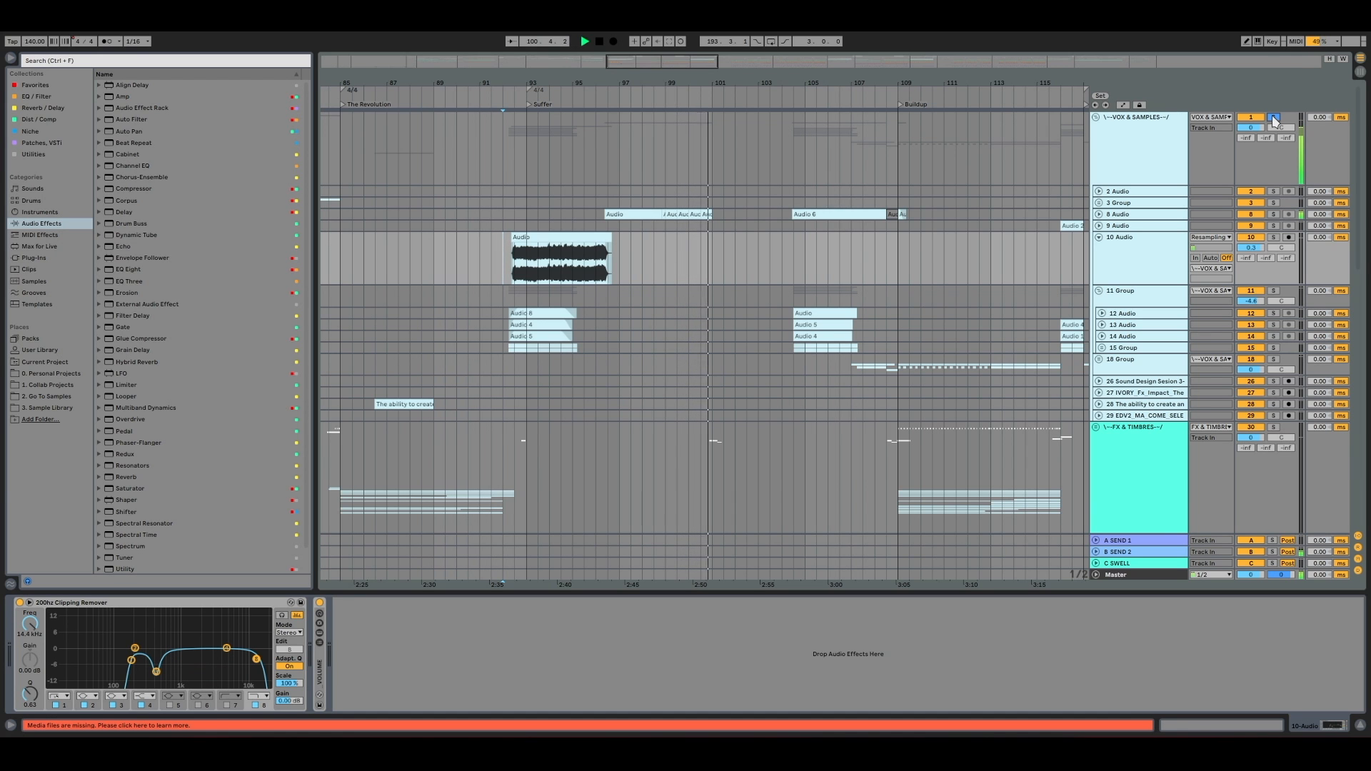
pyautogui.press('space')
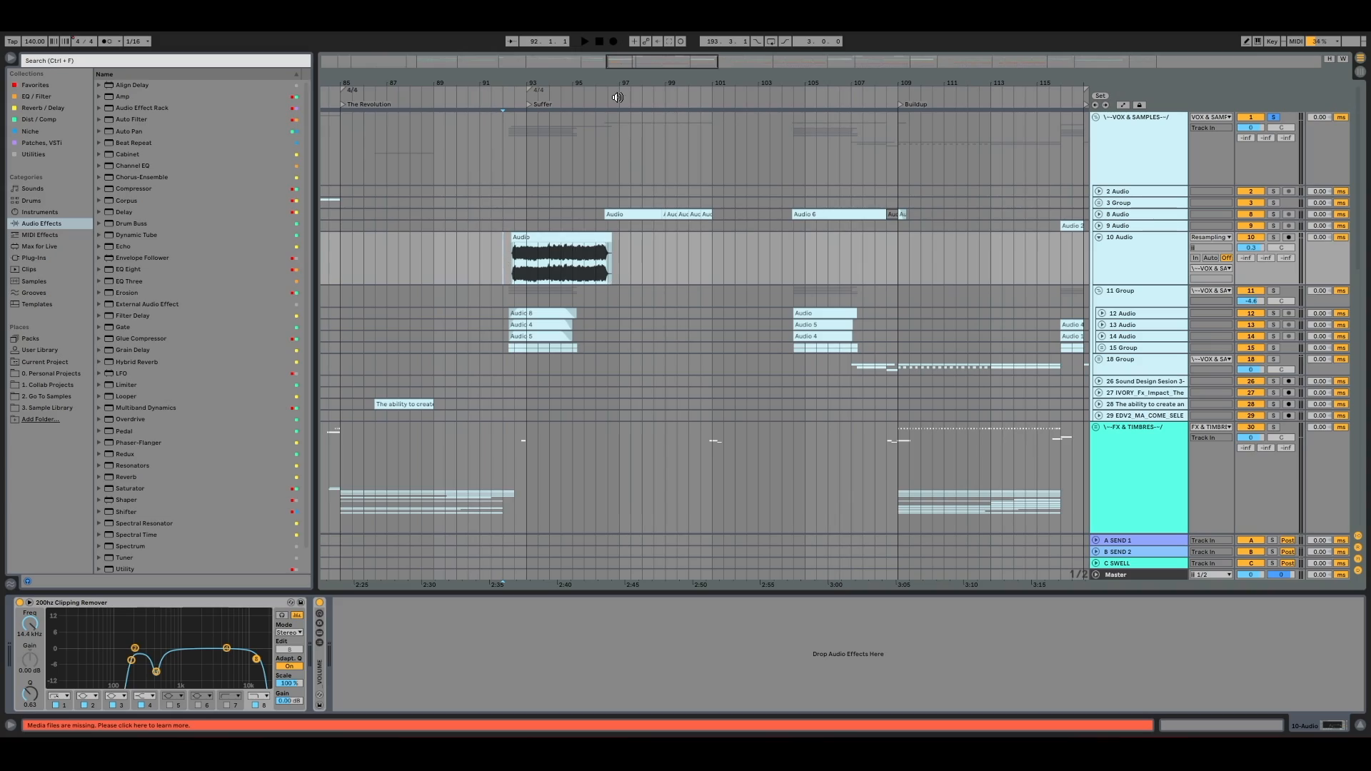
# Solo 10 Audio and play its long vocal clip from 92.1.1, continuing from inside the clip
pyautogui.click(501, 256)
pyautogui.press('+')
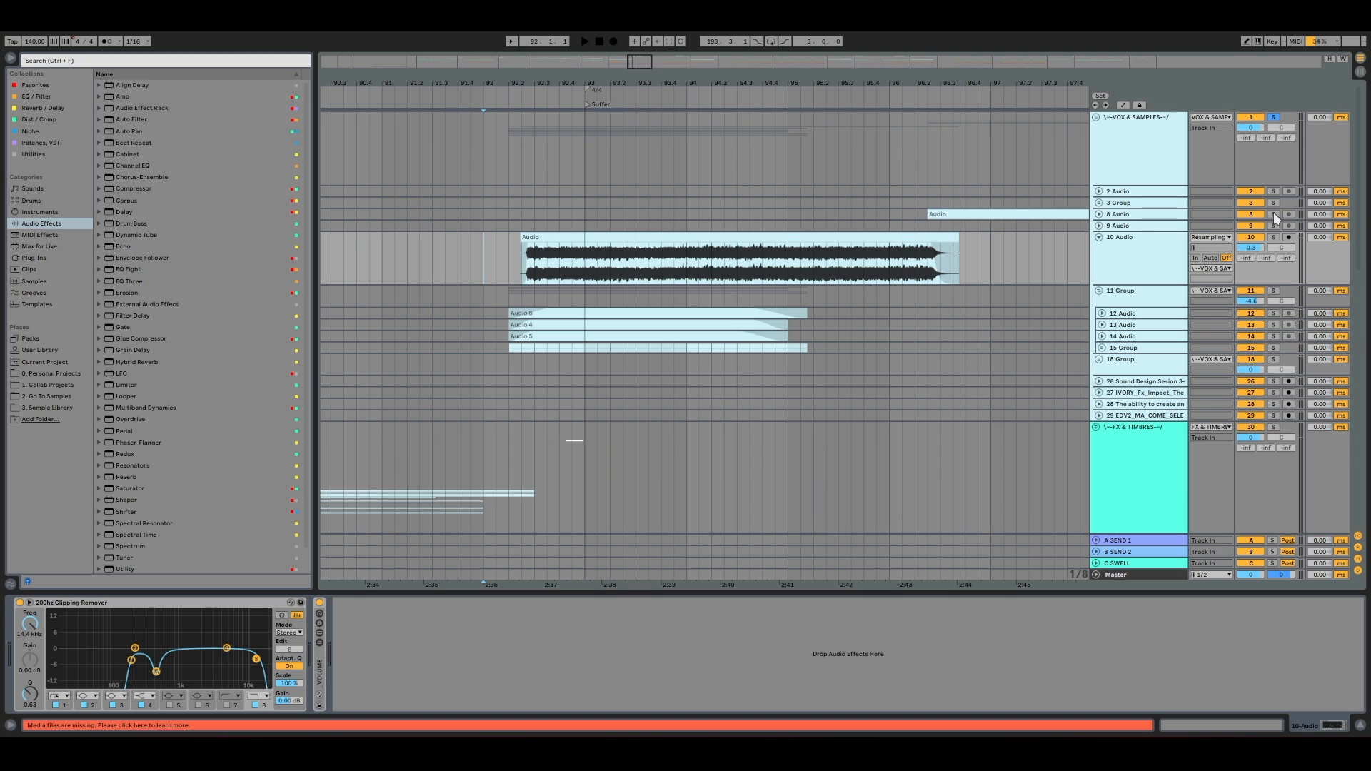
pyautogui.press('space')
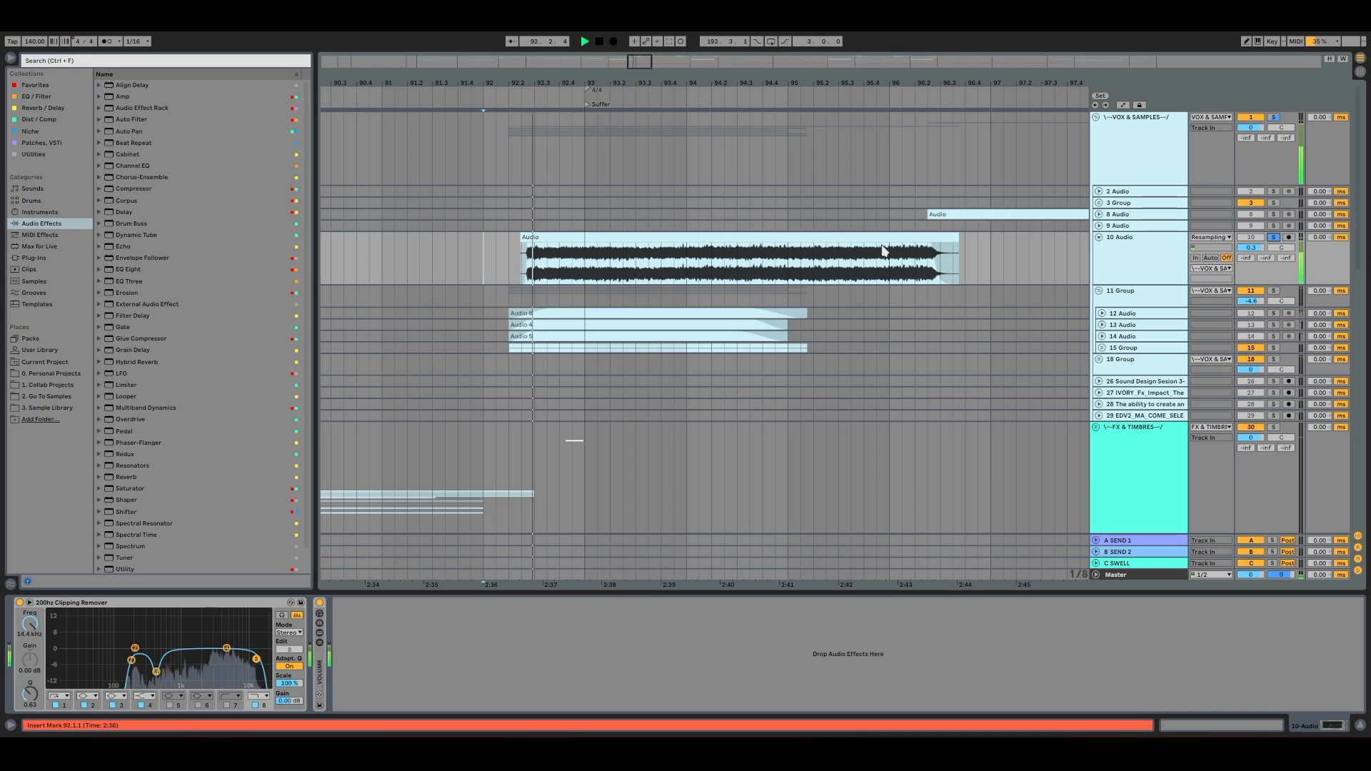
pyautogui.click(595, 276)
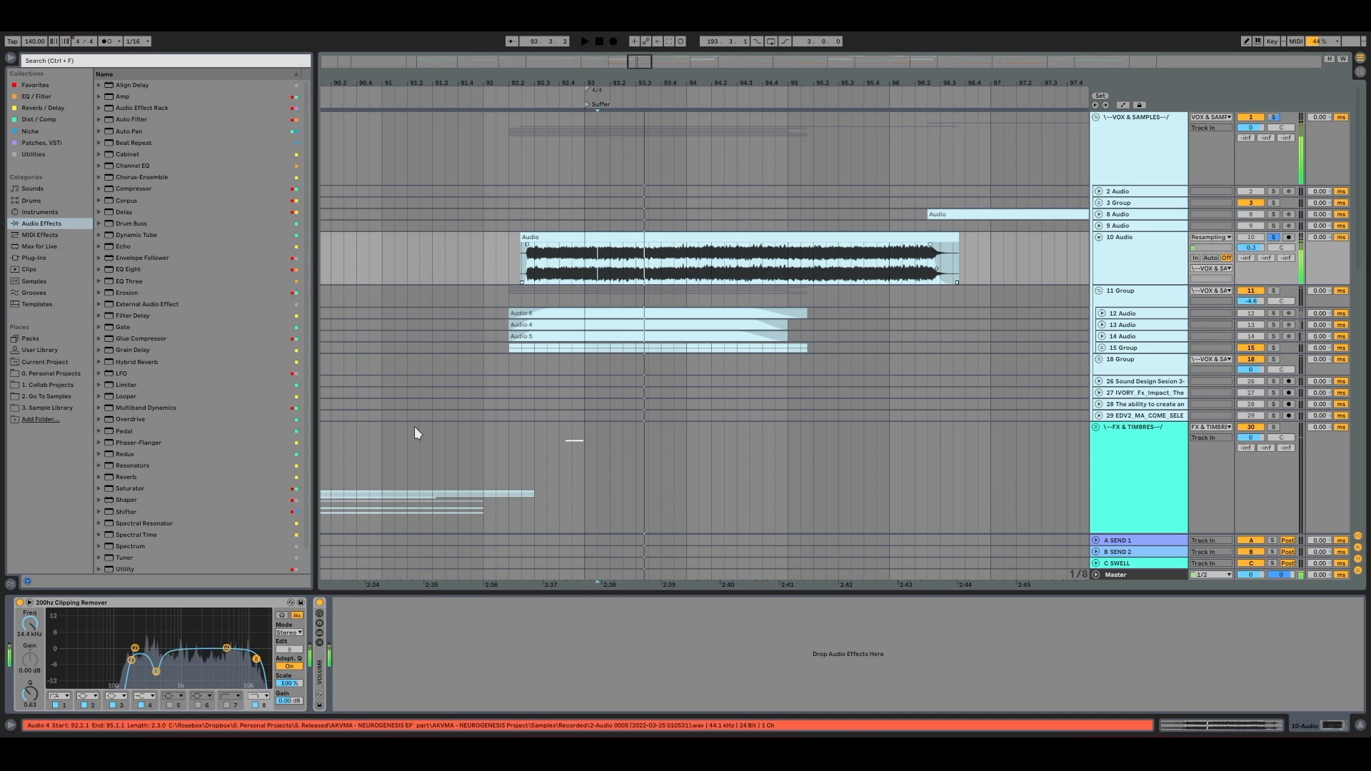
pyautogui.press('space')
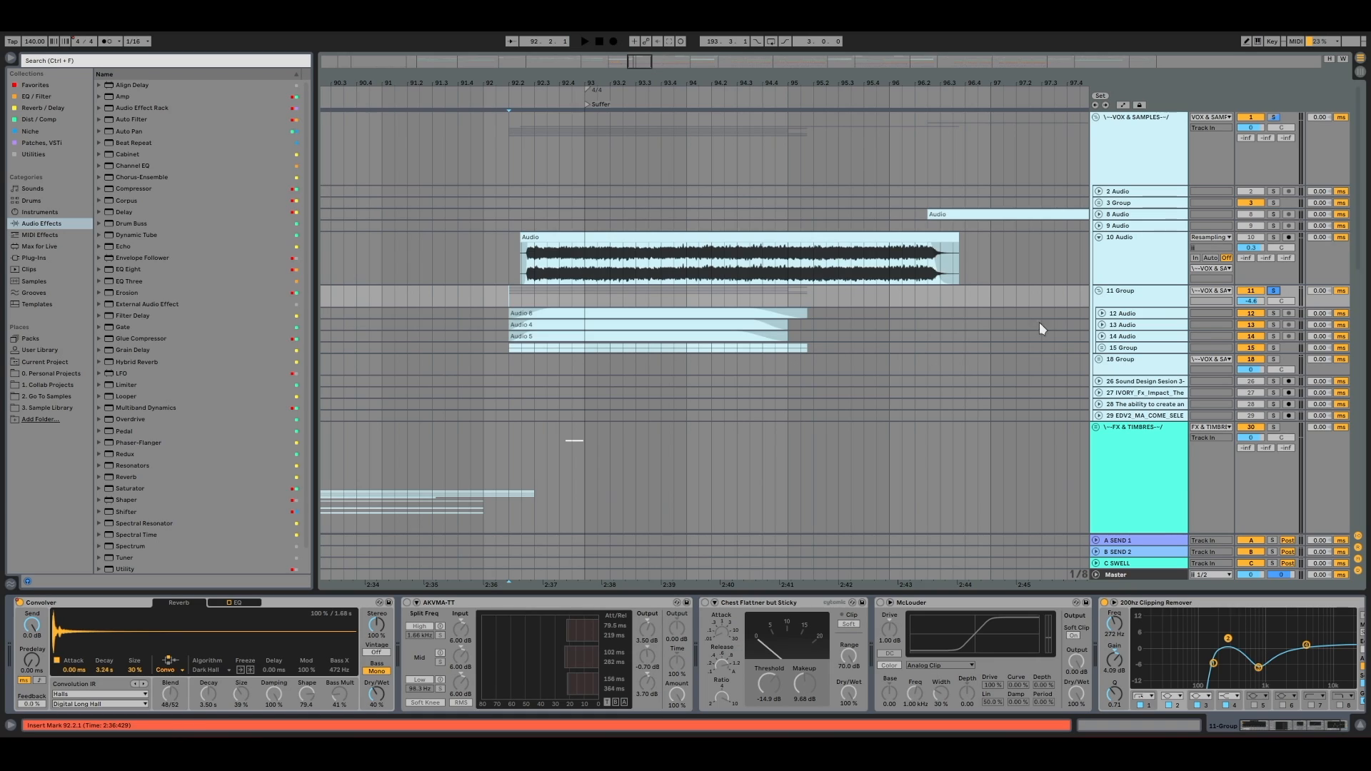
# Unfold the tracks inside 11 Group and examine the device chains of 12 Audio, 13 Audio, 14 Audio and the group
pyautogui.keyDown('alt'); pyautogui.click(1102, 314); pyautogui.keyUp('alt')
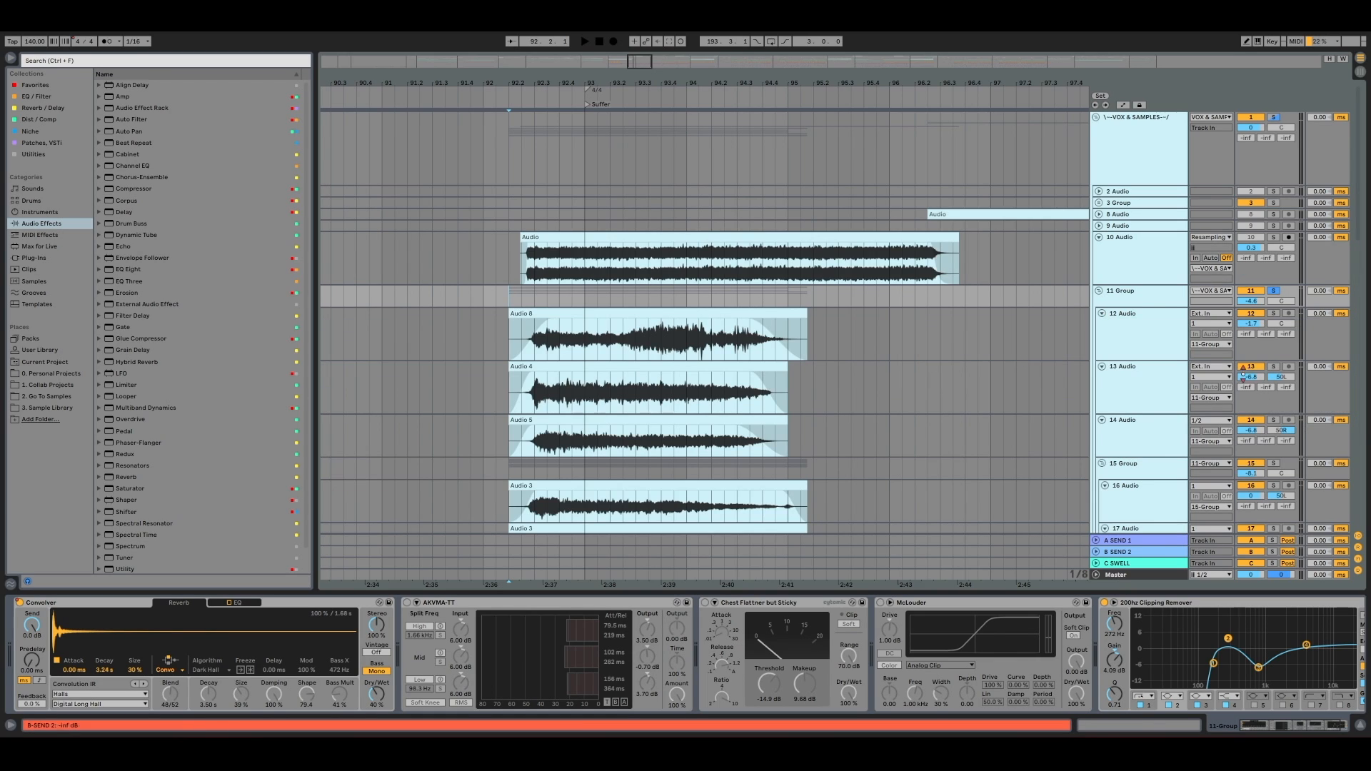
pyautogui.click(1143, 349)
pyautogui.scroll(-3, 1145, 359)
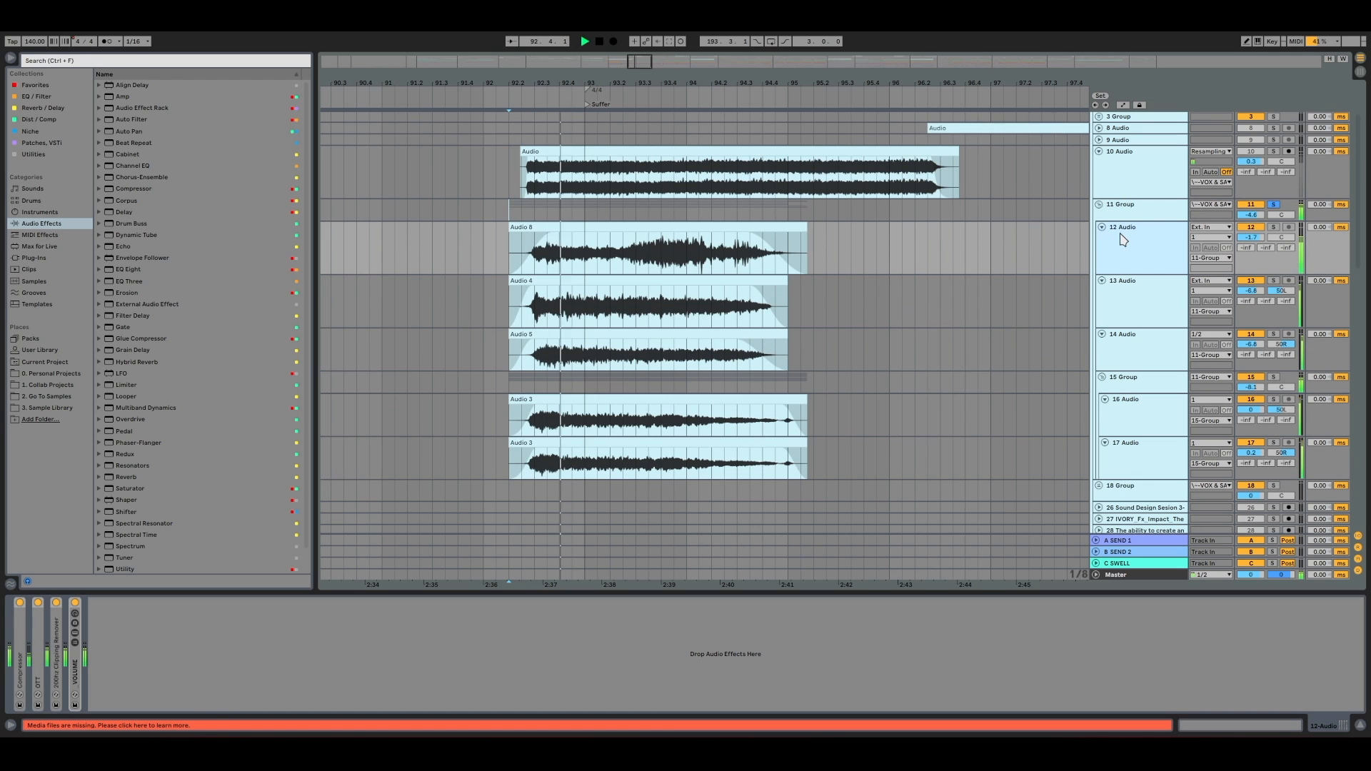
pyautogui.click(1158, 306)
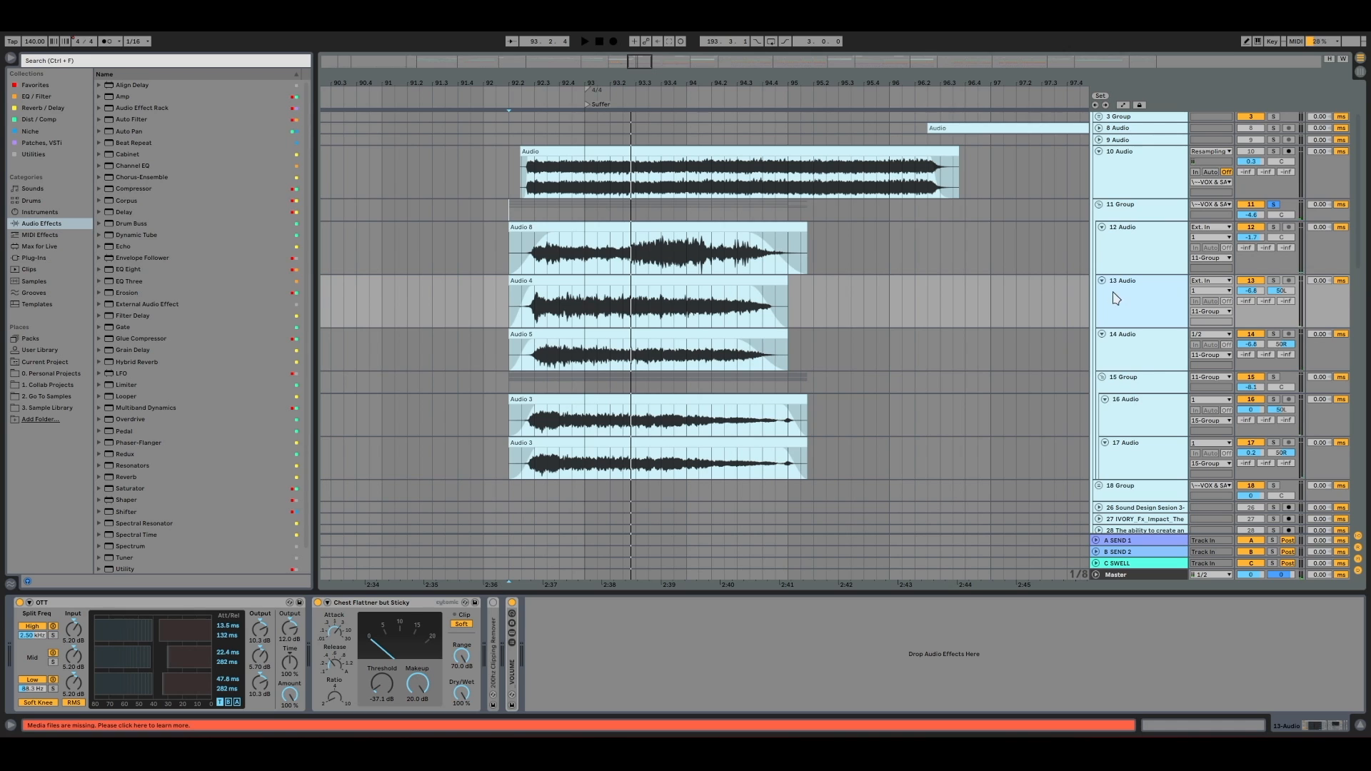
pyautogui.click(1151, 365)
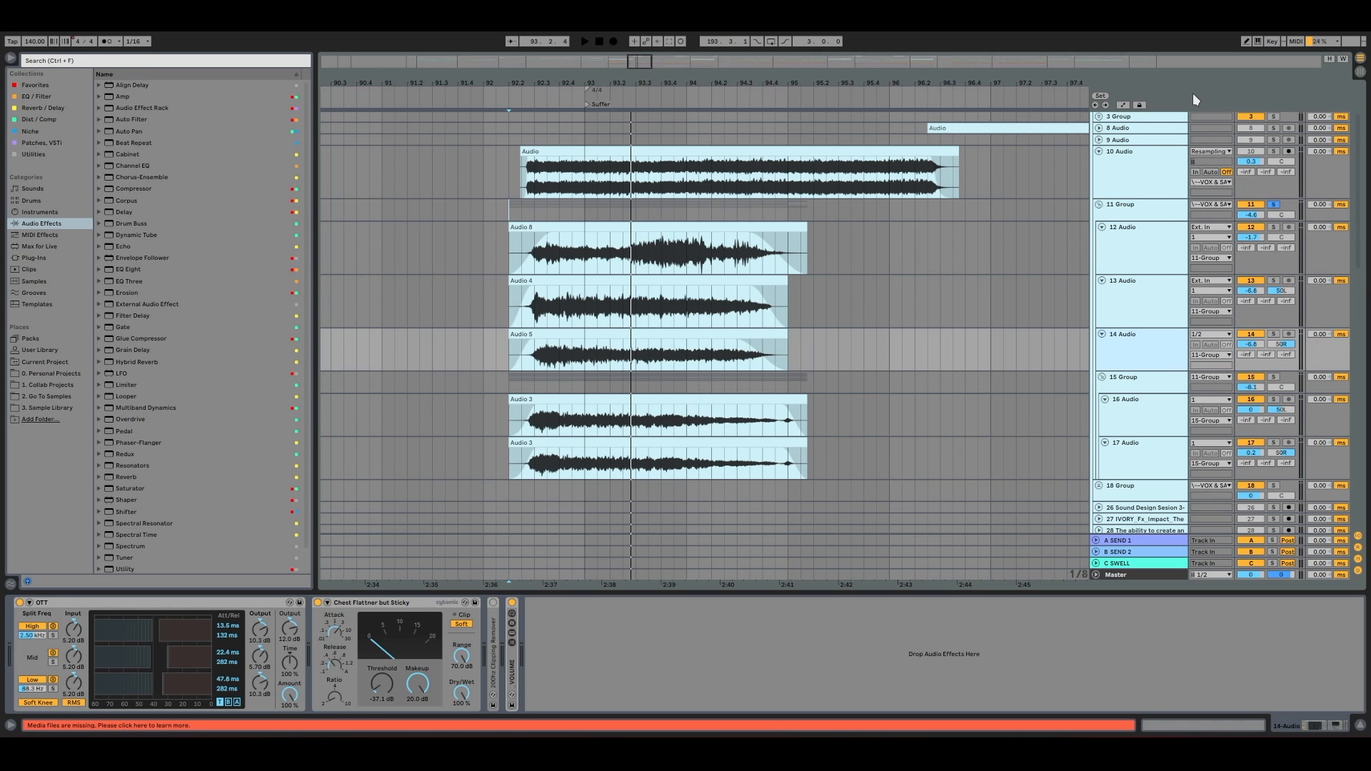
pyautogui.click(1144, 244)
pyautogui.click(1134, 215)
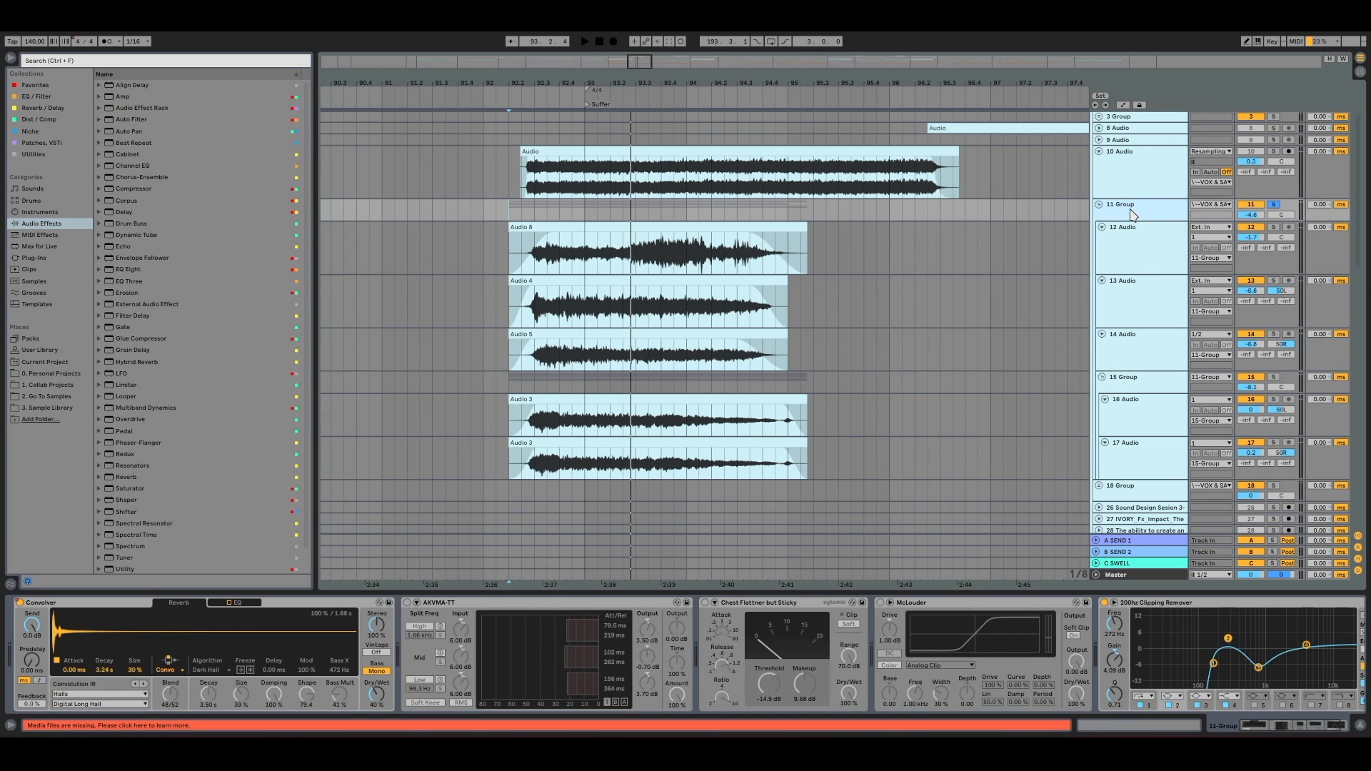
# Audition the vocal layers in 11 Group by soloing its tracks in turn, play the whole group, and show its effects
pyautogui.click(1275, 227)
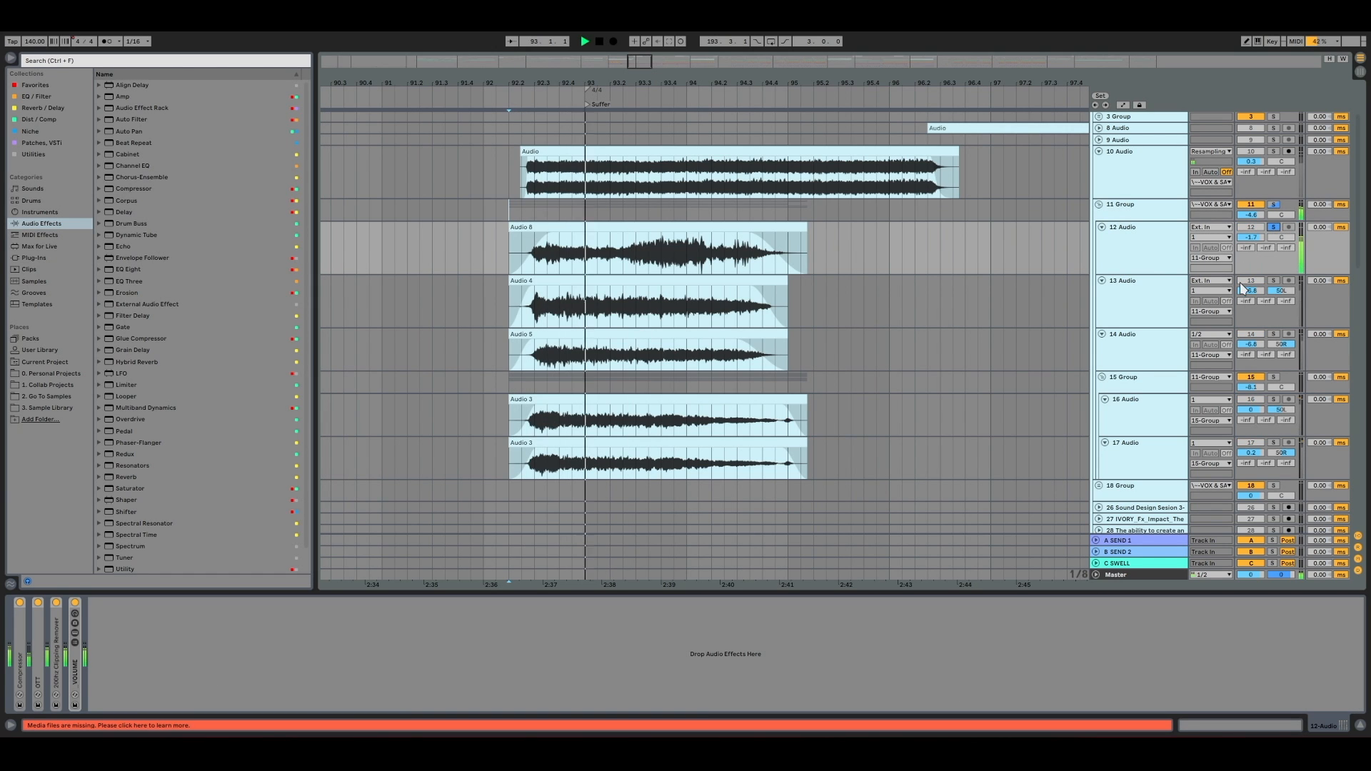
pyautogui.click(1275, 335)
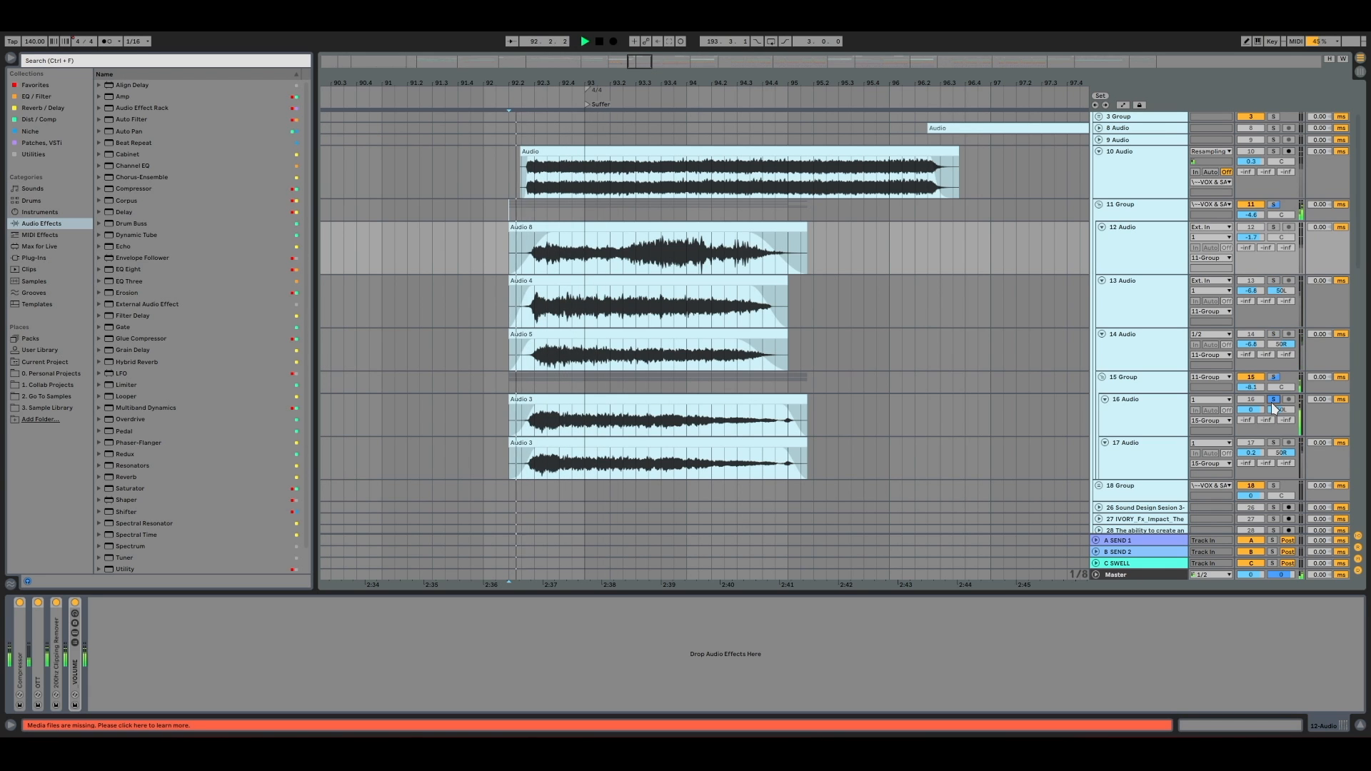
pyautogui.click(1273, 443)
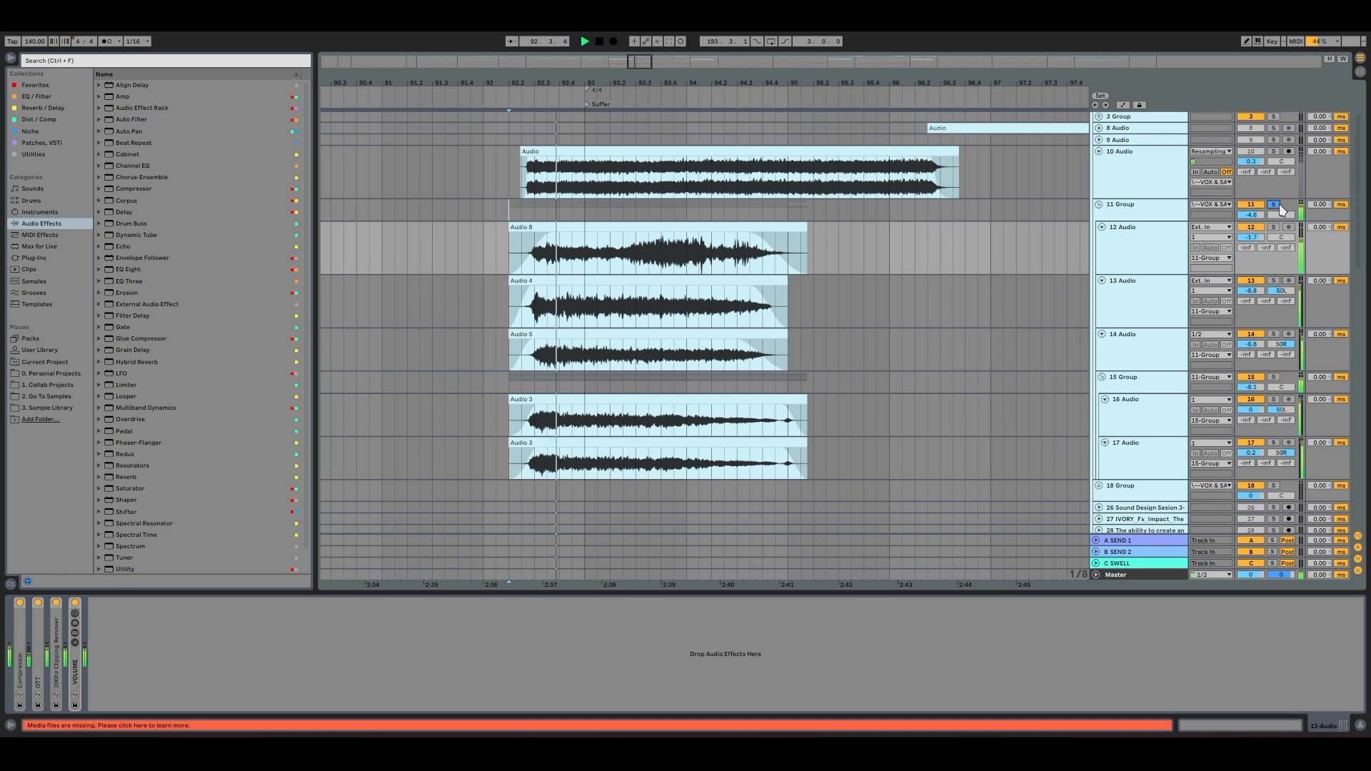
pyautogui.click(1131, 212)
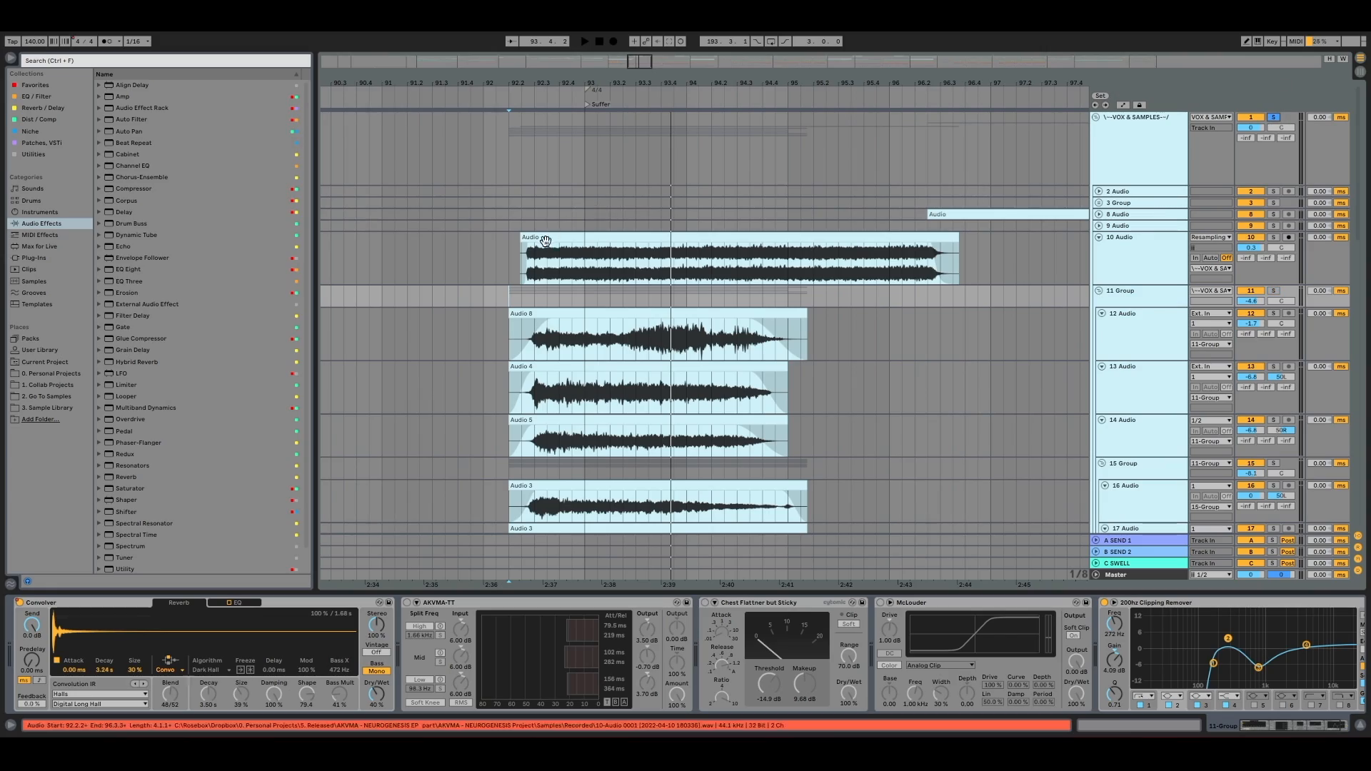
# Play the combined VOX & SAMPLES vocals from 92.2.1 with only the main group soloed
pyautogui.click(508, 251)
pyautogui.press('space')
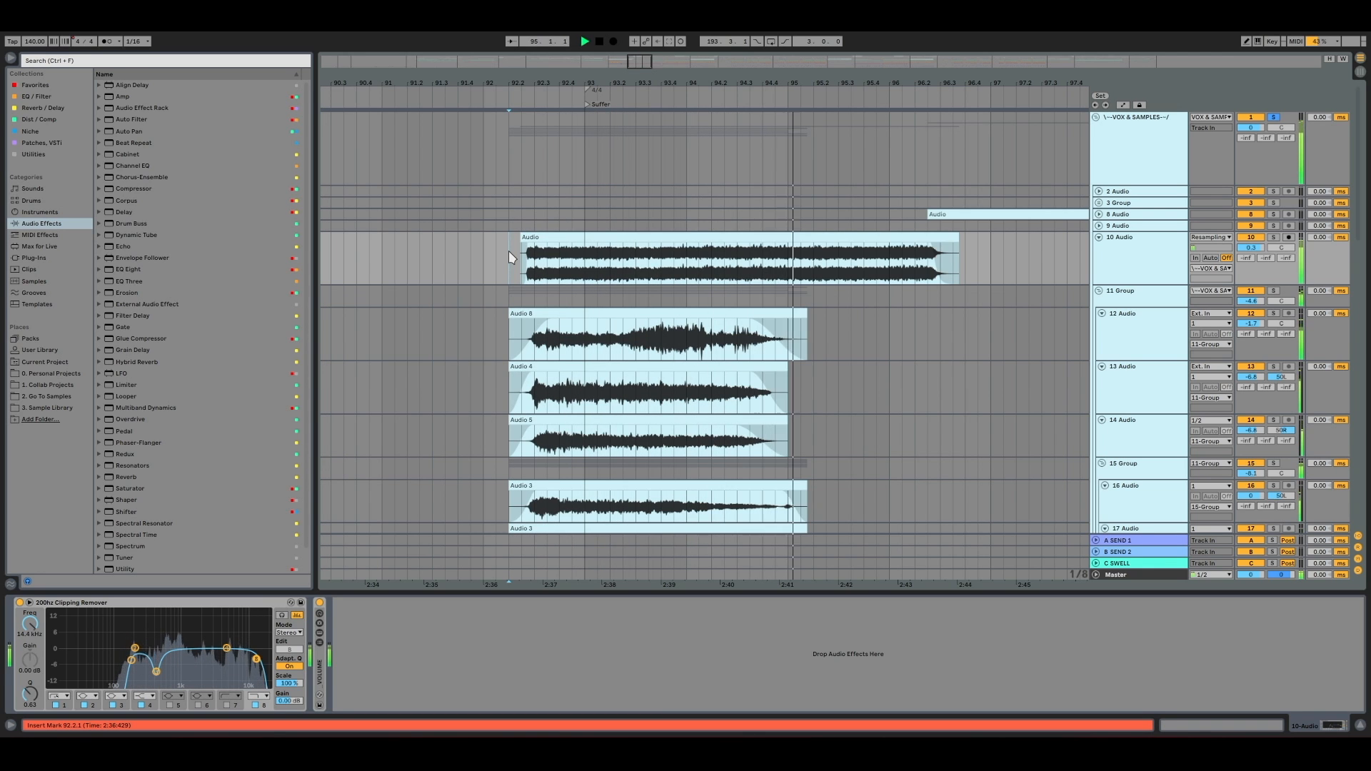
pyautogui.press('space')
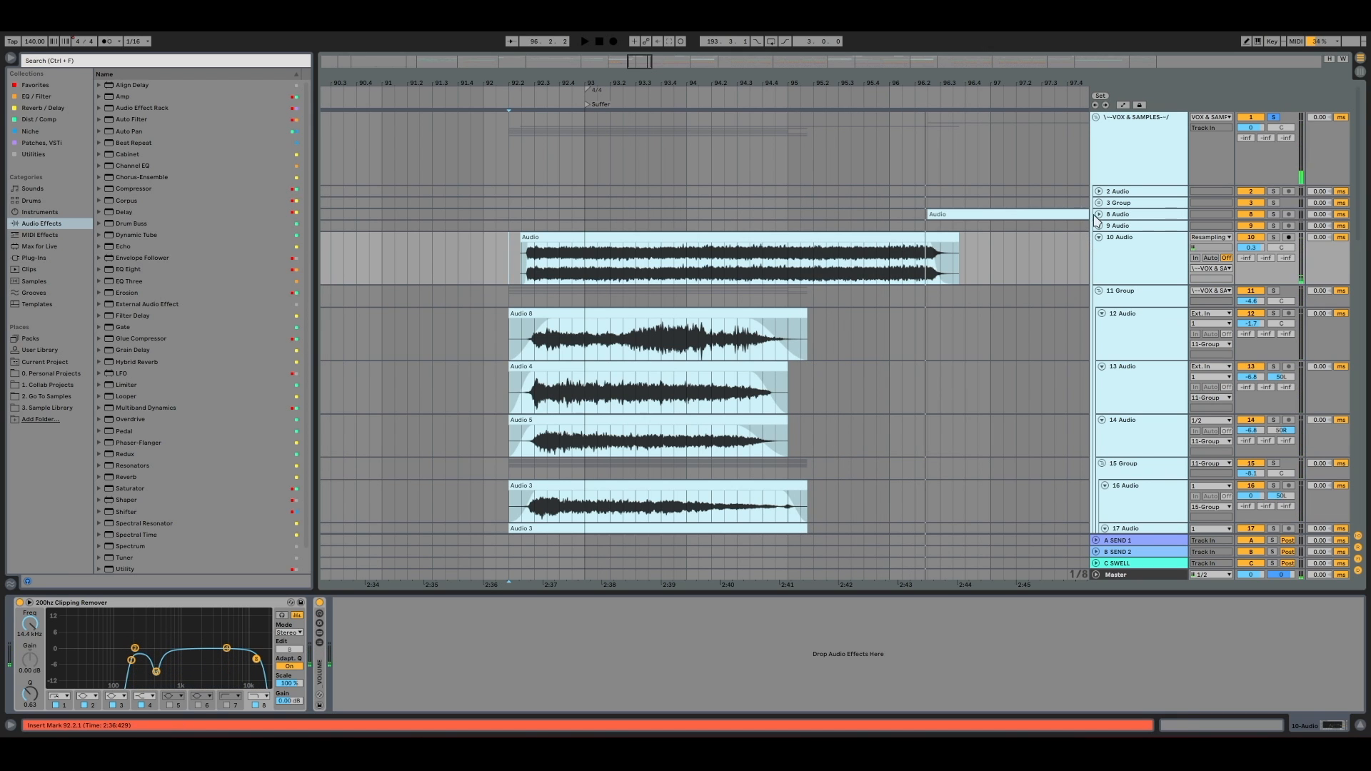
# Unfold and solo 8 Audio, and play its chopped vocal clips from 96.2.3
pyautogui.click(1120, 205)
pyautogui.click(1125, 214)
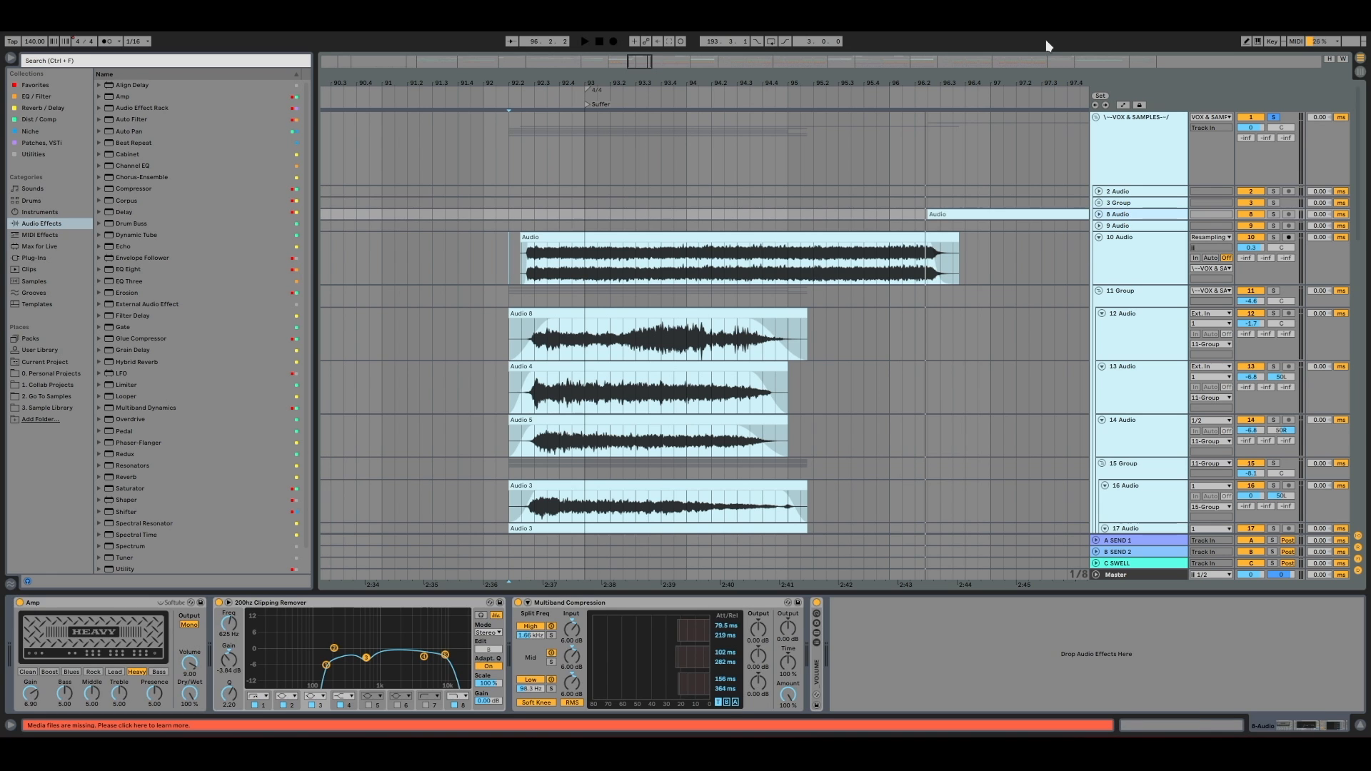
pyautogui.moveTo(1055, 79); pyautogui.dragTo(692, 83)
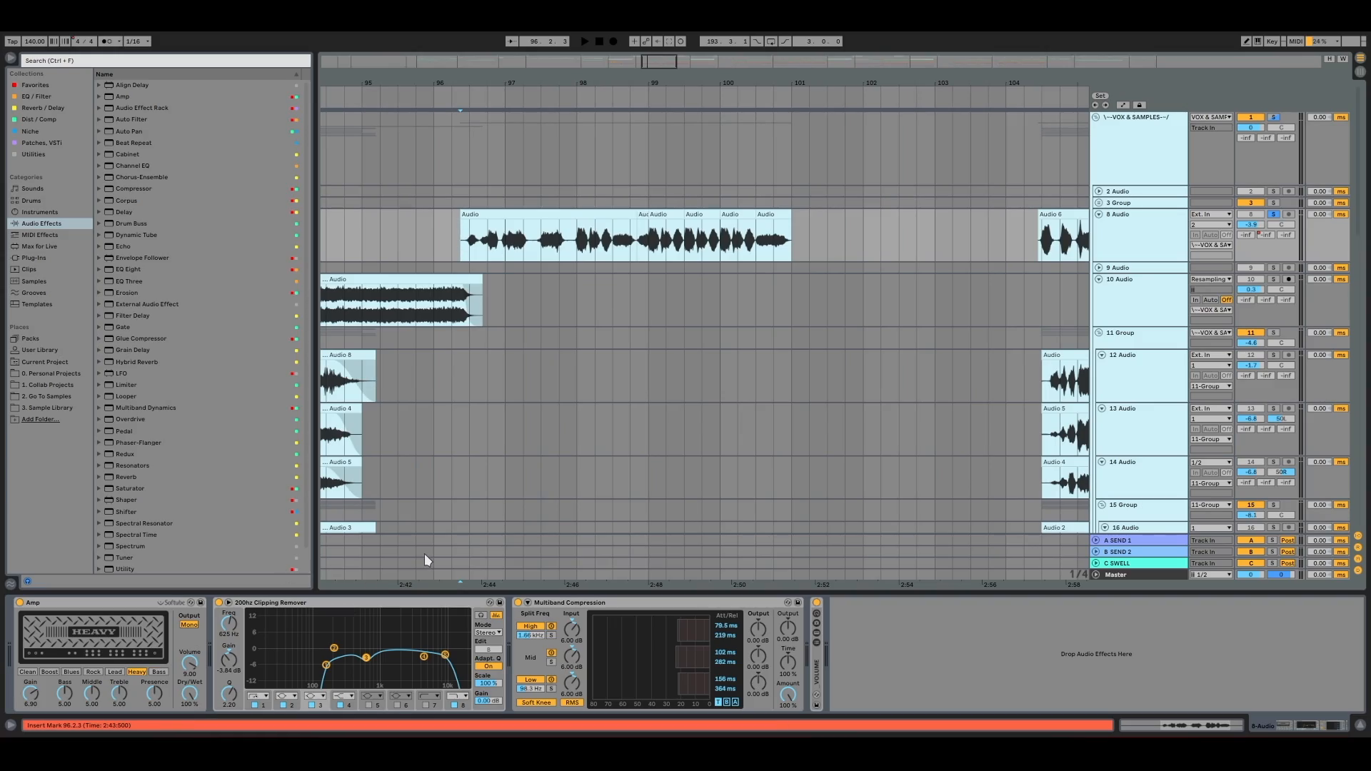
pyautogui.press('space')
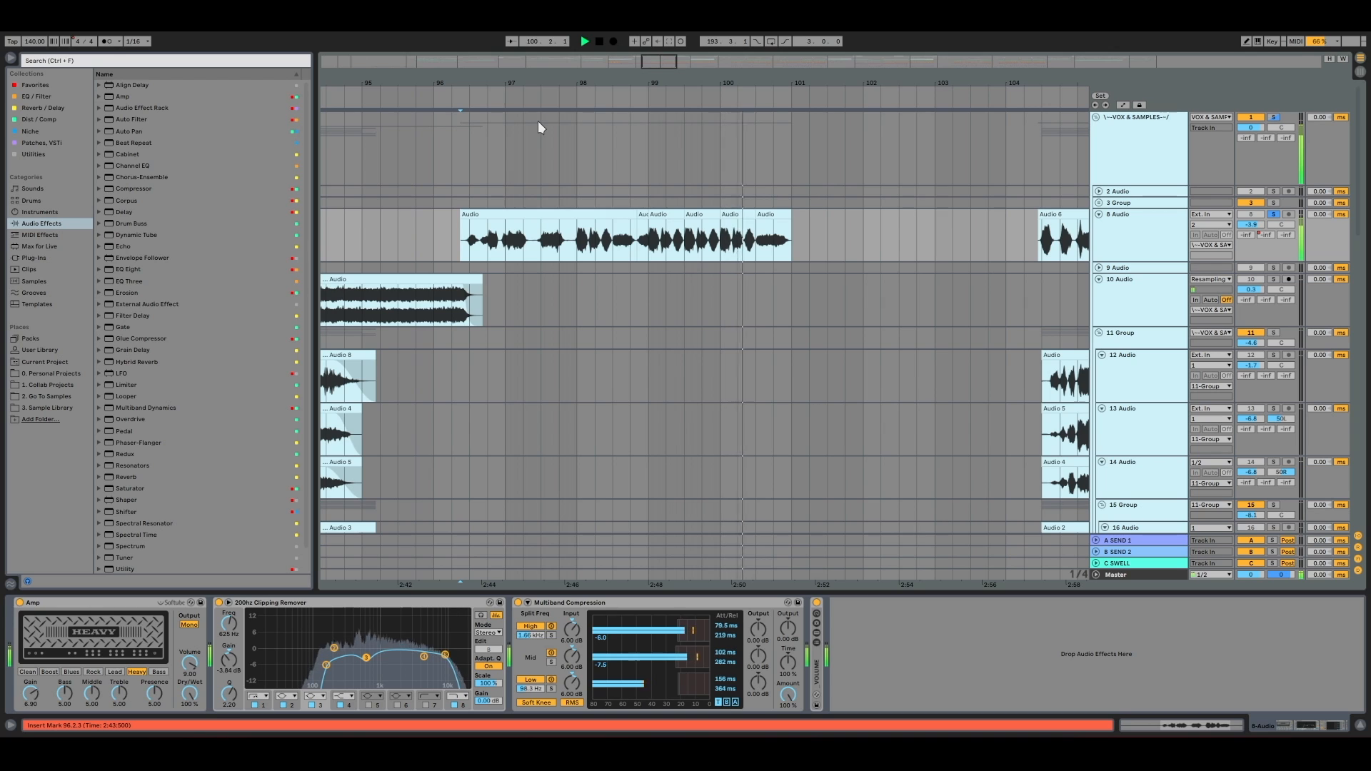
pyautogui.press('space')
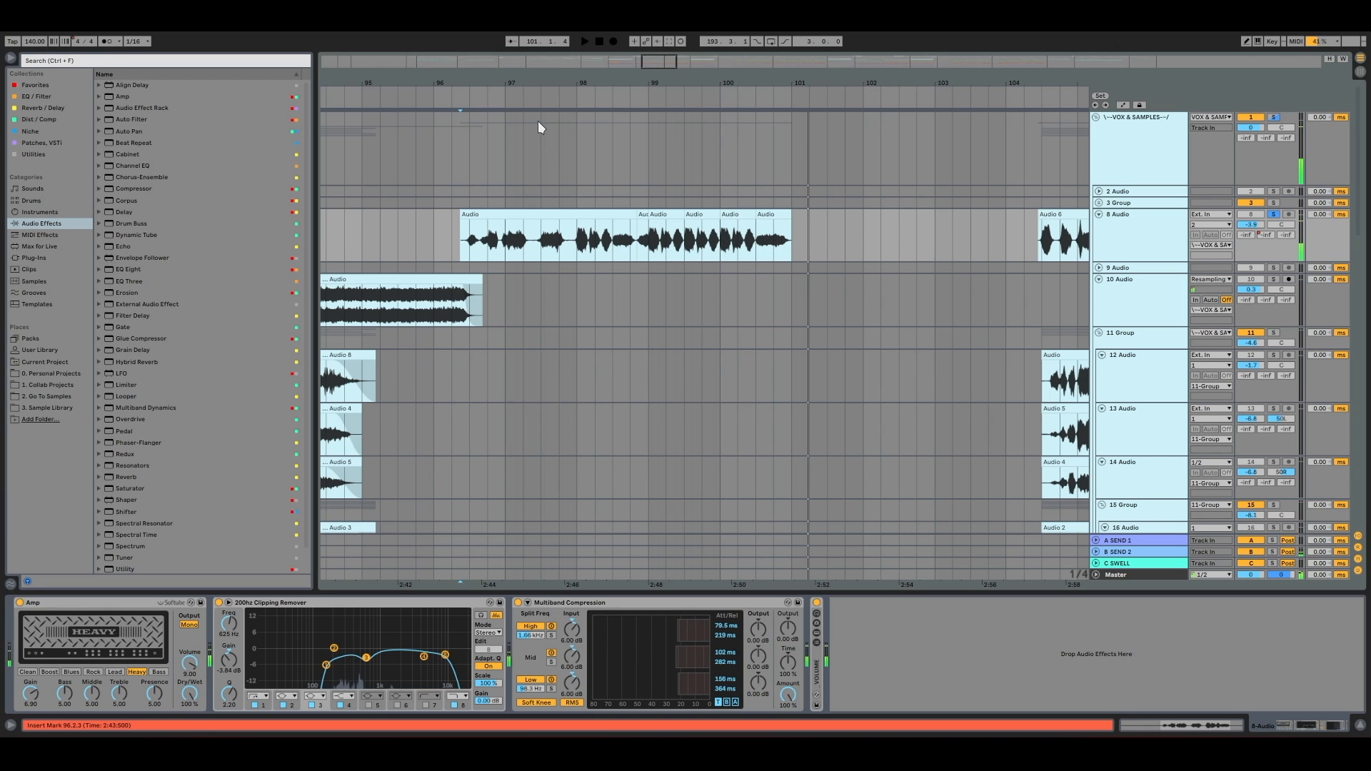
# Deactivate Amp, 200hz Clipping Remover and Multiband Compression on 8 Audio and play the dry vocal
pyautogui.click(564, 605)
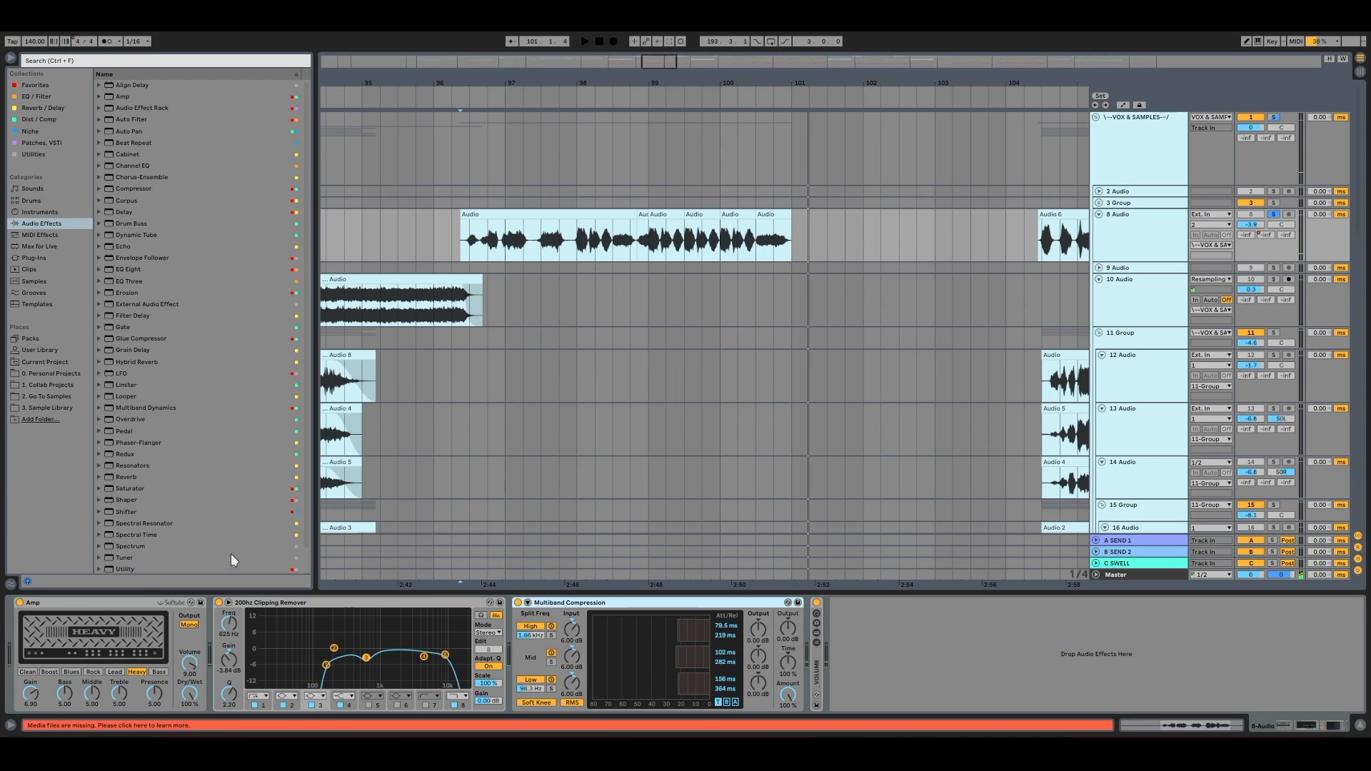
pyautogui.keyDown('shift'); pyautogui.click(140, 604); pyautogui.keyUp('shift')
pyautogui.press('0')
pyautogui.press('space')
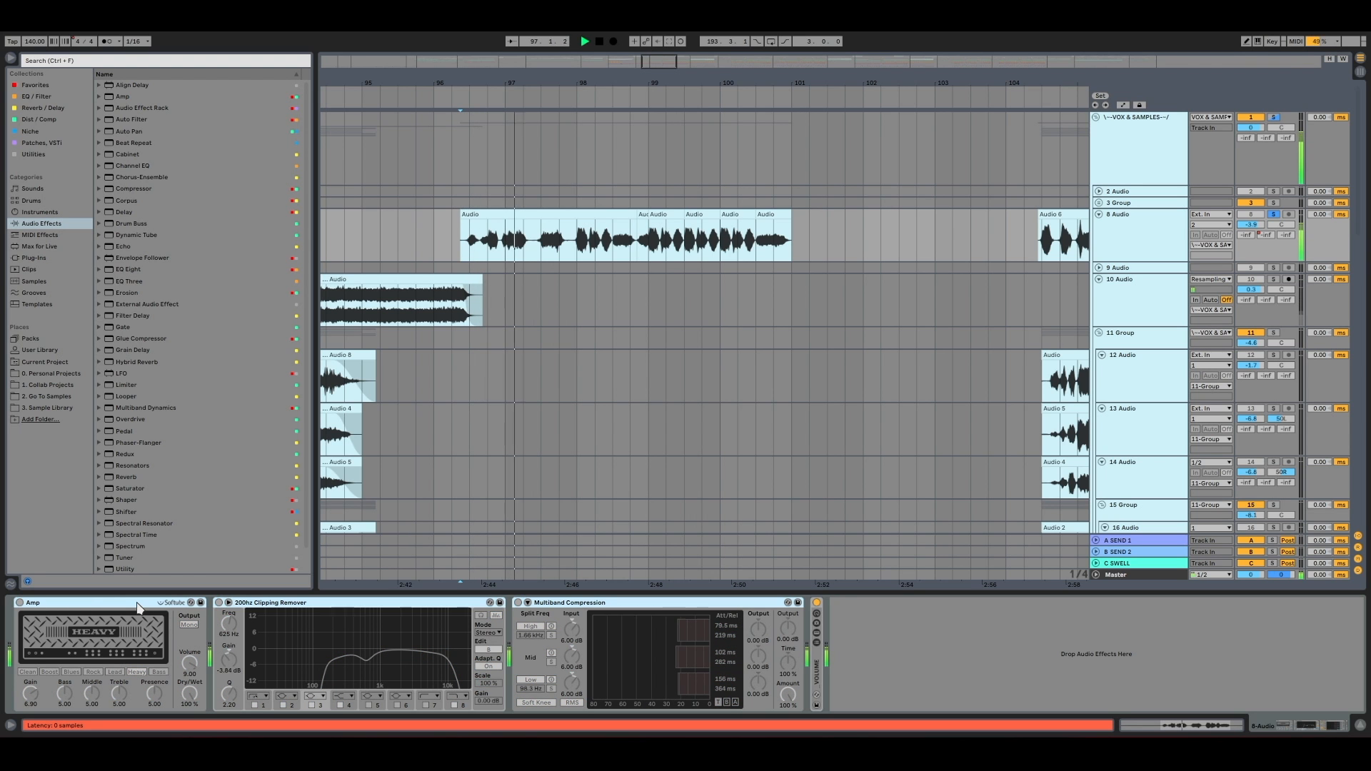
# Reactivate Amp, 200hz Clipping Remover and Multiband Compression one by one during playback to compare the vocal's processing
pyautogui.click(140, 606)
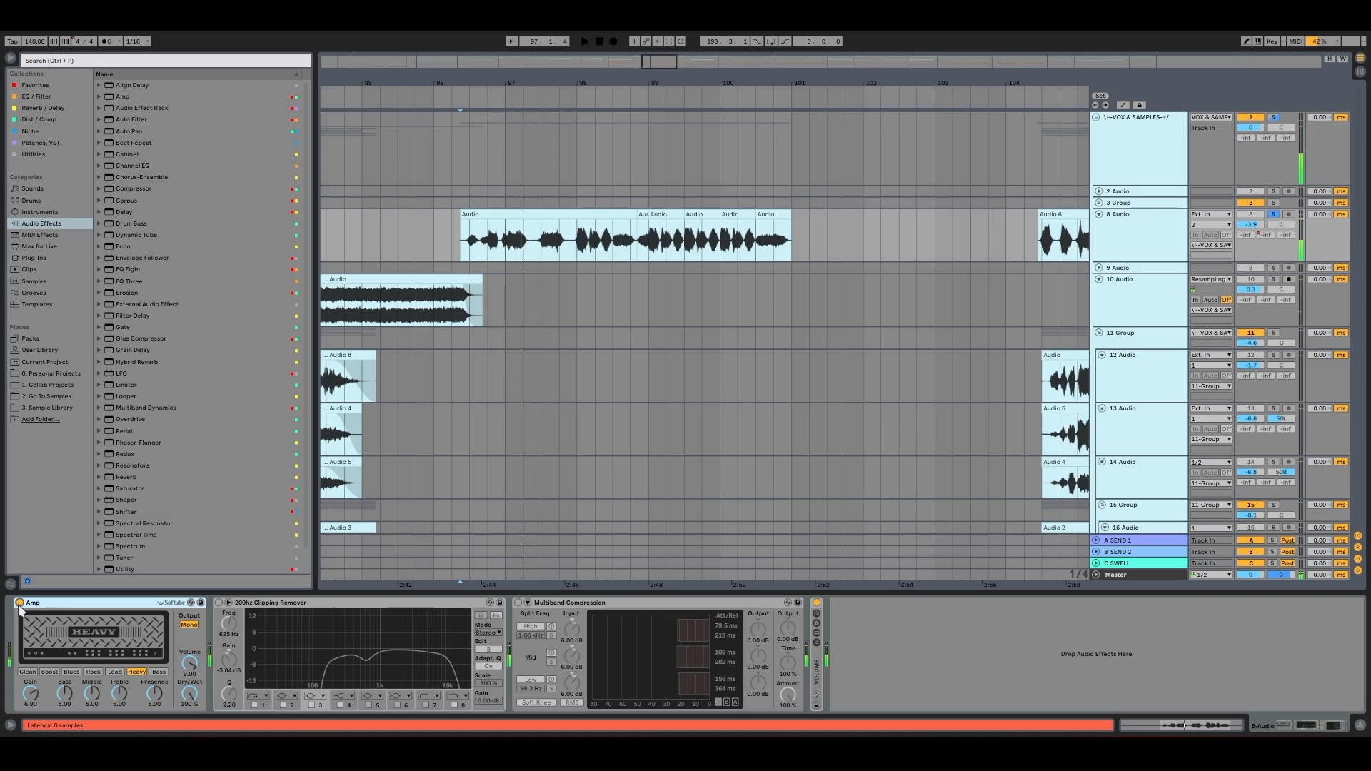
pyautogui.press('space')
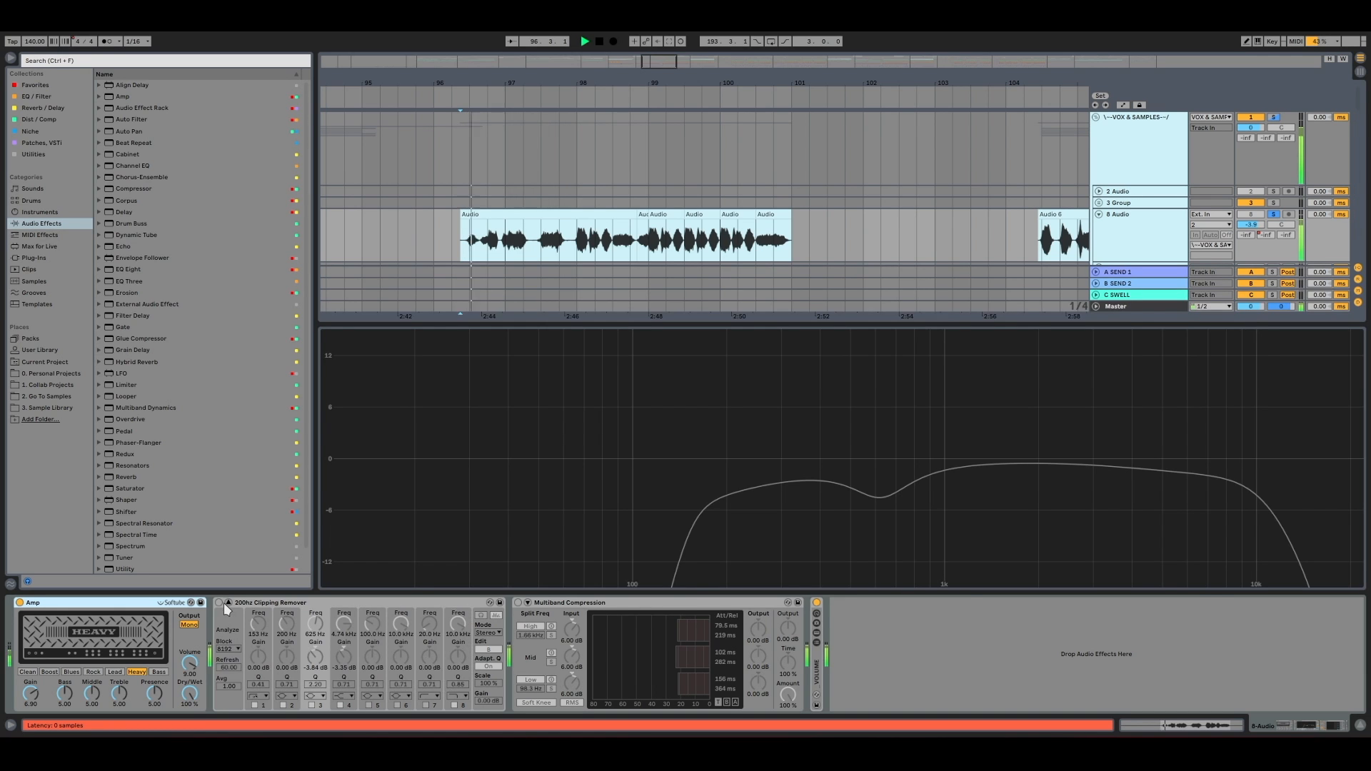
pyautogui.click(218, 603)
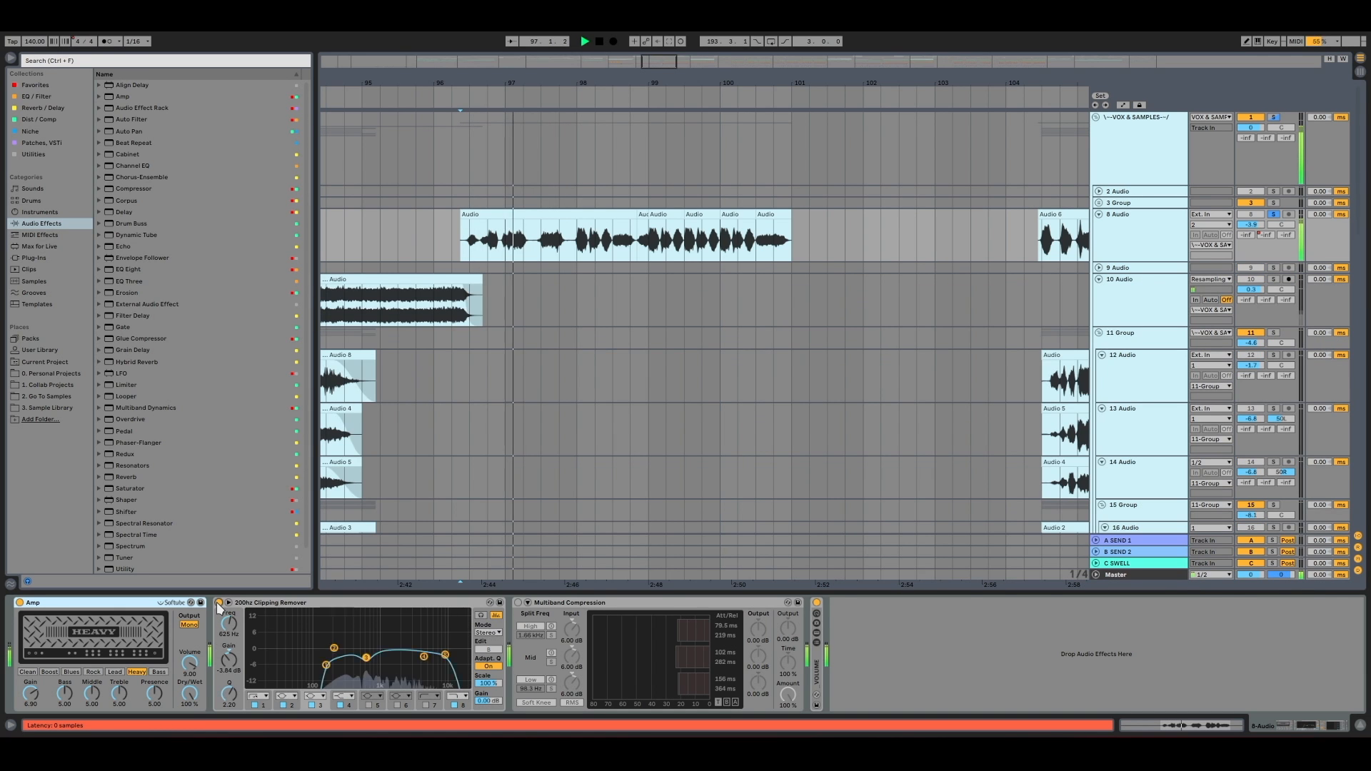
pyautogui.click(518, 603)
pyautogui.press('space')
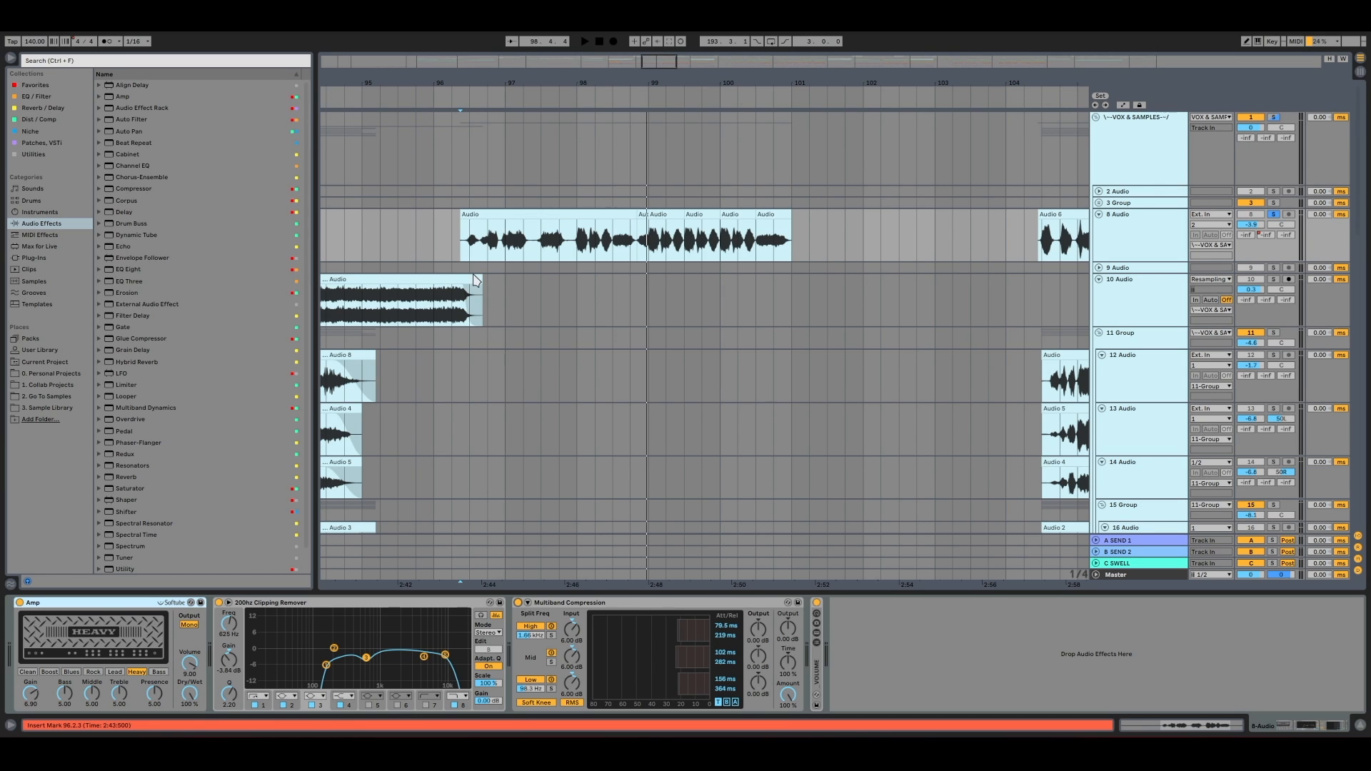
# Play 8 Audio's vocal clips from 96.1.1 and from the Audio 6 clip before Buildup, comparing them soloed and in the full mix
pyautogui.moveTo(428, 240); pyautogui.dragTo(783, 240)
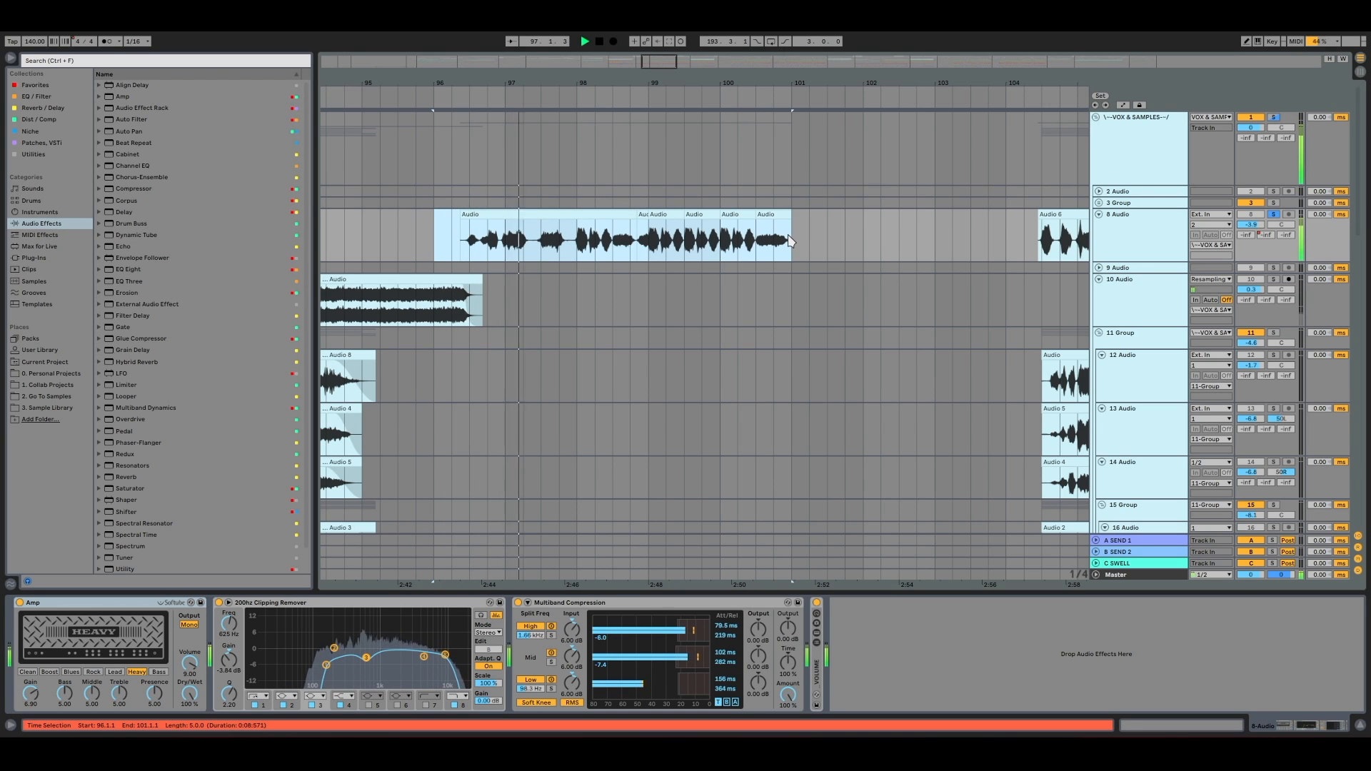
pyautogui.click(1273, 117)
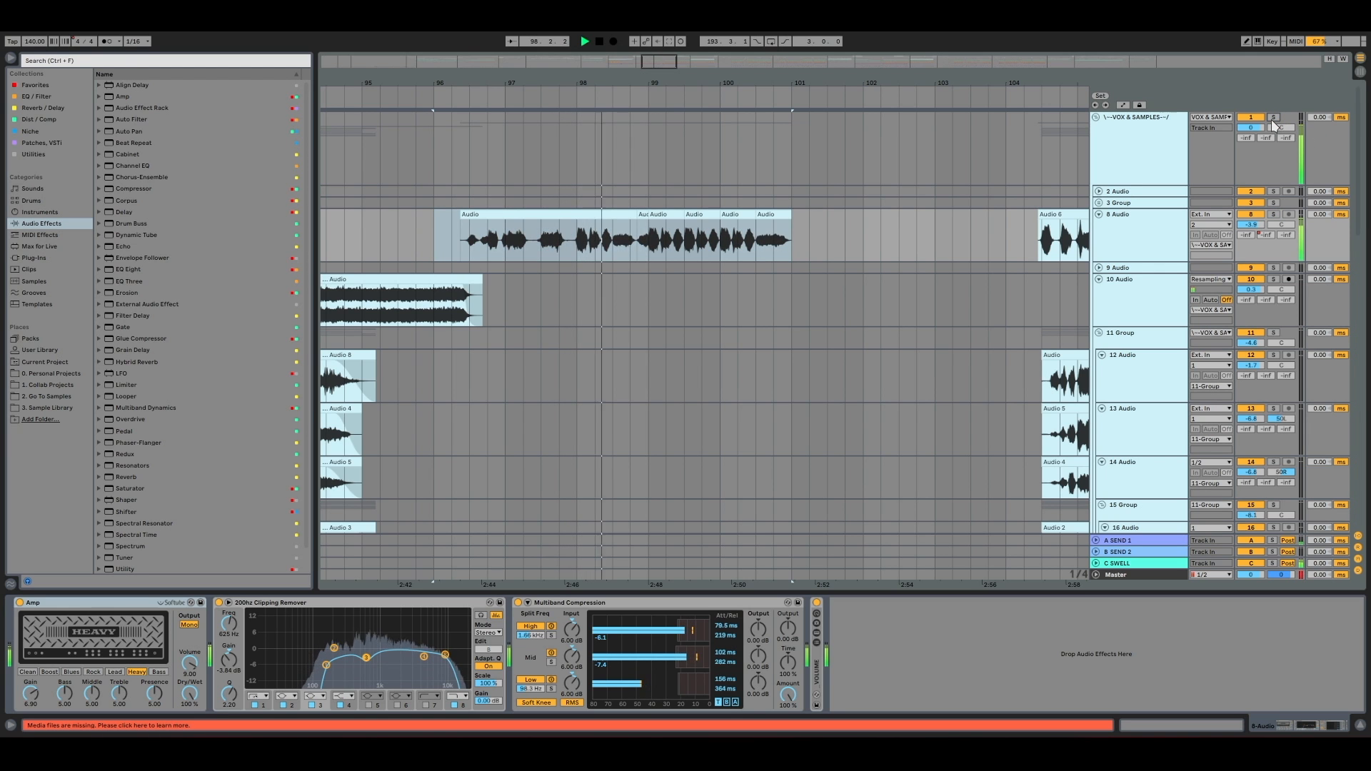
pyautogui.moveTo(957, 80); pyautogui.dragTo(610, 81)
pyautogui.click(690, 241)
pyautogui.press('space')
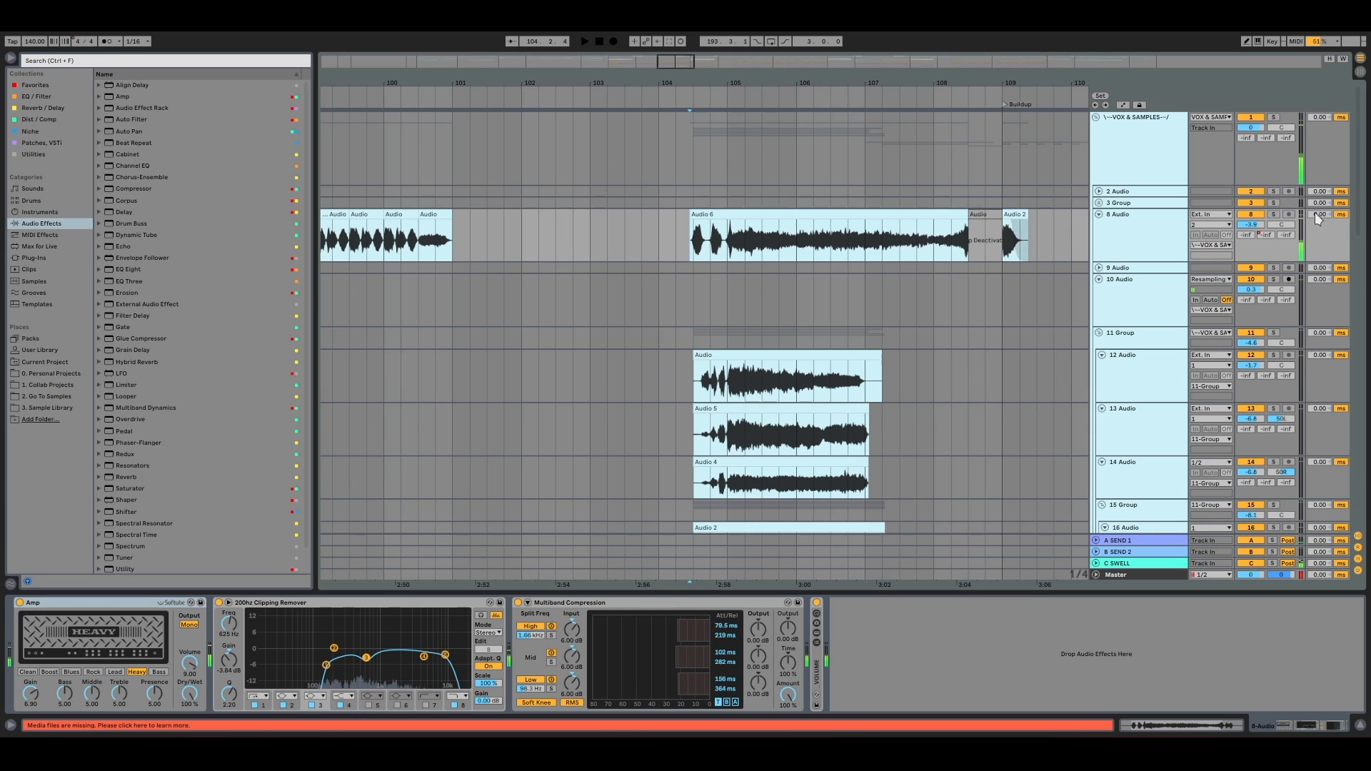
pyautogui.press('space')
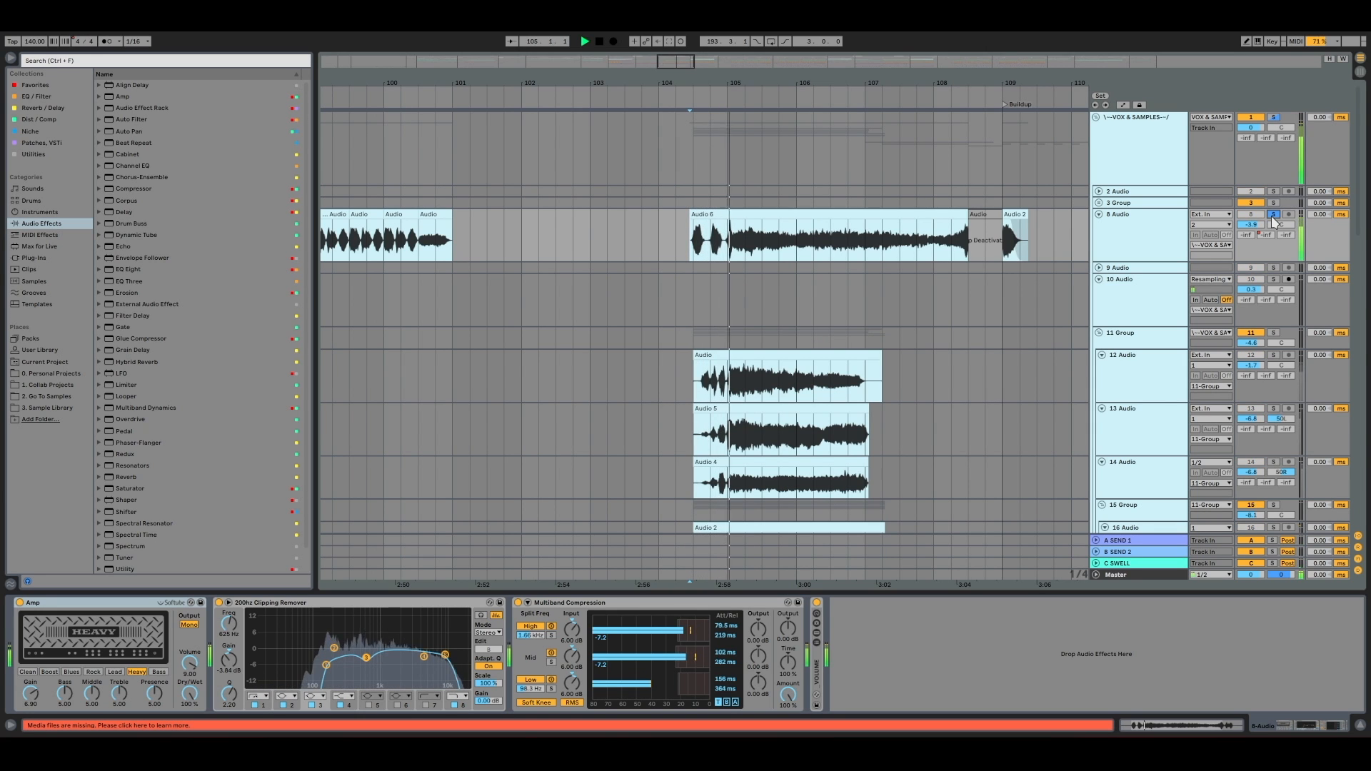
pyautogui.click(1274, 333)
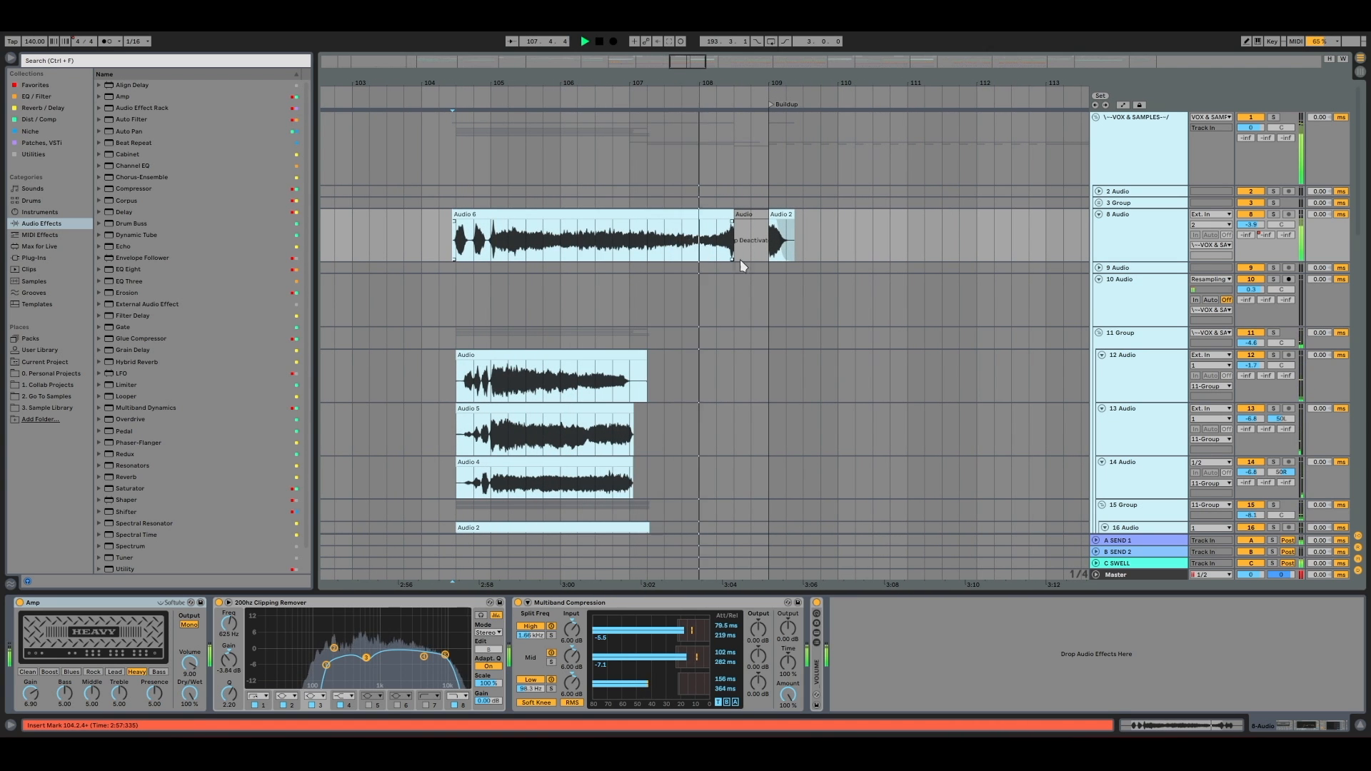
# Unfold 18 Group and show the effects on the 21 2Pac - Untouchable and 22 SZYSHNN_vocal_loop tracks
pyautogui.scroll(-3, 760, 263)
pyautogui.scroll(-4, 760, 264)
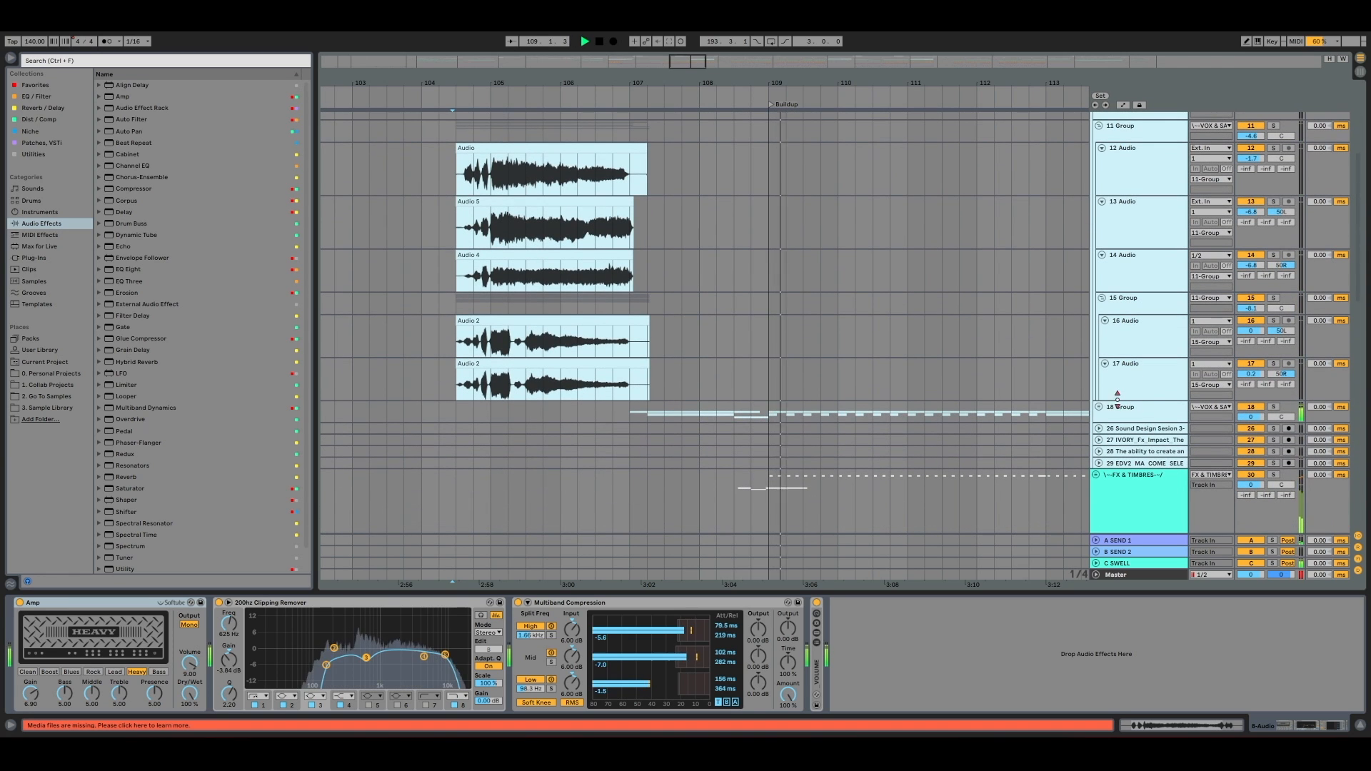
pyautogui.click(1100, 408)
pyautogui.click(632, 462)
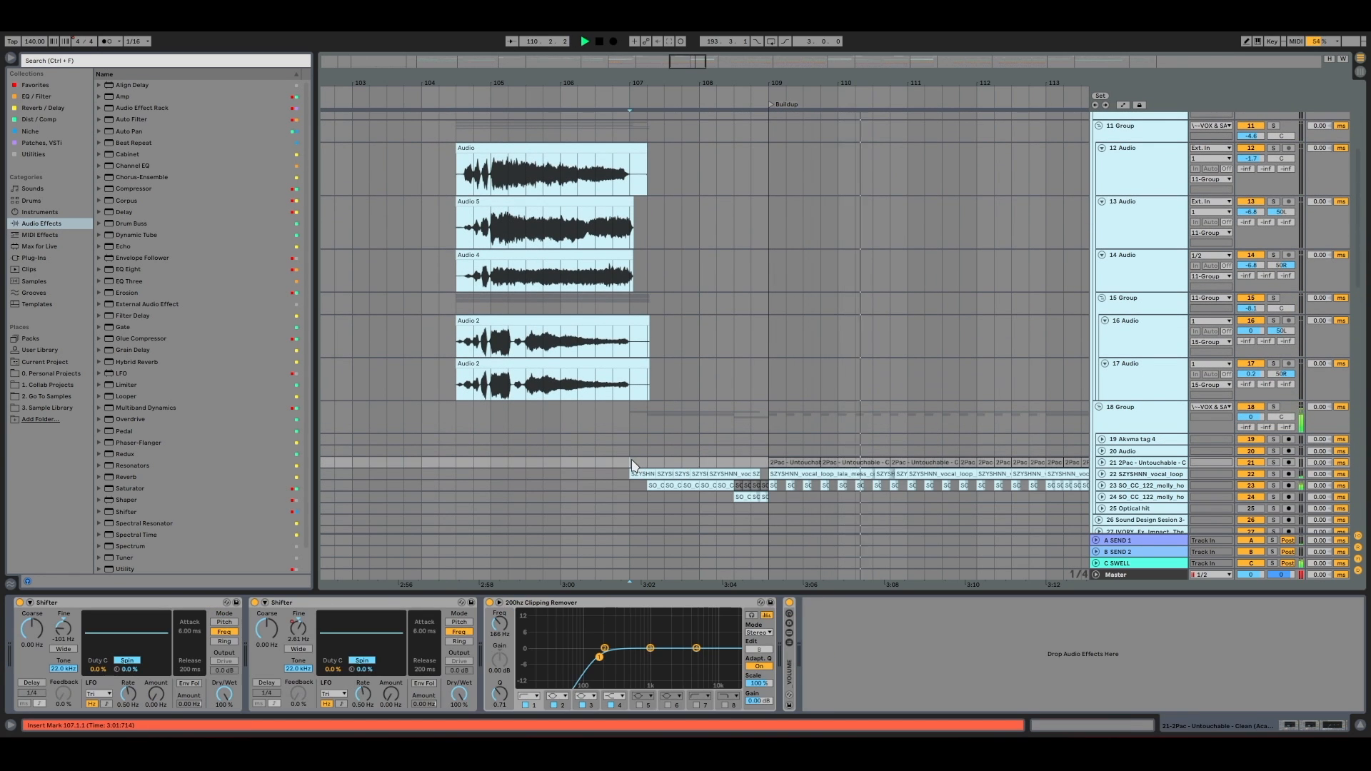
pyautogui.scroll(-2, 1164, 385)
pyautogui.click(875, 412)
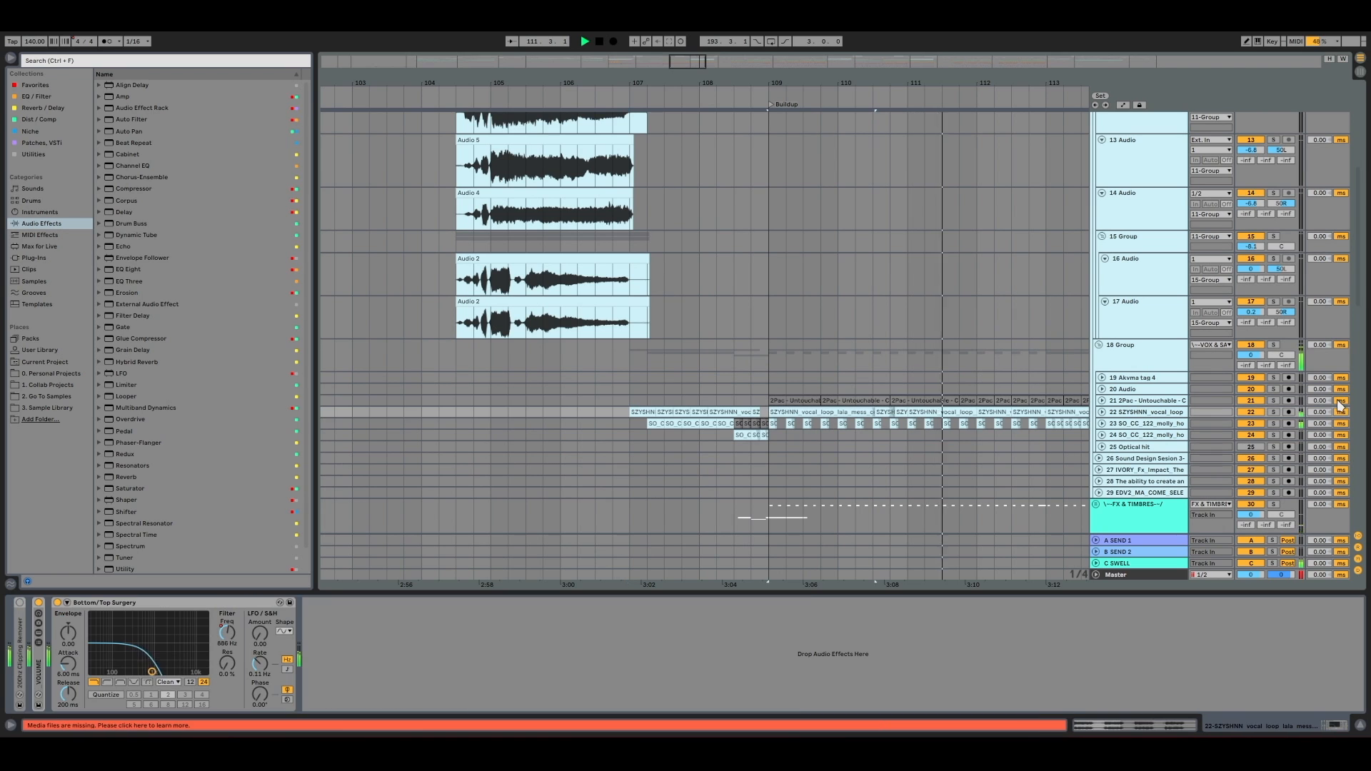
# Solo 18 Group, play its vocal samples from the Buildup marker, and unfold 22 SZYSHNN_vocal_loop
pyautogui.click(1273, 345)
pyautogui.click(771, 104)
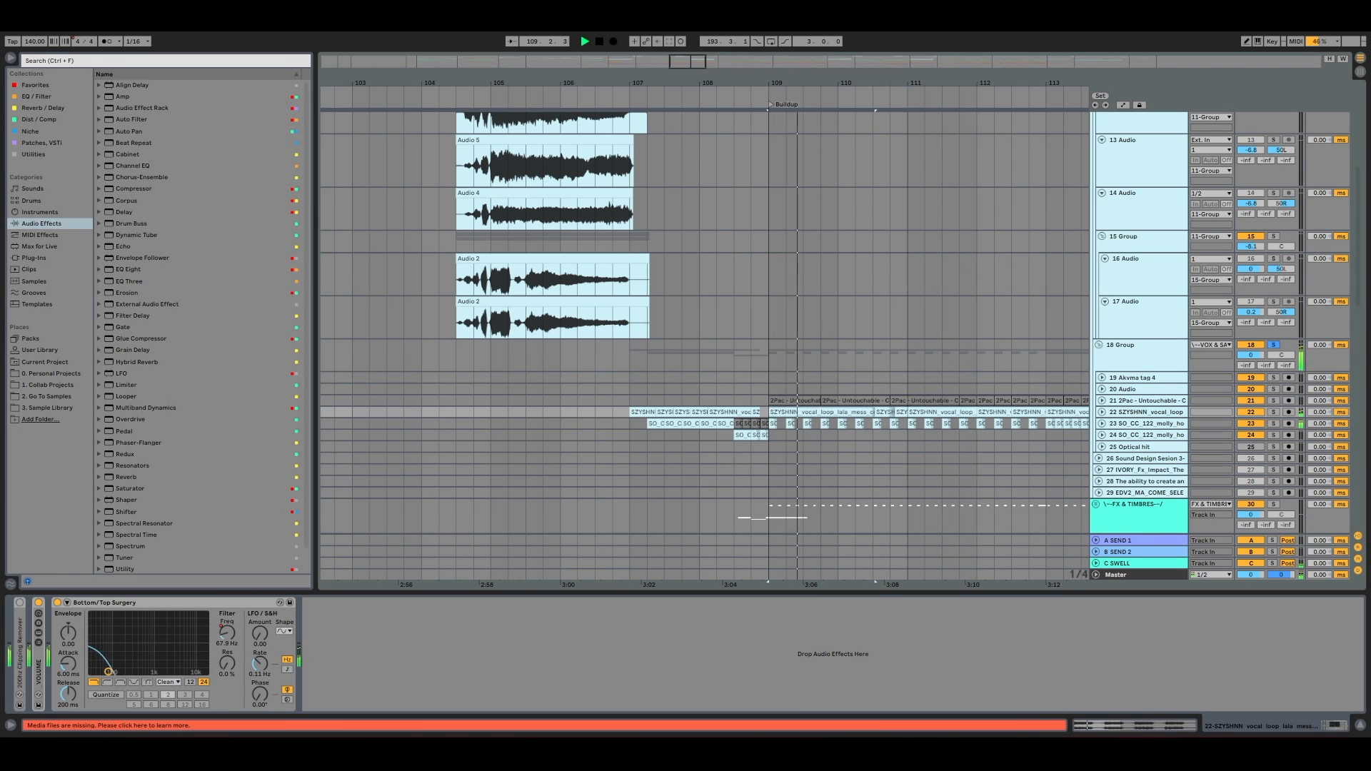
pyautogui.scroll(-2, 679, 247)
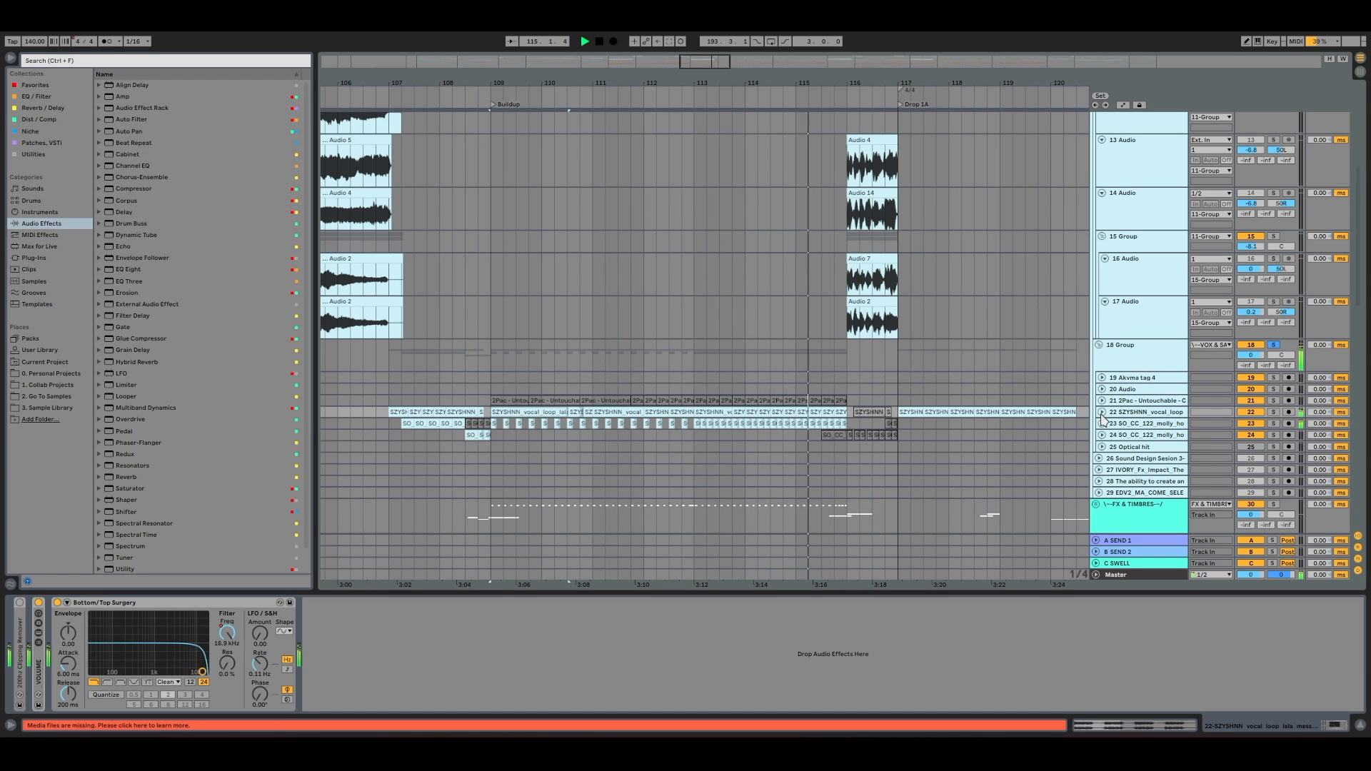
pyautogui.click(1102, 412)
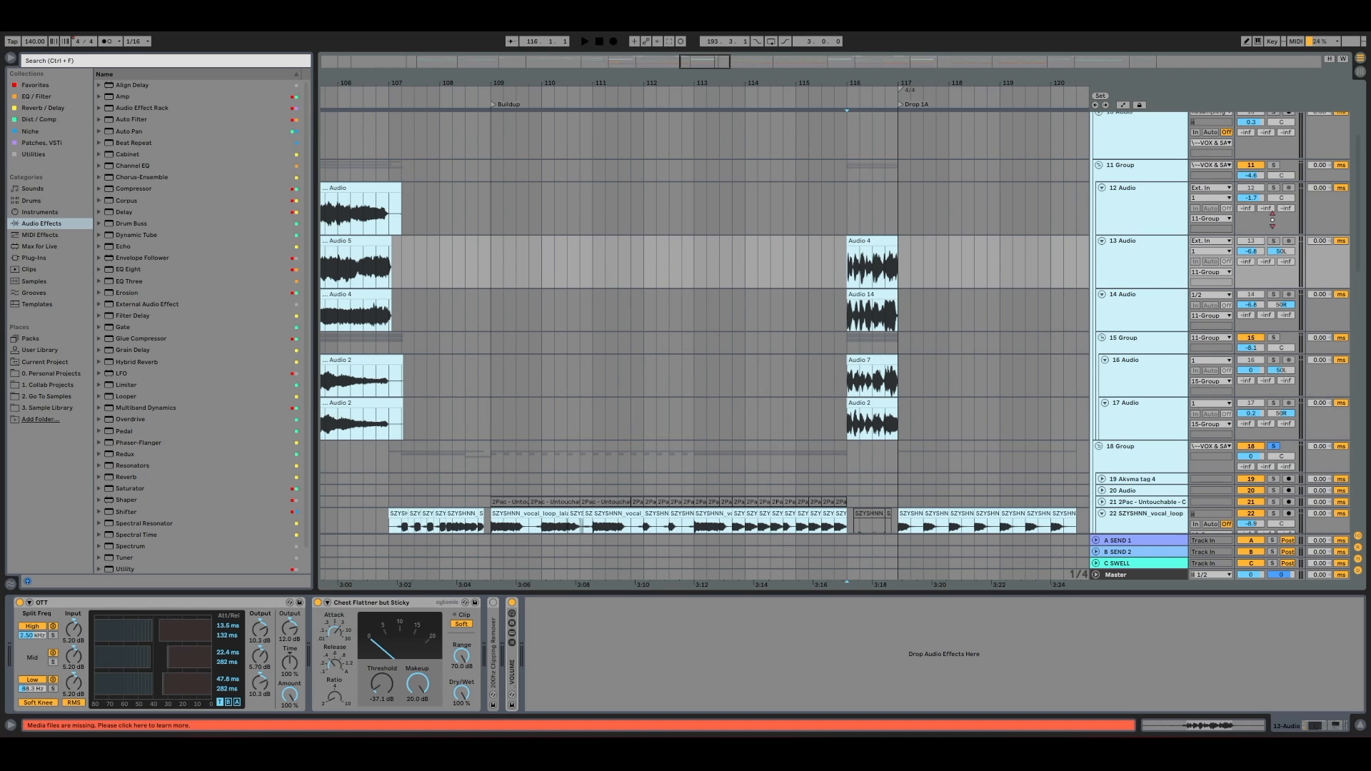
# Solo and unfold 9 Audio, and play its Audio 2 vocal clip from 116.1.1
pyautogui.scroll(4, 1262, 157)
pyautogui.click(1273, 226)
pyautogui.click(1098, 226)
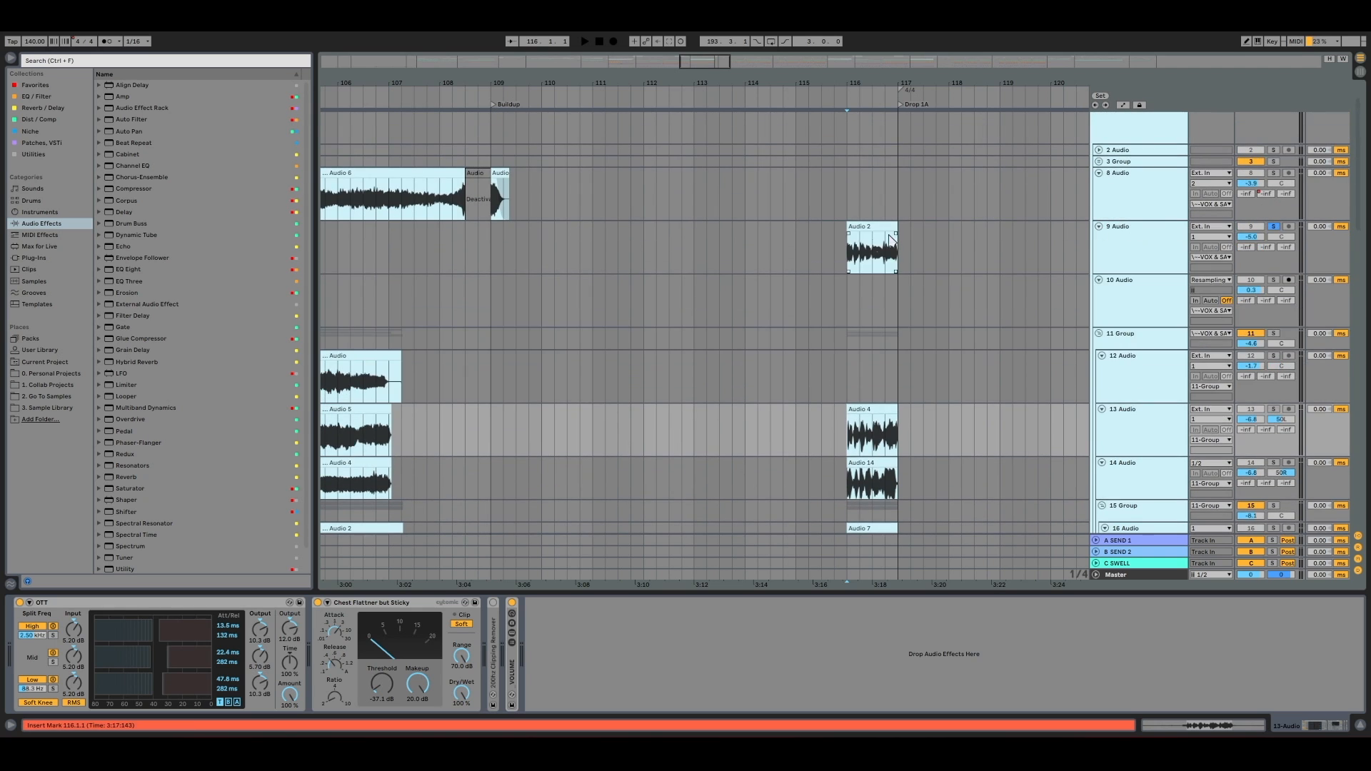
pyautogui.click(845, 258)
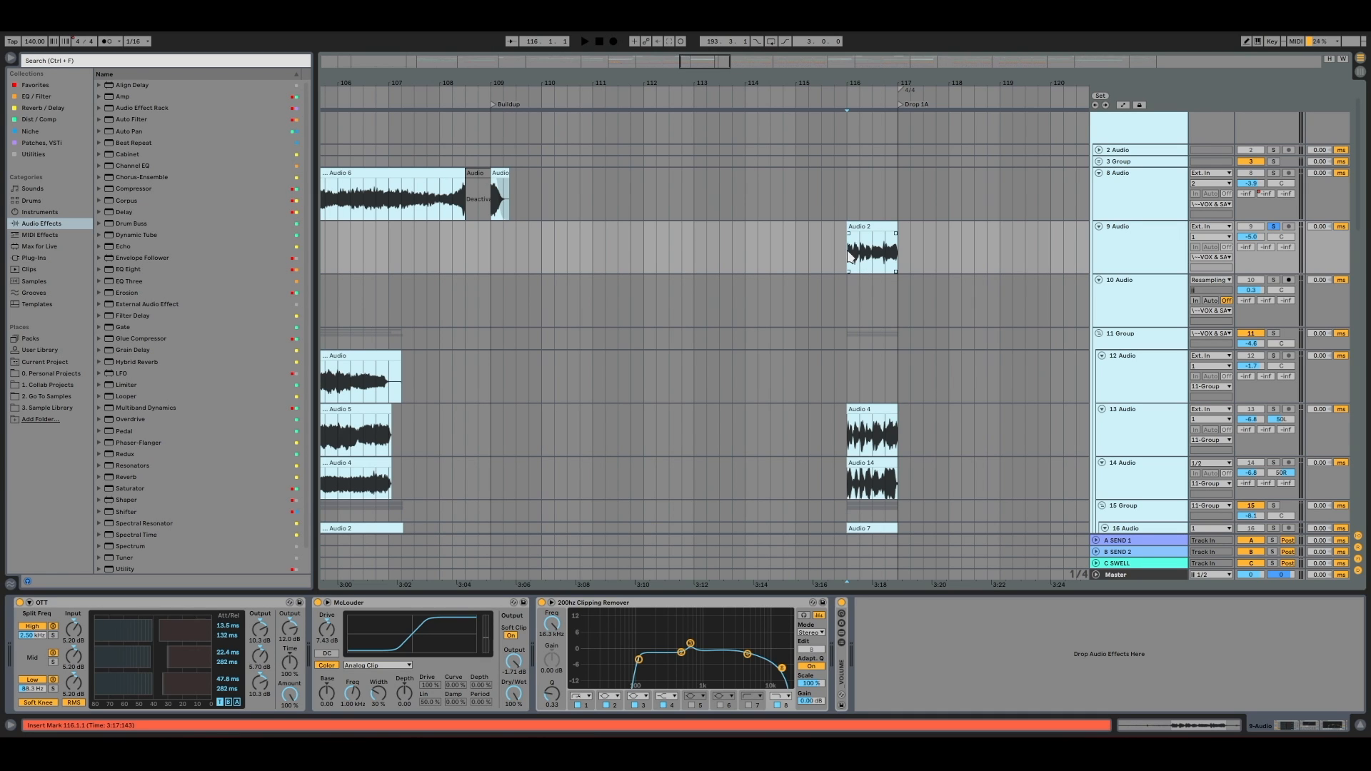
pyautogui.press('space')
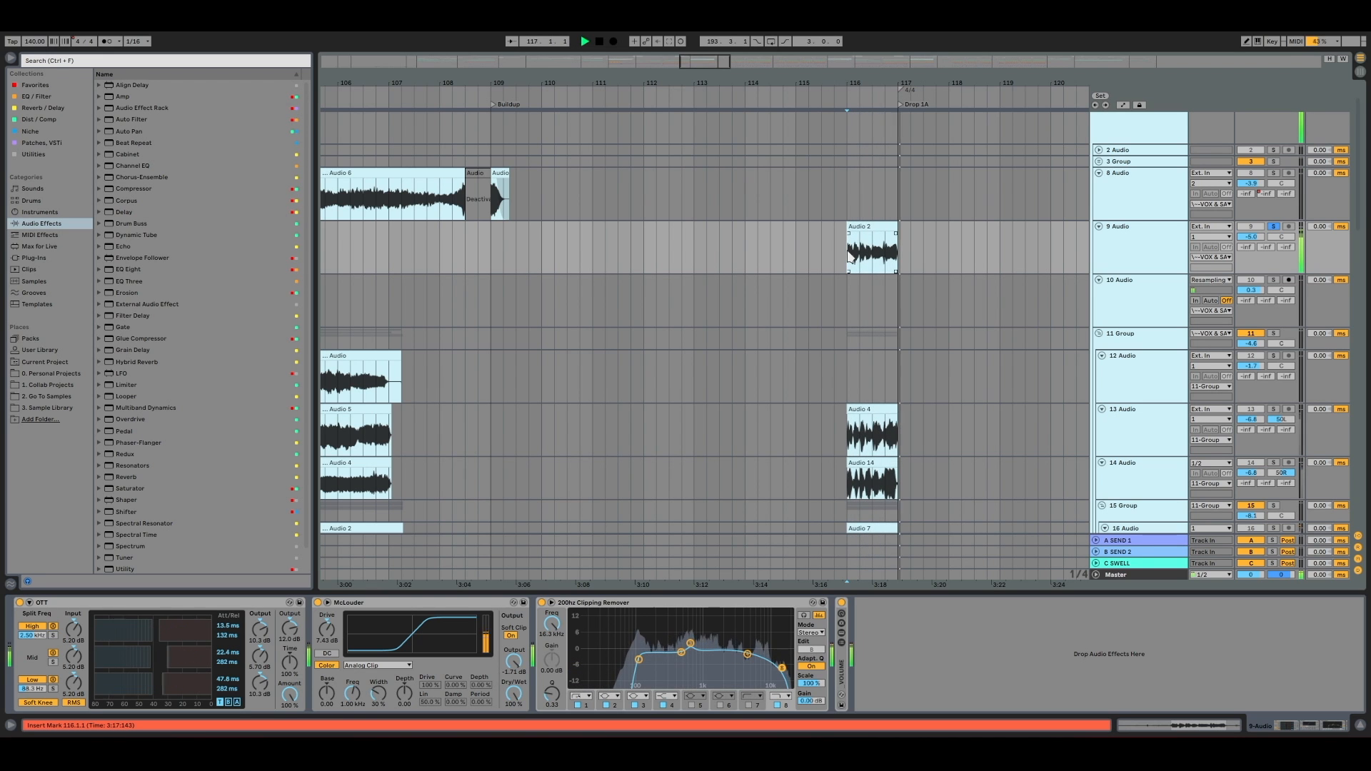
pyautogui.press('space')
# Play the layered vocal fill just before Drop 1A, toggling the solo on 11 Group for comparison
pyautogui.click(889, 178)
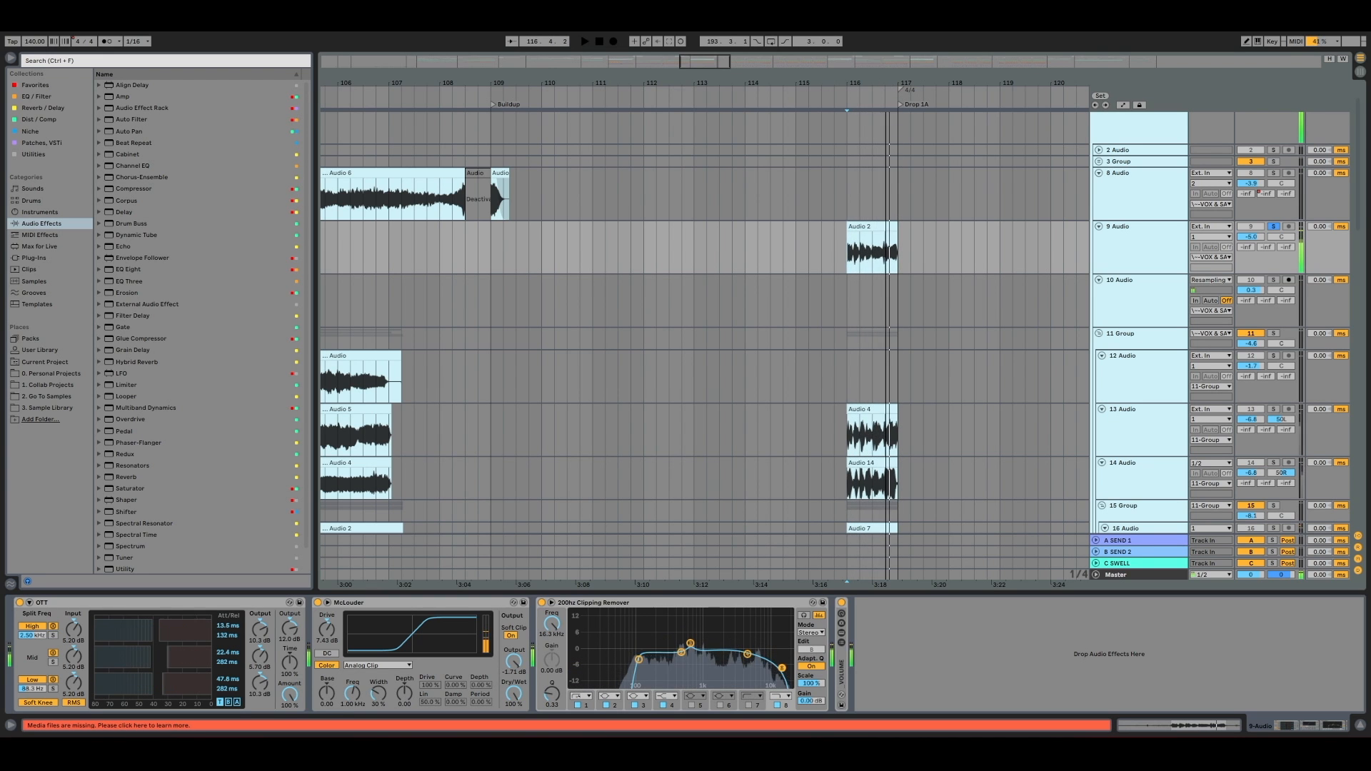
pyautogui.moveTo(886, 82); pyautogui.dragTo(886, 100)
pyautogui.press('space')
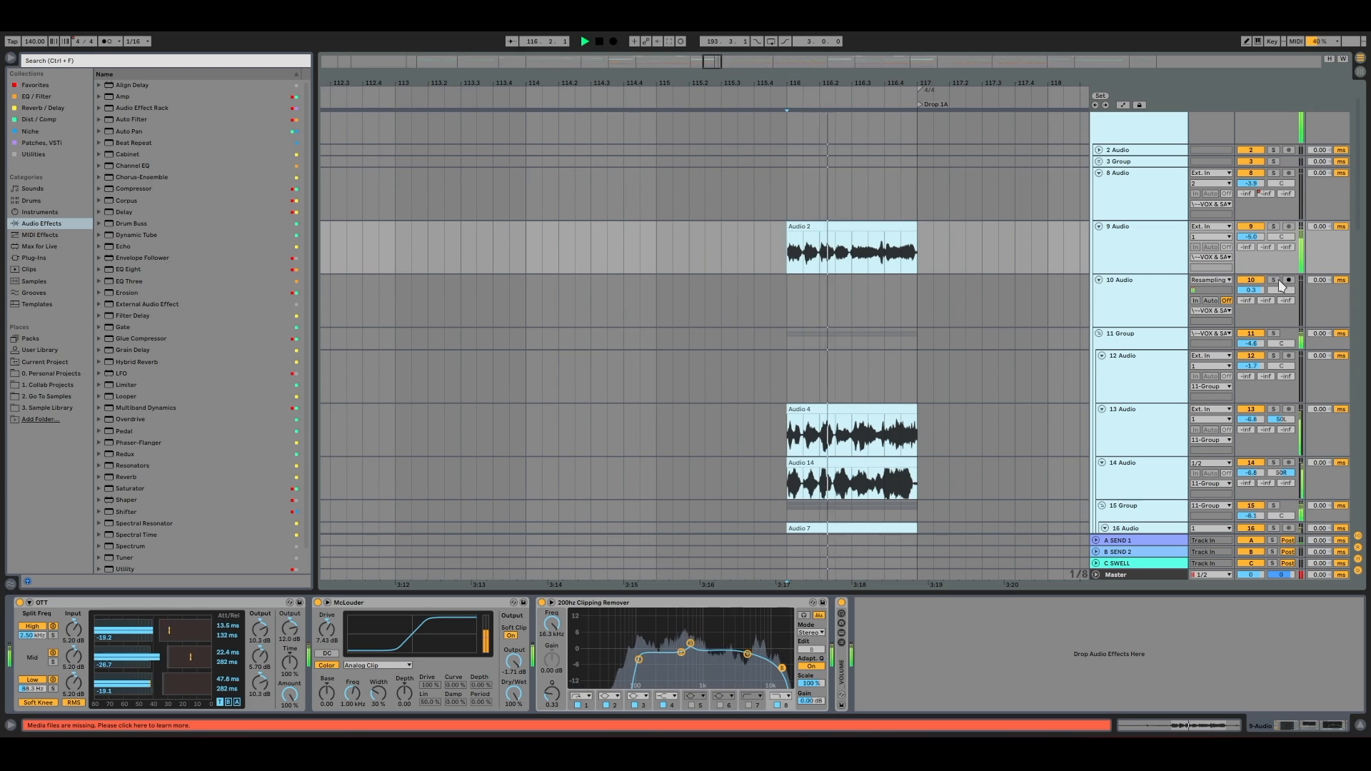
pyautogui.click(1273, 334)
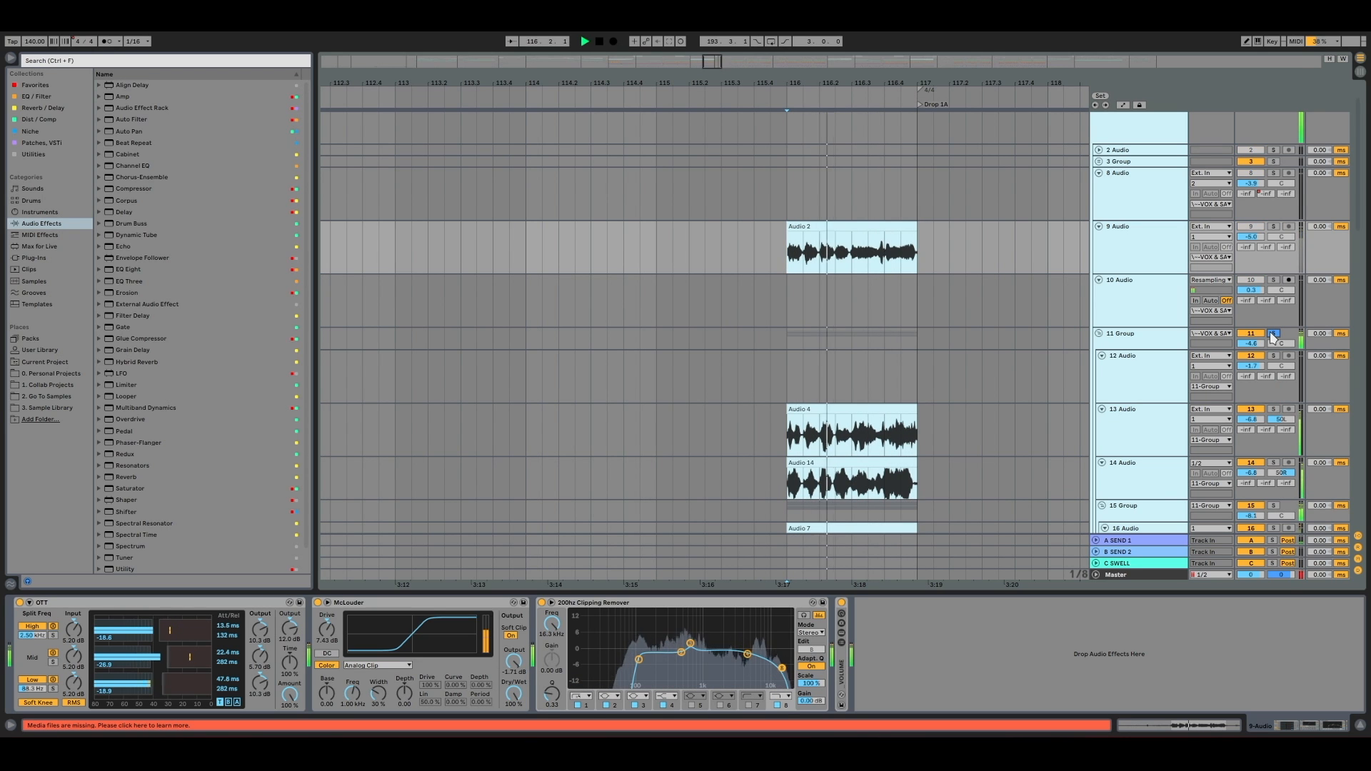
pyautogui.press('space')
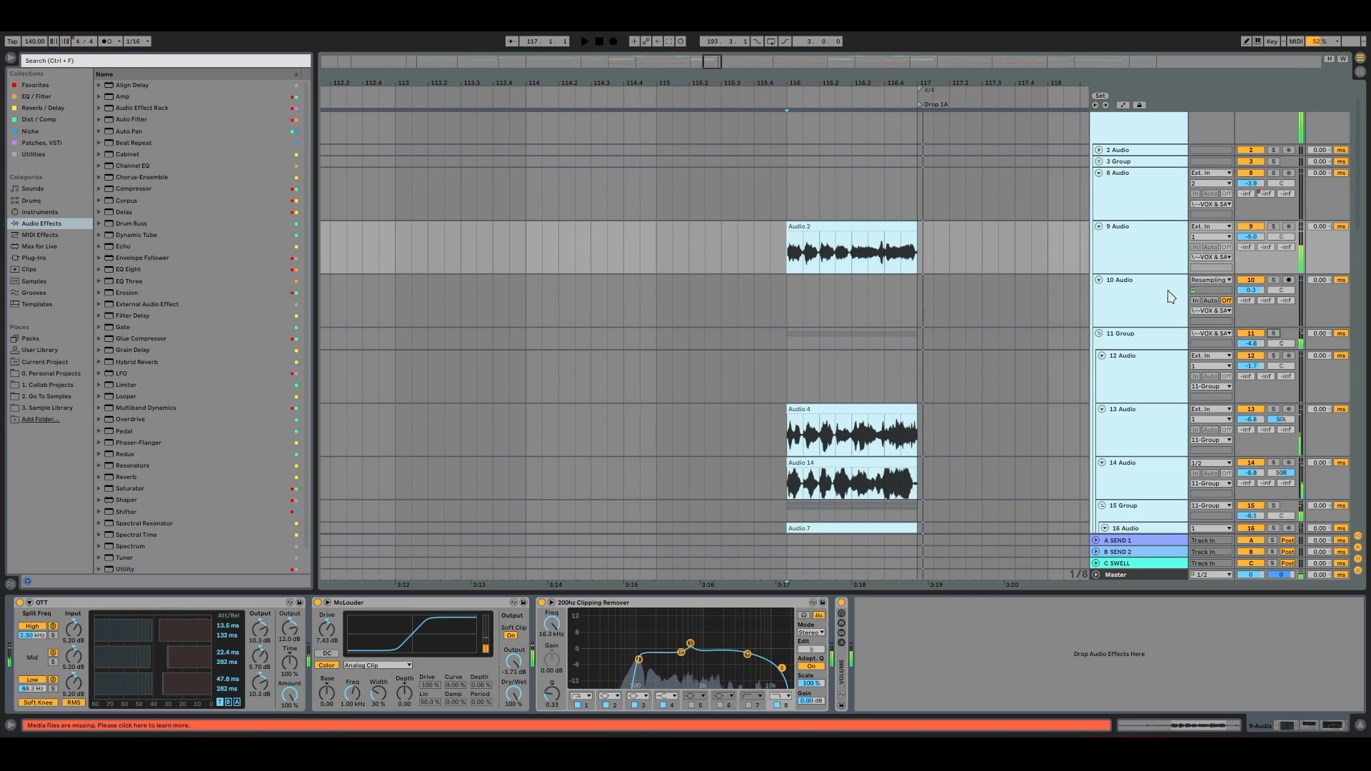
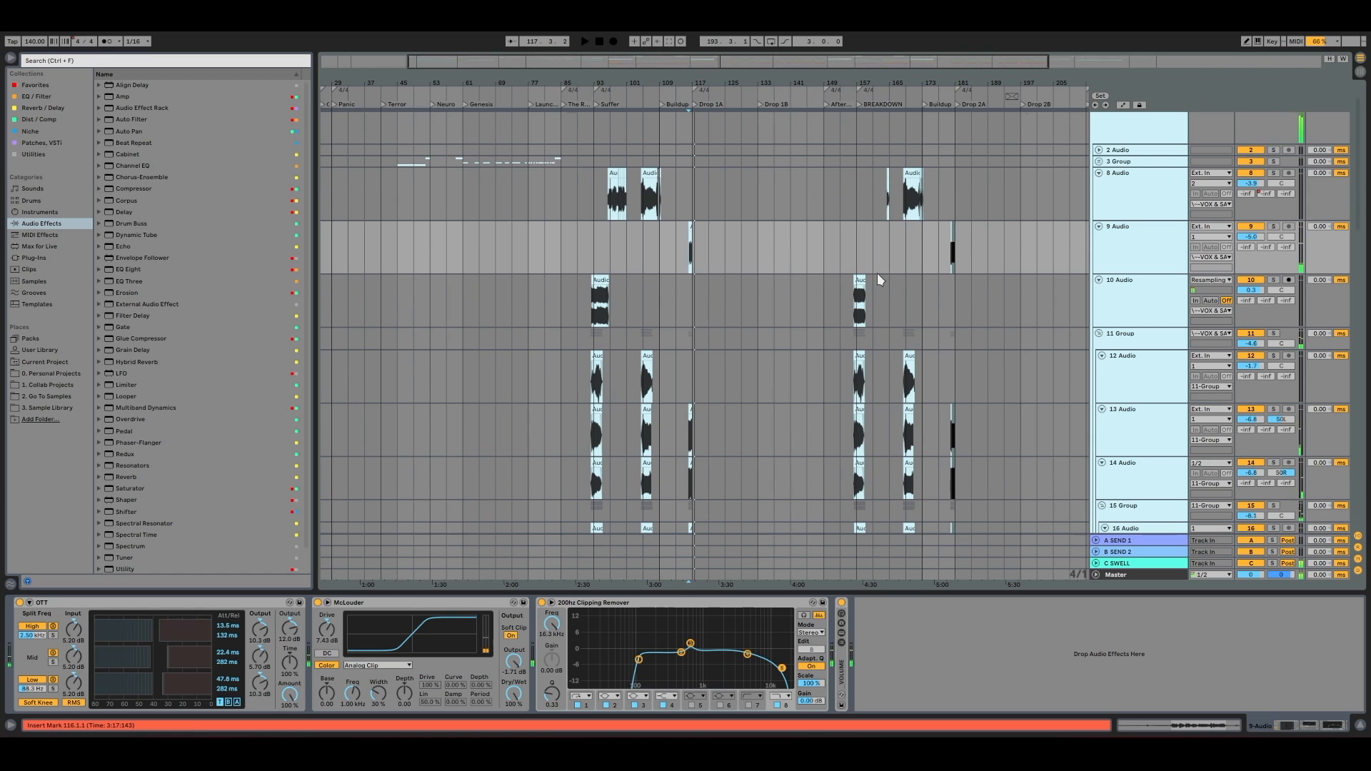
# Locate the 19 Akvma tag 4 clips in the Drop 1A section and play them from 124.3.1
pyautogui.scroll(-10, 877, 274)
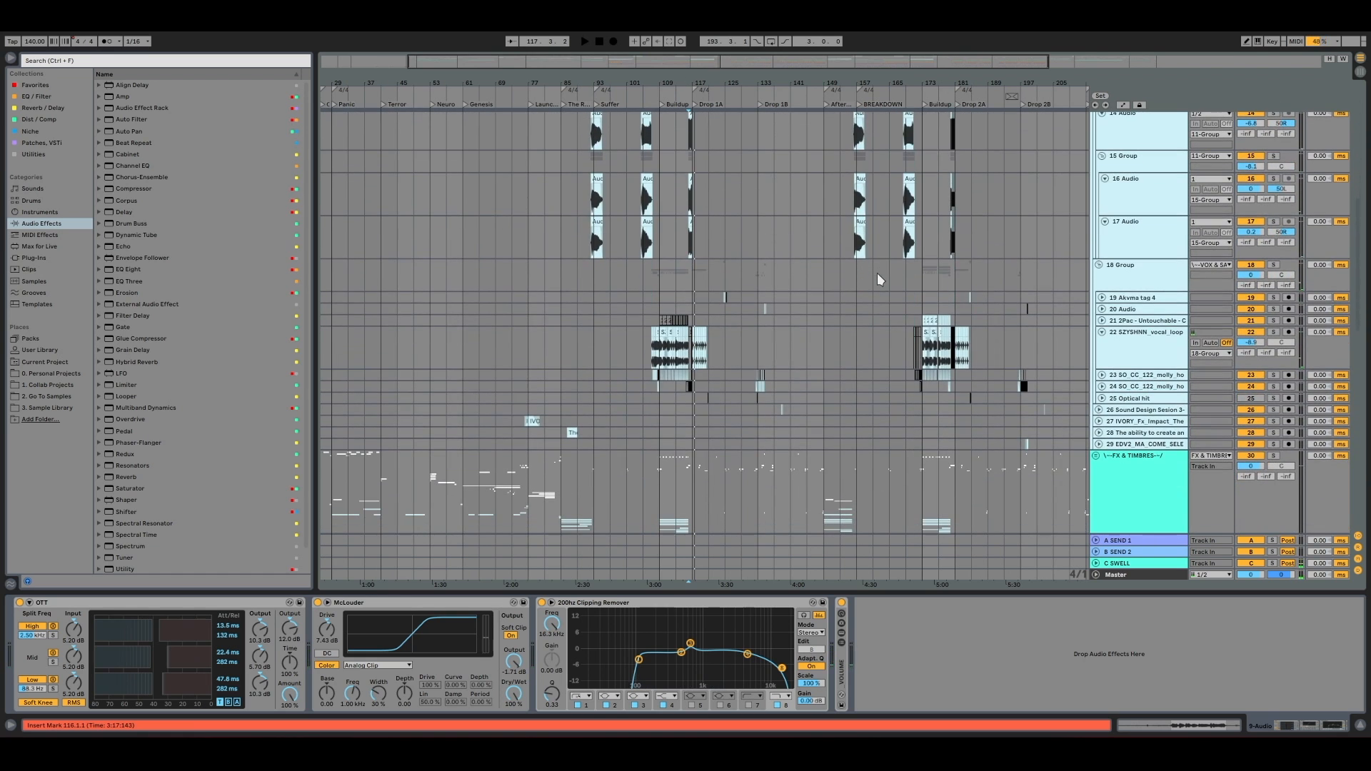
pyautogui.moveTo(721, 84); pyautogui.dragTo(721, 225)
pyautogui.press('space')
pyautogui.click(743, 298)
pyautogui.press('space')
pyautogui.moveTo(765, 84); pyautogui.dragTo(766, 118)
pyautogui.press('space')
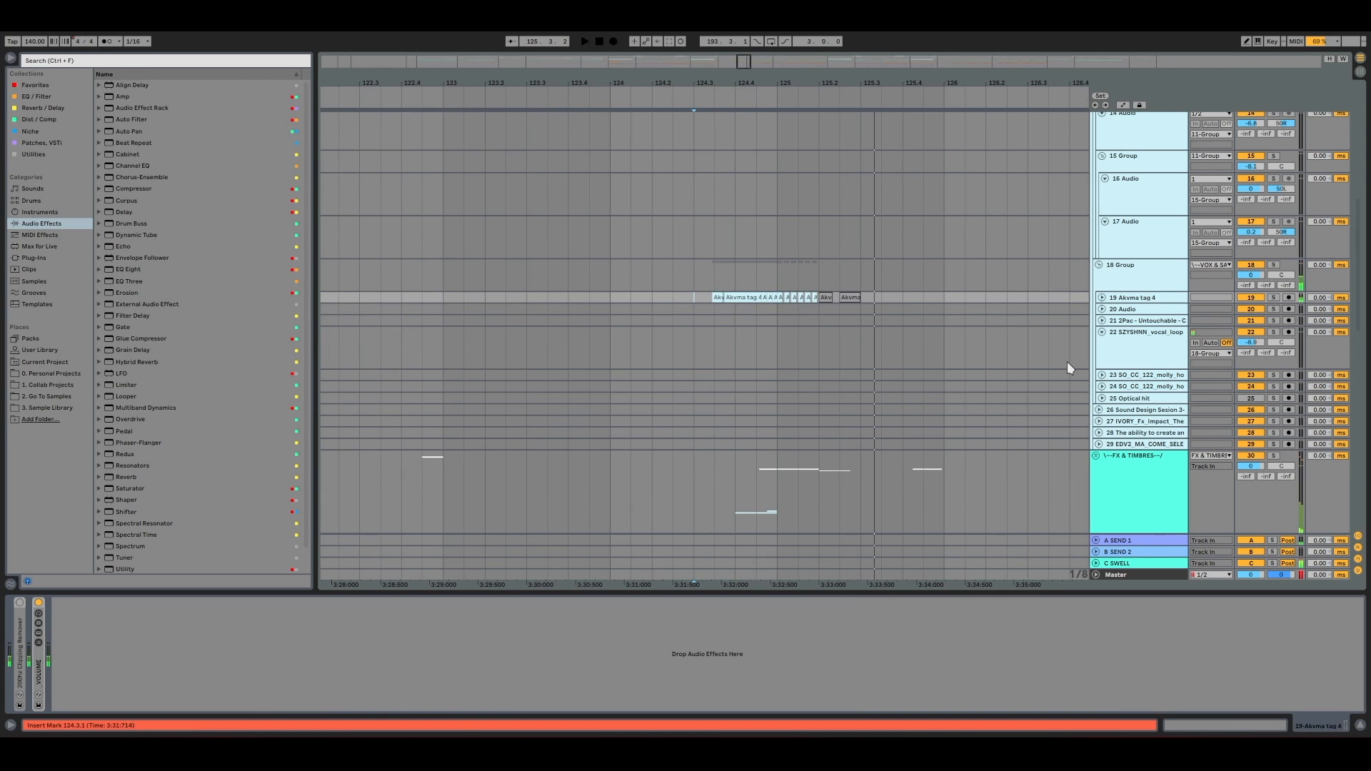
# Unfold 19 Akvma tag 4, play its chopped clips in the mix and soloed, and fold the track again
pyautogui.click(1102, 298)
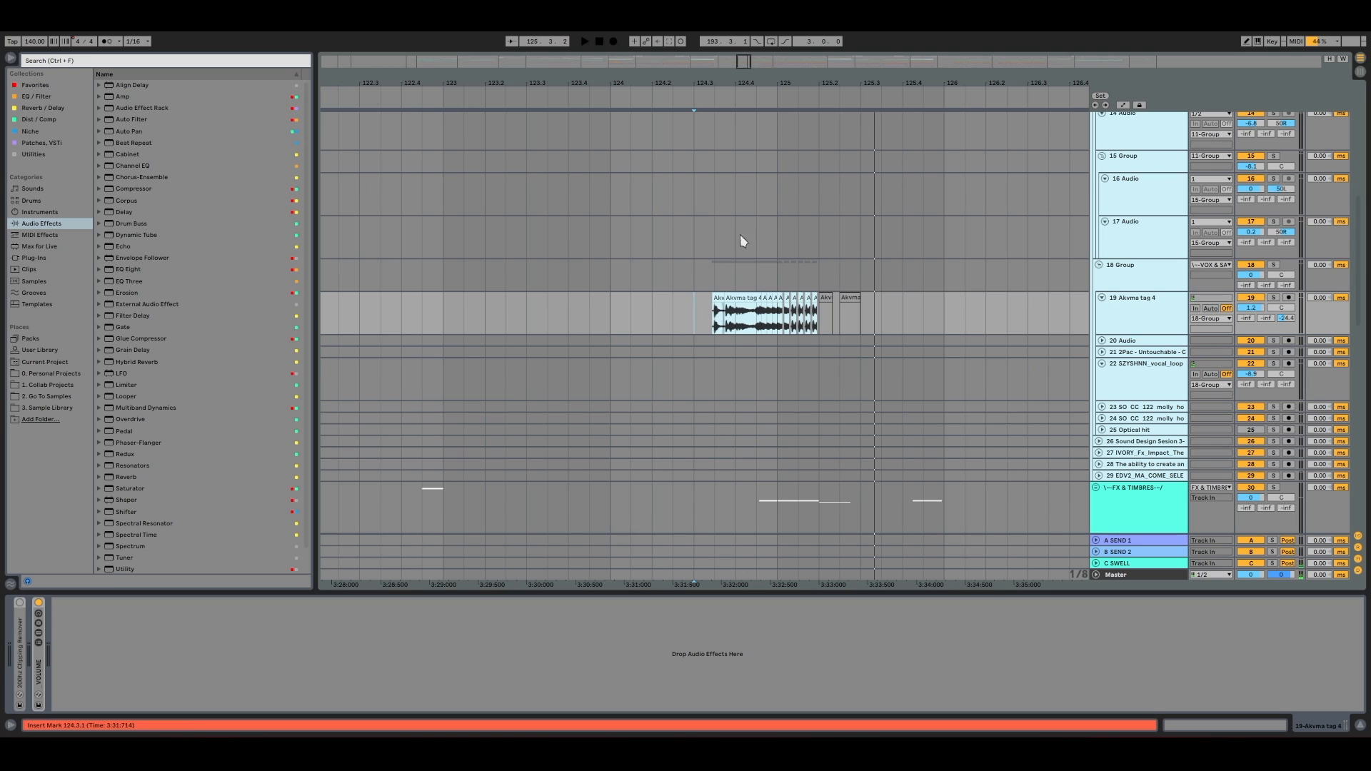
pyautogui.press('+')
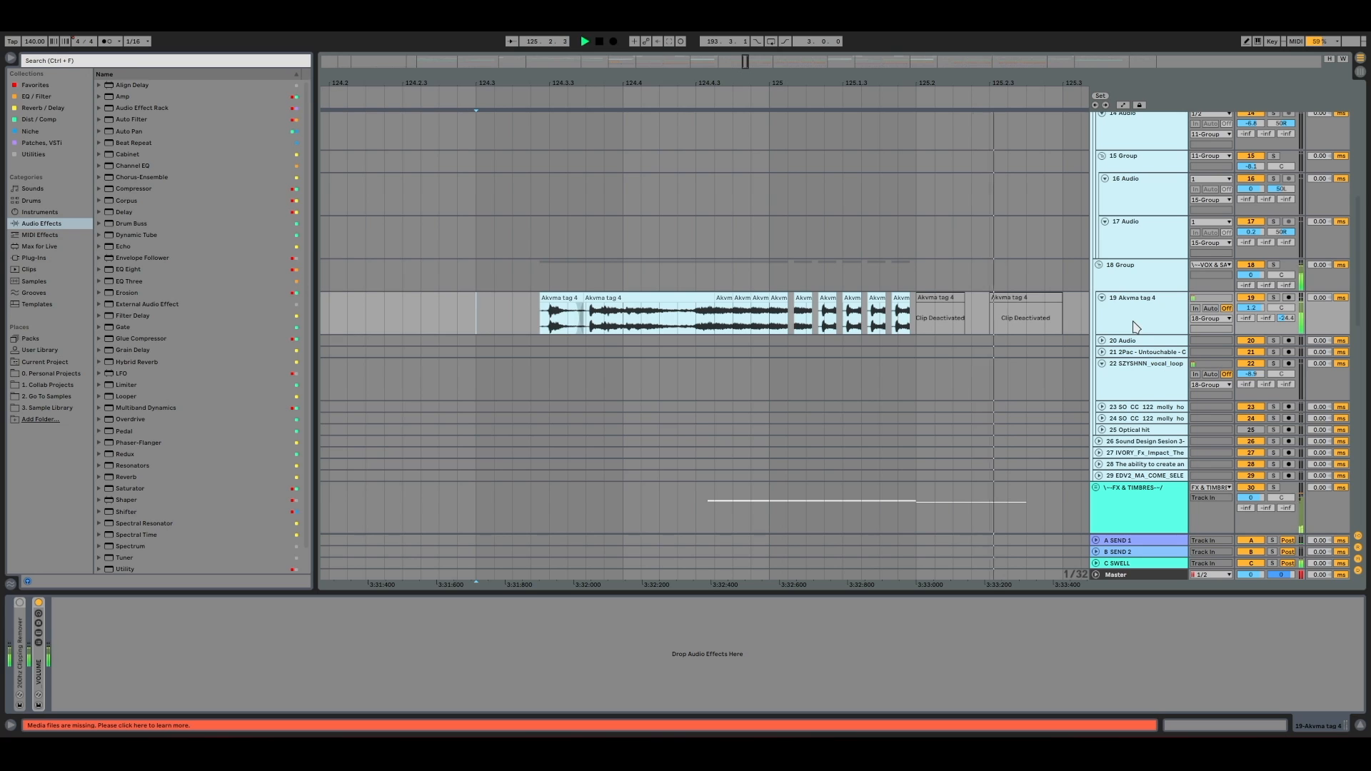
pyautogui.click(1102, 299)
pyautogui.click(1270, 298)
pyautogui.click(1102, 299)
pyautogui.press('space')
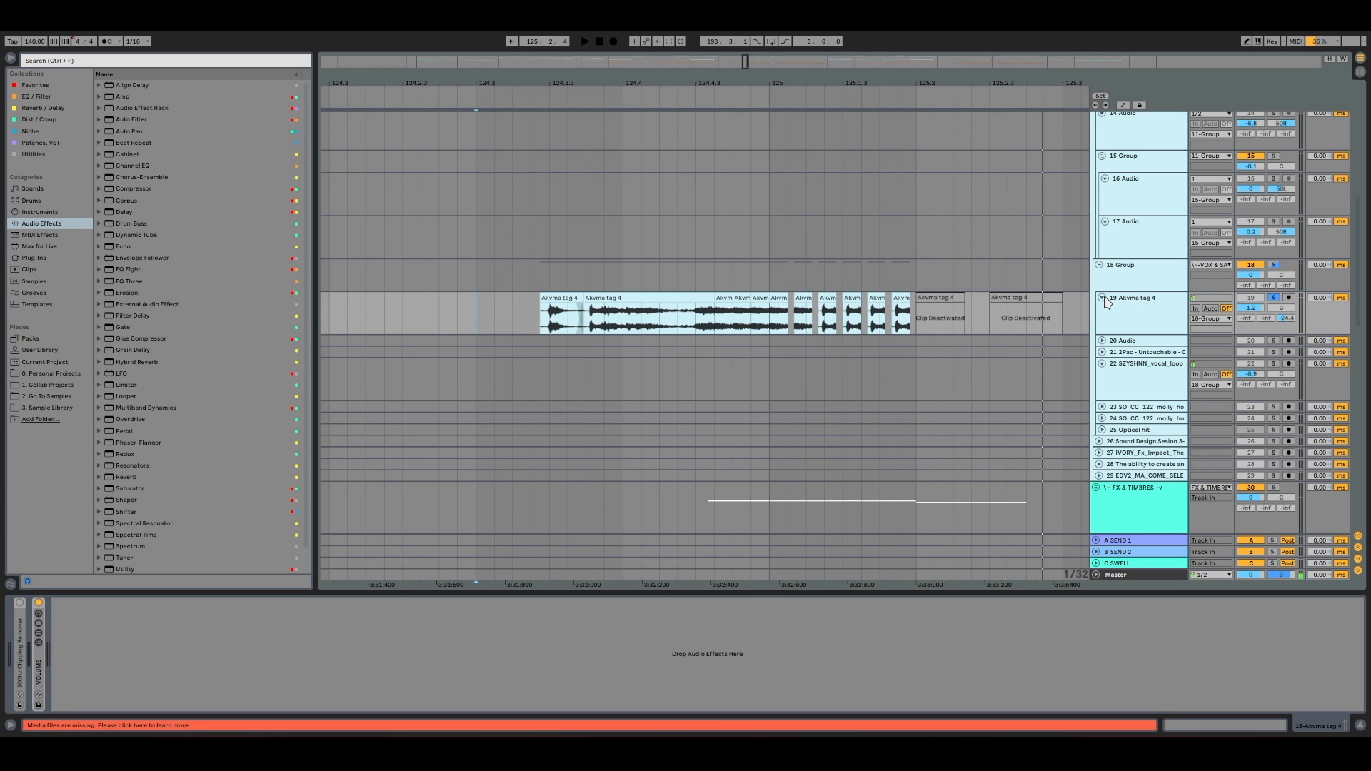
pyautogui.click(1103, 299)
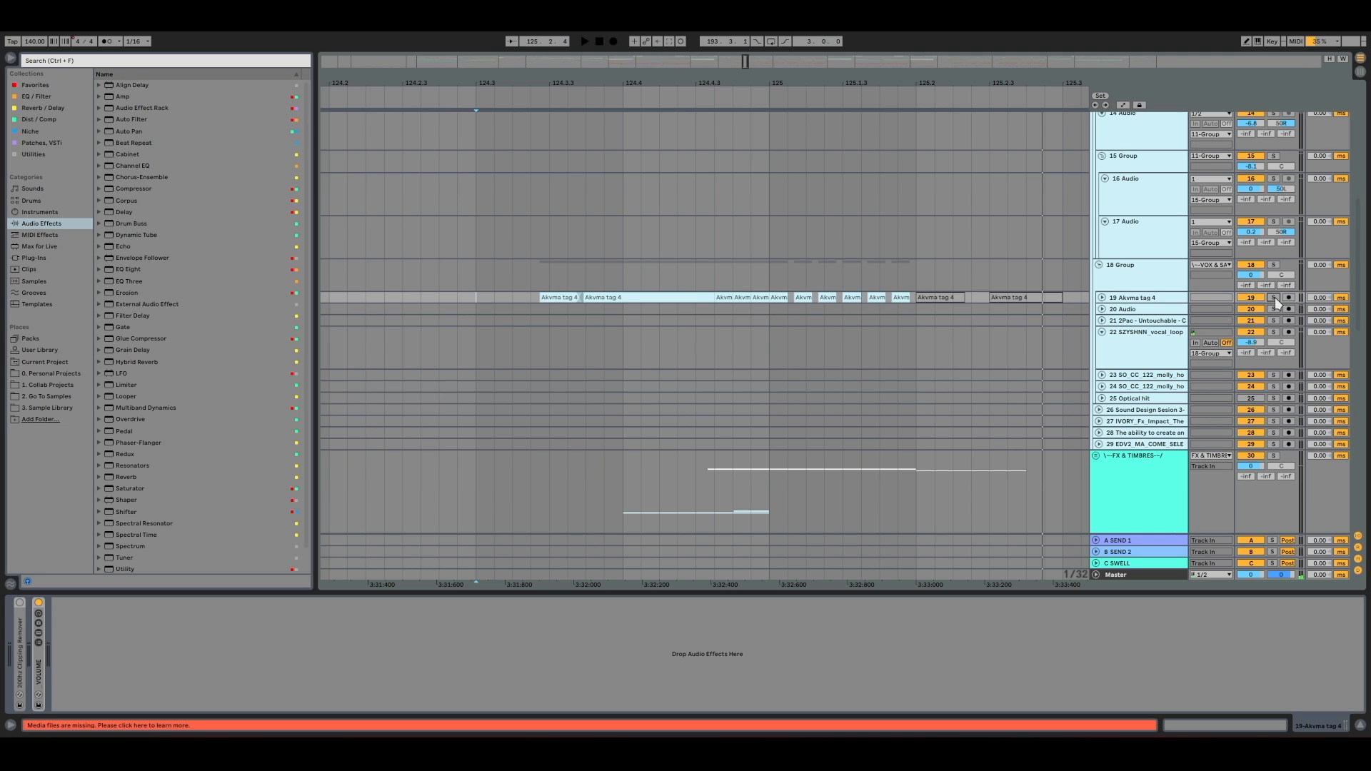
# Fold the VOX & SAMPLES and CYM & HIGH TIMBRE groups, and play the FX & TIMBRES layers from the Panic section
pyautogui.keyDown('alt'); pyautogui.click(1099, 265); pyautogui.keyUp('alt')
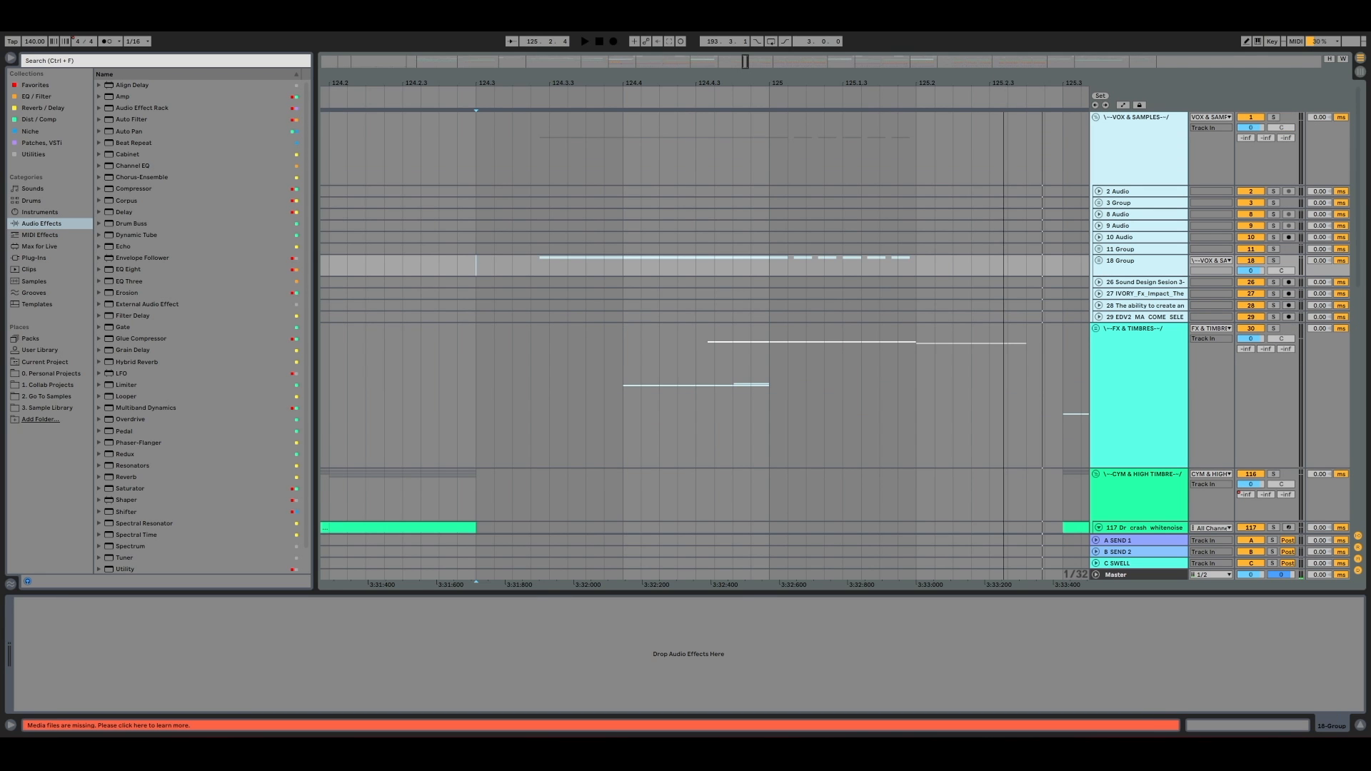
pyautogui.press('x')
pyautogui.click(391, 354)
pyautogui.press('z')
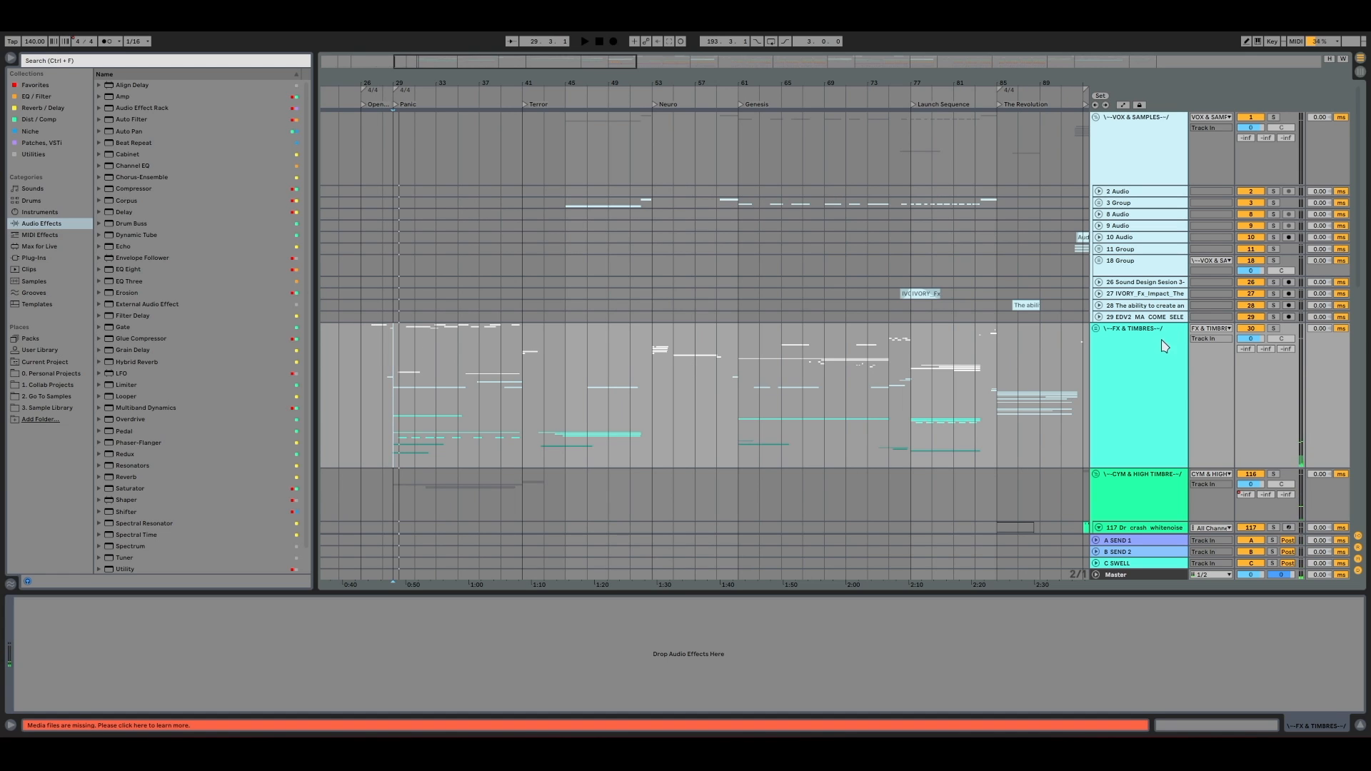
pyautogui.click(1097, 119)
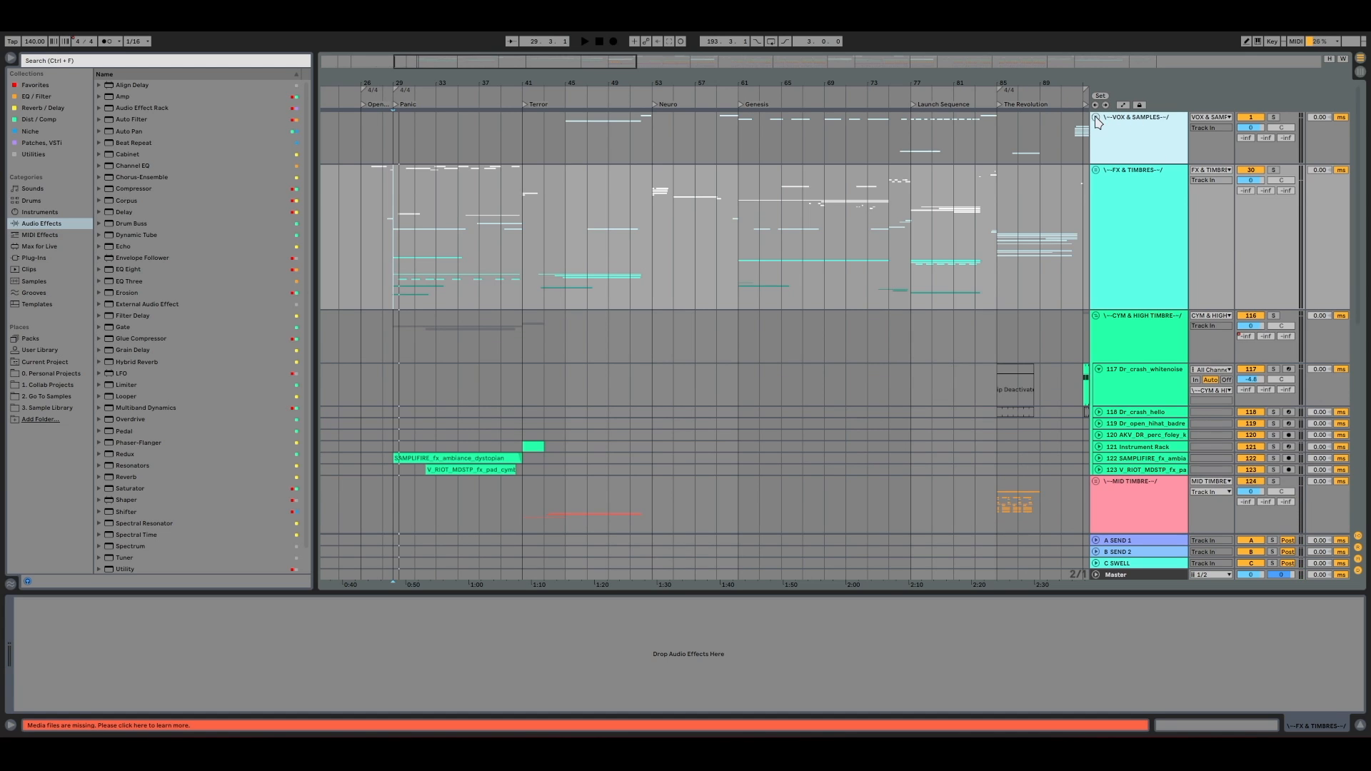
pyautogui.click(1097, 316)
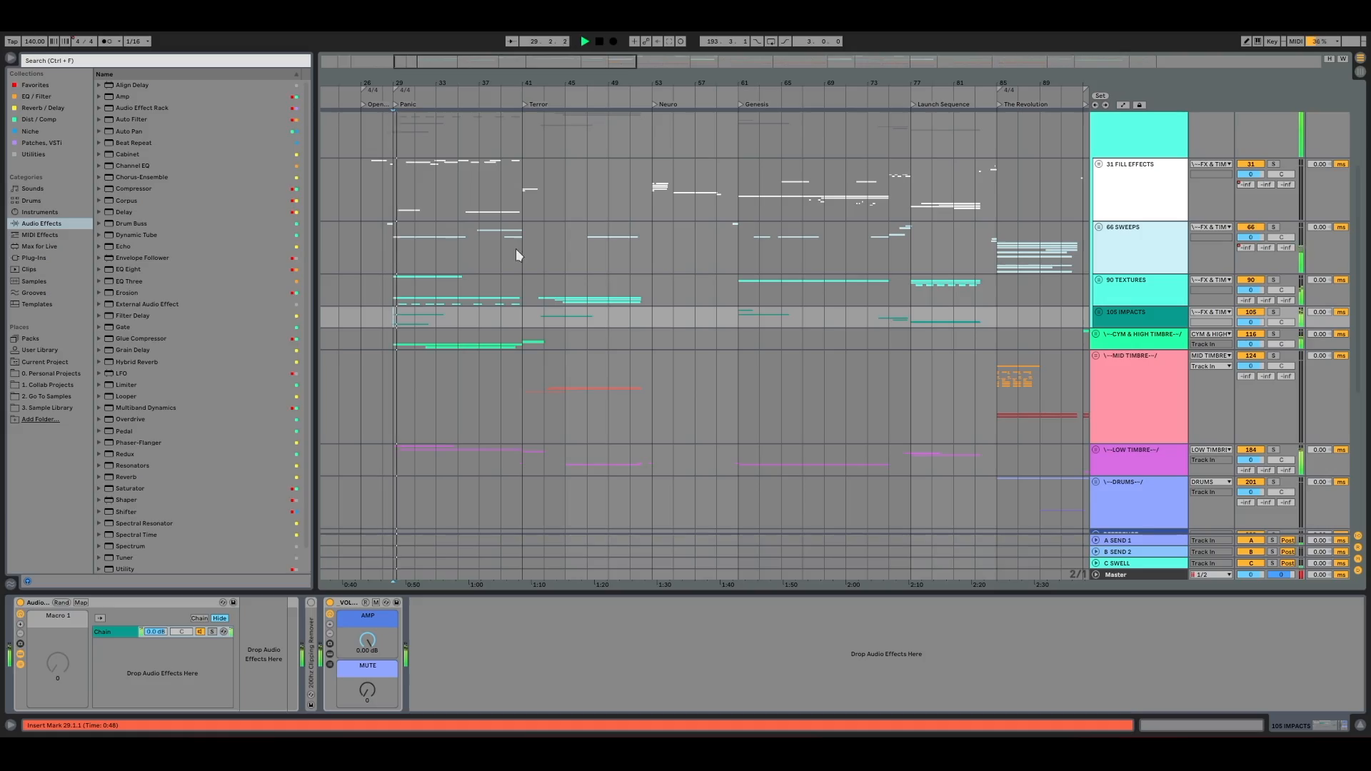
pyautogui.moveTo(397, 71); pyautogui.dragTo(426, 306)
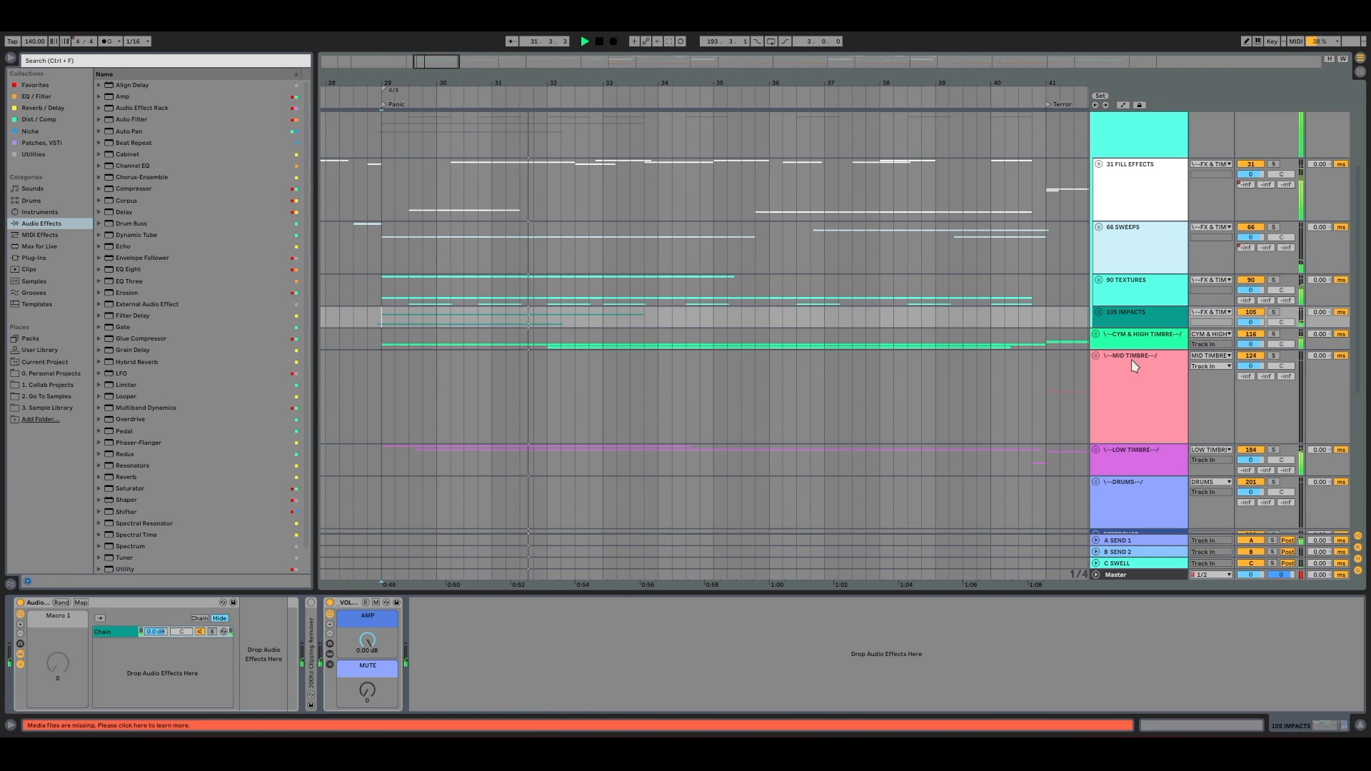
# Set the insert mark at 1.1.1 on the game sounds group and focus the arrangement on the opening sections
pyautogui.scroll(-5, 739, 442)
pyautogui.moveTo(688, 84); pyautogui.dragTo(409, 81)
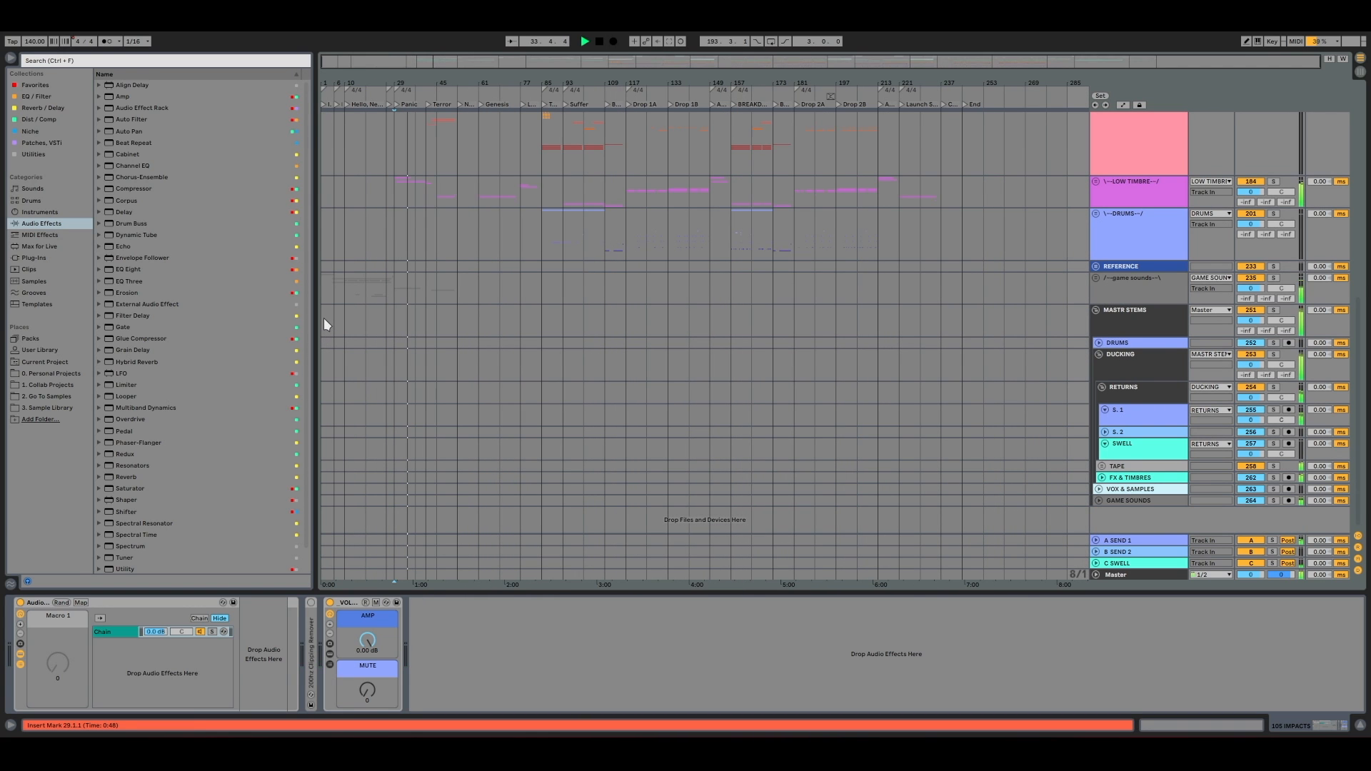
pyautogui.click(328, 291)
pyautogui.press('+')
pyautogui.press('+')
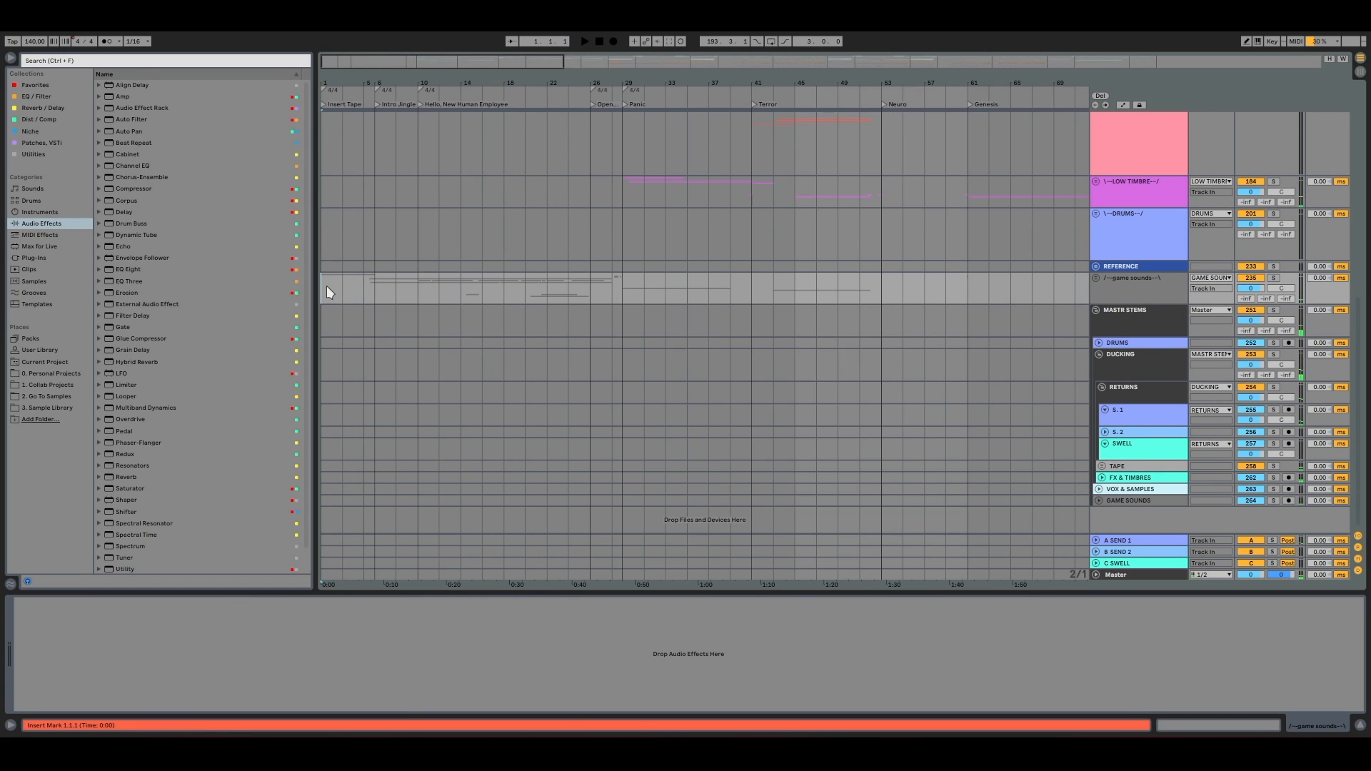
# Unfold the game sounds group and fold its JINGLE, 238 Group and 248 lol subgroups
pyautogui.click(1096, 277)
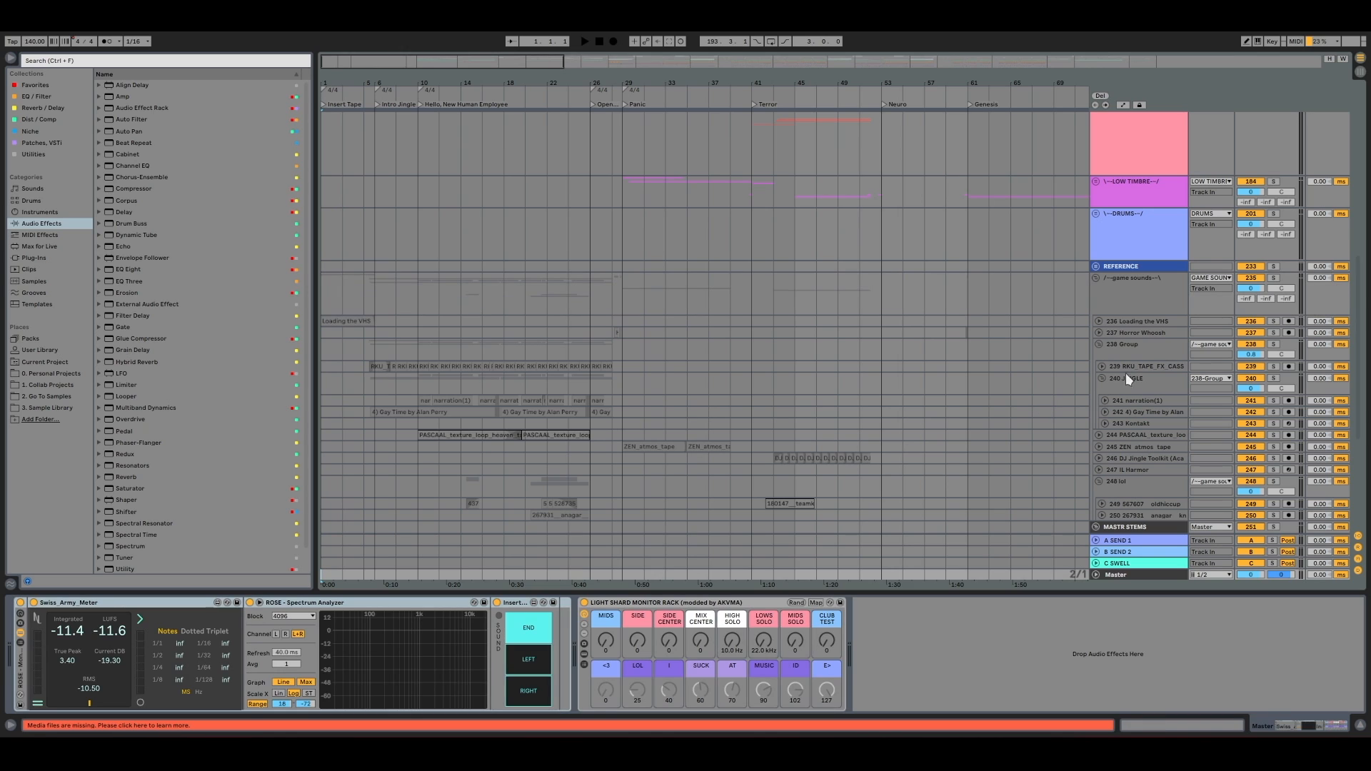
pyautogui.click(1102, 378)
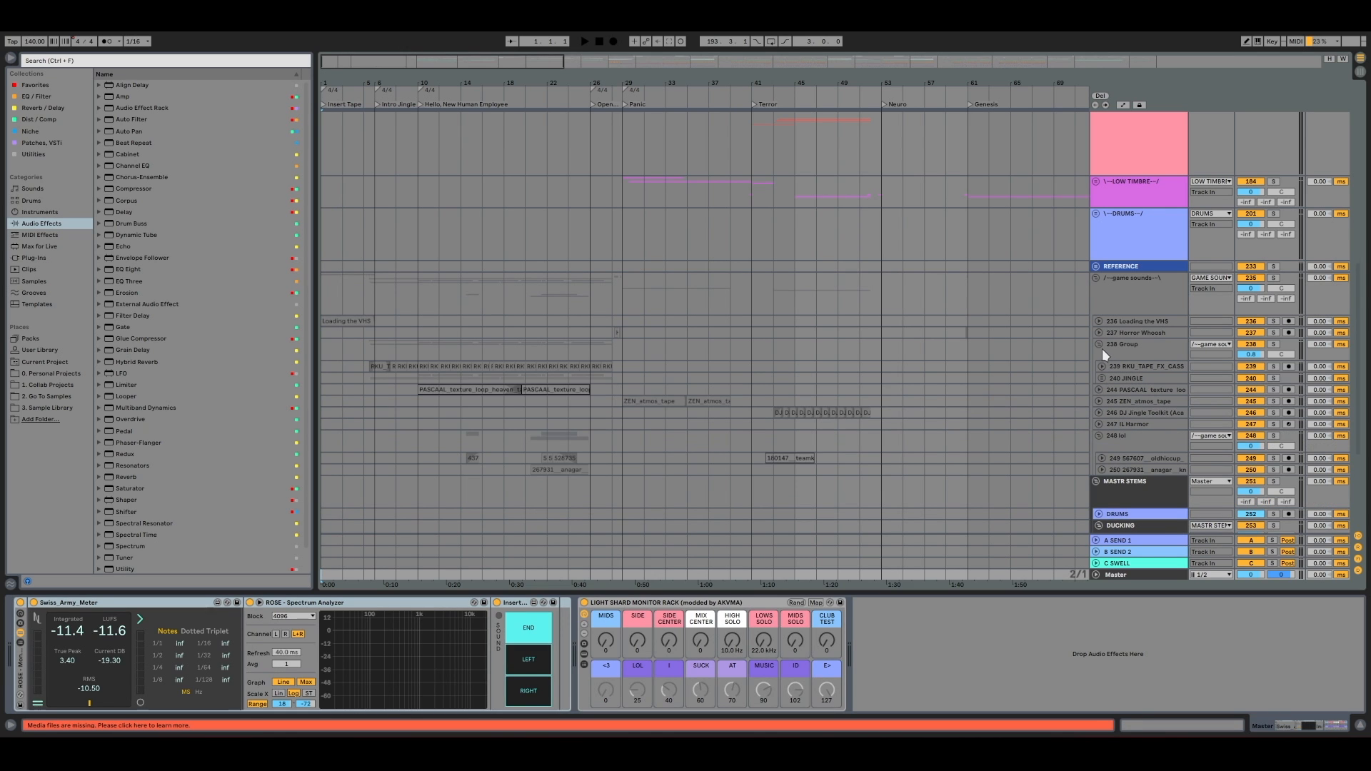
pyautogui.click(1100, 345)
pyautogui.click(1099, 403)
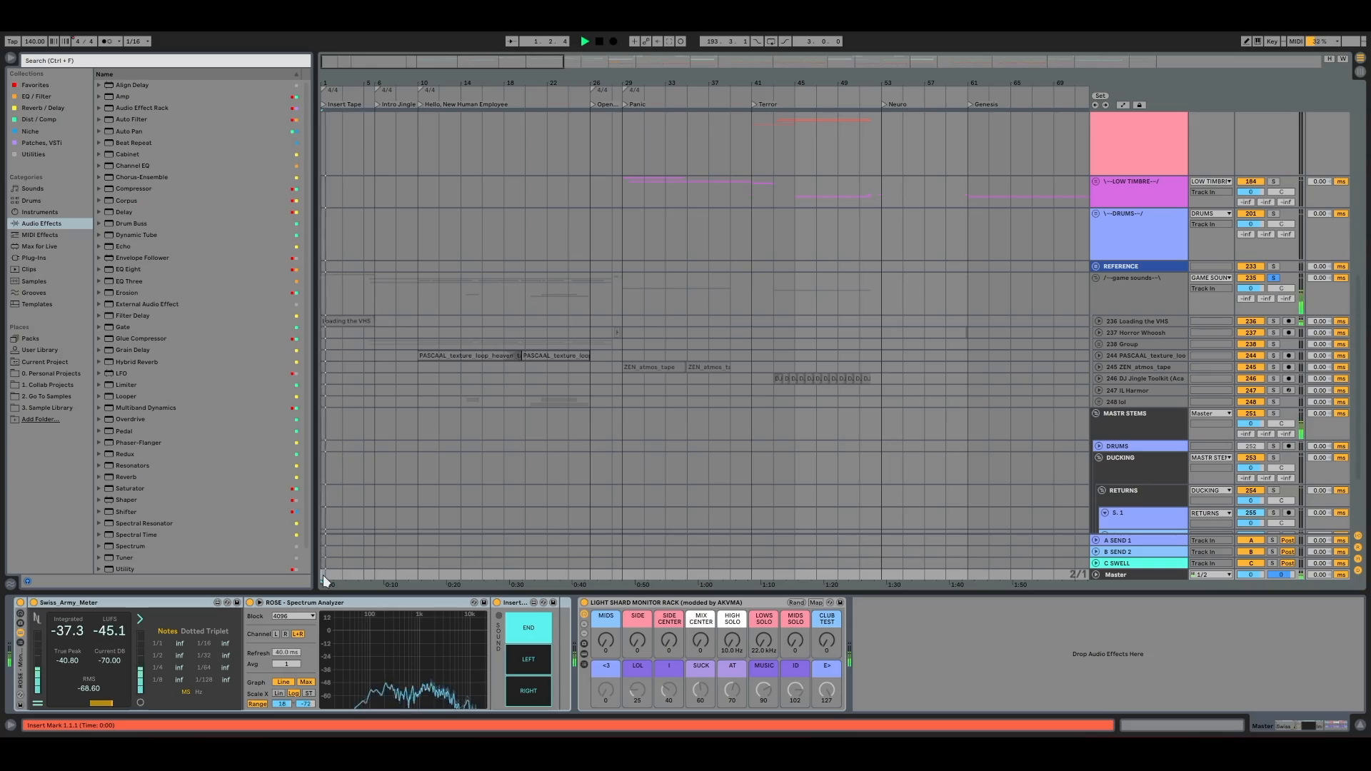
# Examine the Loading the VHS clip, set the insert mark at 5.1.1 on 238 Group and unfold that group
pyautogui.click(327, 321)
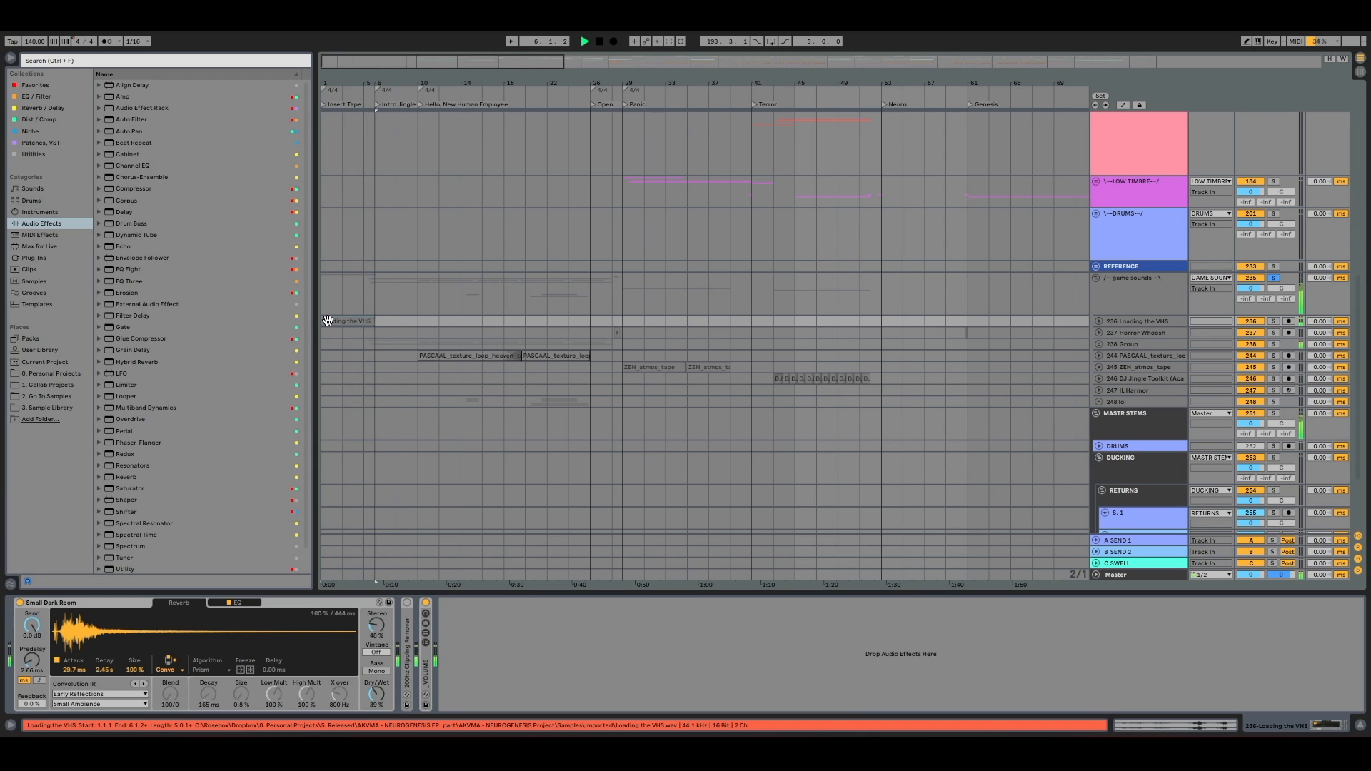
pyautogui.scroll(1, 371, 332)
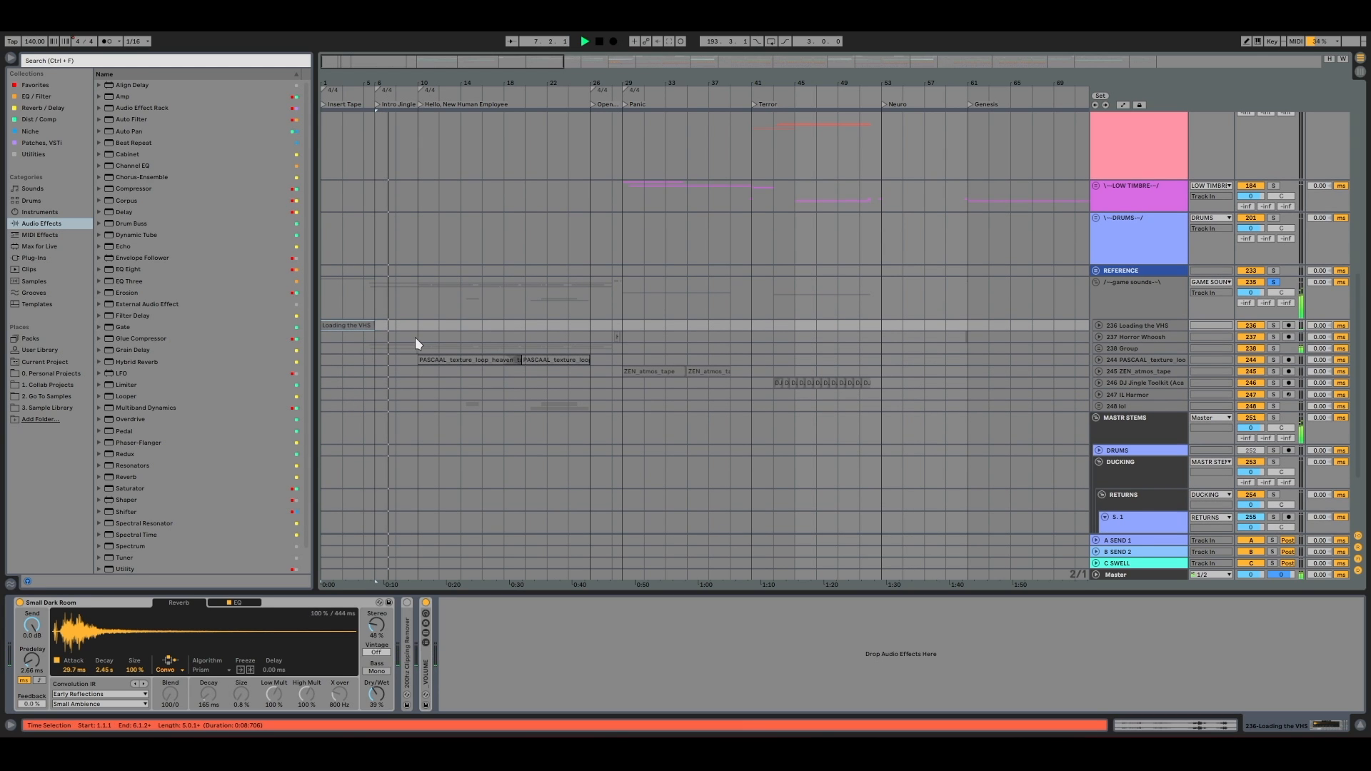
pyautogui.click(367, 349)
pyautogui.click(1099, 348)
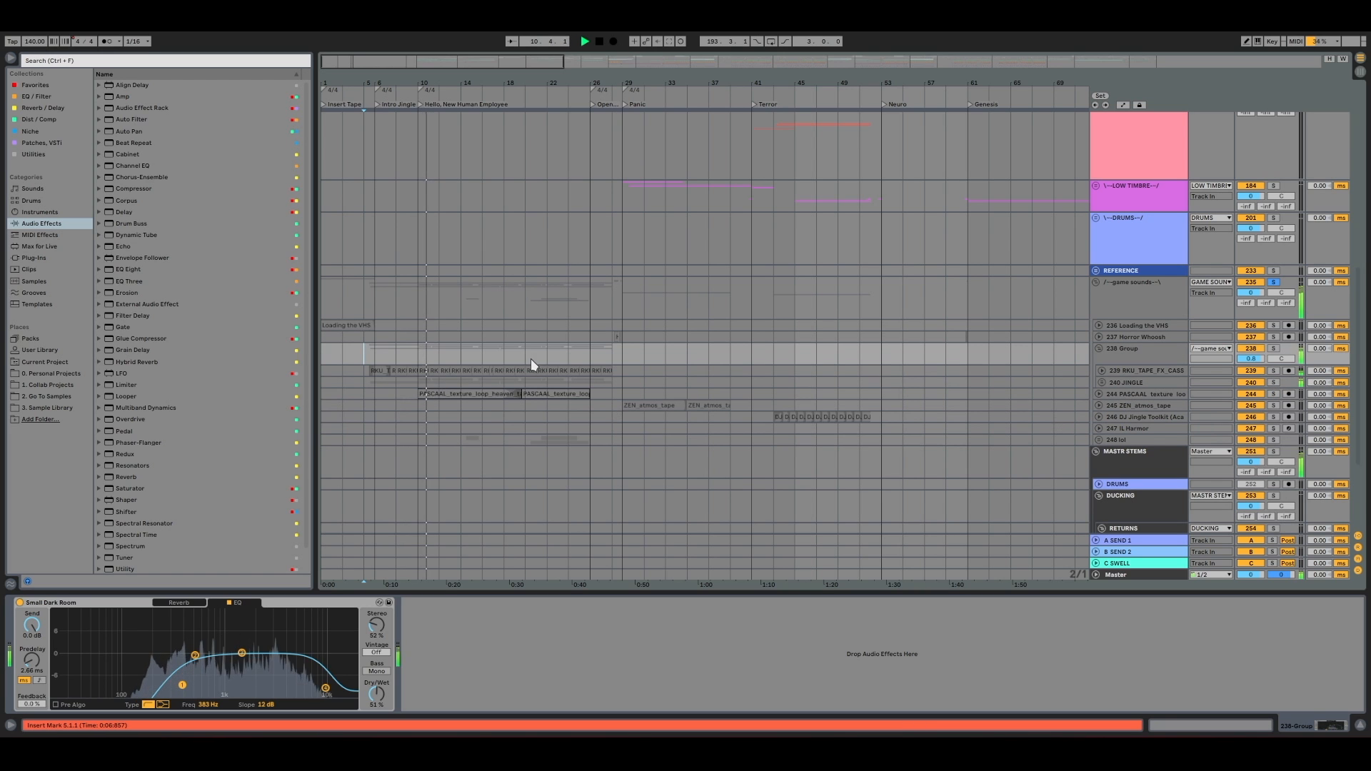
pyautogui.scroll(-3, 533, 359)
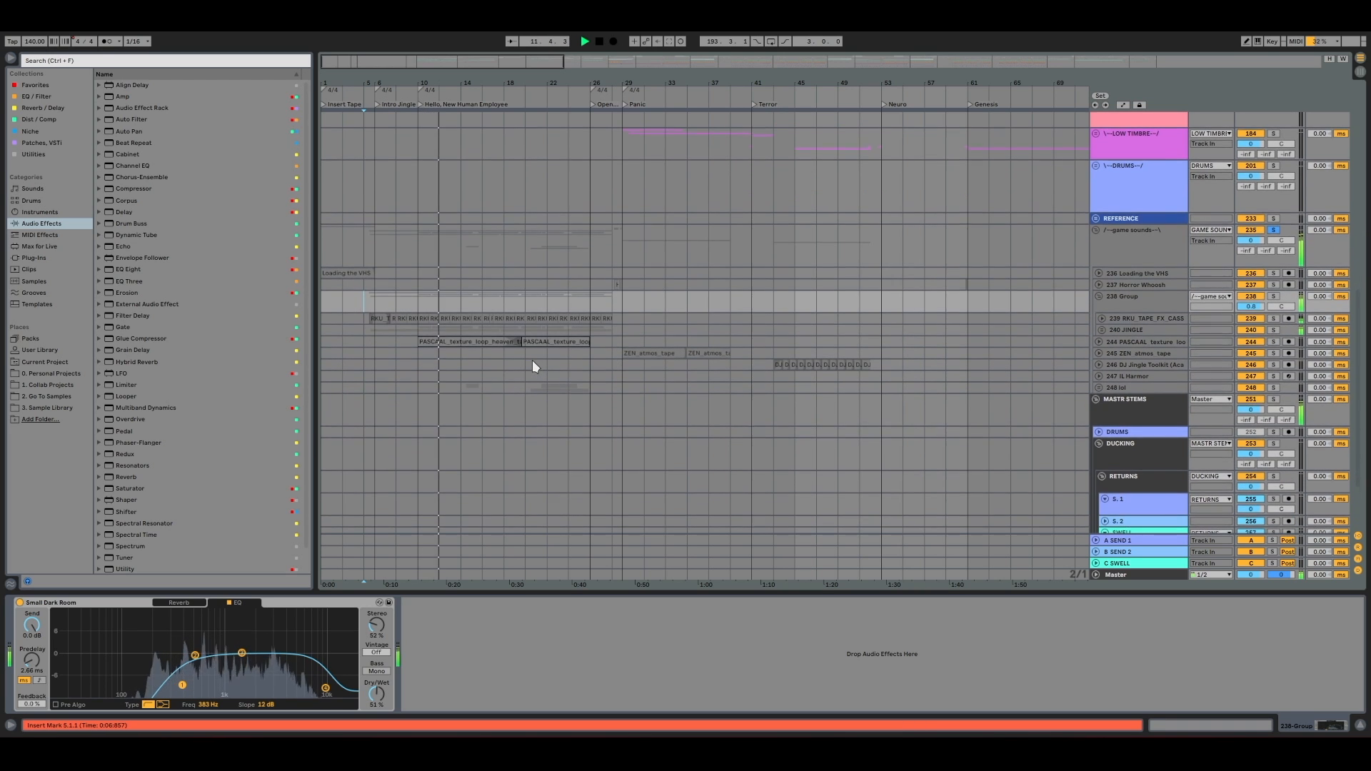
# Unfold the 248 lol group and examine its knocking clips between the opening sections and Open world
pyautogui.click(1099, 387)
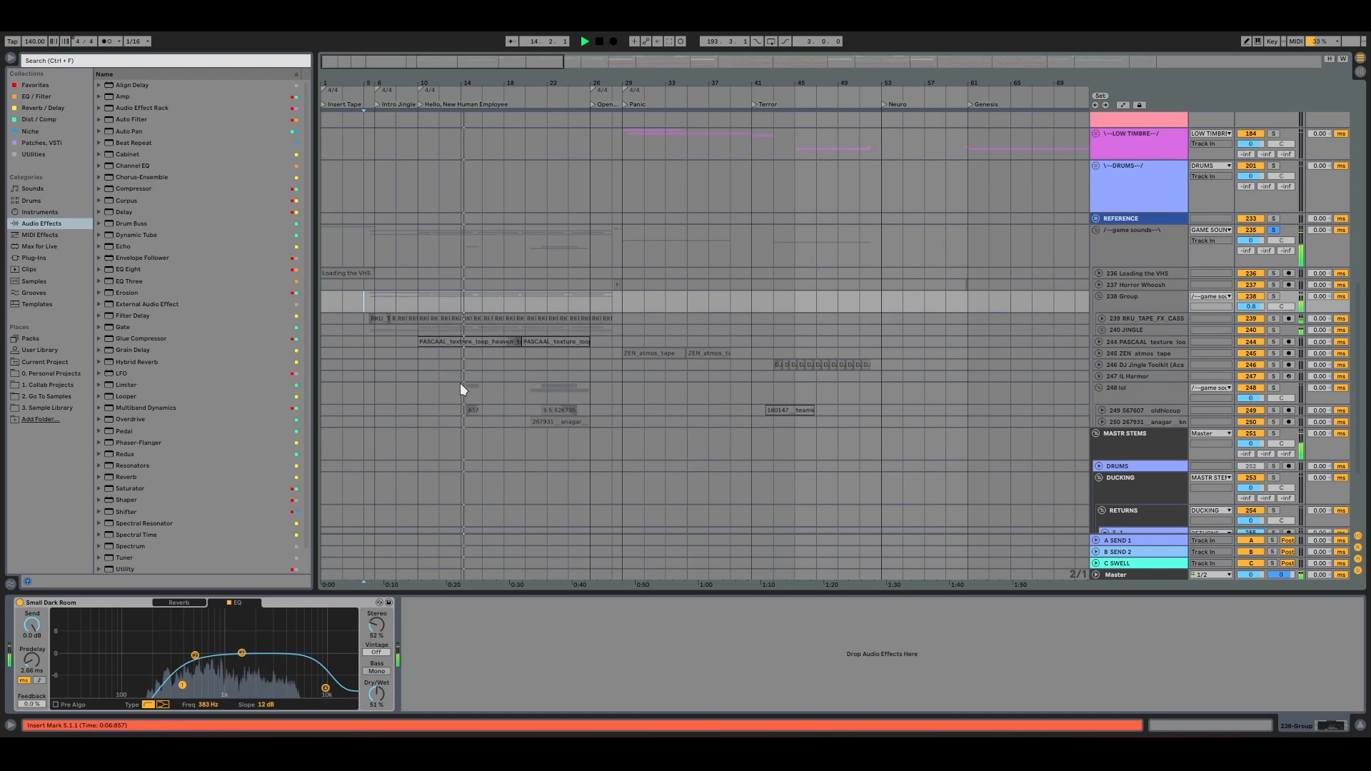
pyautogui.click(472, 411)
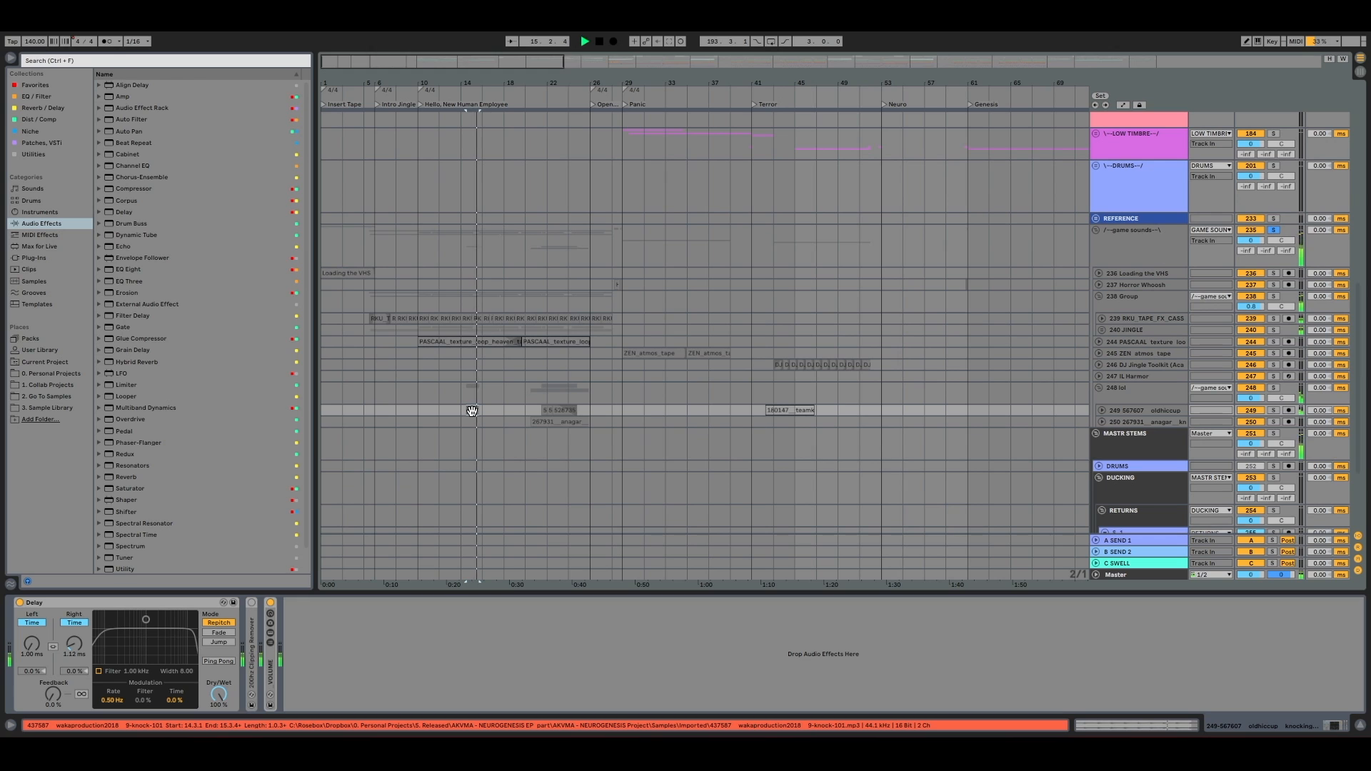
pyautogui.click(1137, 393)
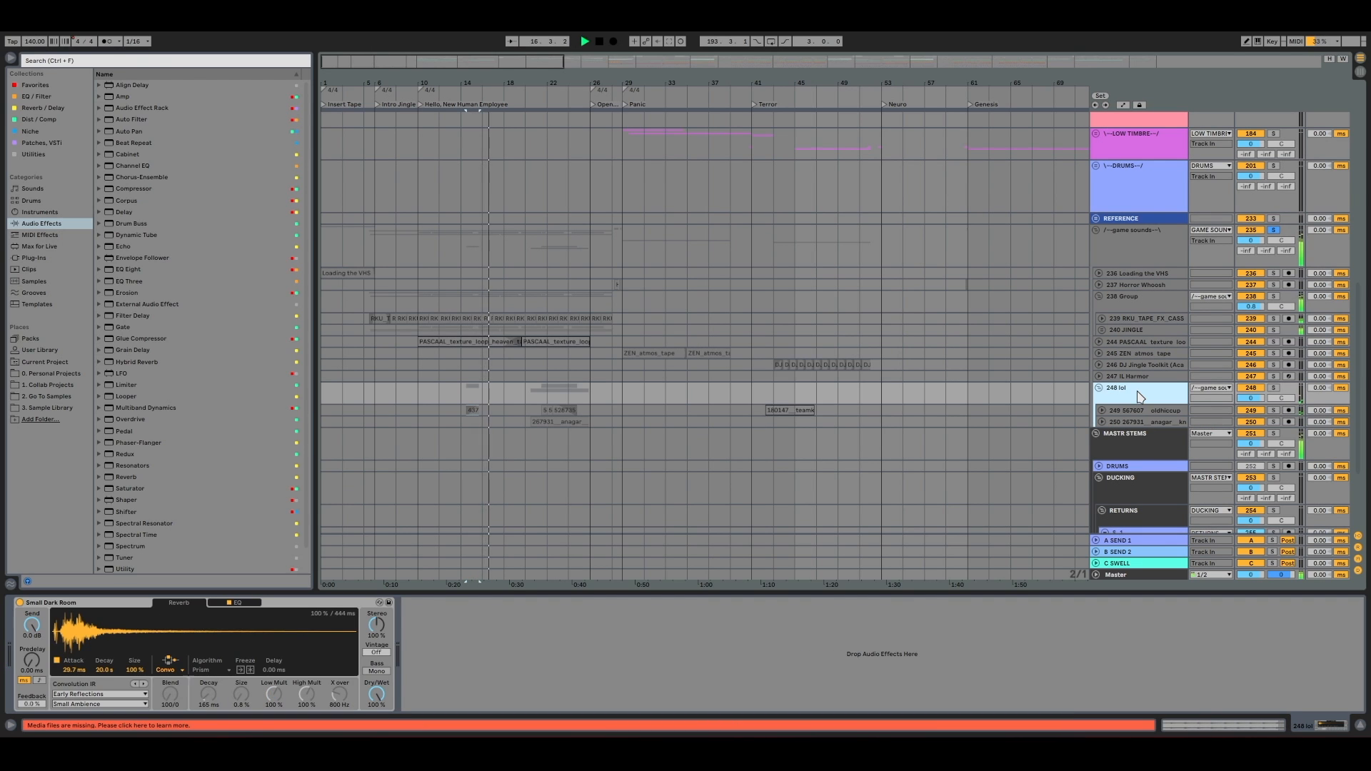
pyautogui.click(526, 401)
pyautogui.scroll(6, 524, 400)
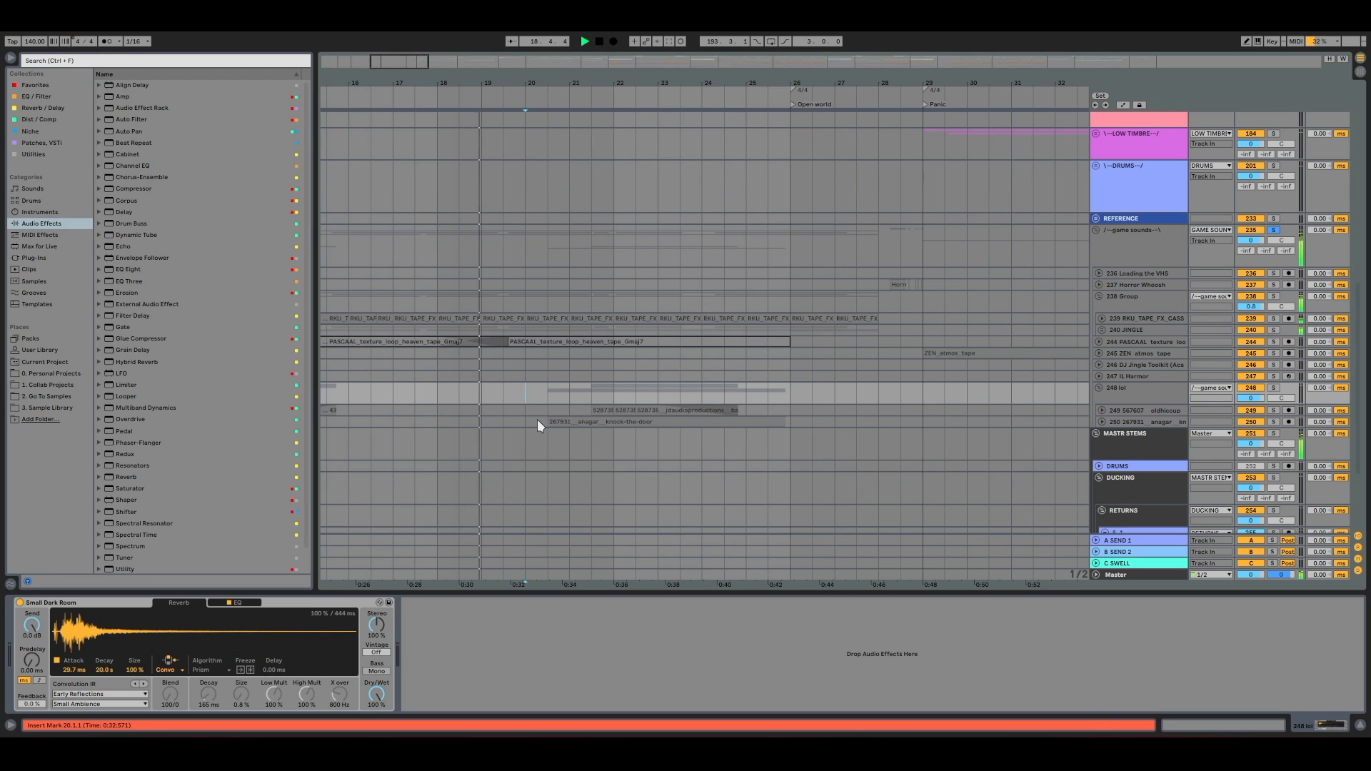
pyautogui.click(537, 420)
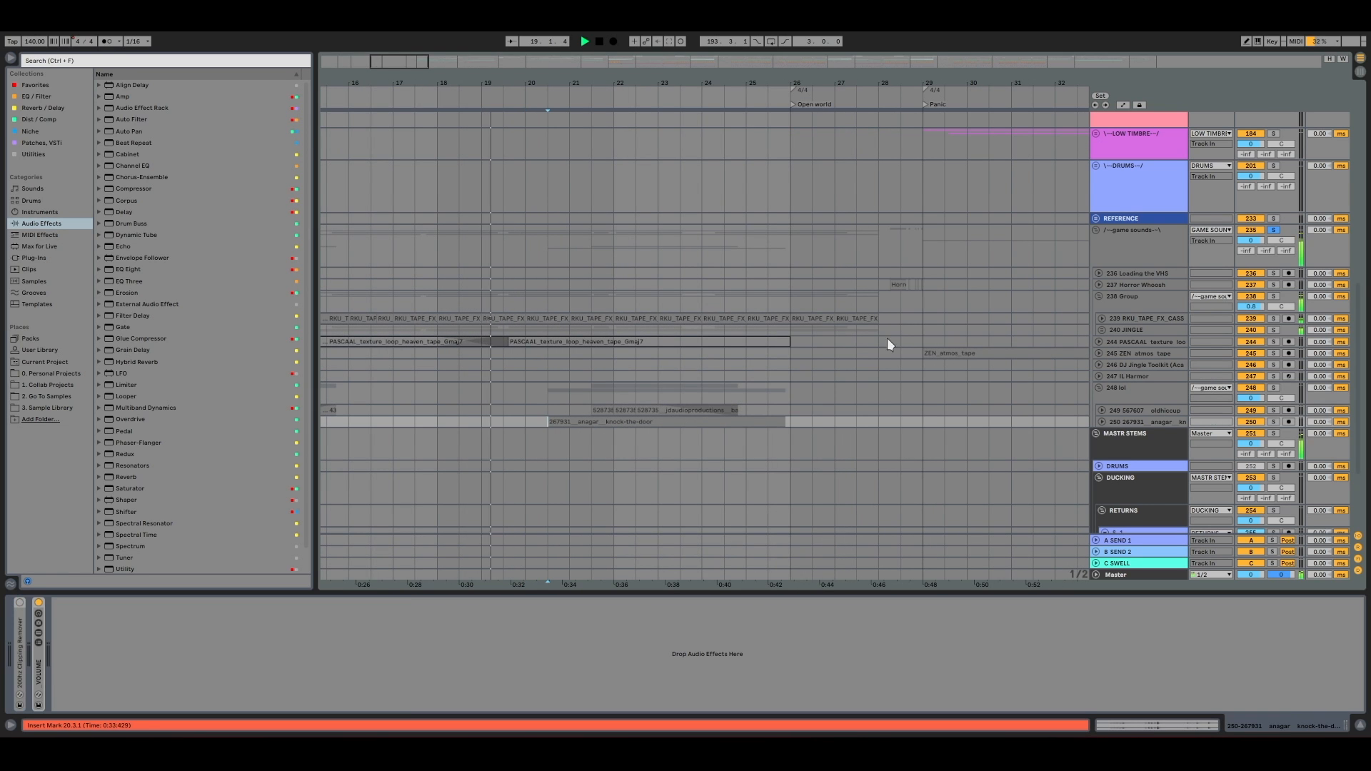
# Unfold tracks 249 and 250 inside the 248 lol group to show the waveforms of their knocking clips
pyautogui.click(1101, 411)
pyautogui.click(1102, 464)
pyautogui.click(1141, 385)
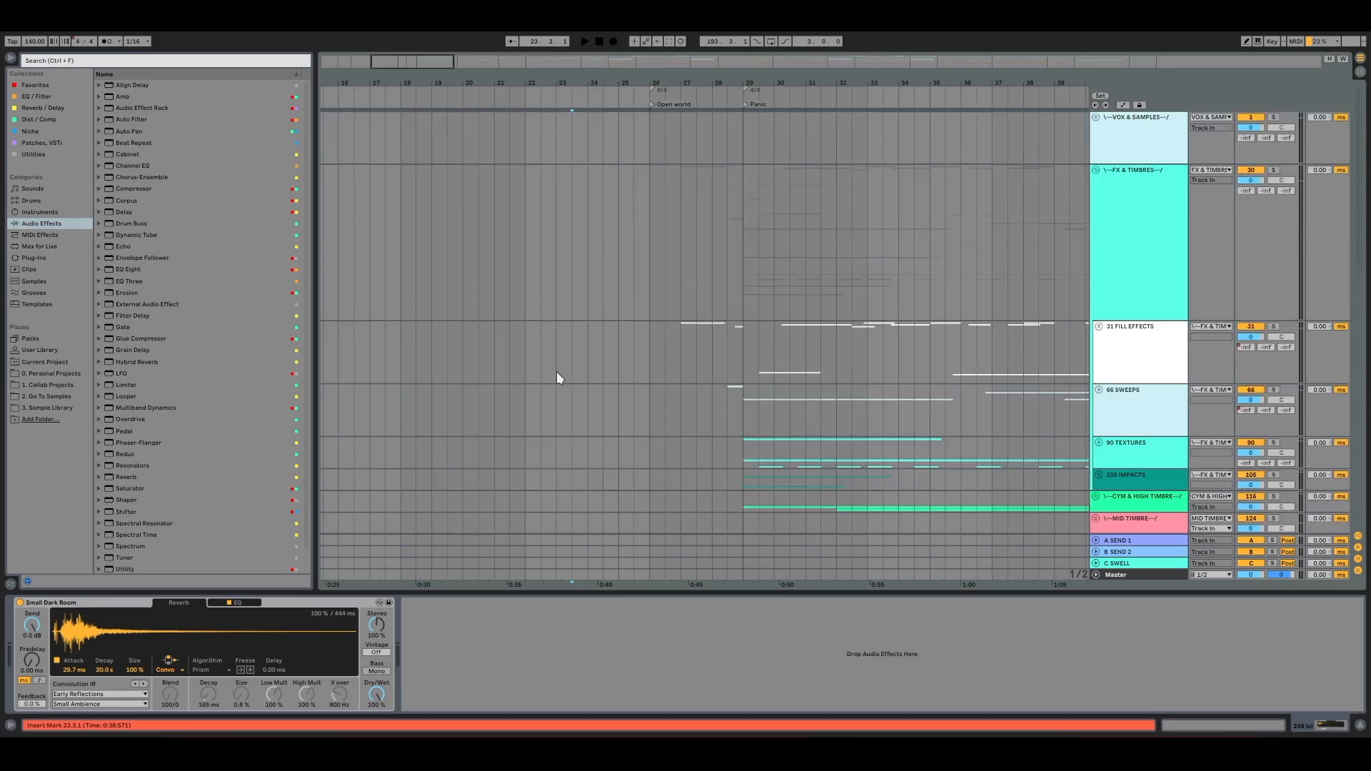
pyautogui.scroll(-15, 555, 371)
pyautogui.scroll(3, 553, 176)
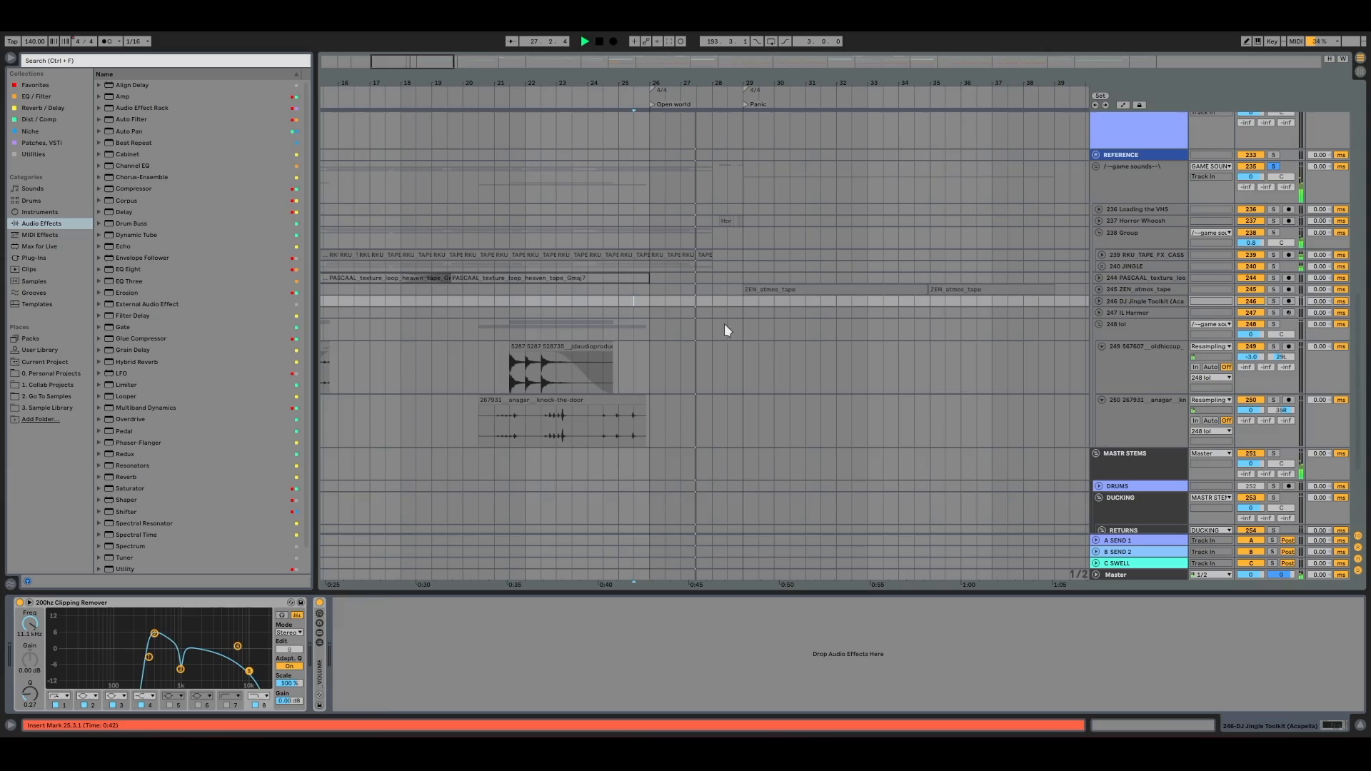
# Play the Horror Whoosh transition from 28.1.1 into the Panic section and move the insert mark to the start of Panic
pyautogui.click(714, 319)
pyautogui.scroll(5, 713, 319)
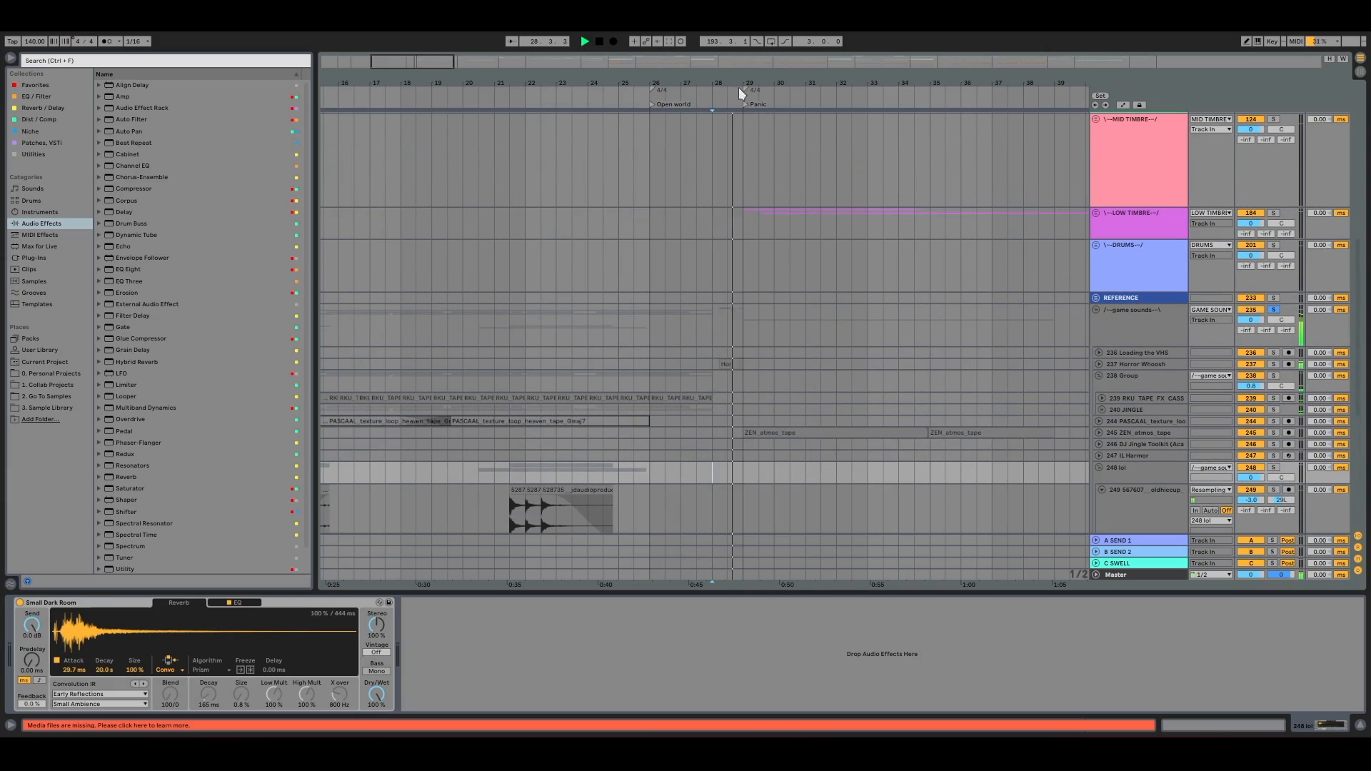
pyautogui.scroll(3, 739, 81)
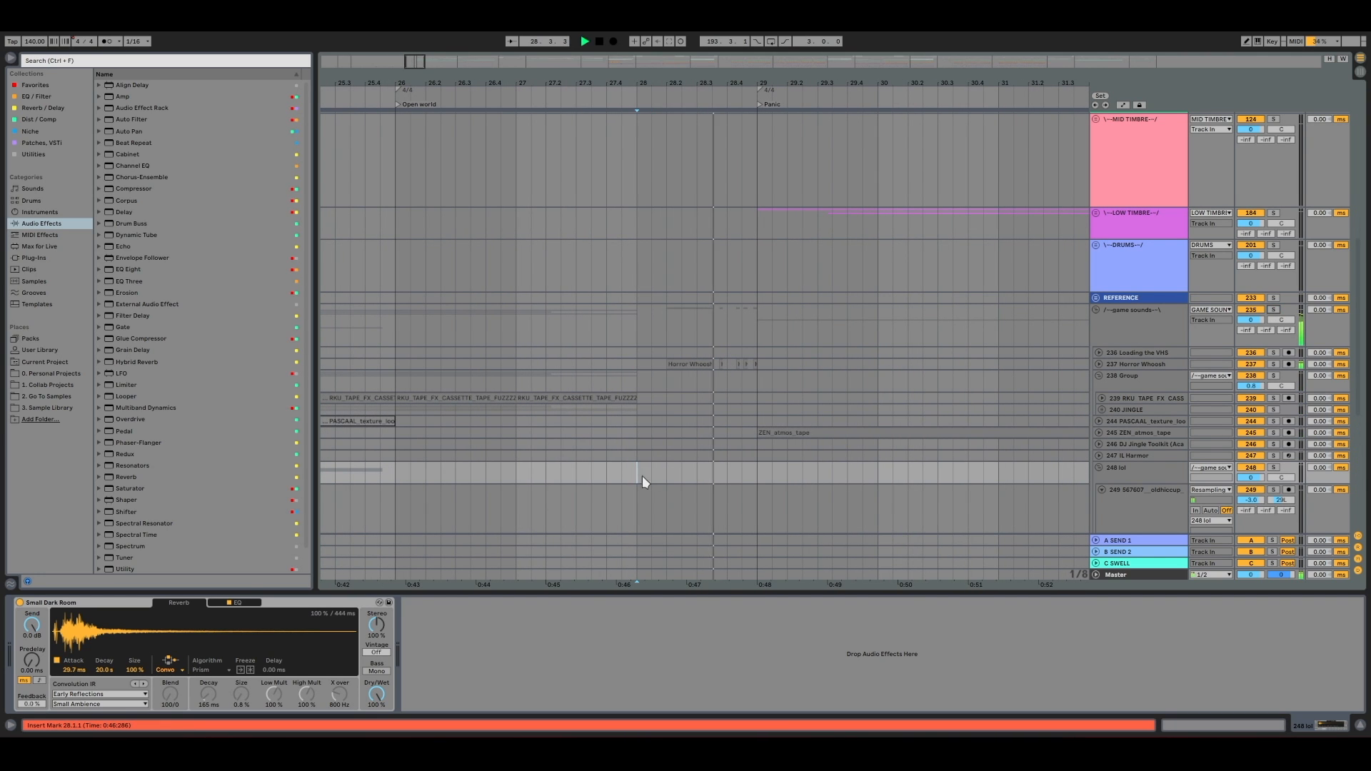
pyautogui.click(756, 352)
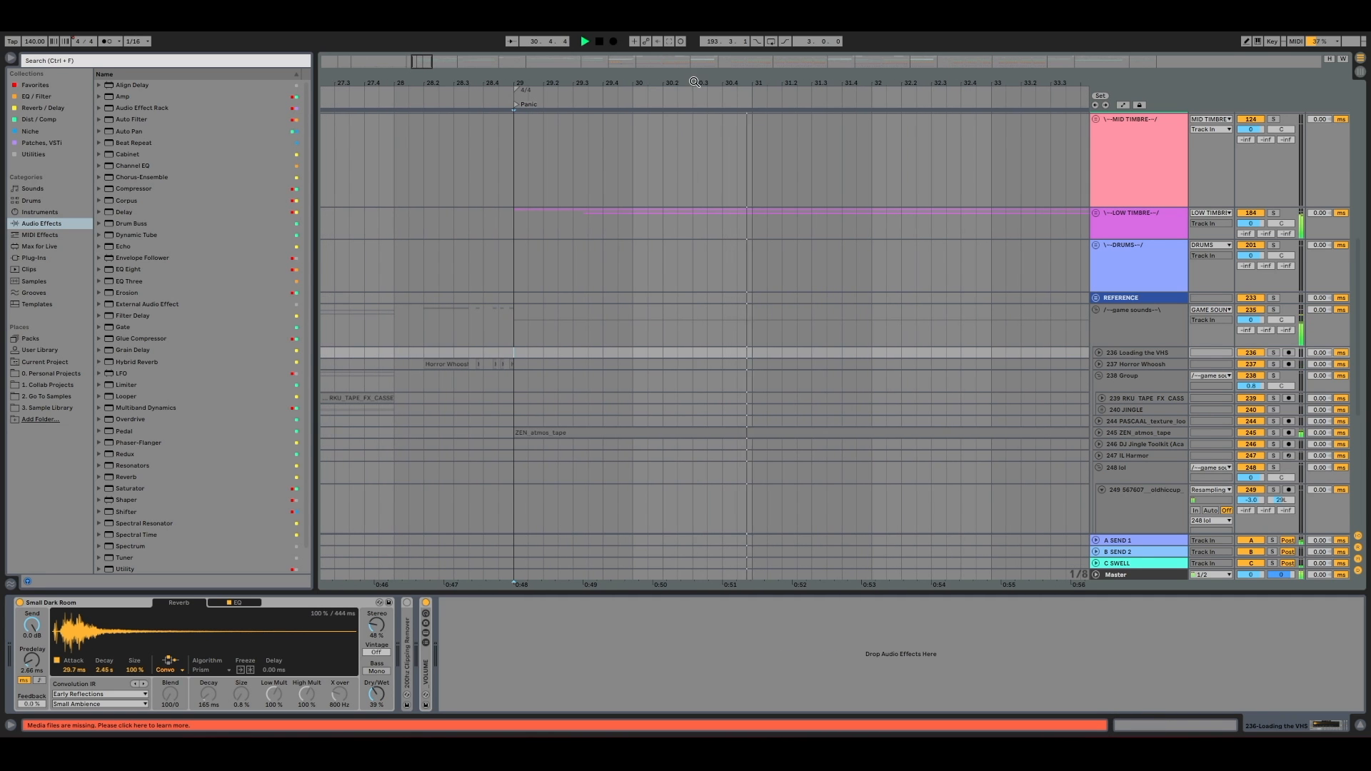
# Focus the arrangement on the opening sections from Insert Tape to Open world and select the Master track
pyautogui.scroll(5, 898, 357)
pyautogui.scroll(1, 898, 356)
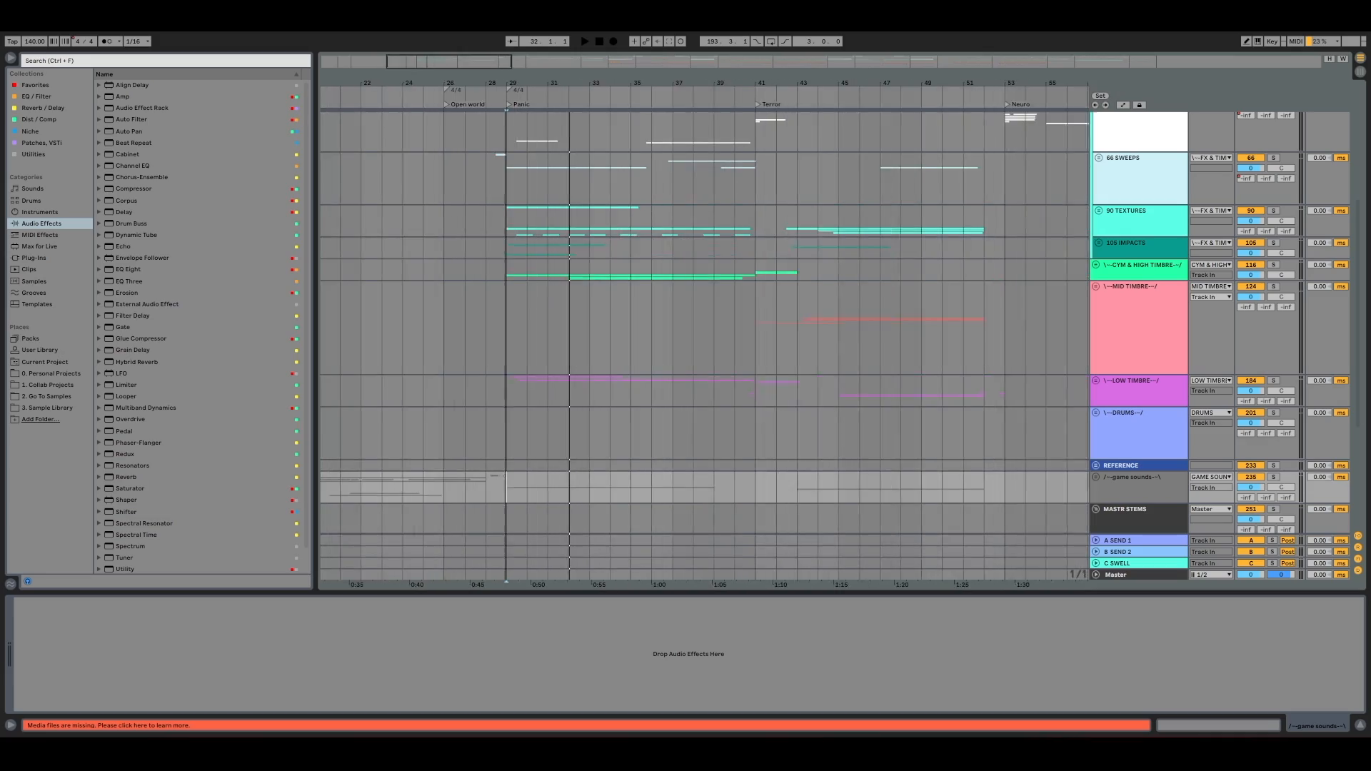
pyautogui.moveTo(485, 89); pyautogui.dragTo(485, 77)
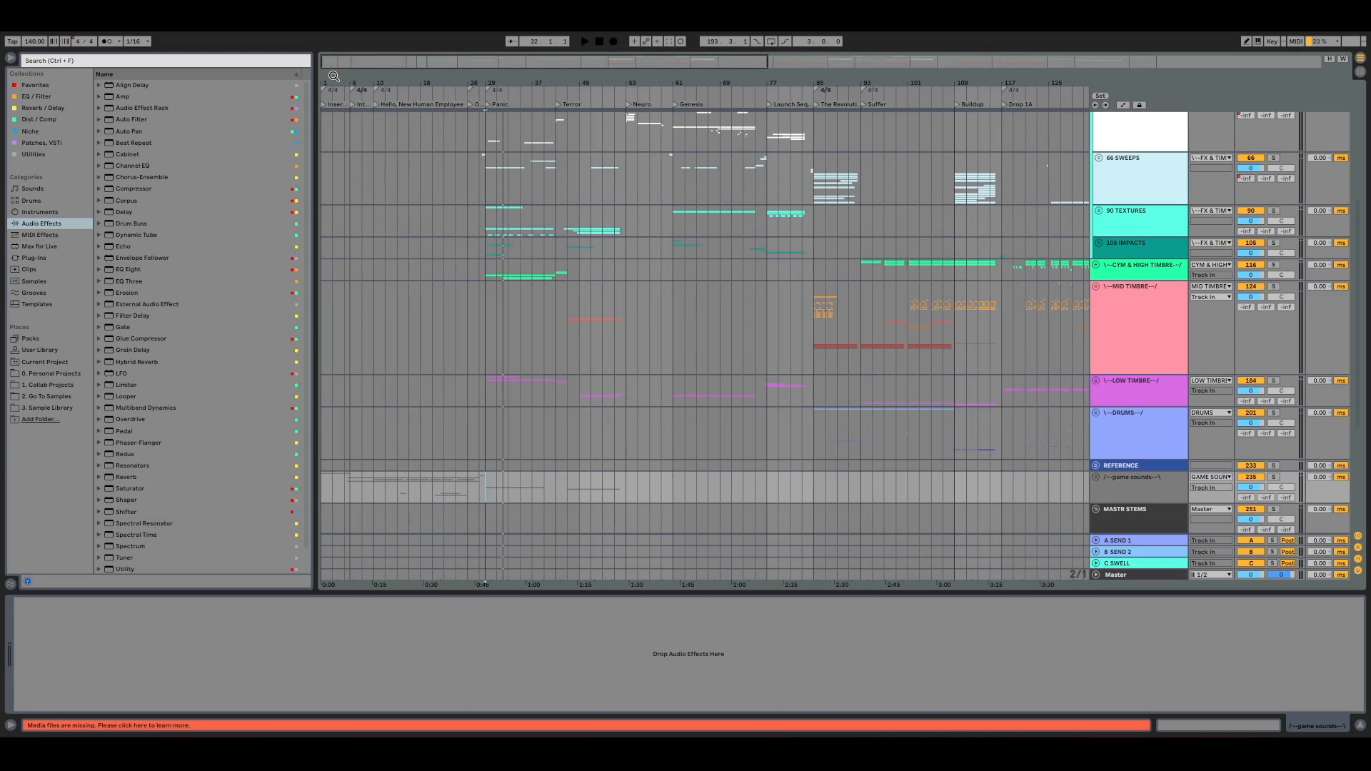
pyautogui.moveTo(333, 81); pyautogui.dragTo(363, 94)
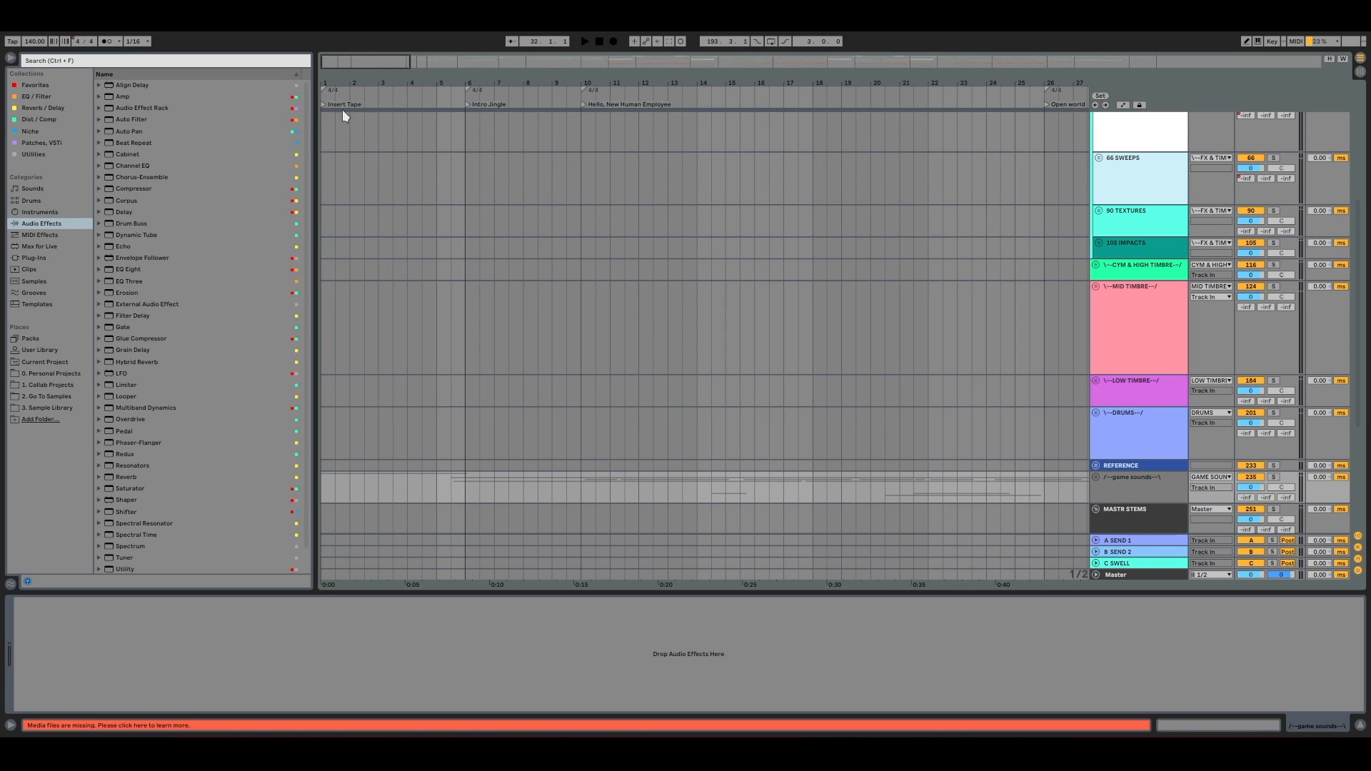
pyautogui.click(1138, 576)
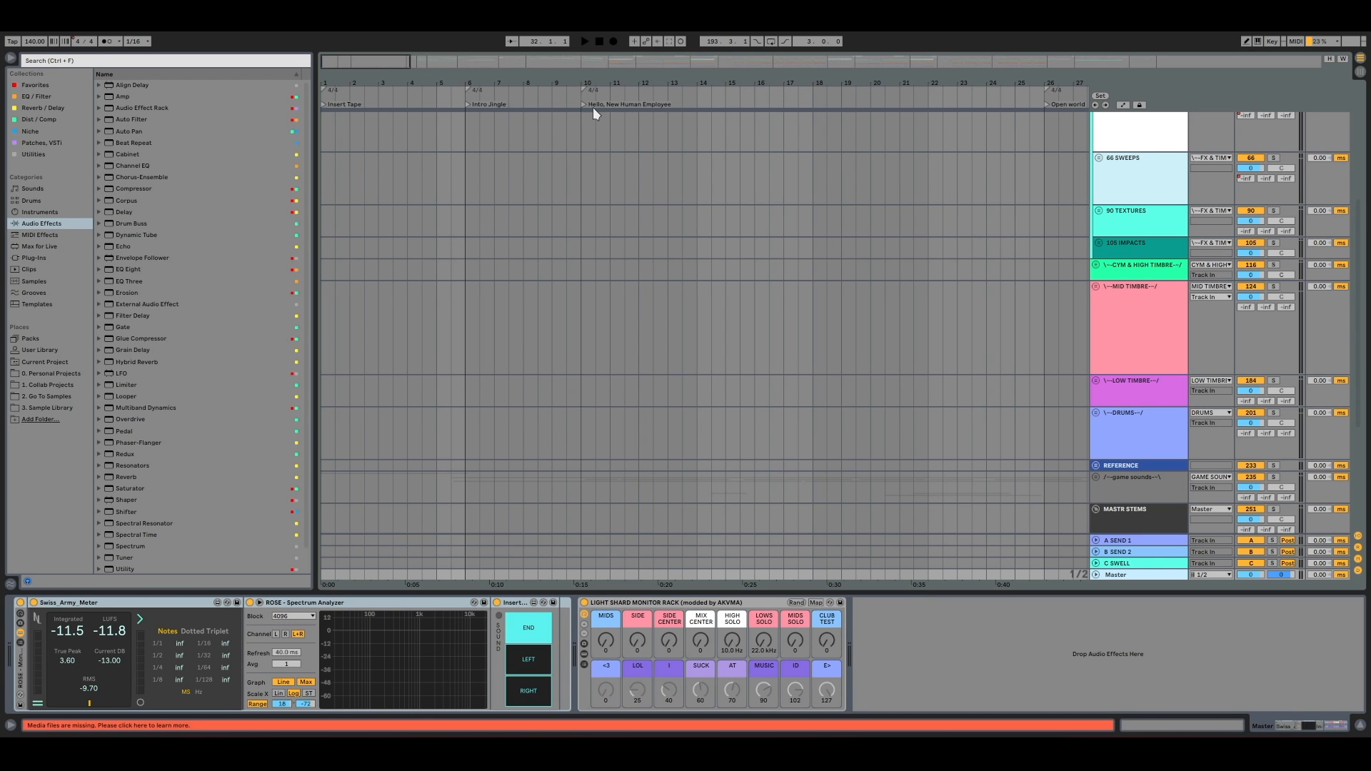
# Select the Open world section on the Master track from 26.1.1 to 29.1.1, and the following range from 29.1.1 to 43.3.1
pyautogui.moveTo(683, 76); pyautogui.dragTo(682, 65)
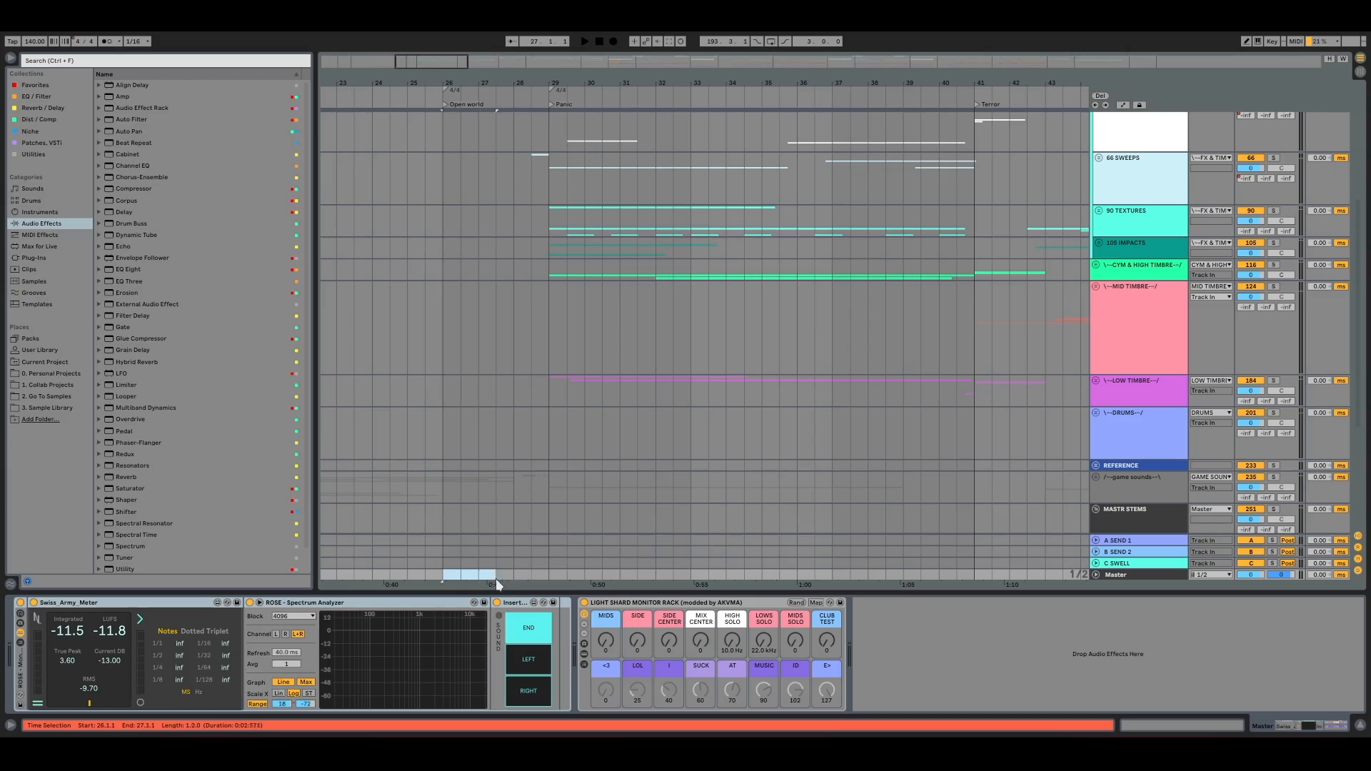
pyautogui.moveTo(537, 577); pyautogui.dragTo(554, 580)
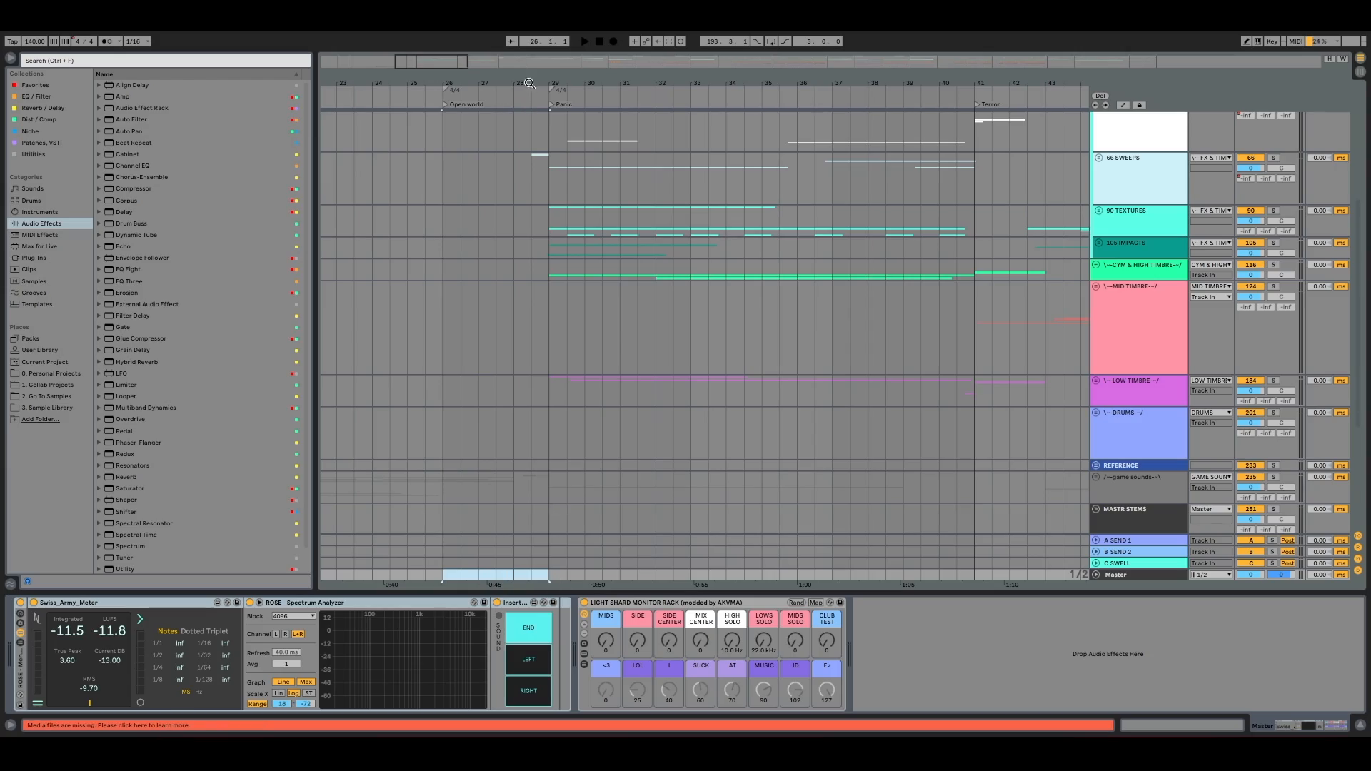
pyautogui.hscroll(6, 541, 239)
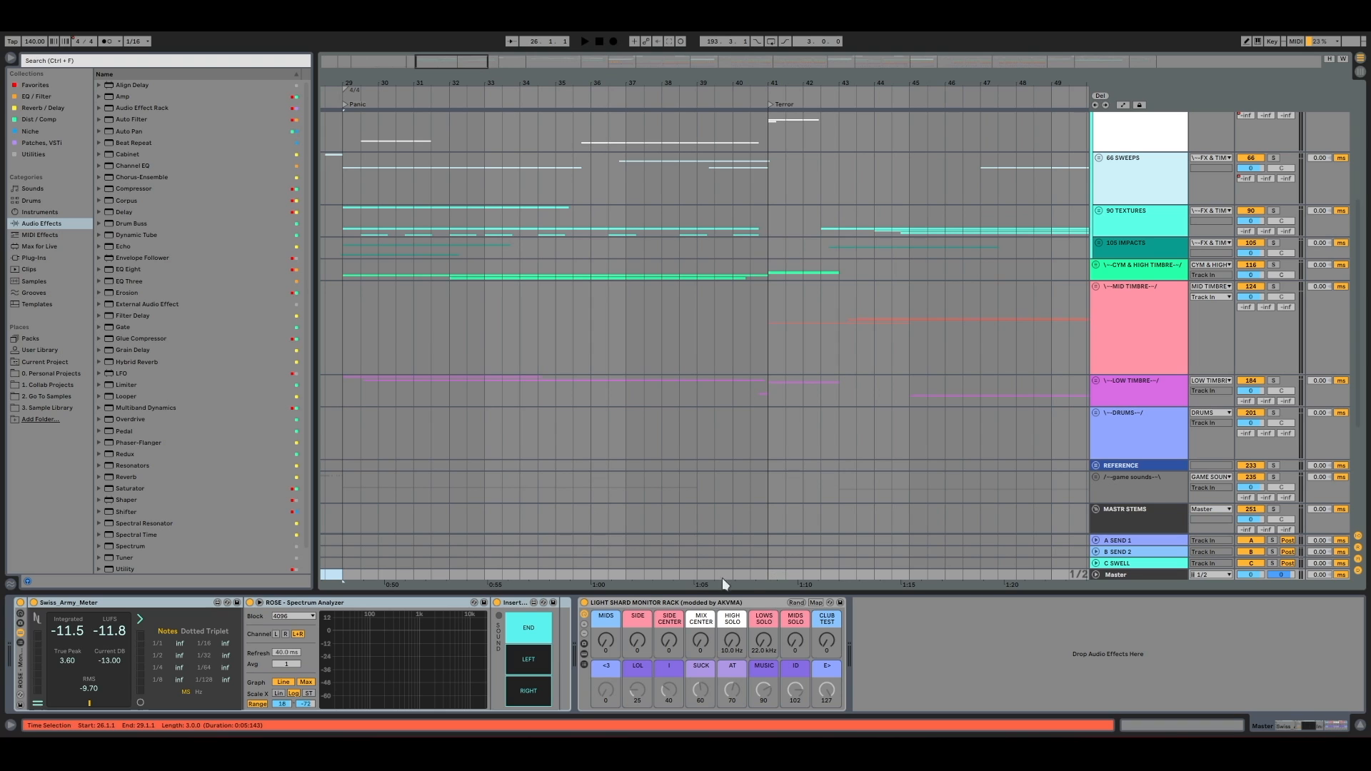
pyautogui.moveTo(343, 576); pyautogui.dragTo(851, 589)
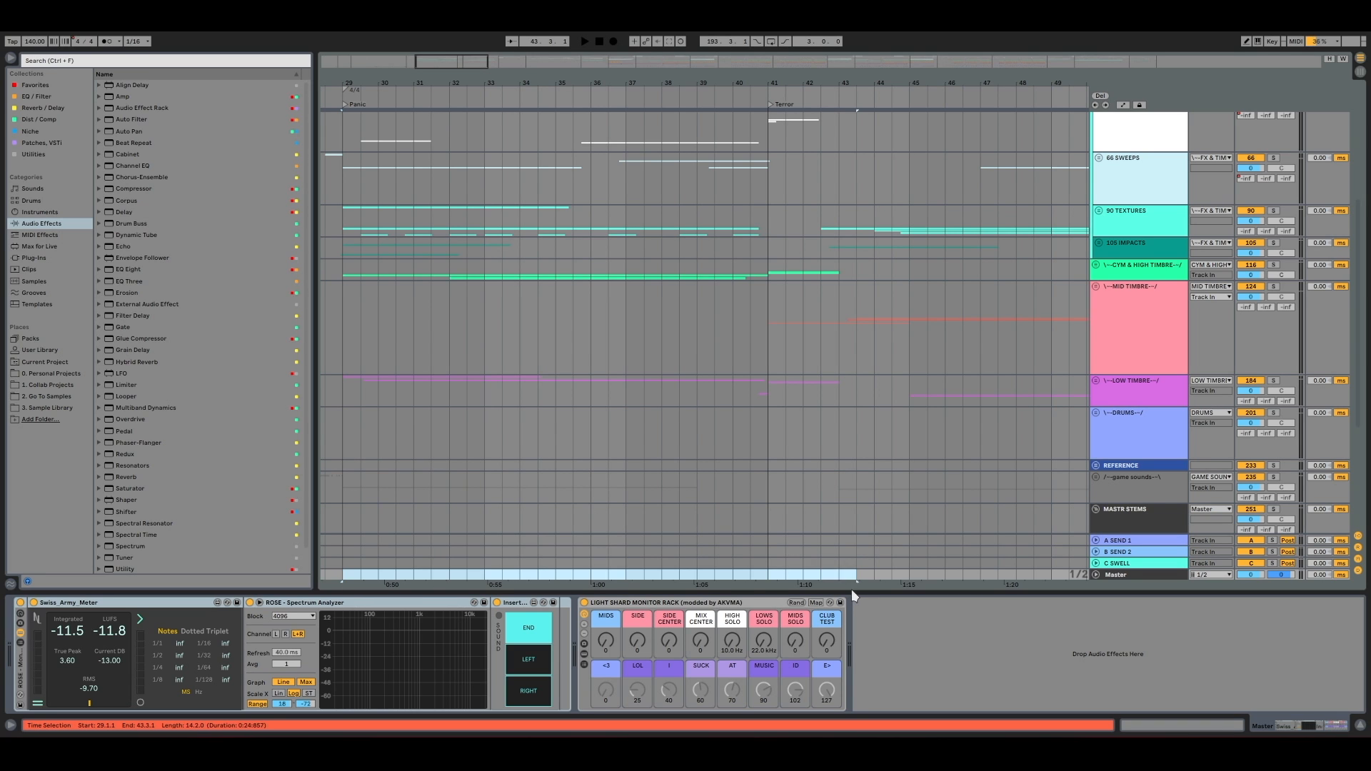
# Select the Panic and Terror sections on the Master track from 29.1.1 to 53.1.1, and the range from Genesis back into late Panic
pyautogui.press('-')
pyautogui.press('-')
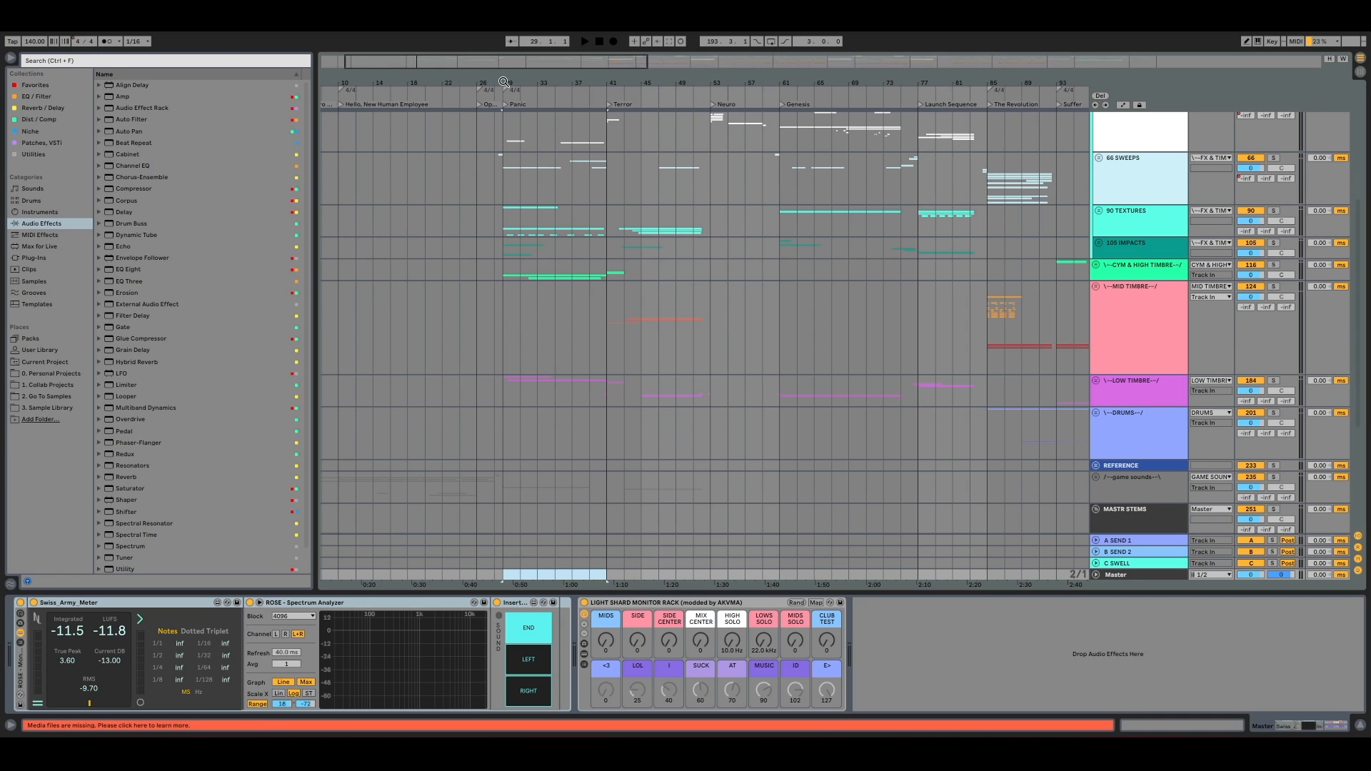
pyautogui.moveTo(504, 575); pyautogui.dragTo(713, 584)
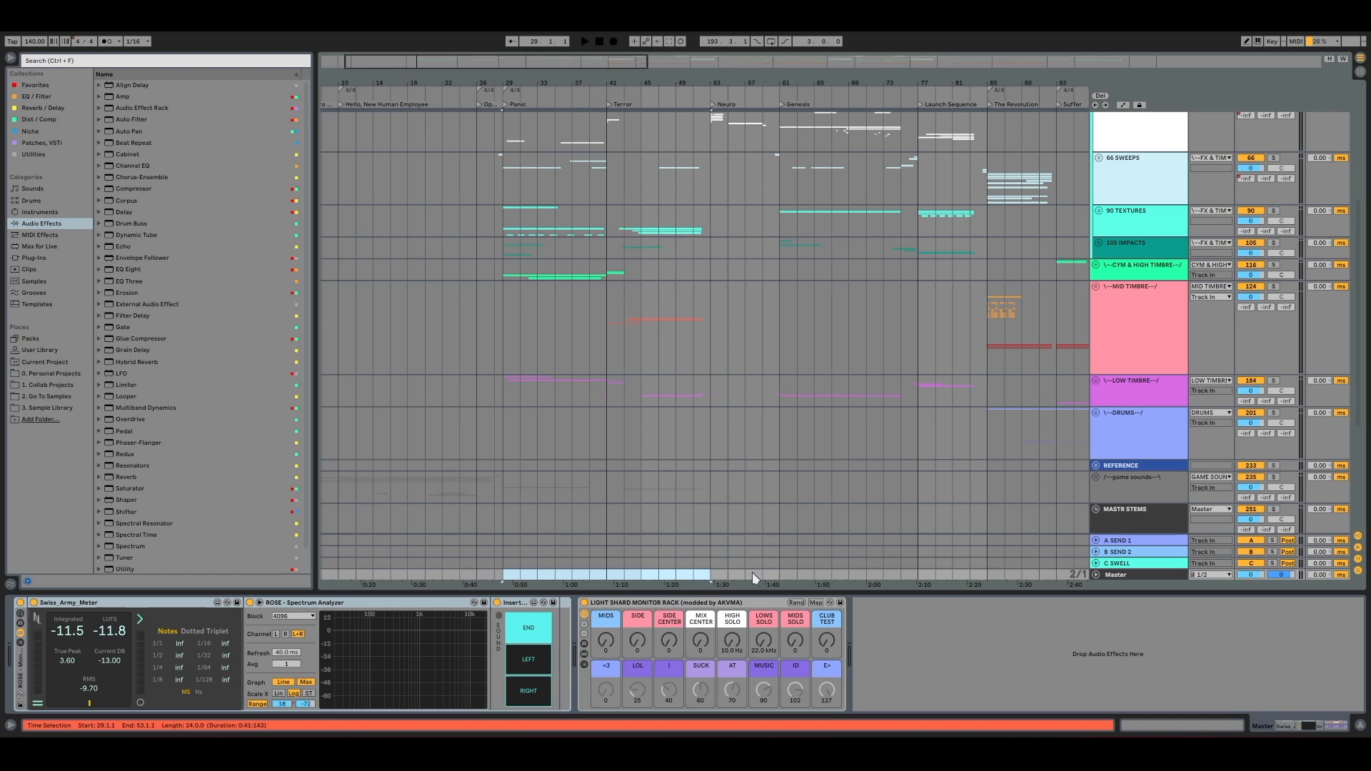
pyautogui.moveTo(777, 573); pyautogui.dragTo(593, 580)
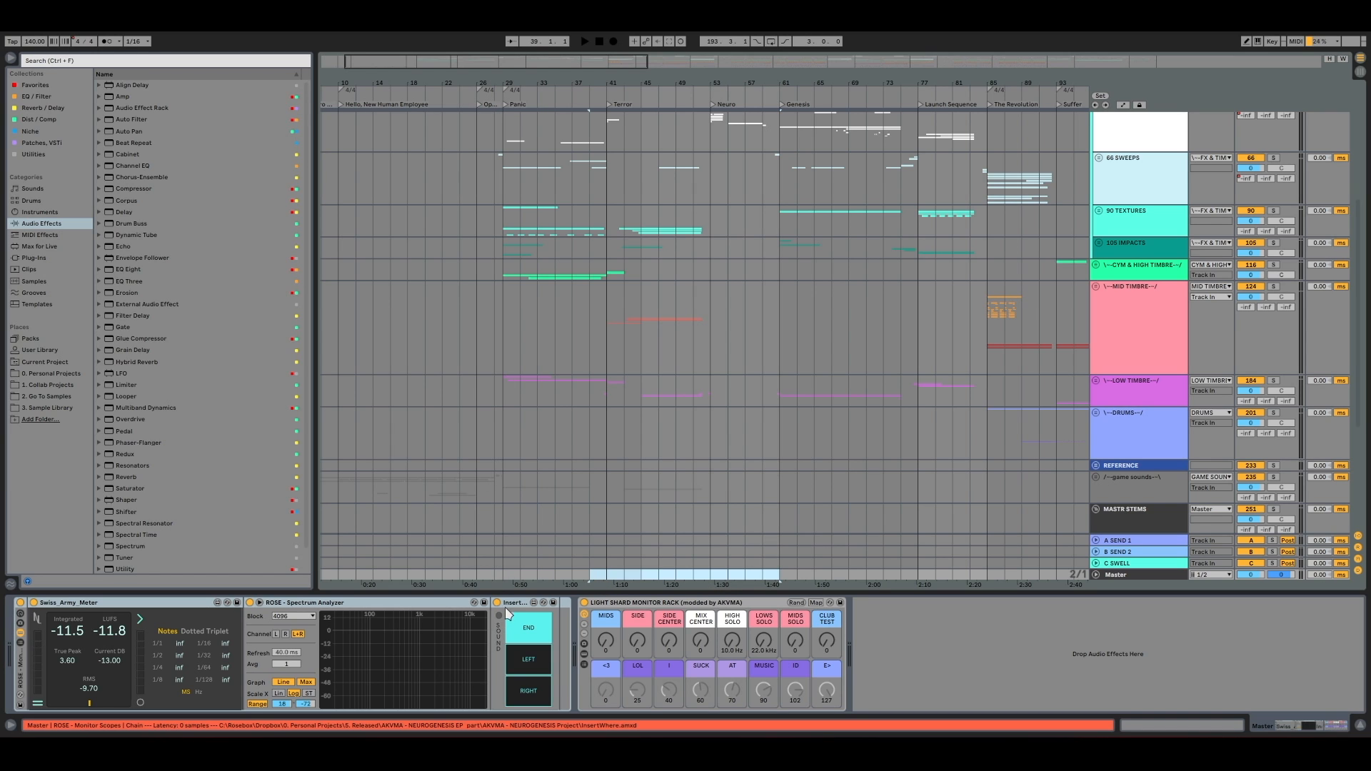
# Play the arrangement from 29.1.1 and select the Panic section on the Master track up to 41.1.1
pyautogui.click(502, 577)
pyautogui.press('space')
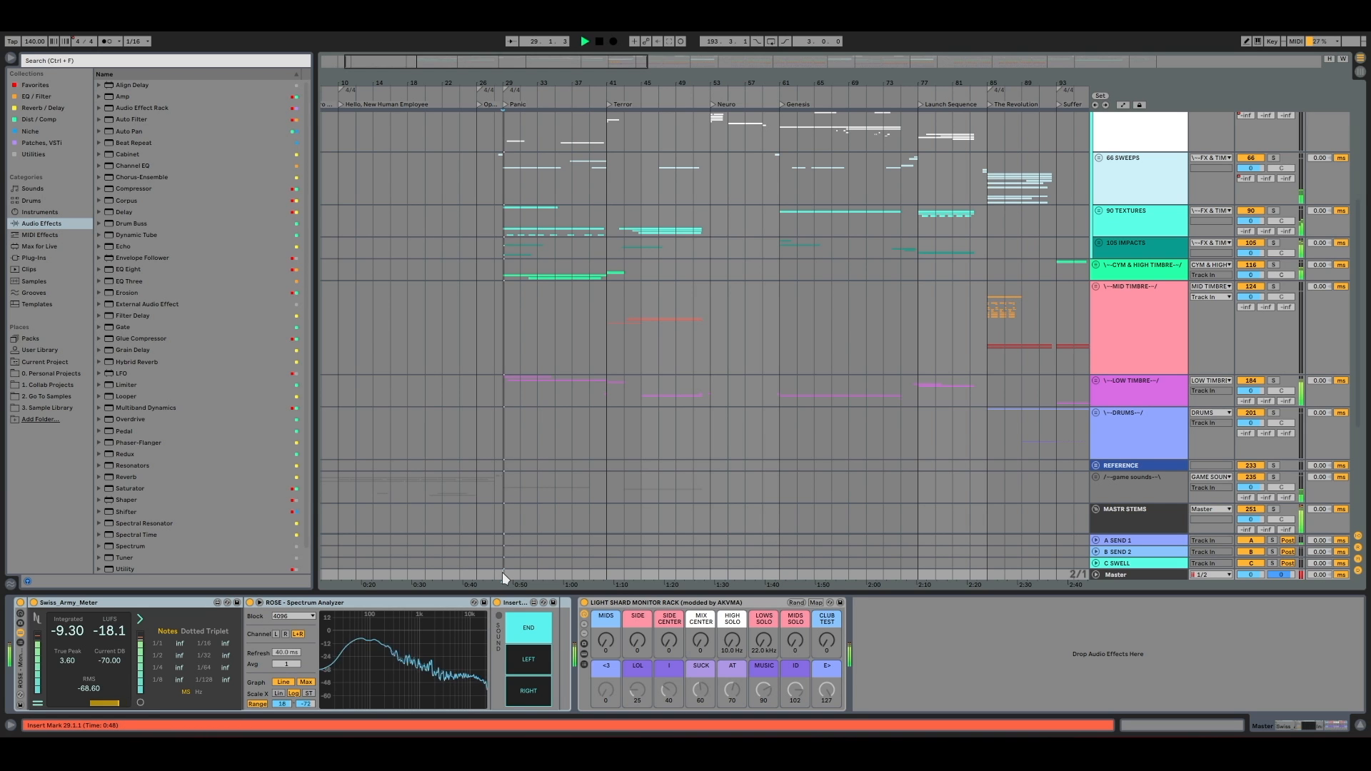
pyautogui.press('+')
pyautogui.press('+')
pyautogui.press('+')
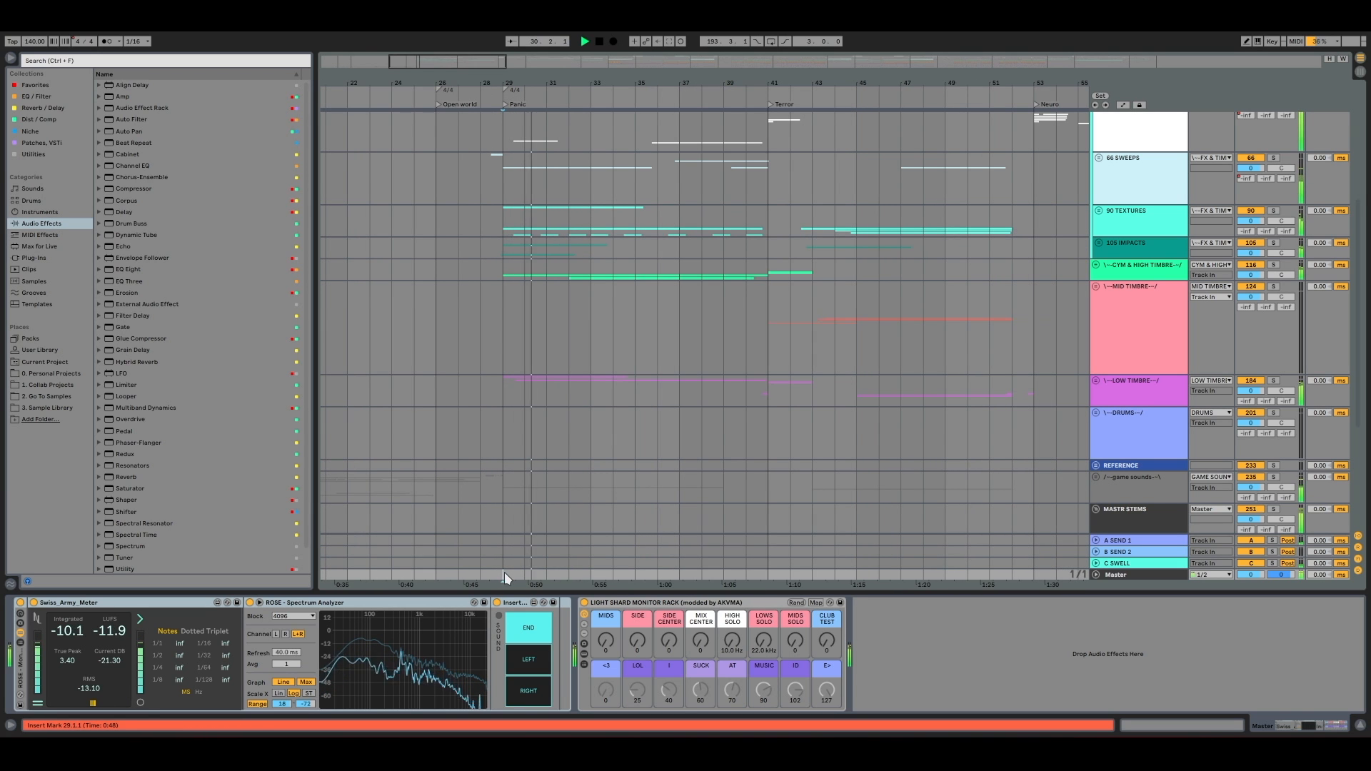
pyautogui.moveTo(503, 571); pyautogui.dragTo(778, 576)
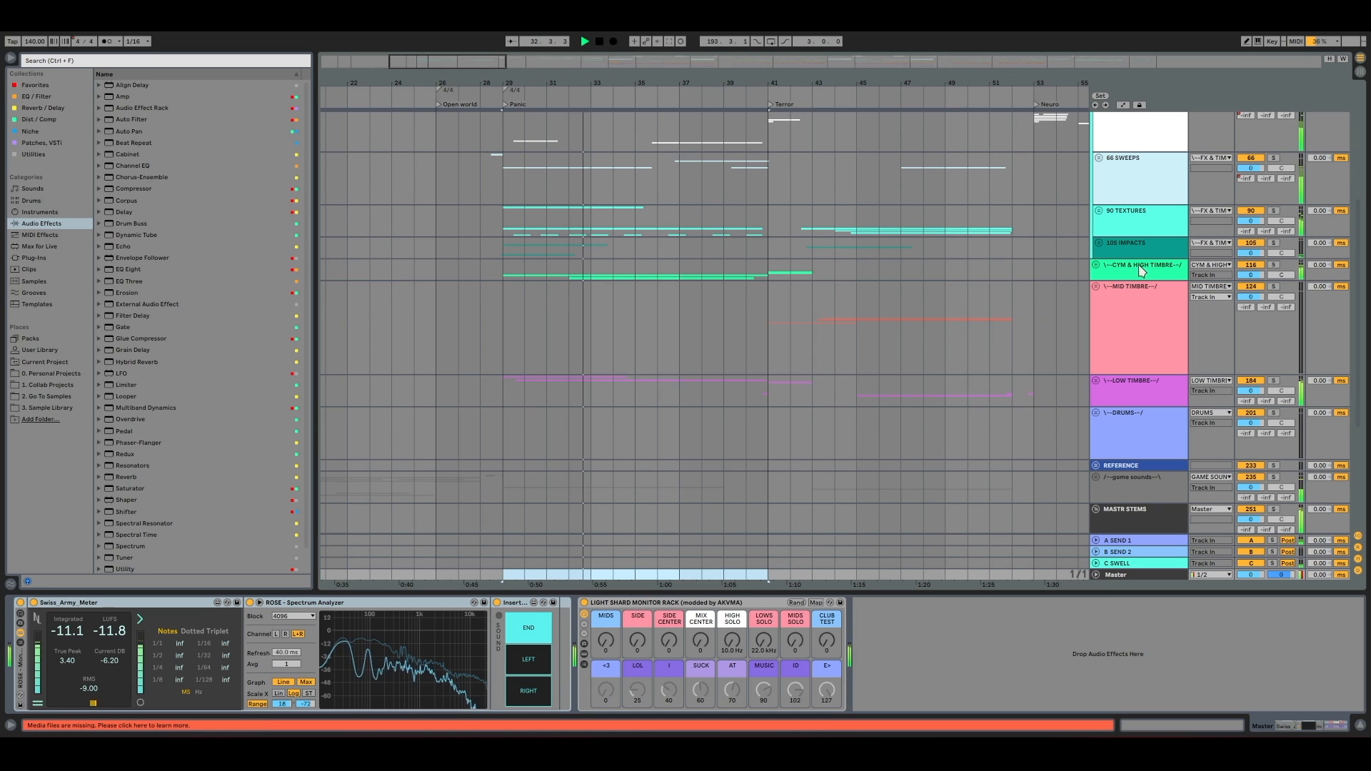
# Unfold and solo the LOW TIMBRE group, and restart playback from the beginning of the Panic section
pyautogui.click(1096, 381)
pyautogui.click(1273, 381)
pyautogui.press('space')
pyautogui.press('space')
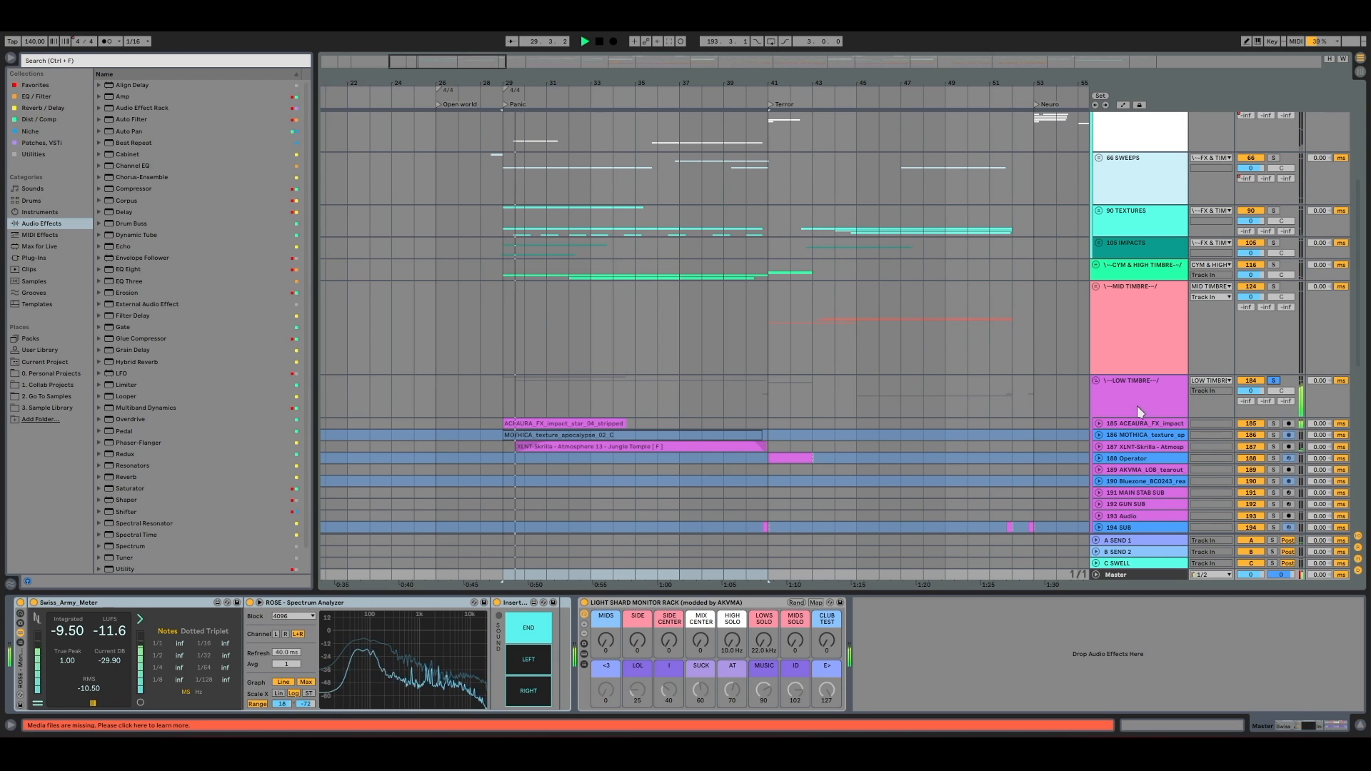
# Unfold track 187 XLNT-Skrilla to view its atmosphere waveform, and compare it with the Master spectrum during playback
pyautogui.click(1098, 424)
pyautogui.click(1098, 423)
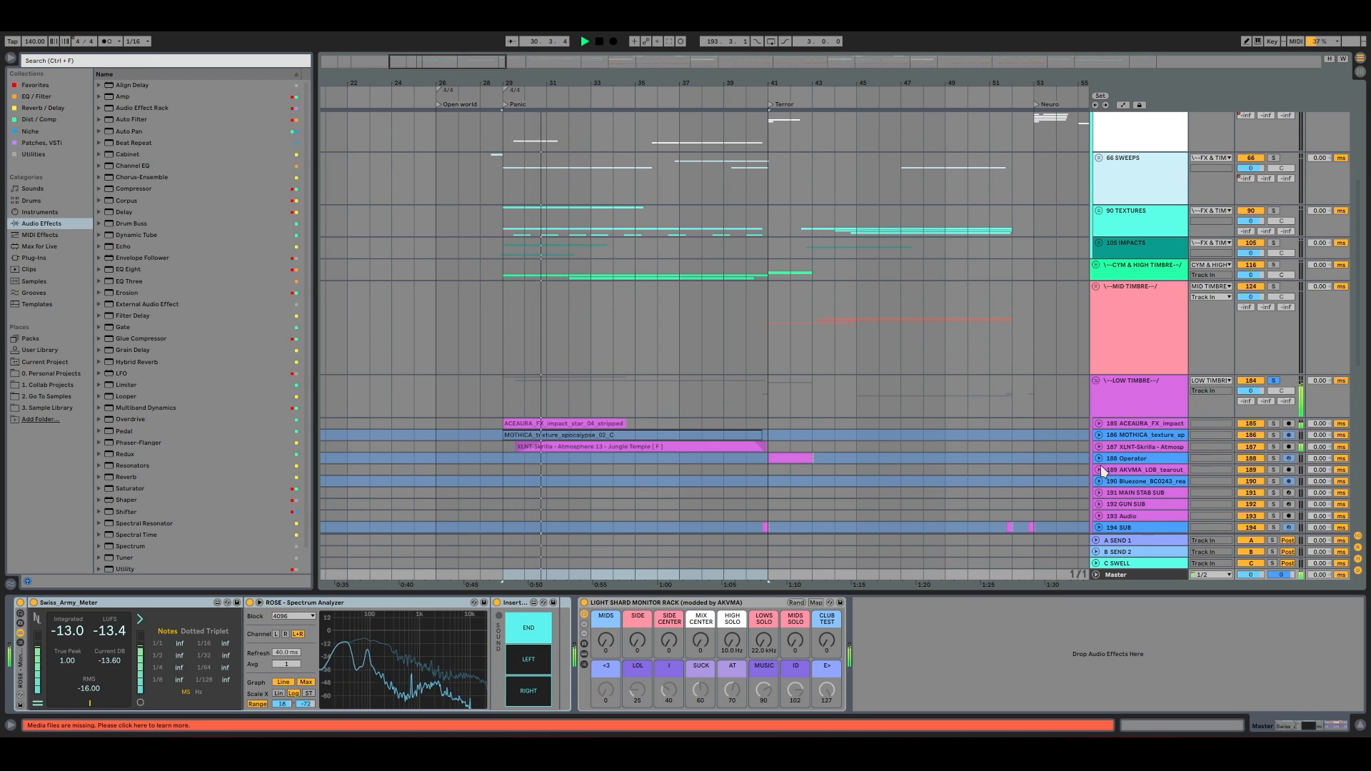
pyautogui.click(1098, 447)
pyautogui.click(1116, 461)
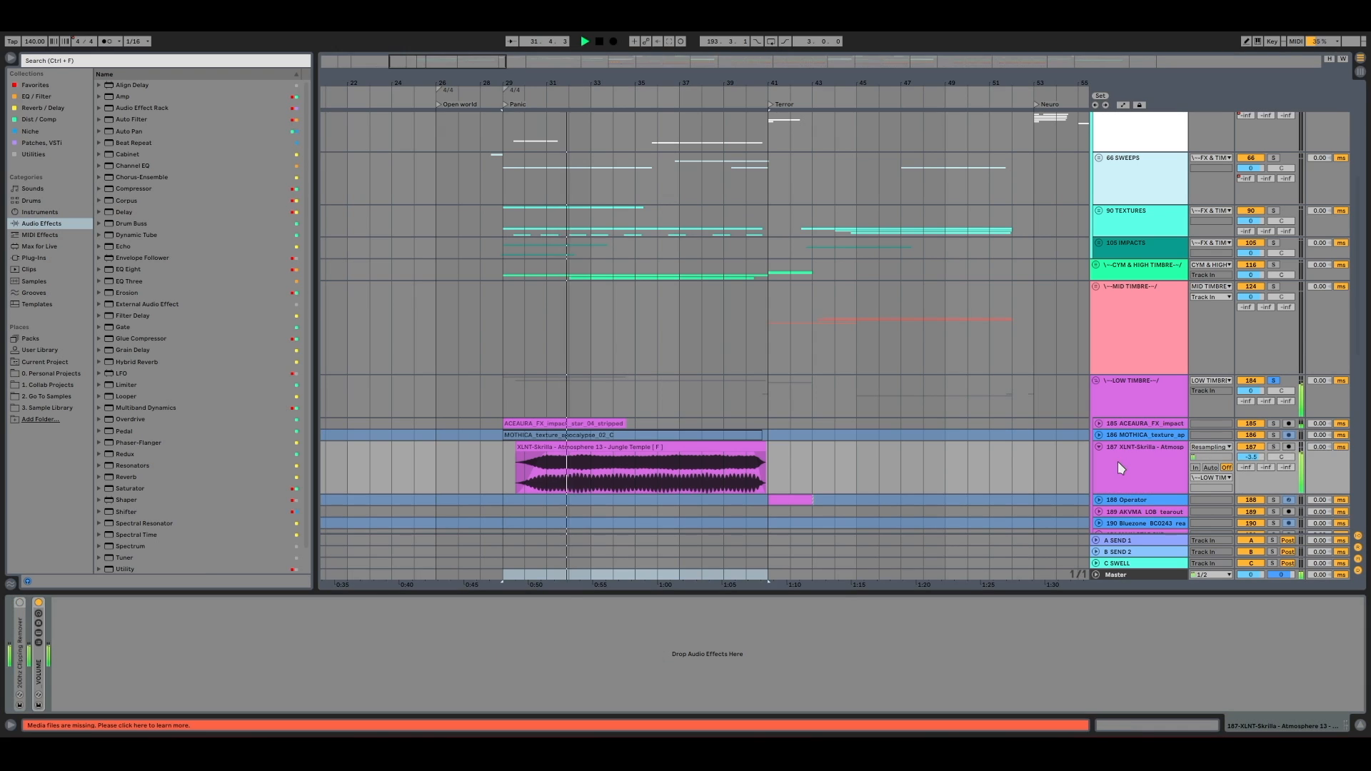
pyautogui.click(1132, 573)
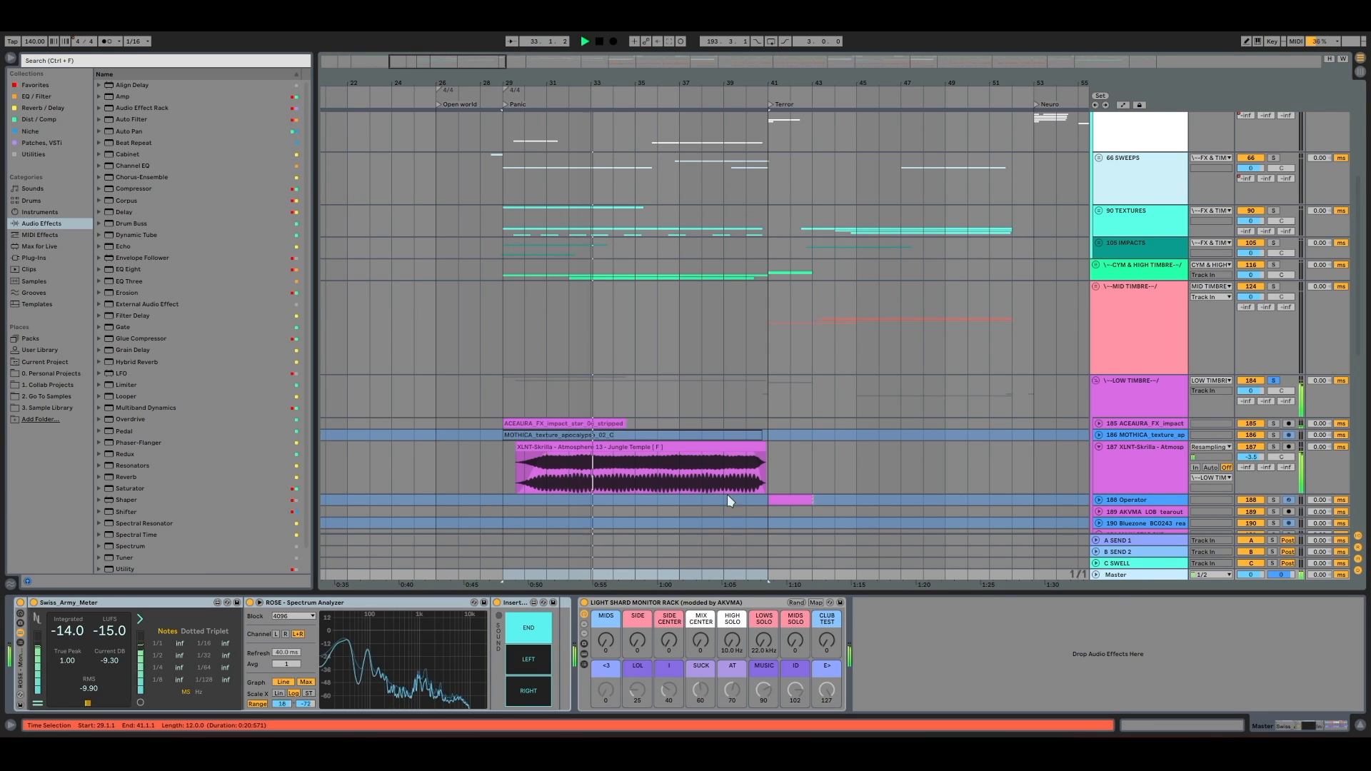
pyautogui.click(1105, 474)
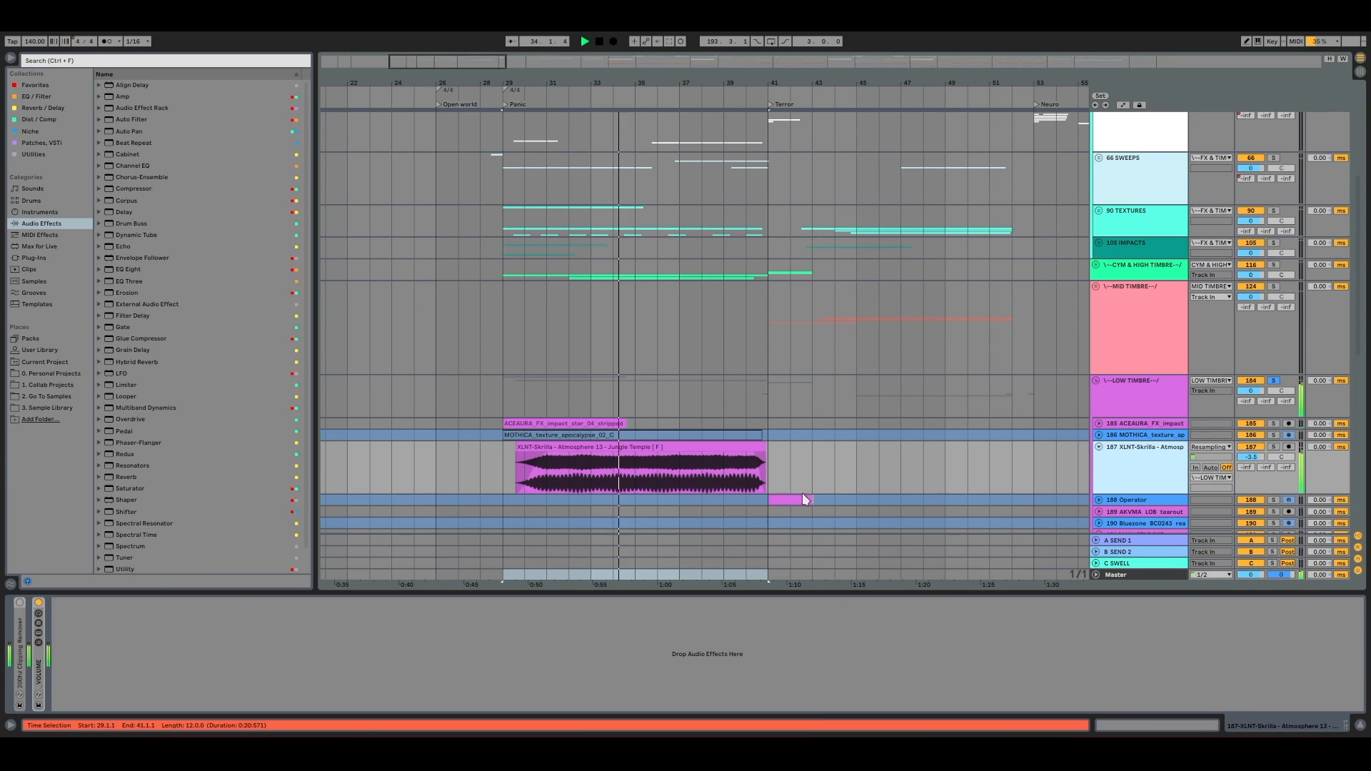
pyautogui.click(1171, 574)
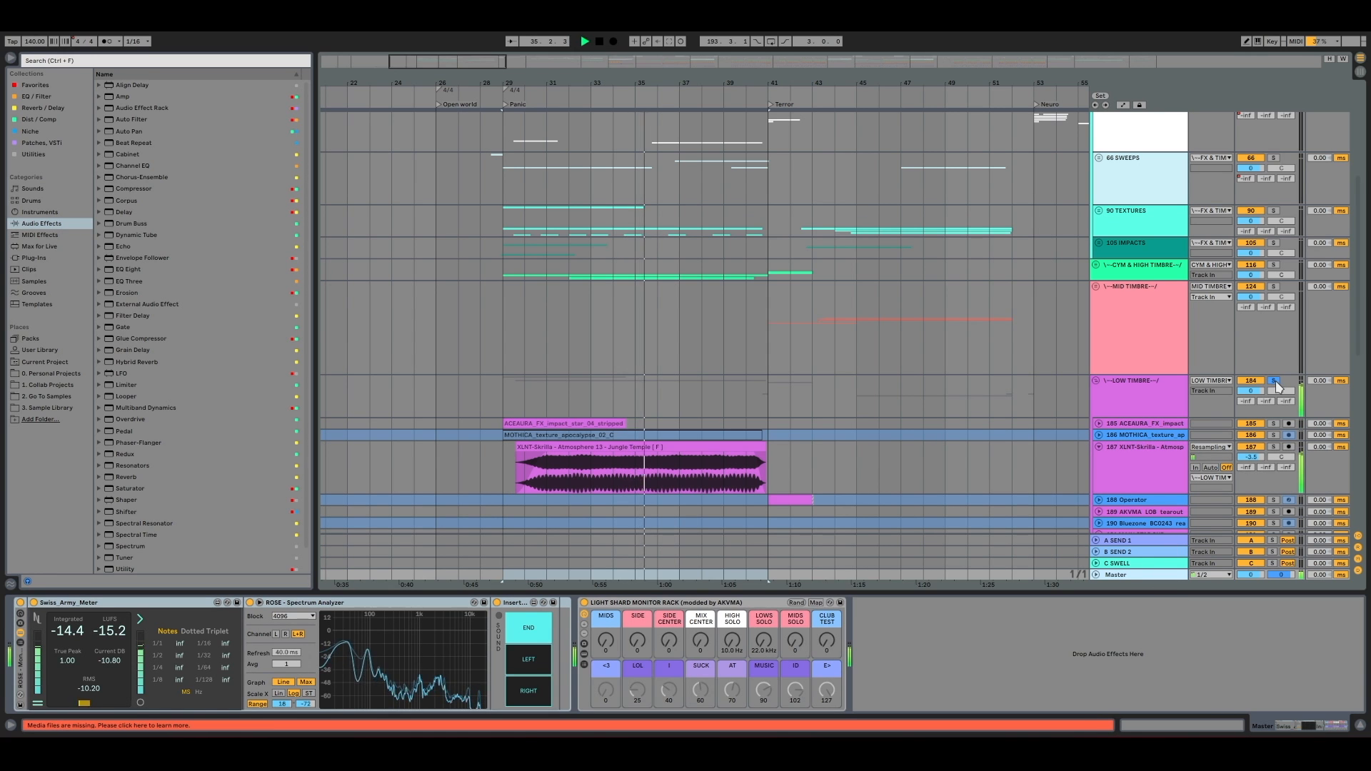
# Solo the CYM & HIGH TIMBRE group in place of LOW TIMBRE and fold the LOW TIMBRE group
pyautogui.click(1273, 264)
pyautogui.click(1096, 381)
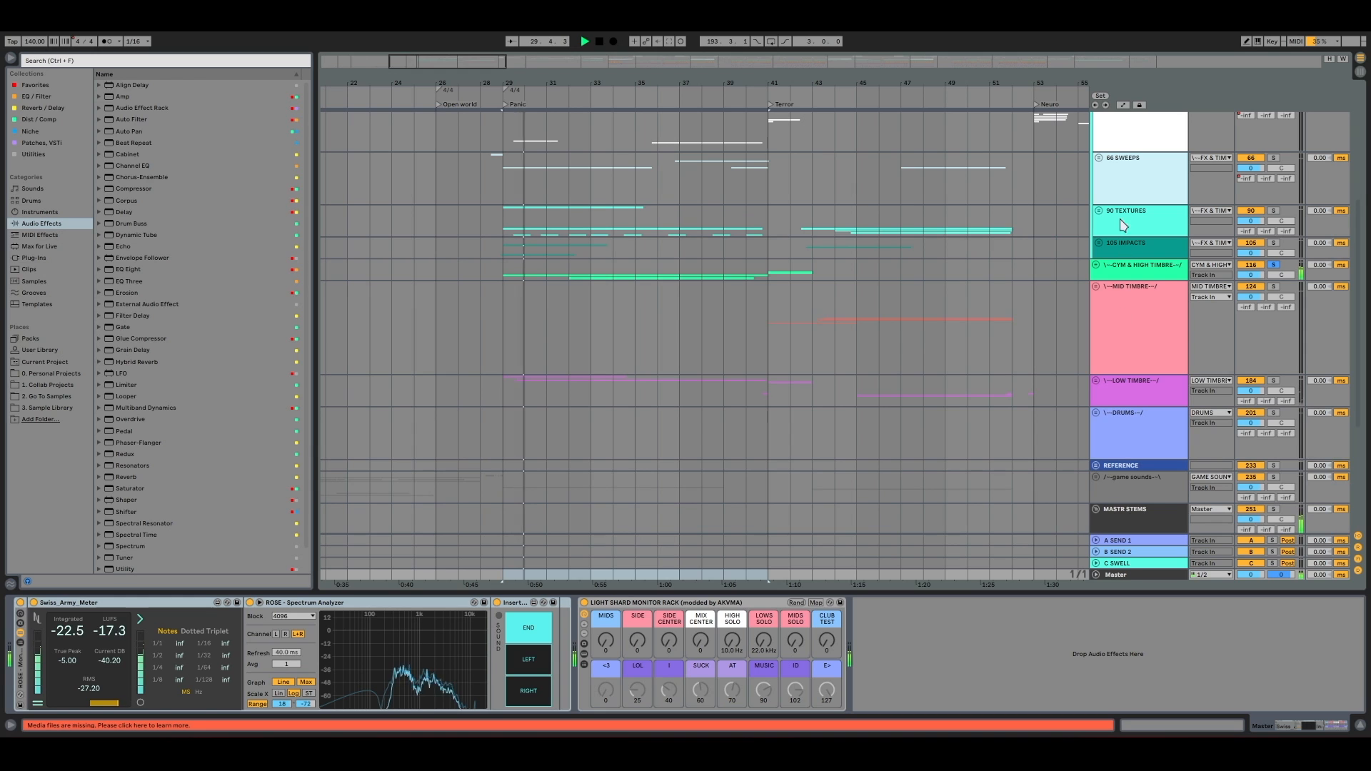
# Unfold the soloed CYM & HIGH TIMBRE group to view the waveforms on tracks 122 and 123, then fold it and stop playback
pyautogui.click(1095, 265)
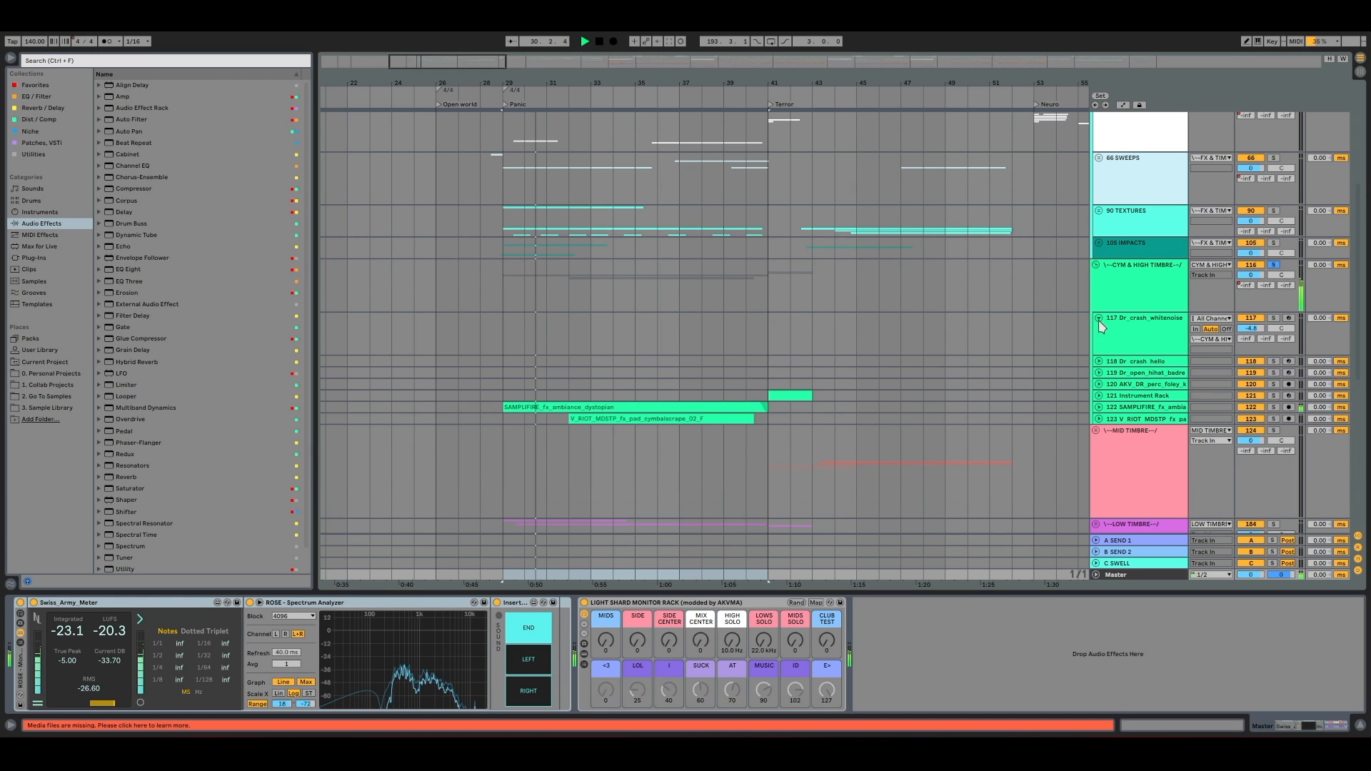
pyautogui.click(1100, 409)
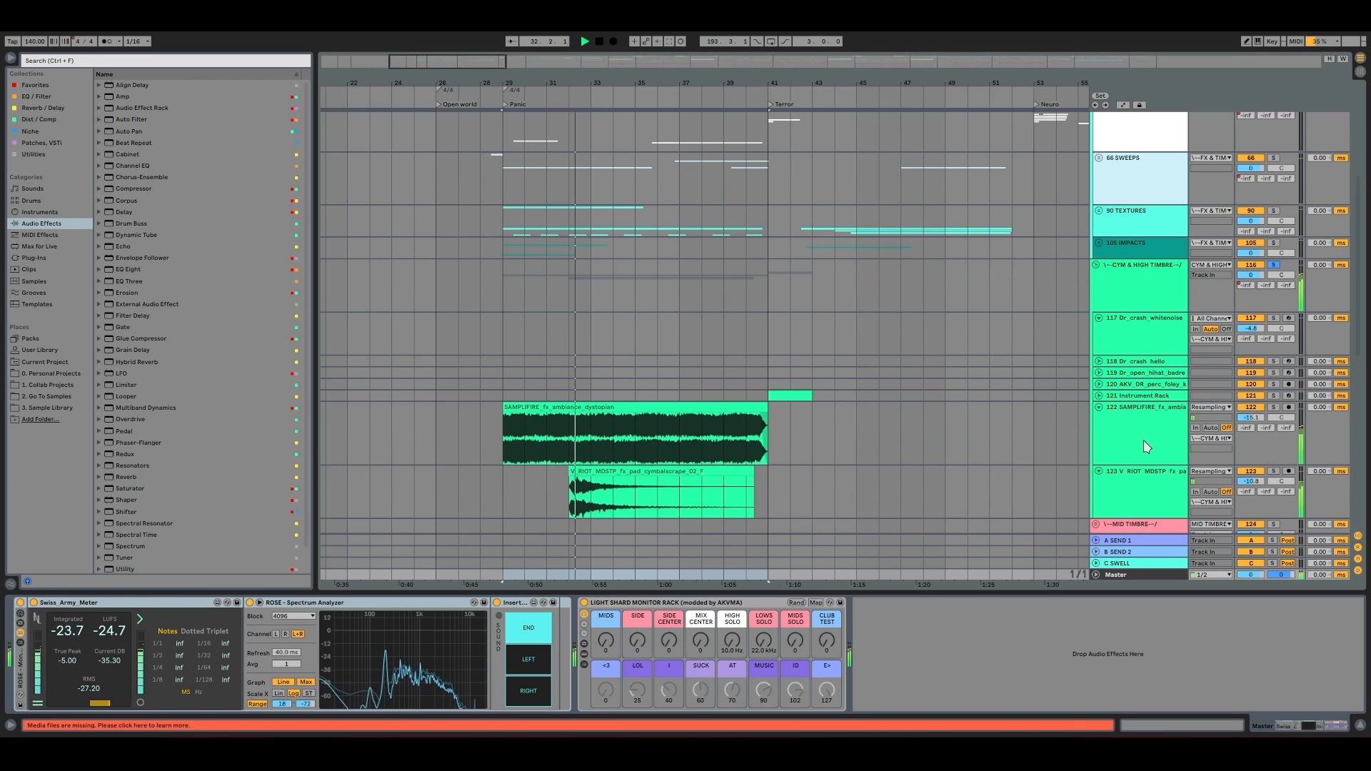
pyautogui.click(1145, 447)
pyautogui.click(1139, 516)
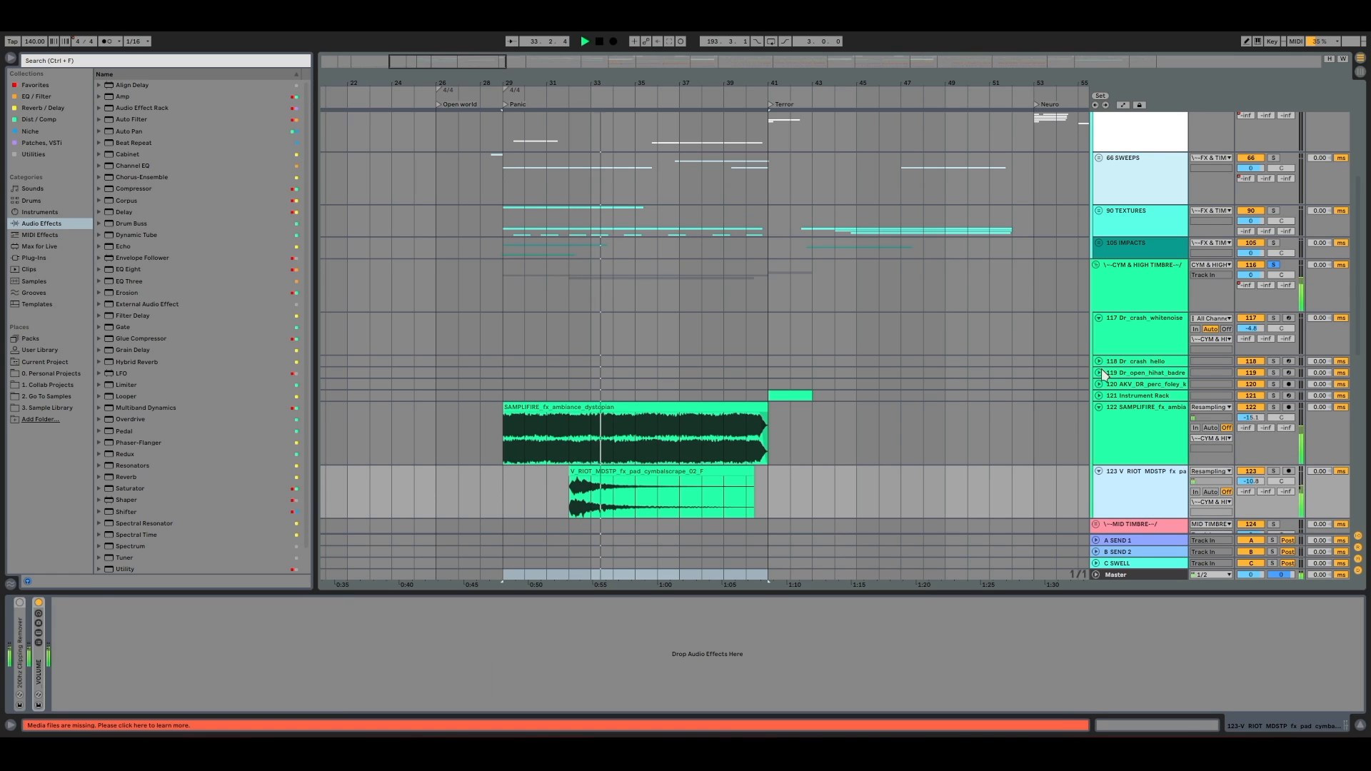
pyautogui.click(1096, 264)
pyautogui.press('space')
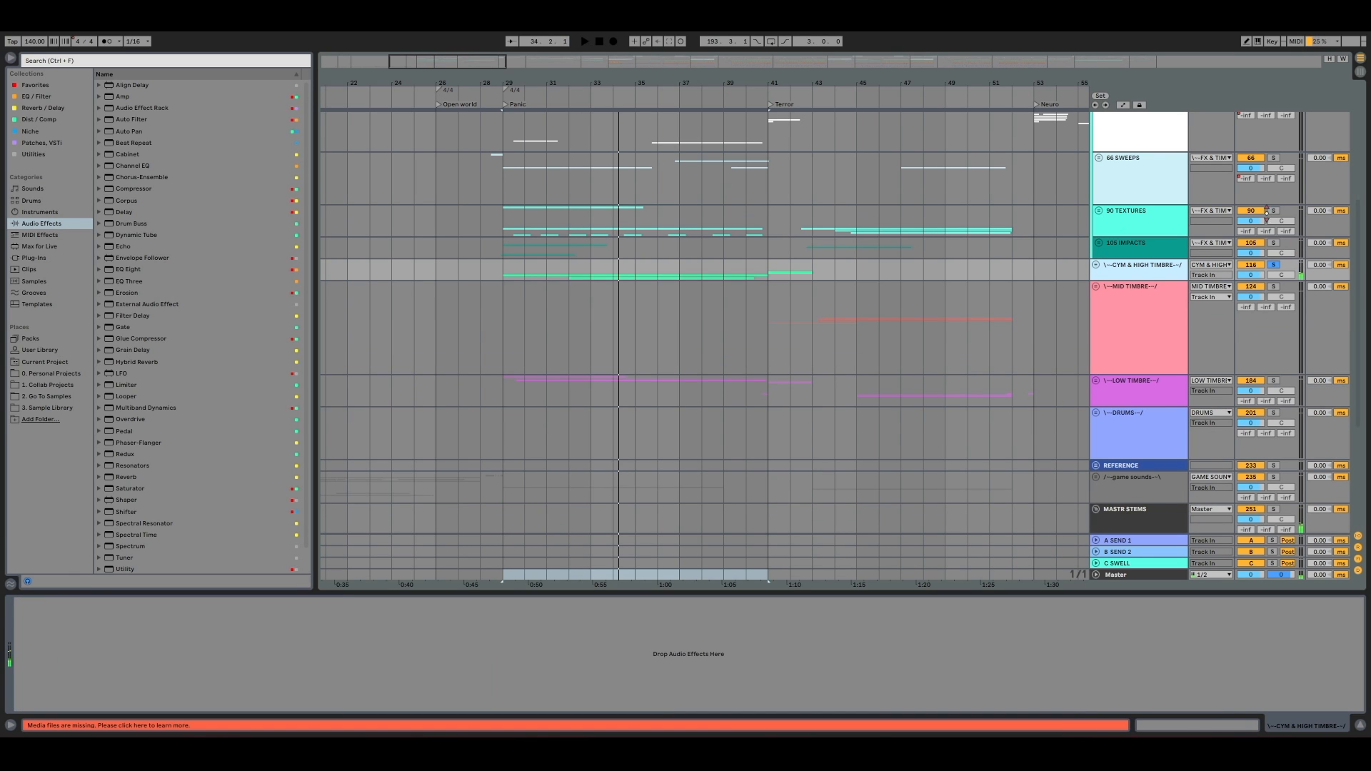
# Unfold the TEXTURES and IMPACTS groups and audition each soloed in turn from the start of the Panic section, IMPACTS first
pyautogui.click(1098, 211)
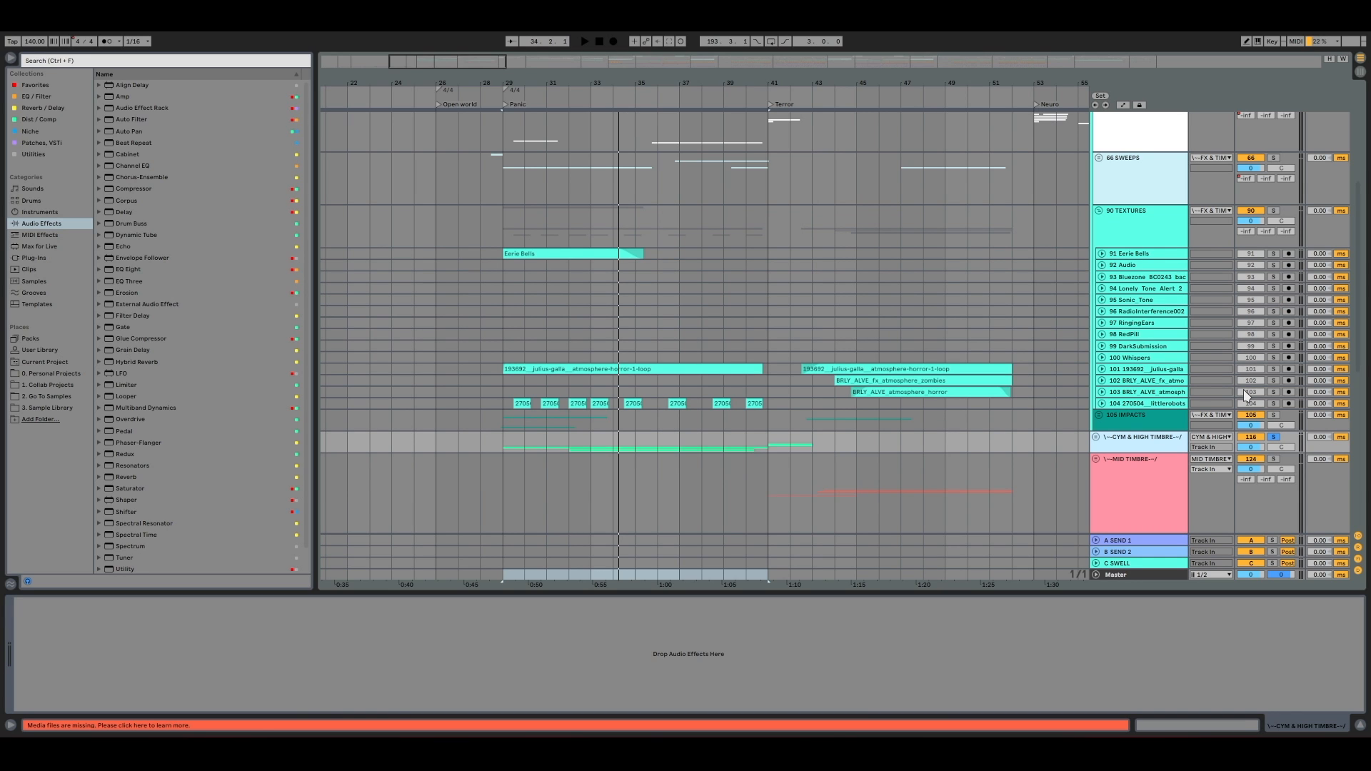
pyautogui.click(1105, 417)
pyautogui.click(1099, 416)
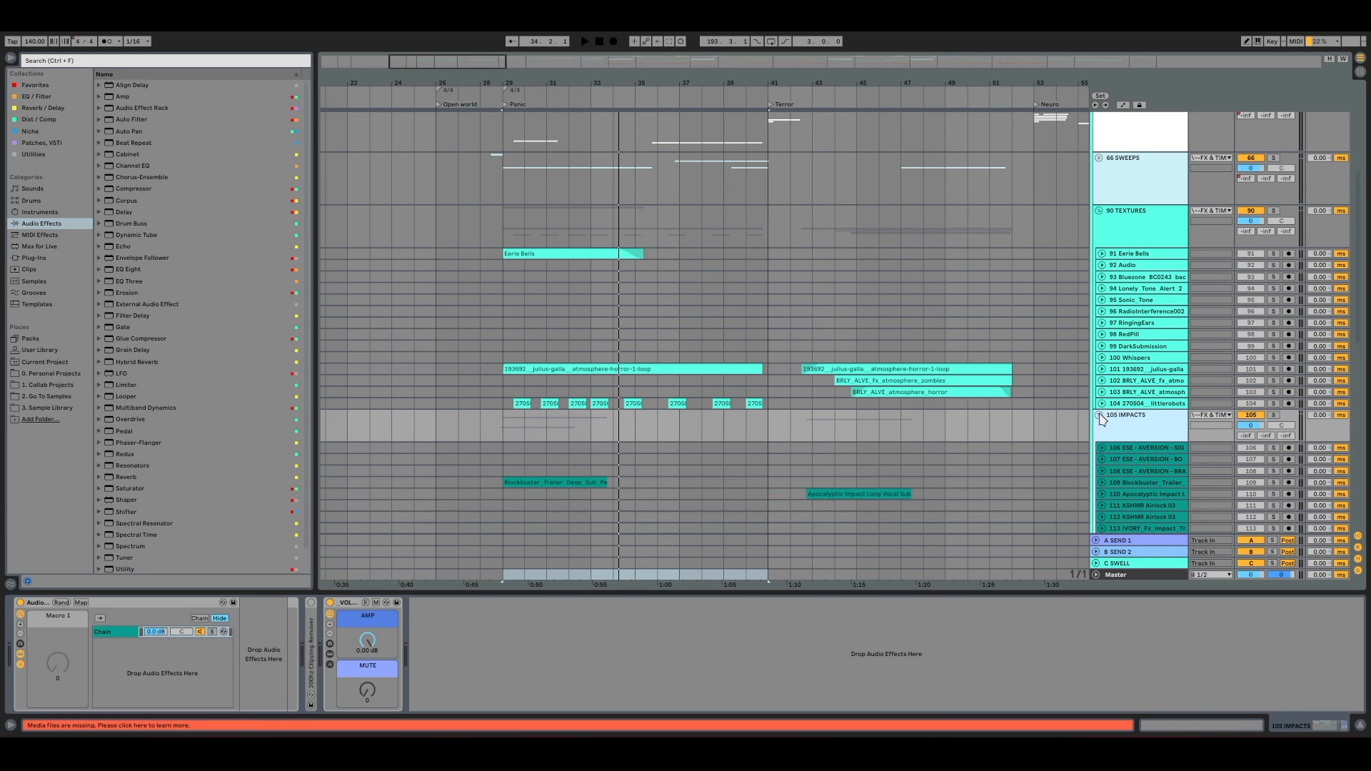
pyautogui.click(1273, 417)
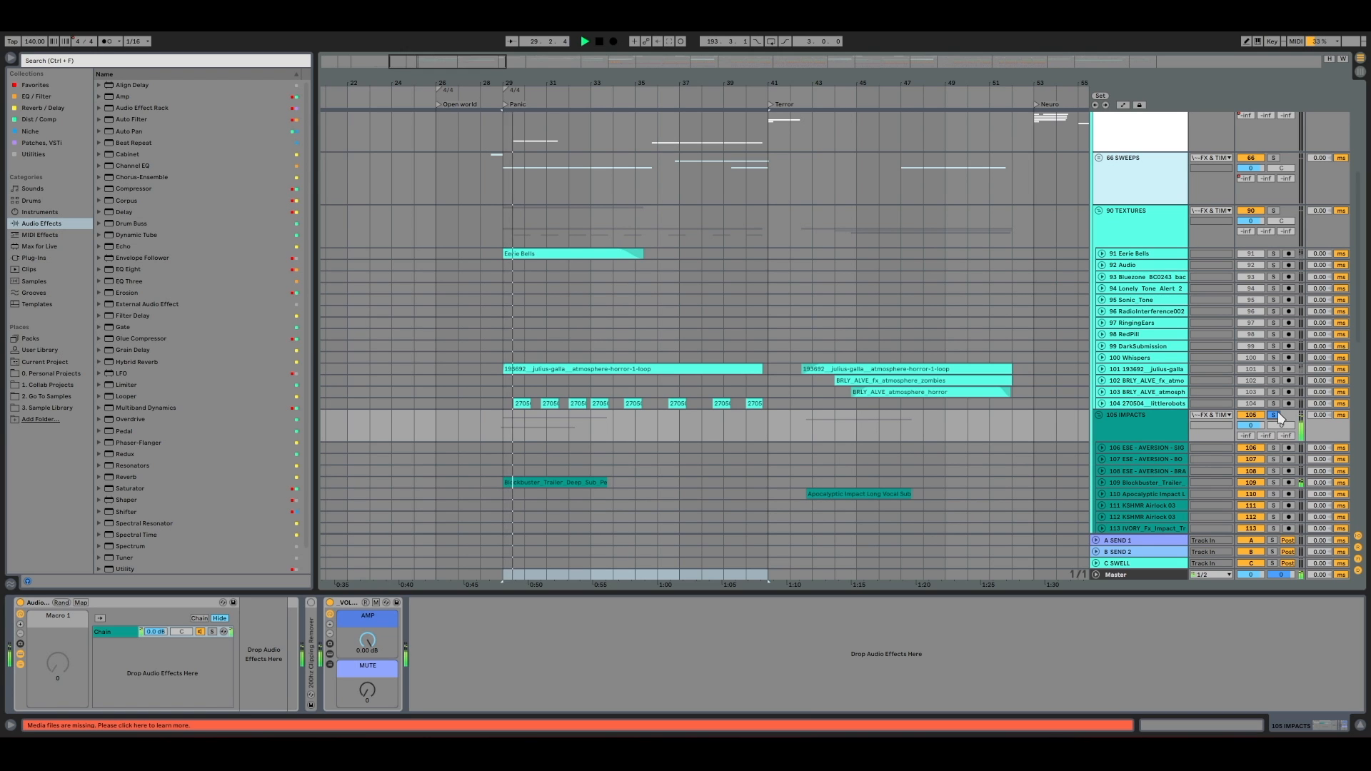
pyautogui.click(1274, 212)
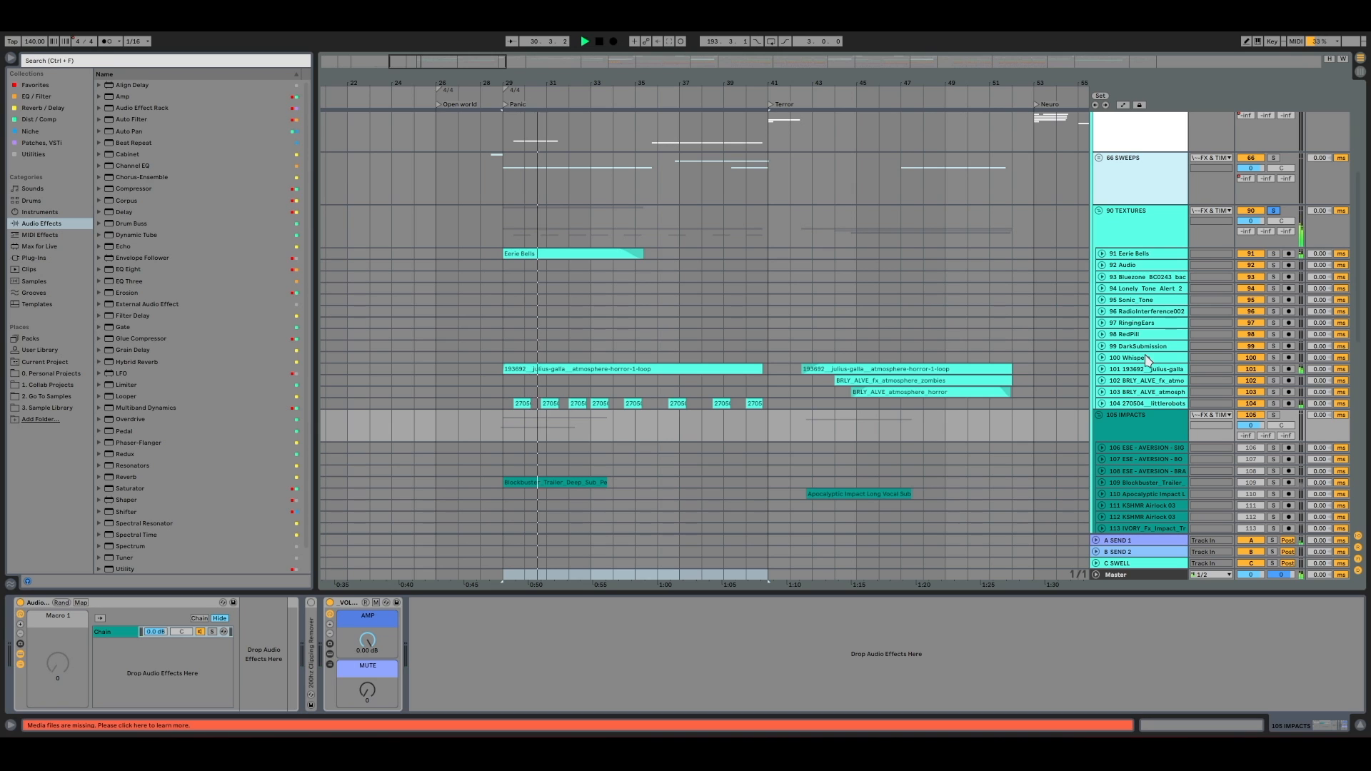
# View the waveforms on TEXTURES track 101 and track 104 during playback, and fold track 104 again
pyautogui.click(1101, 370)
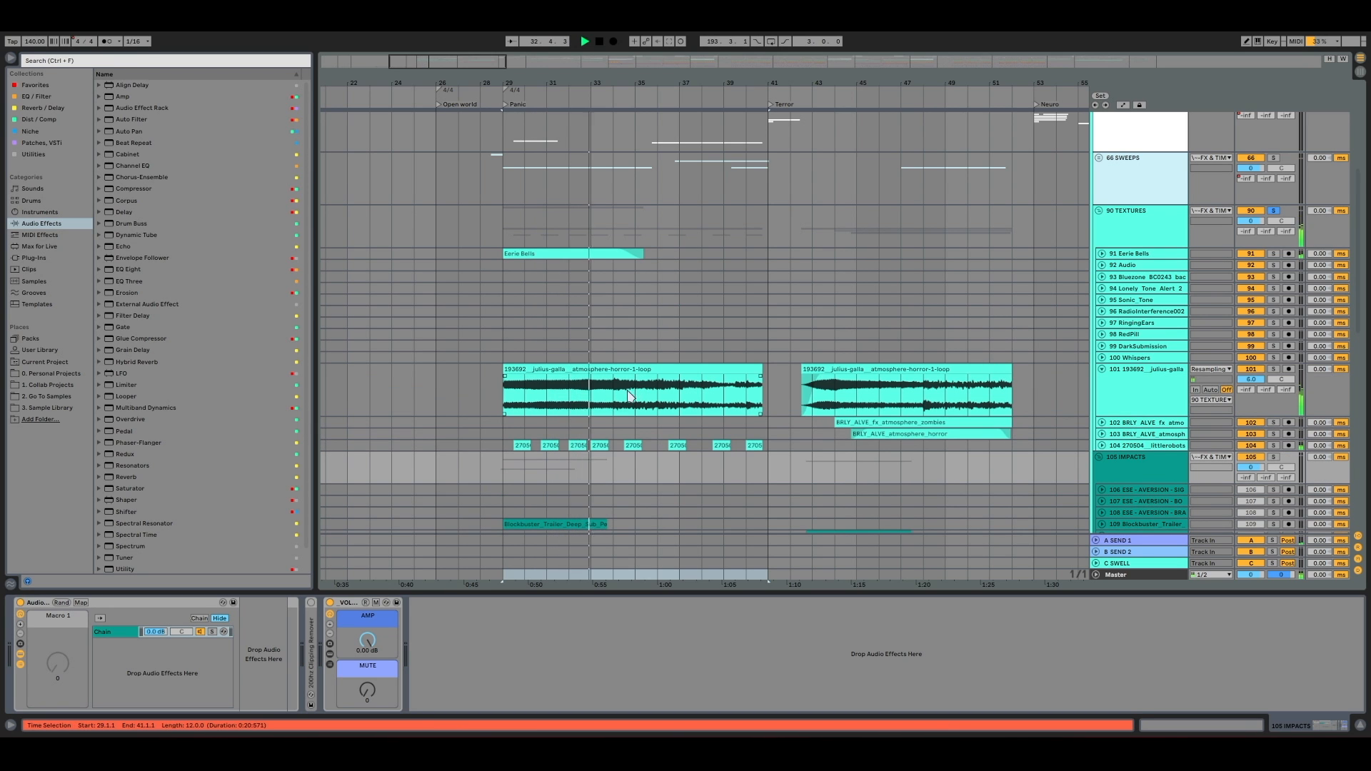
pyautogui.click(503, 446)
pyautogui.click(1101, 446)
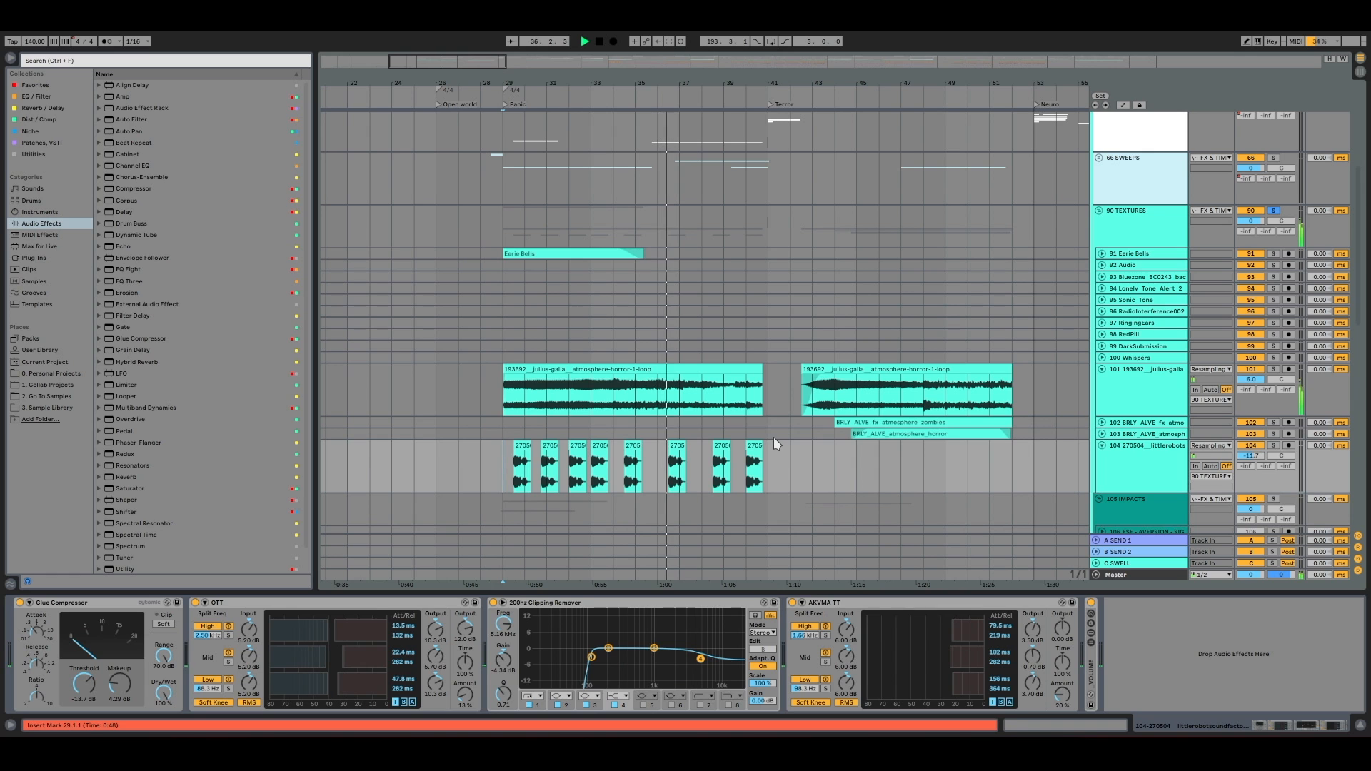
pyautogui.click(1101, 446)
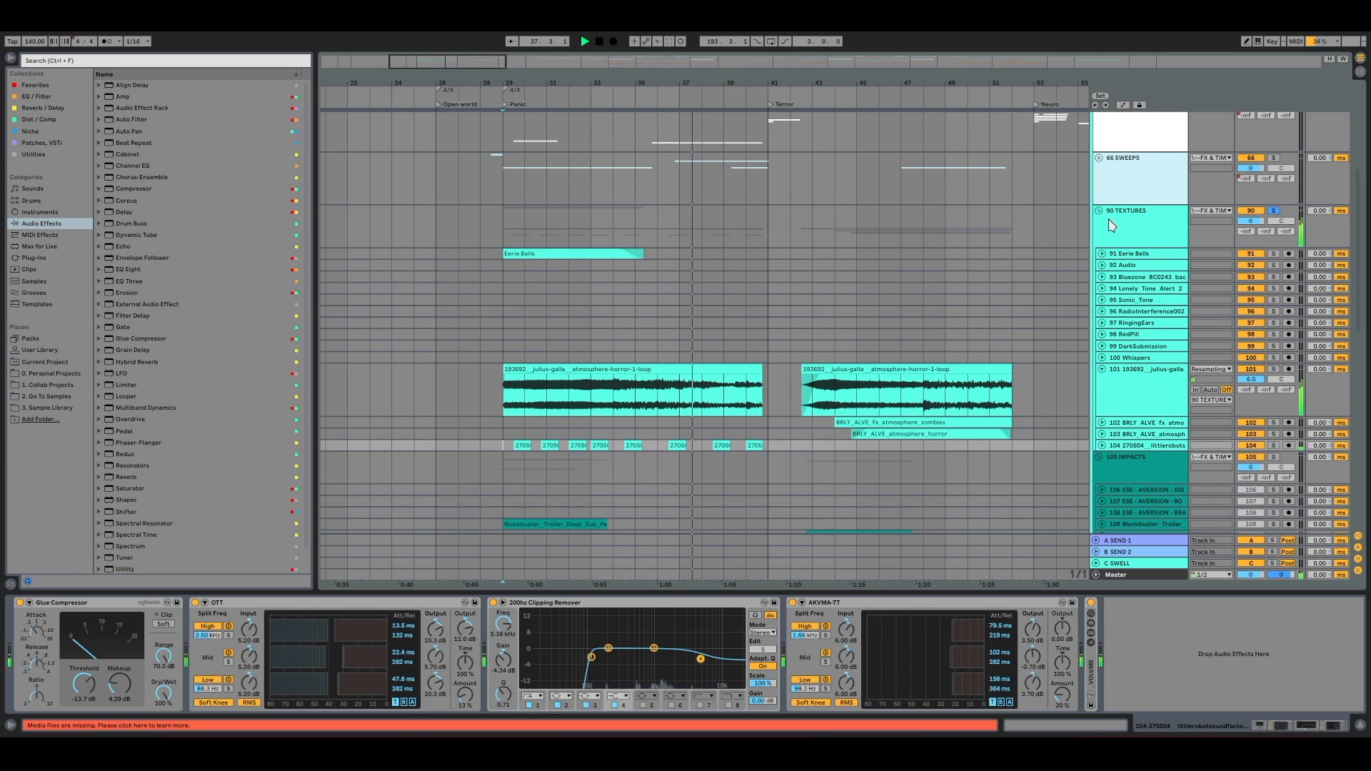
# Unfold and solo the SWEEPS group, view the rattle waveforms on track 73, and fold the group
pyautogui.scroll(3, 1102, 220)
pyautogui.click(1099, 265)
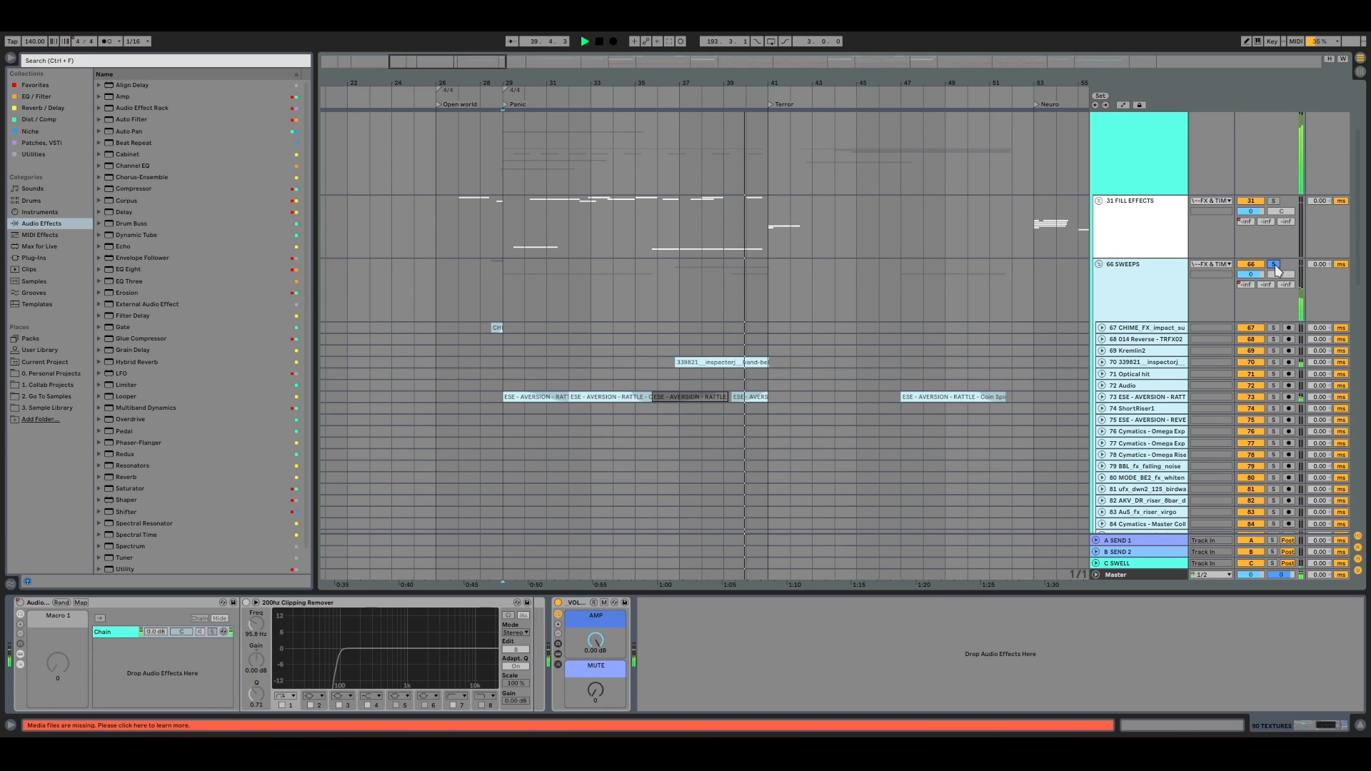
pyautogui.click(1102, 397)
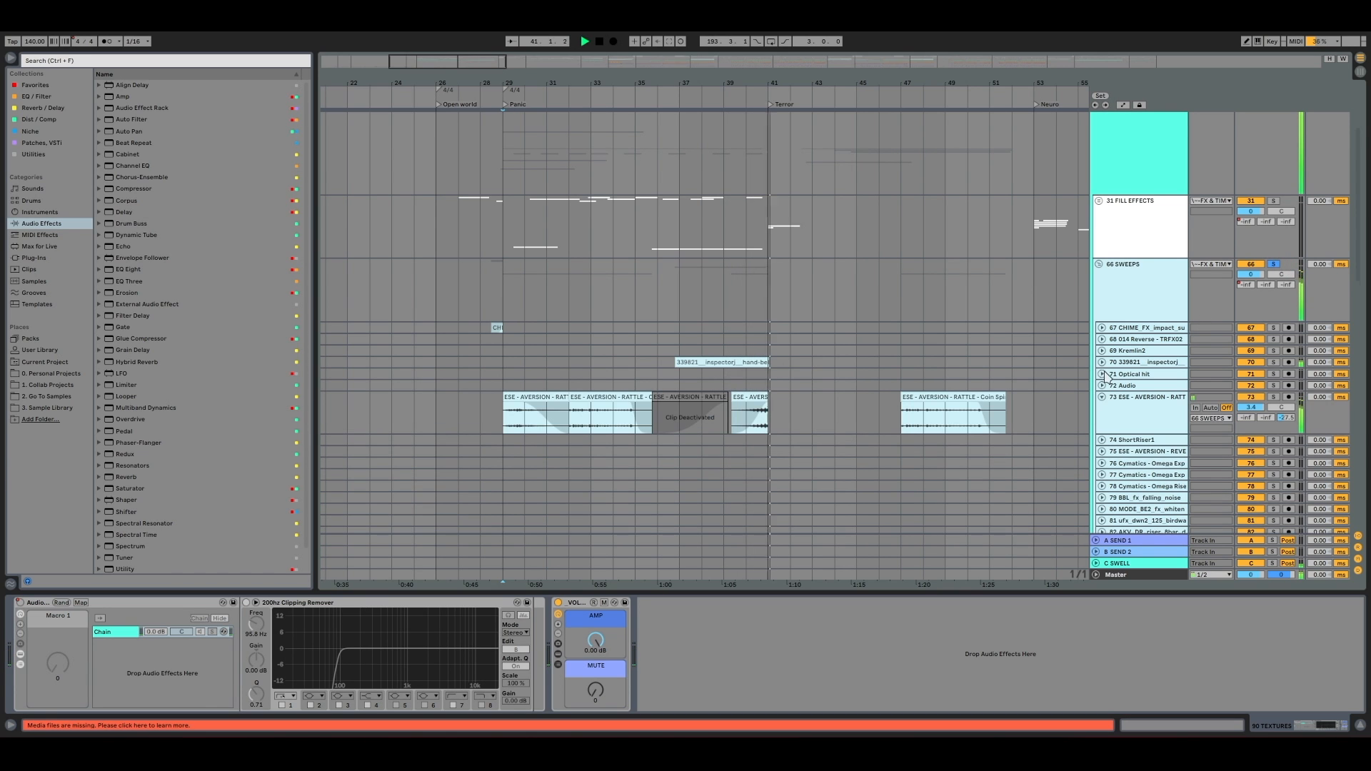
pyautogui.click(1099, 264)
# Unfold and solo the FILL EFFECTS group and play its Panic clips from bar 33 on track 32
pyautogui.click(1099, 200)
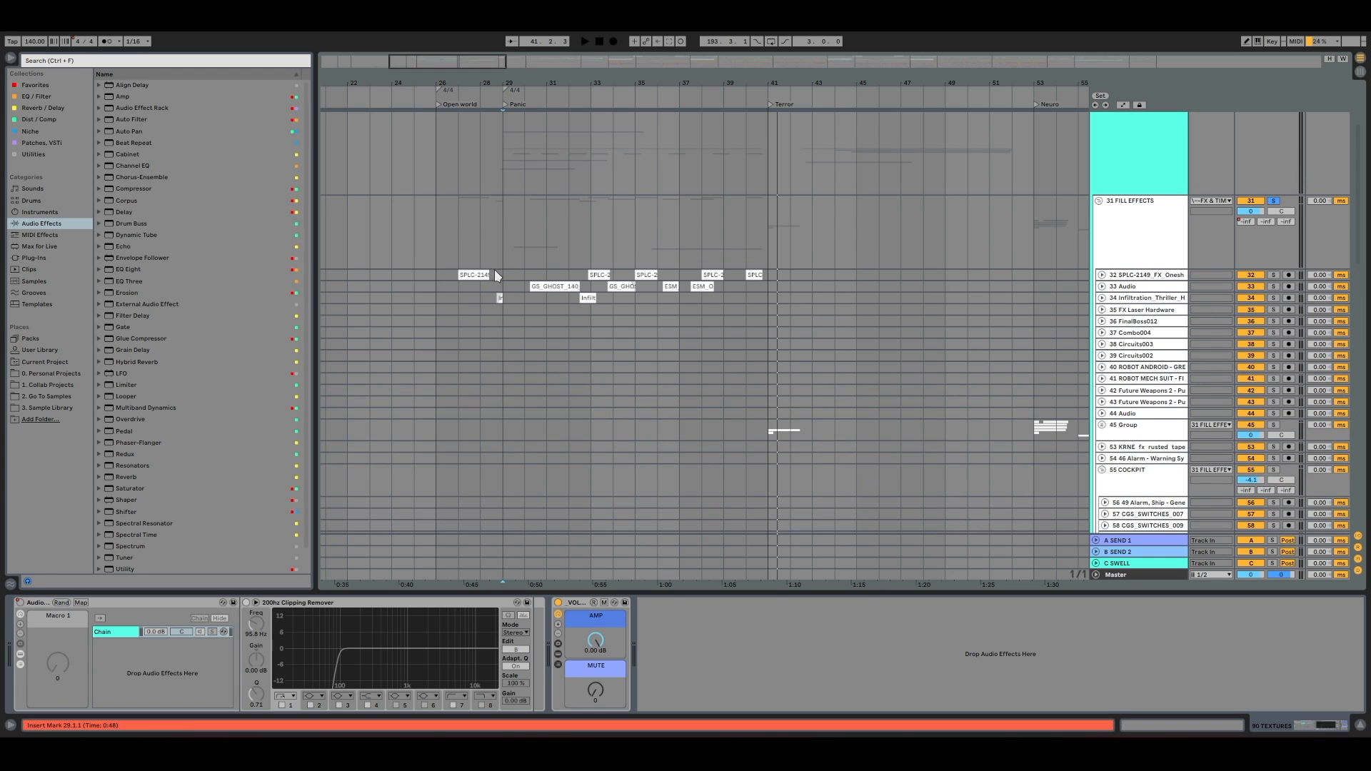
pyautogui.click(585, 278)
pyautogui.press('space')
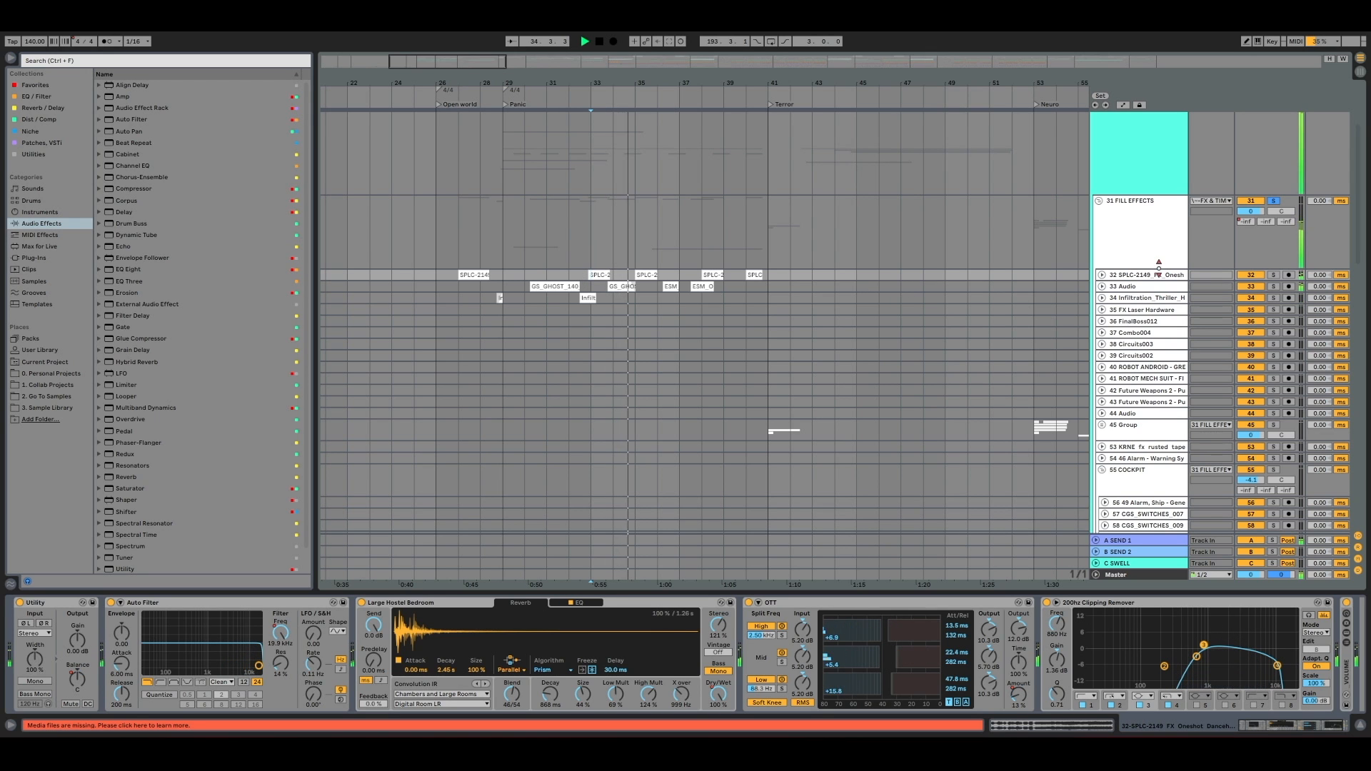
# Unfold track 33 Audio to view its ghost clip waveforms and play them from 30.1.1
pyautogui.click(1103, 286)
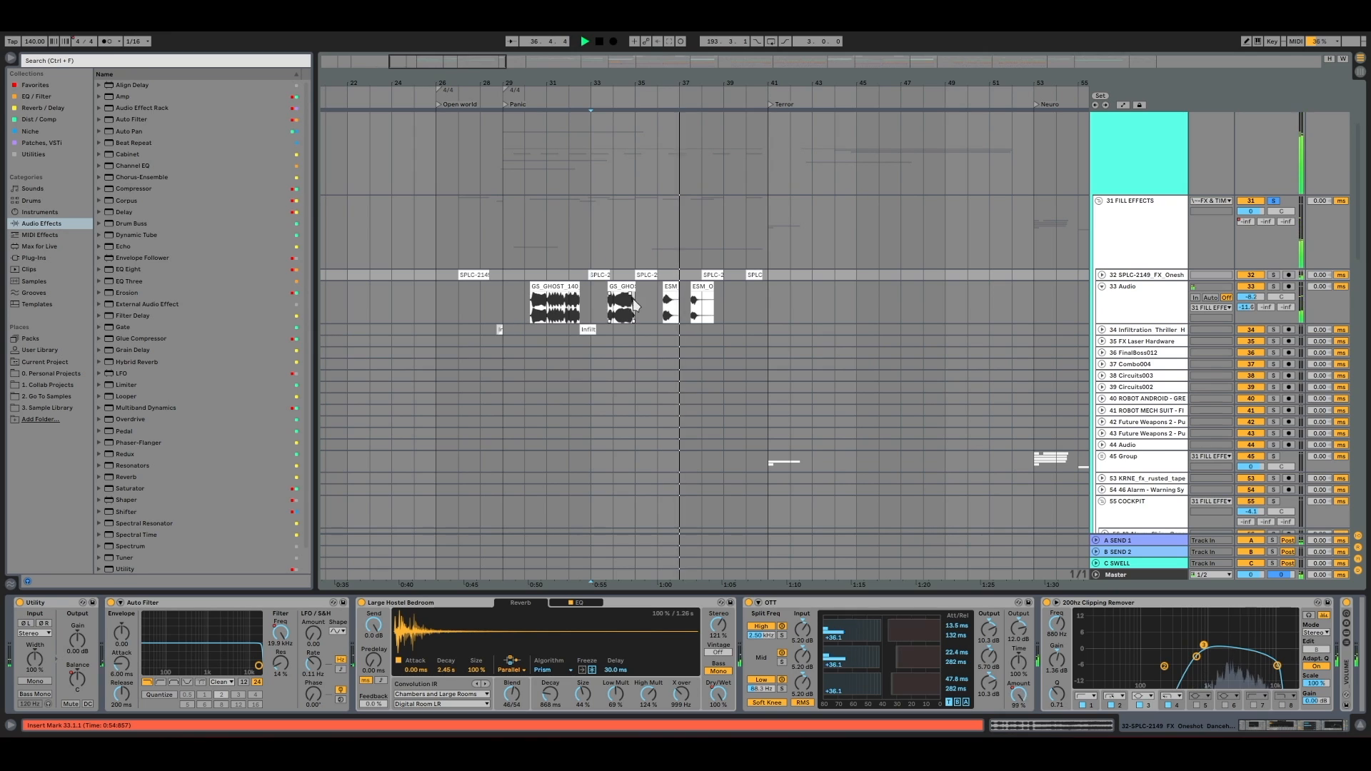
pyautogui.click(509, 300)
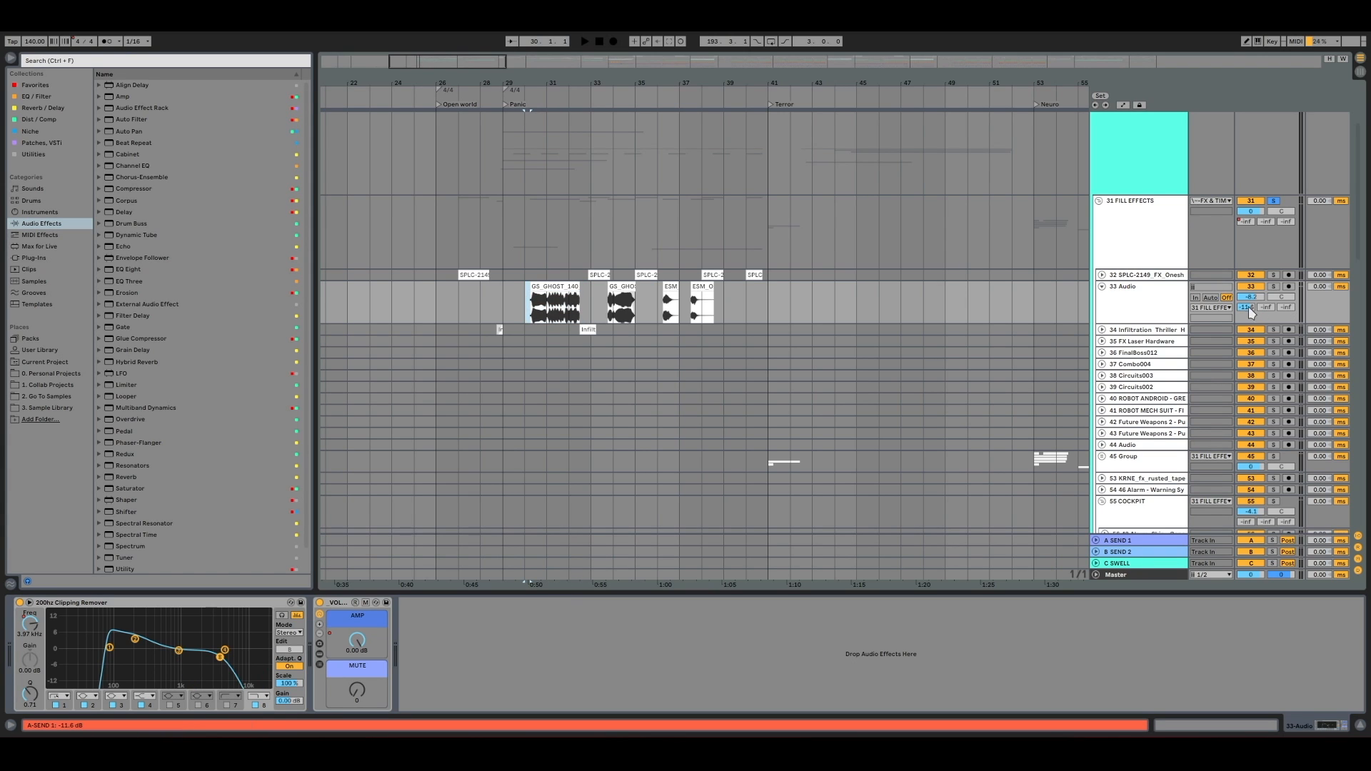
pyautogui.press('space')
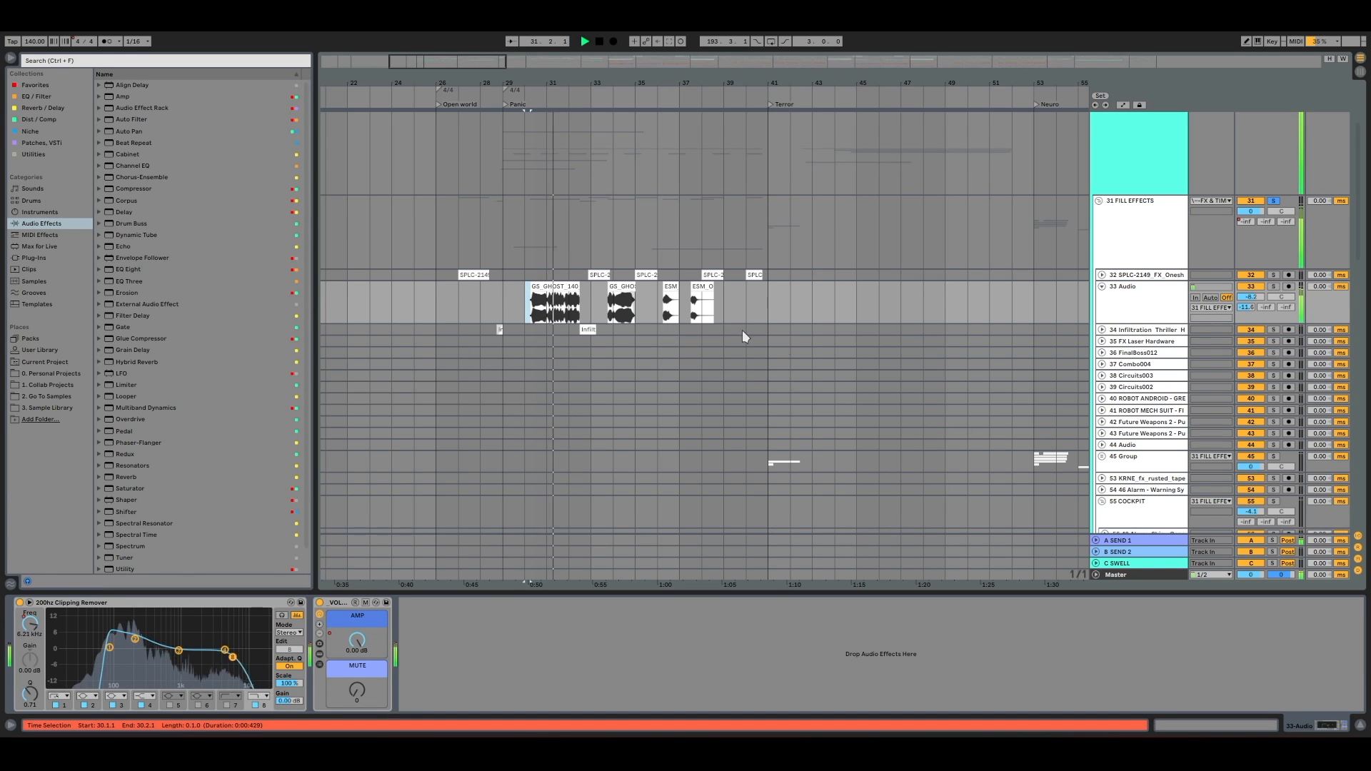
# Select the child vocal clips on tracks 63 and 64, and unfold track 64 to view its help-me waveform during playback
pyautogui.scroll(-8, 567, 312)
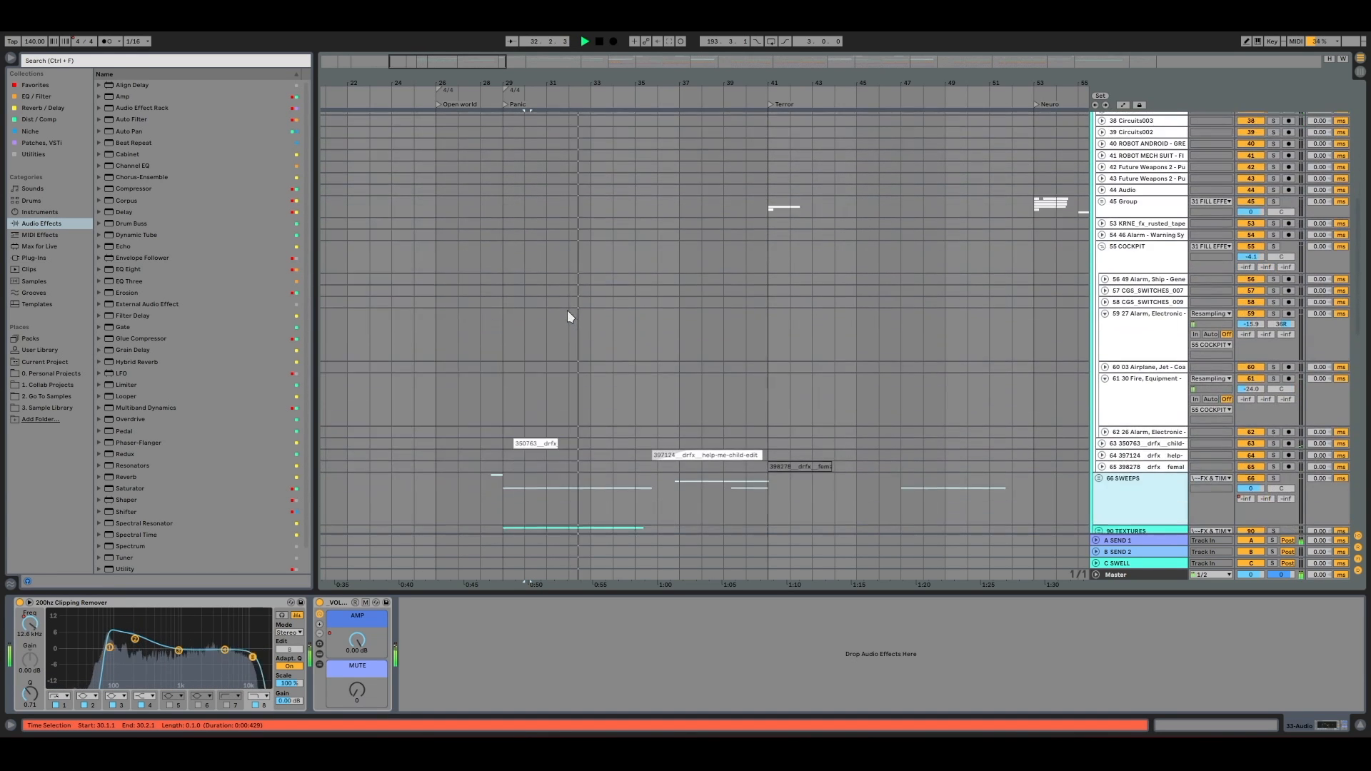
pyautogui.click(554, 441)
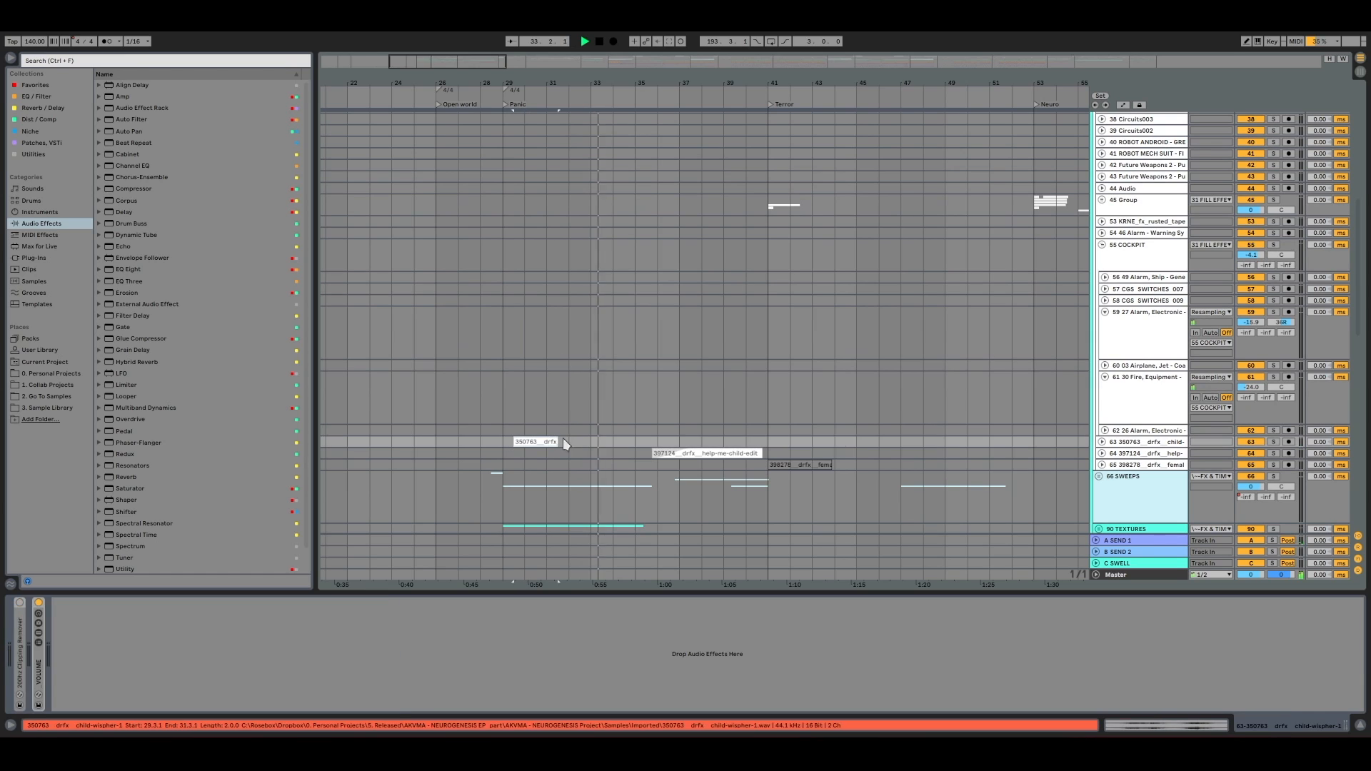
pyautogui.click(747, 451)
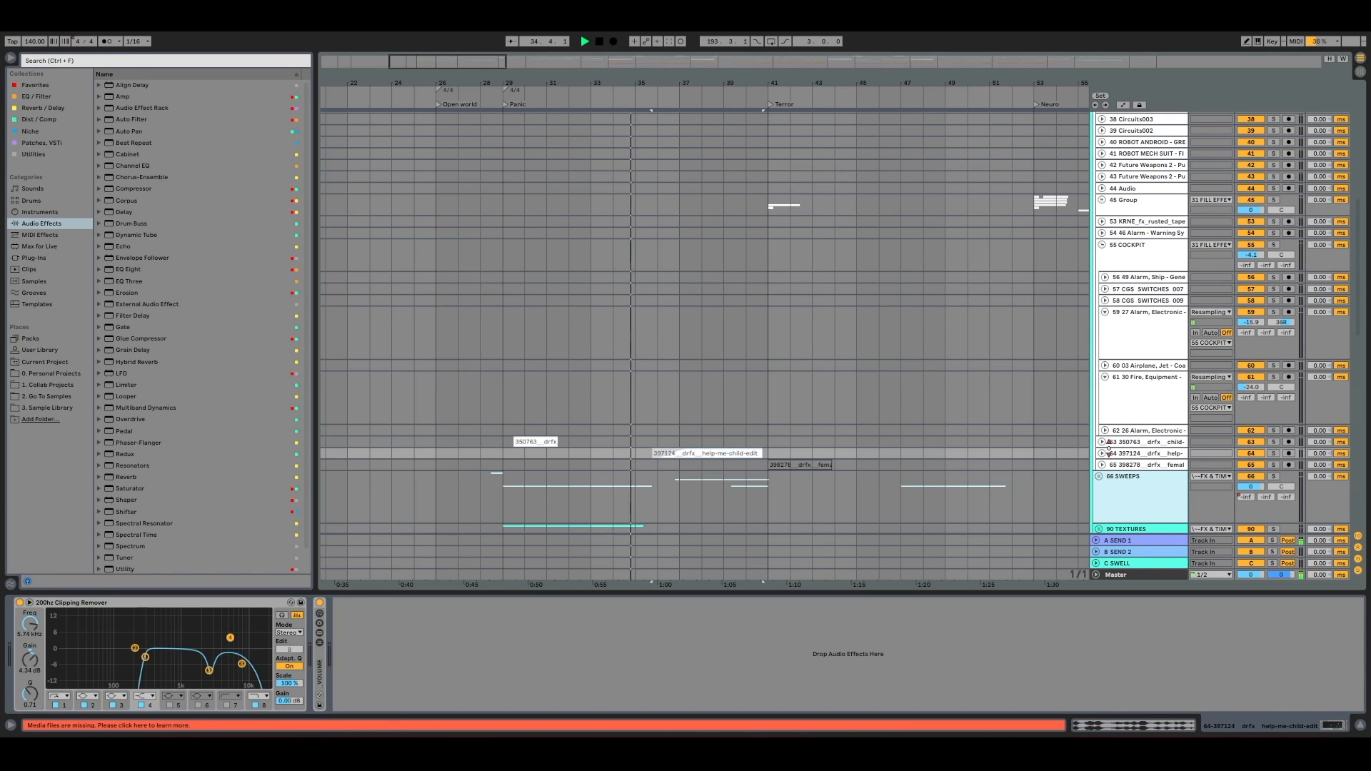
pyautogui.click(1103, 454)
pyautogui.click(1135, 468)
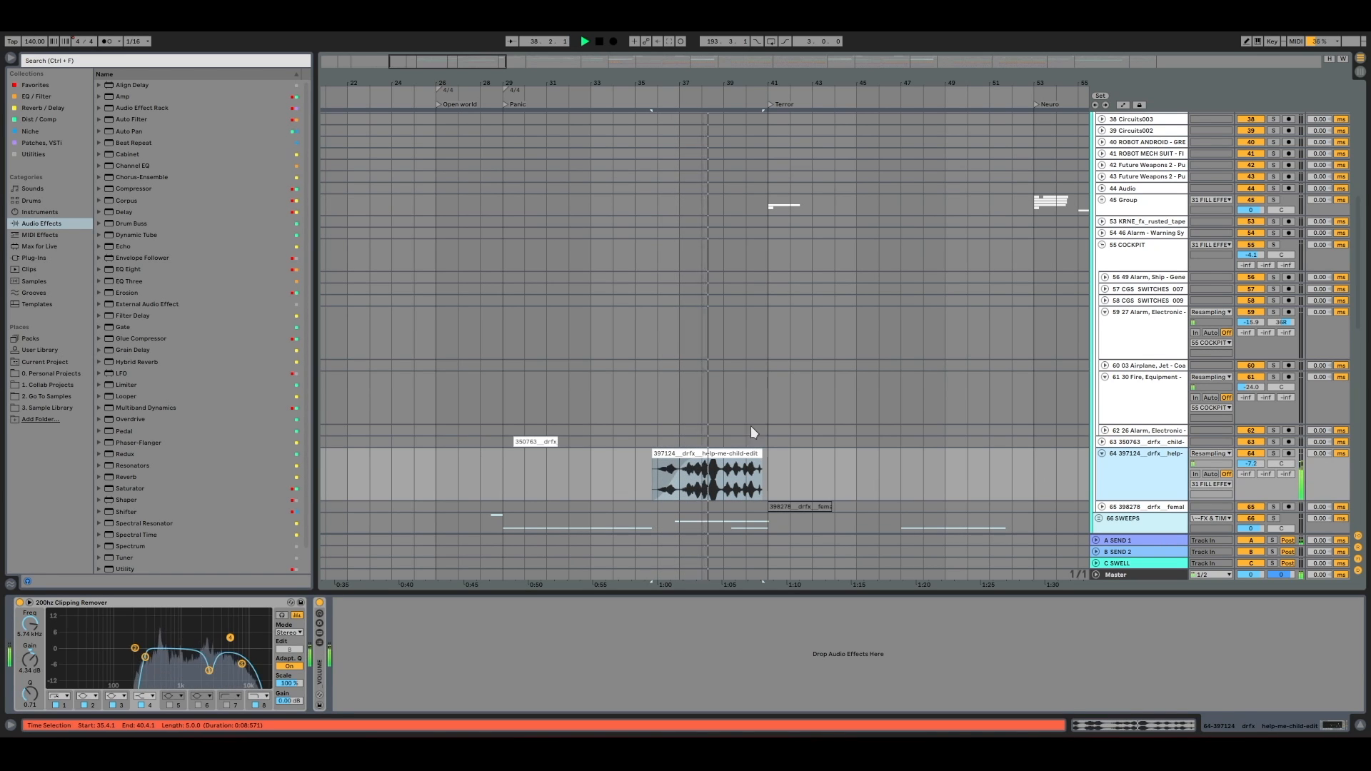
pyautogui.click(535, 442)
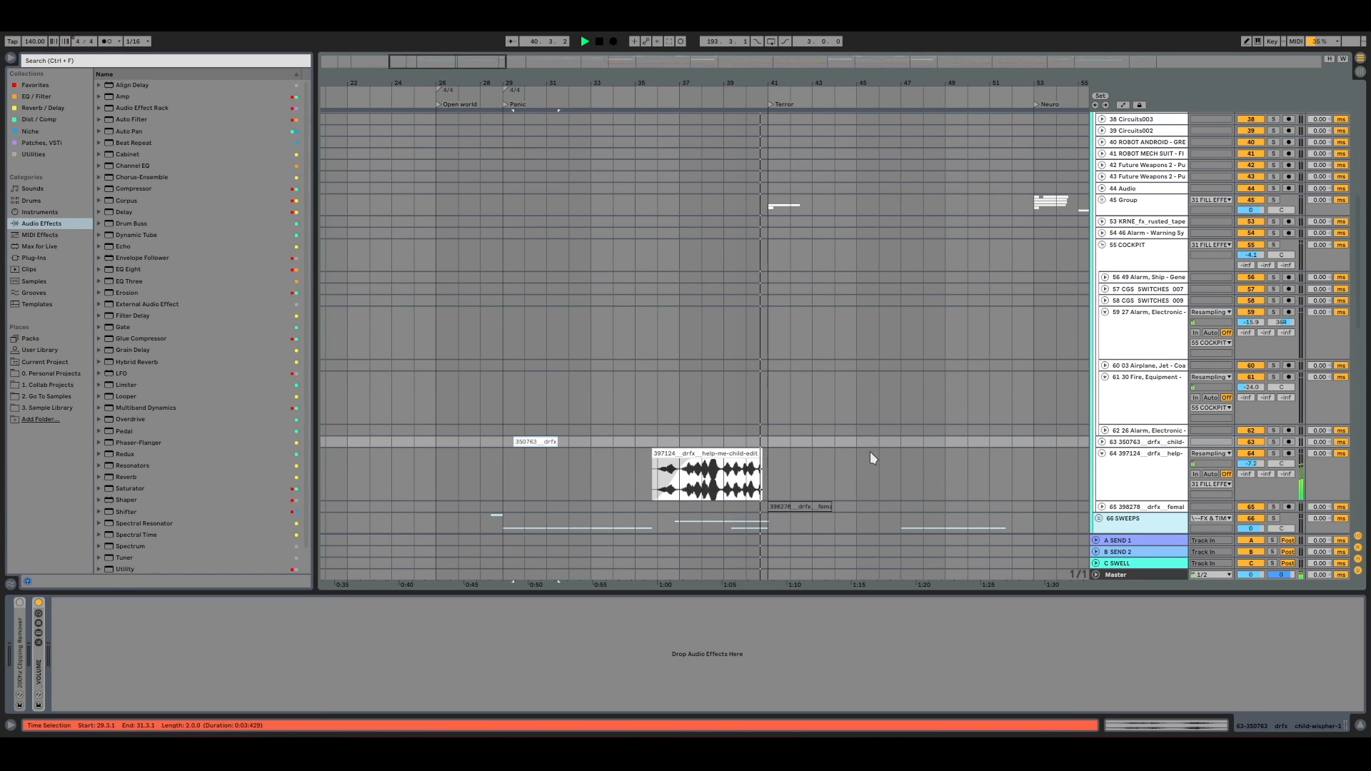
# Unfold track 45 Group within FILL EFFECTS and play its clips from 41.1.1 at the Terror marker
pyautogui.scroll(5, 1172, 548)
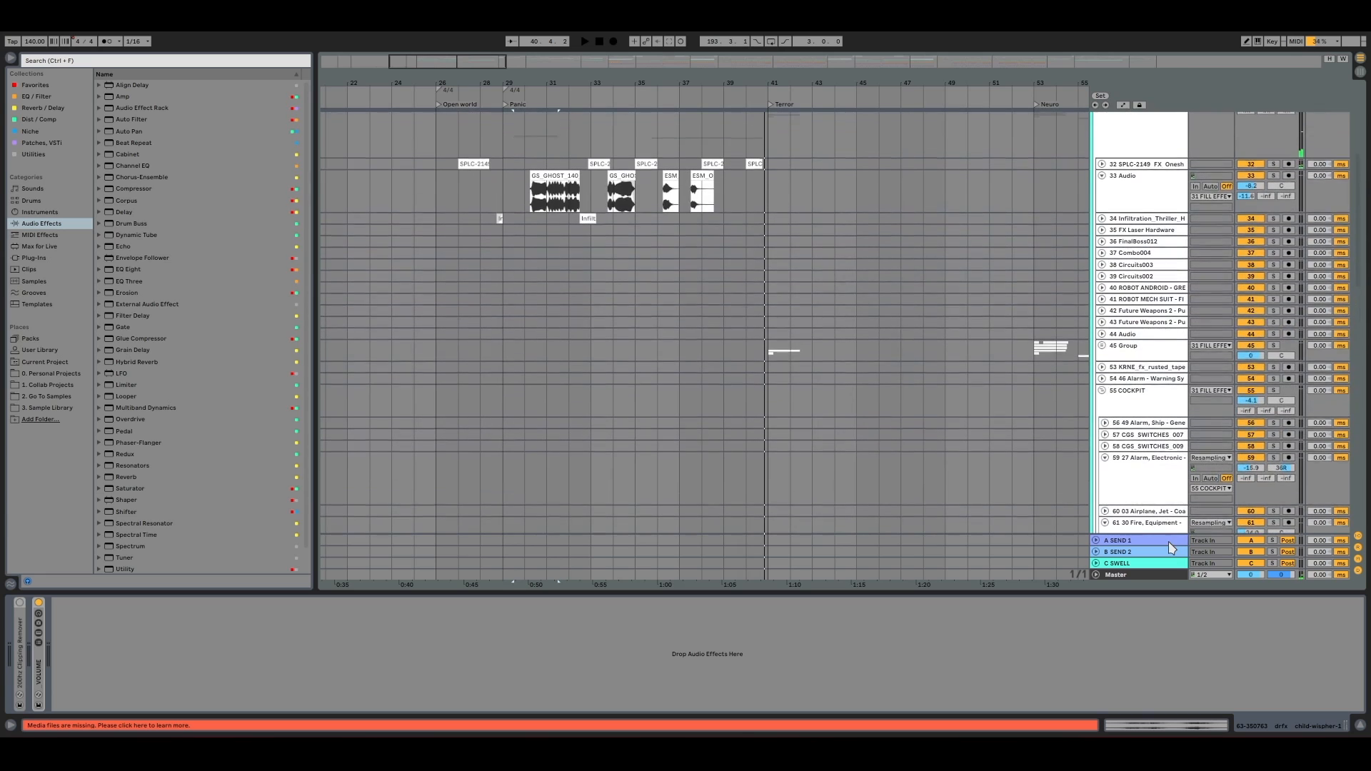
pyautogui.click(1101, 346)
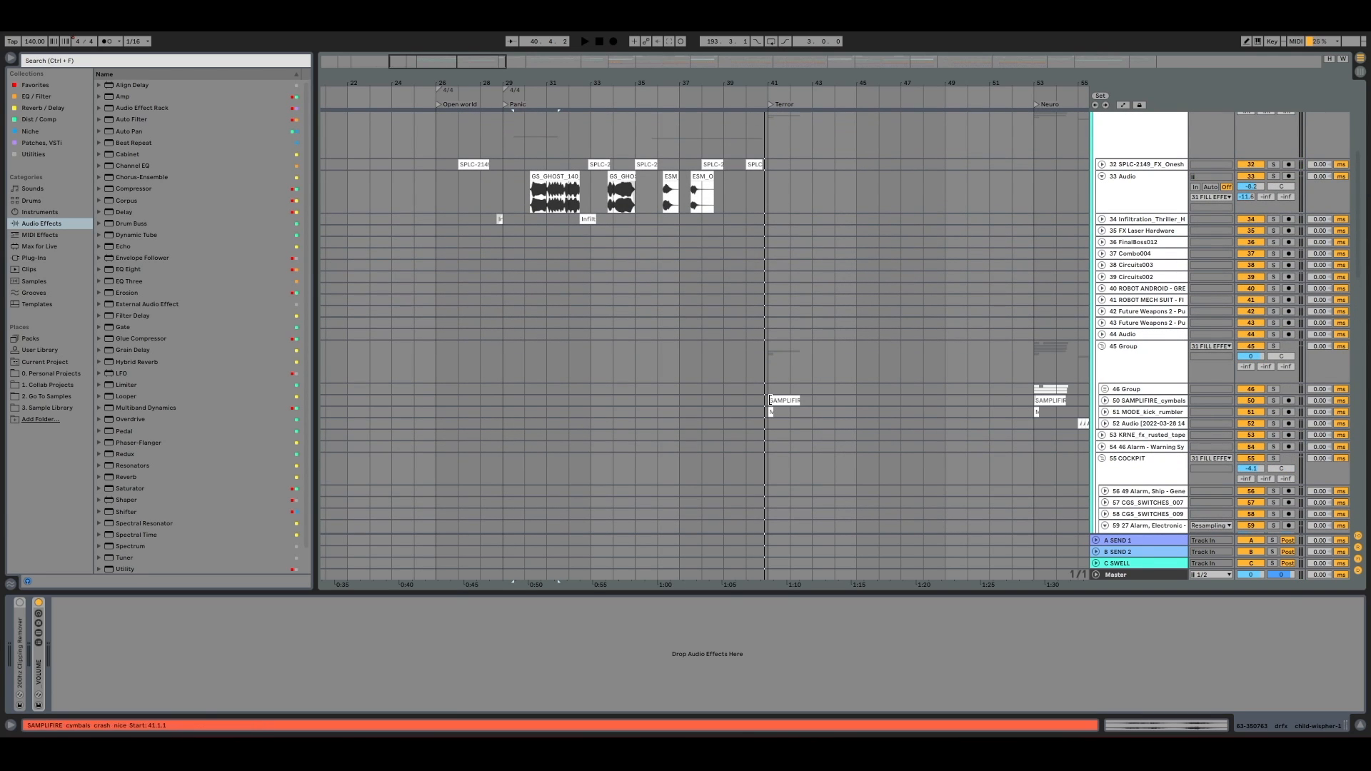
pyautogui.click(773, 390)
pyautogui.moveTo(1023, 86); pyautogui.dragTo(696, 86)
pyautogui.scroll(5, 1008, 171)
pyautogui.scroll(3, 695, 291)
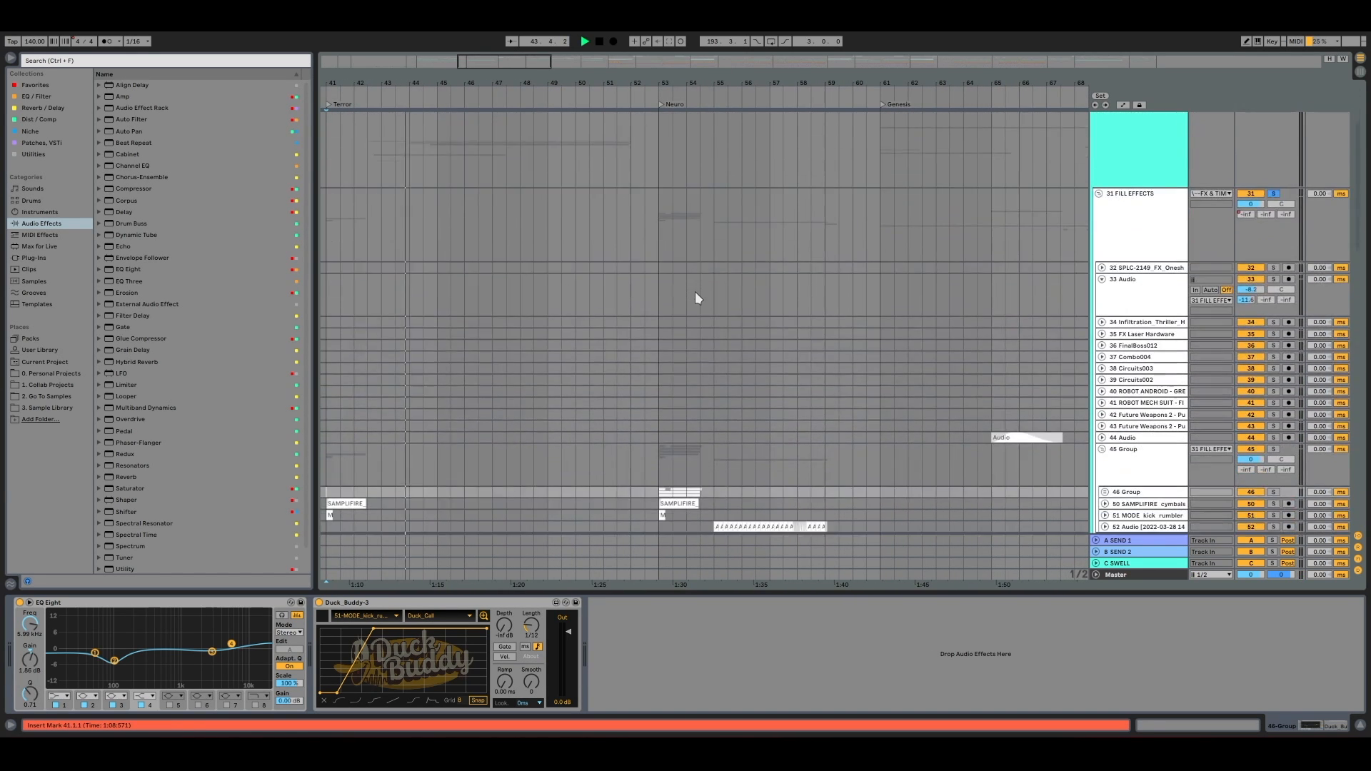
# Restart playback from 53.1.1 at the Neuro marker on track 46 Group
pyautogui.scroll(-8, 696, 292)
pyautogui.click(663, 379)
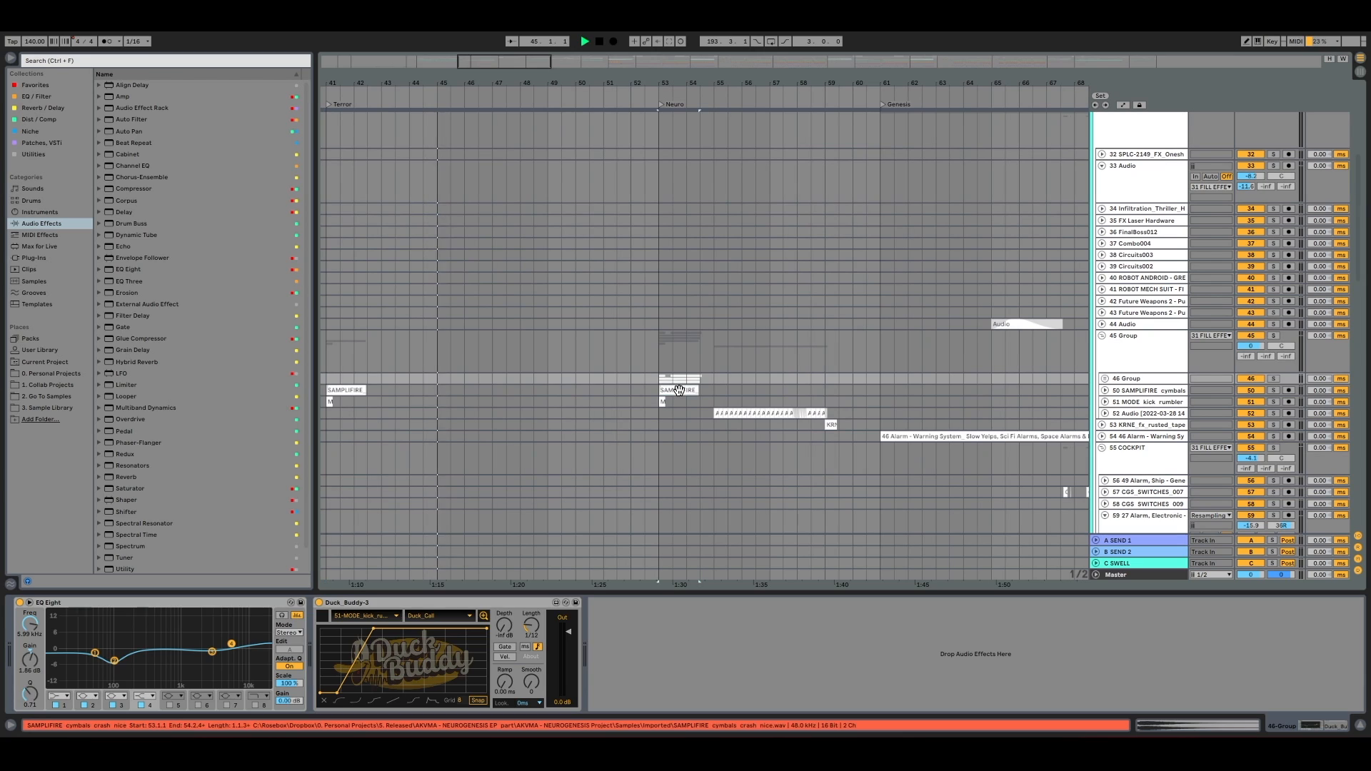
pyautogui.click(658, 379)
pyautogui.press('space')
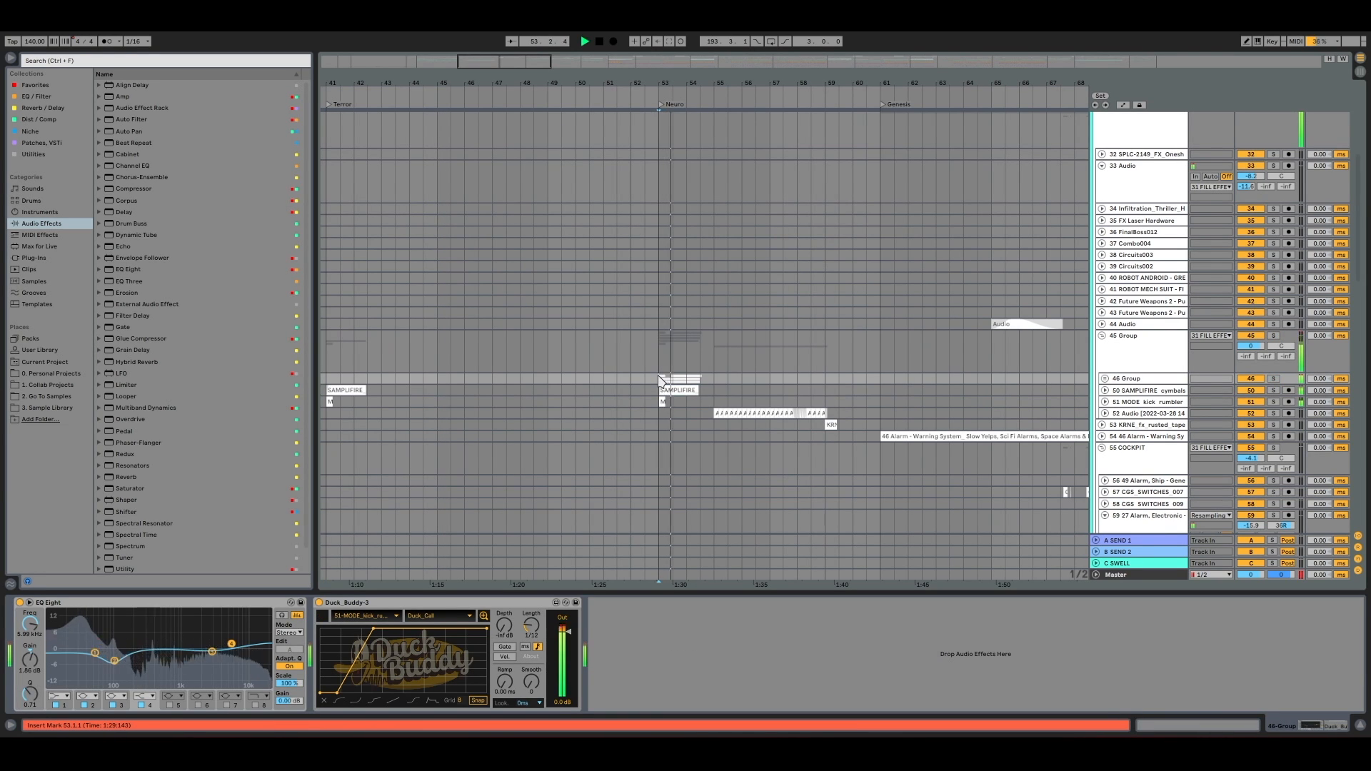
# Look over the FILL EFFECTS tracks while the Neuro section plays, and select track 52 Audio to show its device chain
pyautogui.scroll(-3, 658, 376)
pyautogui.scroll(-10, 740, 434)
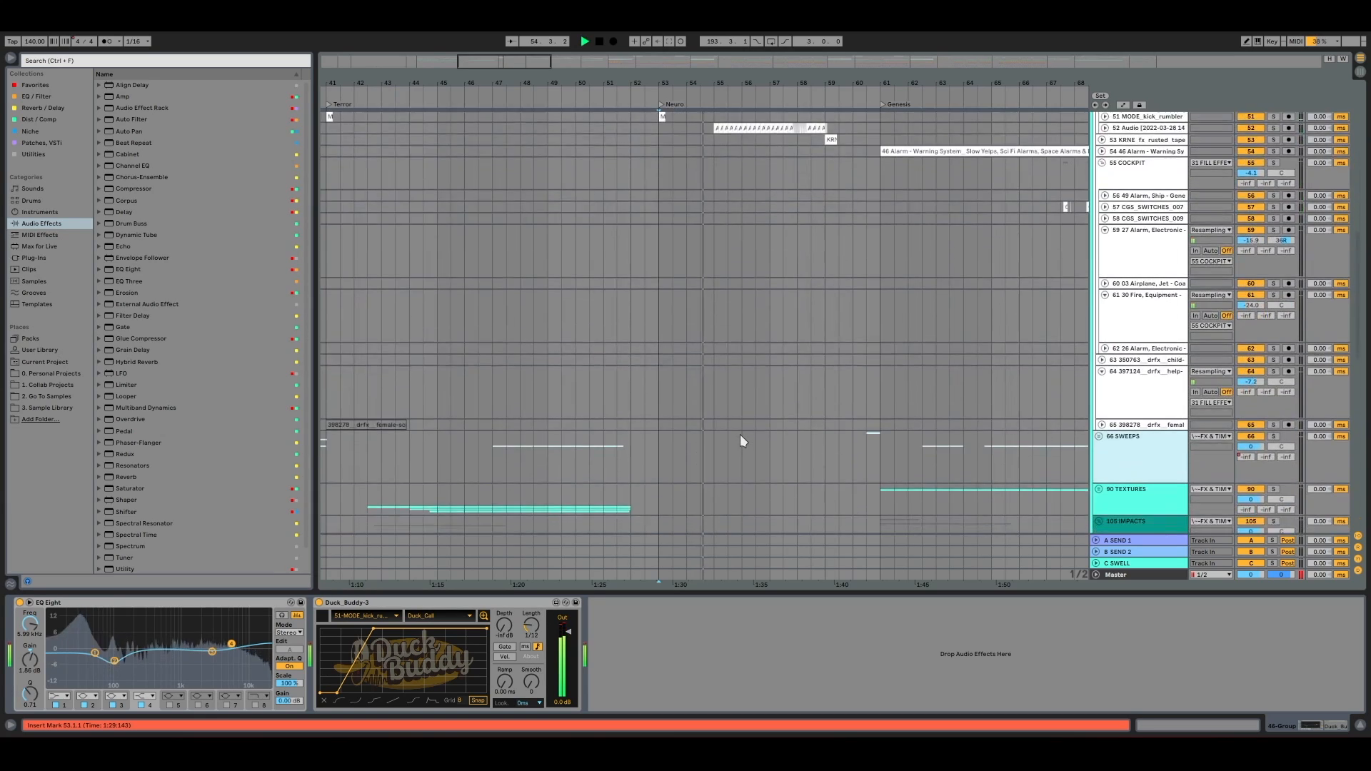
pyautogui.scroll(10, 740, 434)
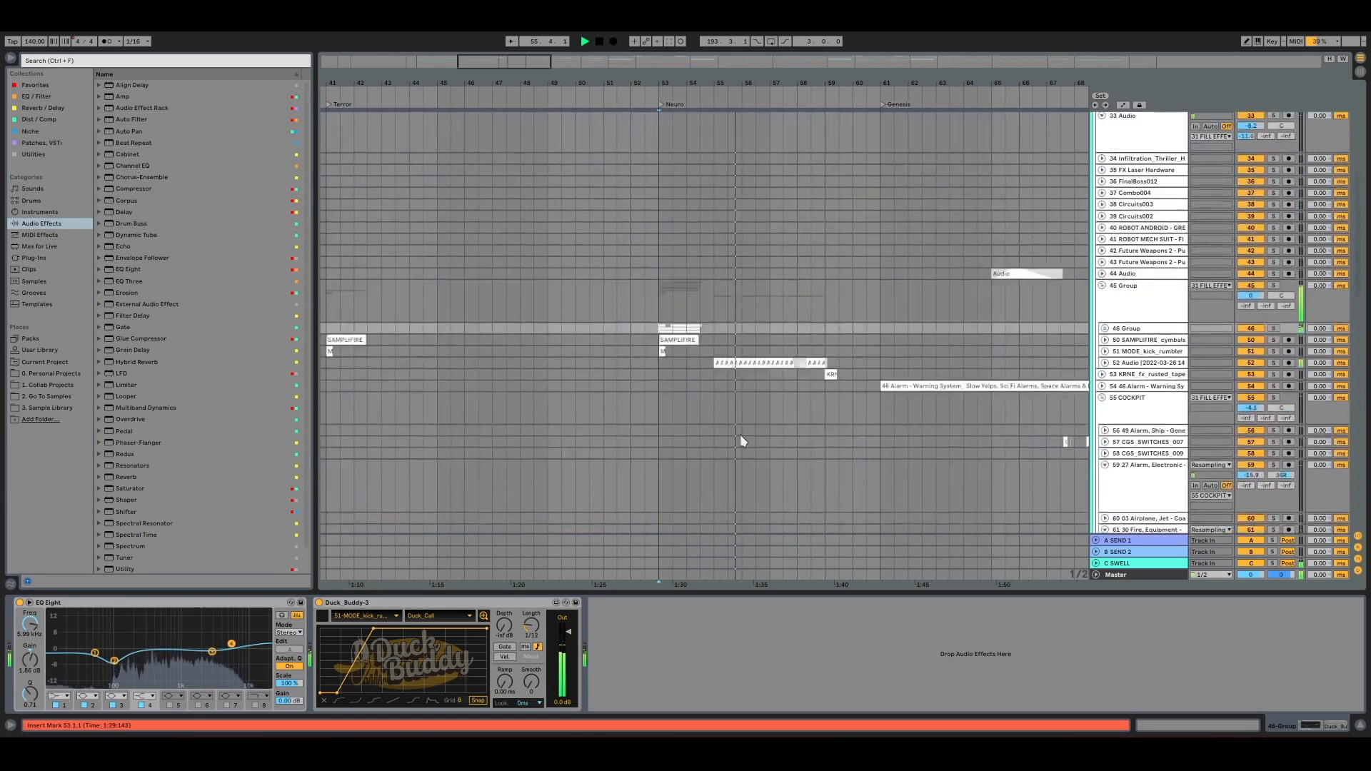
pyautogui.scroll(3, 740, 434)
pyautogui.scroll(-3, 740, 434)
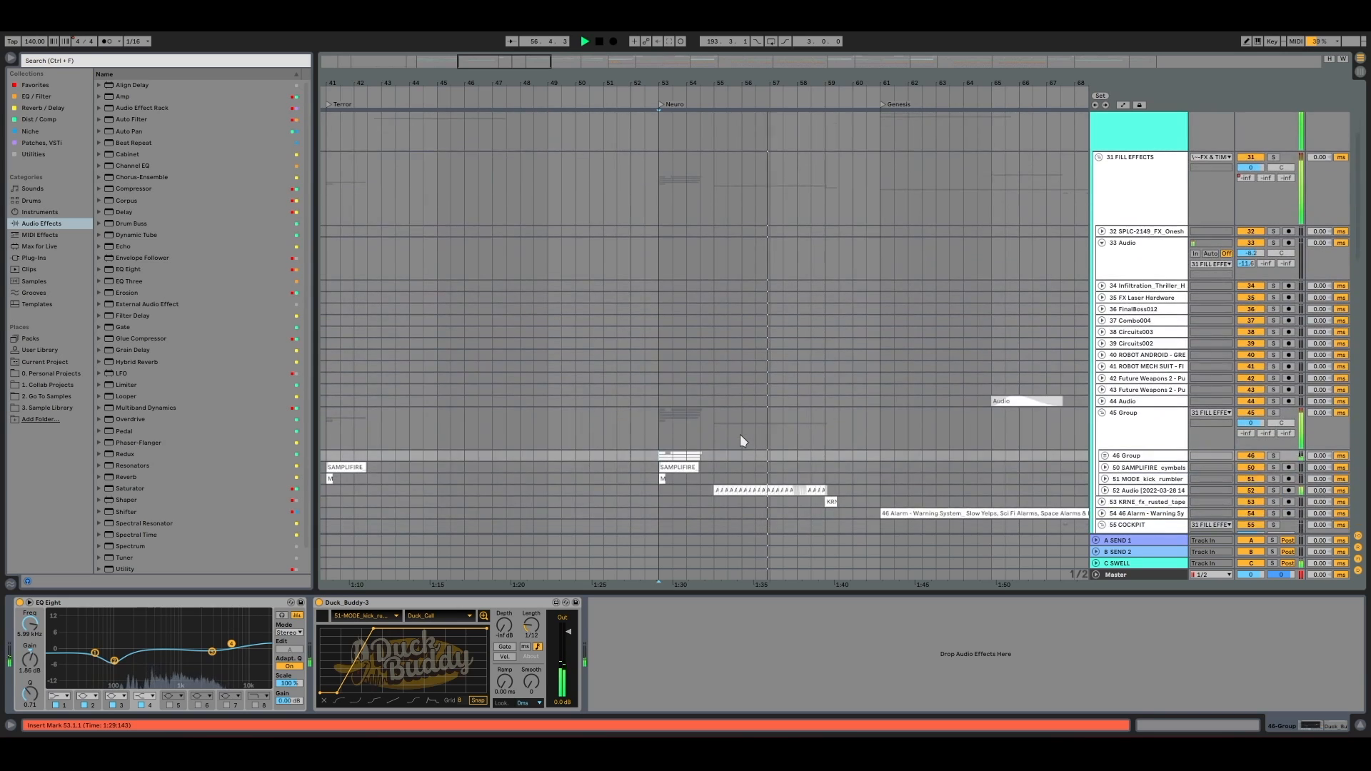
pyautogui.click(1150, 381)
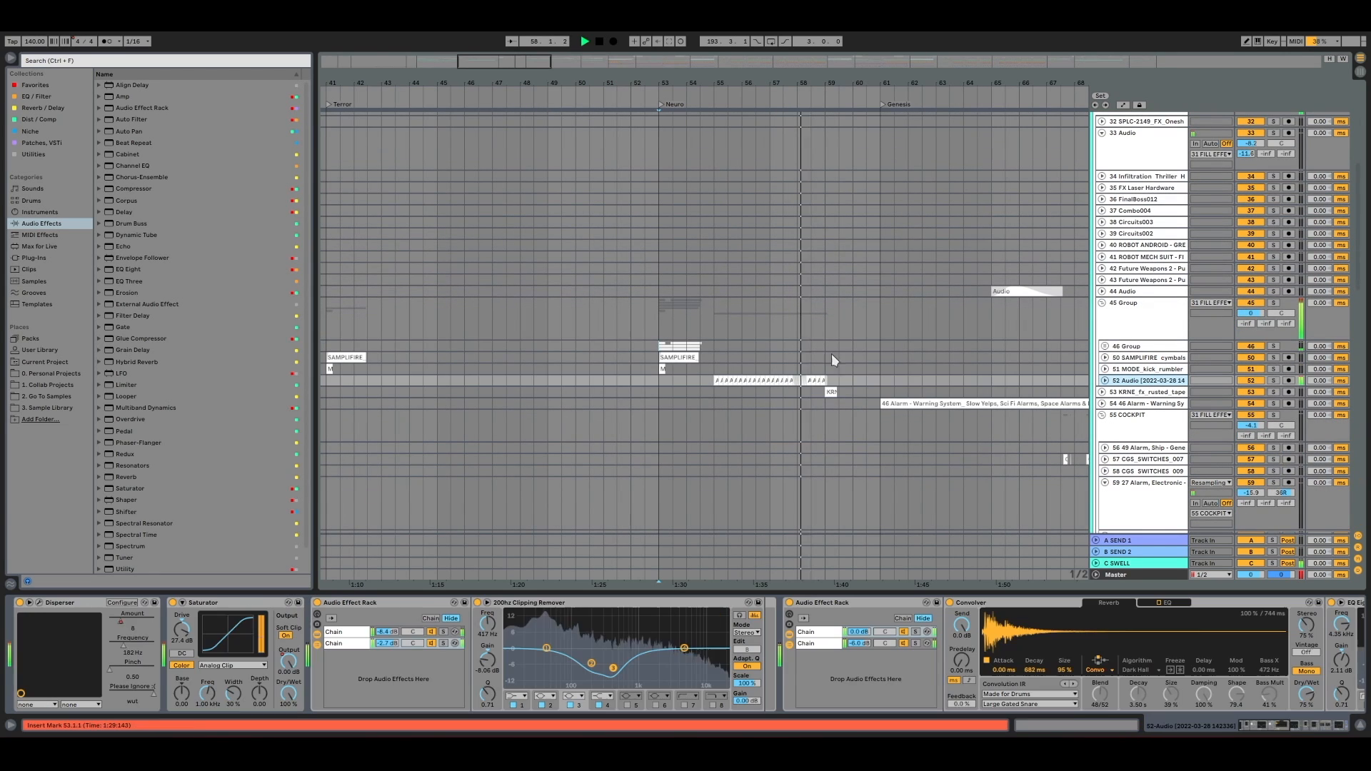
# Audition the first demon scream bass clip on track 47 from 53.1.1 and stop playback
pyautogui.scroll(2, 659, 388)
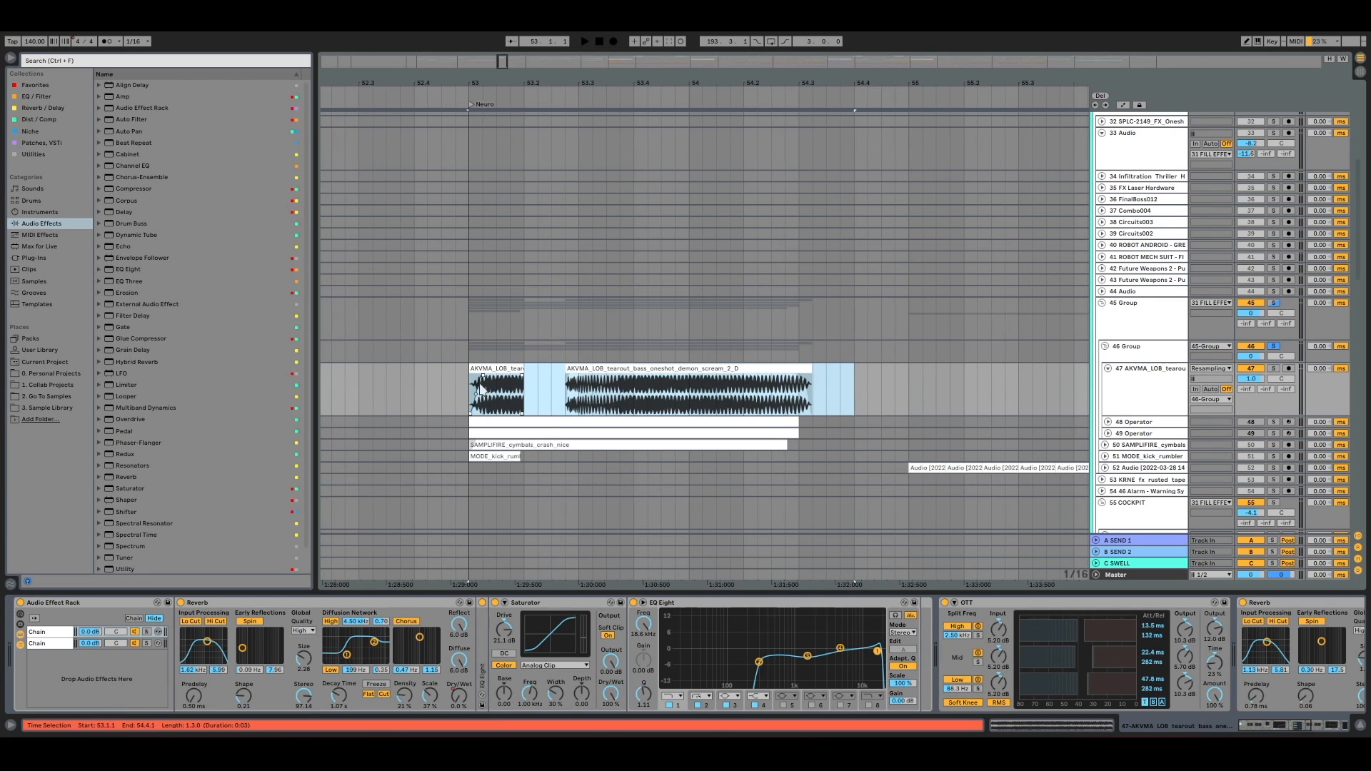
pyautogui.click(468, 391)
pyautogui.click(494, 367)
pyautogui.press('space')
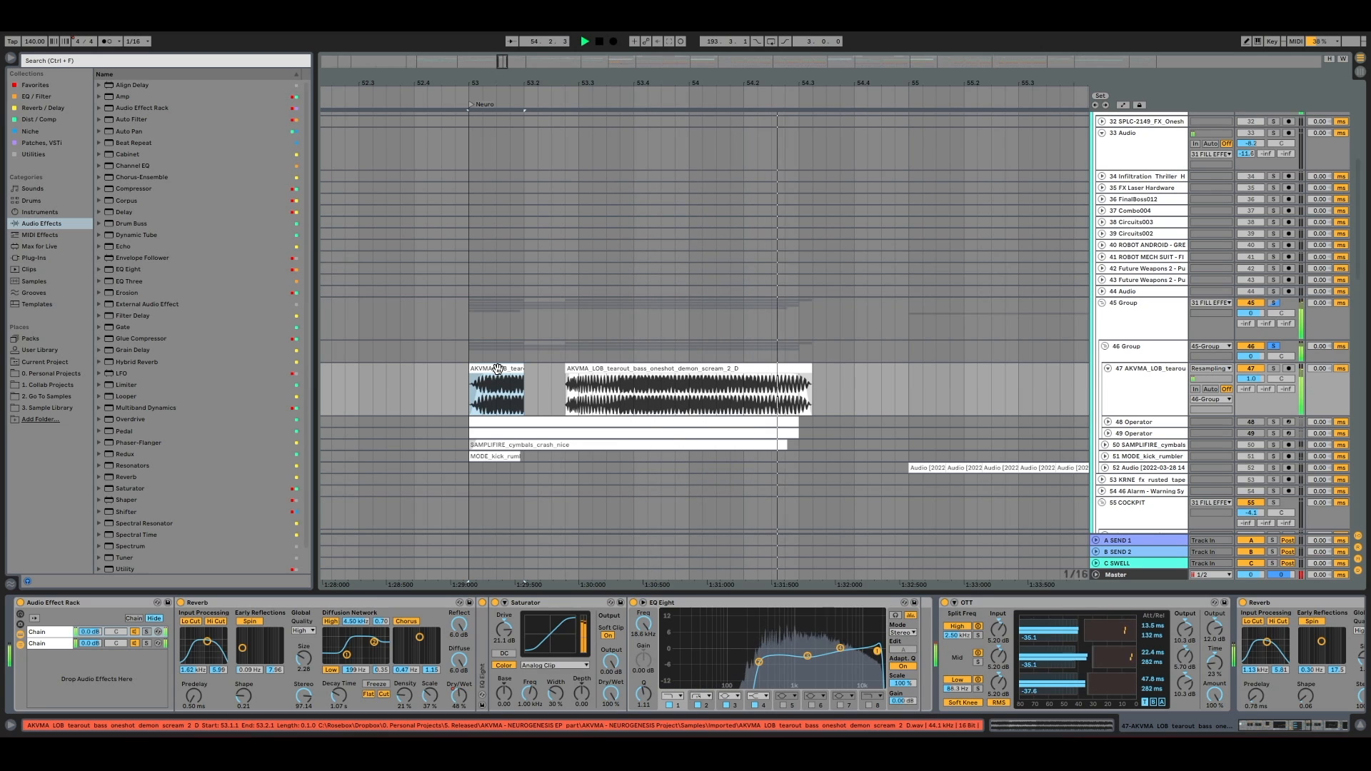
pyautogui.press('space')
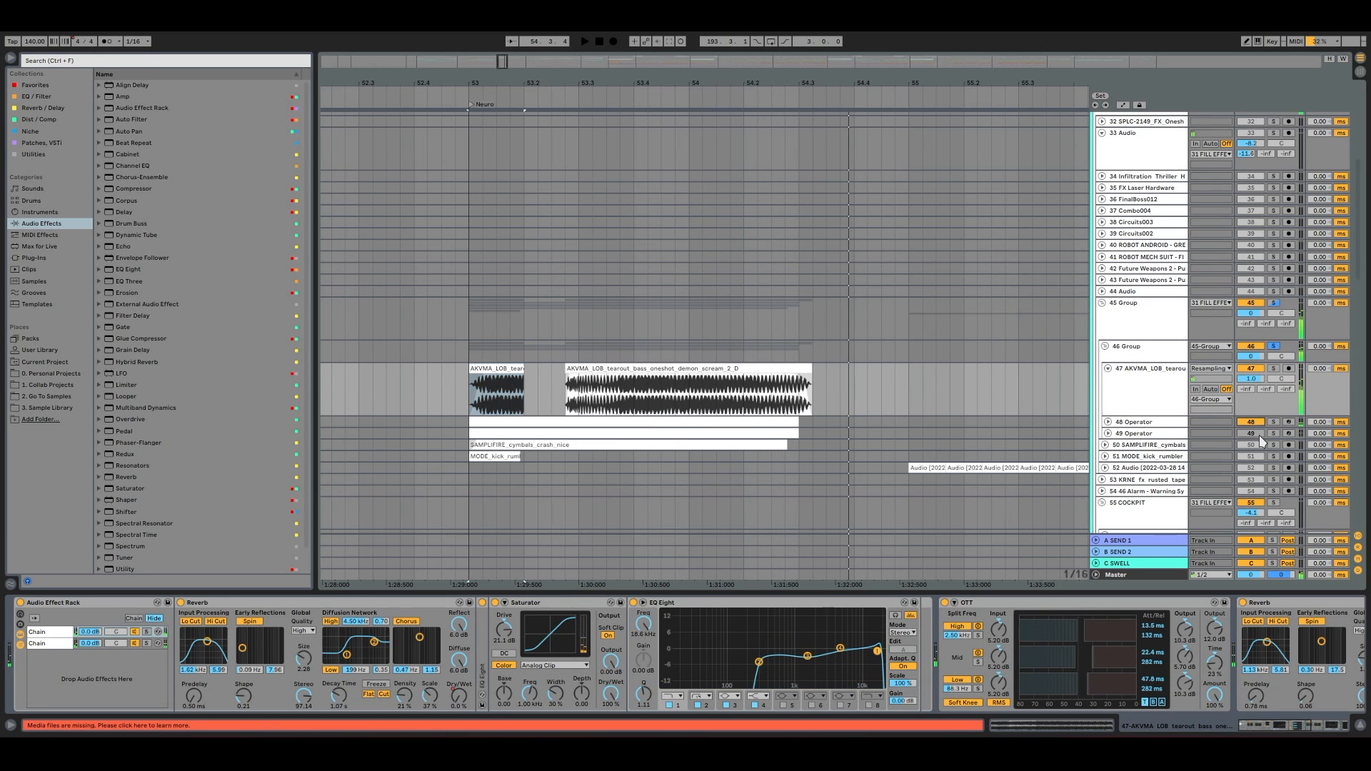
# Audition tracks 48 Operator and 49 Operator soloed one after the other at the Neuro marker
pyautogui.click(1273, 421)
pyautogui.press('space')
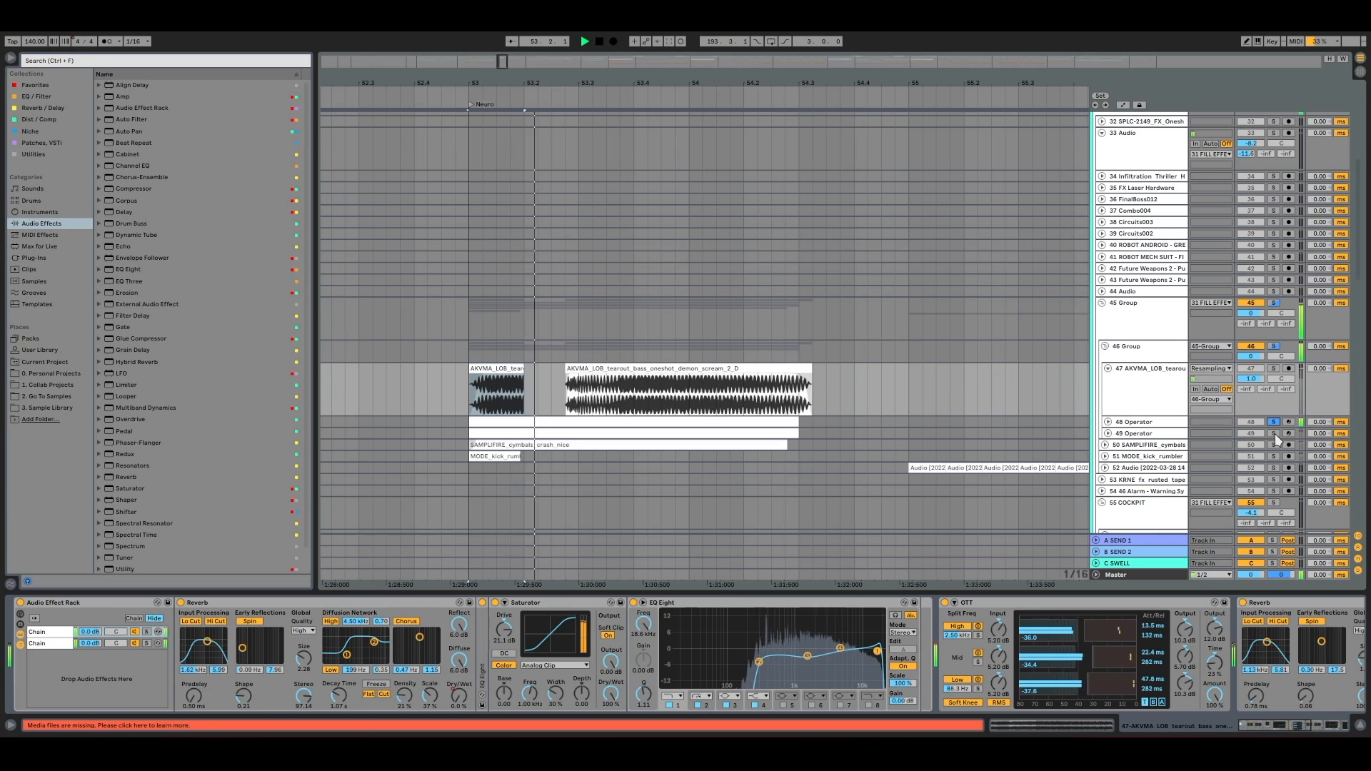
pyautogui.click(1275, 433)
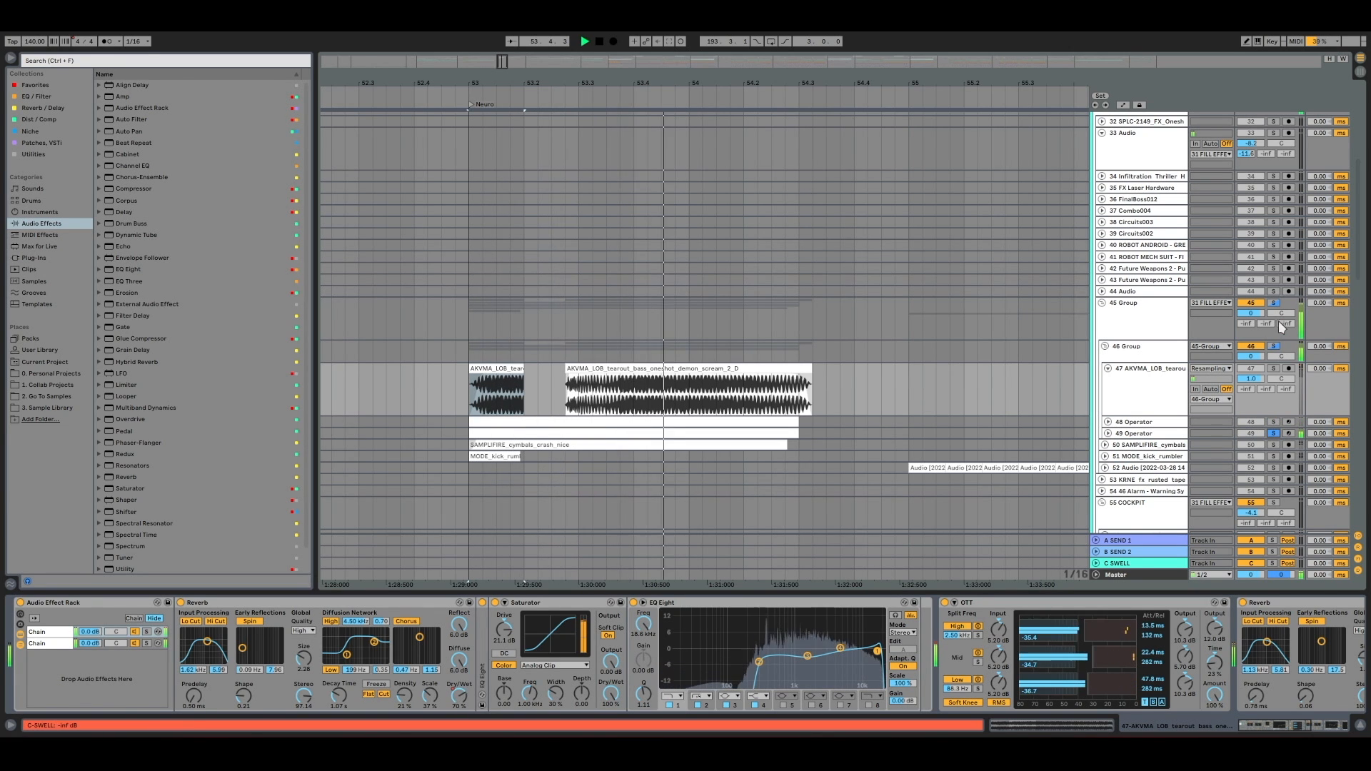
# Show the device chains of 46 Group and 45 Group, and stop playback
pyautogui.click(1165, 357)
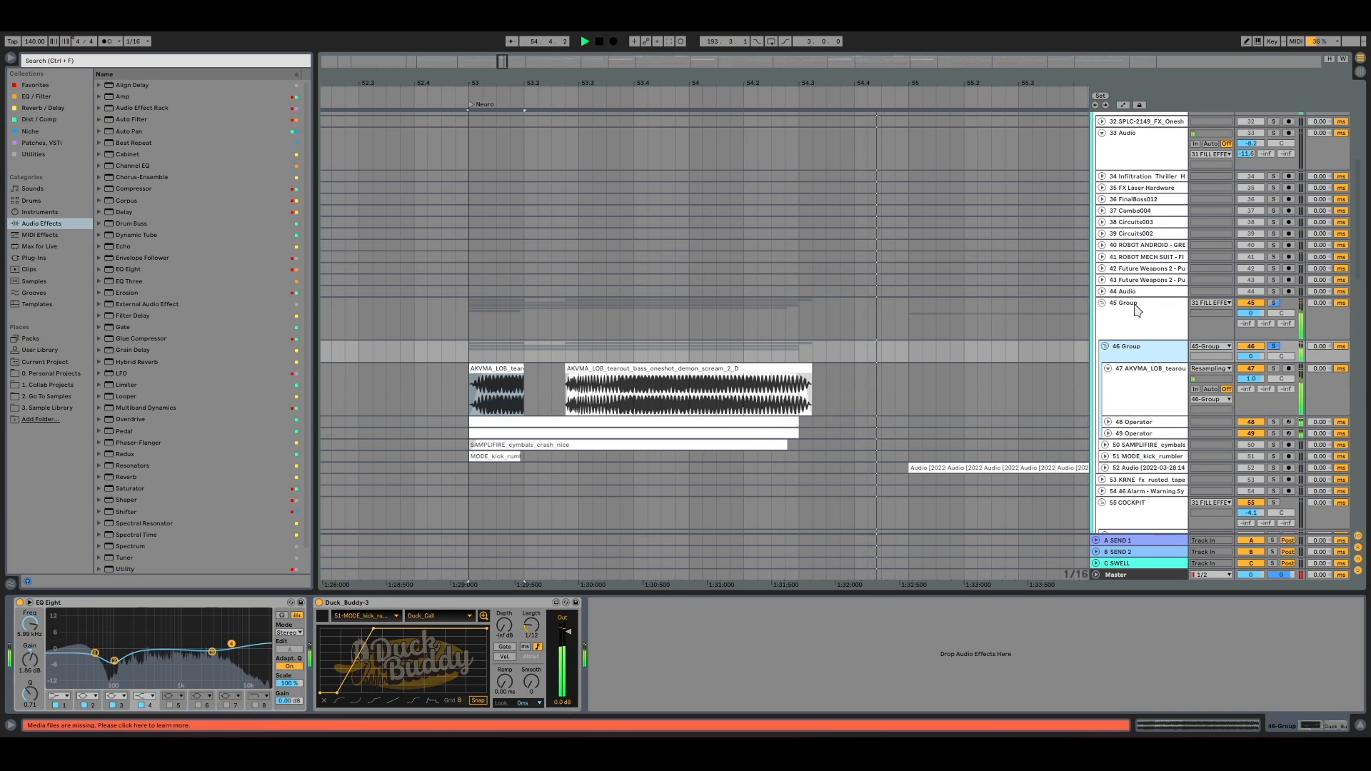
pyautogui.click(481, 316)
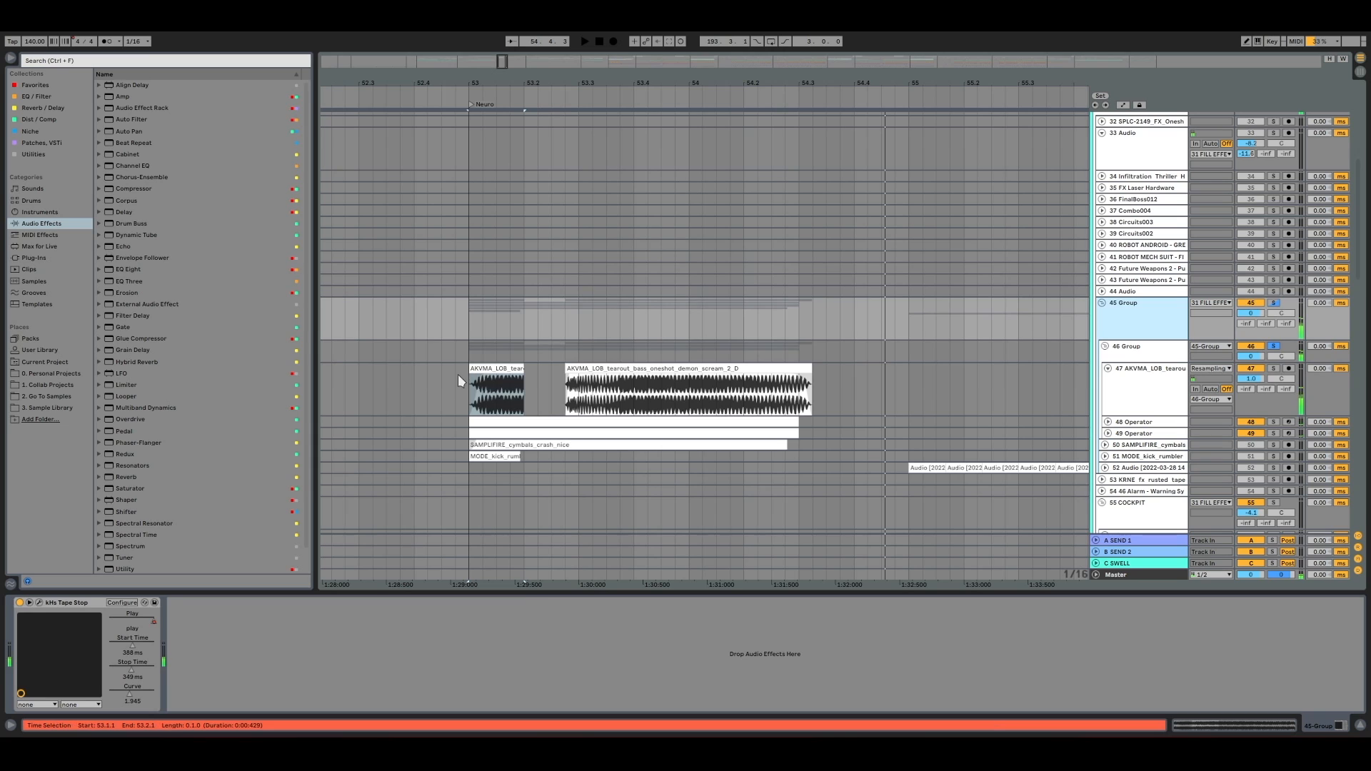
pyautogui.click(473, 392)
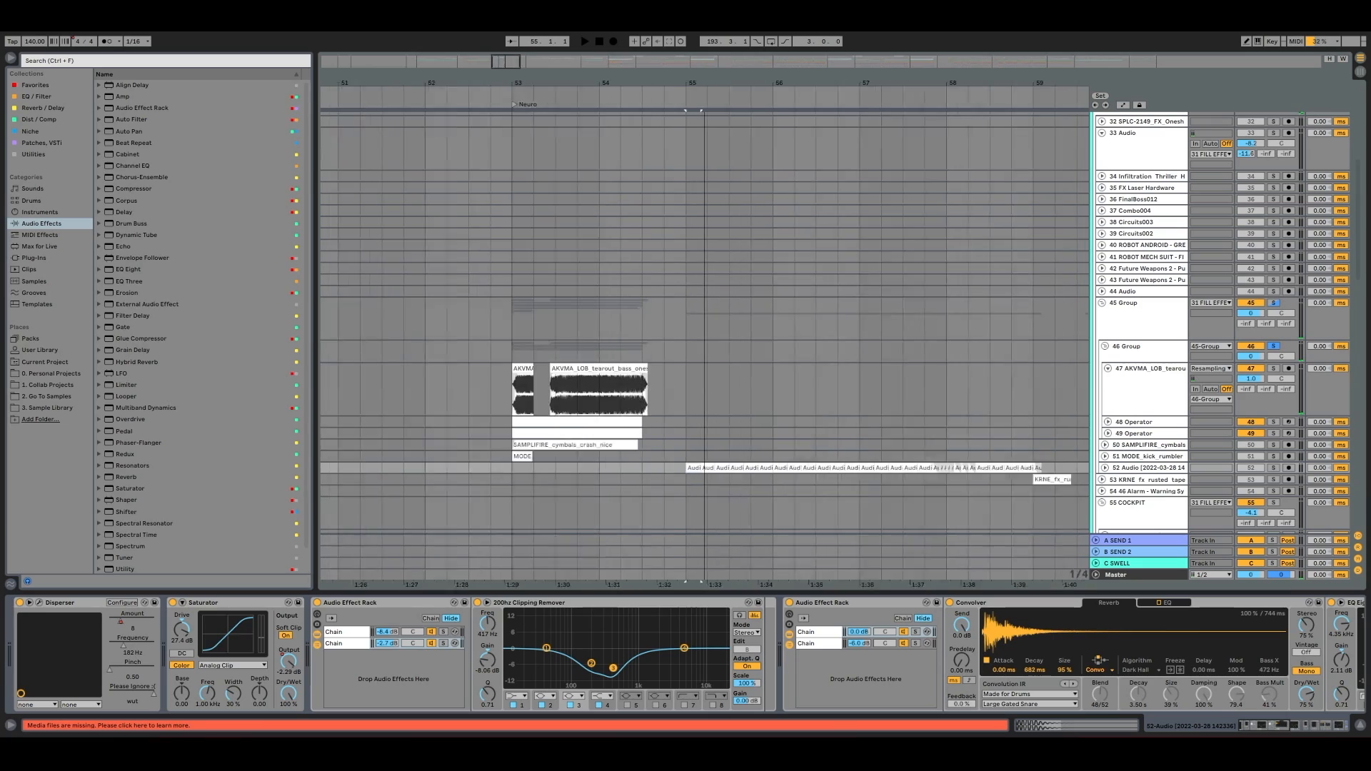
# Unfold track 52 Audio and play its clips from 55.1.1 with Follow enabled and the track soloed
pyautogui.click(1105, 469)
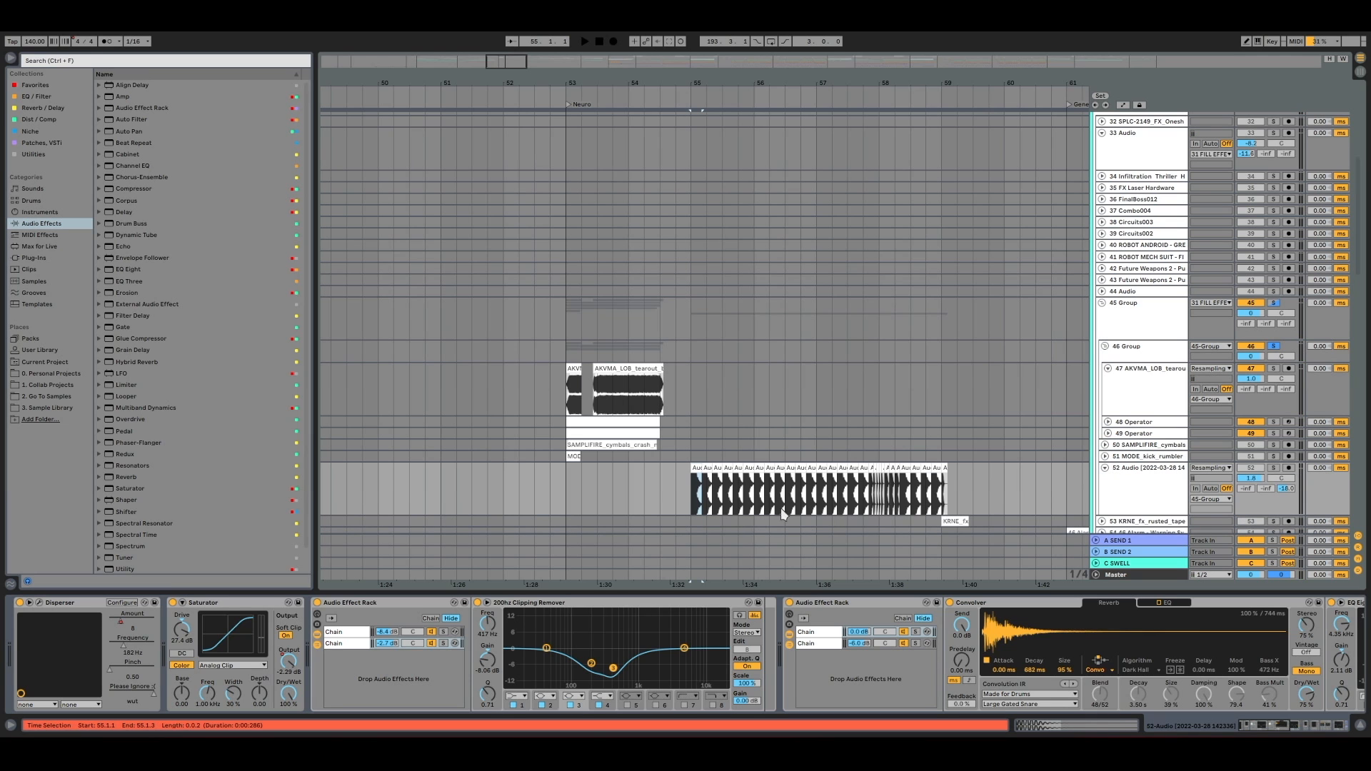
pyautogui.click(704, 86)
pyautogui.moveTo(691, 73); pyautogui.dragTo(703, 109)
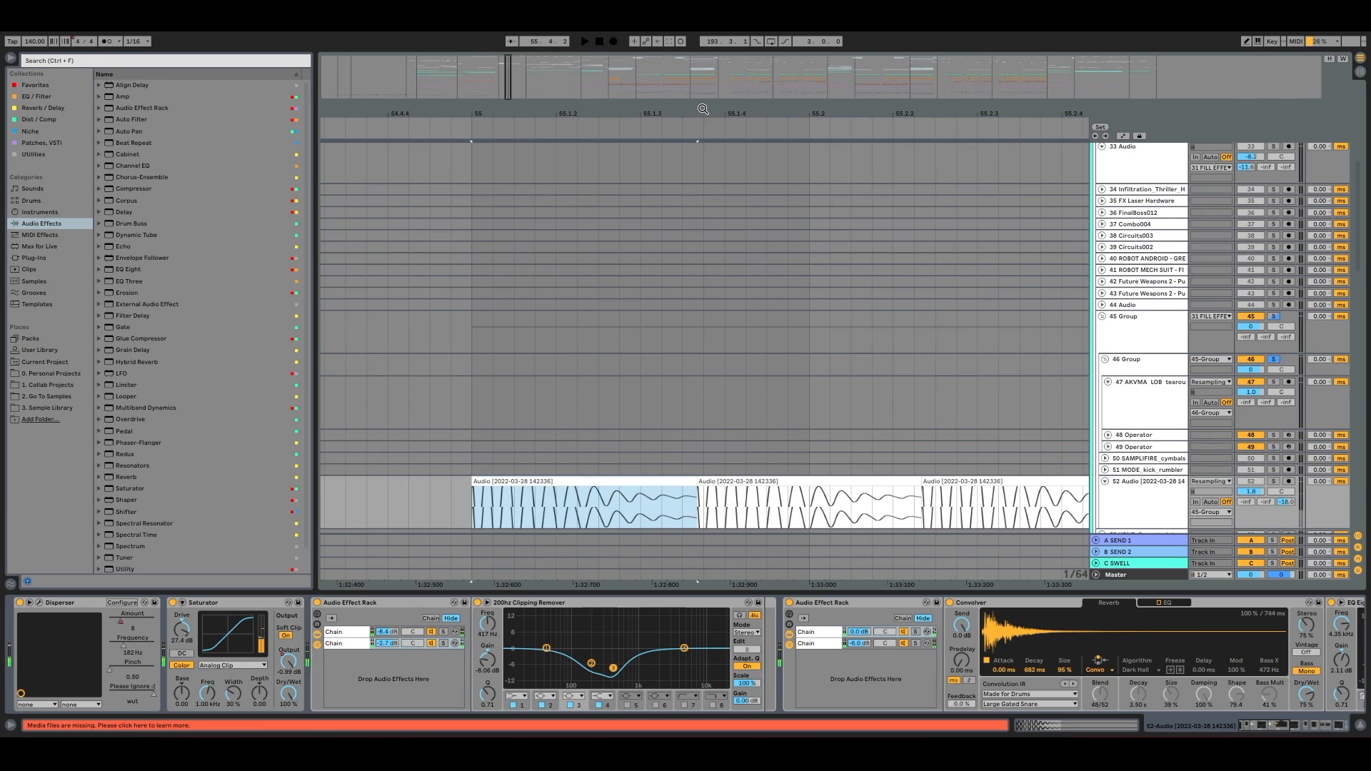
pyautogui.click(512, 41)
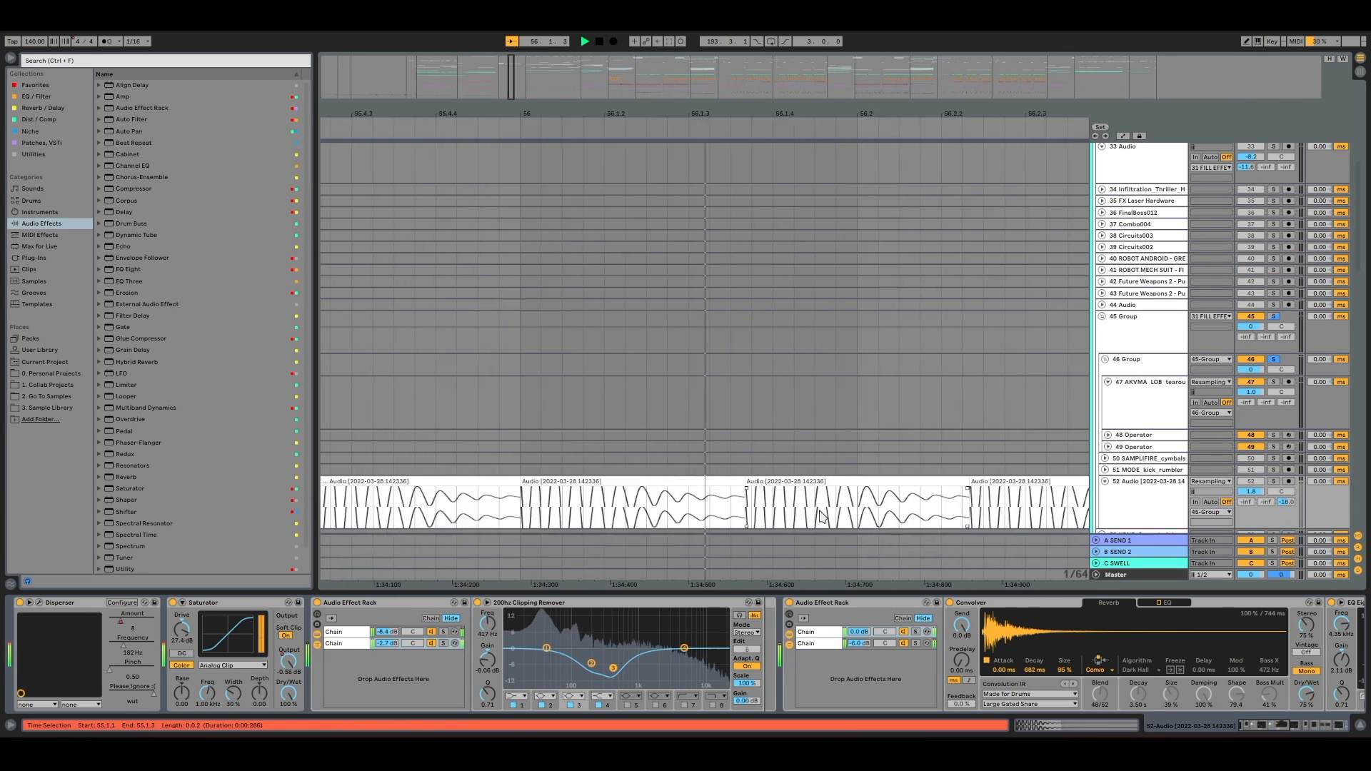
pyautogui.click(1272, 481)
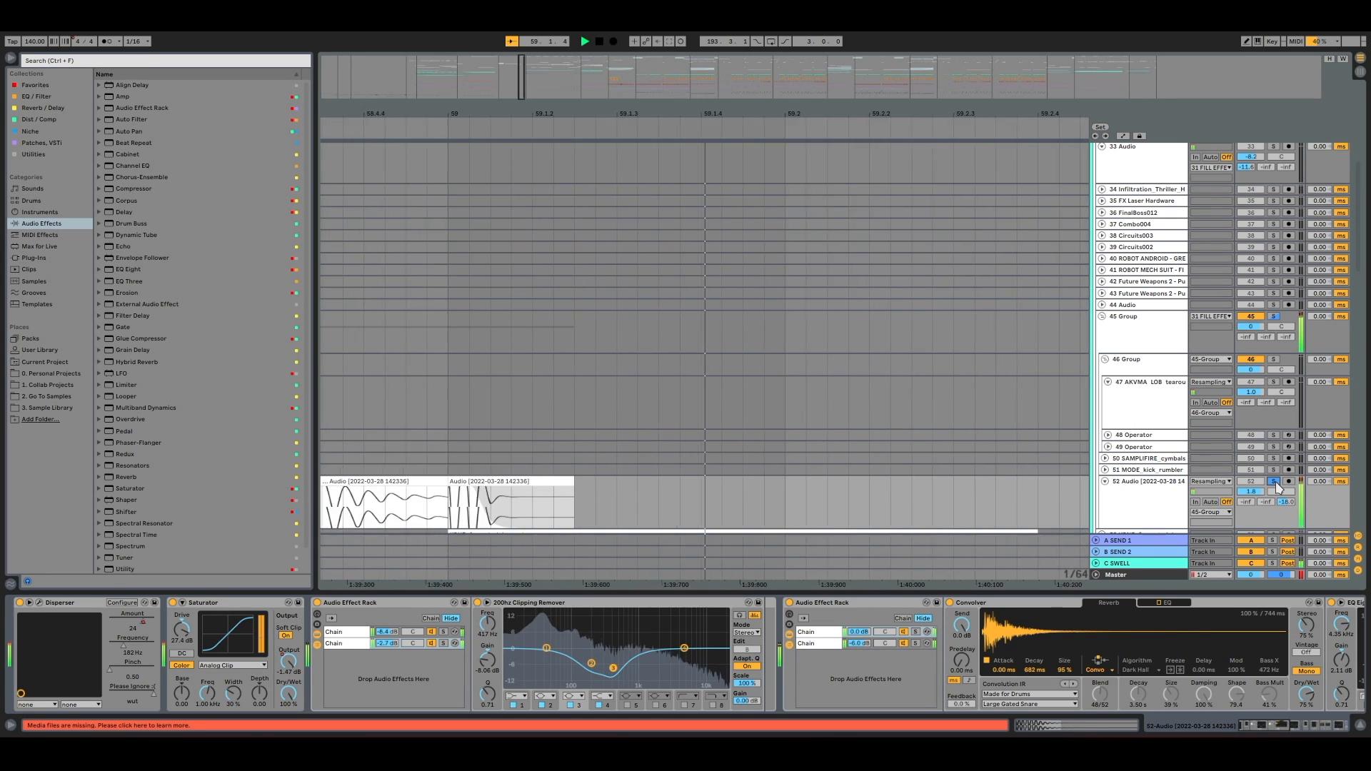
# Replay the soloed track 52 clips from 55.1.1 and select the first chain in its second Audio Effect Rack
pyautogui.press('-')
pyautogui.press('-')
pyautogui.press('-')
pyautogui.press('-')
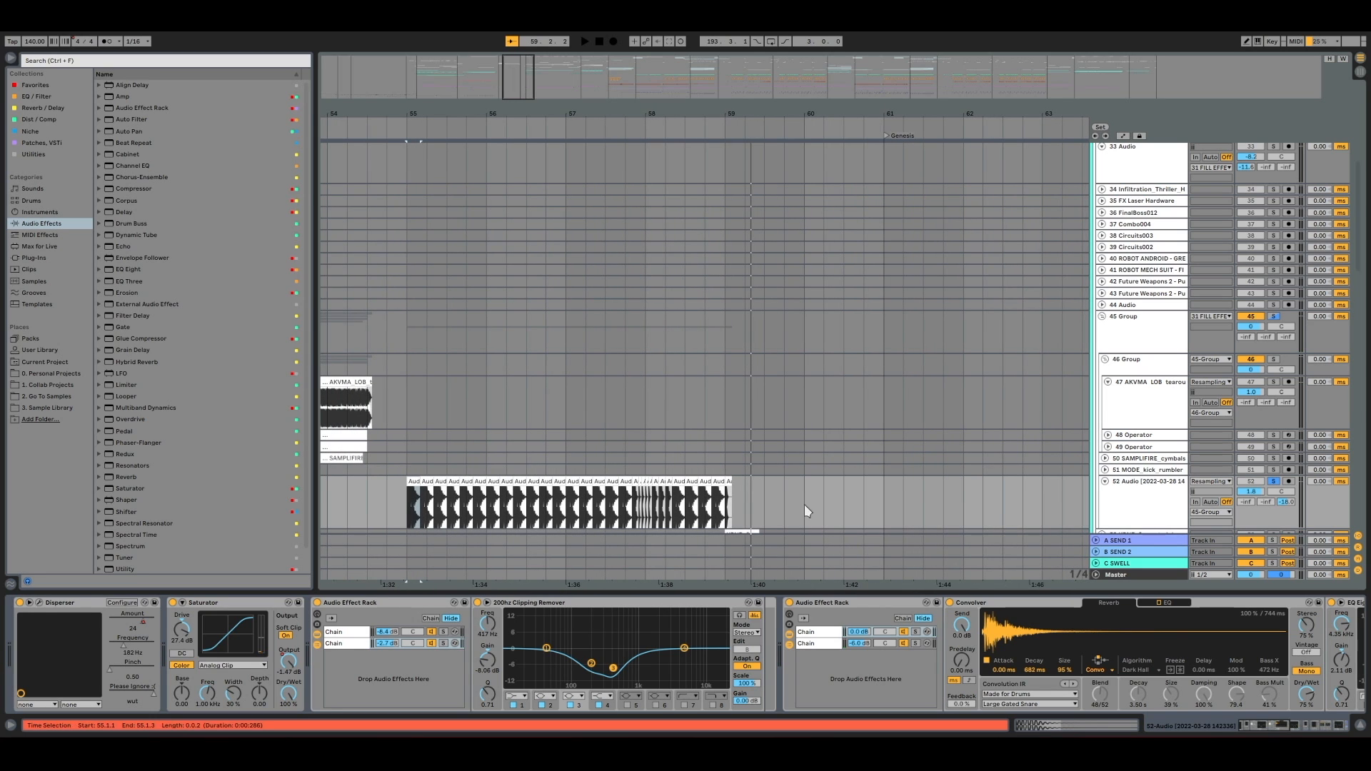
pyautogui.click(824, 644)
pyautogui.press('space')
pyautogui.click(820, 631)
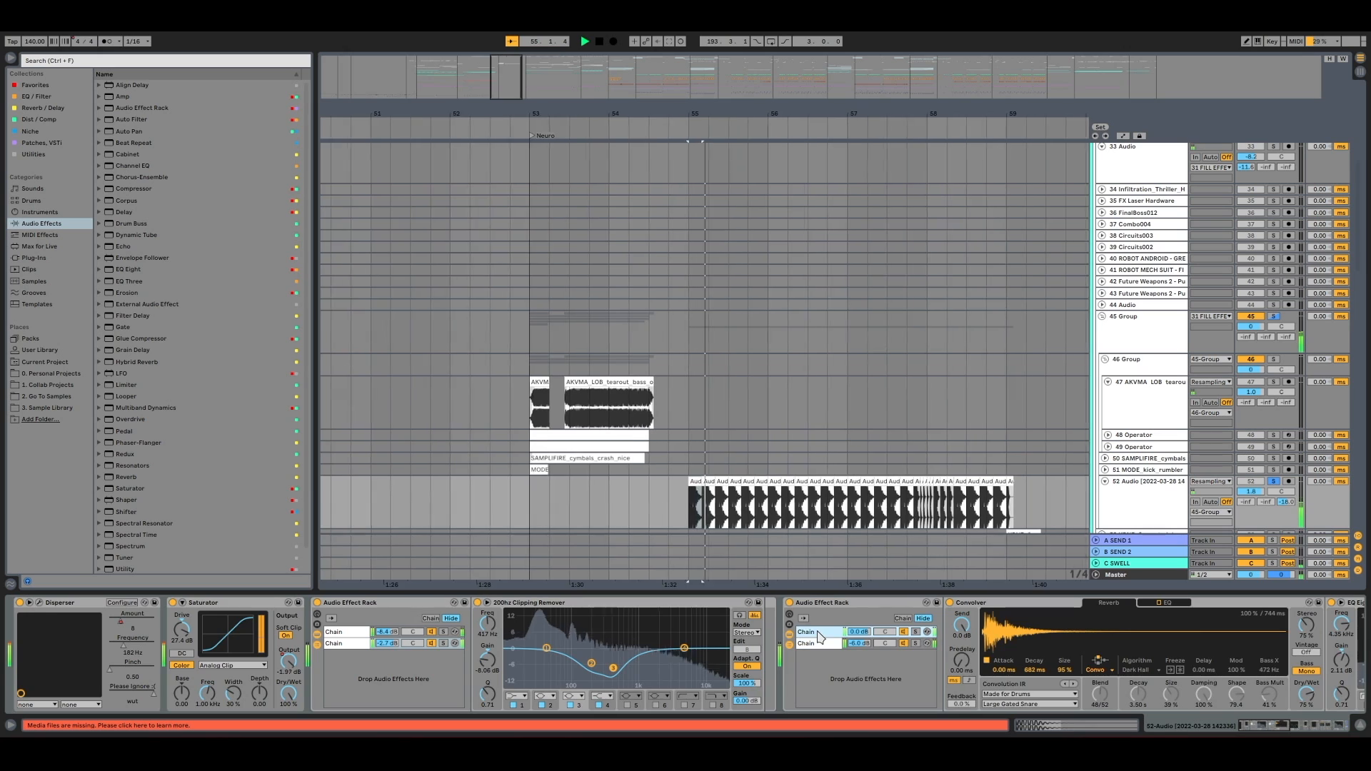
# Fold the EQ Eight and the second Audio Effect Rack on track 52 to view the remaining devices, and stop playback
pyautogui.scroll(-3, 836, 658)
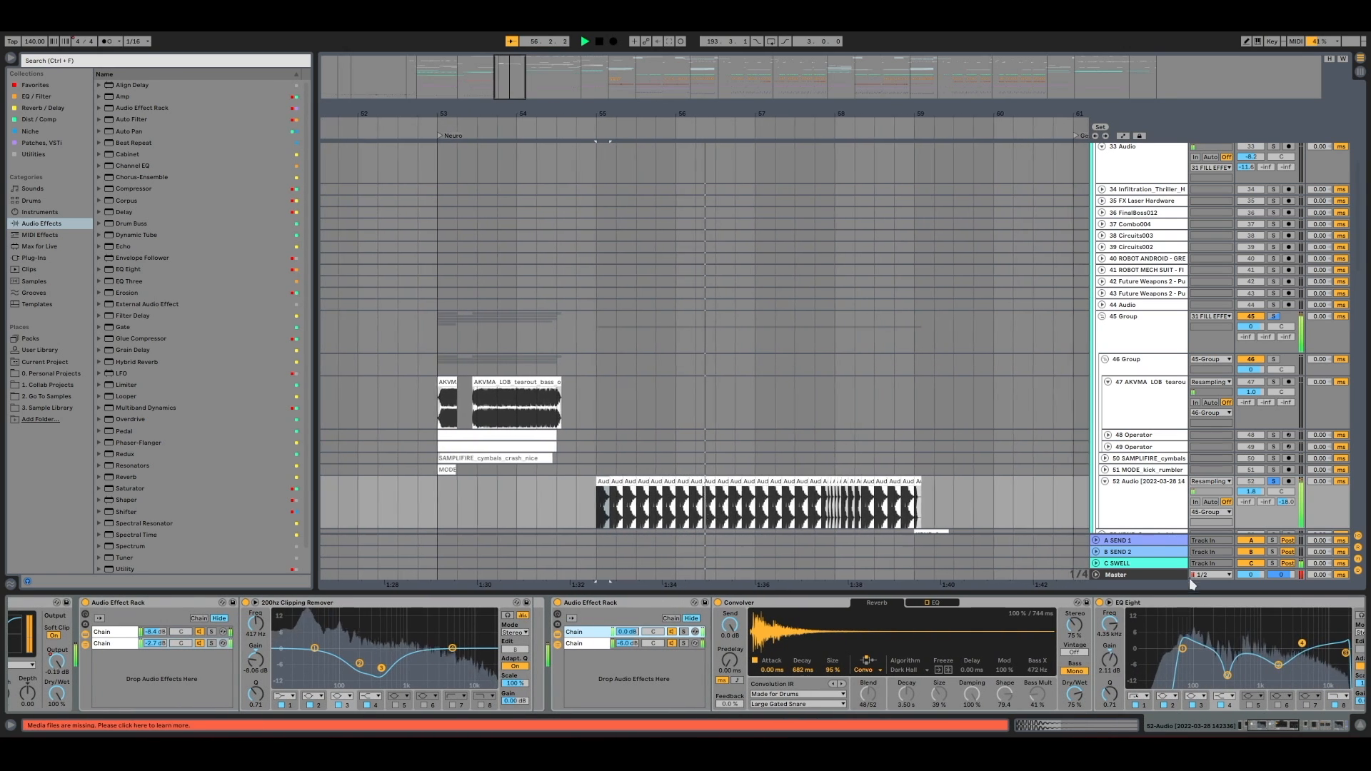
pyautogui.click(1161, 602)
pyautogui.doubleClick(607, 604)
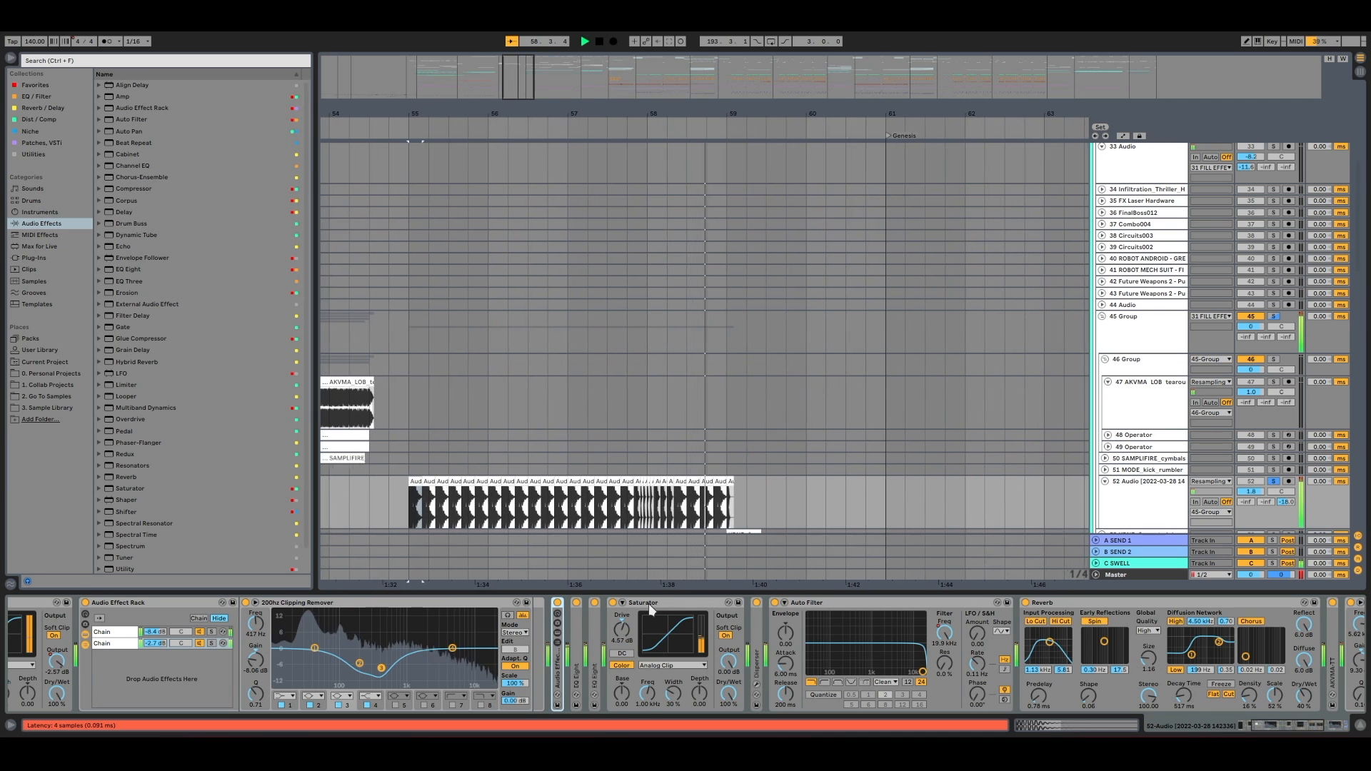
pyautogui.press('space')
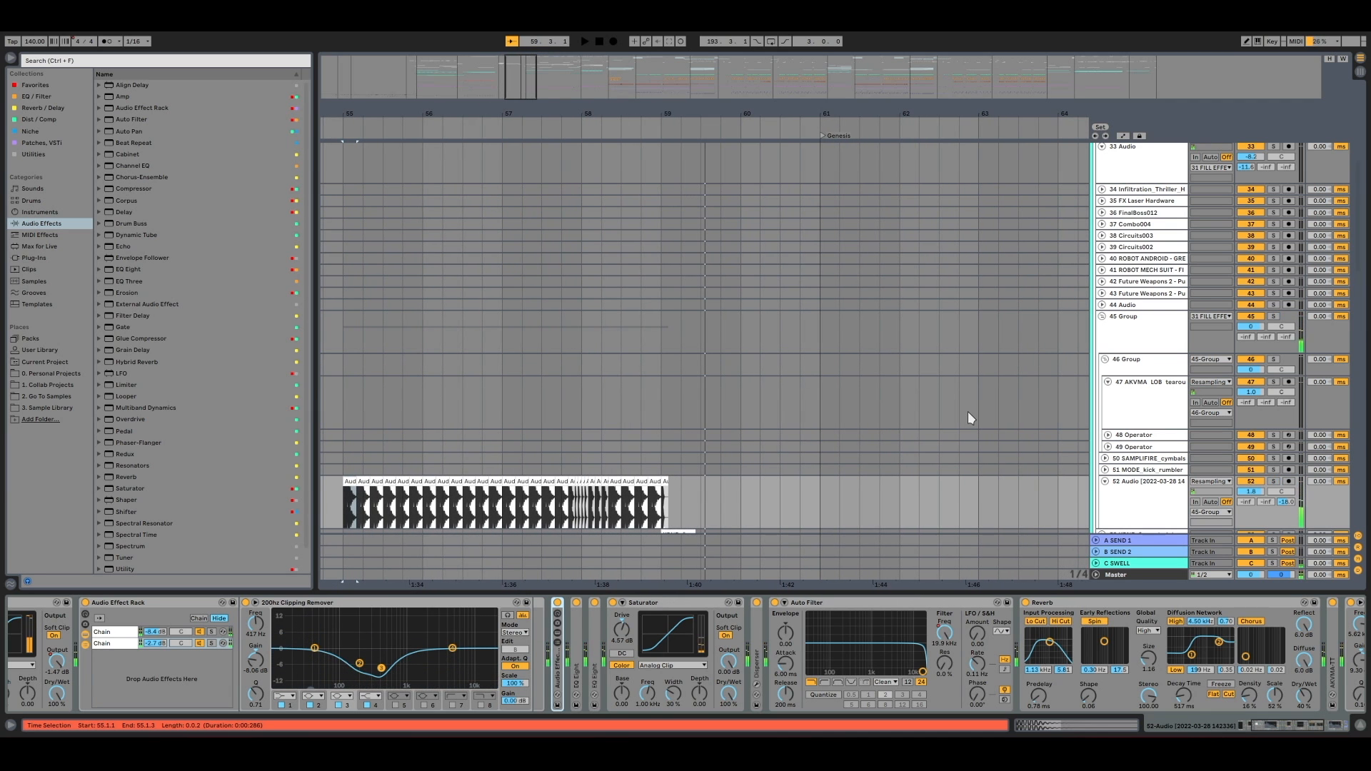
# Set the insert marker at 59.1.1 on the 55 COCKPIT group and bring the Genesis section's clips into view
pyautogui.moveTo(819, 112); pyautogui.dragTo(819, 70)
pyautogui.scroll(-3, 856, 447)
pyautogui.click(757, 391)
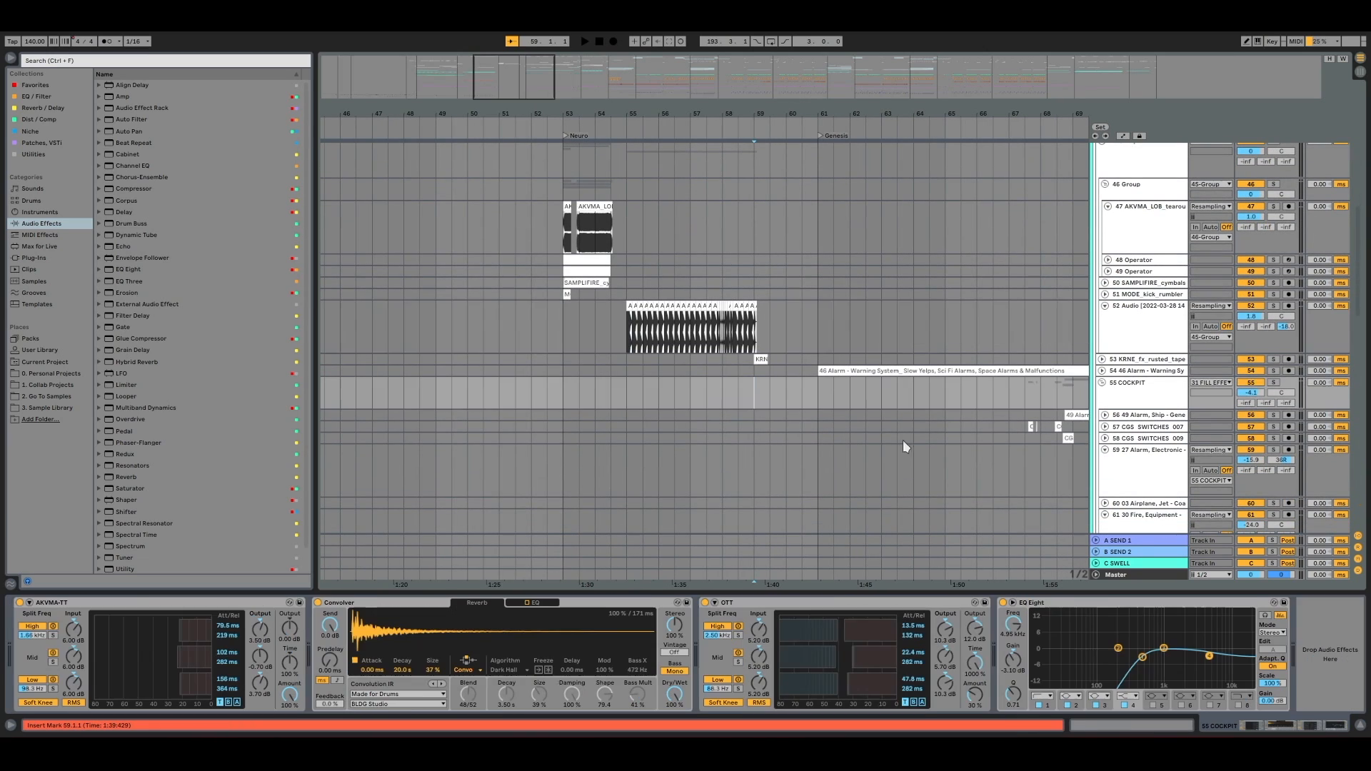
pyautogui.hscroll(5, 931, 451)
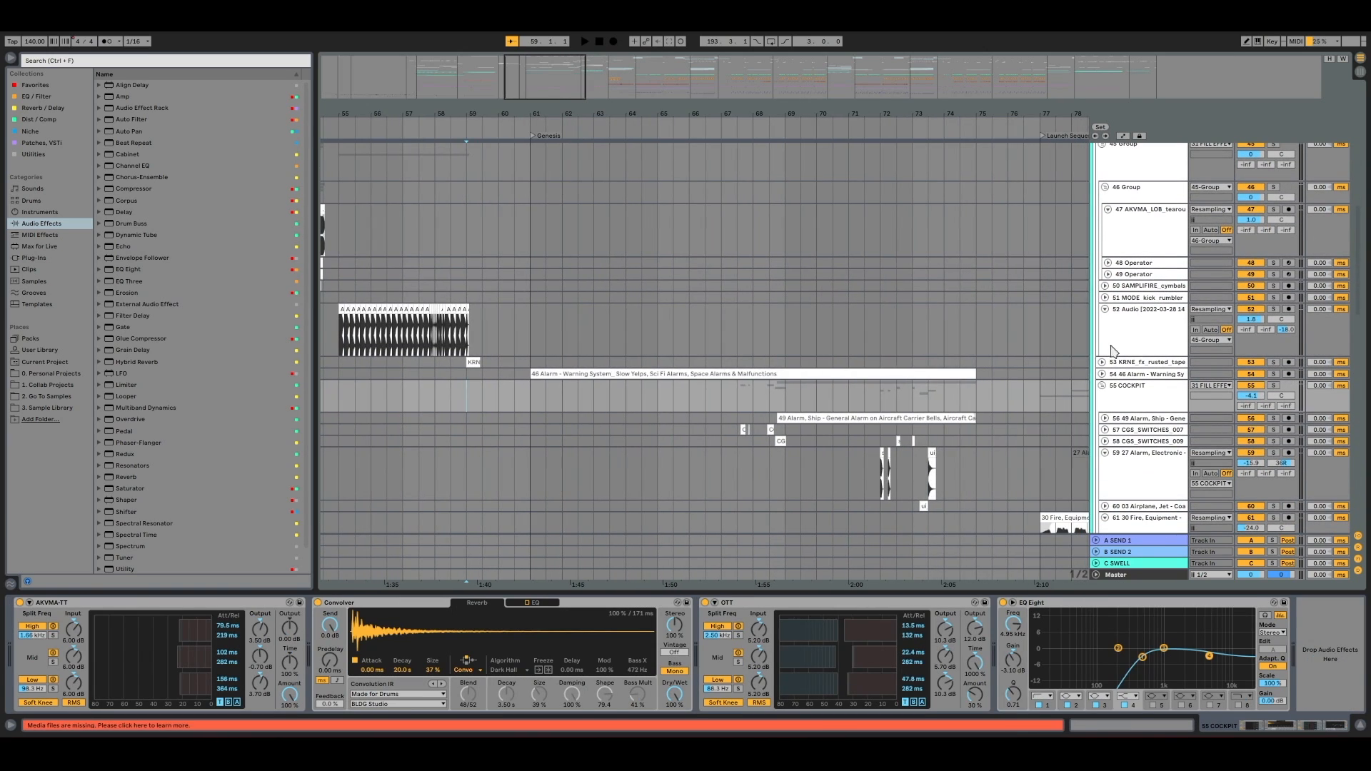